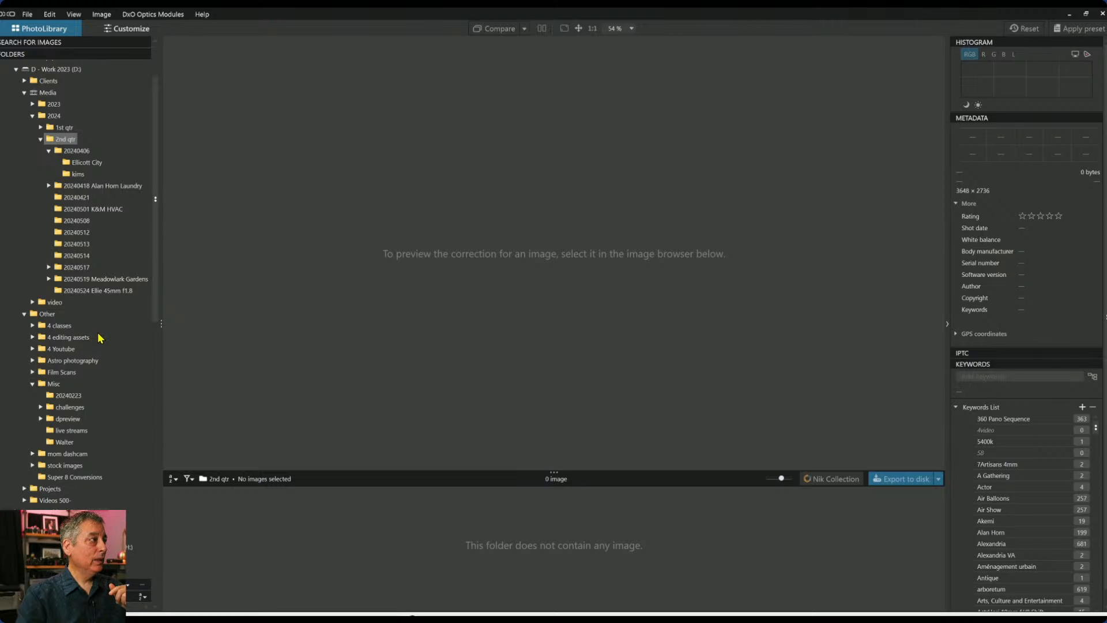
Open the live streams folder under Misc to show its images.
scroll(99, 338, "down", 1)
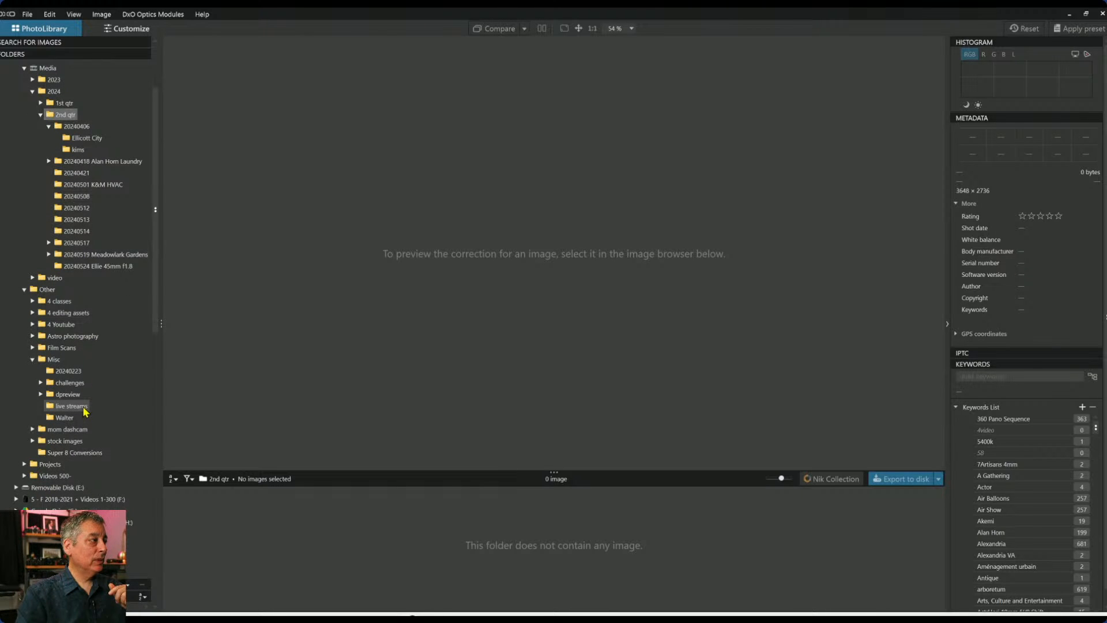
left_click(72, 406)
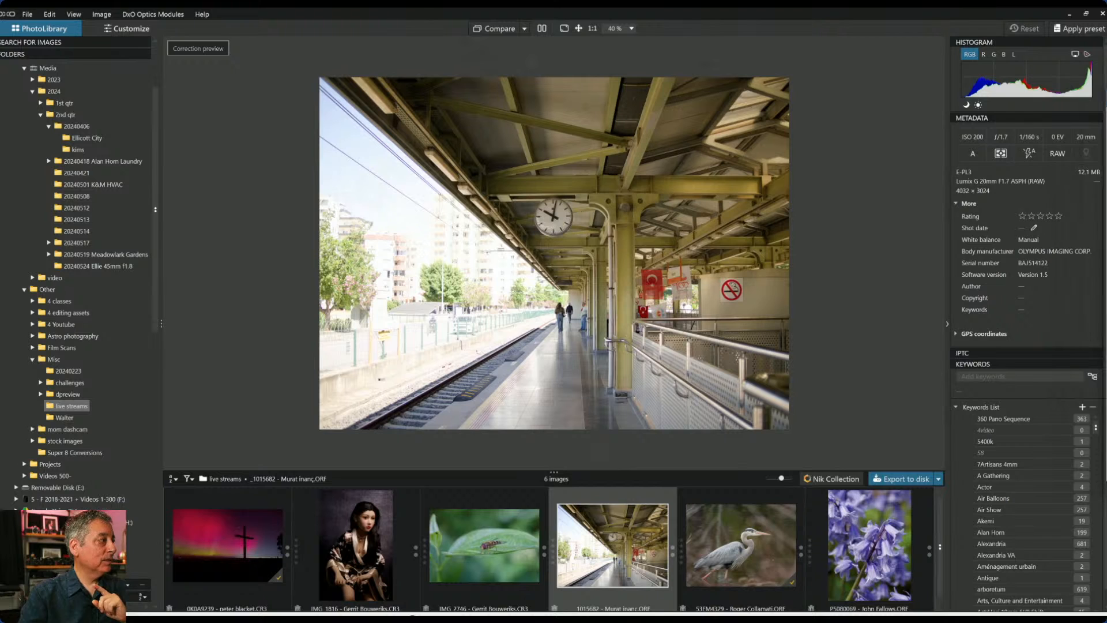
left_click_drag(1106, 99, 0, 353)
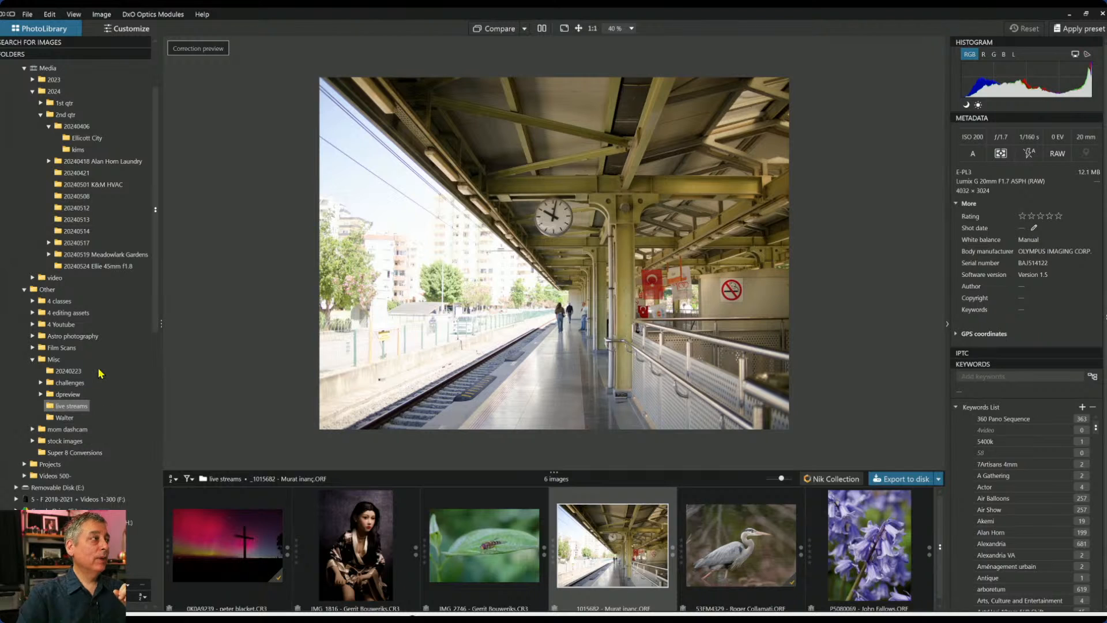
Expand the 1st qtr folder inside 2024 to view its dated shoot folders, and collapse the 2024 folder.
scroll(98, 368, "up", 2)
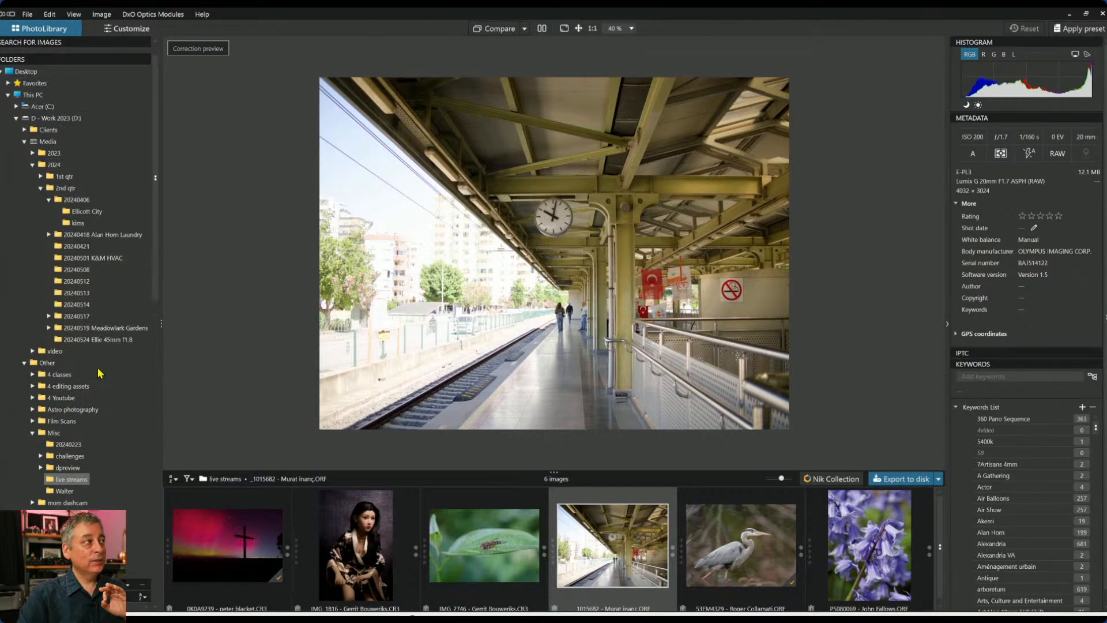
left_click(41, 176)
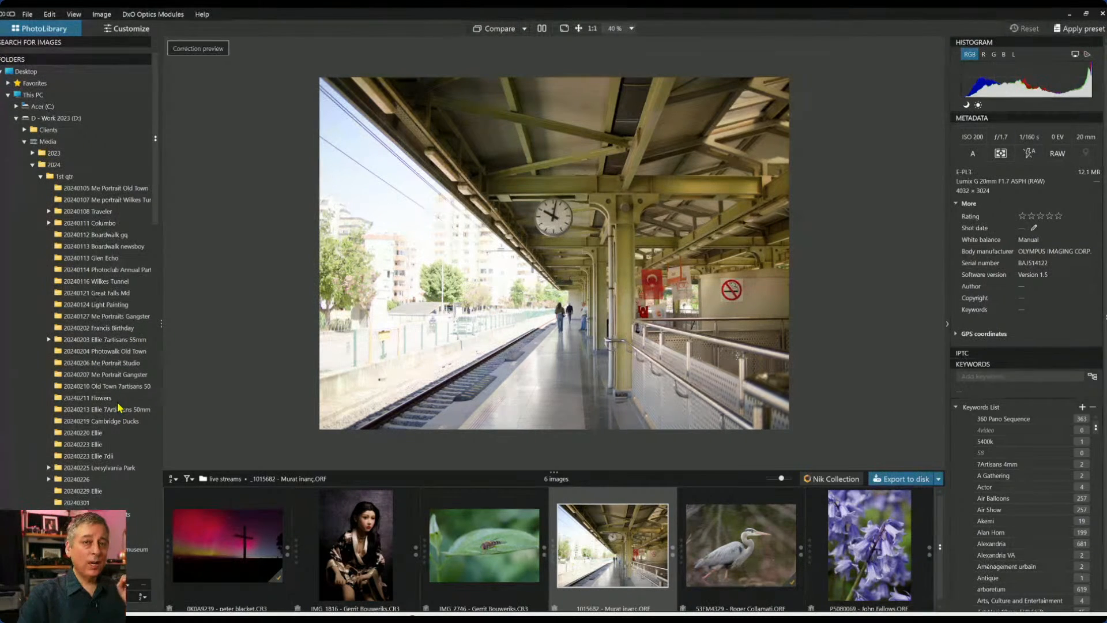
left_click(40, 176)
left_click(32, 164)
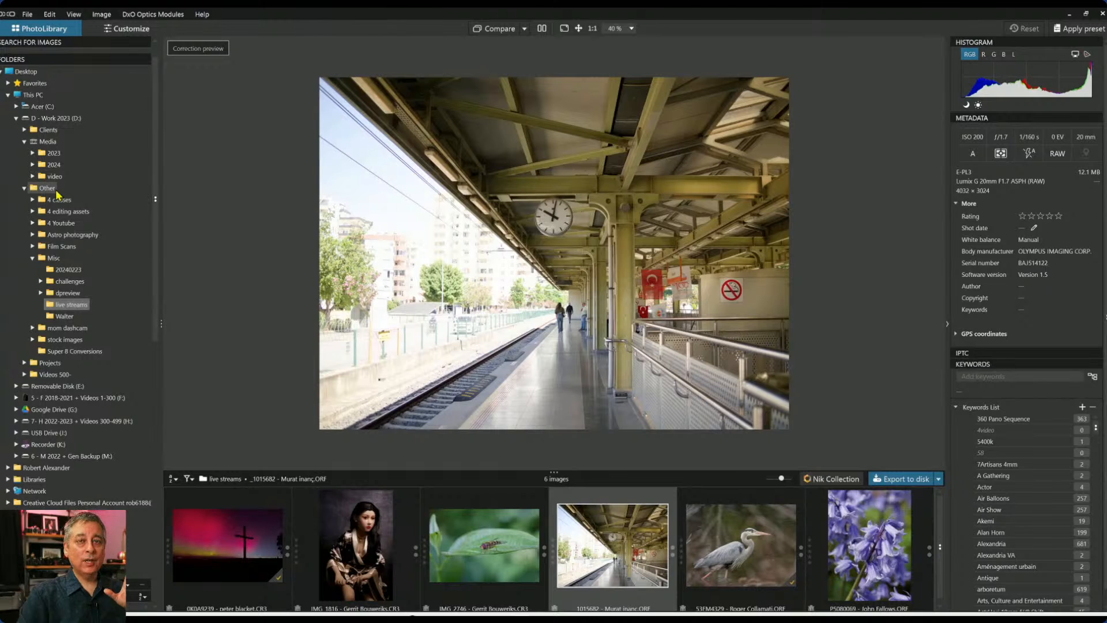
Expand the 2024 folder again and open the 20240206 Me Portrait Studio folder in 1st qtr, keeping its name.
left_click(32, 164)
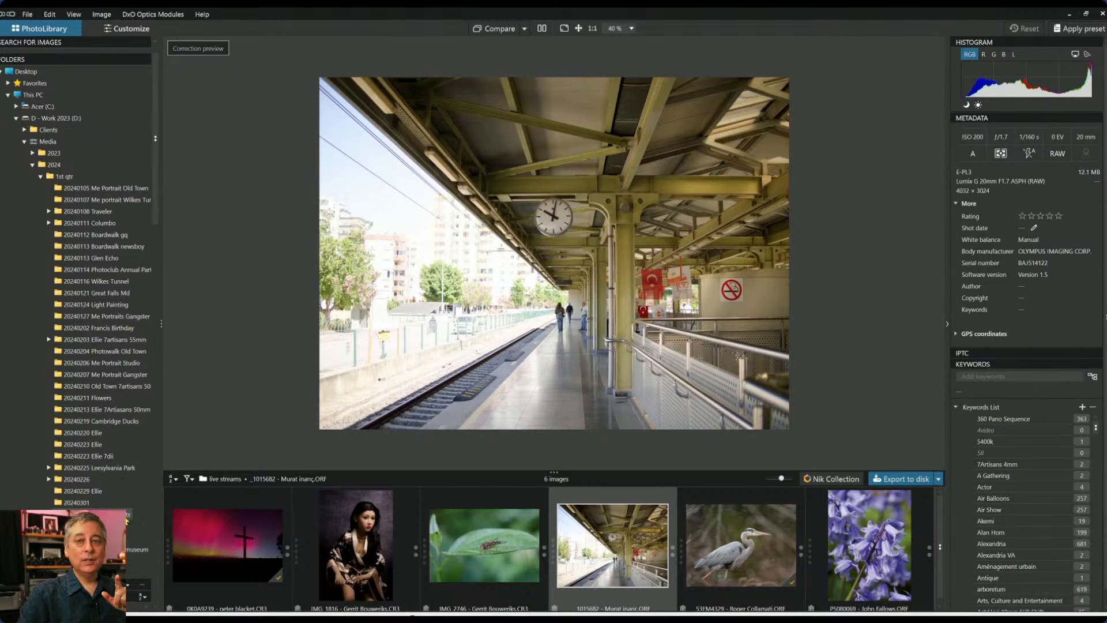
left_click(99, 367)
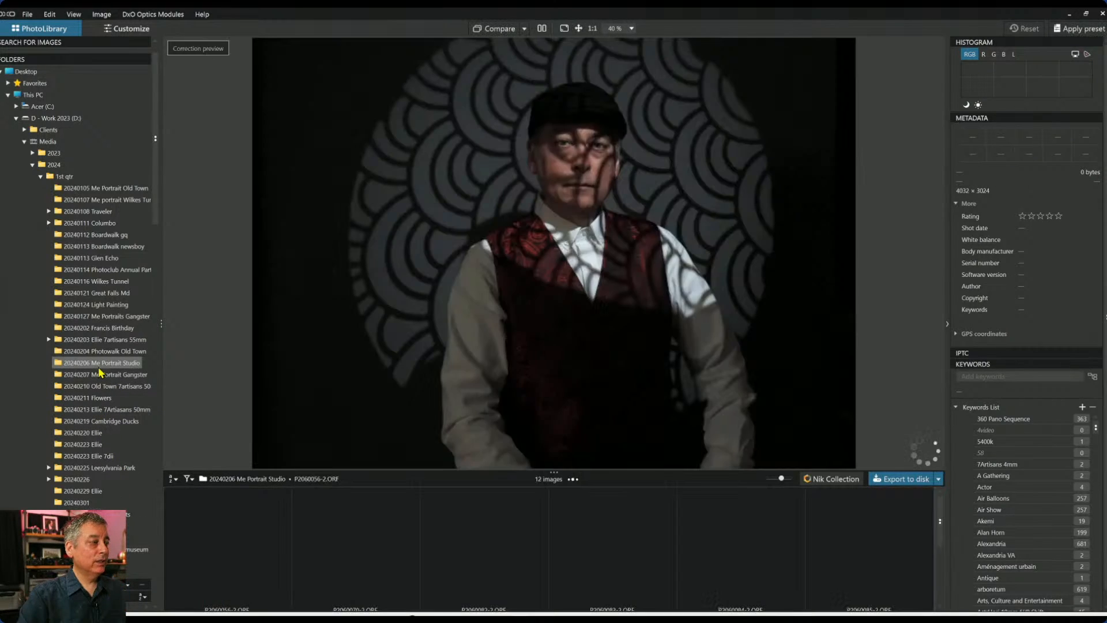
left_click(100, 367)
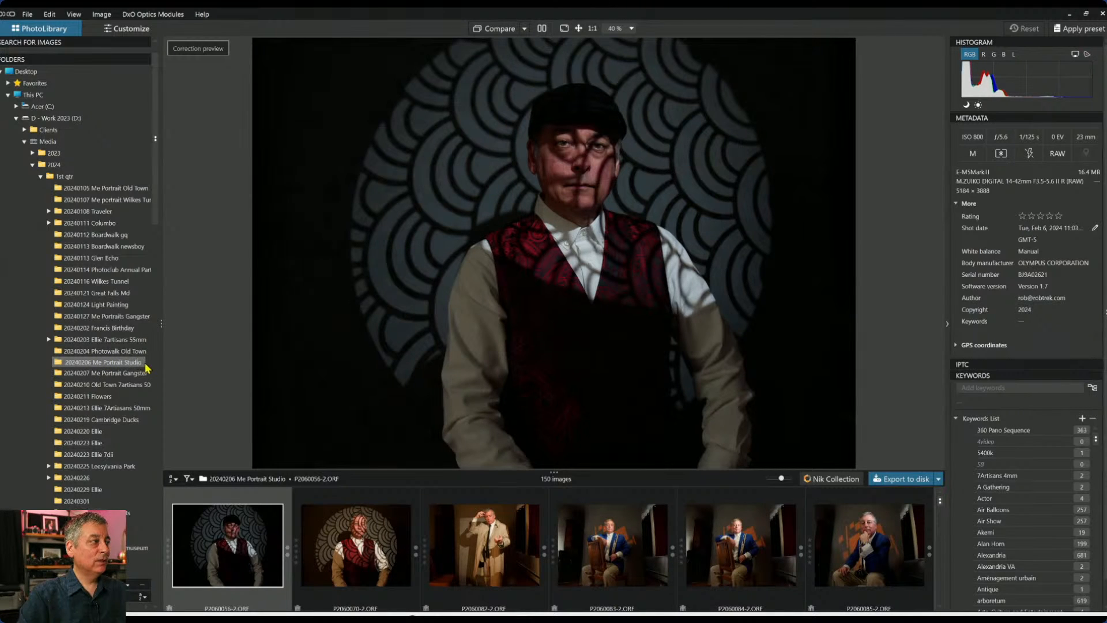
key("Escape")
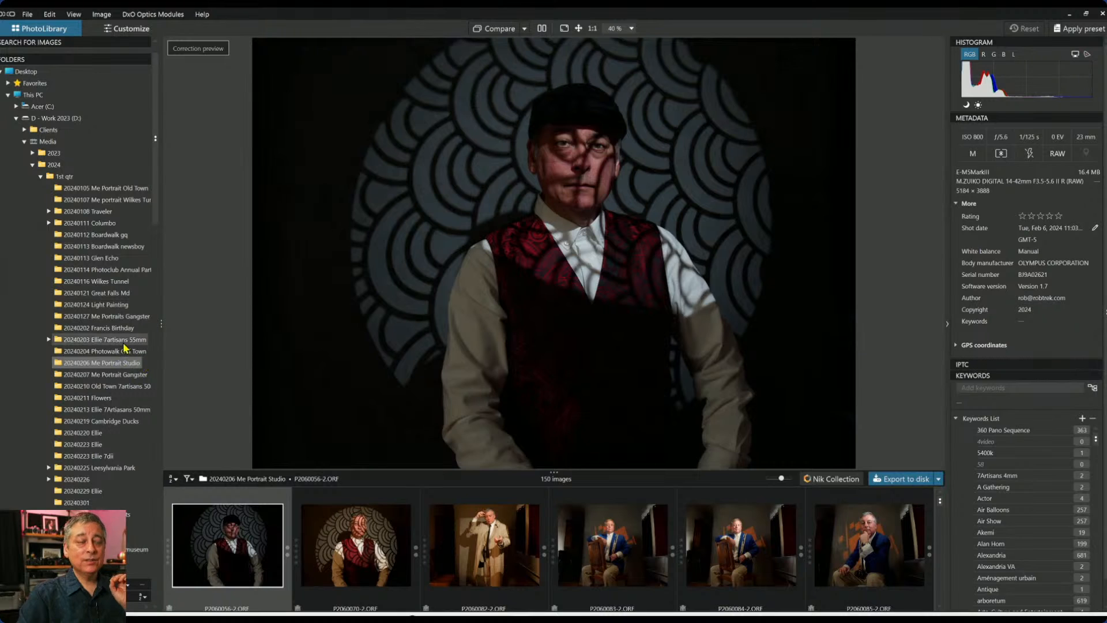
Collapse the 2024 folder and expand the Projects folder on the D drive to view its subfolders.
left_click(33, 165)
scroll(69, 217, "down", 1)
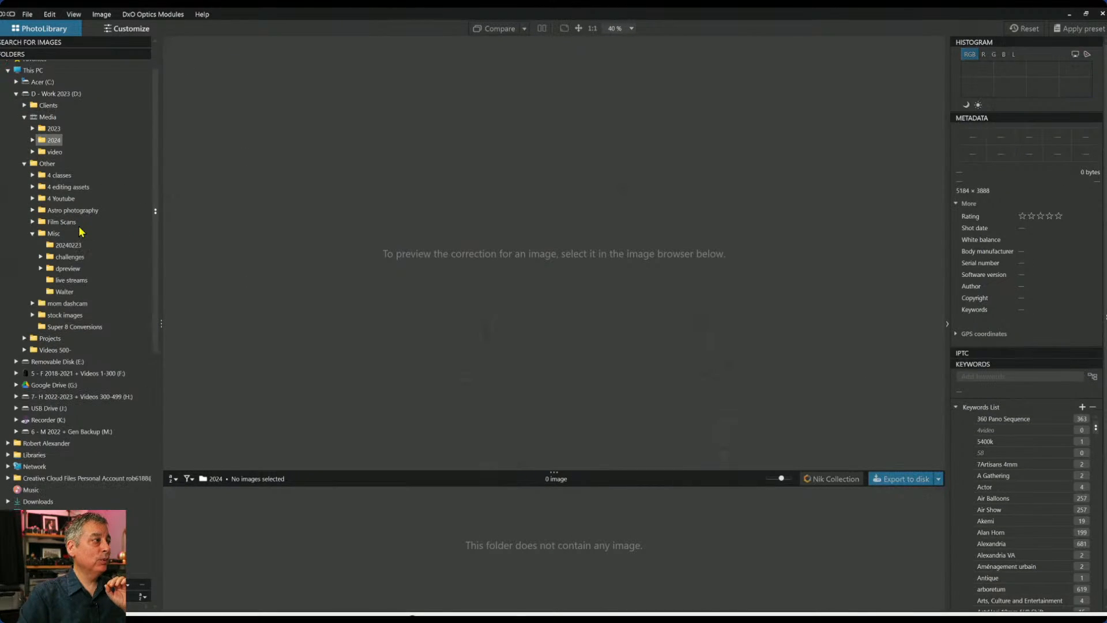
left_click(24, 338)
scroll(88, 351, "down", 2)
scroll(88, 351, "down", 1)
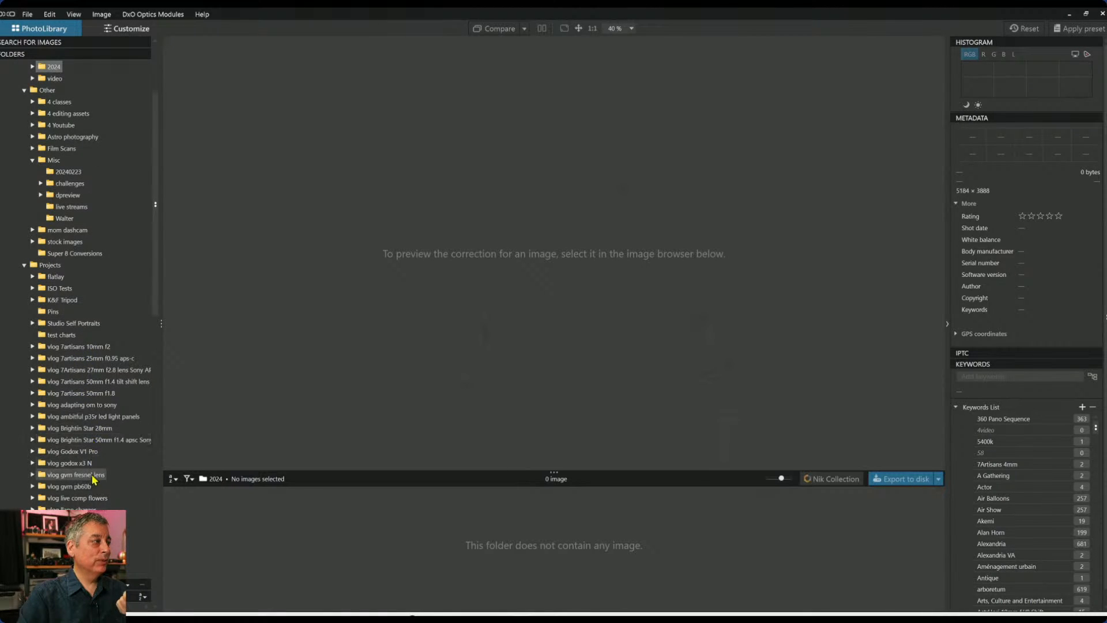
scroll(91, 456, "down", 1)
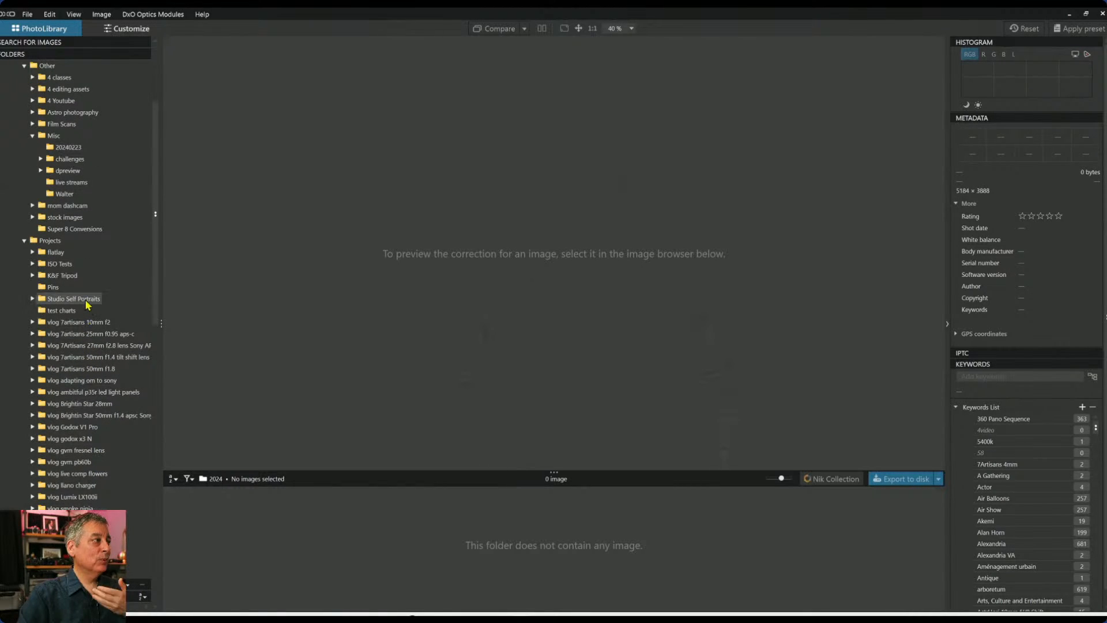
View the contents of the ISO Tests and flatlay folders, and collapse the Projects folder.
left_click(67, 267)
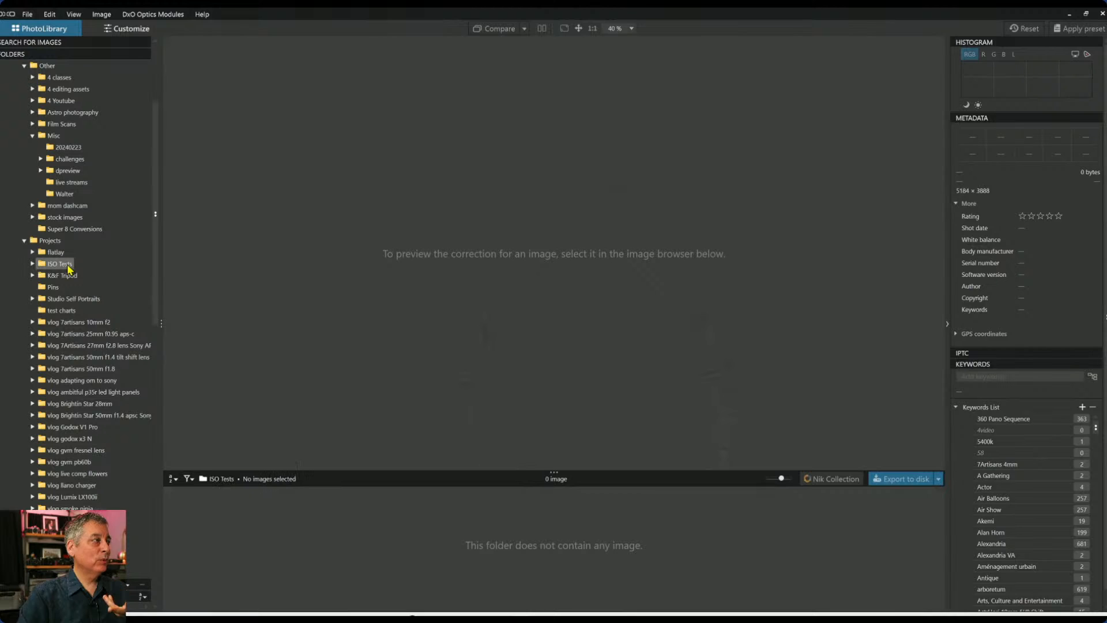
left_click(57, 254)
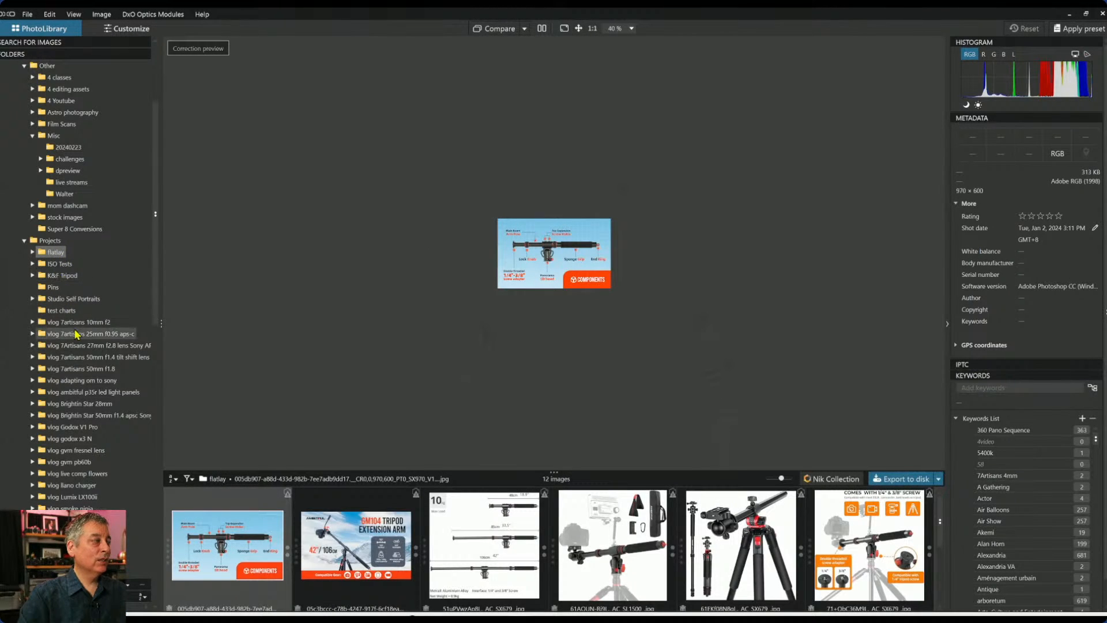
left_click(25, 243)
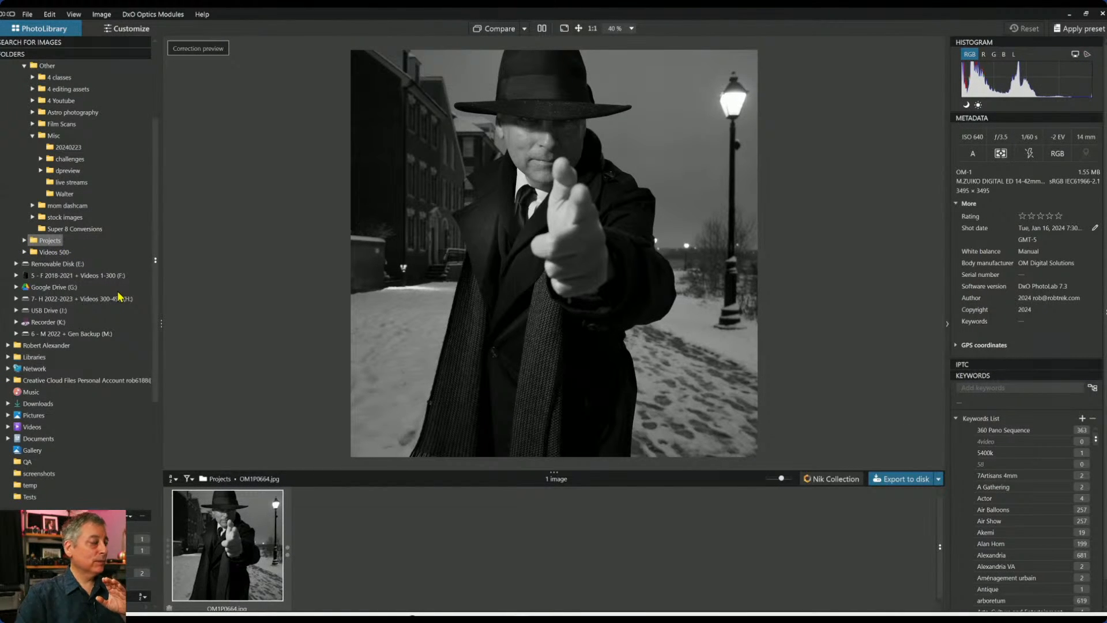
Compare the folder tree on the drives with the separate list of projects below it.
scroll(106, 310, "down", 5)
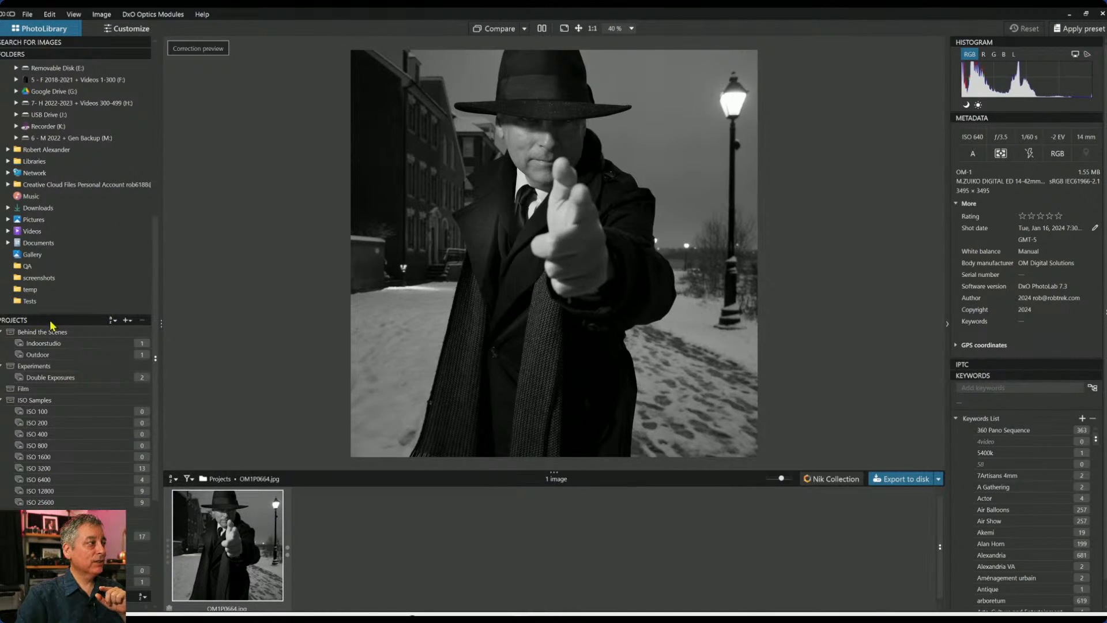
scroll(75, 354, "down", 1)
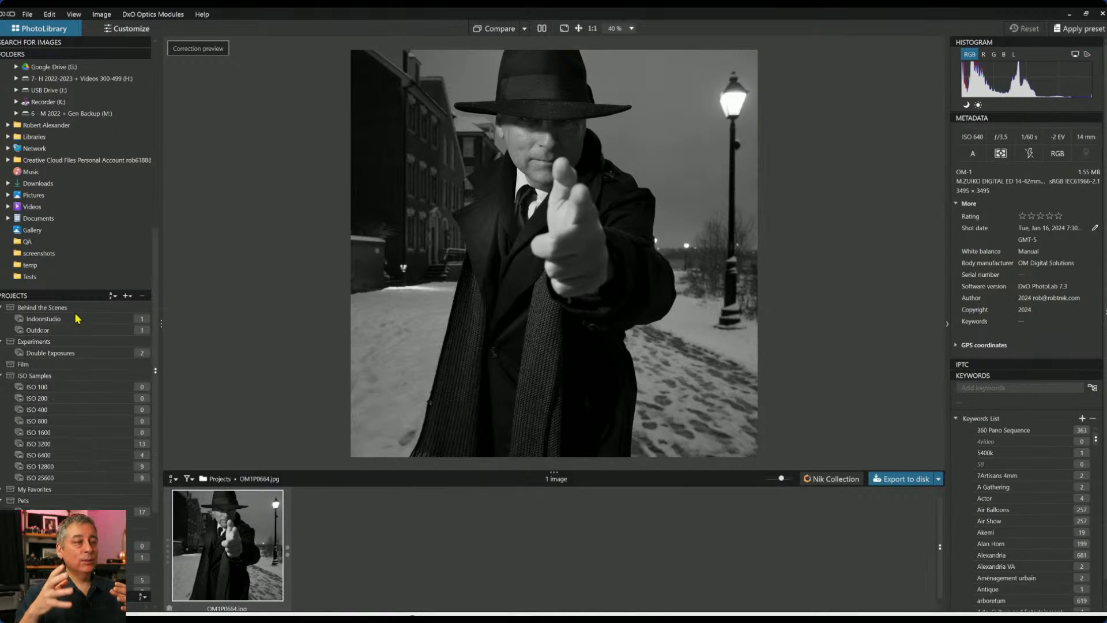
scroll(77, 319, "up", 2)
scroll(77, 318, "up", 10)
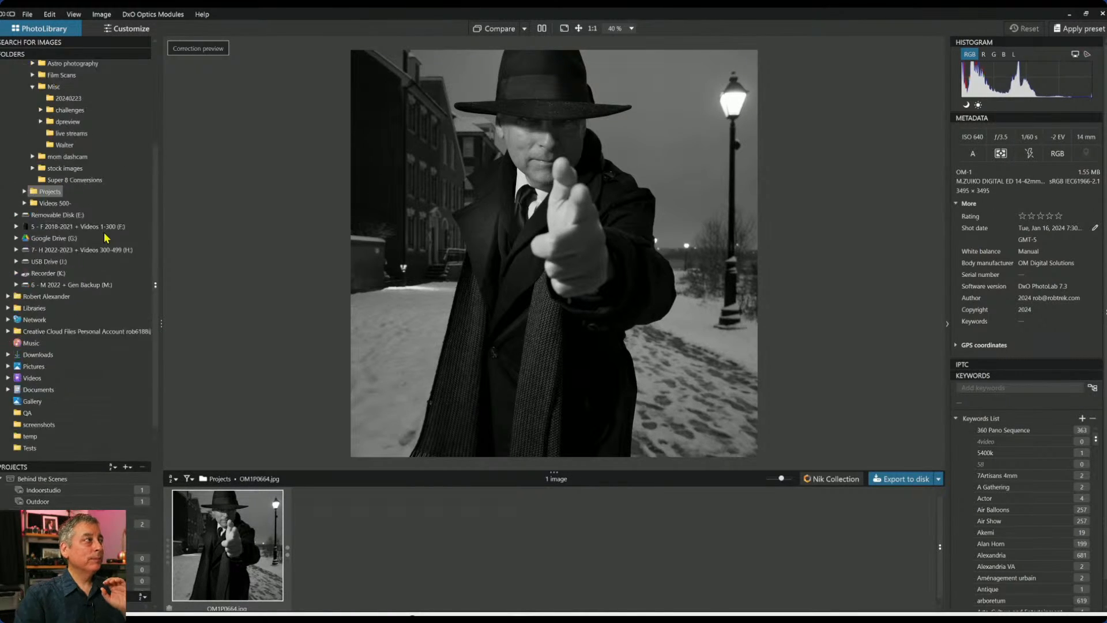
scroll(91, 190, "up", 1)
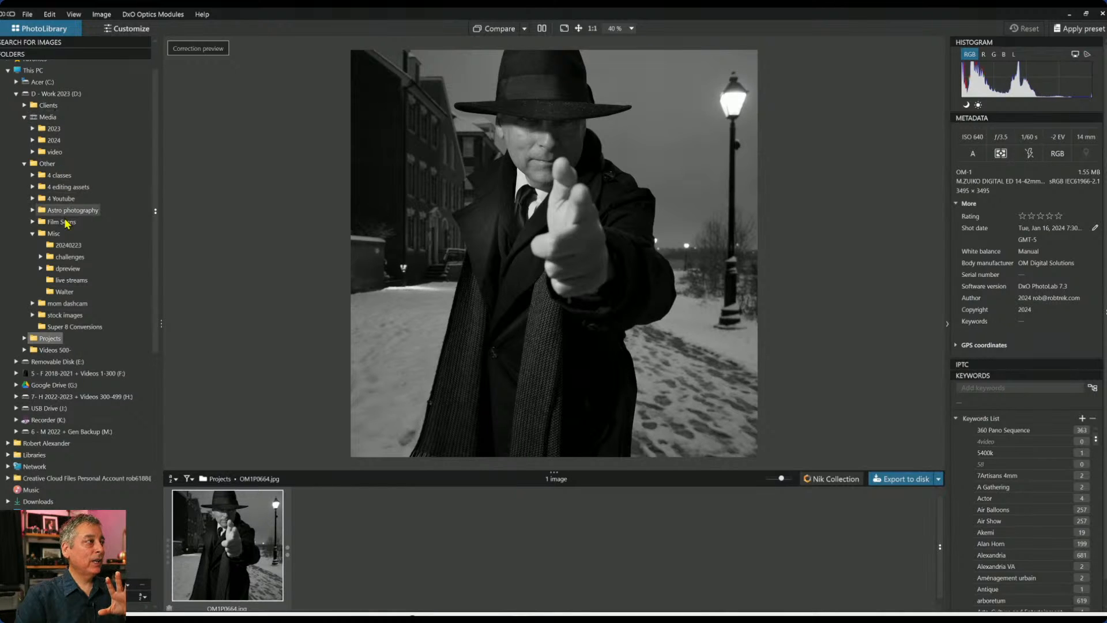
scroll(99, 303, "down", 1)
scroll(99, 304, "down", 12)
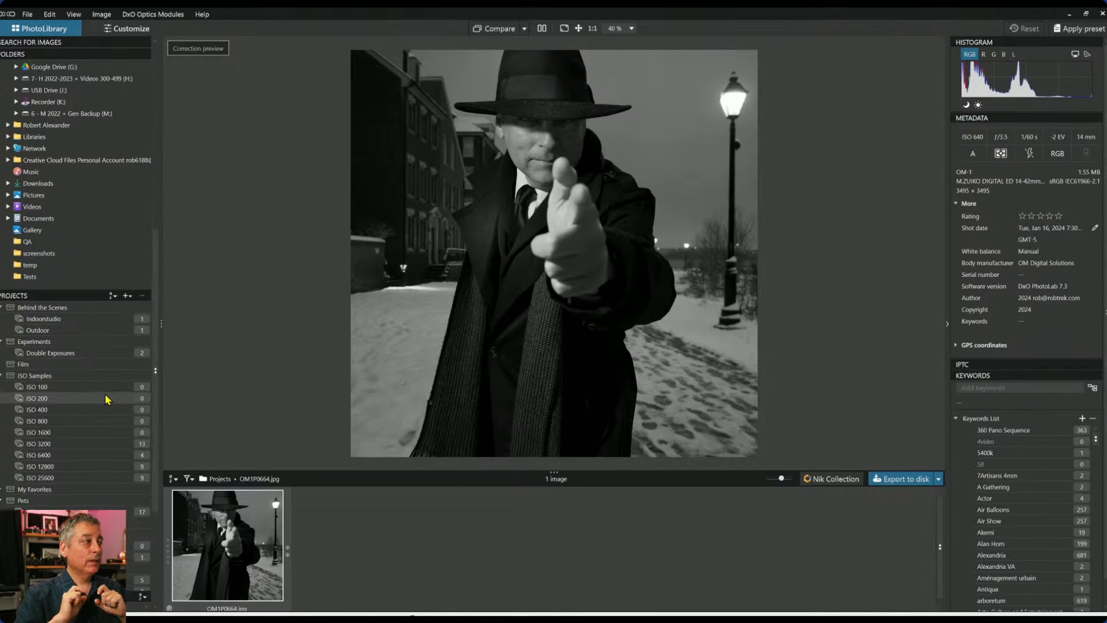
Open the ISO 3200 project in the ISO Samples group and browse its images.
left_click(97, 443)
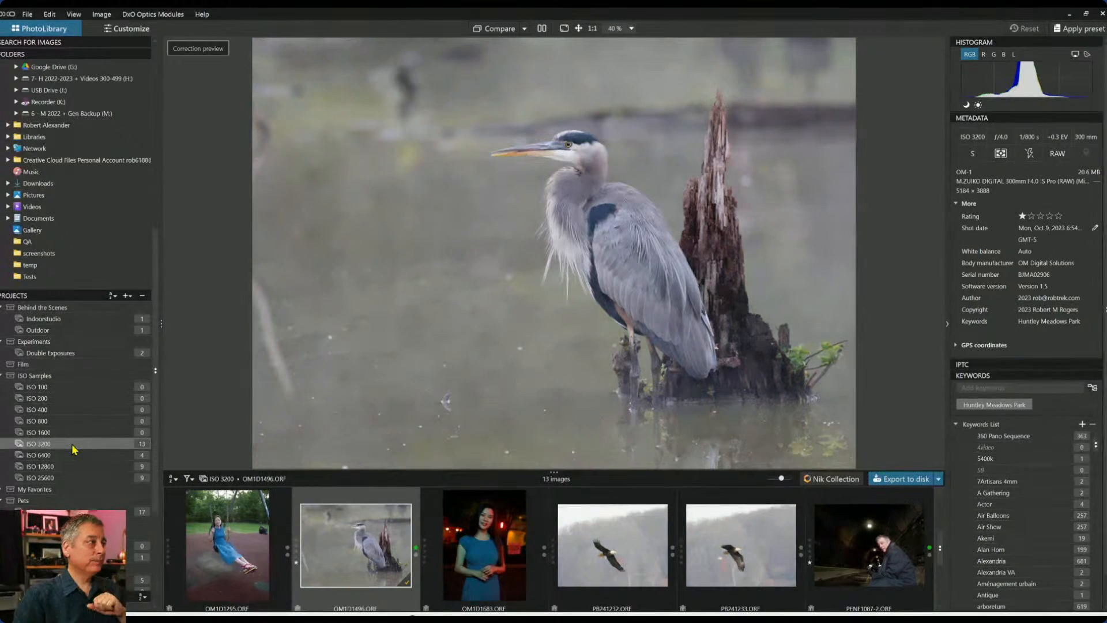
scroll(75, 450, "down", 1)
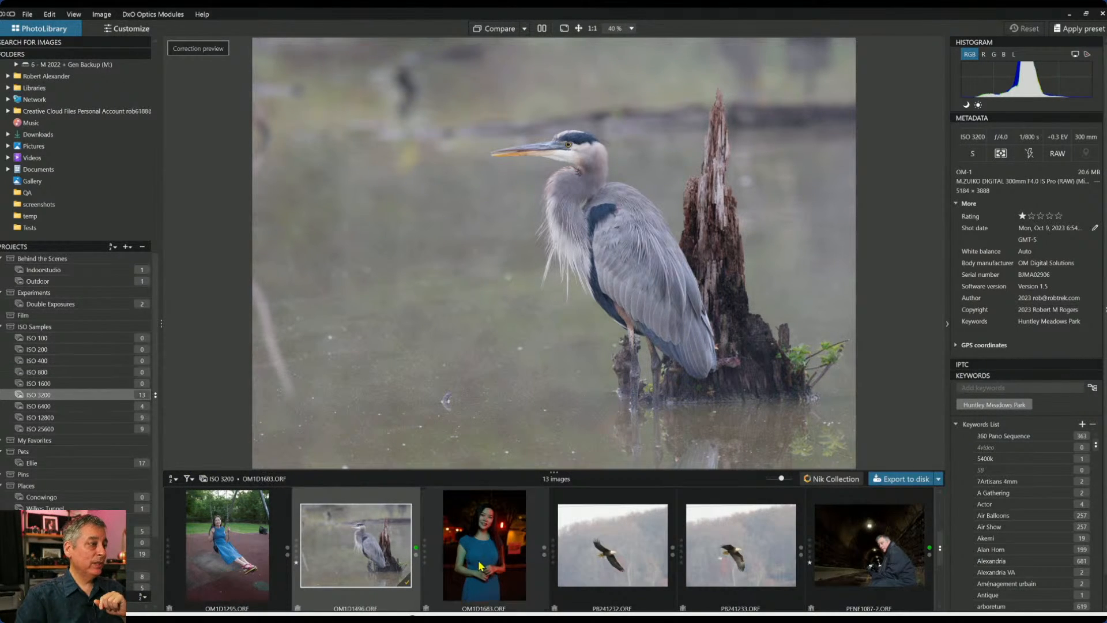
scroll(372, 561, "down", 1)
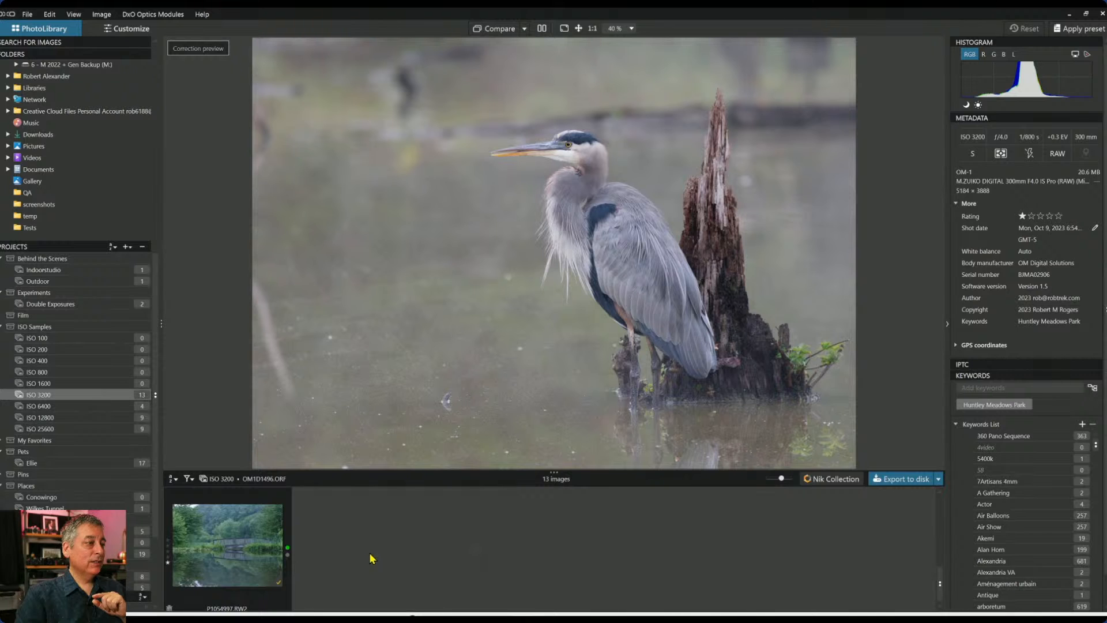
scroll(372, 559, "up", 1)
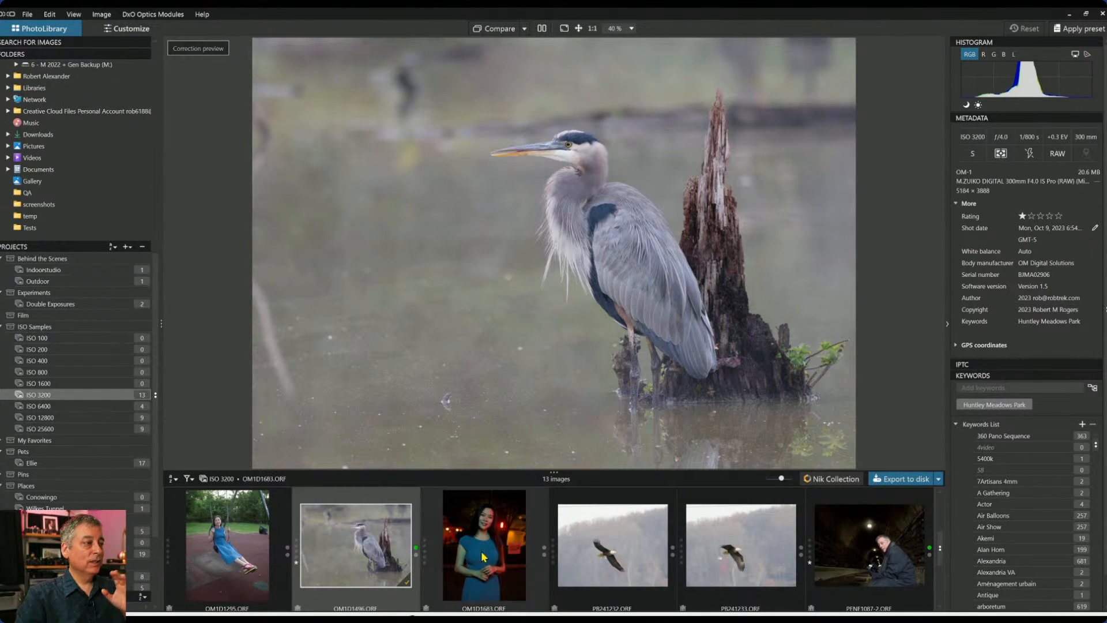
Add the flying eagle photo PB241232.ORF to the Conowingo project in the Places group.
left_click(609, 557)
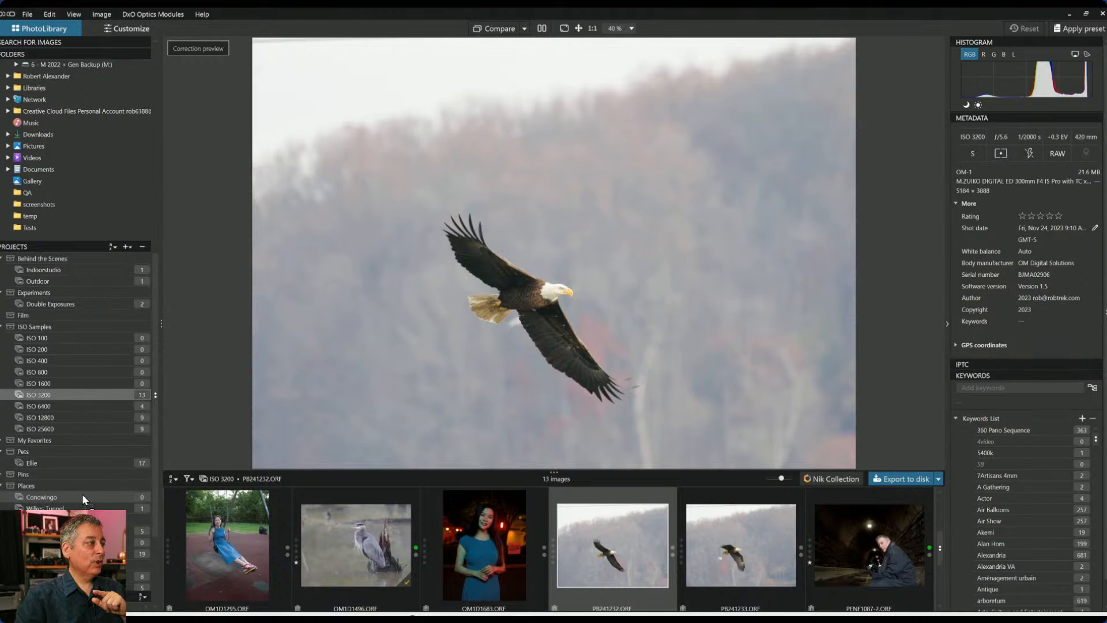
left_click_drag(82, 494, 82, 494)
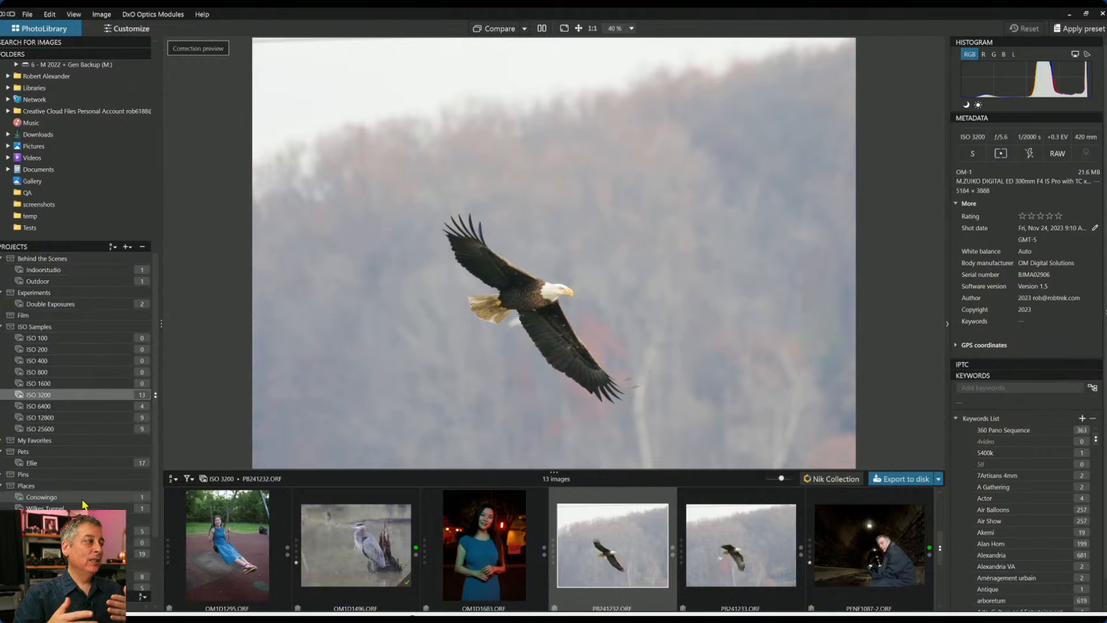
Examine the list of project groups and the options for creating a new project or project group.
scroll(84, 504, "down", 3)
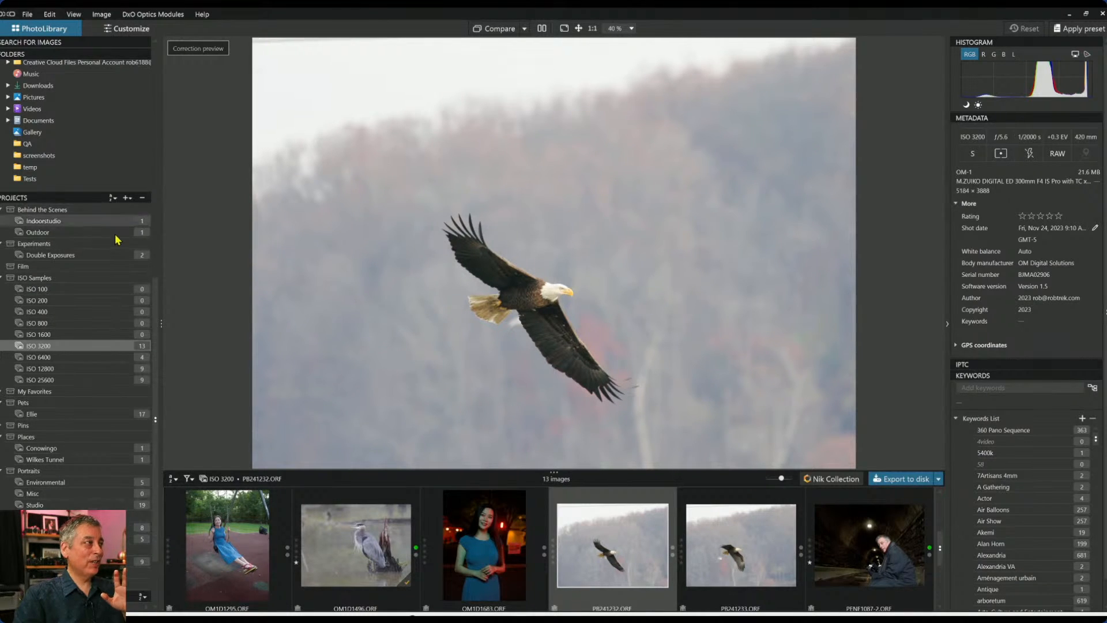
scroll(117, 352, "down", 3)
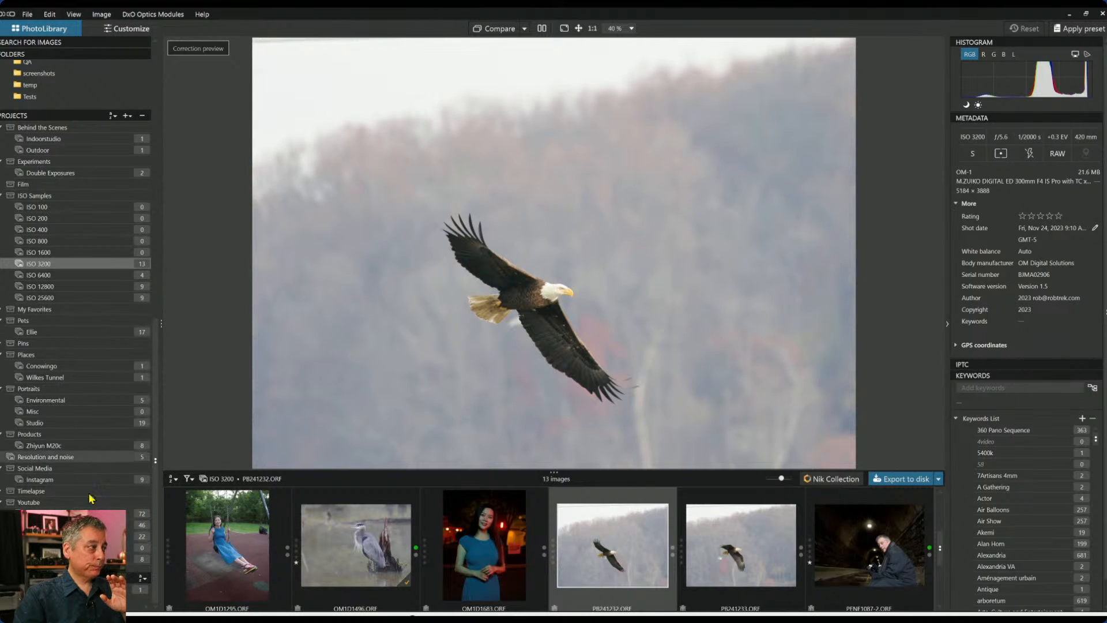
scroll(108, 343, "up", 3)
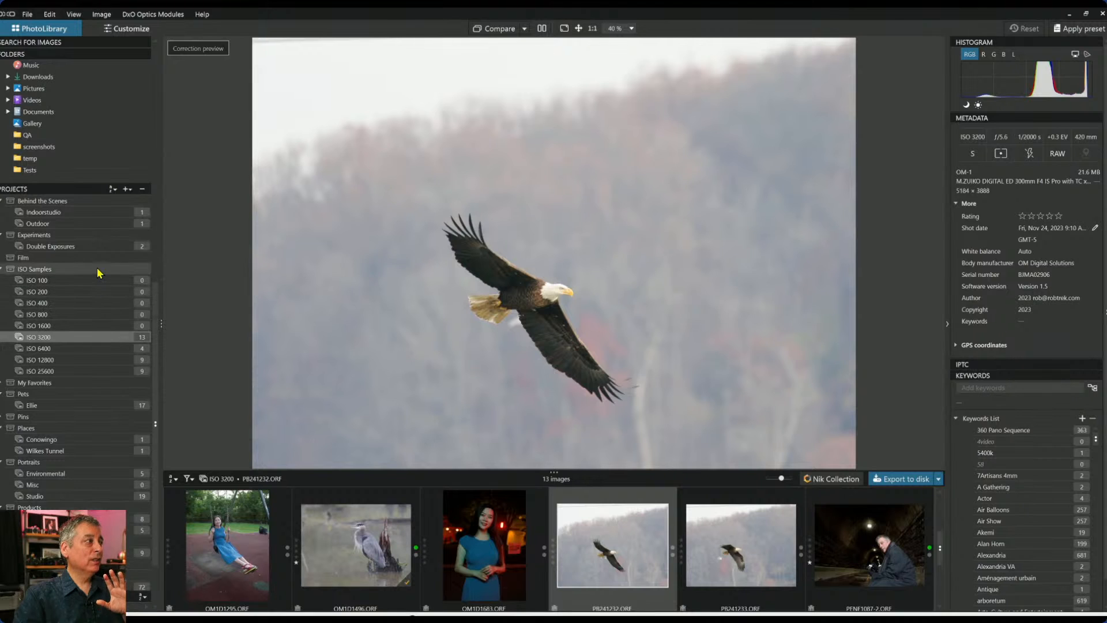
left_click(133, 191)
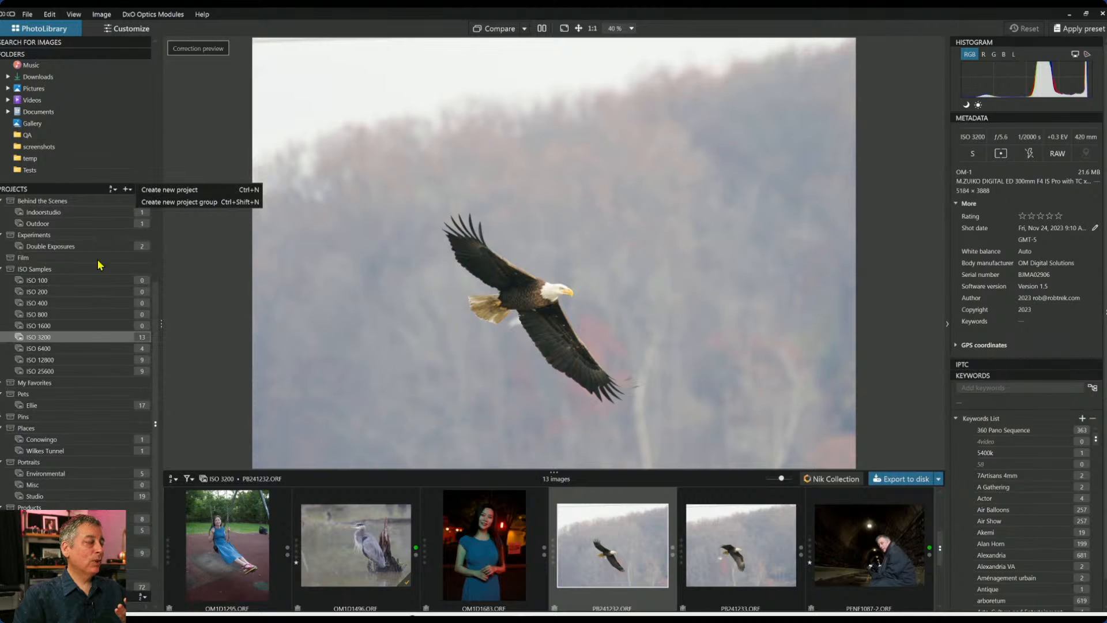
left_click(35, 275)
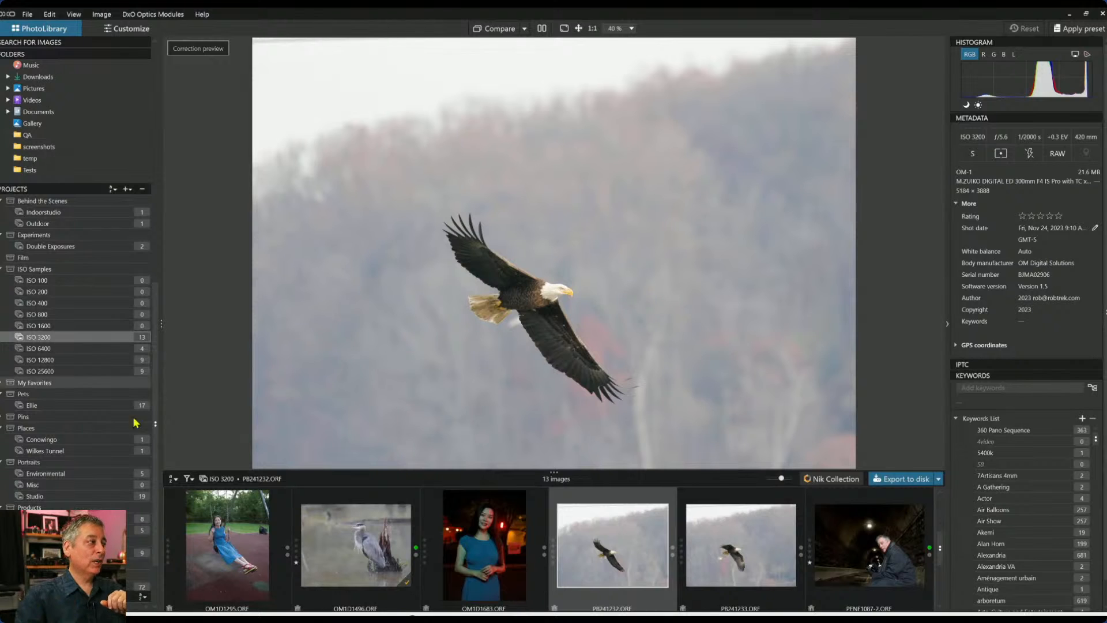
scroll(136, 427, "down", 2)
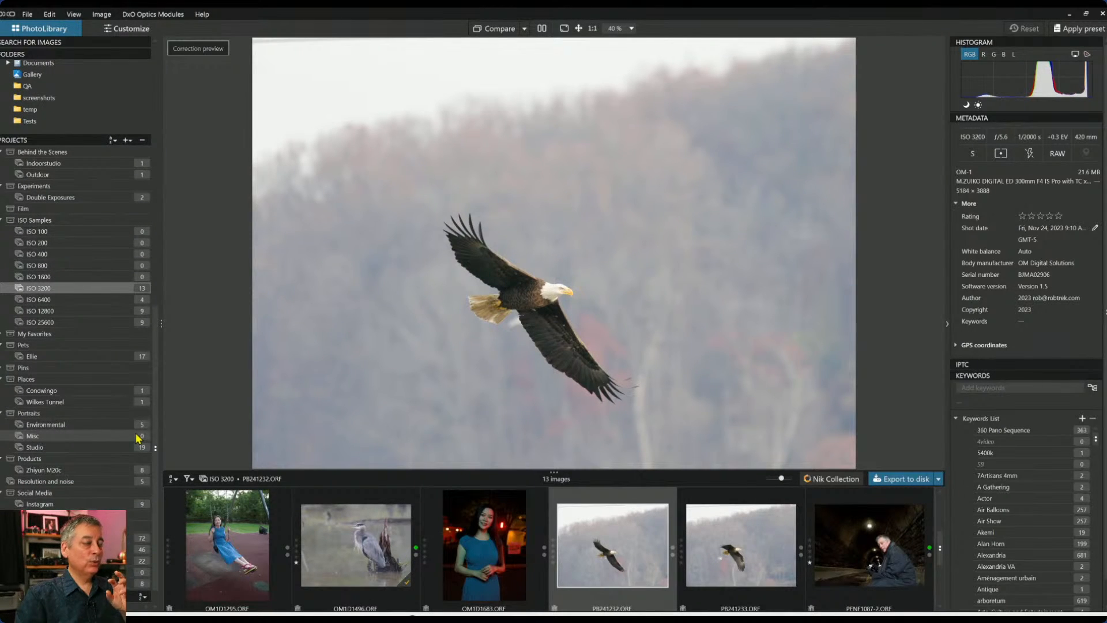
scroll(138, 438, "up", 3)
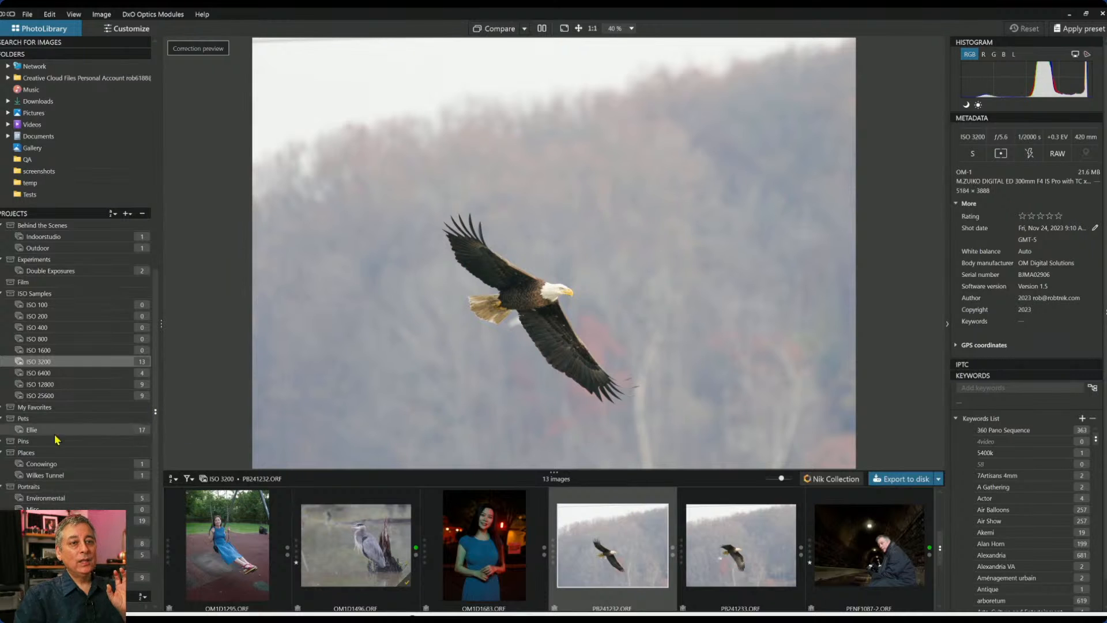
Examine the IPTC contact, content, image and status fields for the flying eagle photo, and collapse the IPTC section.
left_click(1014, 387)
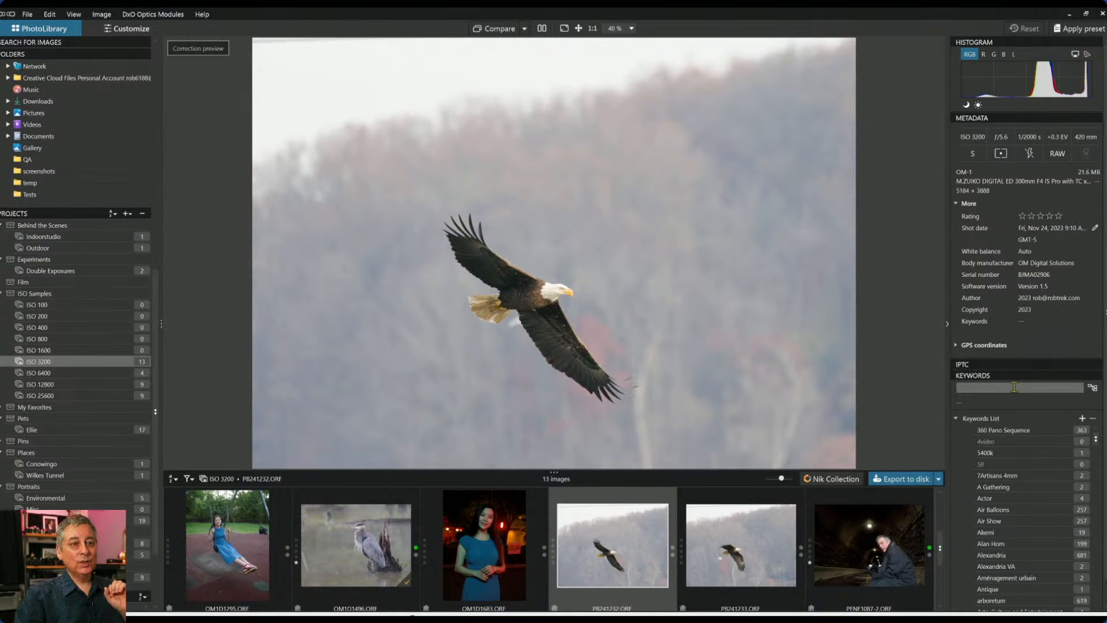
left_click(1013, 367)
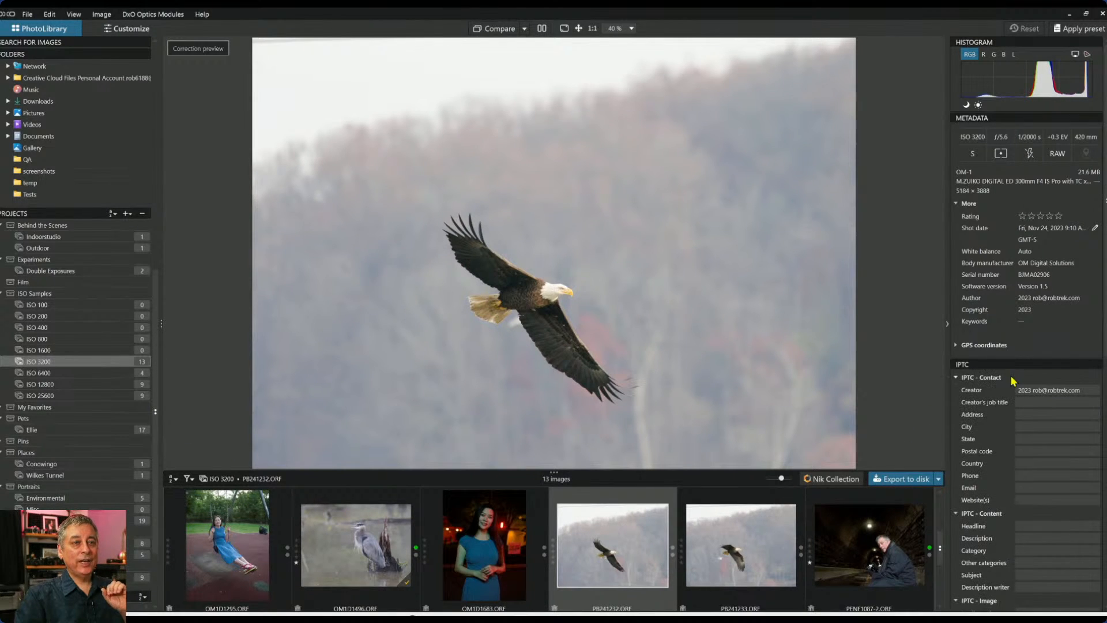
scroll(1011, 445, "down", 5)
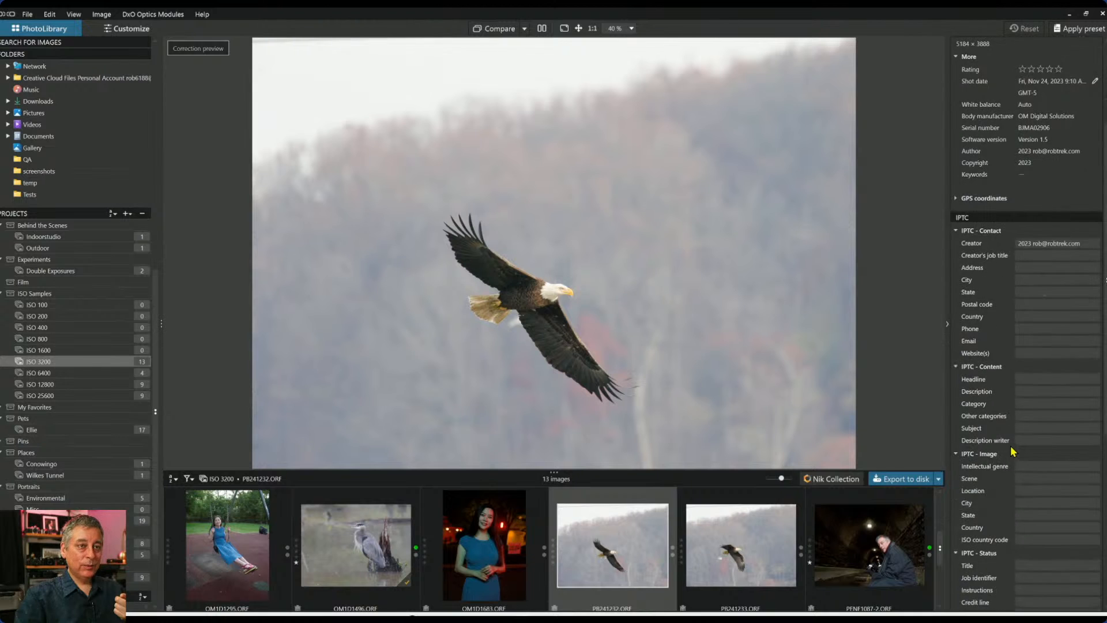
scroll(1010, 445, "up", 5)
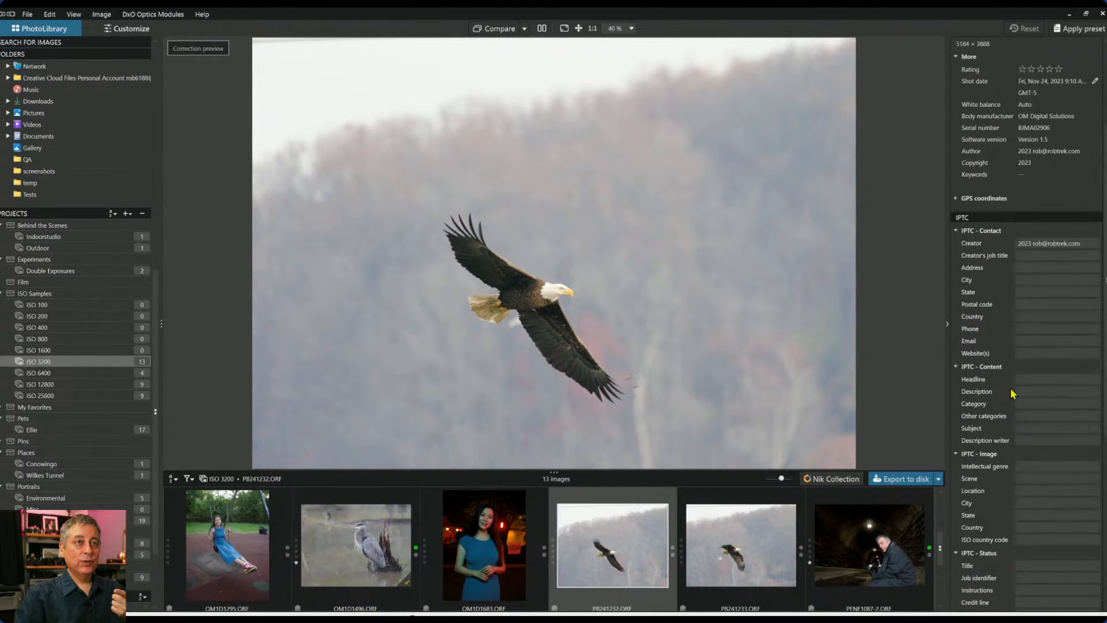
left_click(1003, 220)
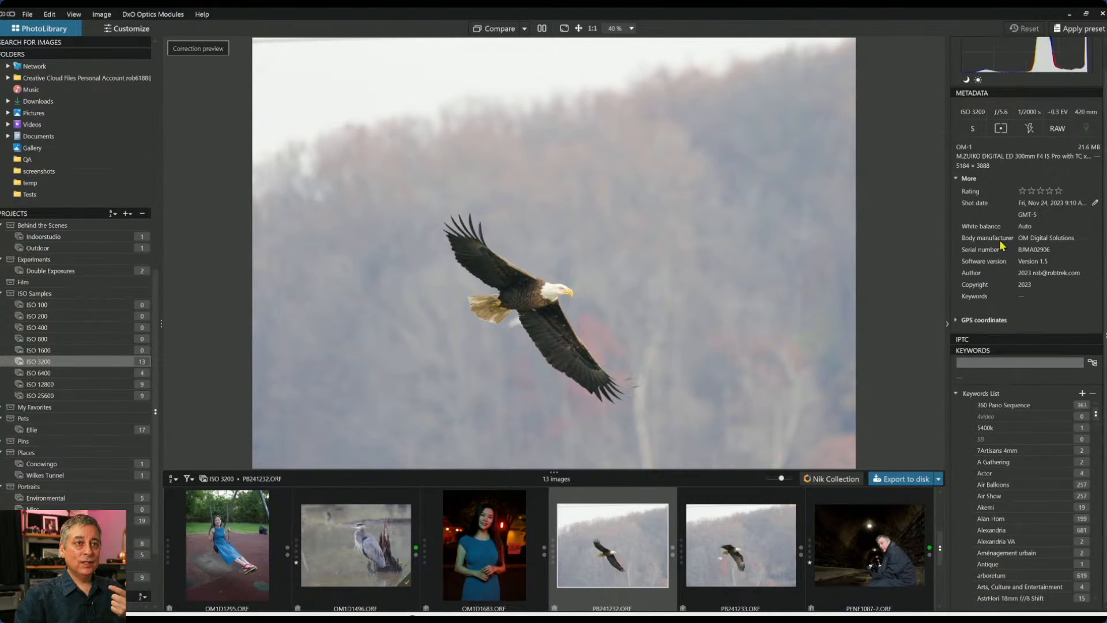
Examine the Keywords List from its first entries to the keywords starting with H.
left_click(1017, 351)
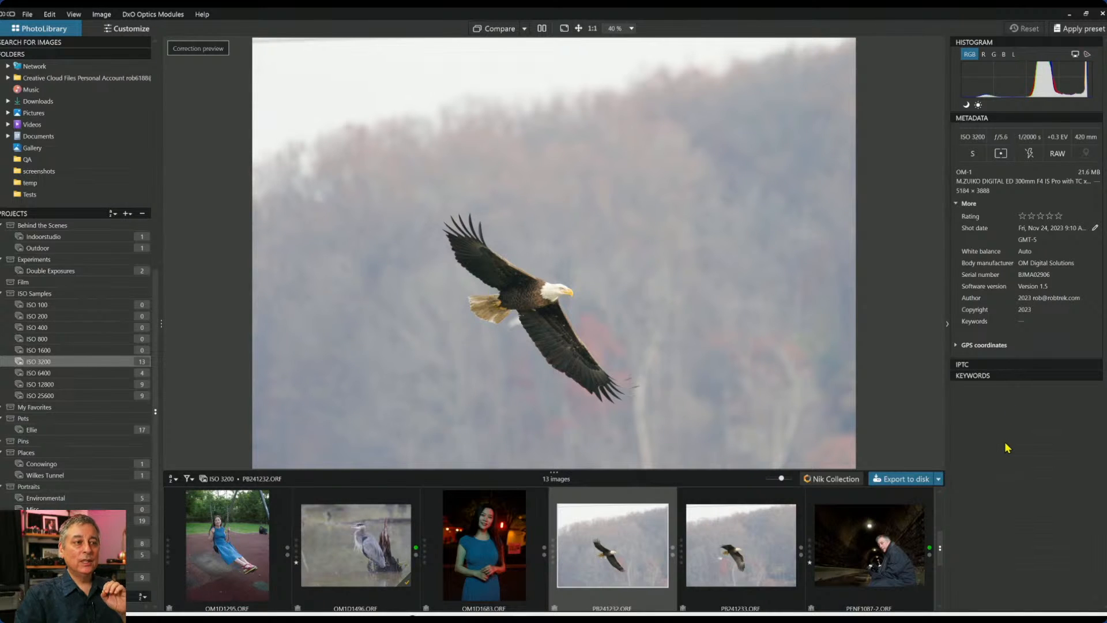
left_click(1006, 378)
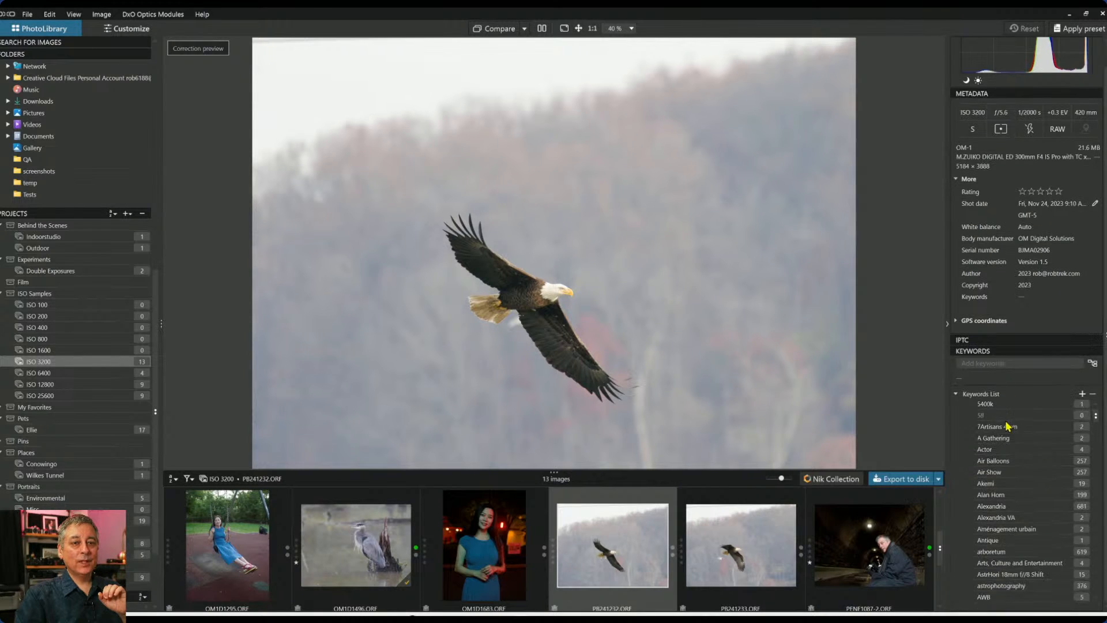
scroll(1025, 476, "down", 2)
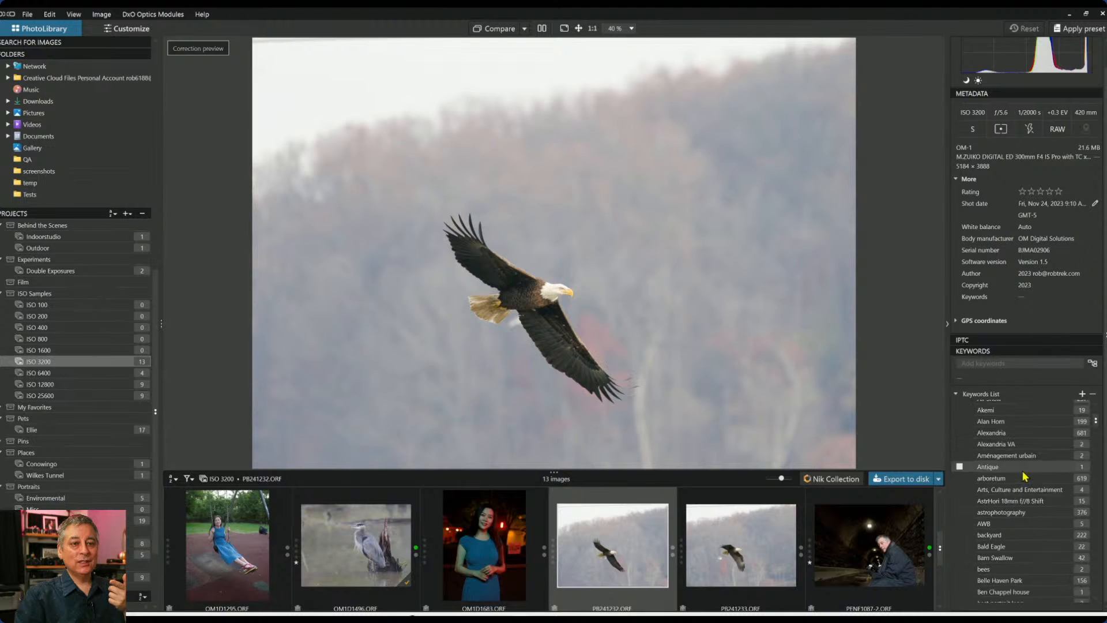
scroll(1025, 476, "down", 10)
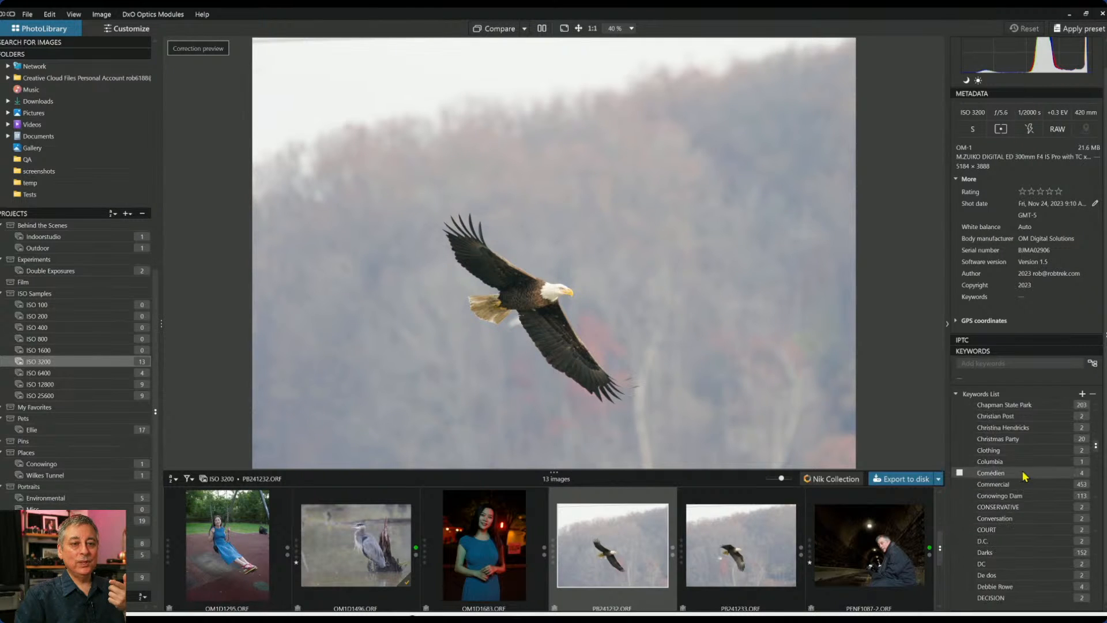
scroll(1025, 476, "down", 6)
scroll(1025, 476, "down", 3)
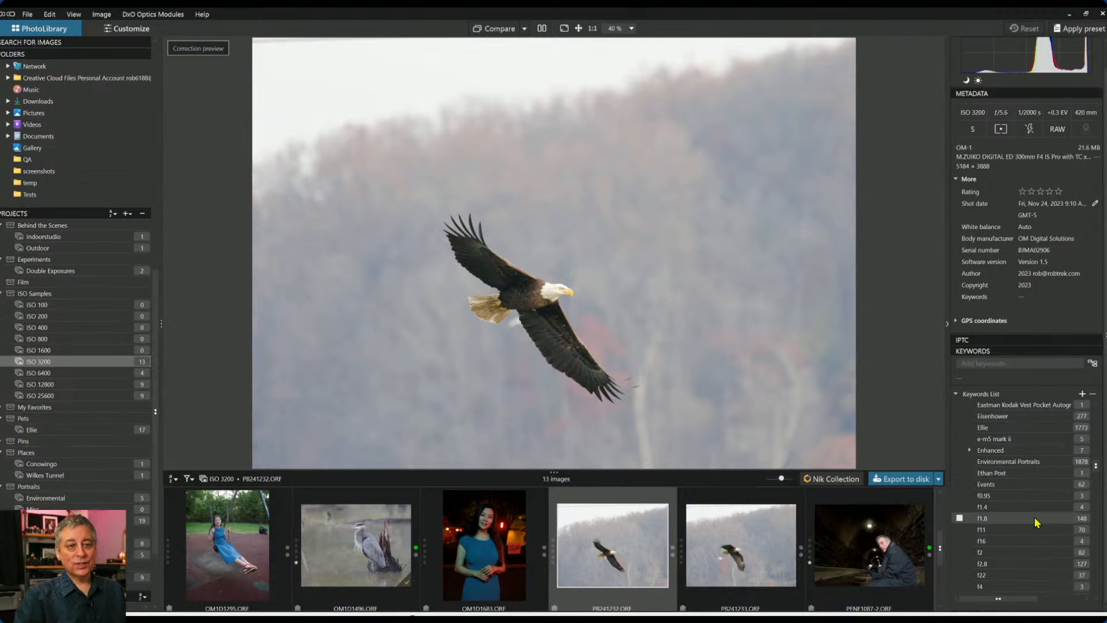
scroll(1036, 521, "down", 4)
scroll(1036, 522, "down", 4)
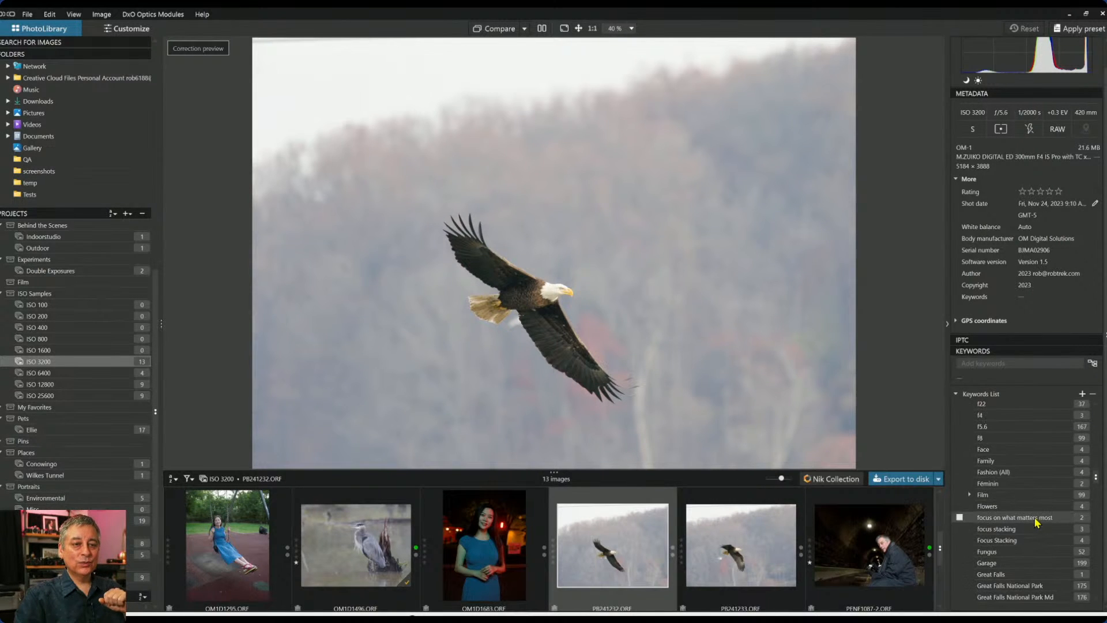
scroll(1036, 522, "down", 1)
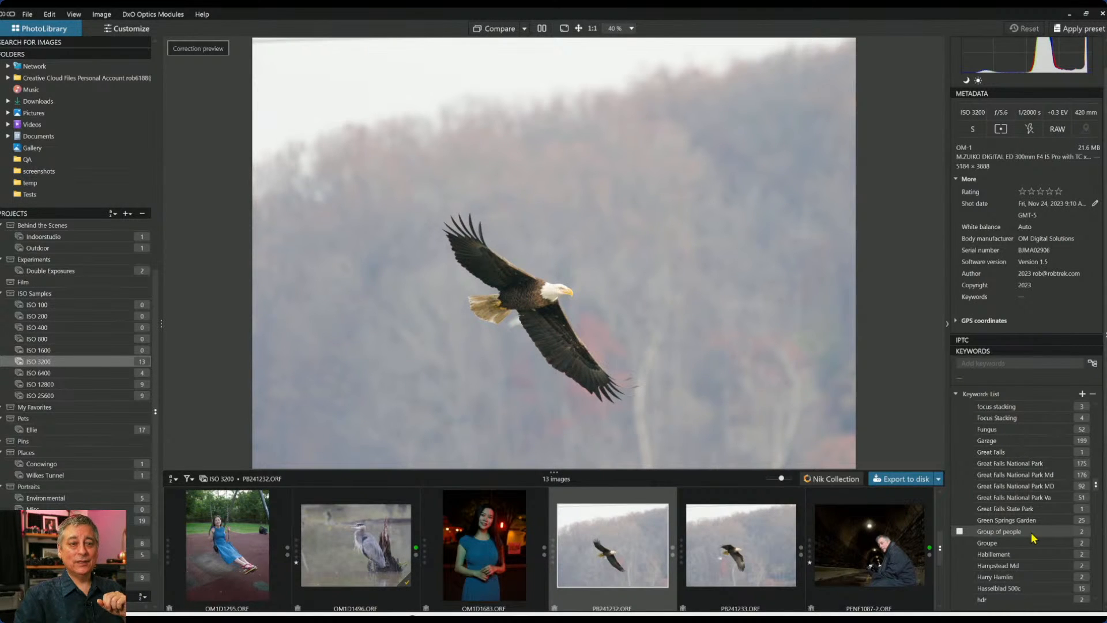
scroll(1034, 538, "down", 1)
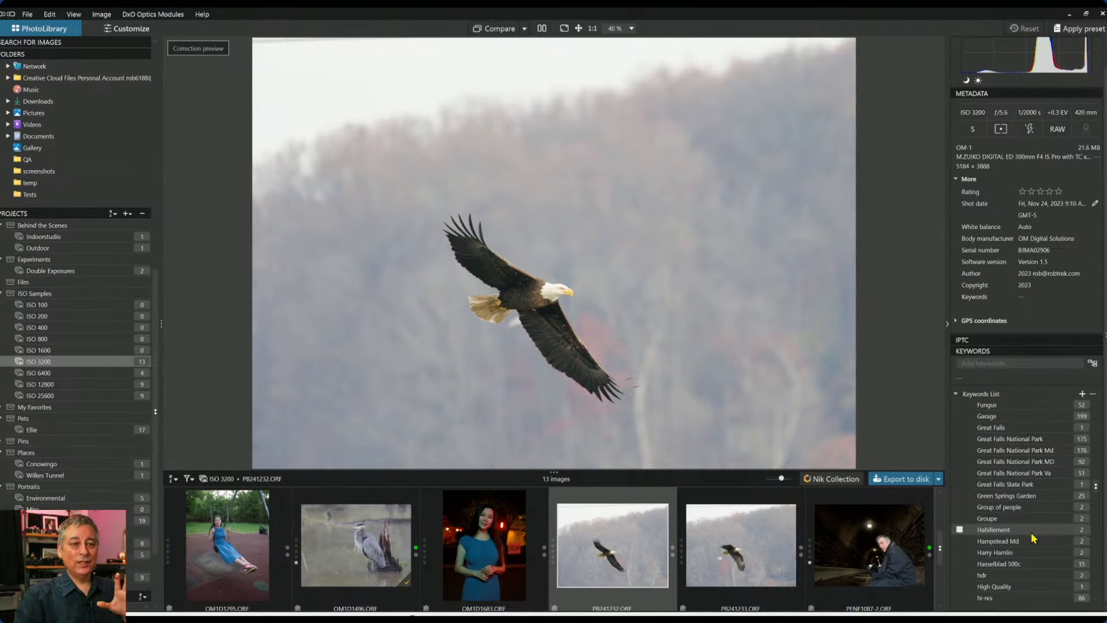
scroll(1034, 538, "up", 1)
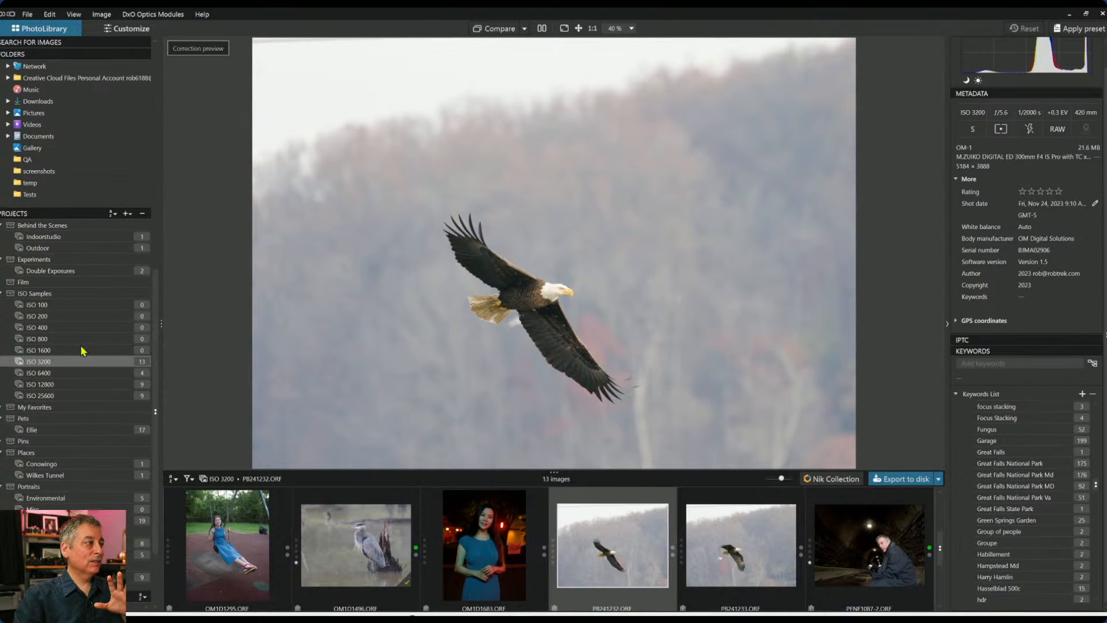
Compare the folder tree on the drives with the keyword list, and collapse the Keywords section.
scroll(84, 337, "up", 3)
scroll(85, 336, "up", 3)
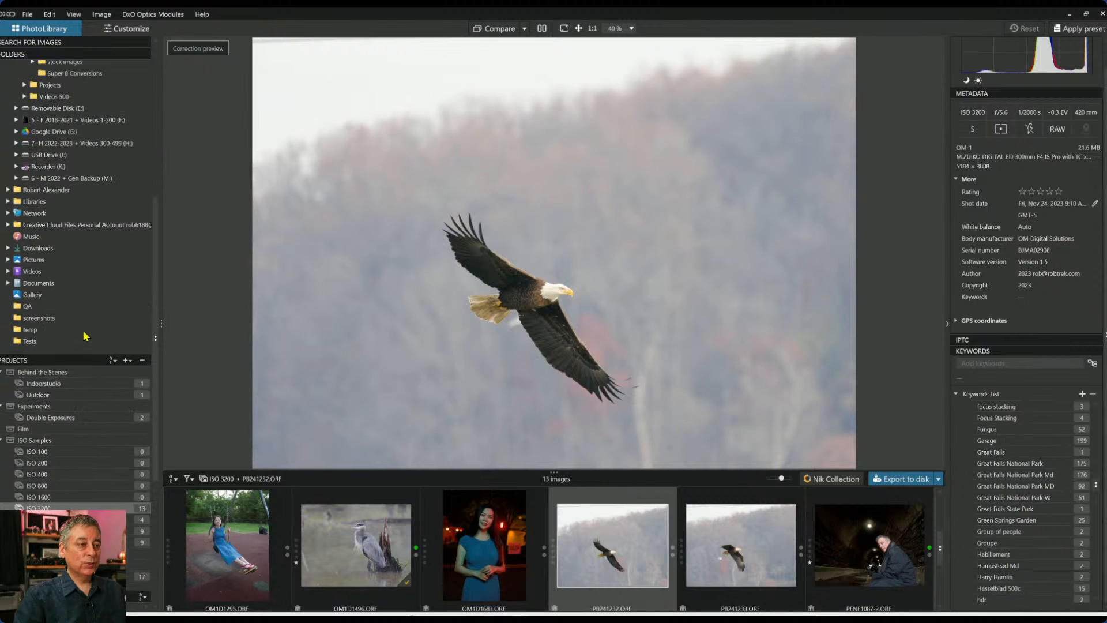
scroll(84, 340, "up", 3)
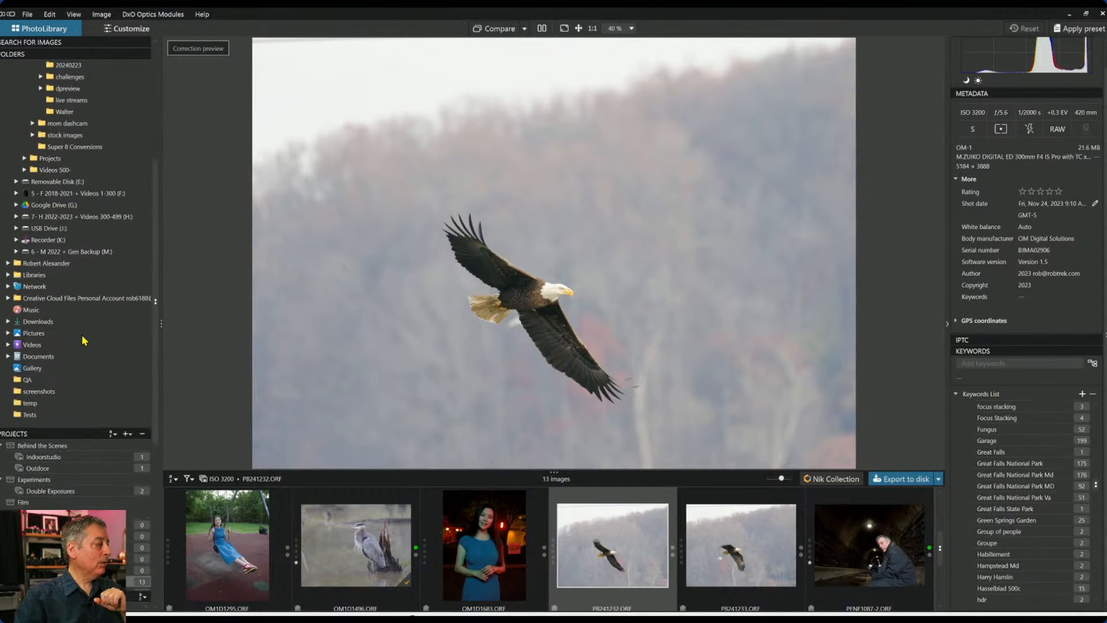
scroll(85, 341, "up", 1)
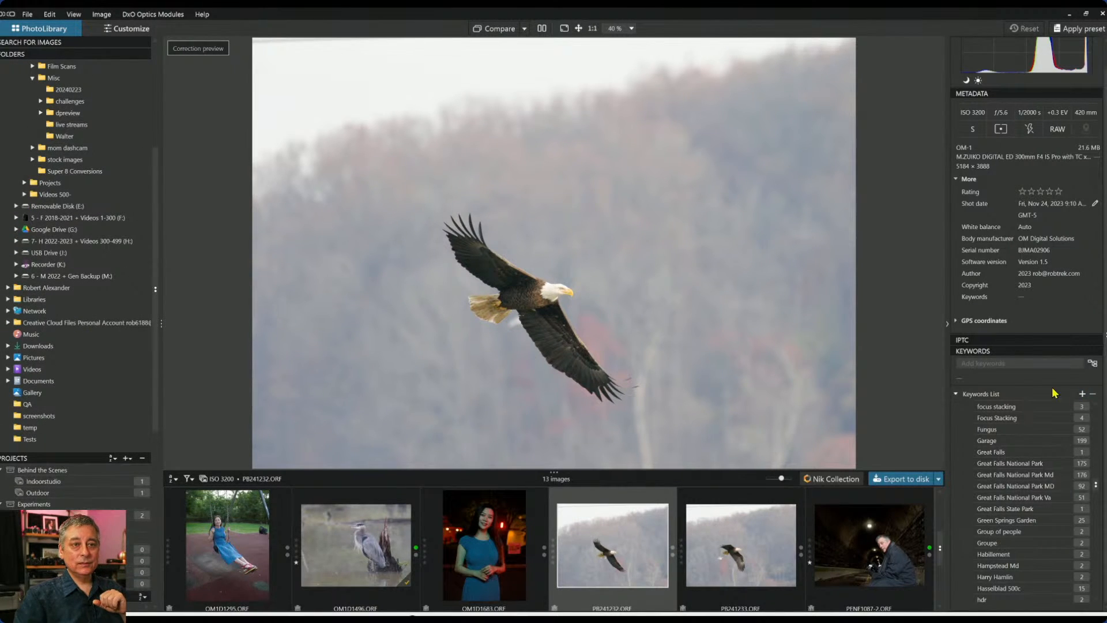
left_click(1001, 353)
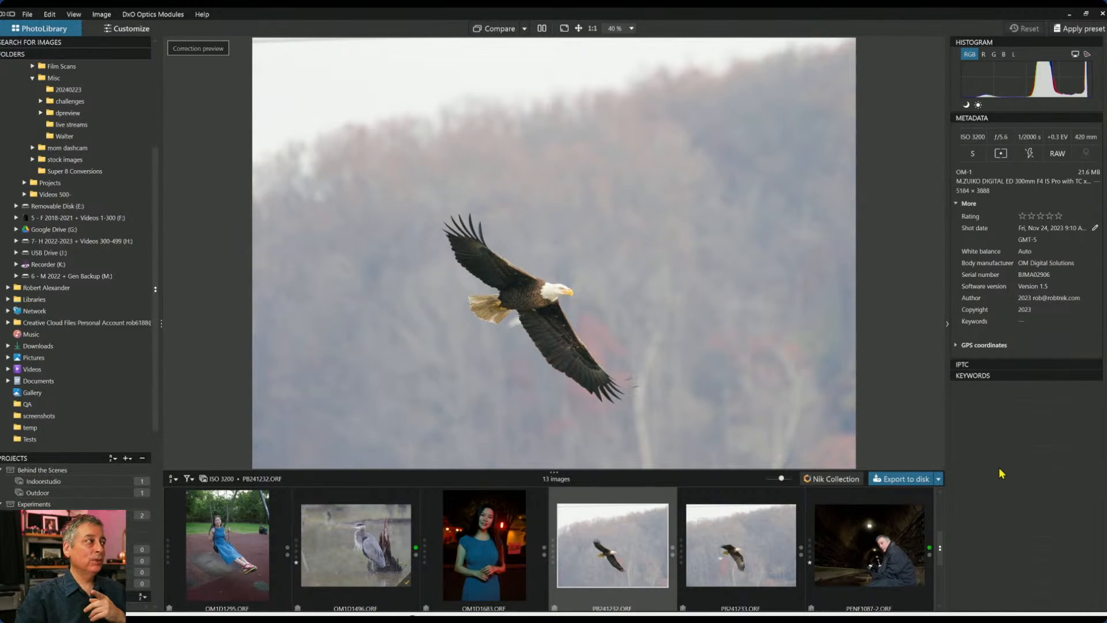
View the 20240112 Boardwalk gq folder in the 1st qtr folder of 2024, and collapse the 2024 folder.
scroll(87, 228, "up", 8)
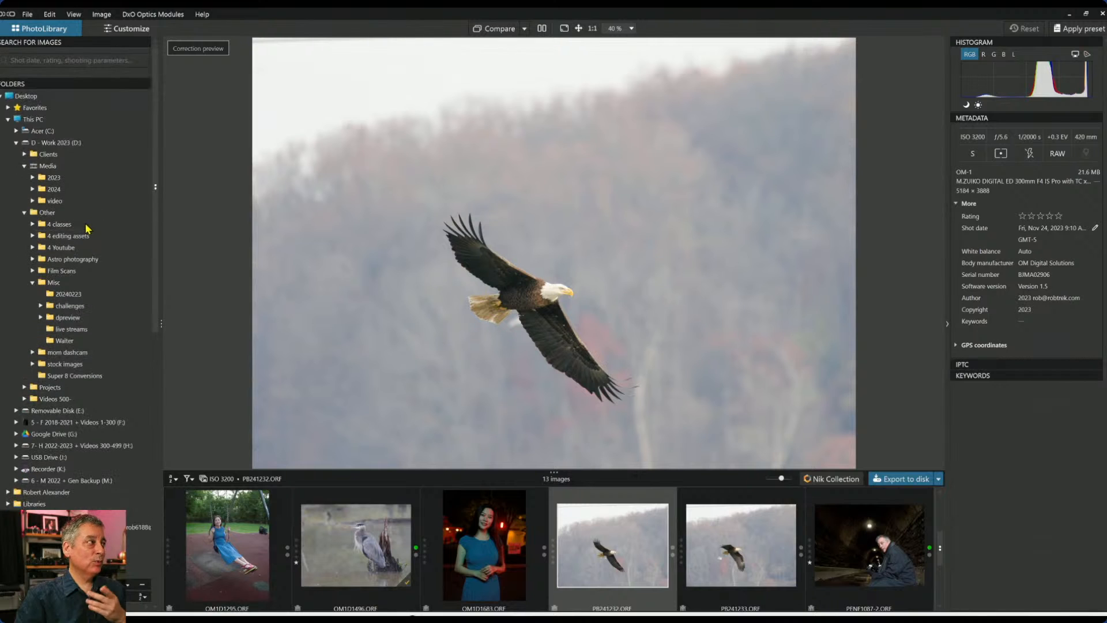
left_click(33, 189)
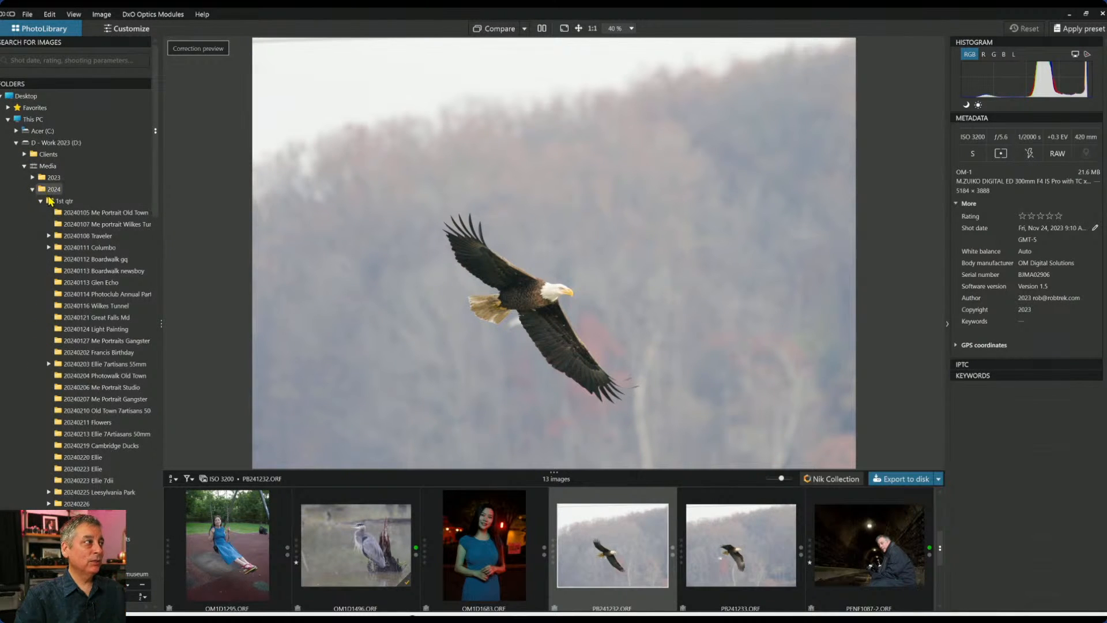
left_click(100, 264)
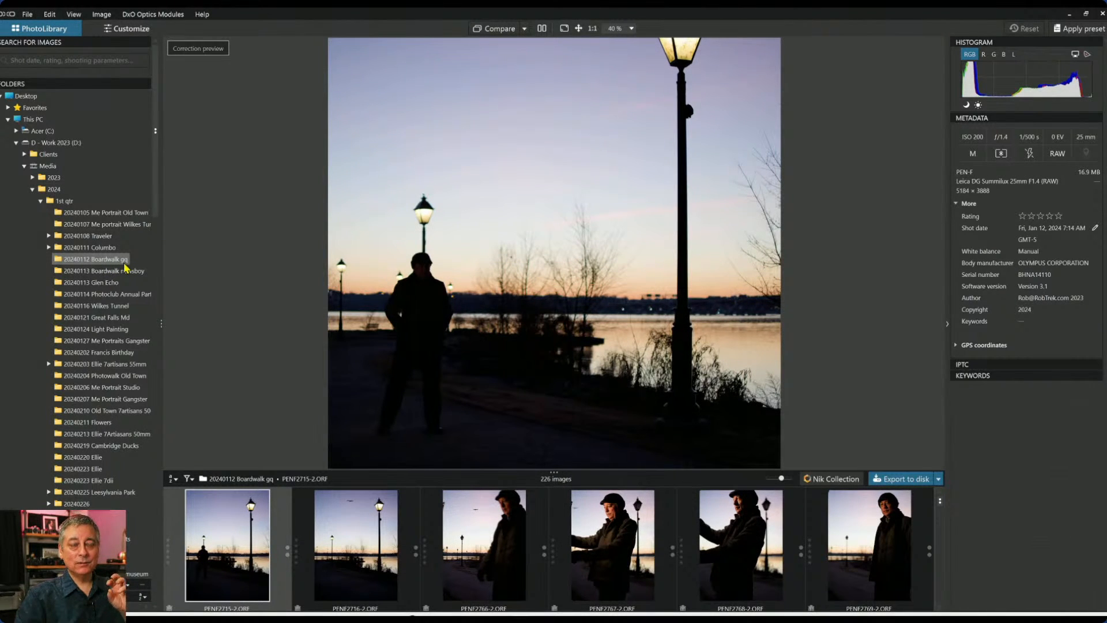
left_click(36, 198)
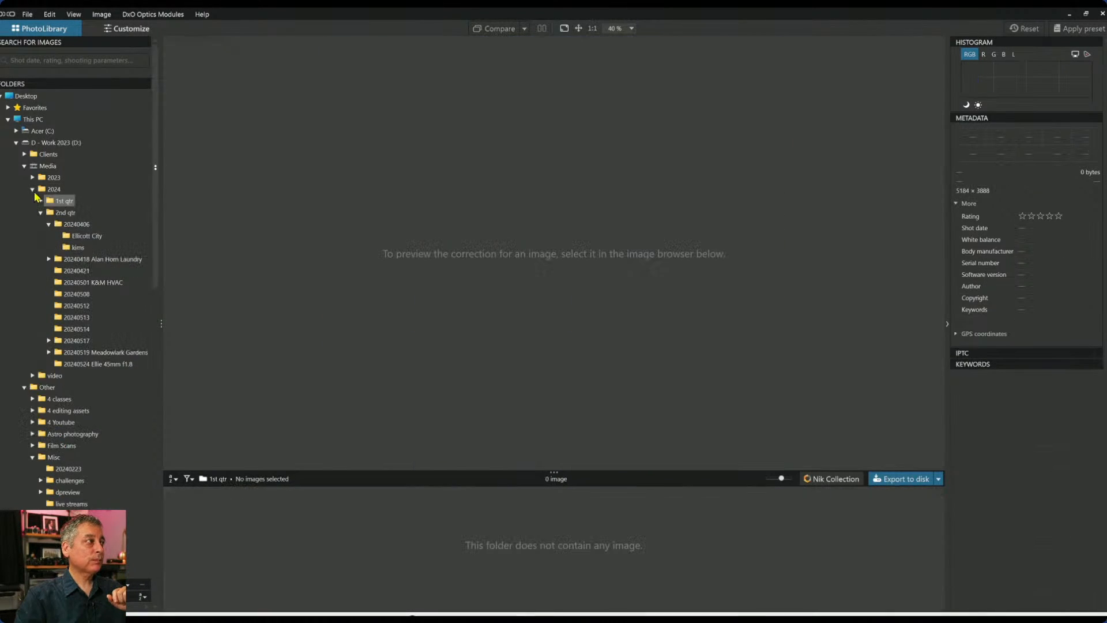
left_click(32, 190)
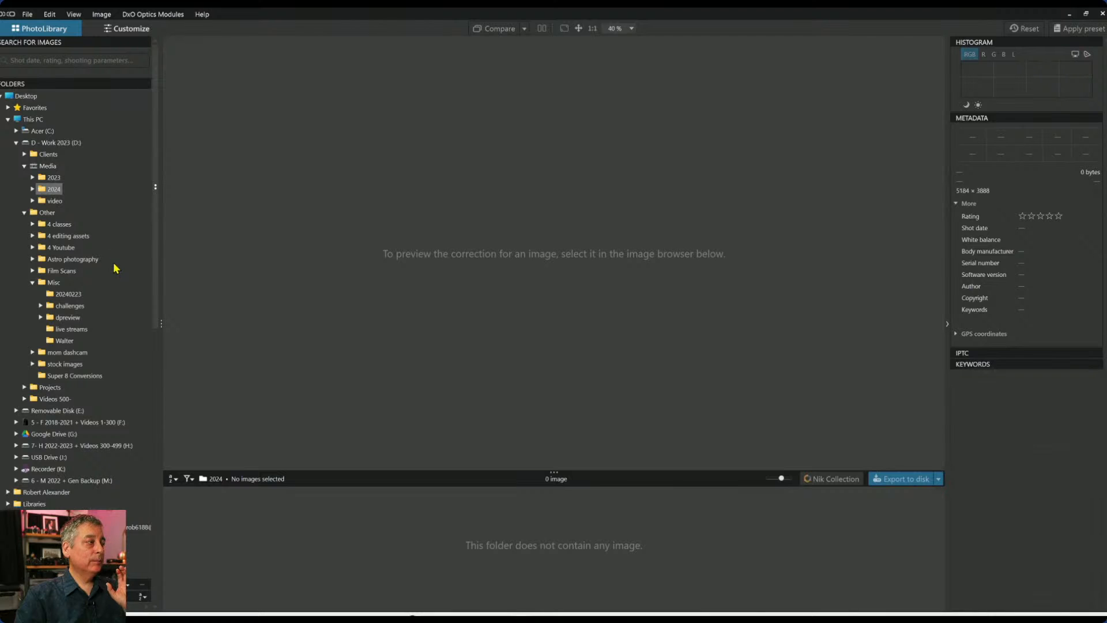
Review the project groups and the IPTC metadata fields, and collapse the IPTC and Keywords sections.
scroll(115, 268, "down", 10)
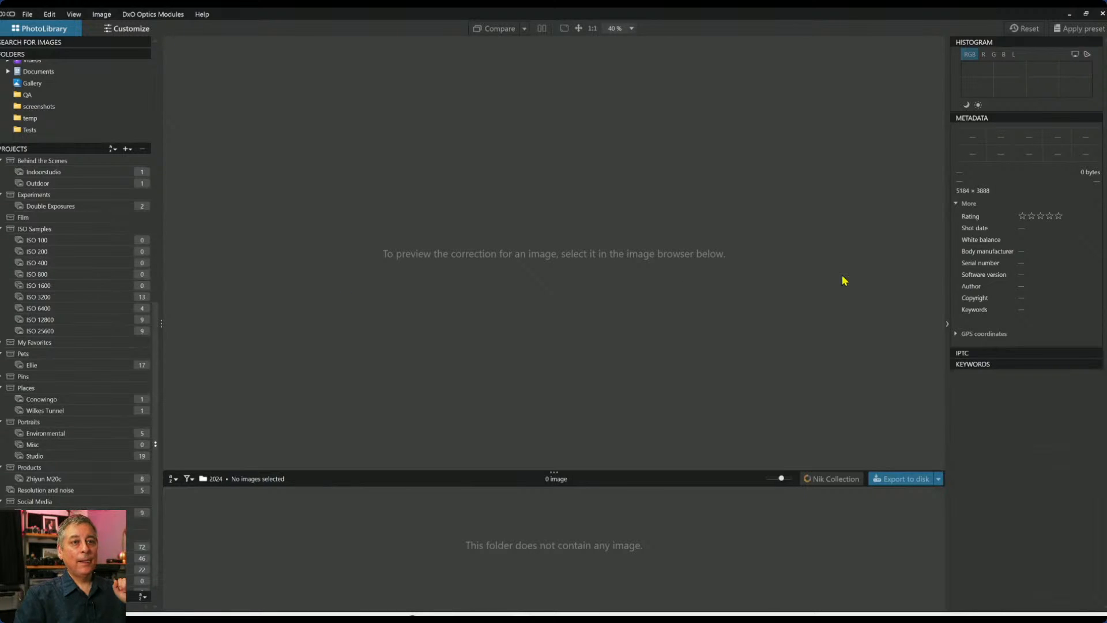
left_click(1014, 355)
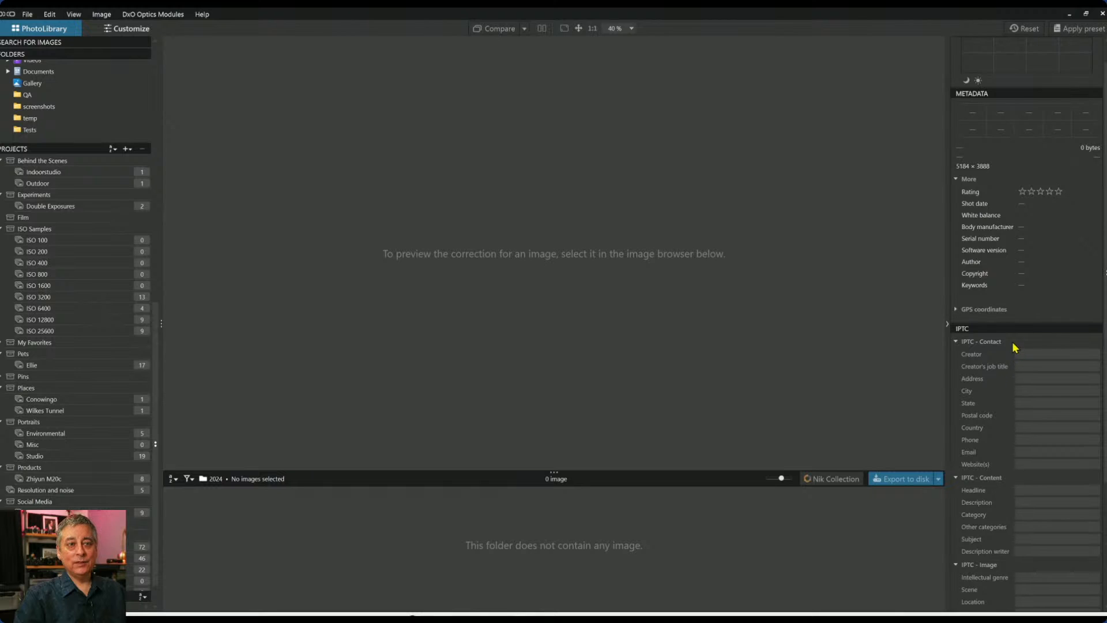
scroll(1014, 346, "down", 4)
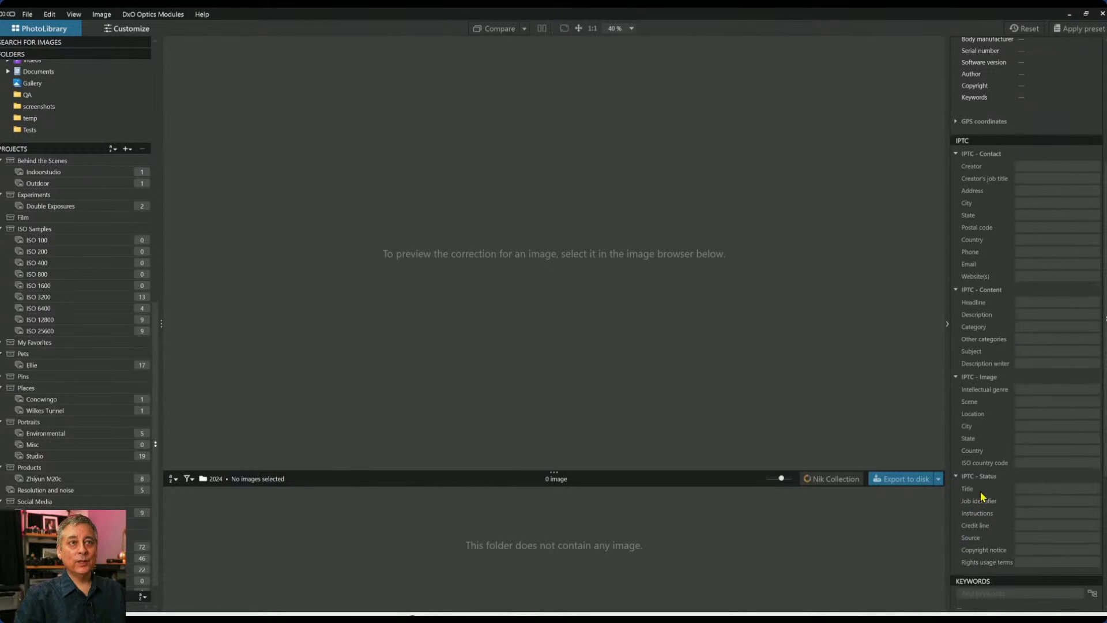
scroll(984, 486, "up", 3)
scroll(1009, 392, "up", 2)
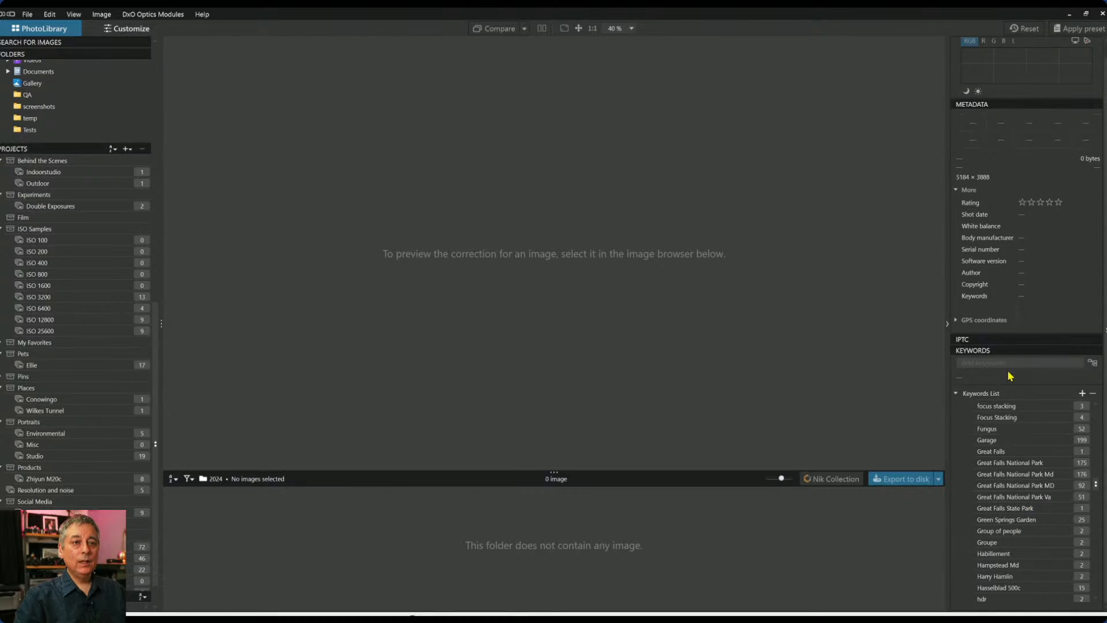
left_click(1007, 352)
Open the live streams folder in Misc, mark the insect, train station and purple flower photos as picked, and reject the heron.
scroll(118, 257, "up", 10)
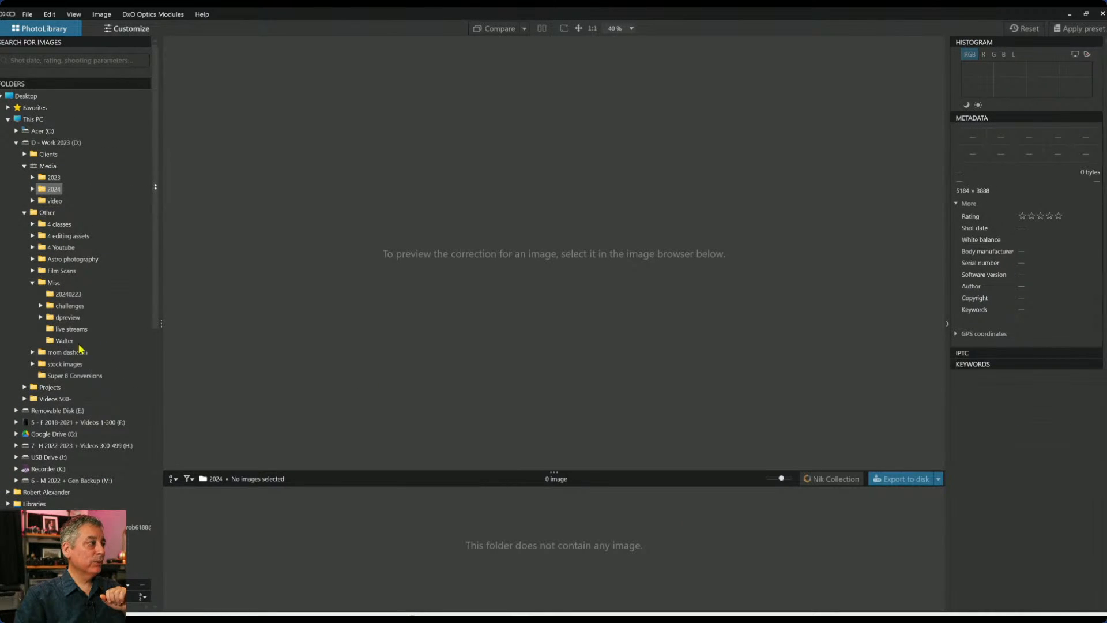
left_click(49, 329)
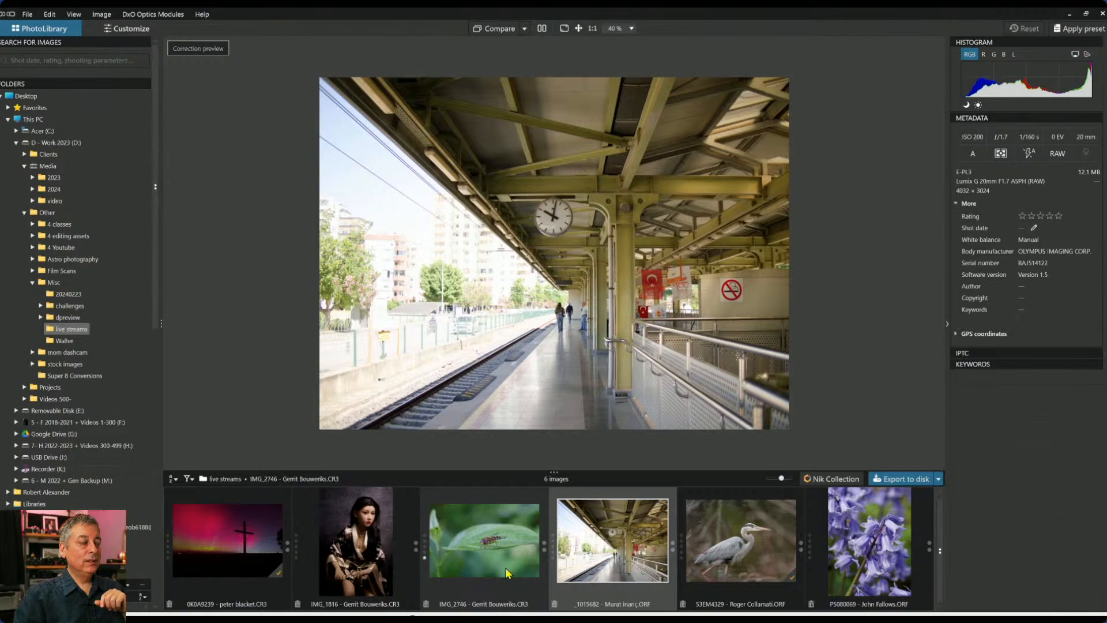
left_click(545, 542)
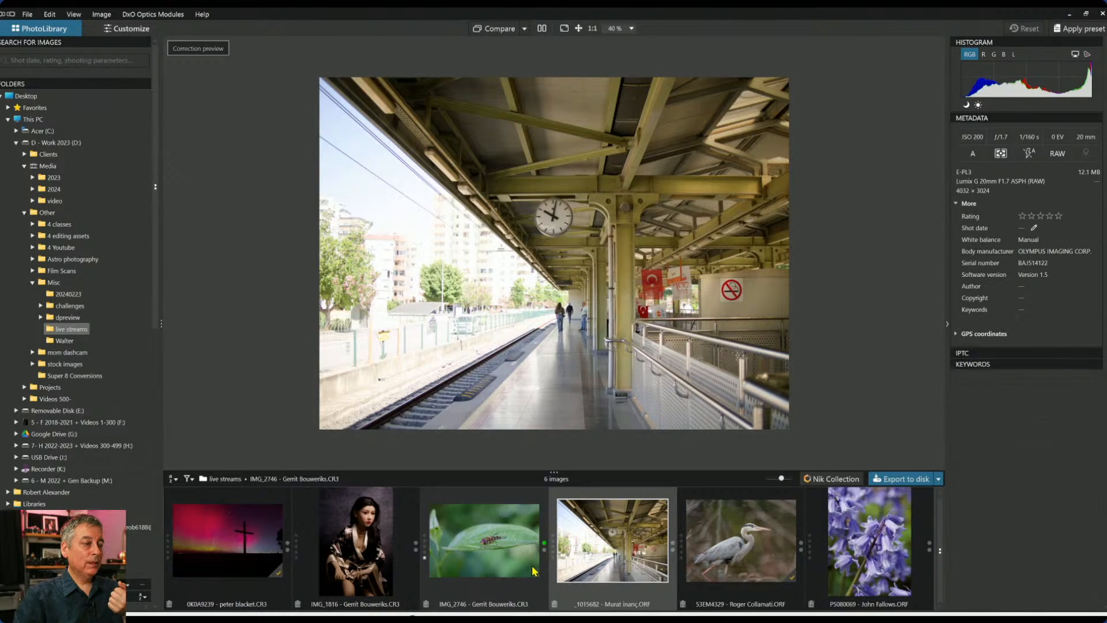
left_click(531, 568)
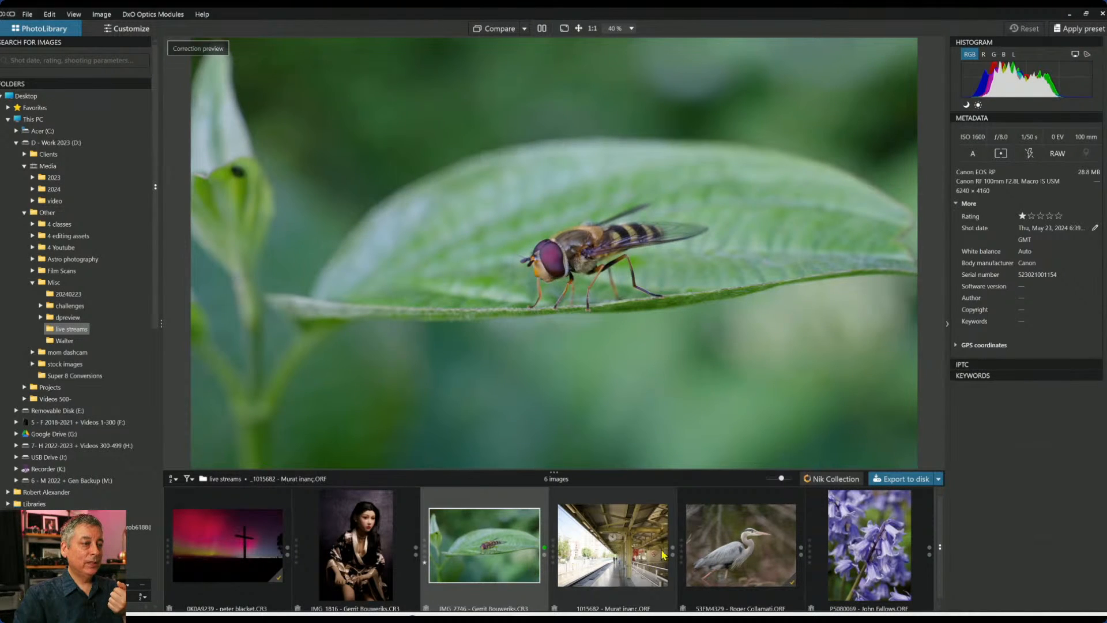
left_click(672, 551)
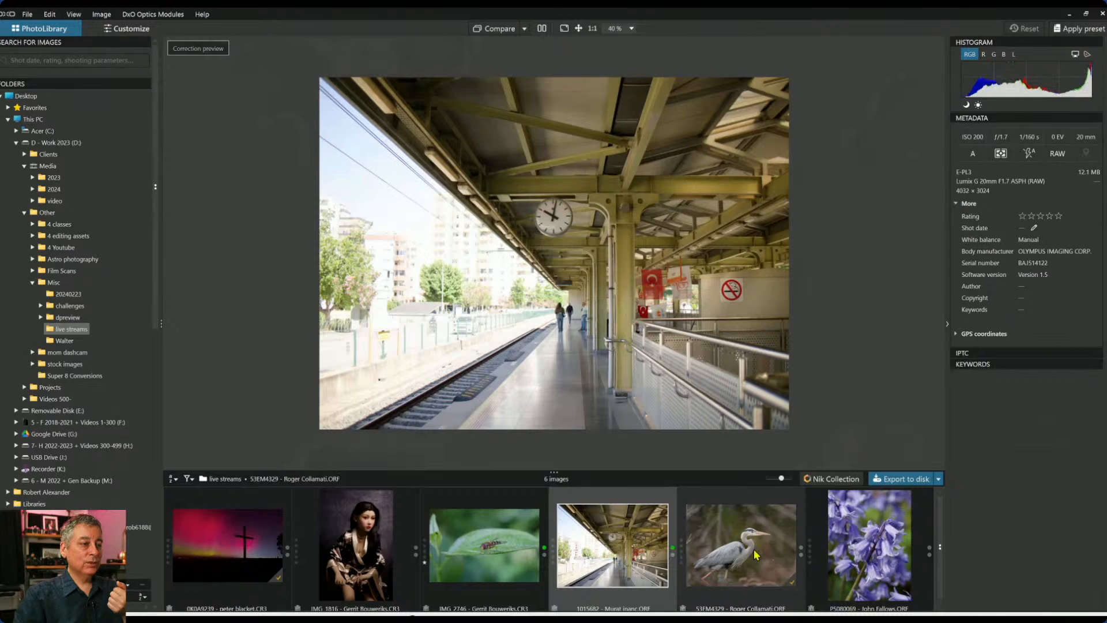
left_click(801, 555)
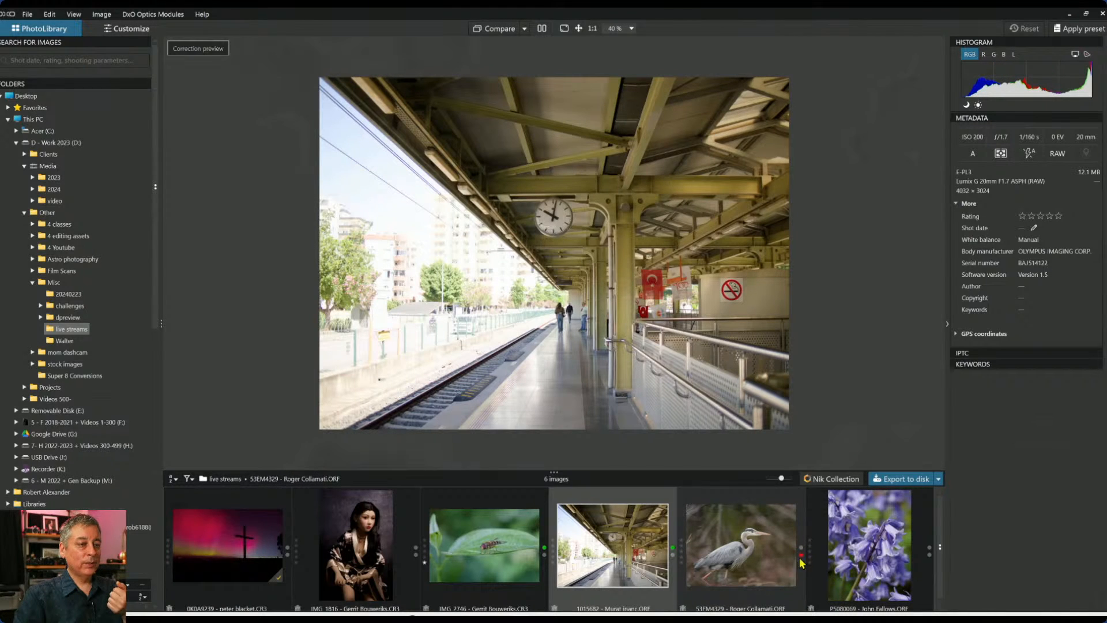
left_click(929, 548)
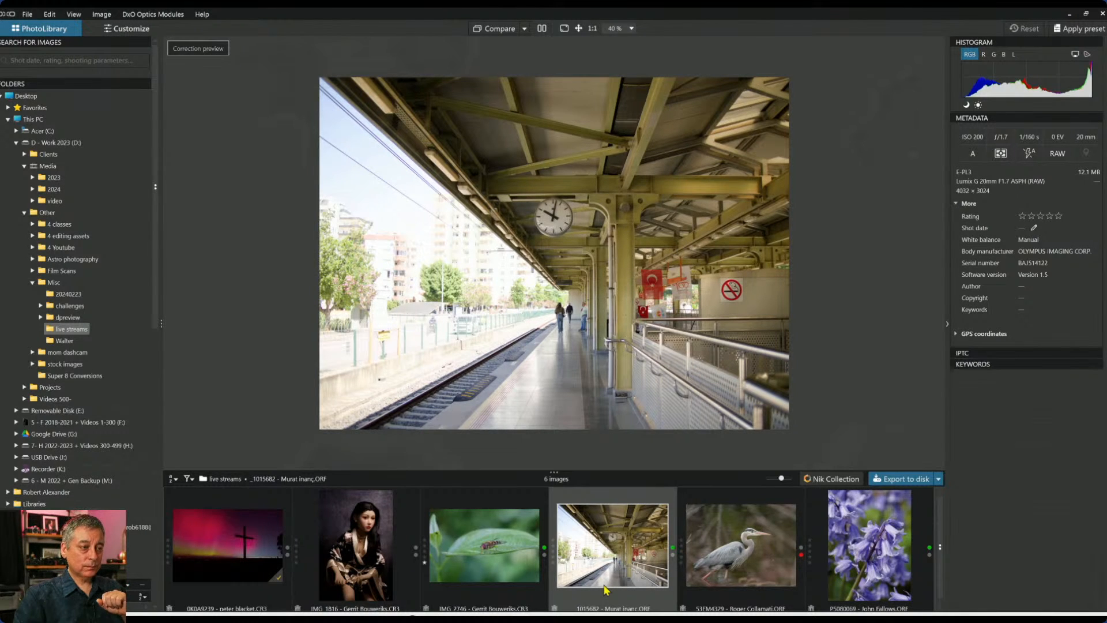
Filter the live streams folder to display only the picked images.
left_click(188, 478)
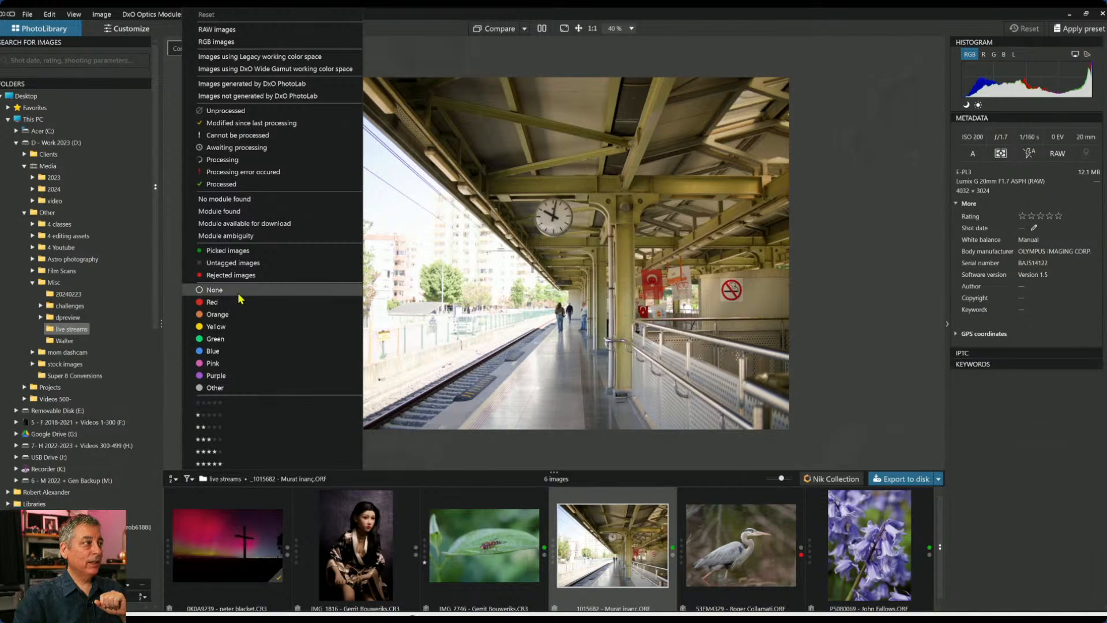
left_click(234, 250)
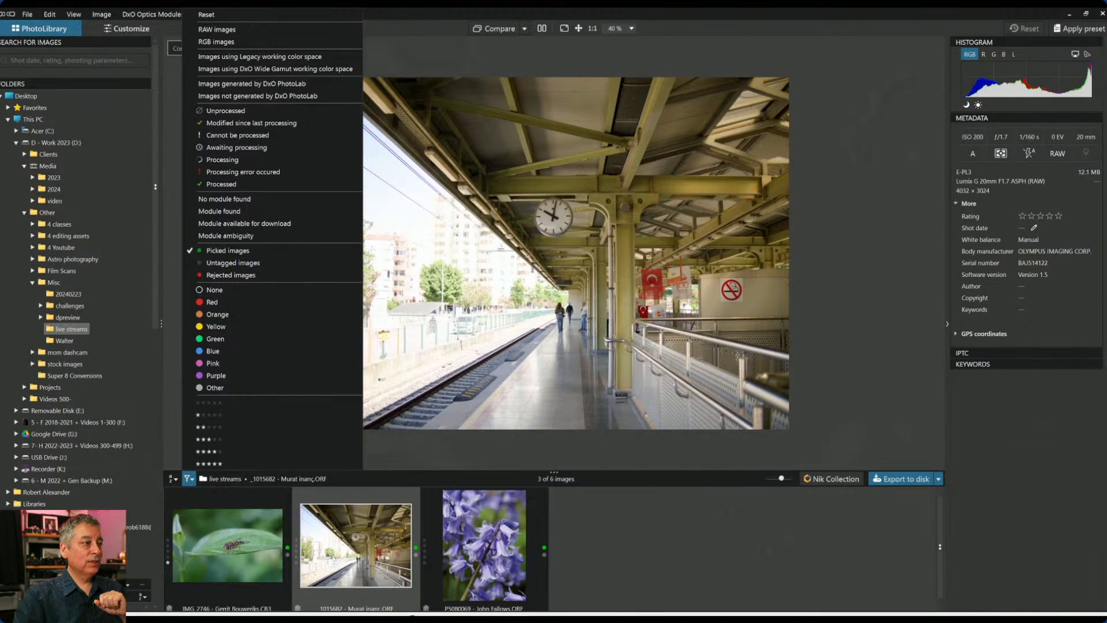
left_click(693, 566)
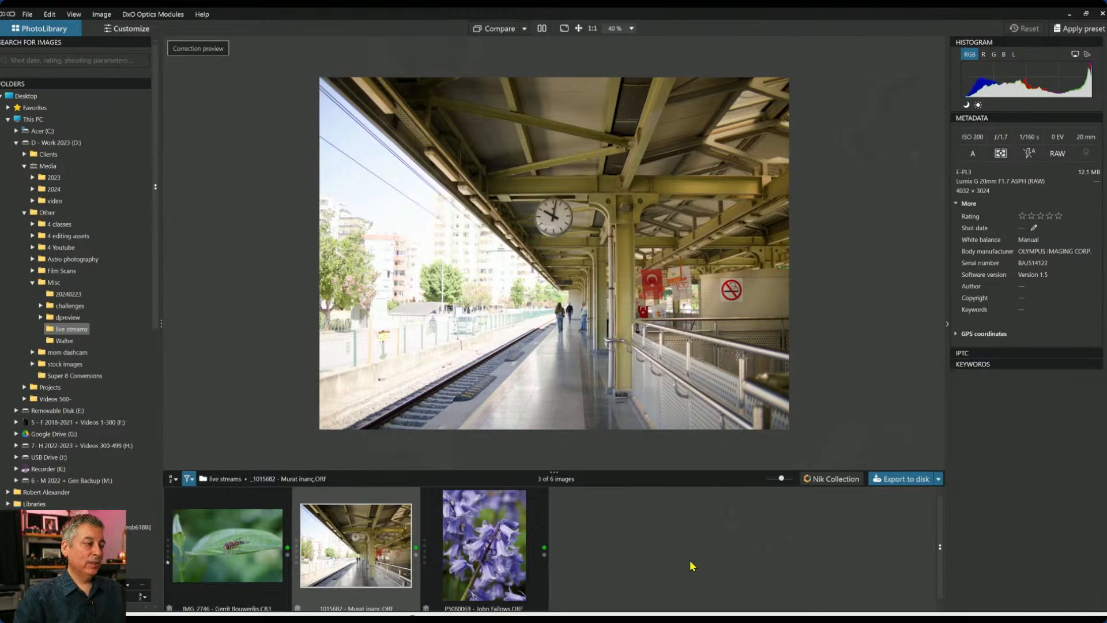
Change the filter from picked images to rejected images only, and clear it to display the whole folder.
left_click(190, 479)
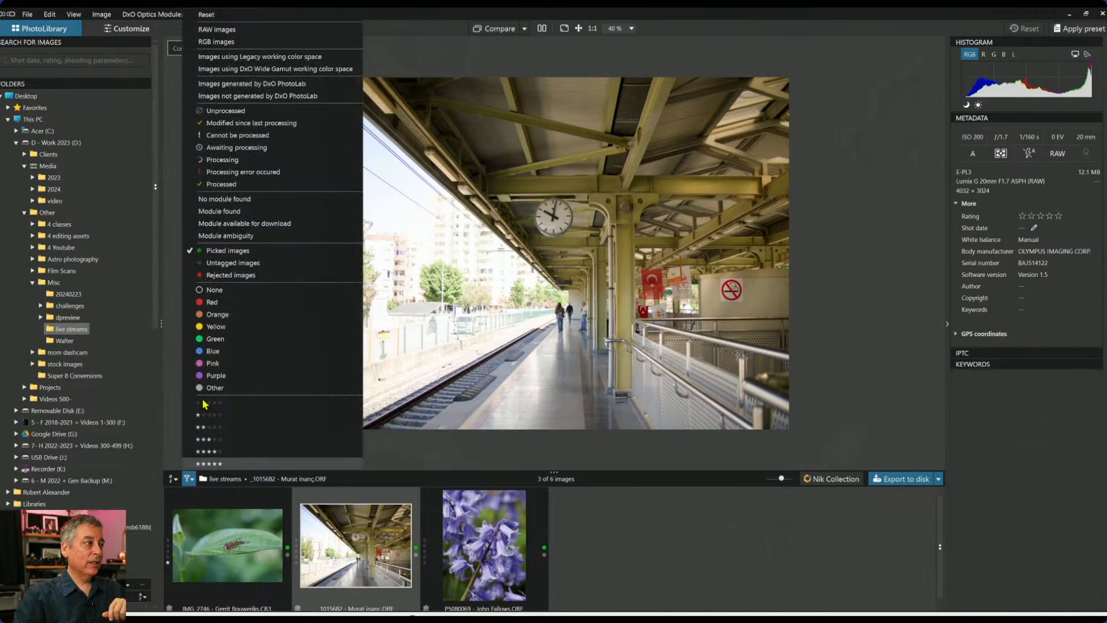
left_click(220, 275)
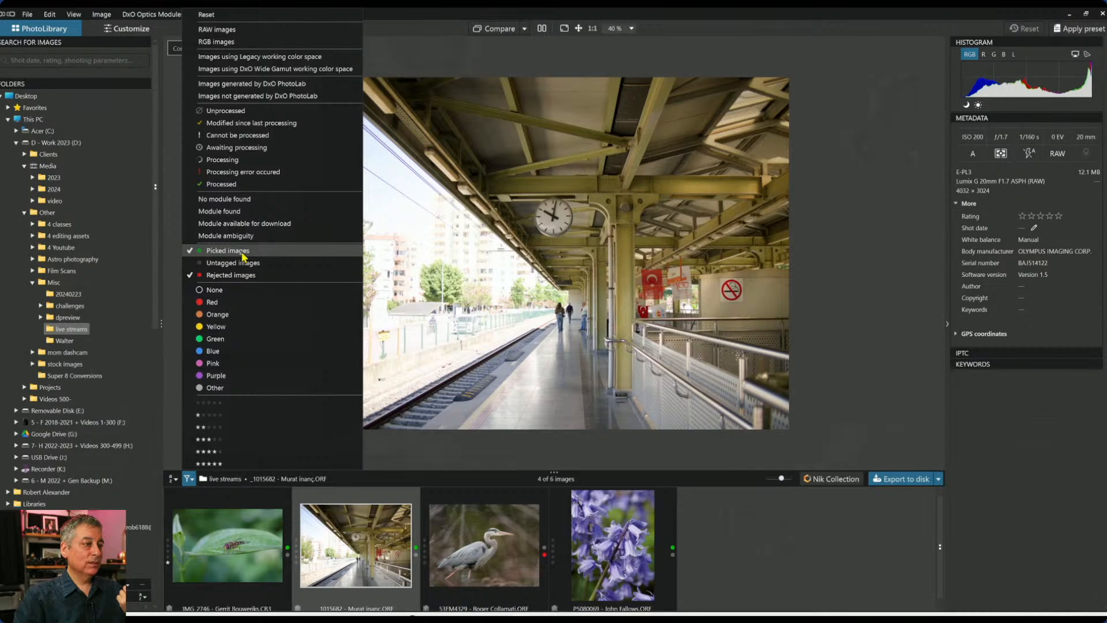
left_click(243, 257)
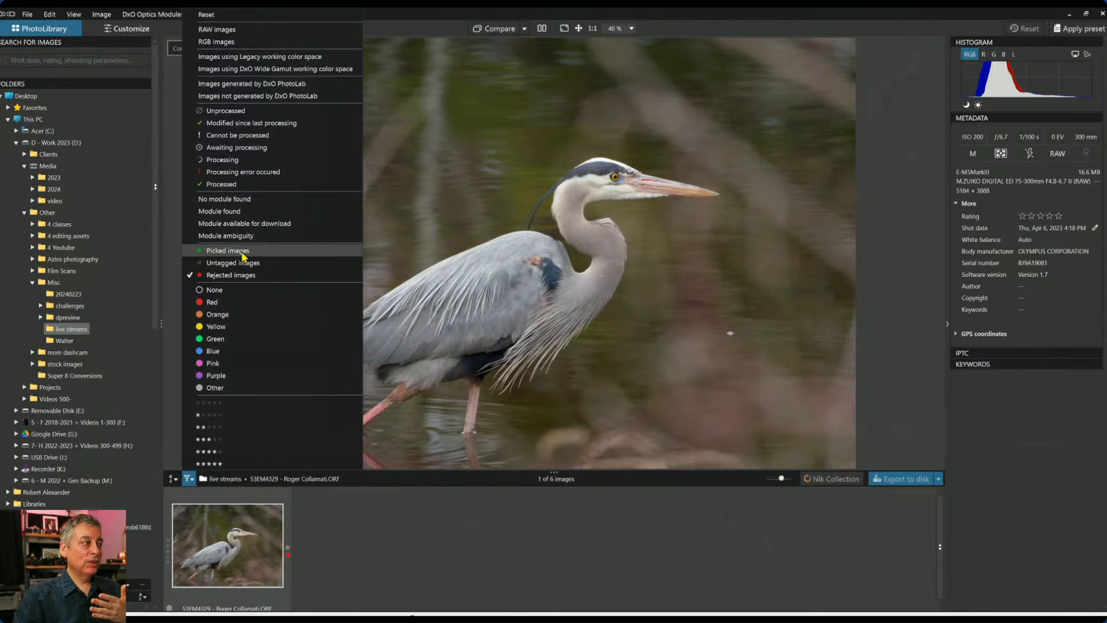
left_click(243, 275)
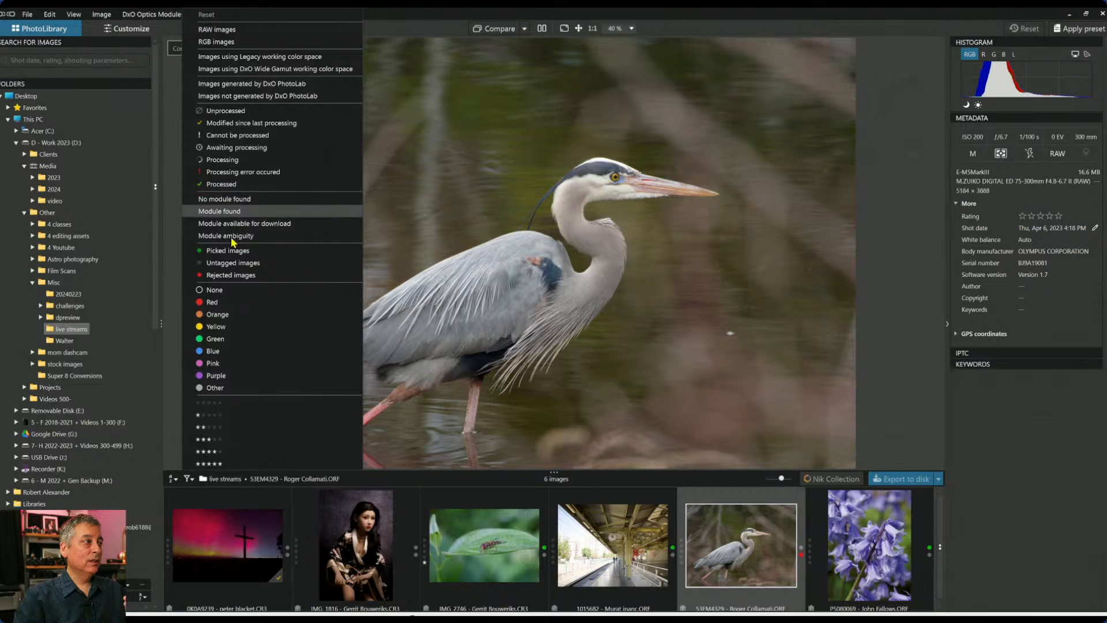
Filter by untagged and rejected images in turn, marking the aurora, kimono portrait and heron photos as picked, and clear the filter.
left_click(243, 264)
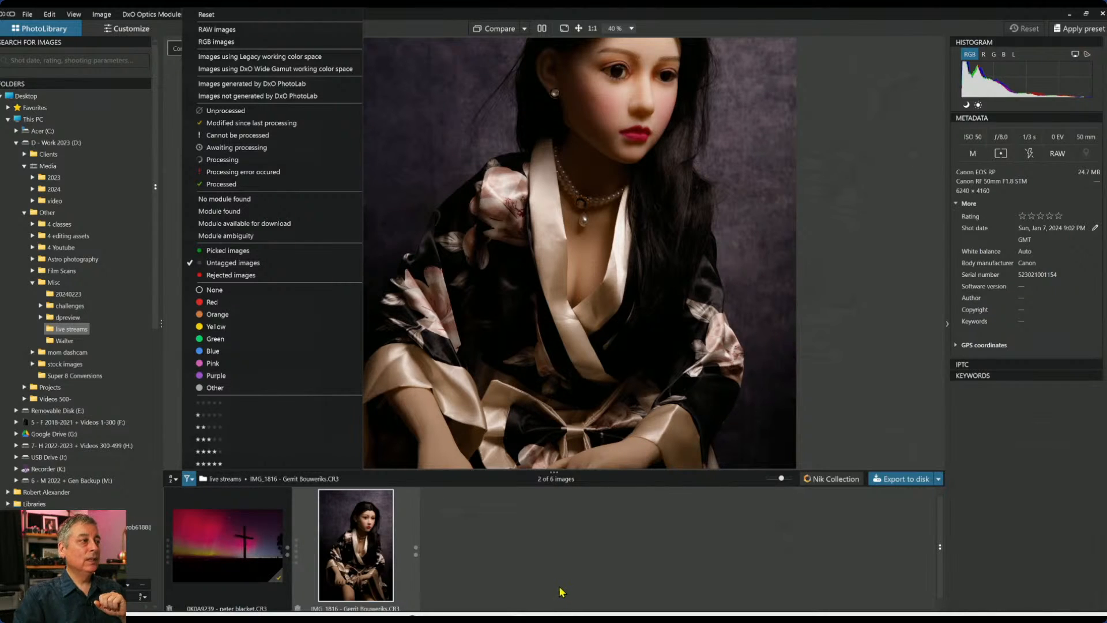
left_click(414, 554)
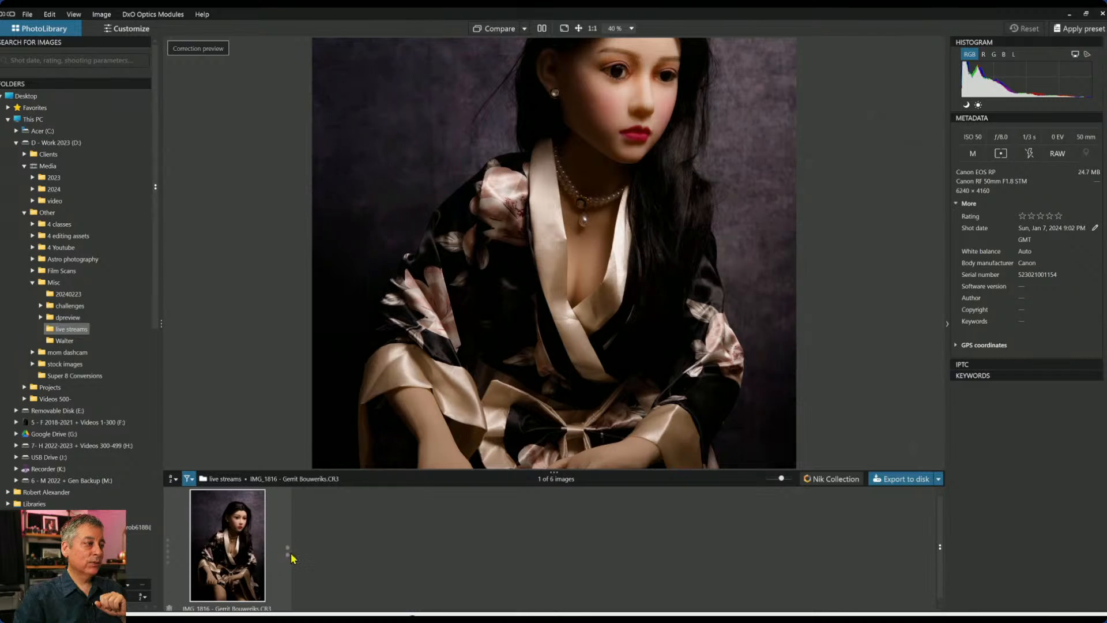
left_click(189, 478)
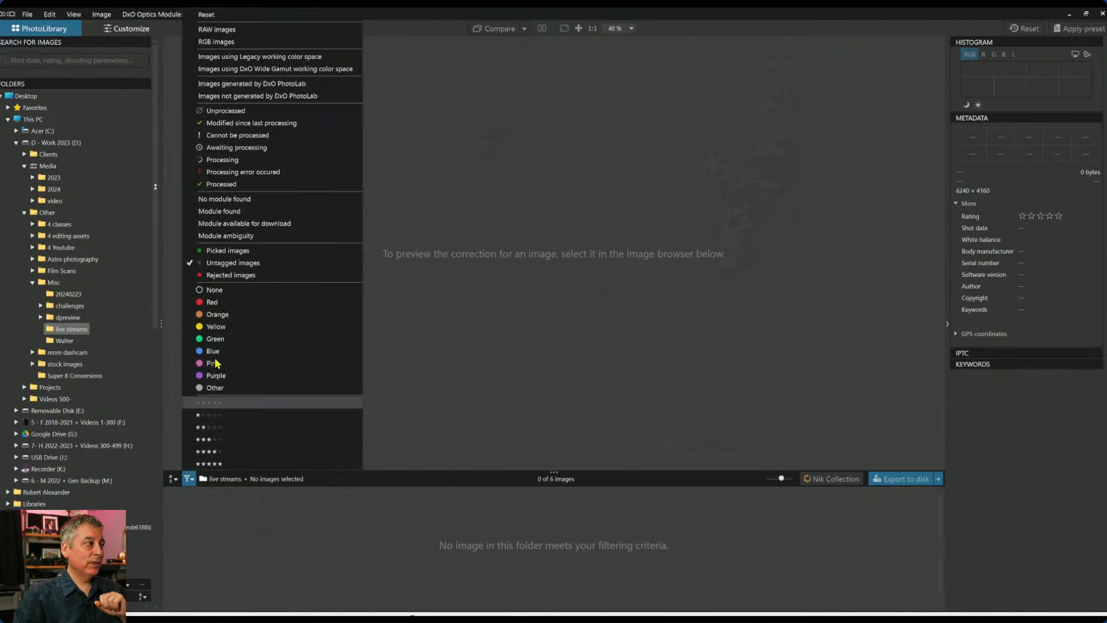
left_click(228, 275)
left_click(231, 262)
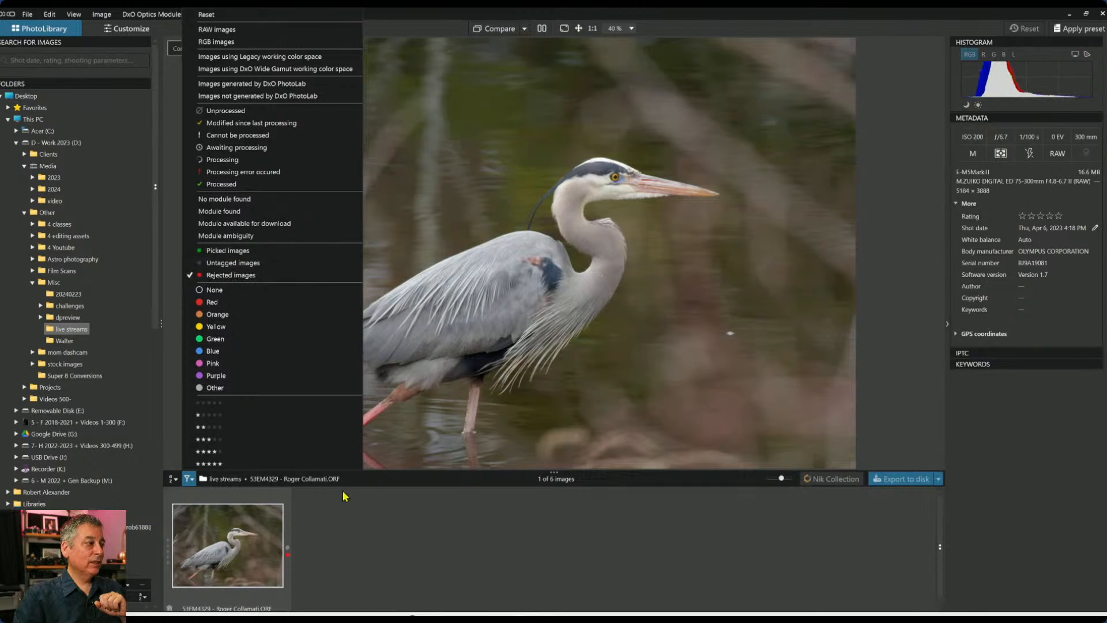
left_click(289, 554)
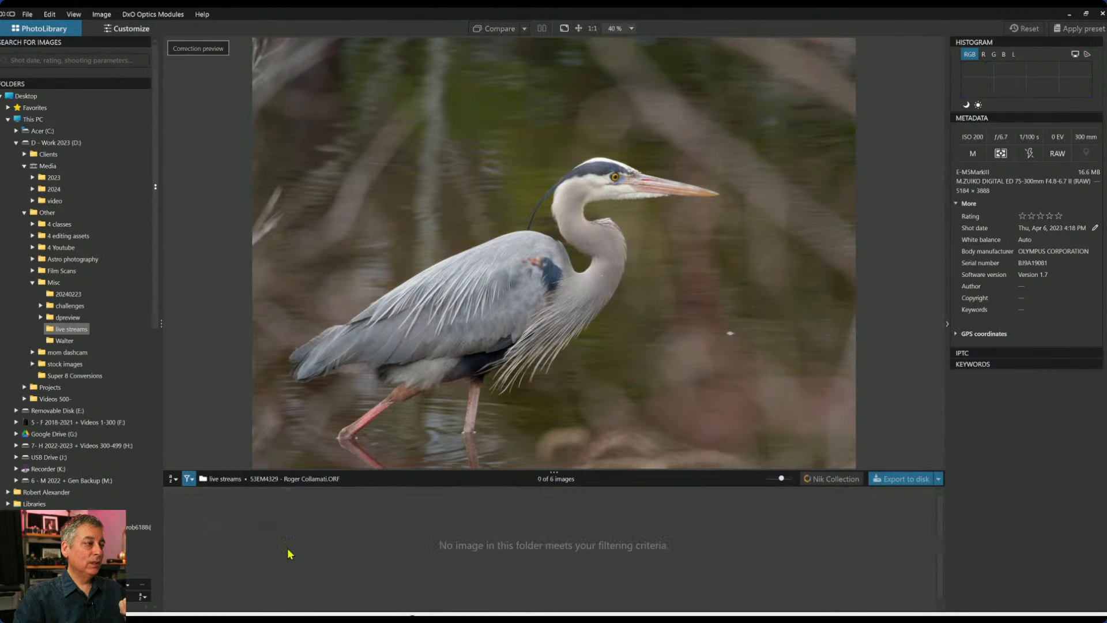
left_click(187, 480)
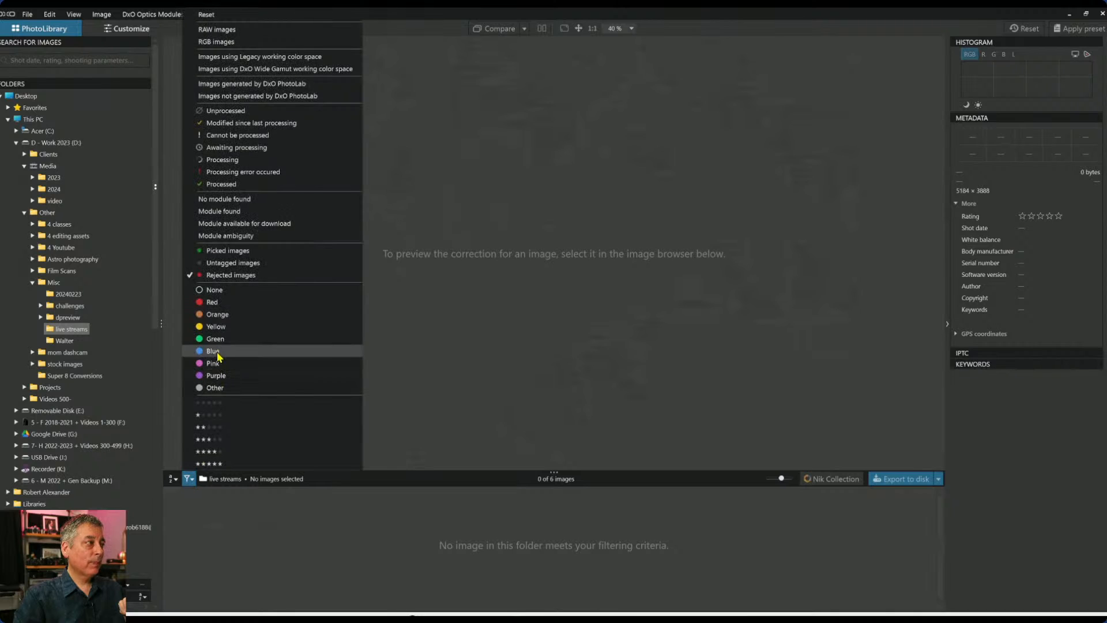
left_click(229, 278)
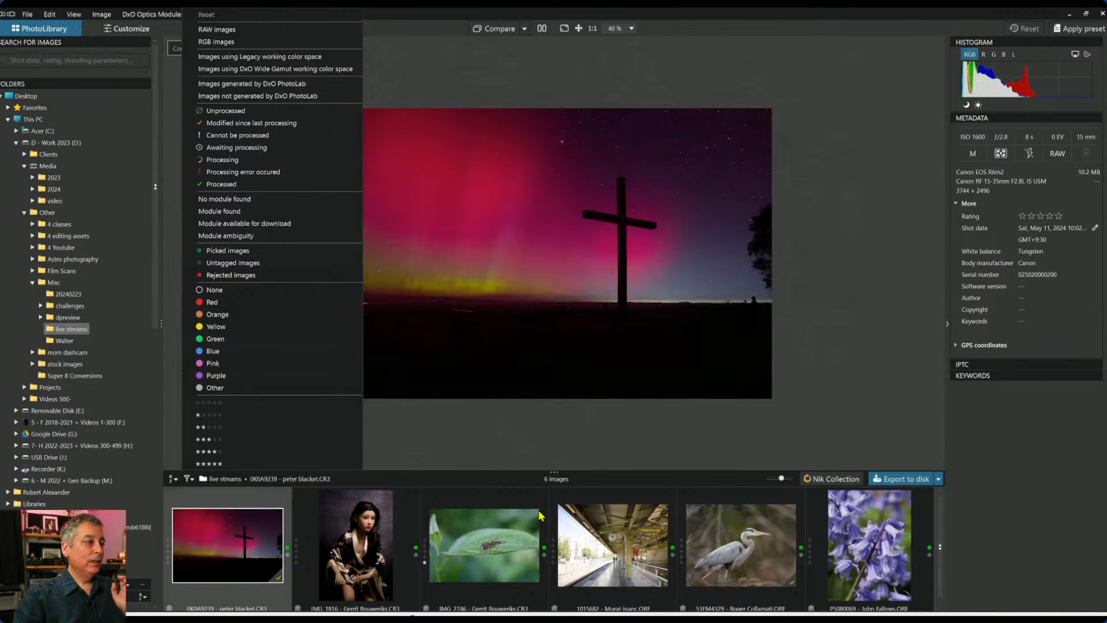
Filter the folder by a one-star rating and by no star rating in turn, and clear the rating filter.
left_click(283, 416)
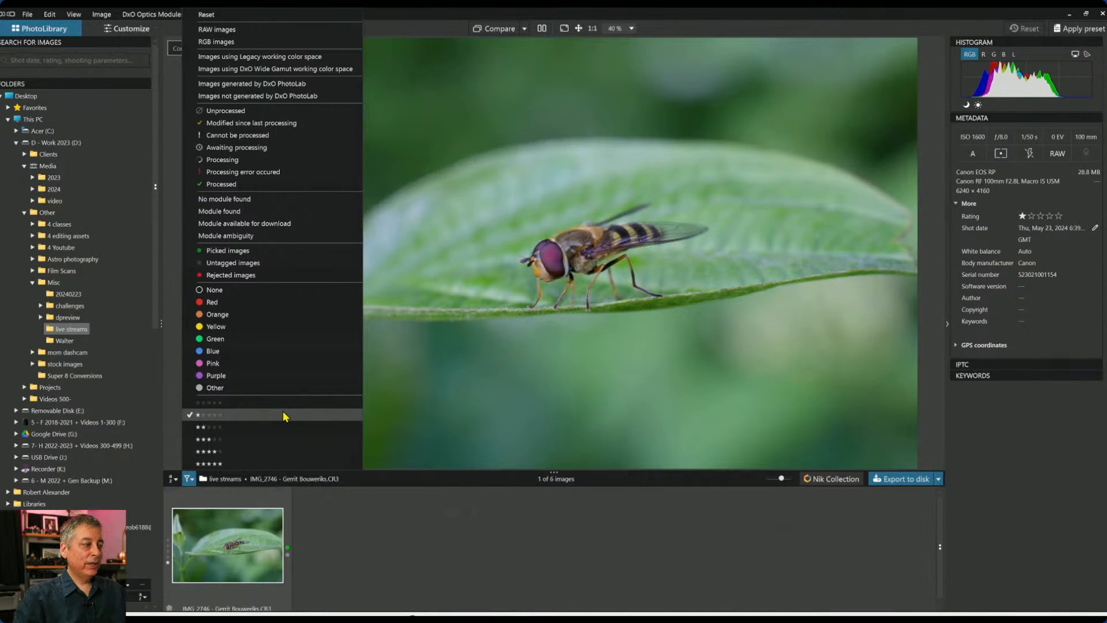
left_click(283, 416)
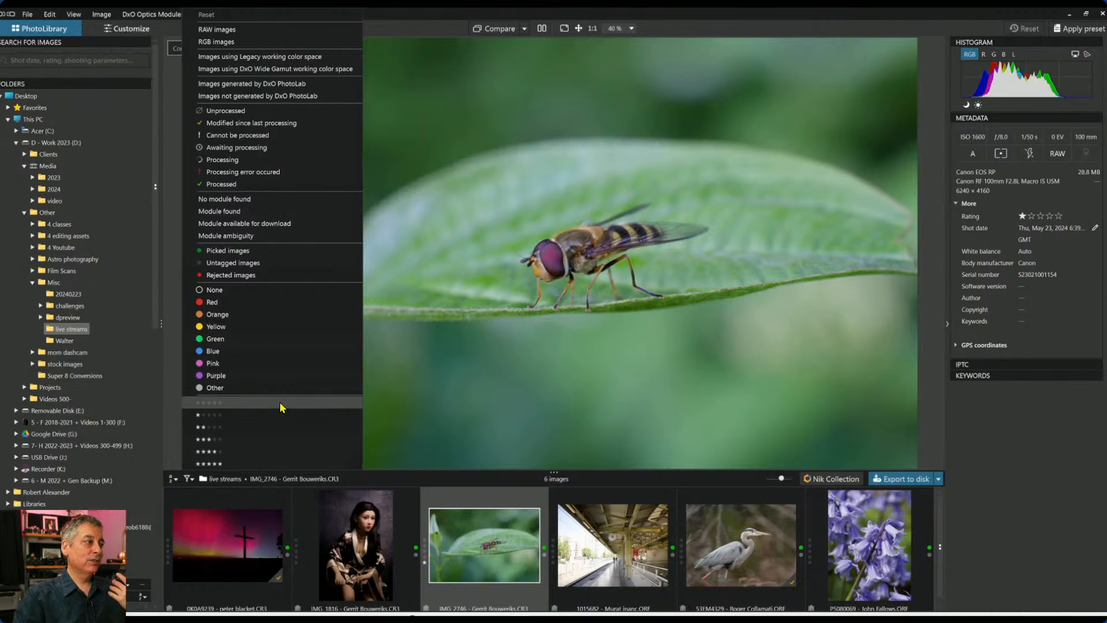
left_click(282, 407)
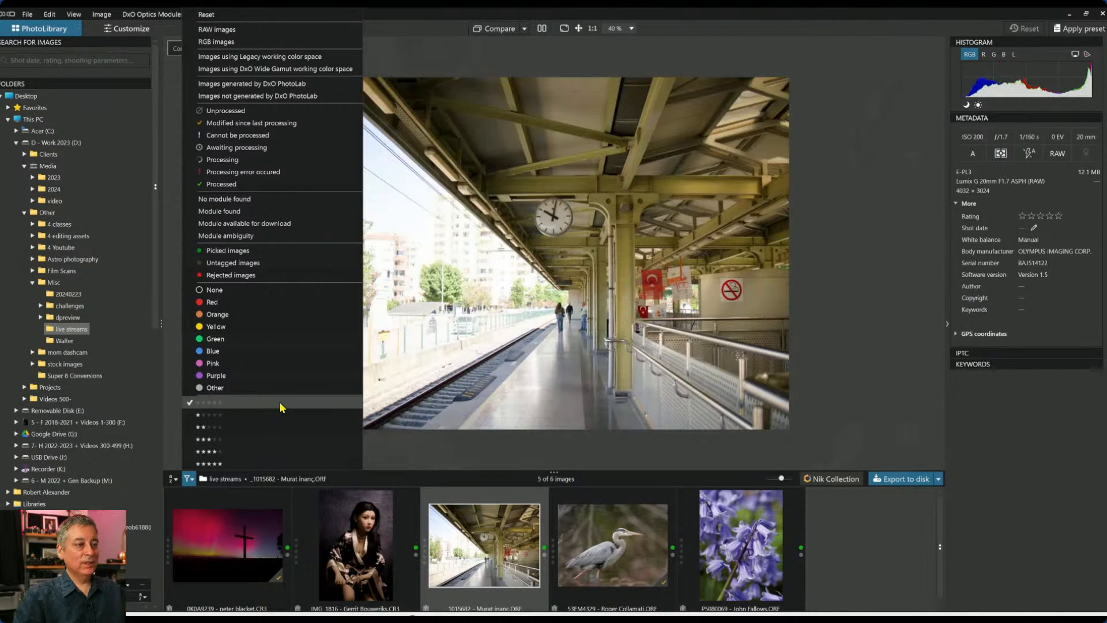
left_click(282, 407)
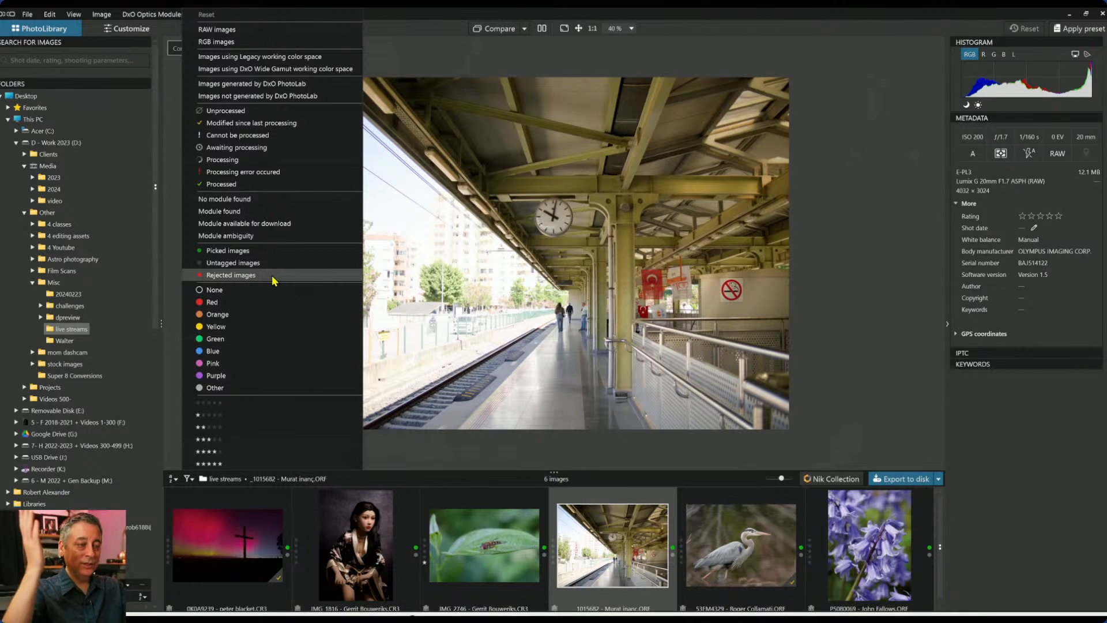
left_click(460, 466)
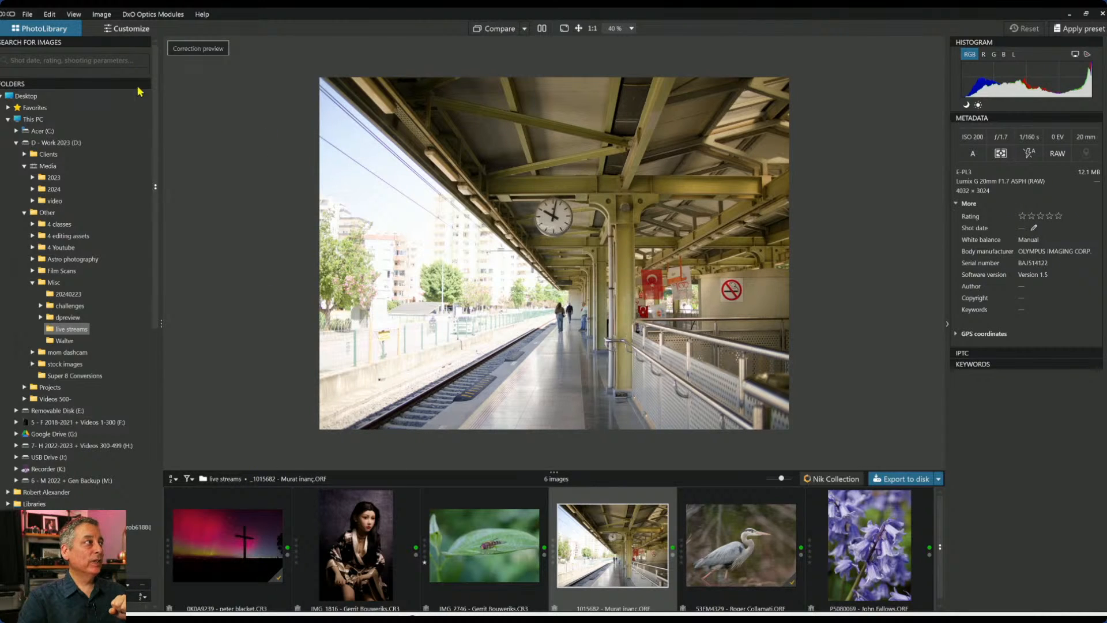
Look through the folder tree and the project groups from Behind the Scenes to Youtube, and return to the top-level folders.
scroll(132, 502, "down", 3)
scroll(75, 260, "down", 4)
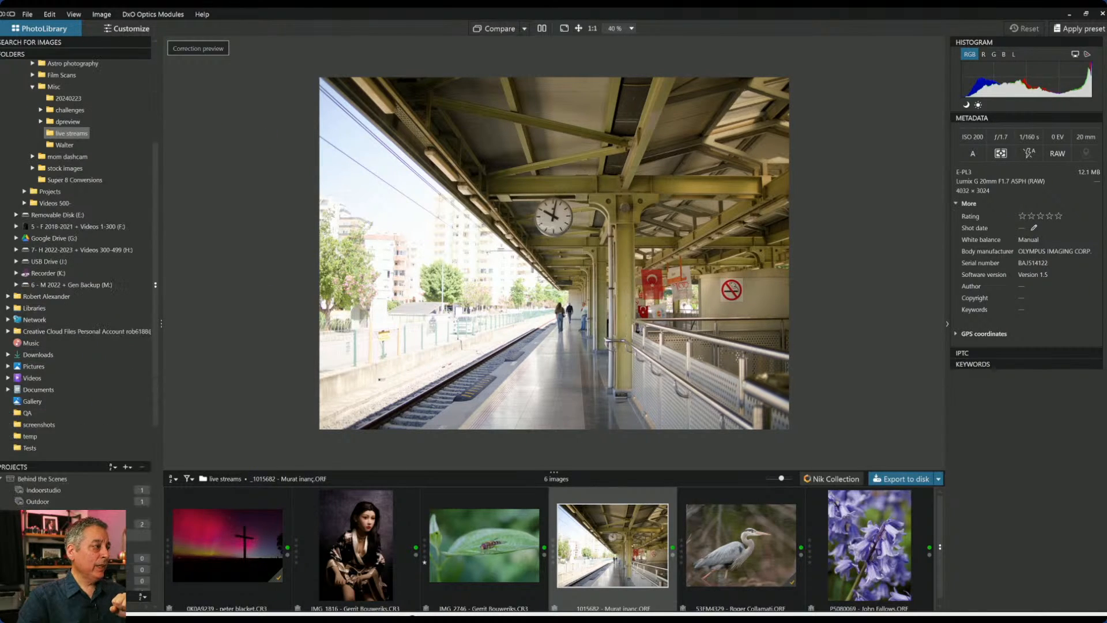
scroll(75, 260, "down", 8)
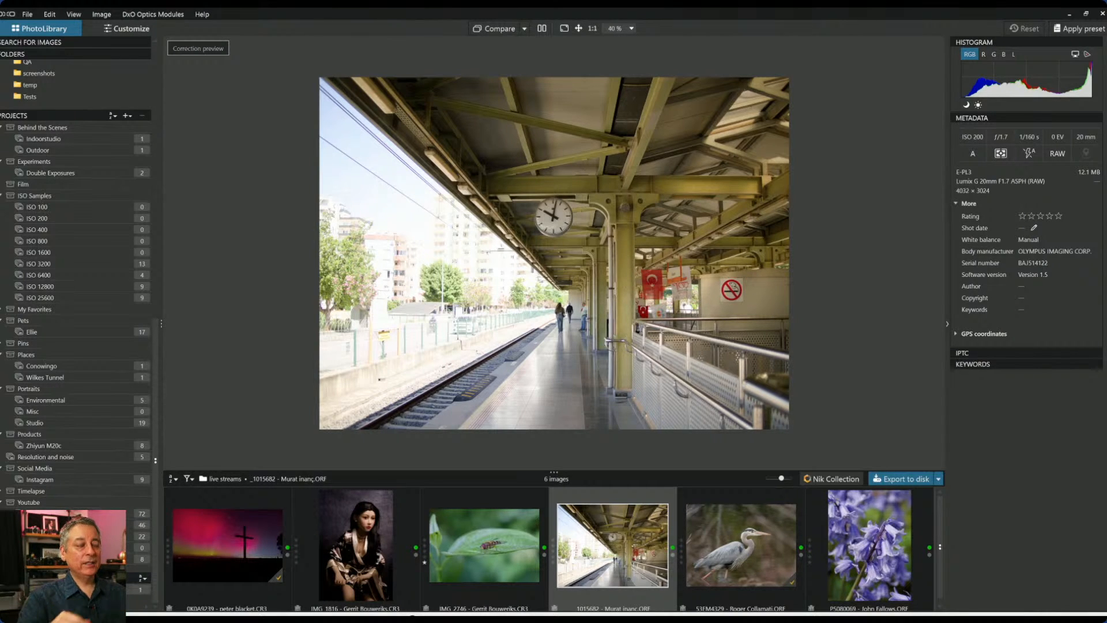
scroll(75, 276, "up", 1)
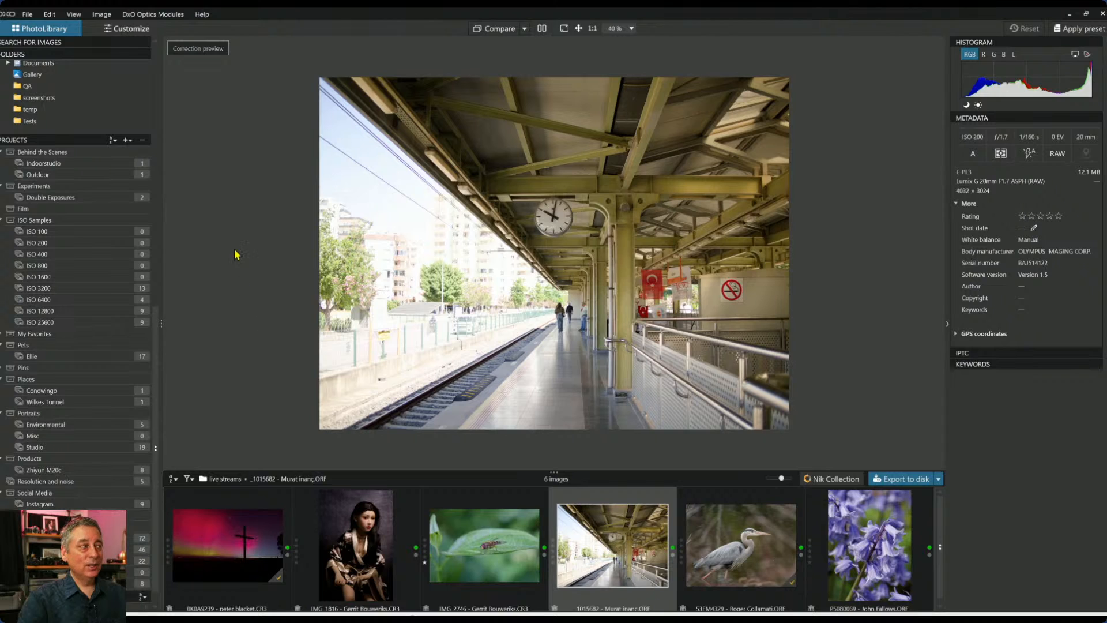
left_click(87, 141)
scroll(118, 281, "up", 3)
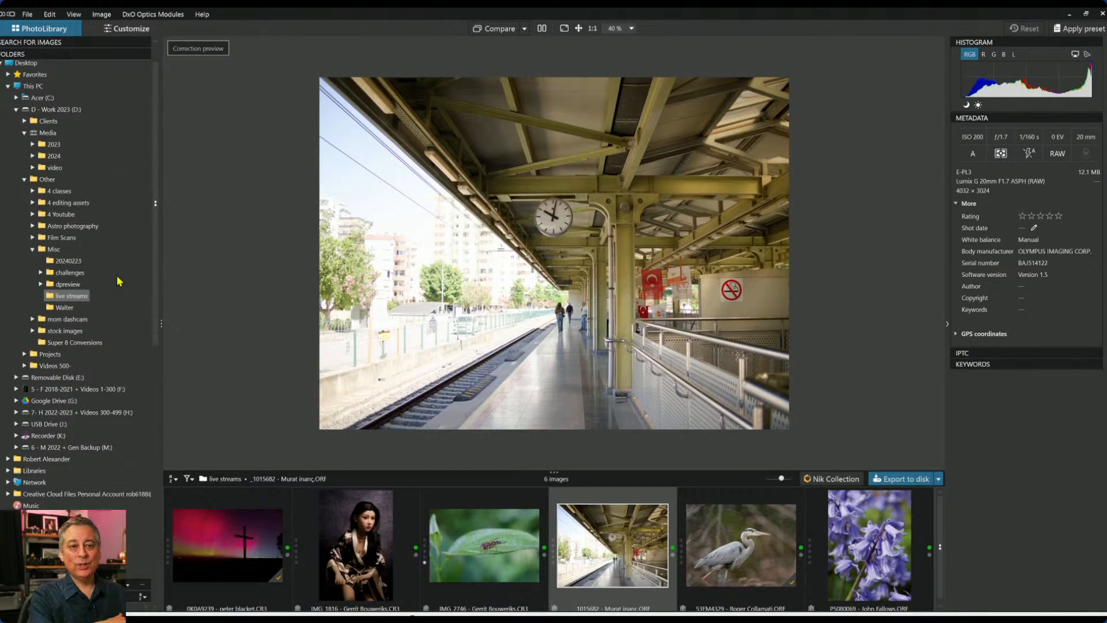
scroll(115, 290, "up", 1)
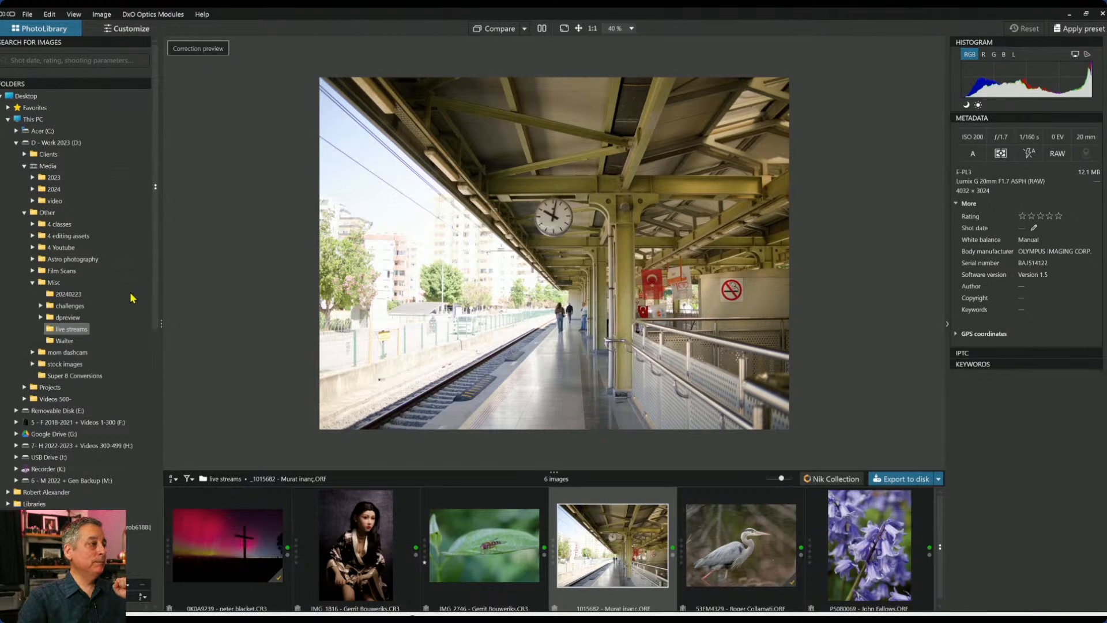
Search for images shot on 5/23/2024 using the recent searches, and clear the search.
left_click(46, 59)
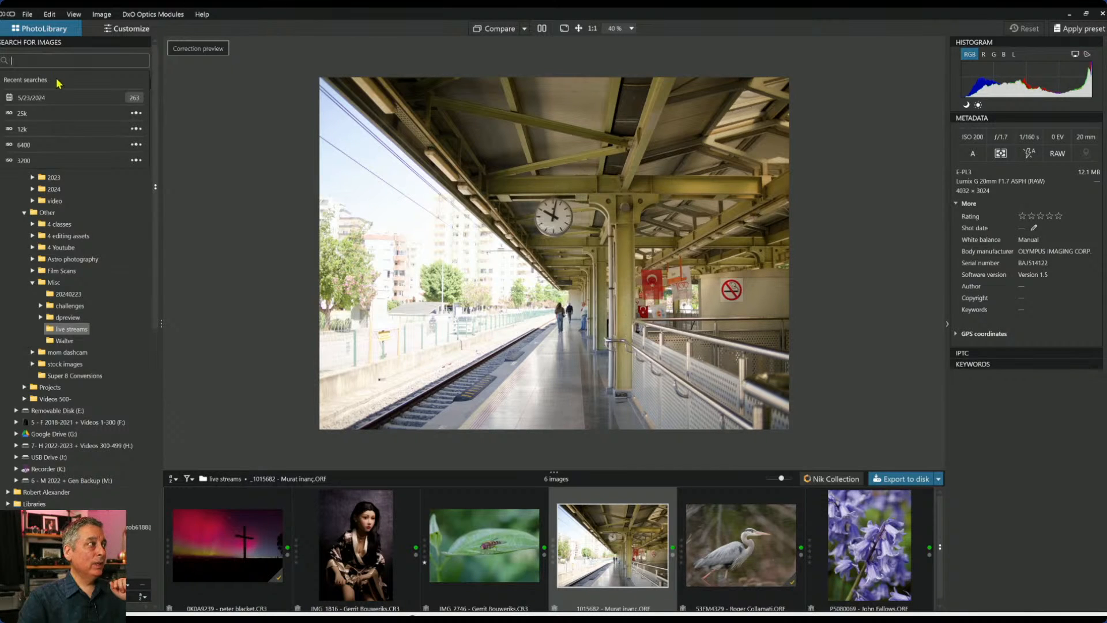
left_click(68, 102)
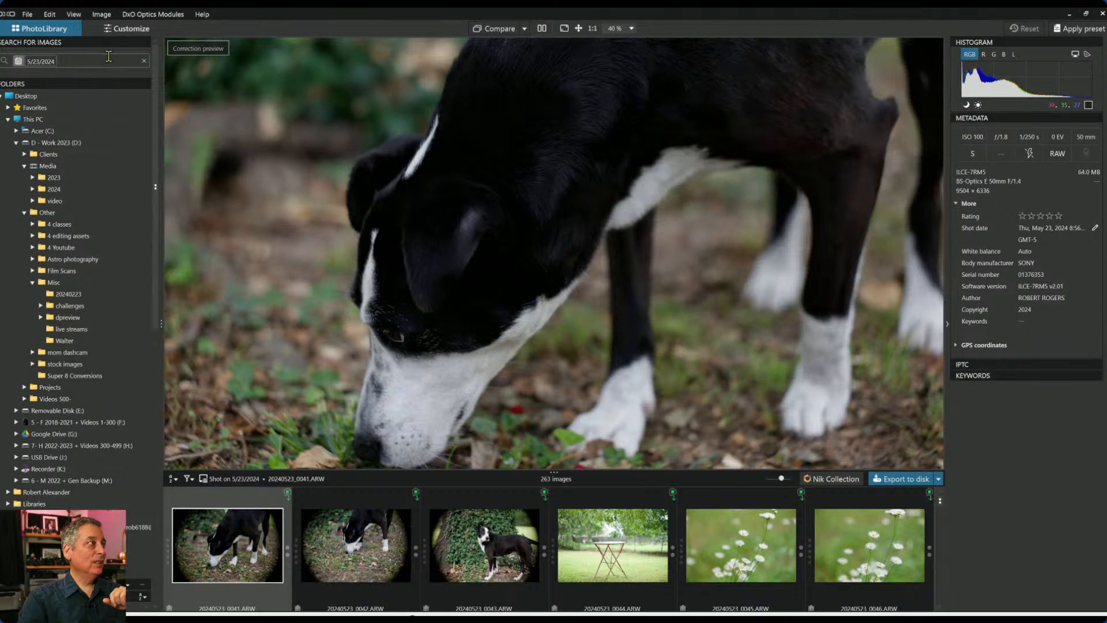
key("BackSpace")
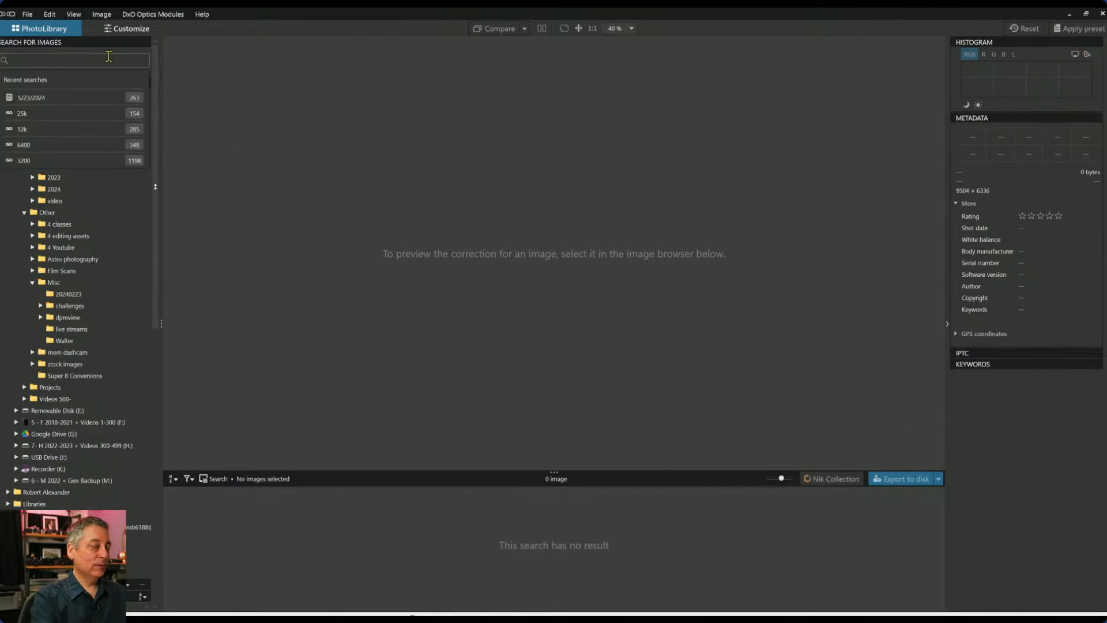
Search for images whose file name contains 12000, and clear the search.
type("12")
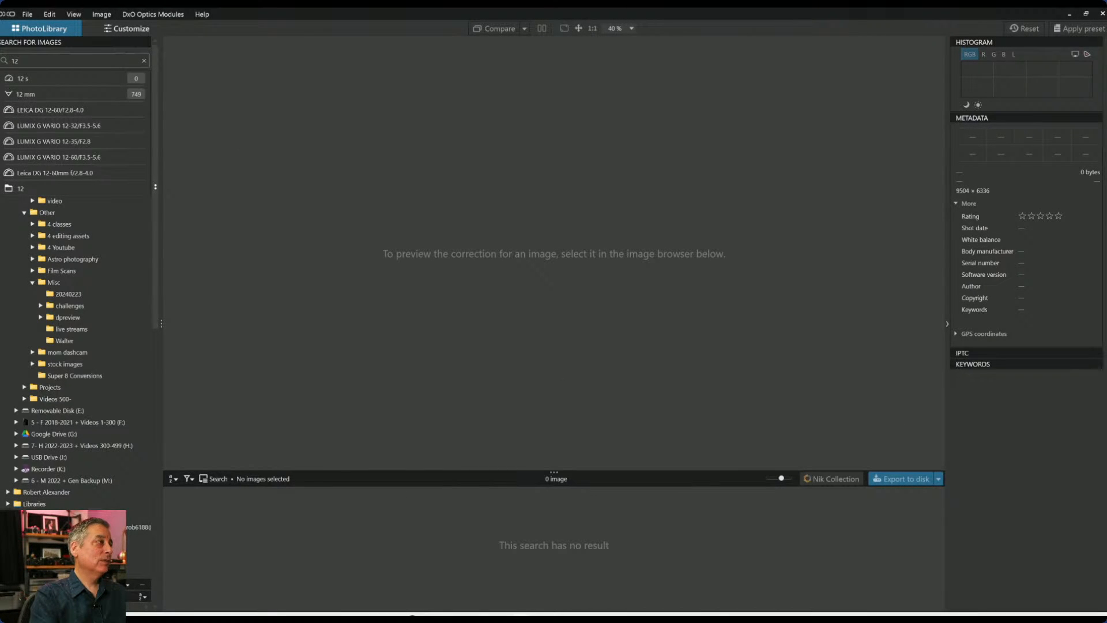
type("000")
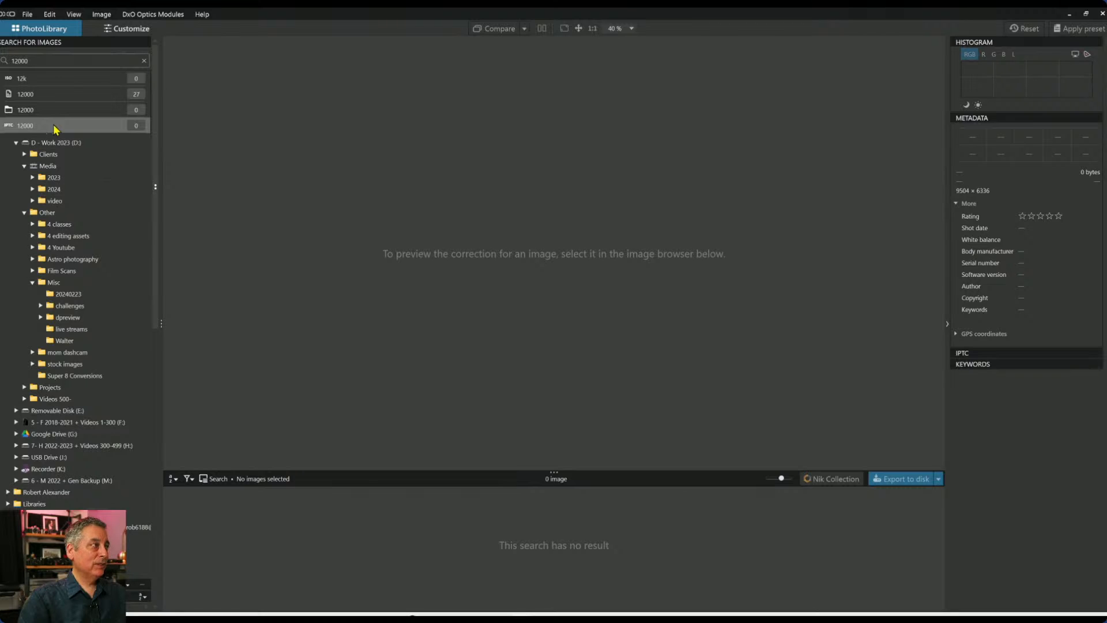
left_click(60, 94)
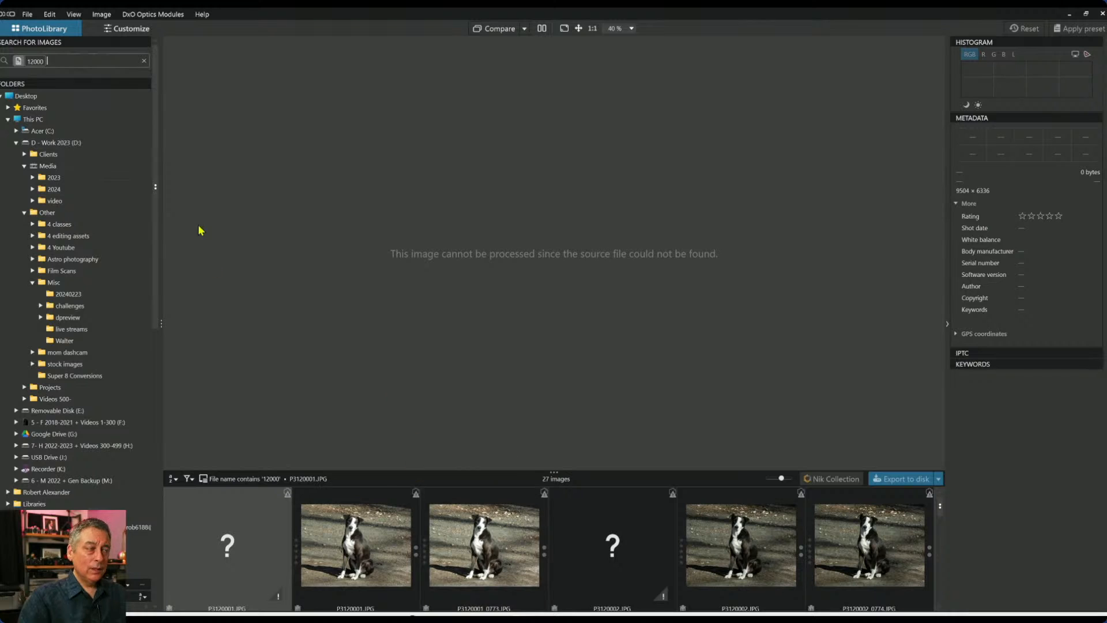
key("BackSpace")
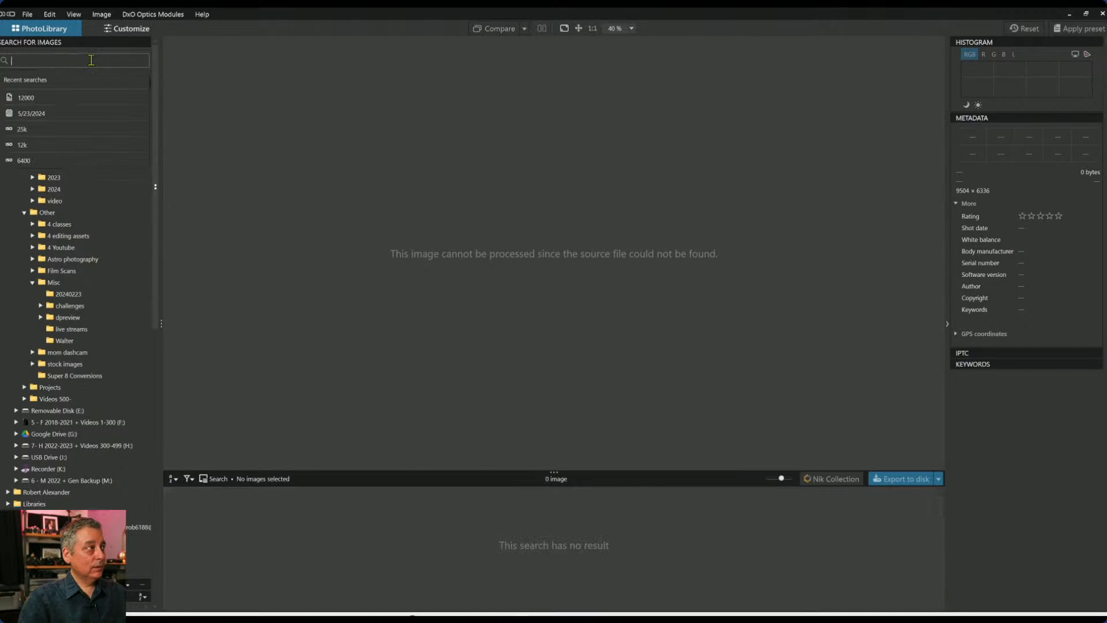
Search for 12000 again, replace the term with 12800, and display the images shot at ISO 12k.
type("12000")
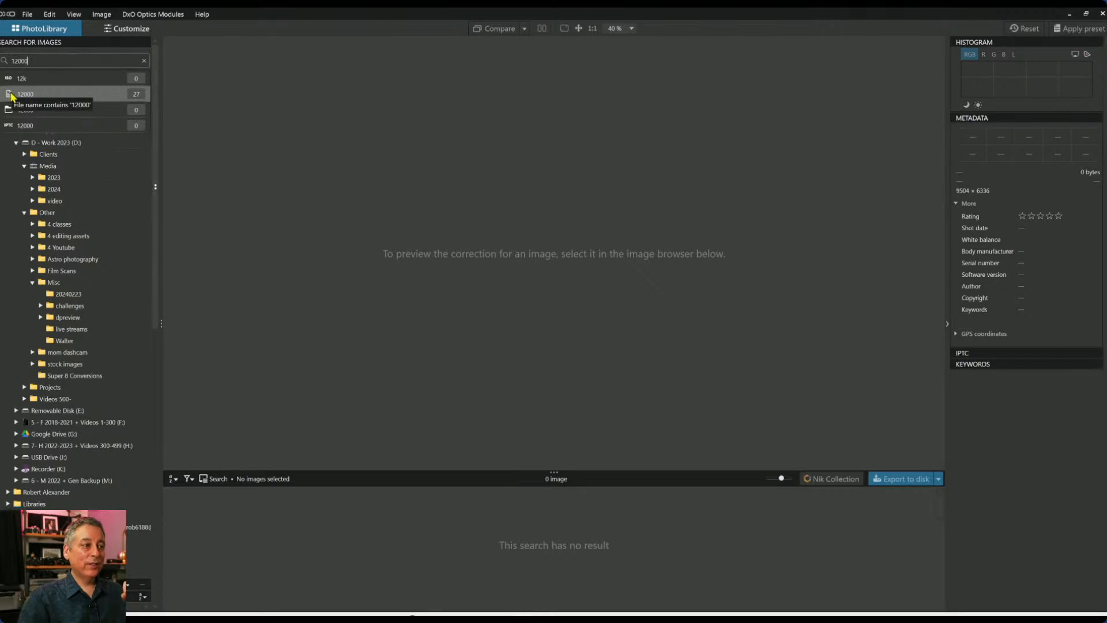
double_click(33, 62)
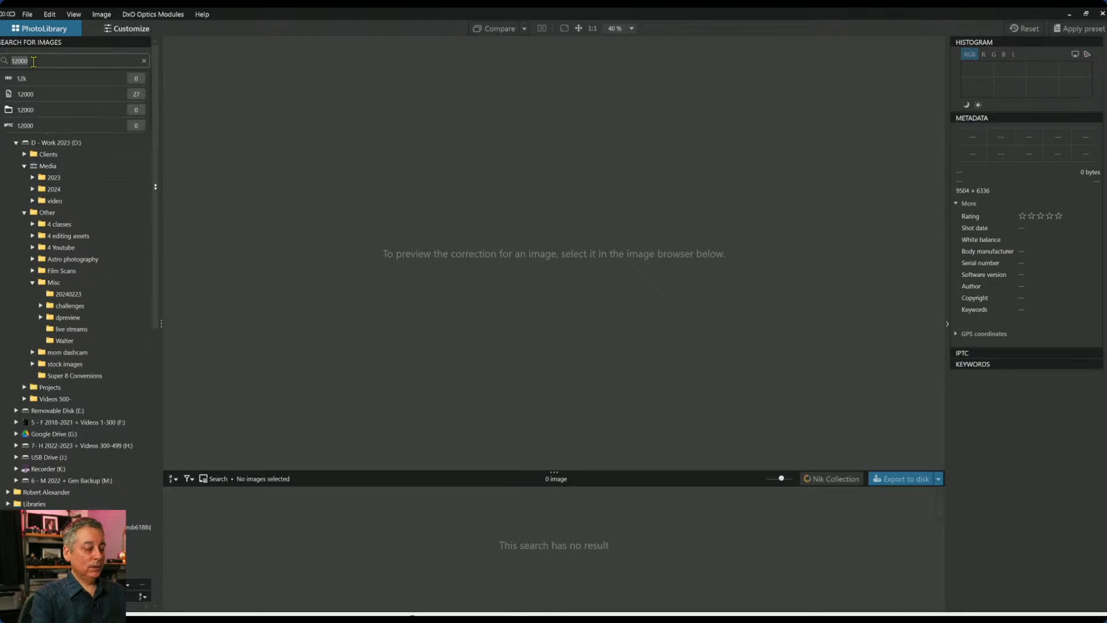
type("12800")
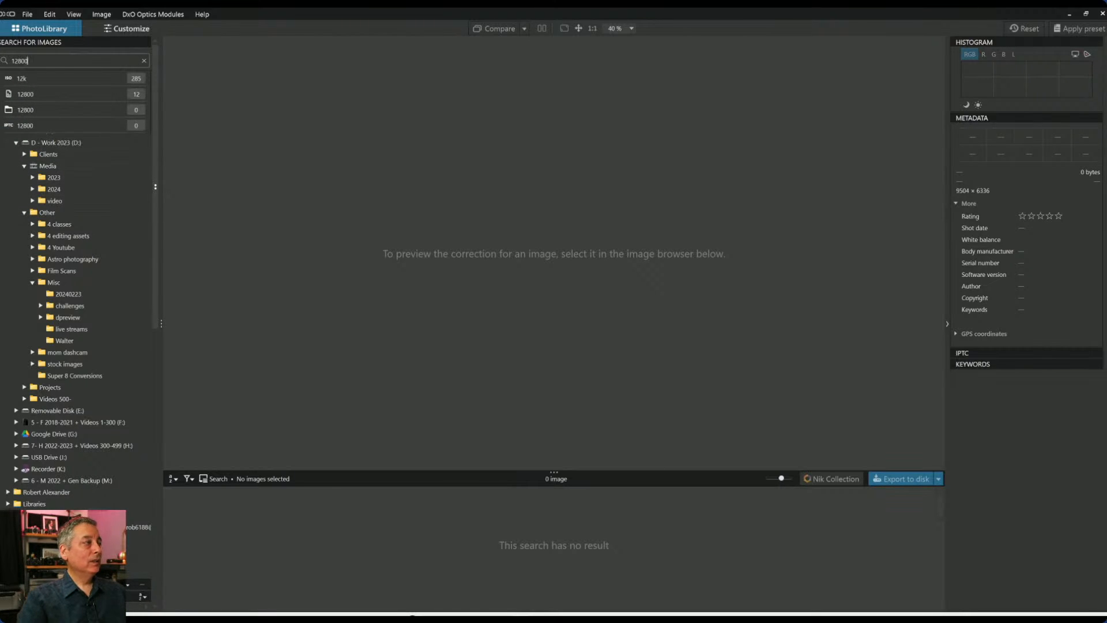
left_click(41, 84)
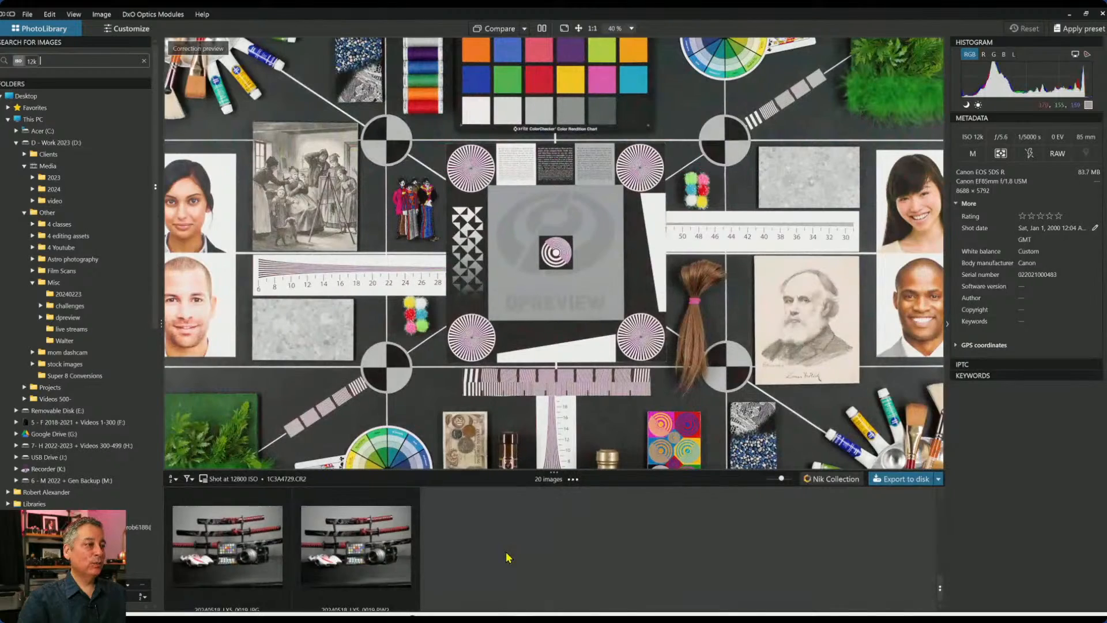
Preview the RAW photo of the swords, toy car and camera among the ISO 12k images, and clear the search.
left_click(381, 554)
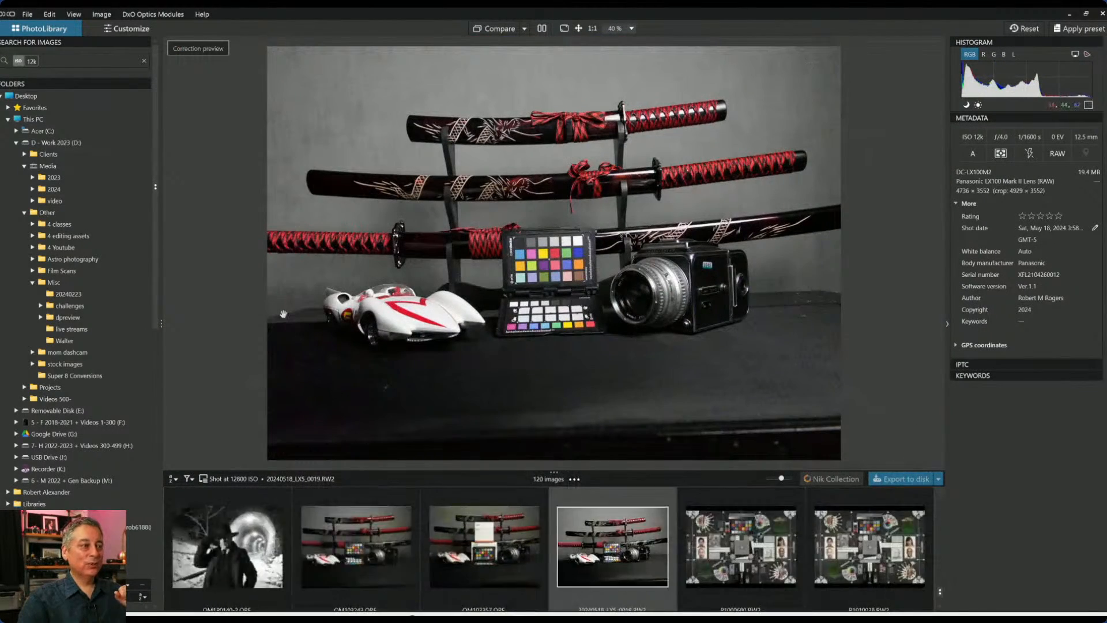
left_click(144, 61)
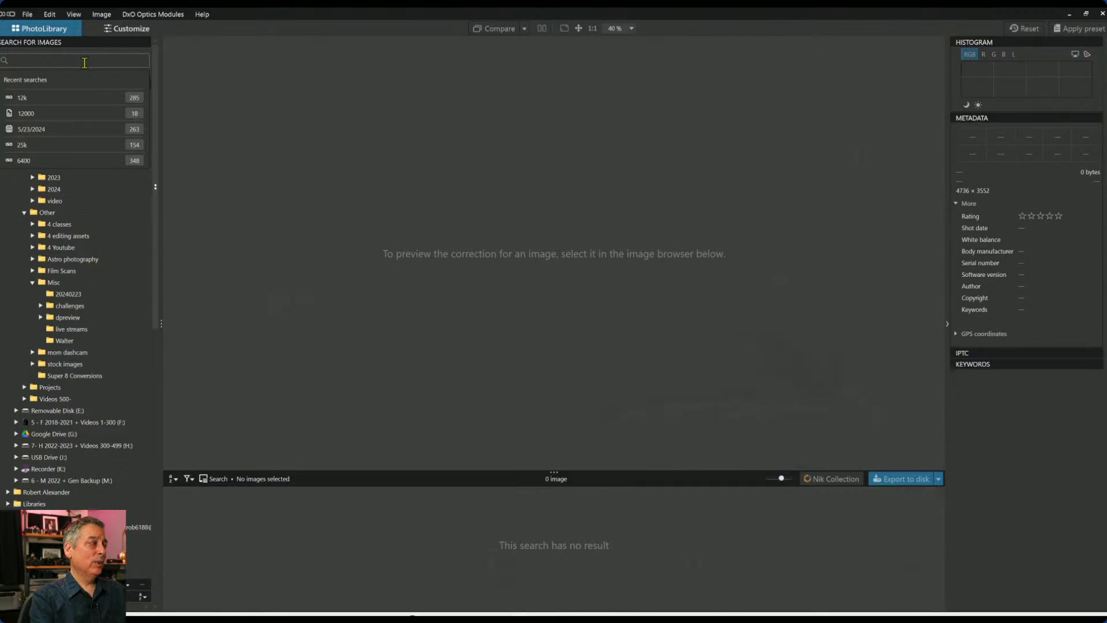
Try to search for images with the terms 25,600 and 25,800, and empty the search term.
type("2")
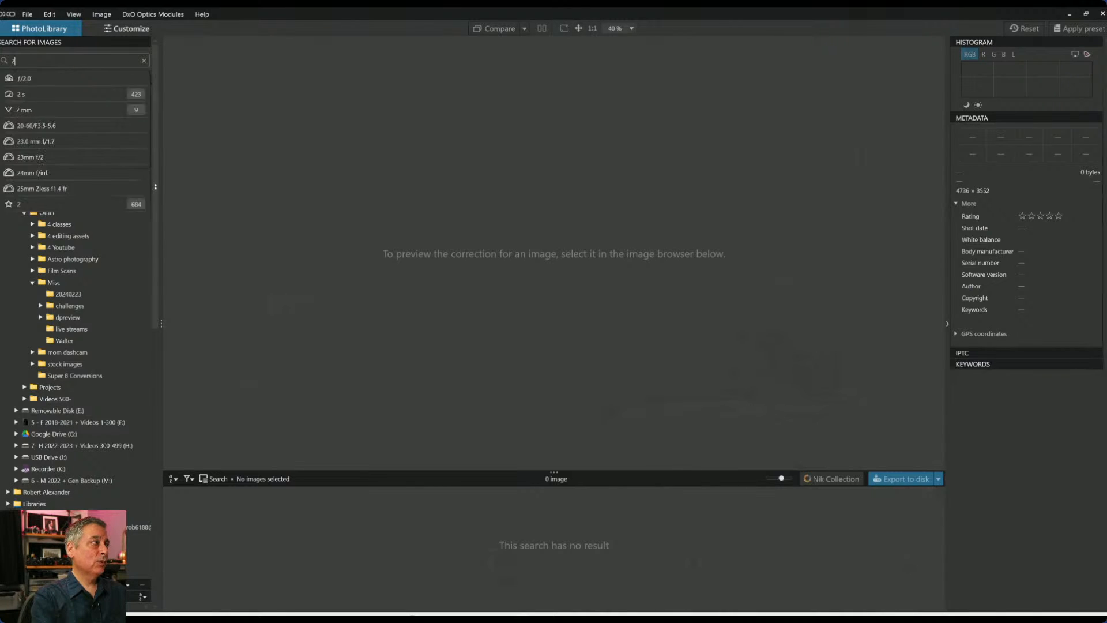
type("5,600")
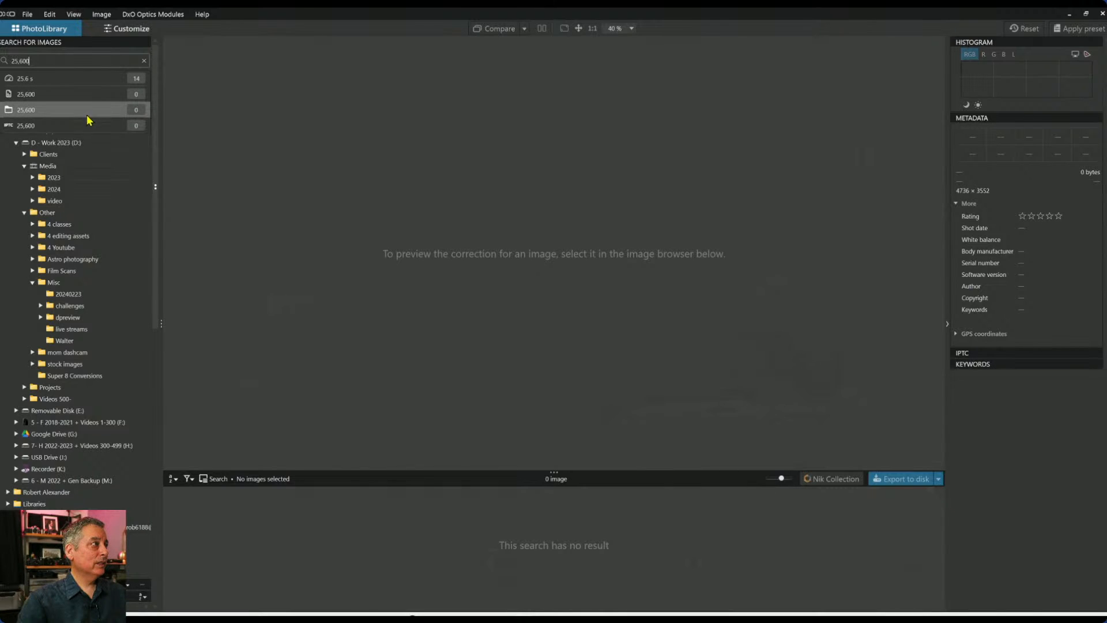
triple_click(76, 58)
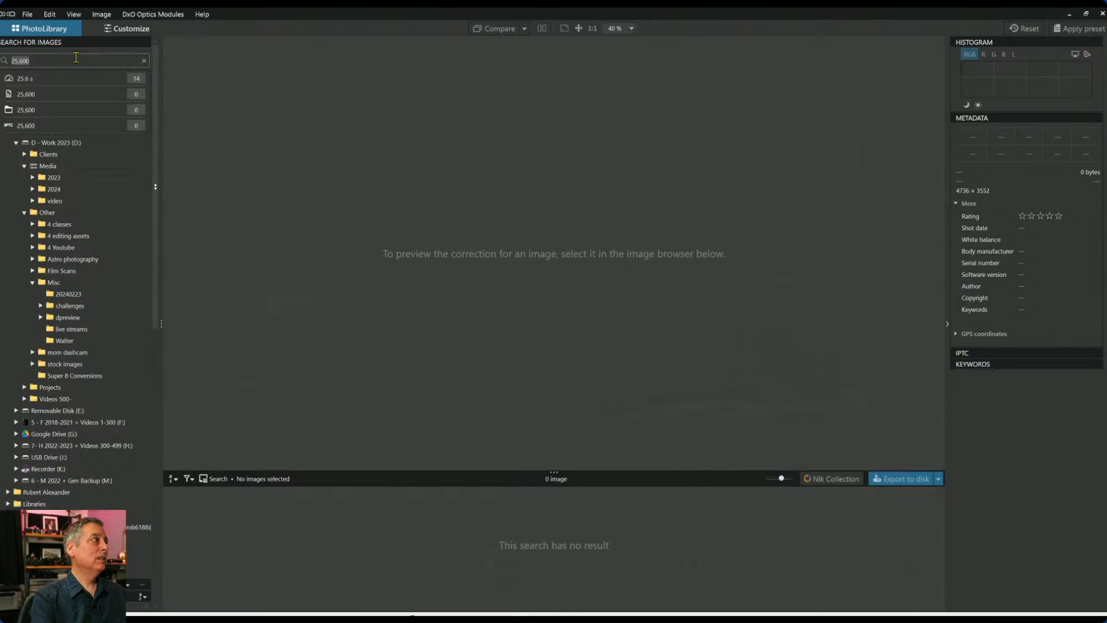
type("25,800")
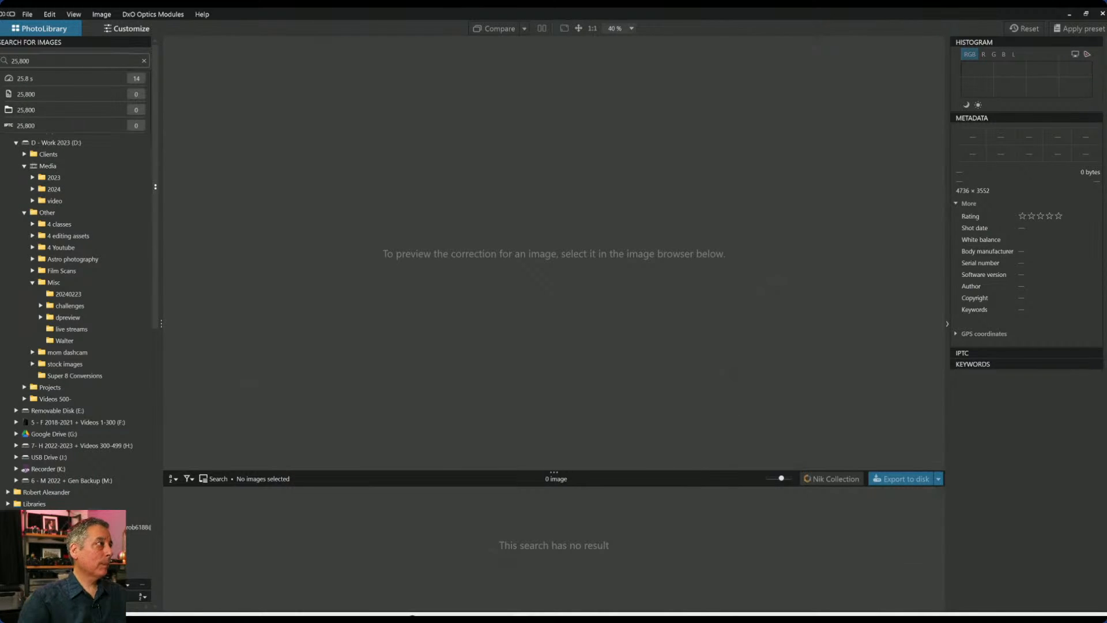
key("BackSpace")
key("BackSpace")
key("BackSpace")
key("BackSpace")
key("BackSpace")
key("BackSpace")
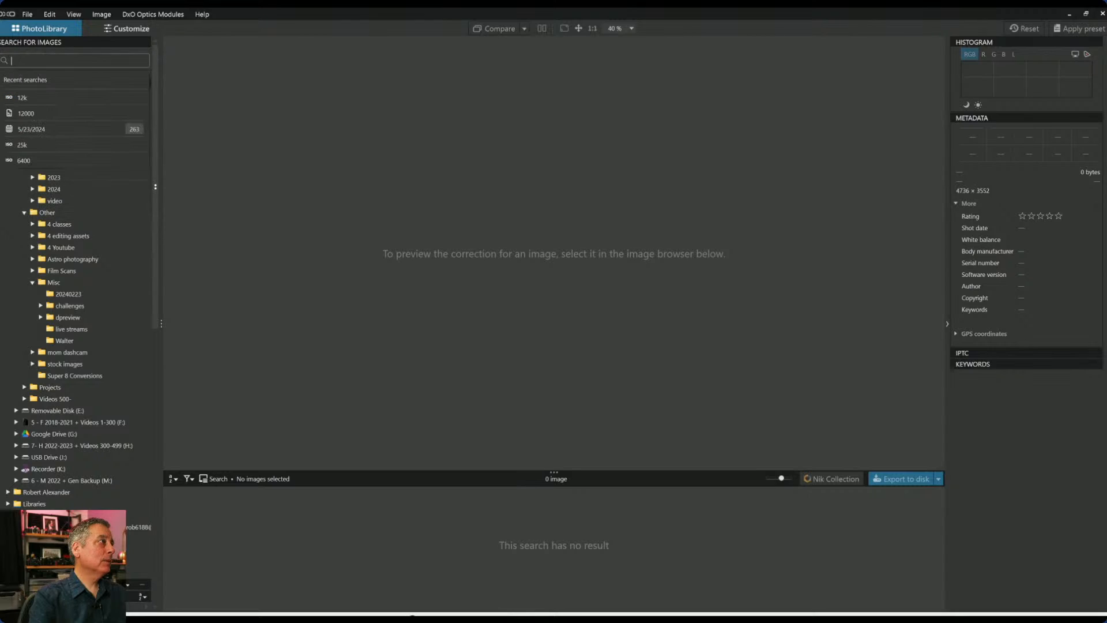
Search for images shot at ISO 6400 and narrow the search to an aperture of f/4.0.
type("6400")
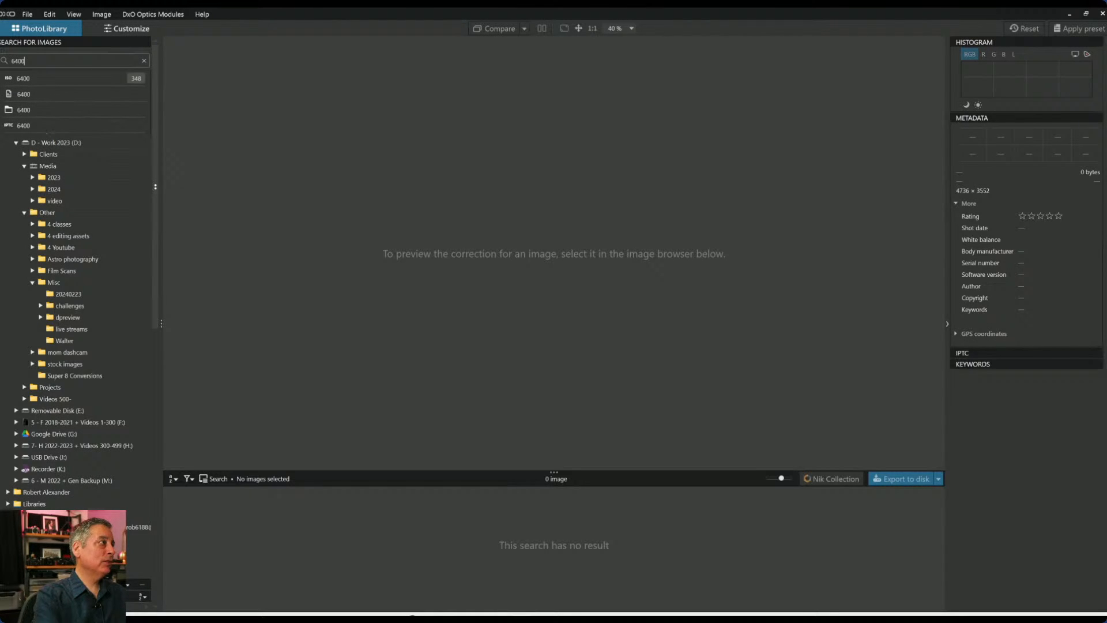
left_click(96, 79)
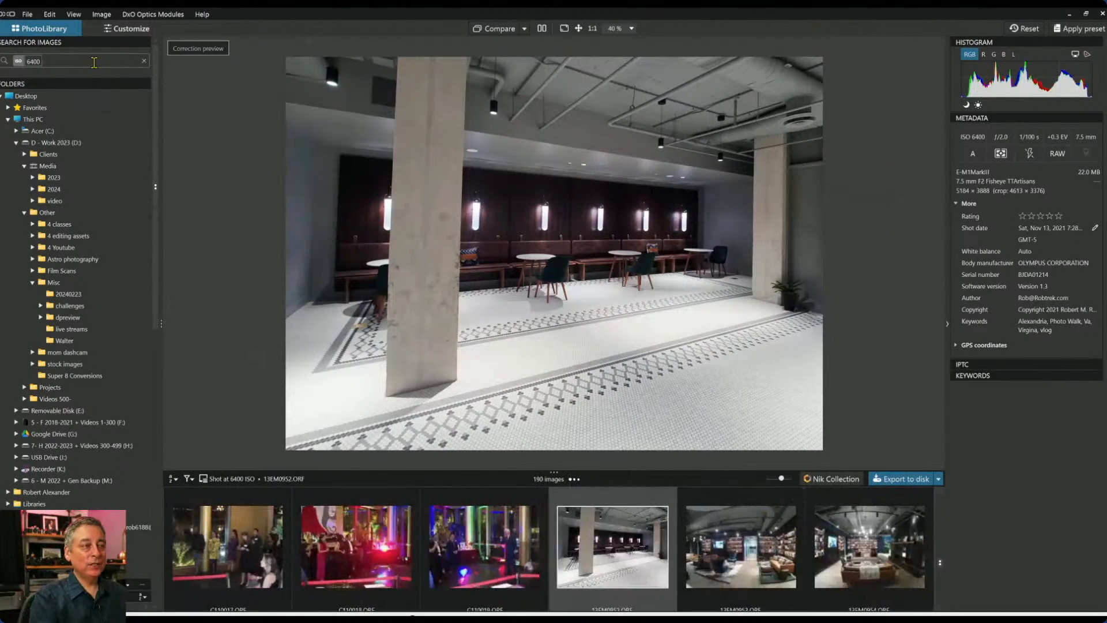
type("4")
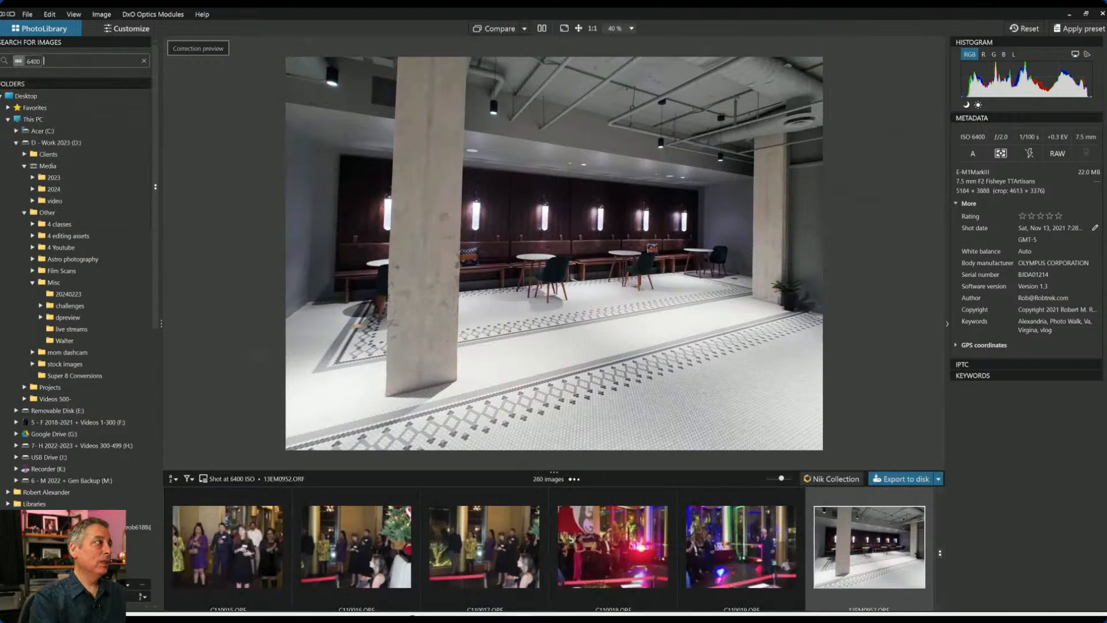
type(".0")
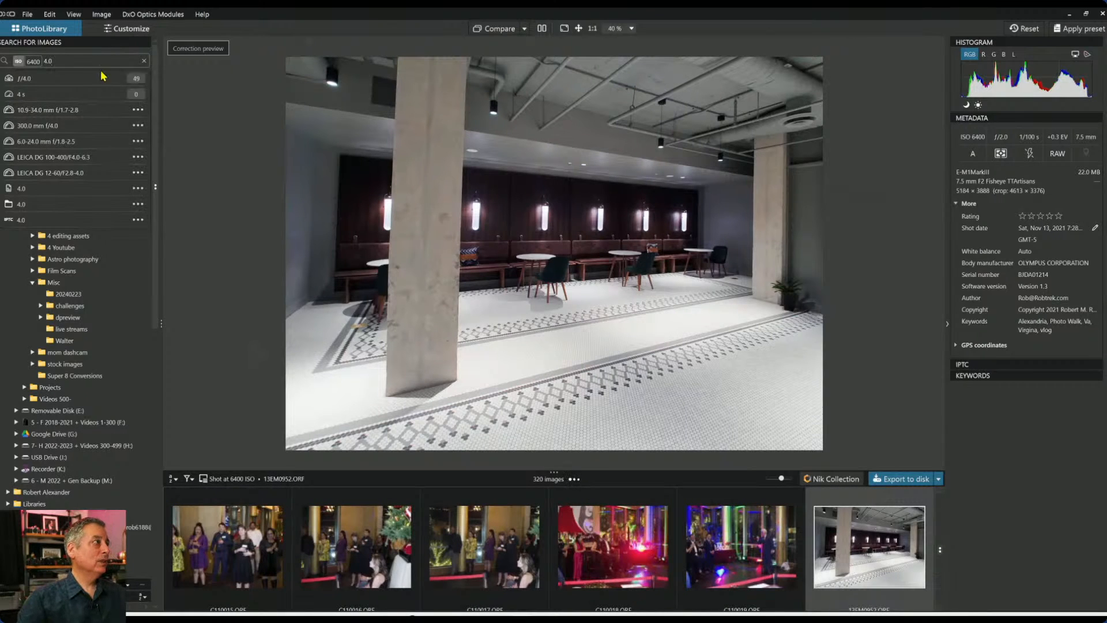
left_click(59, 82)
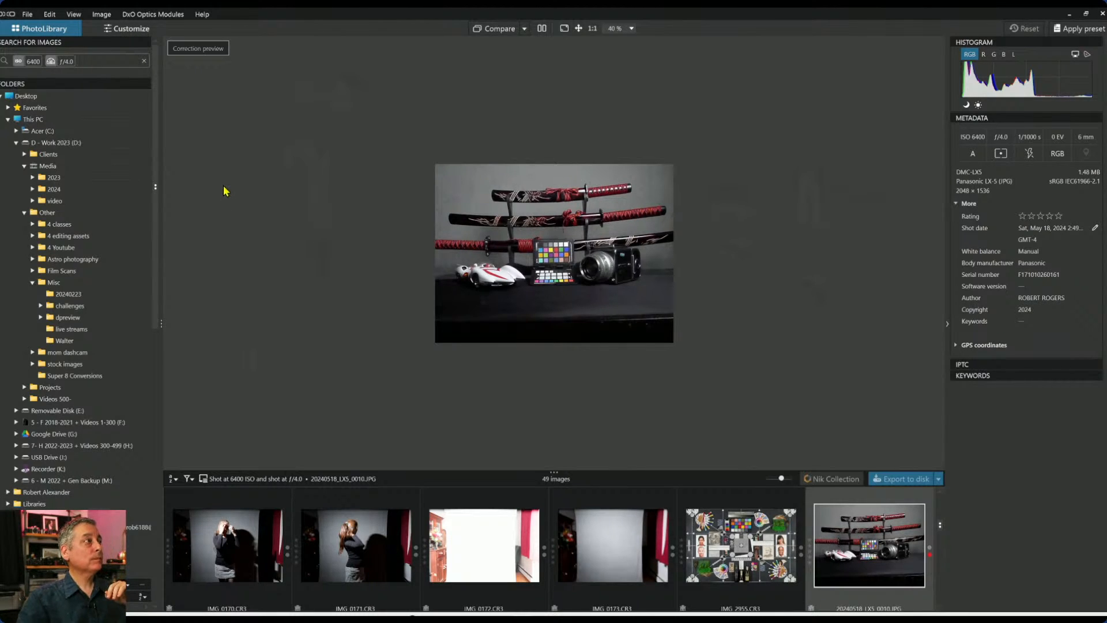
Clear the combined ISO and aperture search, and display the images of the live streams folder under Misc.
left_click(144, 61)
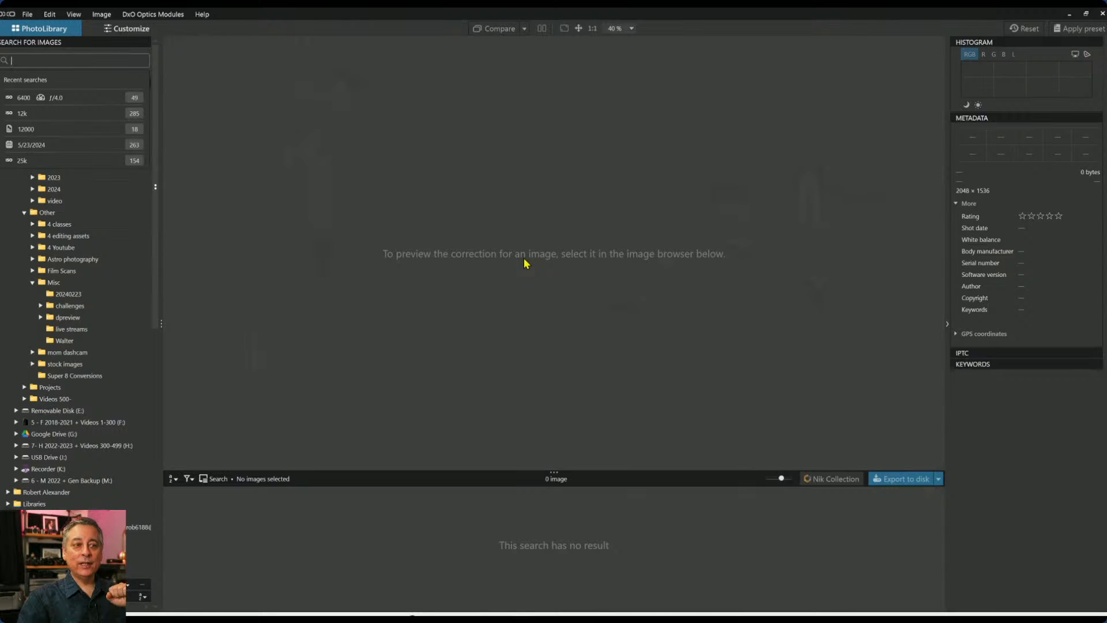
left_click(68, 330)
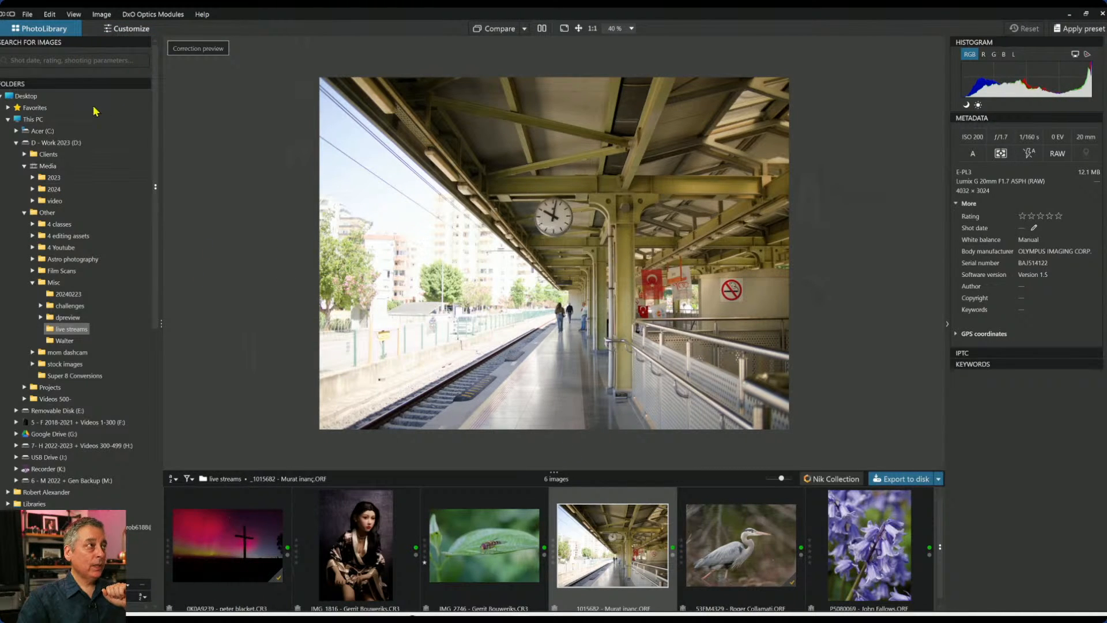
Look through the program's list of keyboard shortcuts from General to Image browser, and close it.
left_click(29, 15)
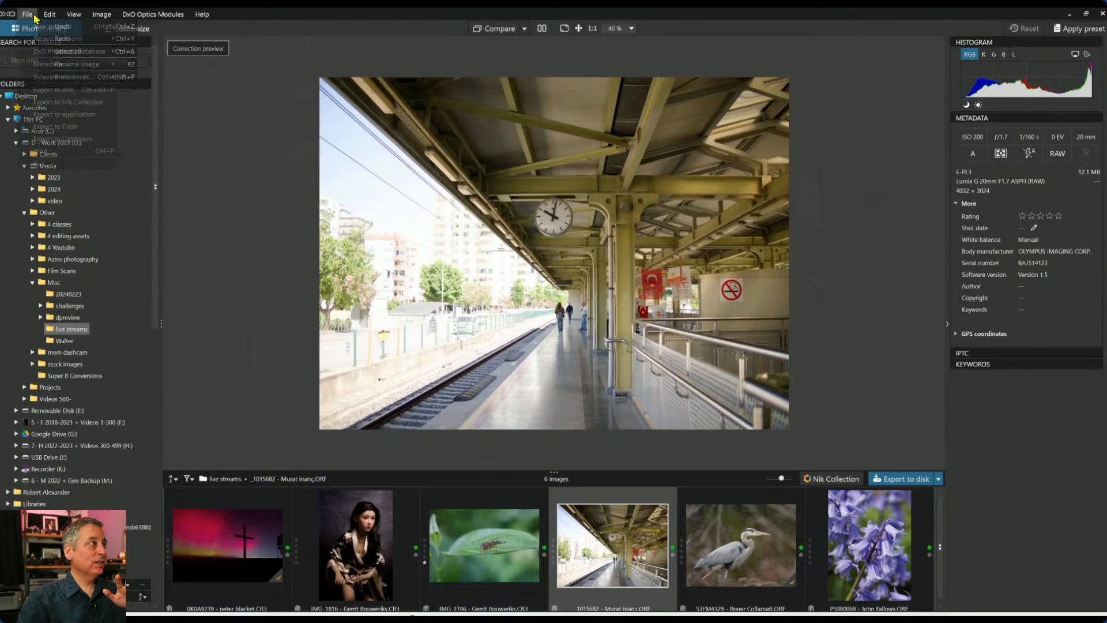
mouse_move(98, 18)
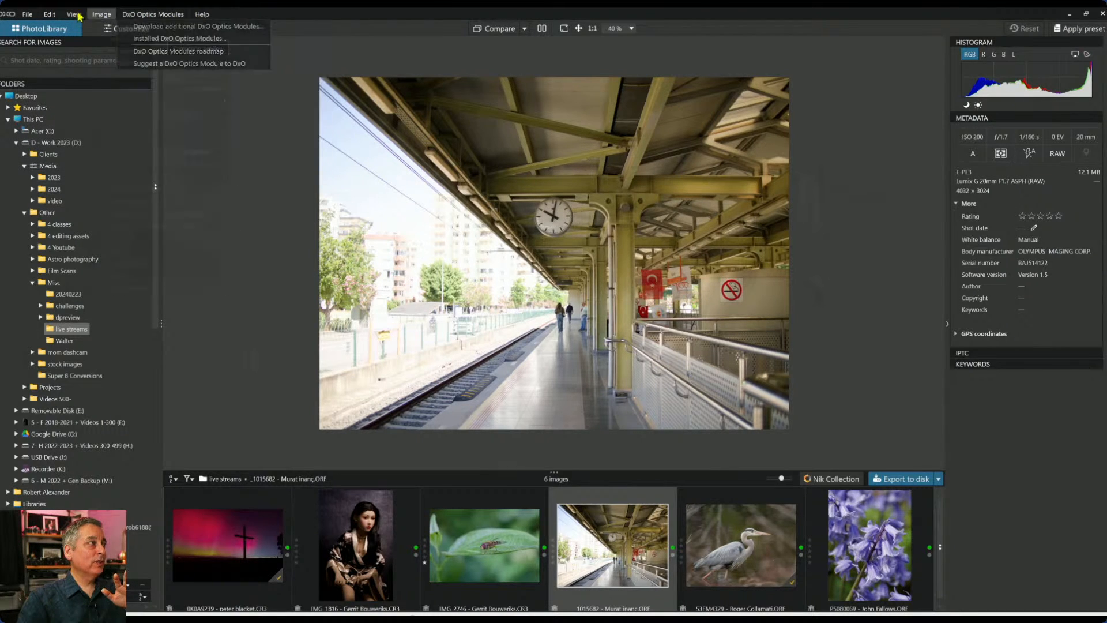
mouse_move(49, 17)
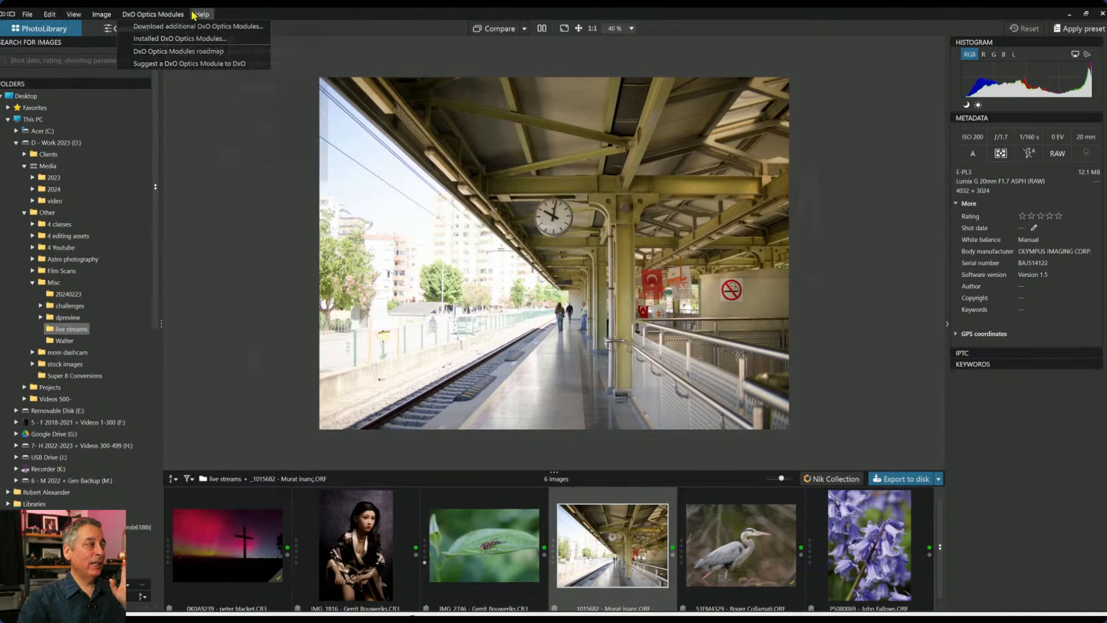
mouse_move(193, 15)
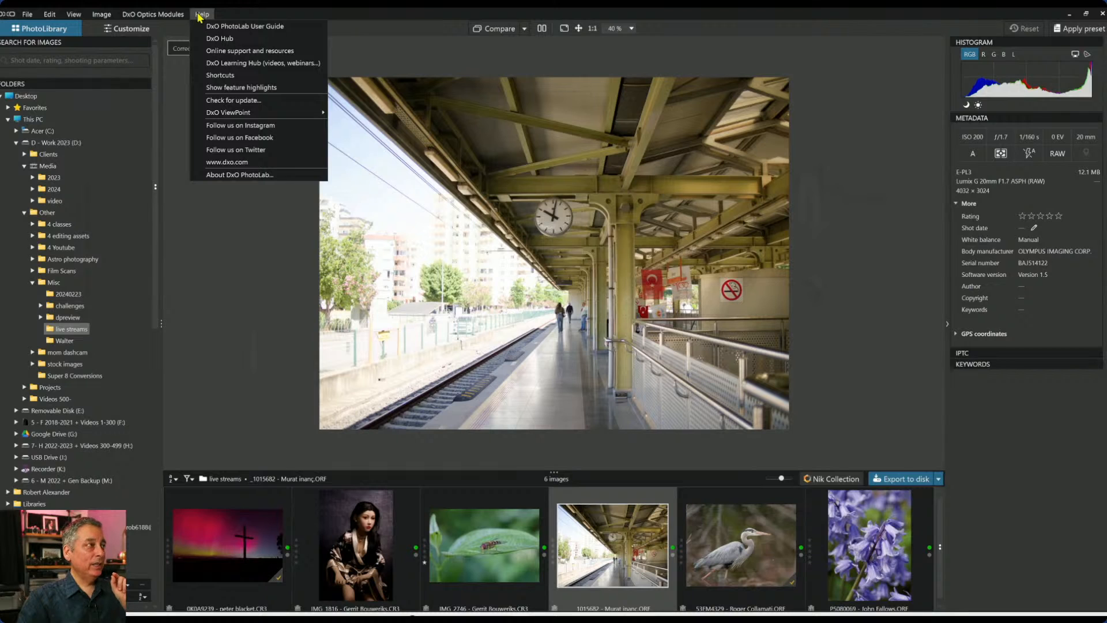
left_click(238, 80)
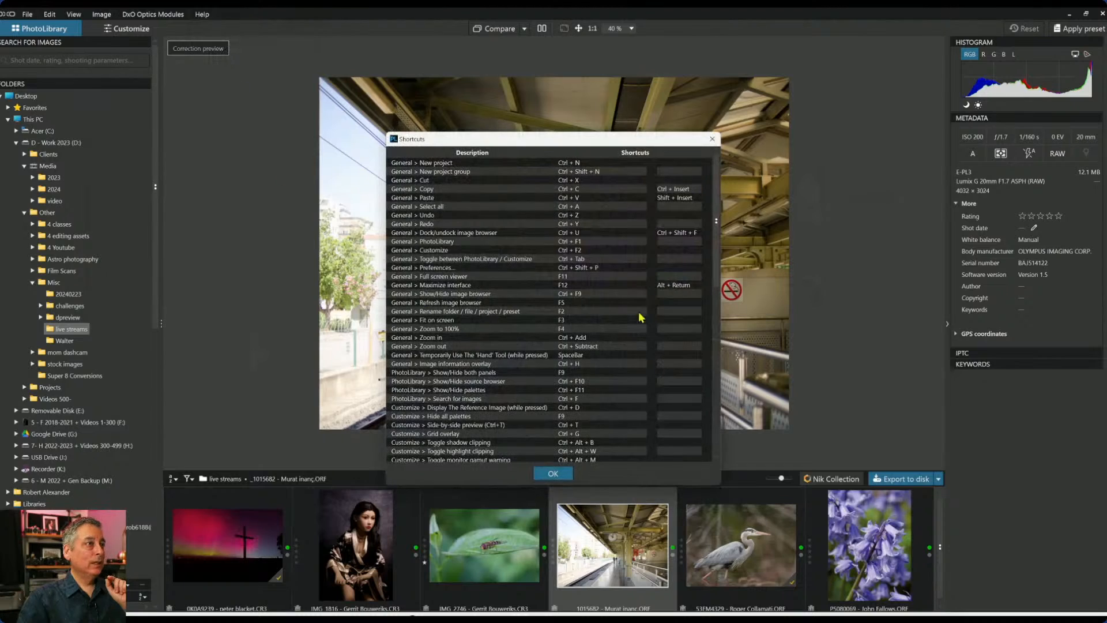
scroll(598, 297, "down", 6)
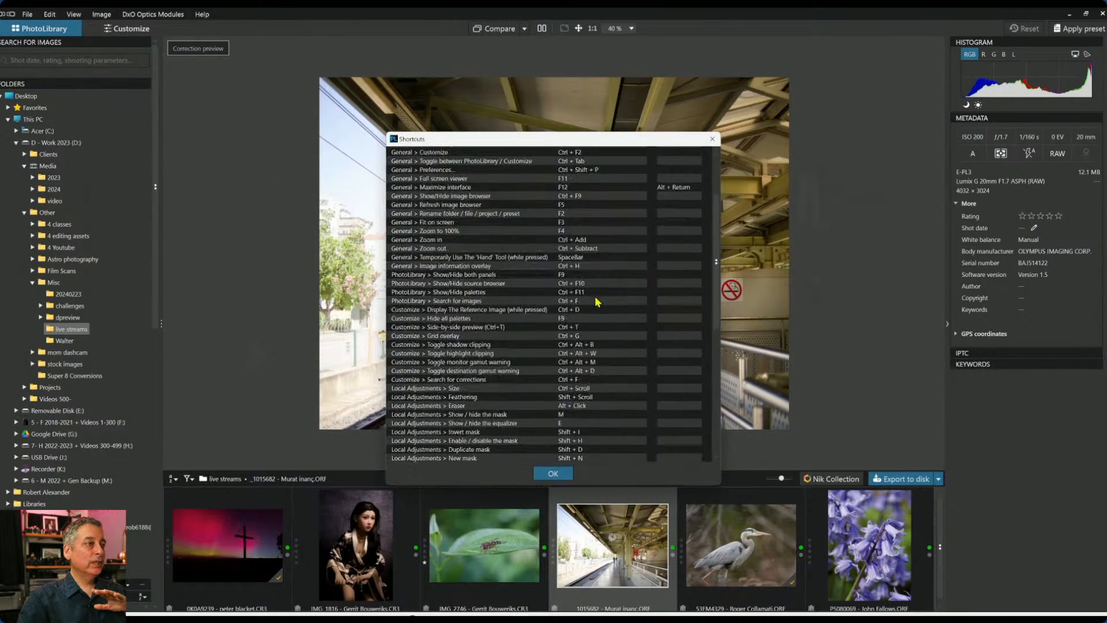
scroll(597, 301, "down", 10)
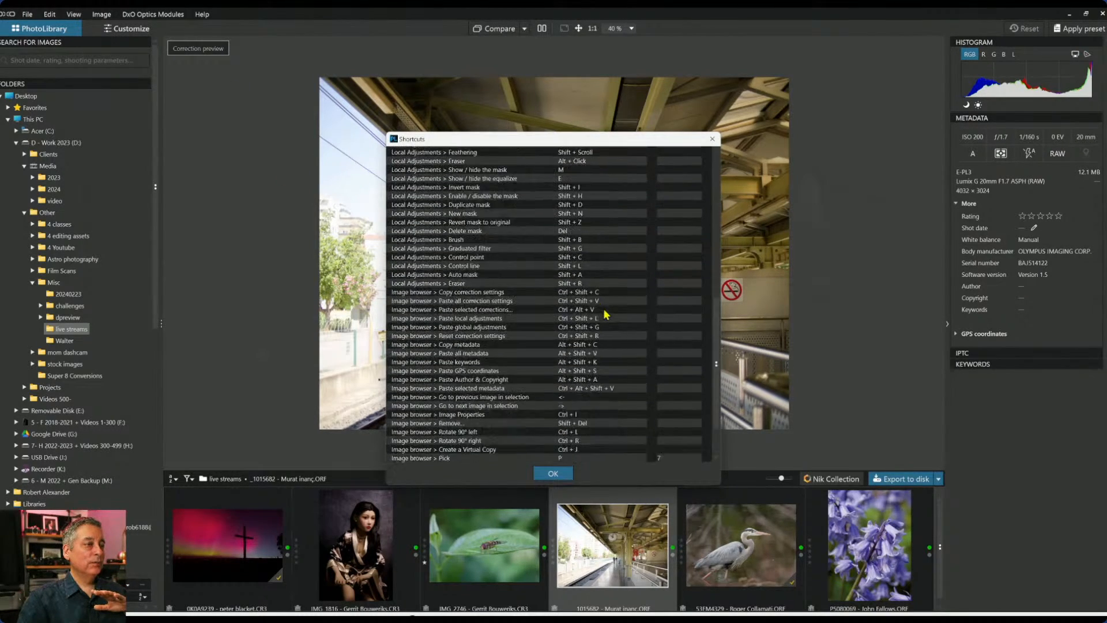
scroll(605, 311, "up", 15)
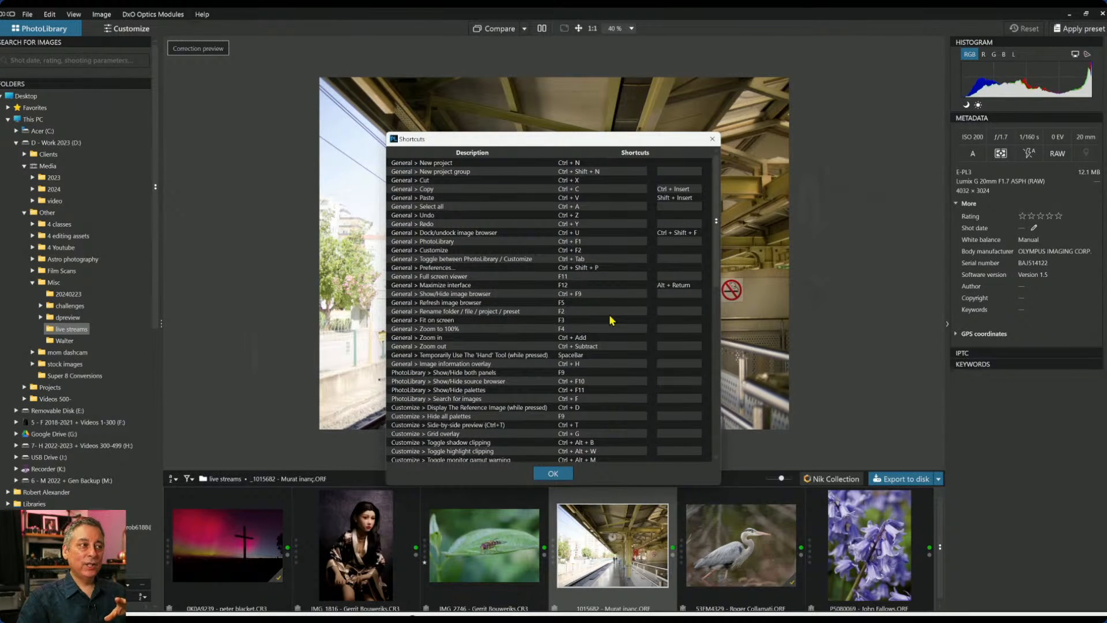
scroll(612, 320, "down", 7)
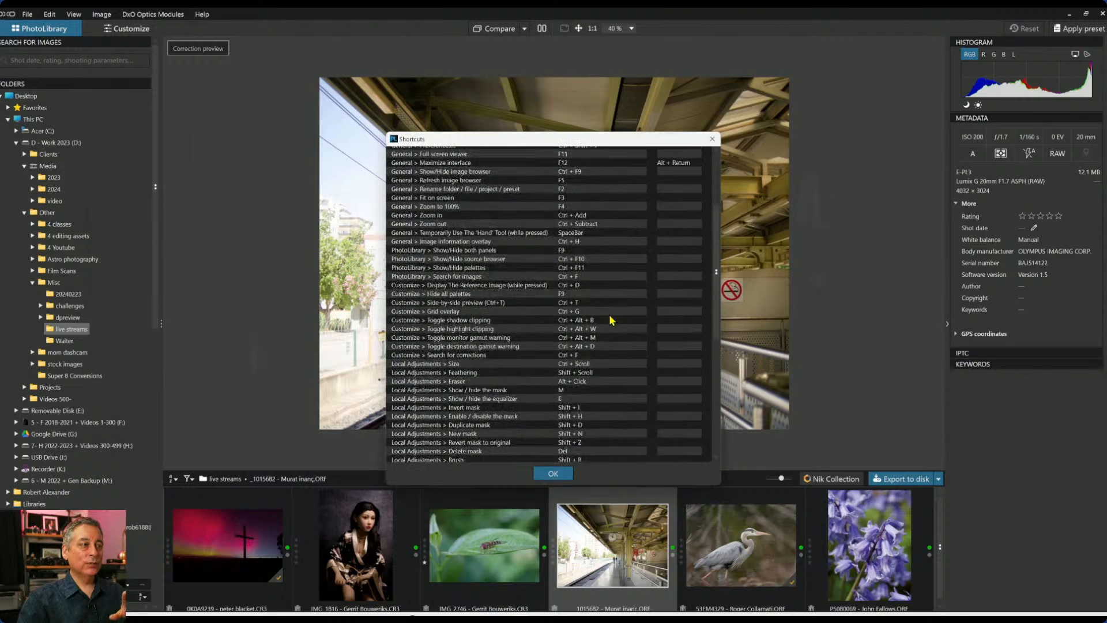
left_click(712, 139)
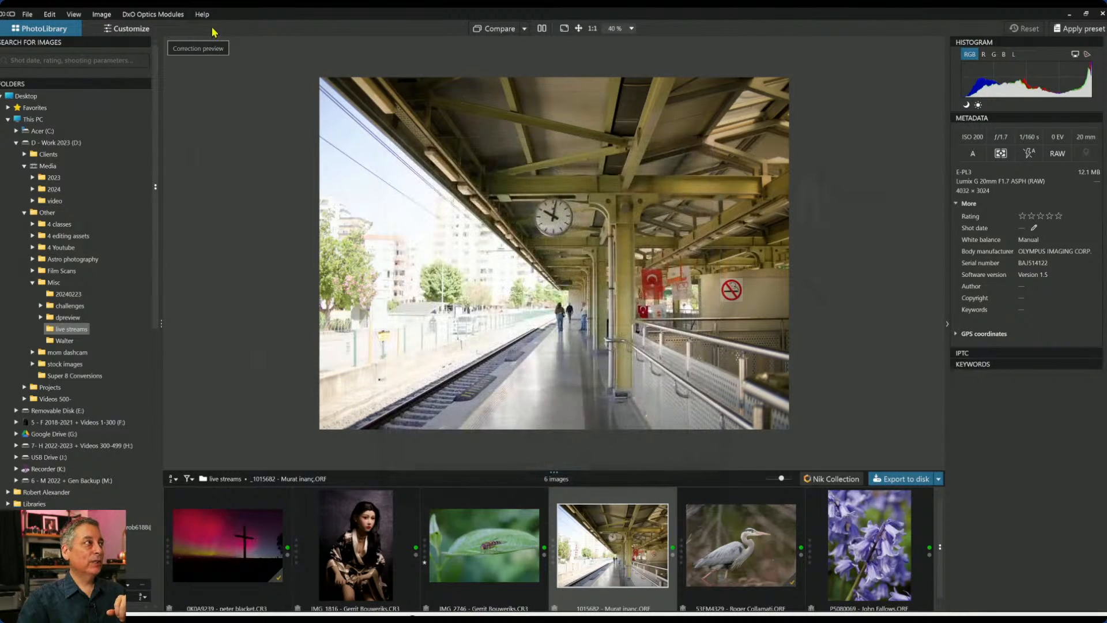
left_click(201, 14)
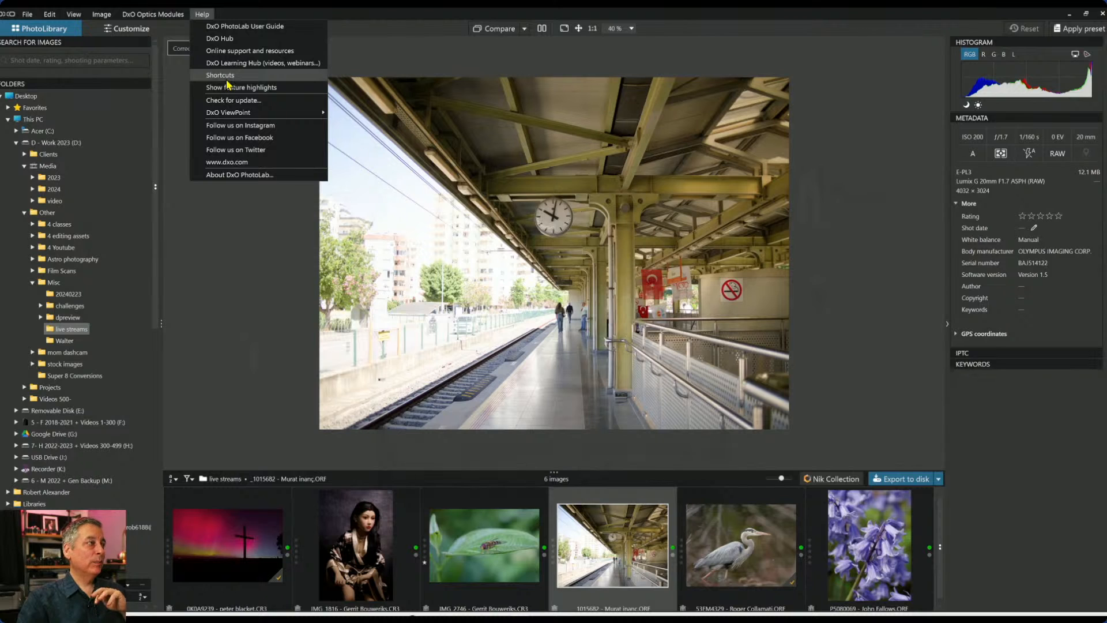
left_click(248, 366)
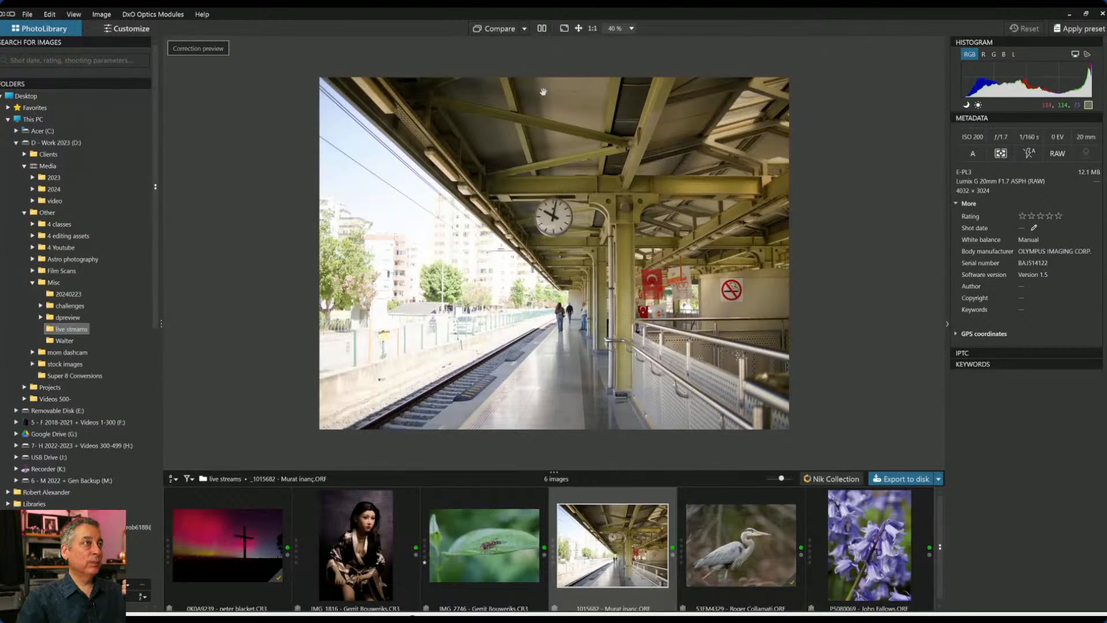
Compare the train platform photo with its uncorrected version side by side, and view it briefly in full screen.
left_click(499, 34)
left_click(503, 33)
left_click(541, 30)
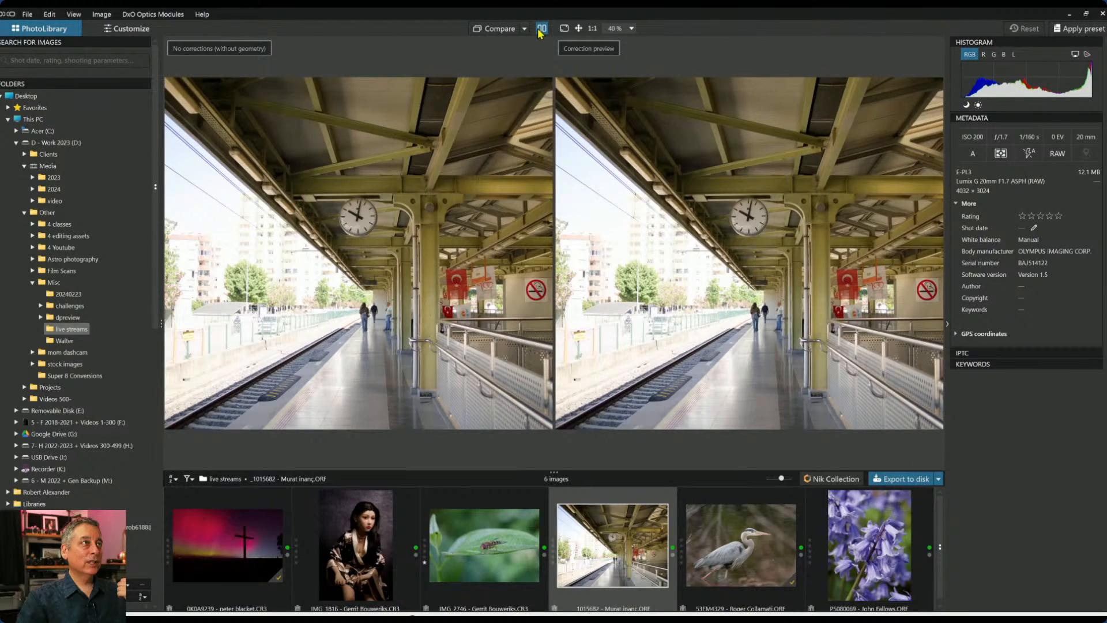
left_click(541, 30)
left_click(565, 30)
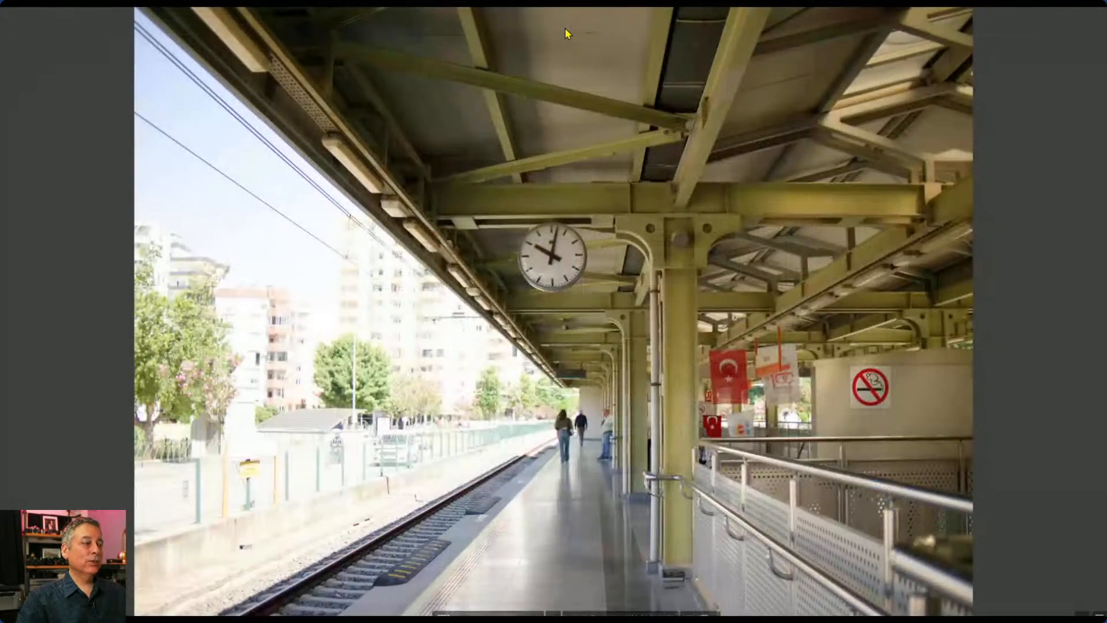
key("Escape")
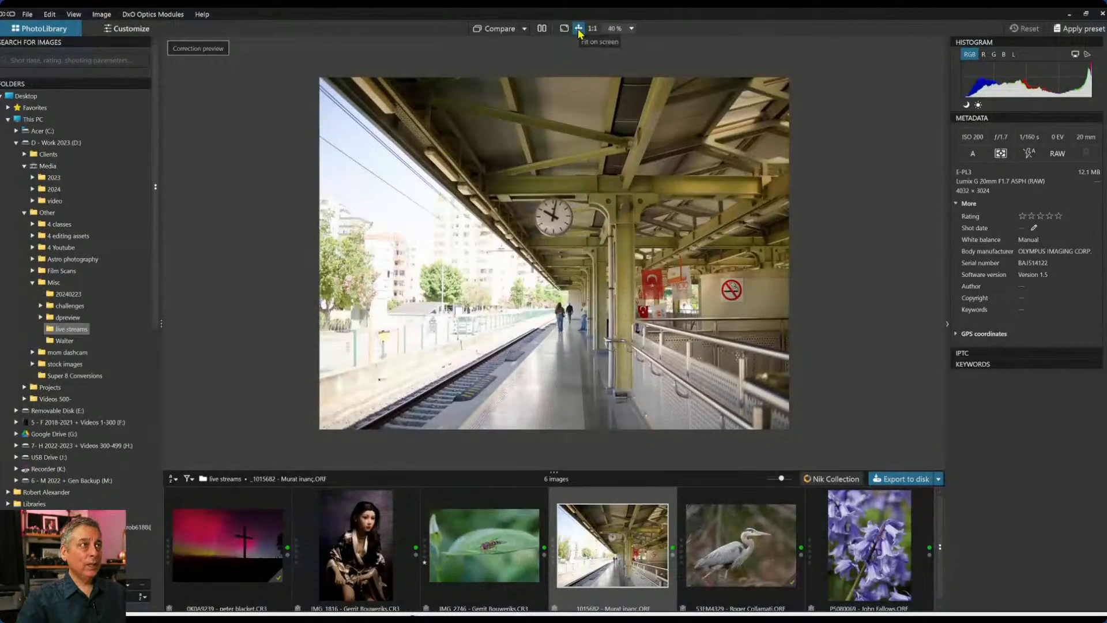
Fit the train platform photo to the screen, and magnify it to 350% to inspect the beams and pillars.
left_click(578, 28)
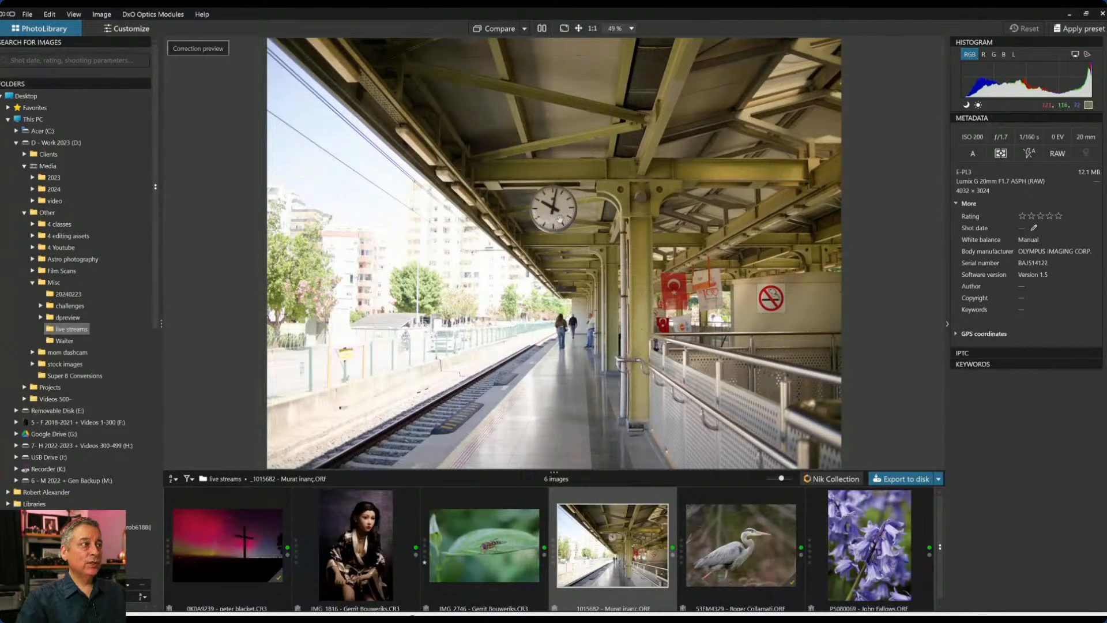
scroll(560, 220, "up", 7)
left_click_drag(789, 396, 551, 165)
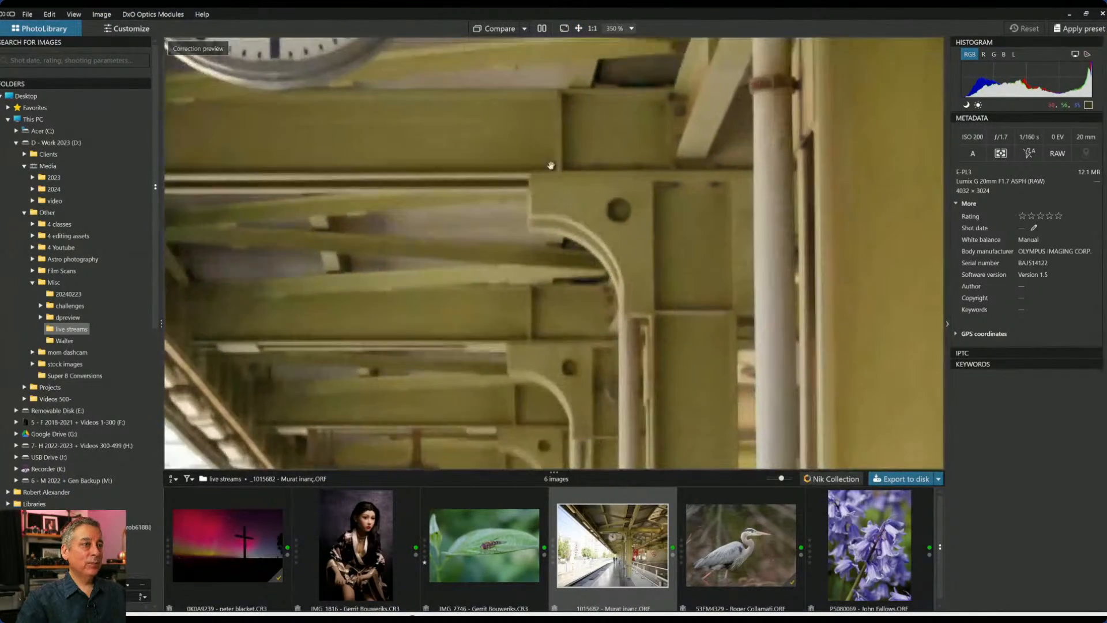
left_click_drag(845, 395, 619, 195)
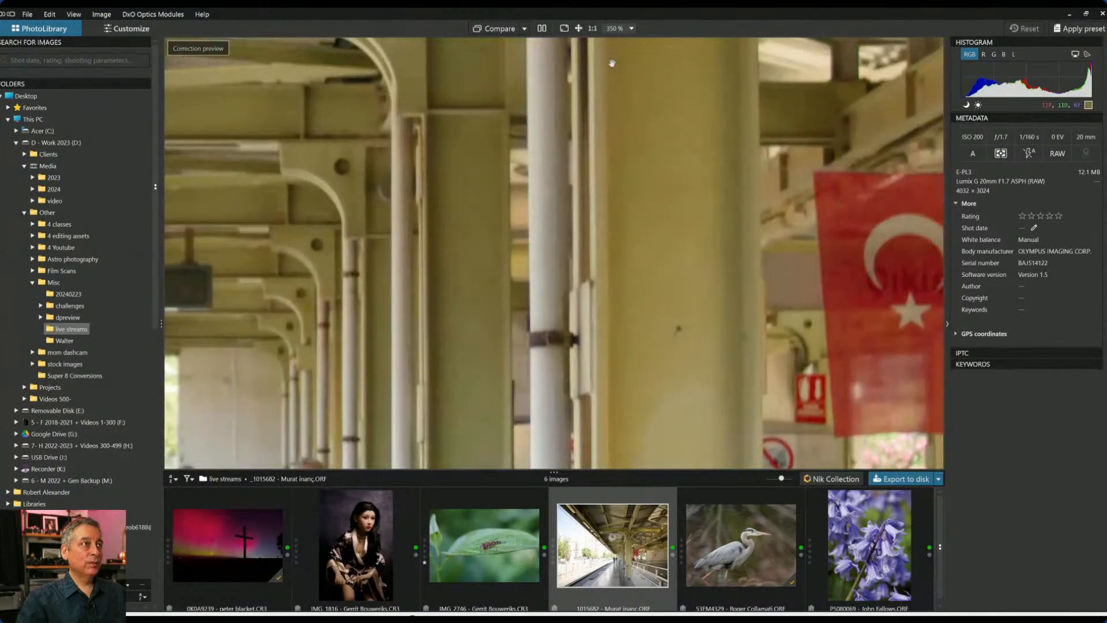
View the train platform photo at 100%, magnify it to 800% to inspect the railing, and return it to 100%.
left_click(593, 29)
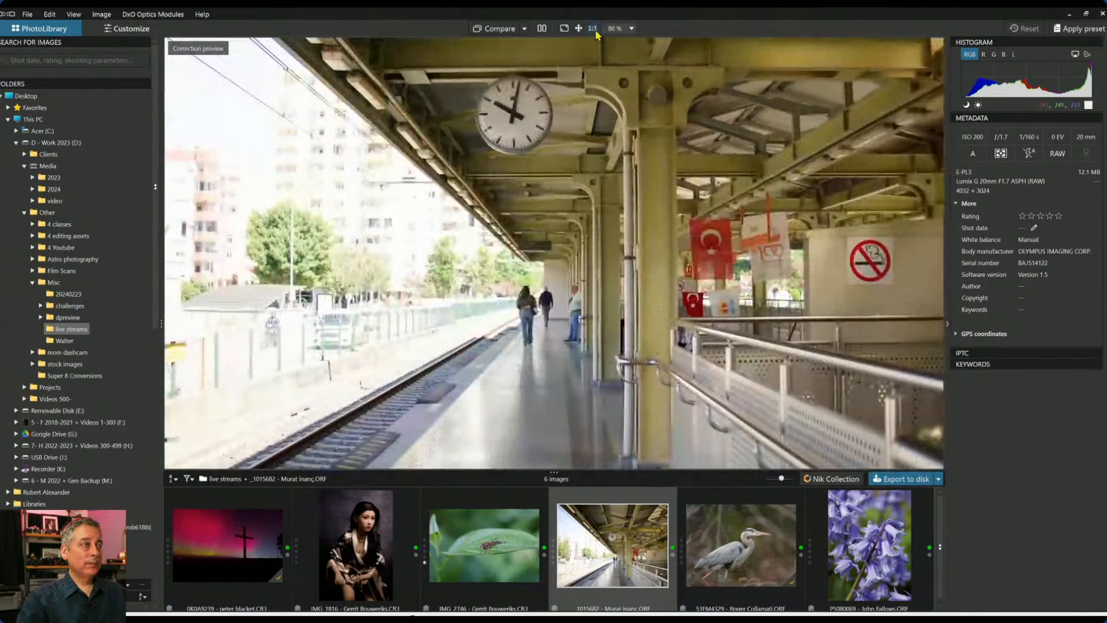
left_click(593, 29)
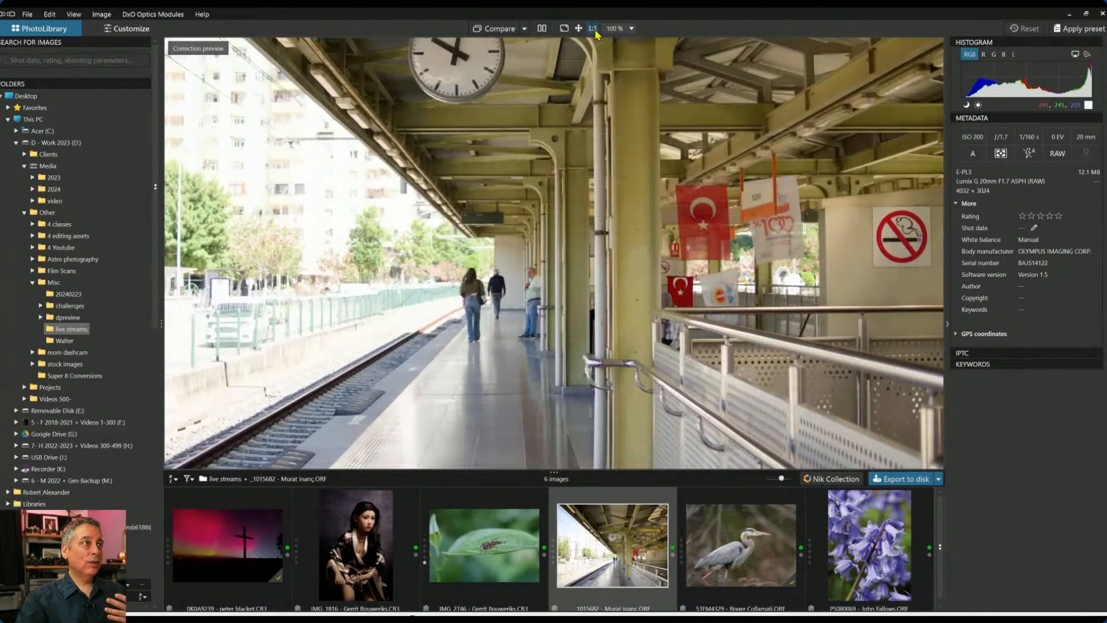
left_click(633, 29)
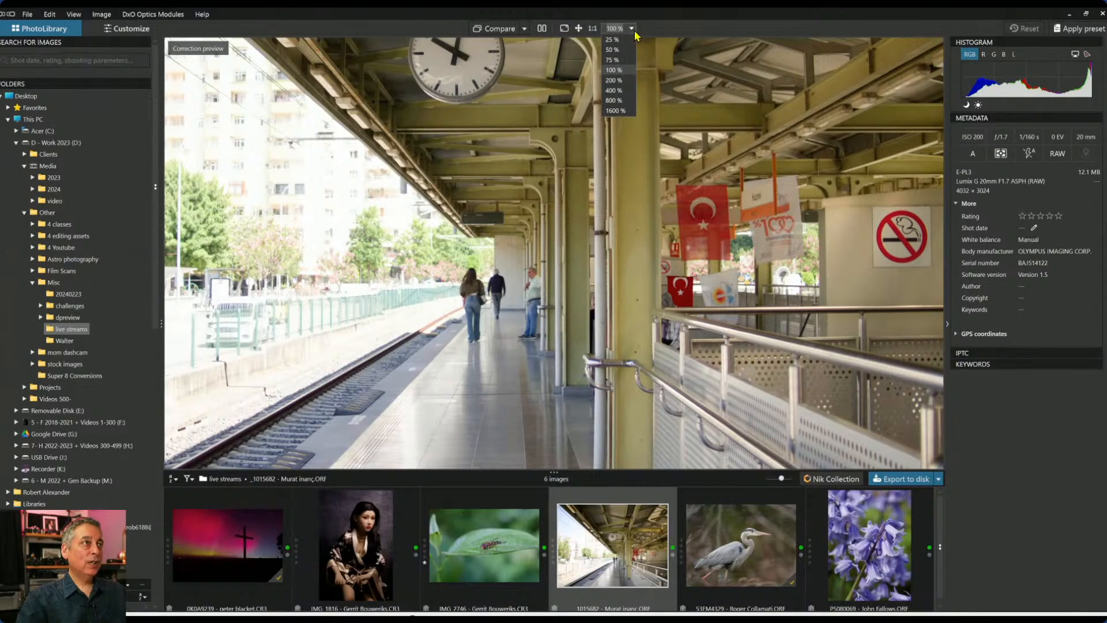
left_click(613, 101)
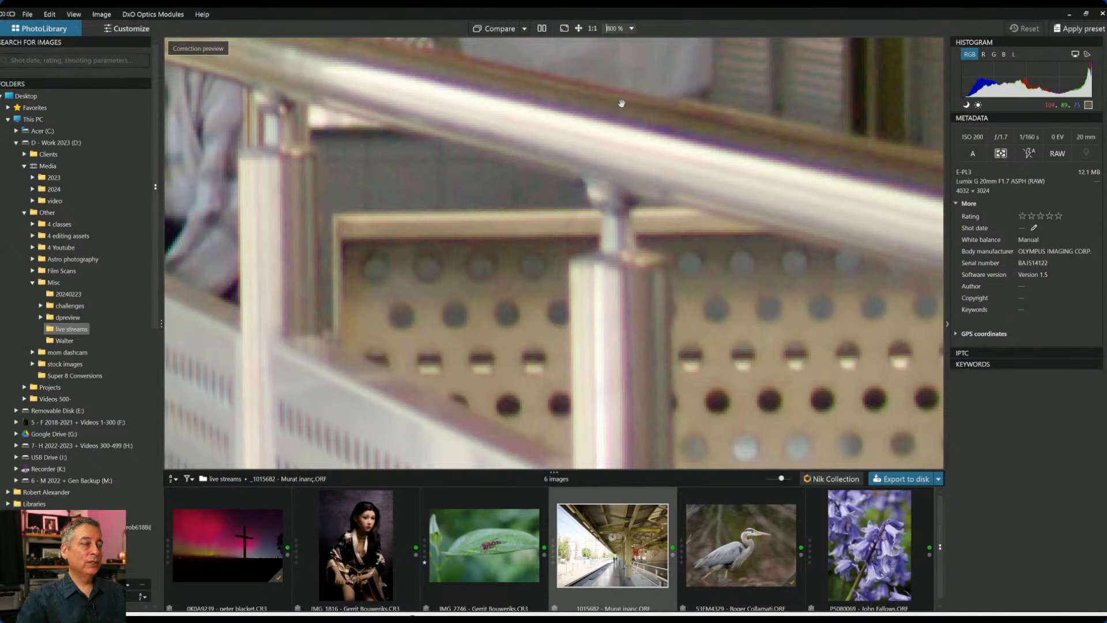
left_click(593, 28)
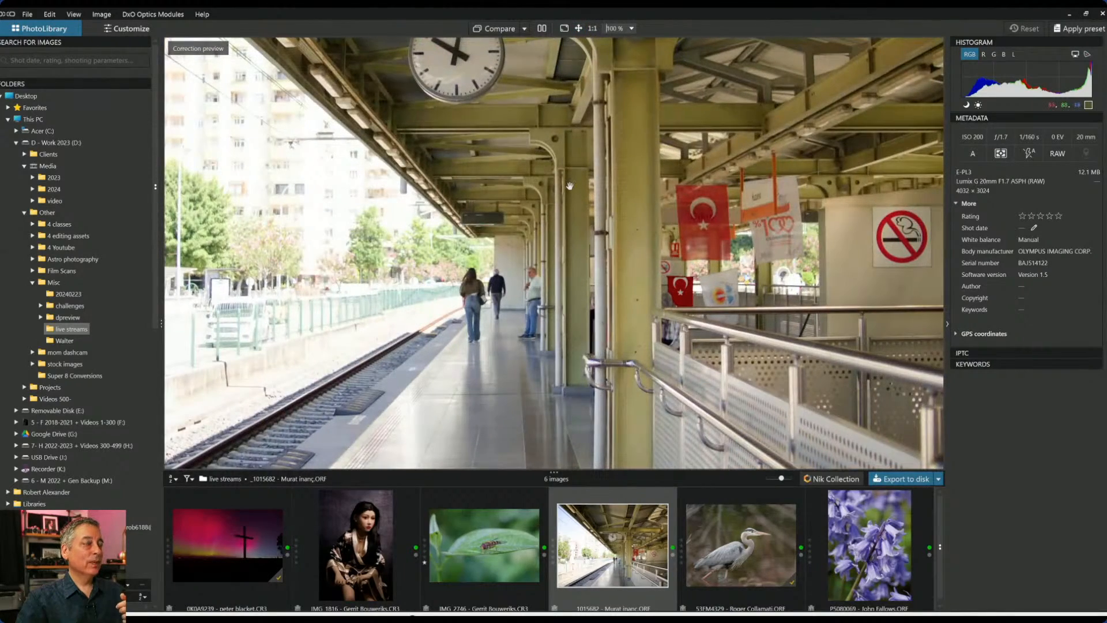
Zoom the train platform photo out and in, view the clock area at 100%, and fit the whole image to the screen.
scroll(570, 186, "down", 4)
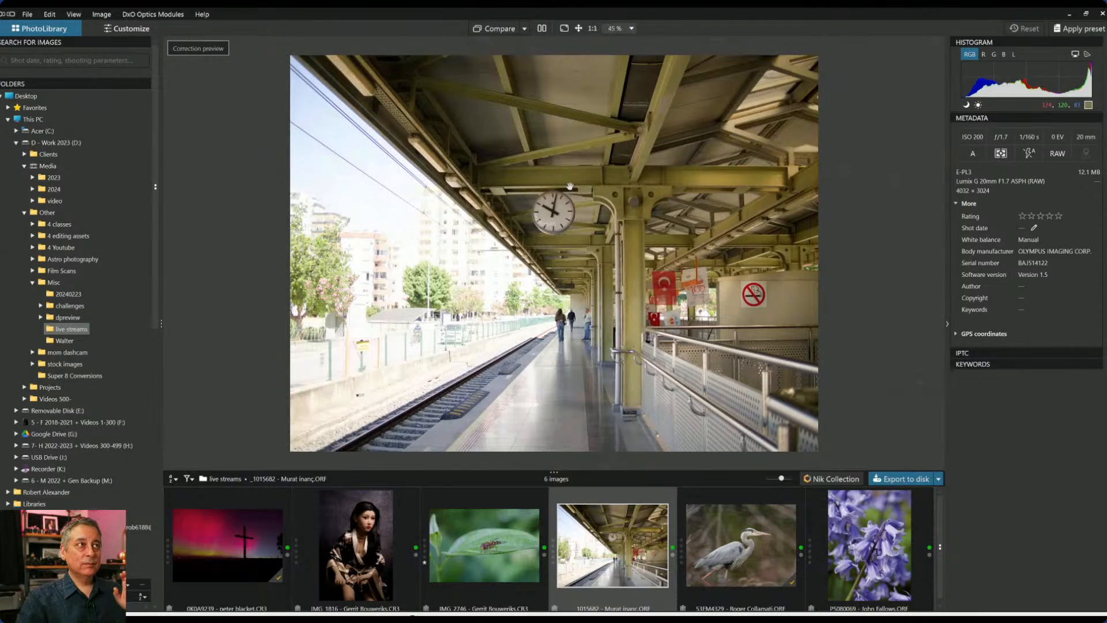
scroll(570, 185, "up", 3)
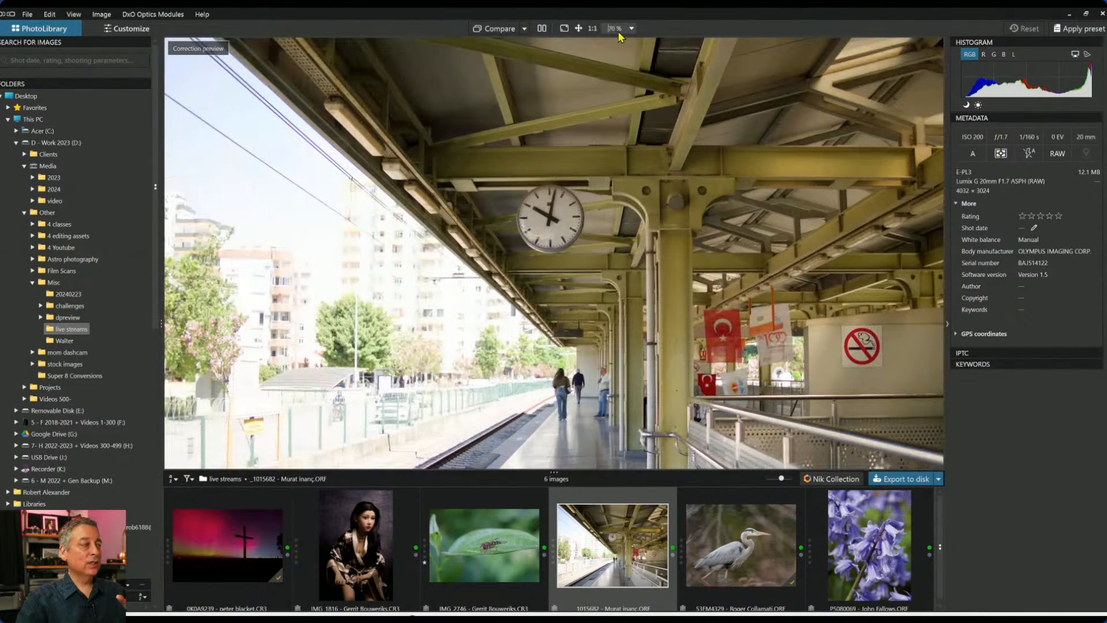
left_click(660, 204)
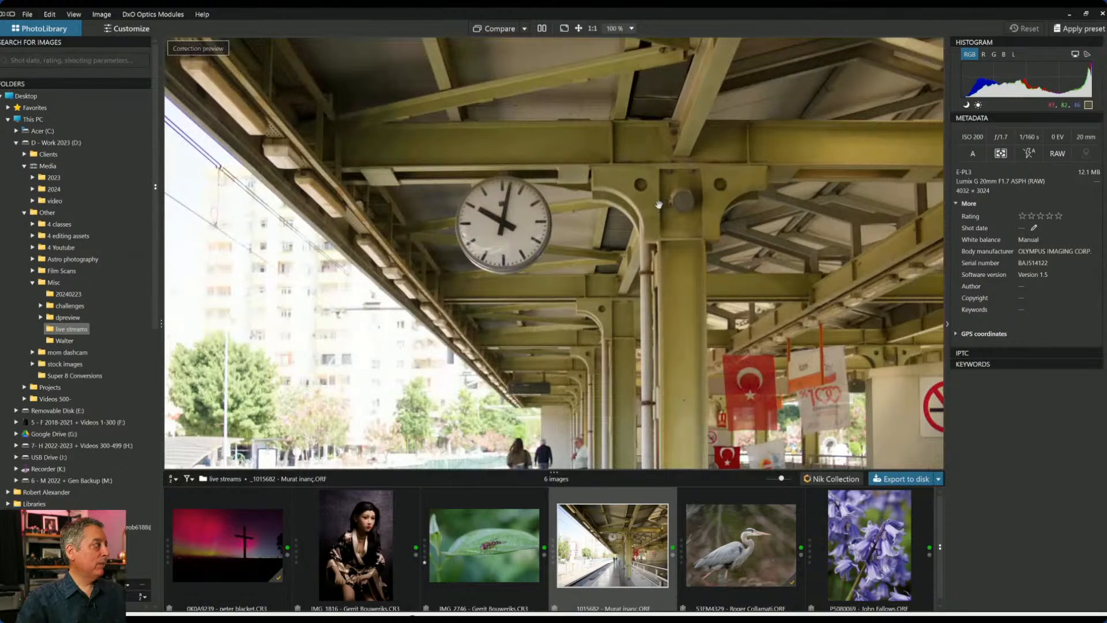
left_click(659, 204)
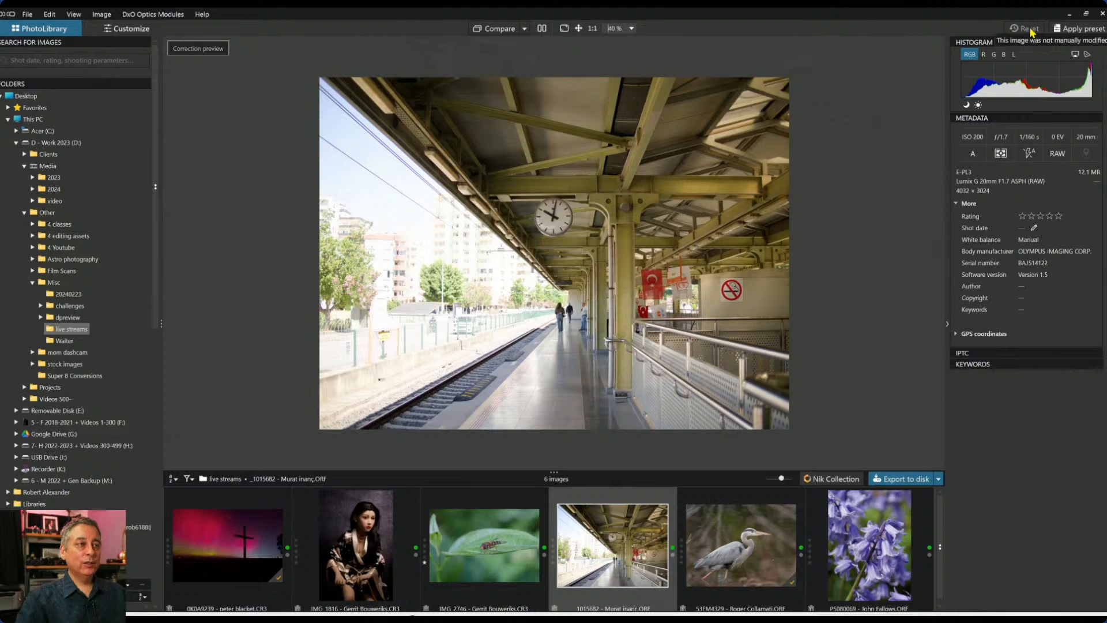
Try the 00 A7RV FF to APSC crop preset on the train platform photo, and replace it with 000 Rob Default.
left_click(1076, 30)
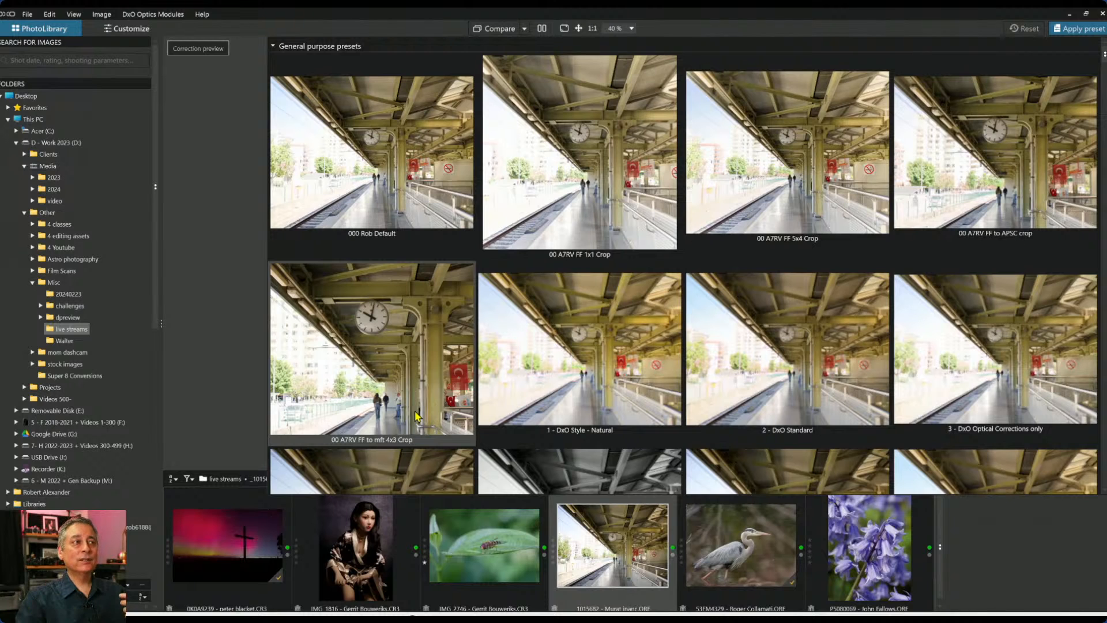
left_click(1030, 207)
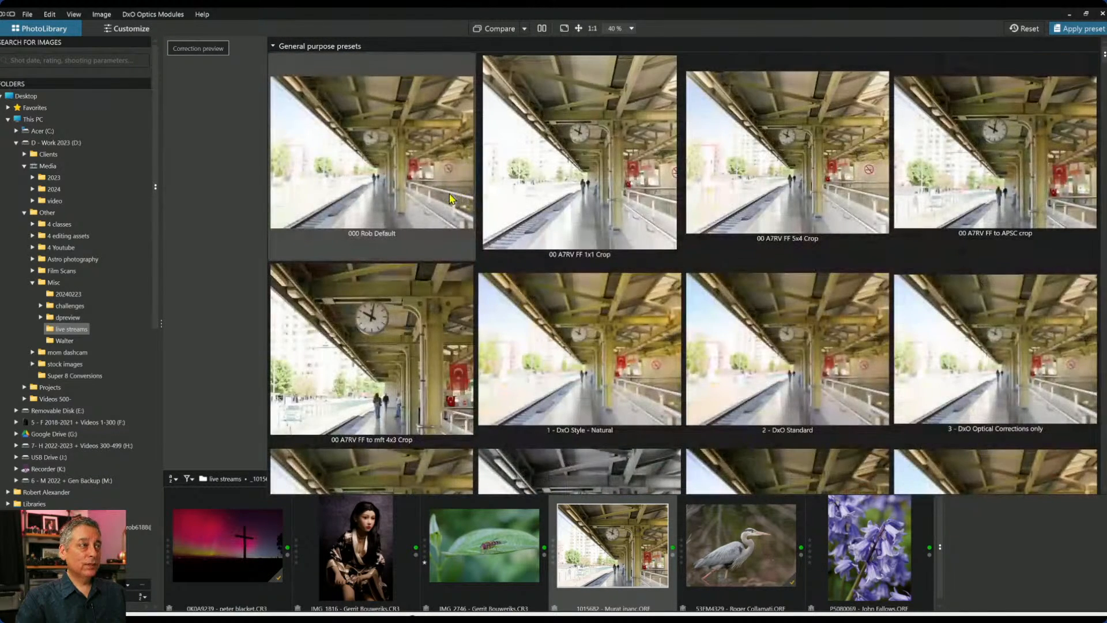
left_click(451, 193)
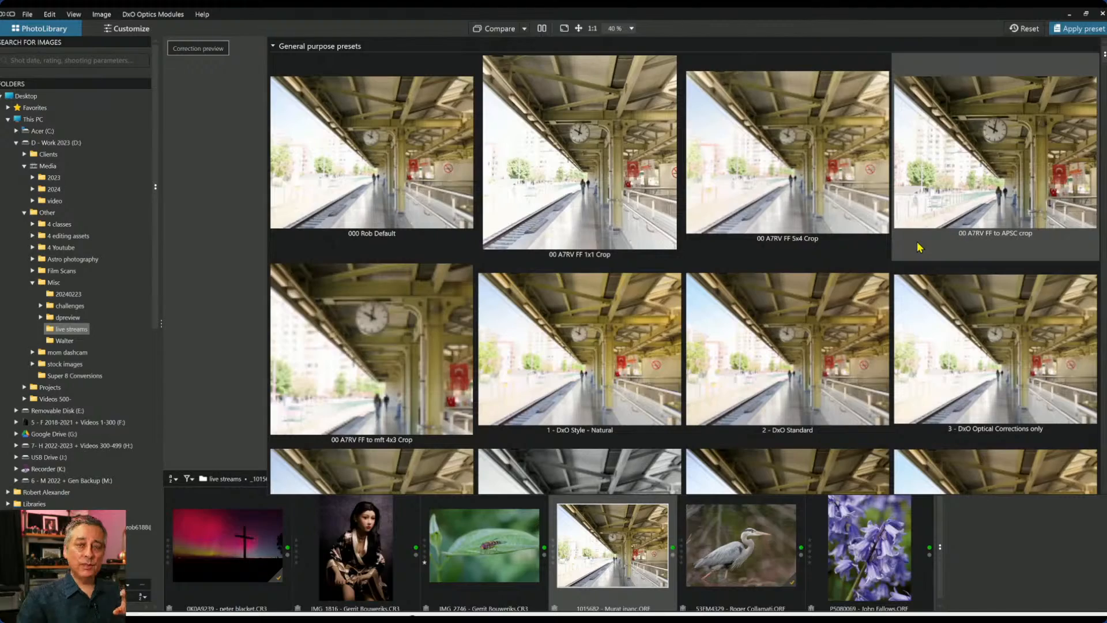
Look through the general purpose presets, and apply 000 Rob Default to the train platform photo.
scroll(917, 254, "down", 3)
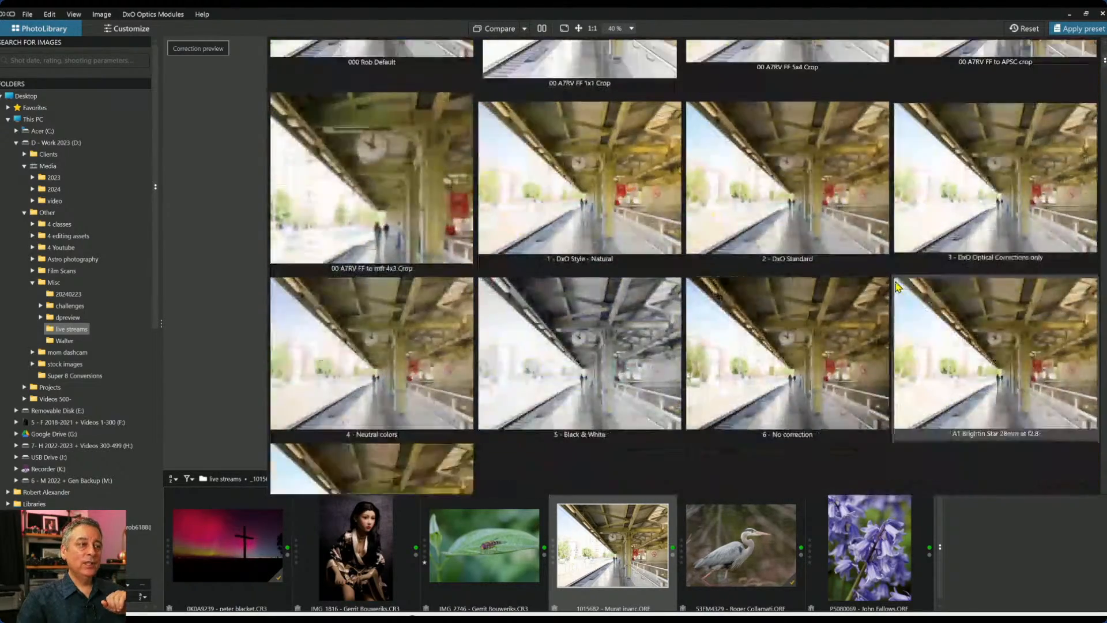
scroll(897, 287, "down", 2)
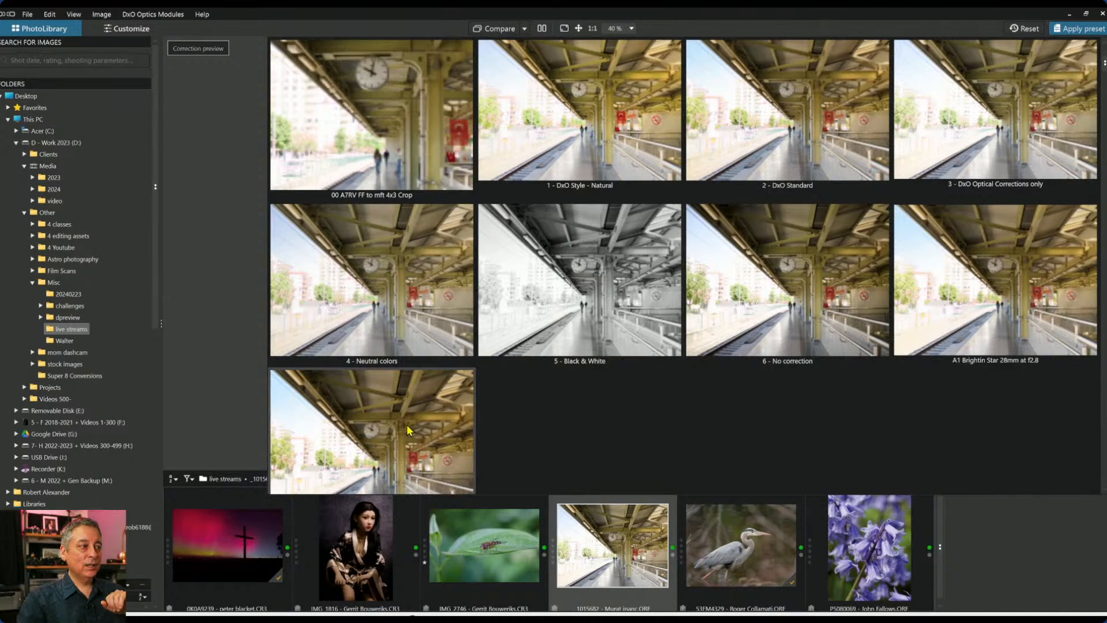
scroll(408, 430, "down", 1)
scroll(406, 429, "up", 3)
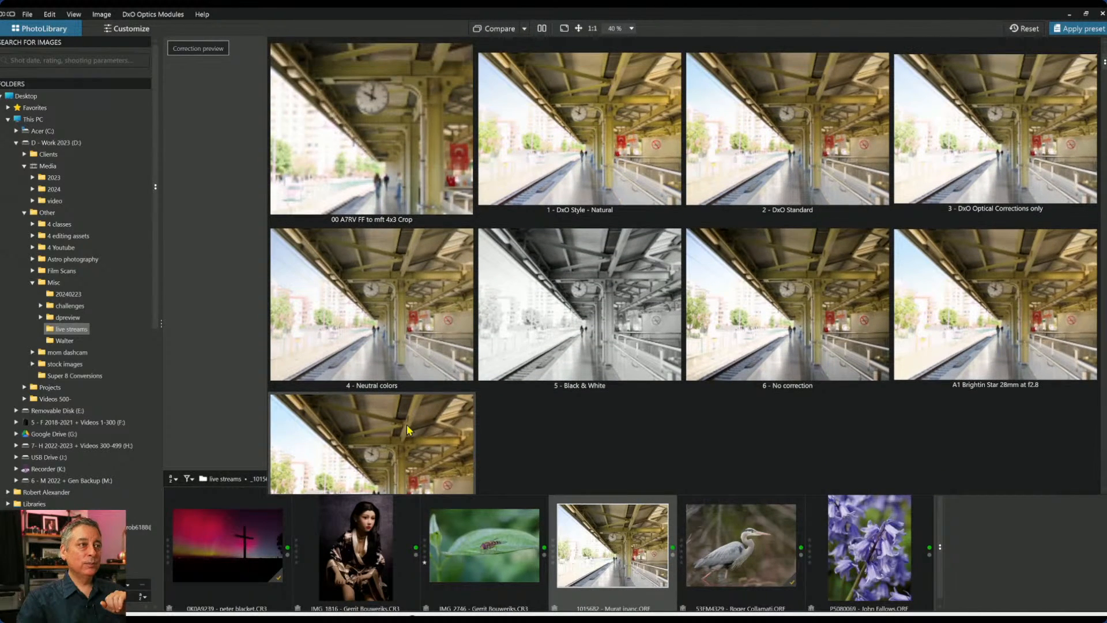
scroll(407, 430, "down", 1)
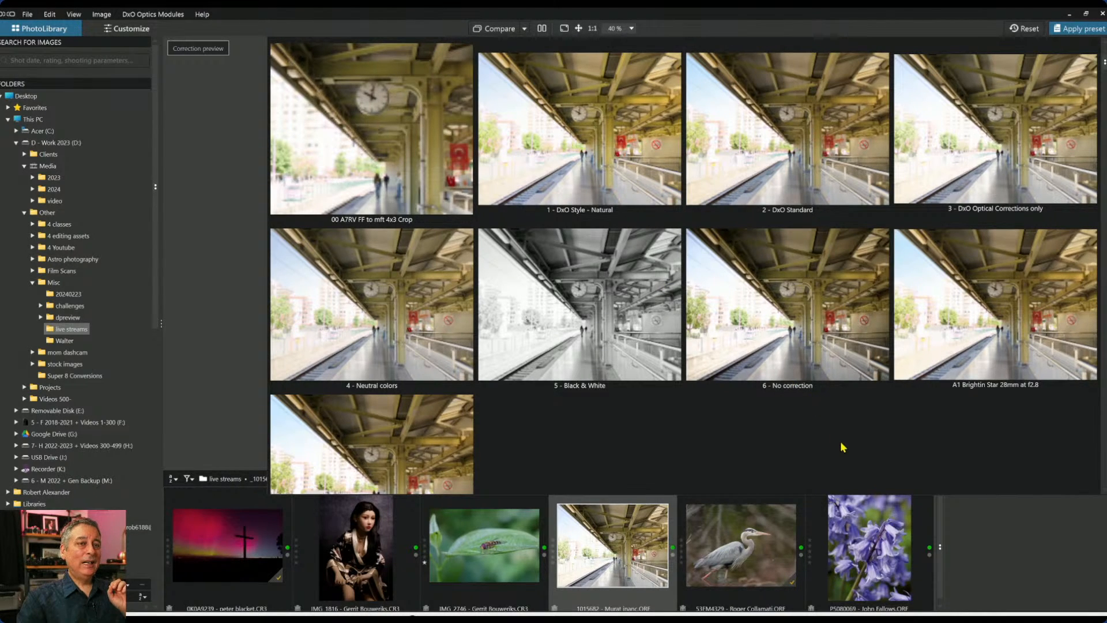
scroll(842, 447, "down", 2)
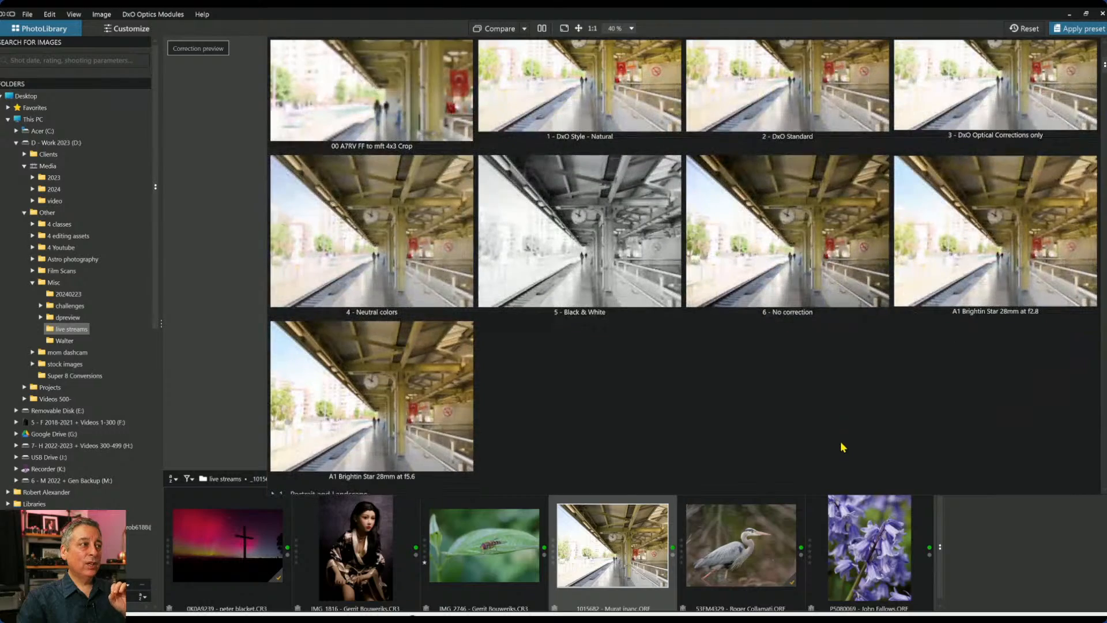
scroll(842, 447, "up", 8)
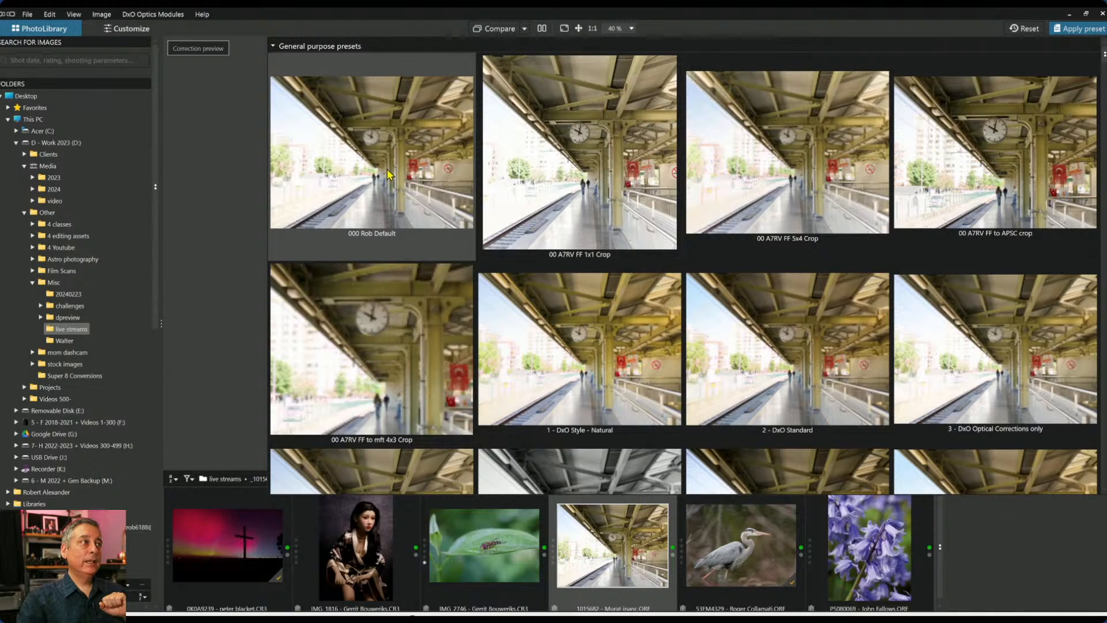
left_click(387, 168)
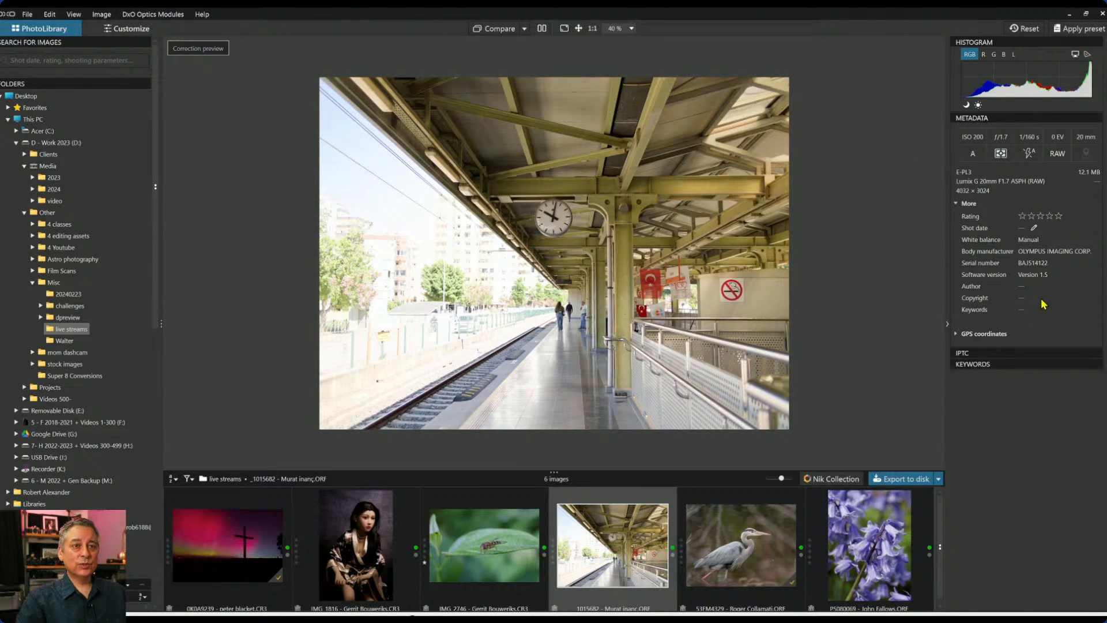
Expand the train platform photo's GPS coordinates, and add the keyword Train Station to the photo.
left_click(959, 336)
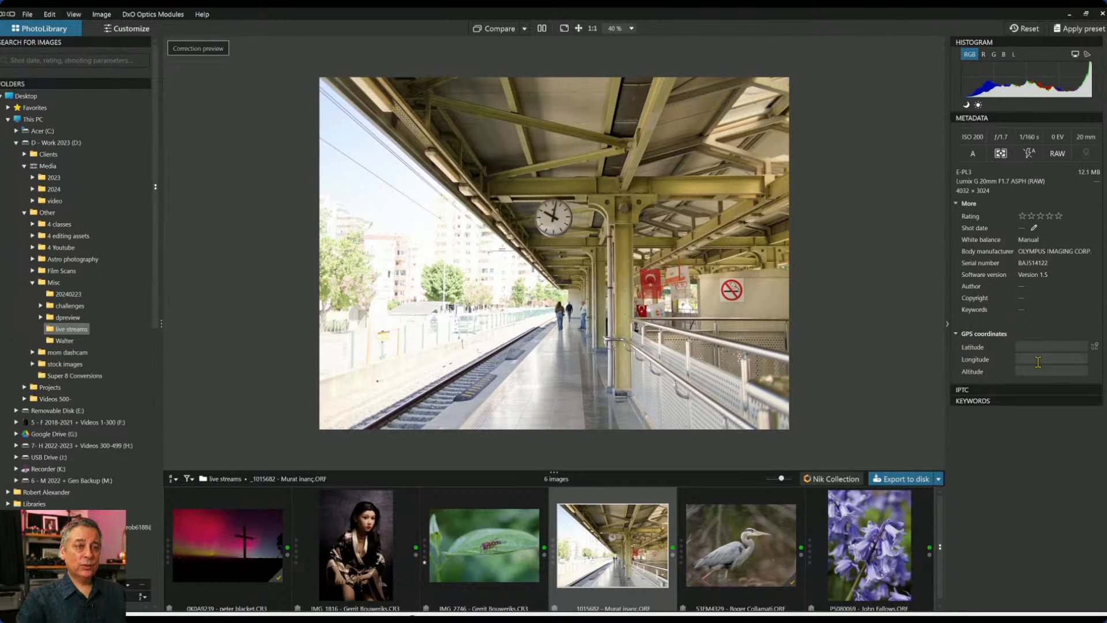
left_click(1026, 401)
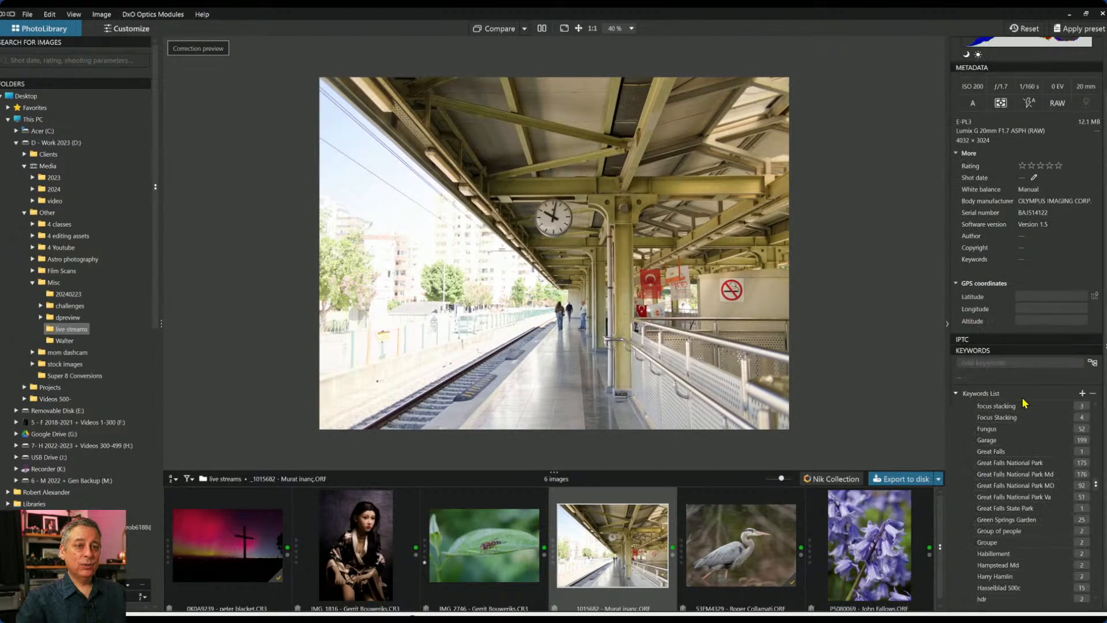
left_click(1019, 361)
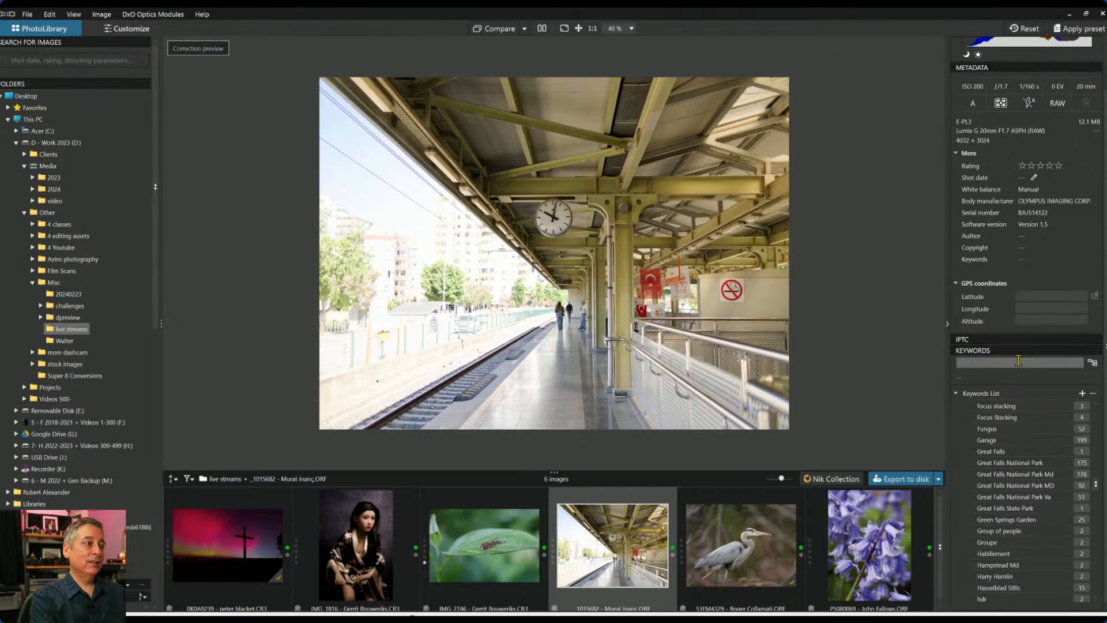
type("Train Station")
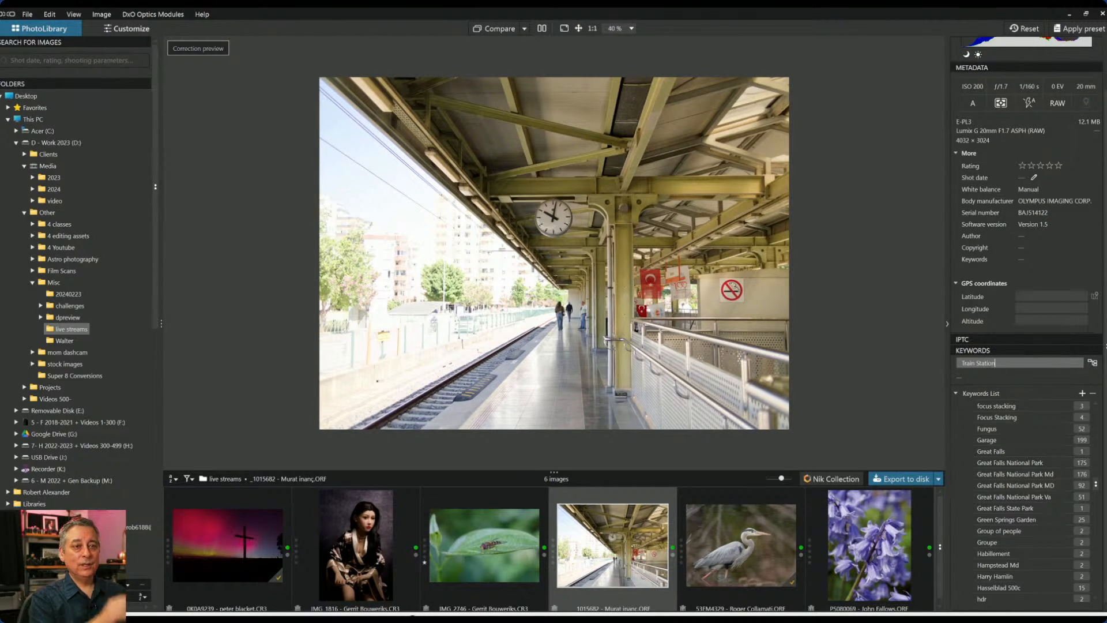
key("Return")
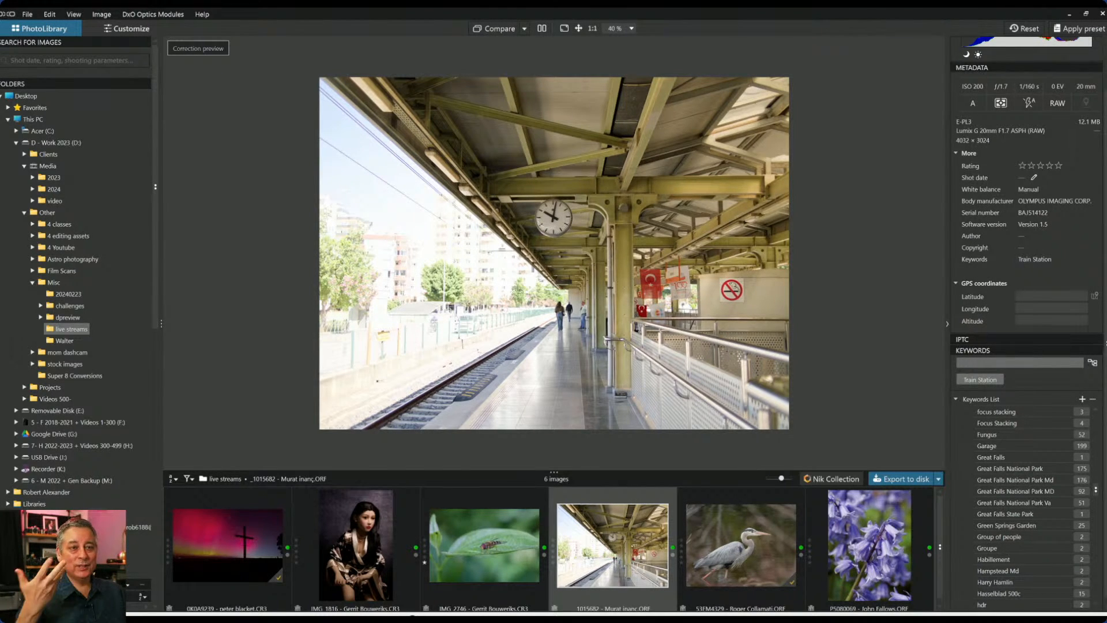
Look through the train platform photo's IPTC fields for contact, content, image and status, and collapse the section.
left_click(1051, 343)
scroll(1052, 342, "down", 1)
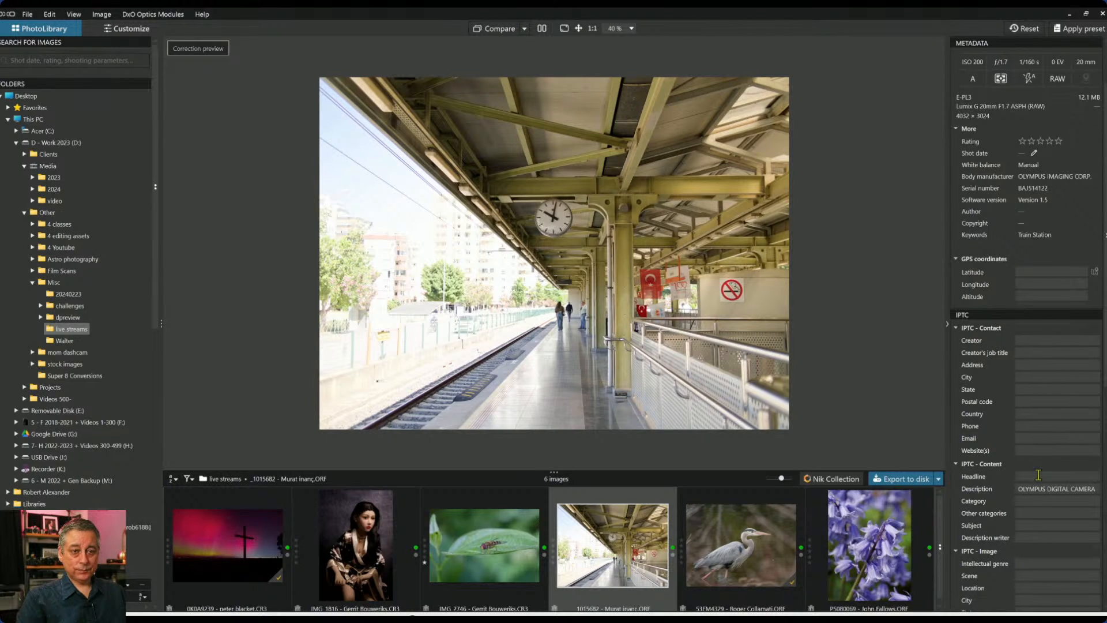
scroll(1040, 502, "down", 3)
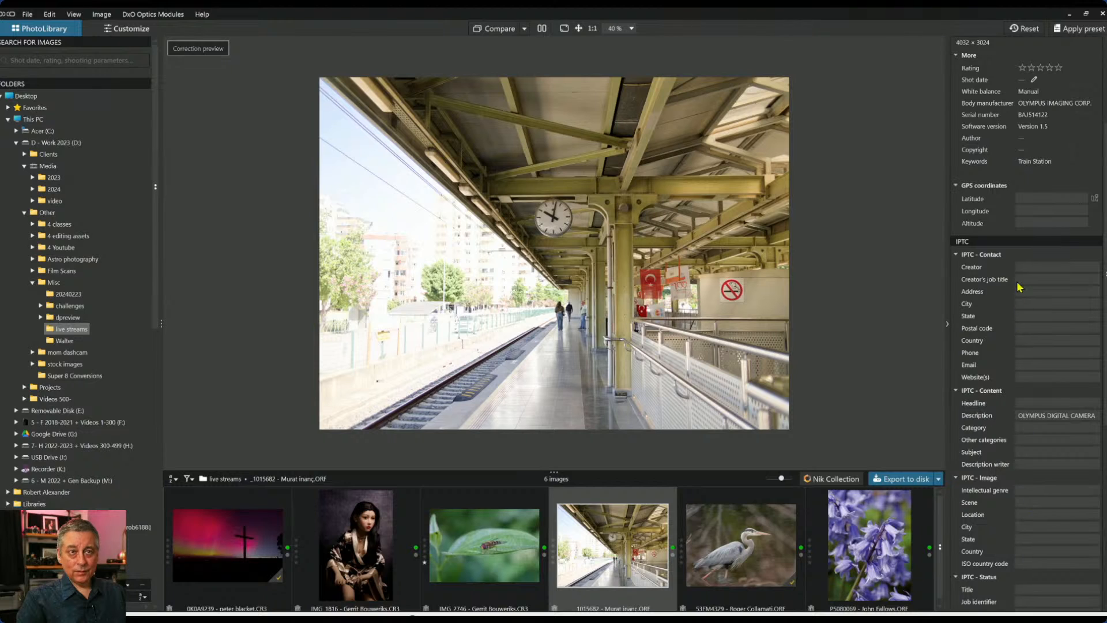
scroll(1021, 287, "up", 2)
scroll(1023, 369, "down", 9)
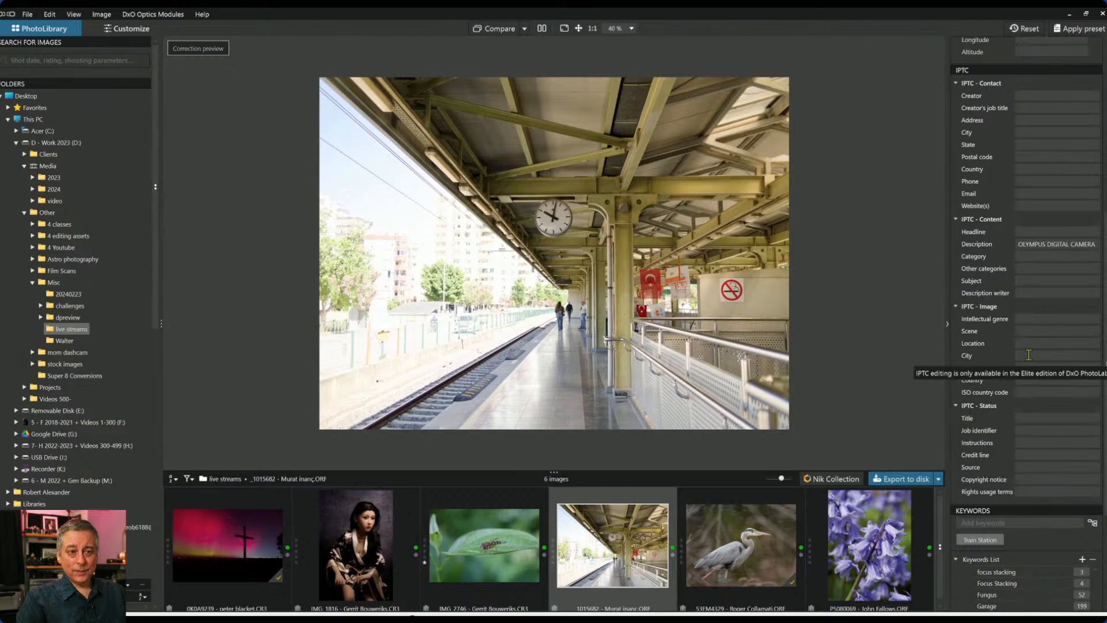
scroll(1028, 346, "up", 2)
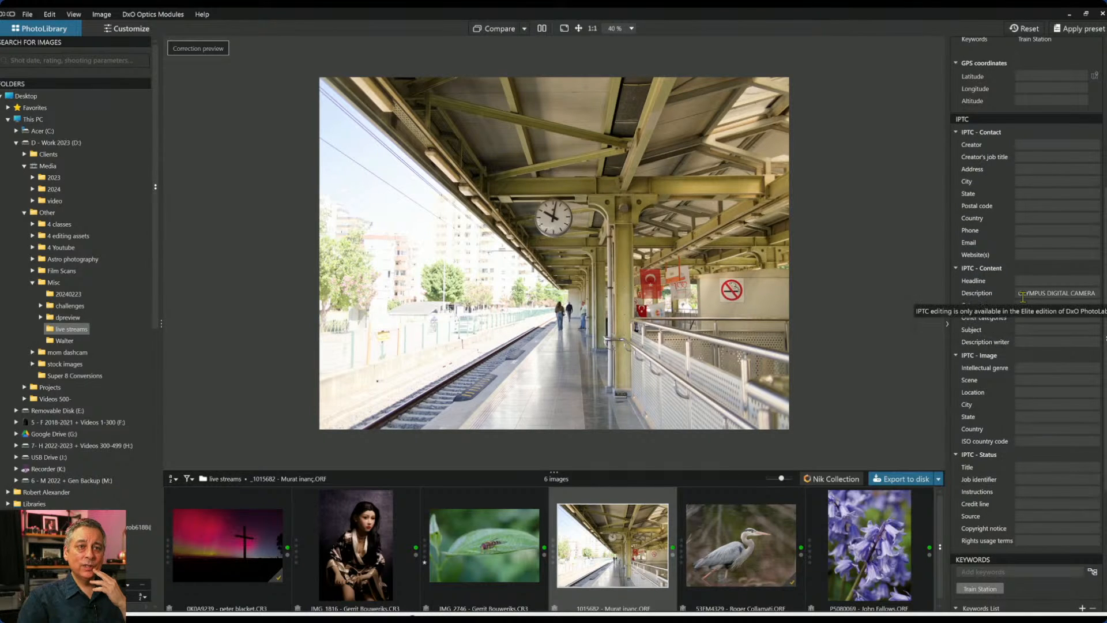
scroll(1024, 329, "up", 3)
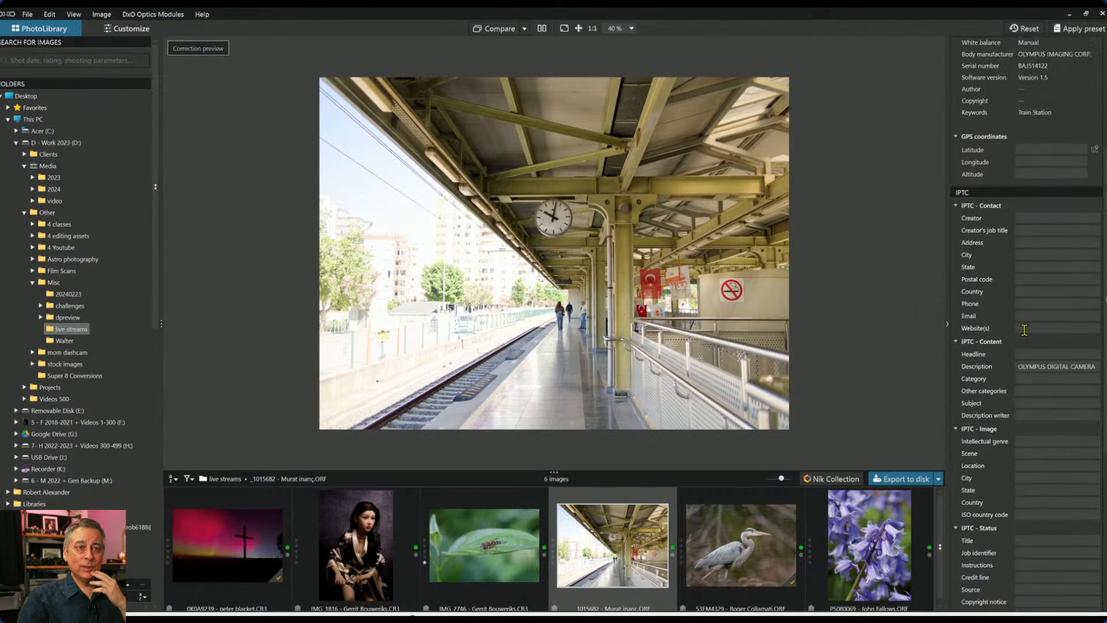
scroll(1024, 330, "up", 2)
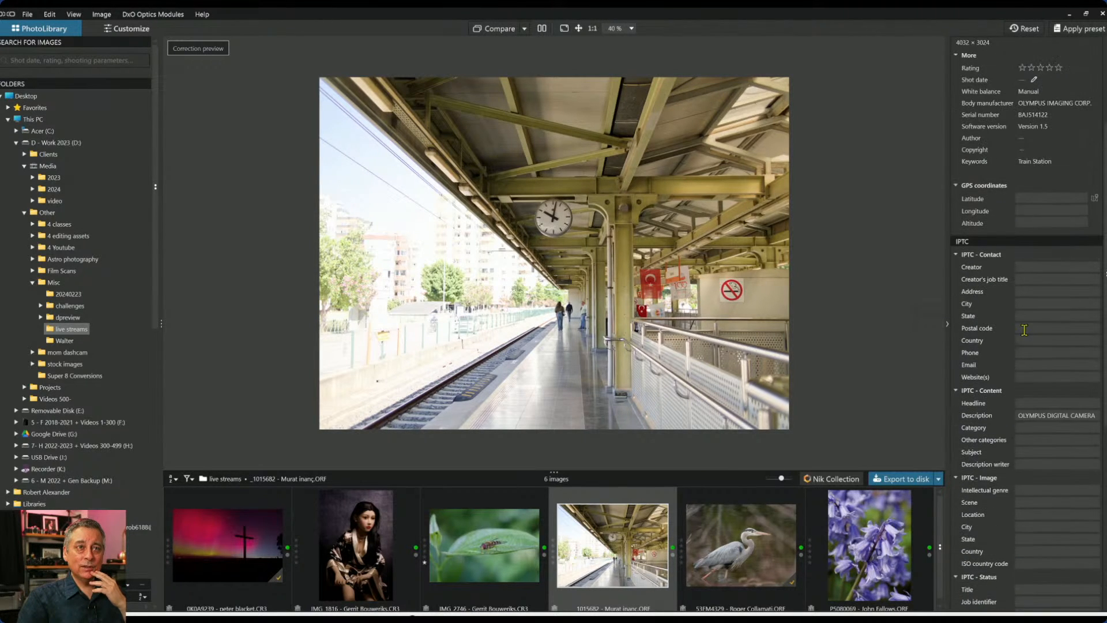
left_click(986, 245)
scroll(1008, 310, "up", 3)
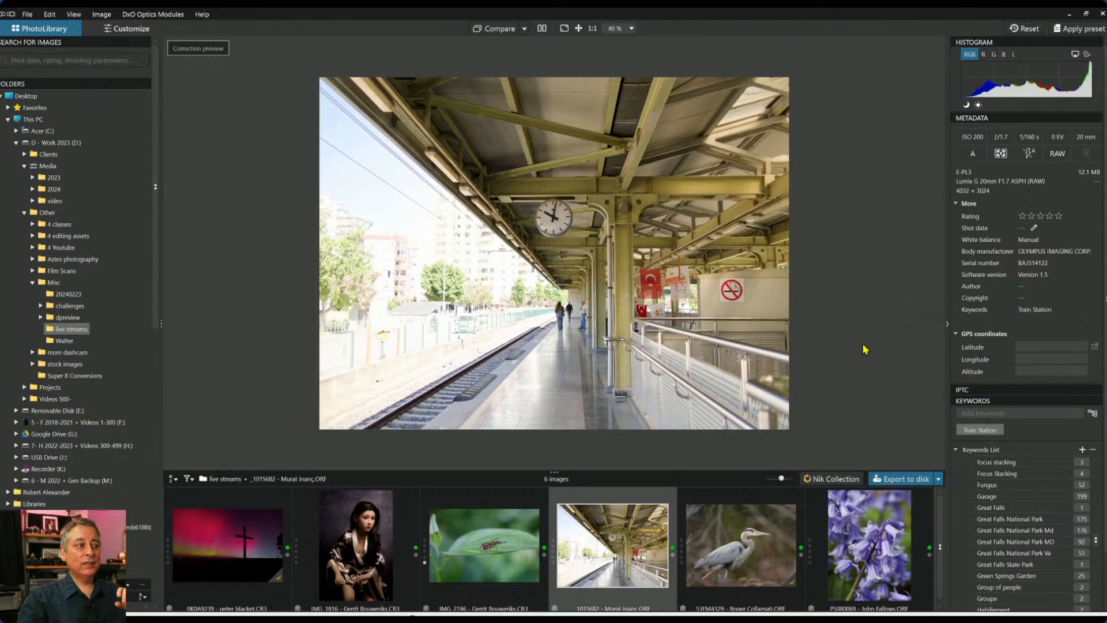
Open the photo of the cross under the aurora for editing in Customize, return to the PhotoLibrary, and reopen it in Customize.
left_click(247, 515)
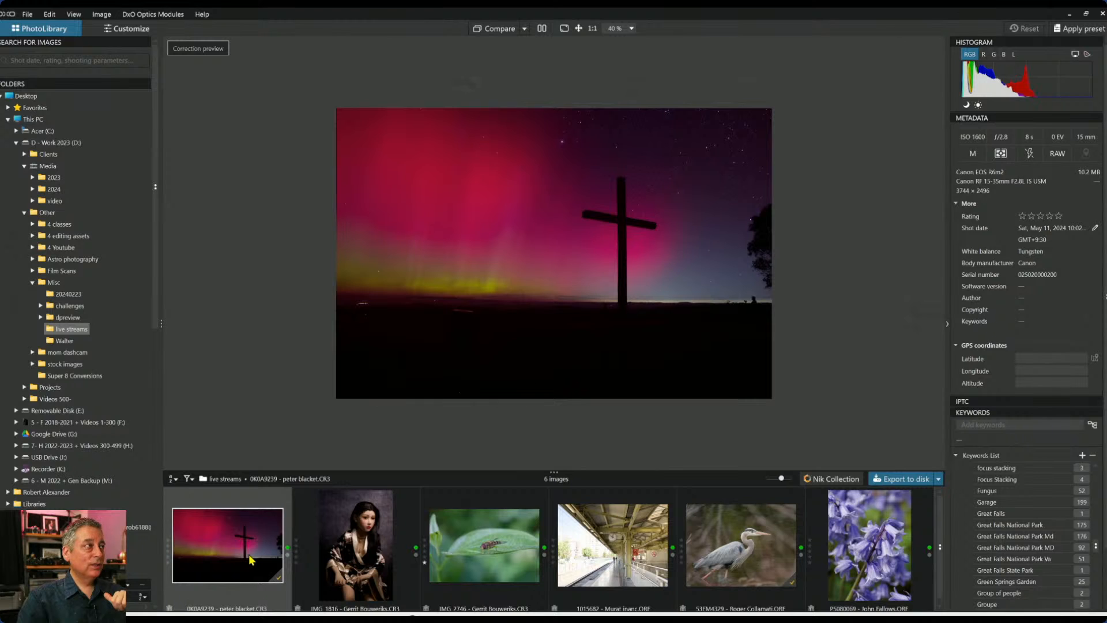
left_click(128, 30)
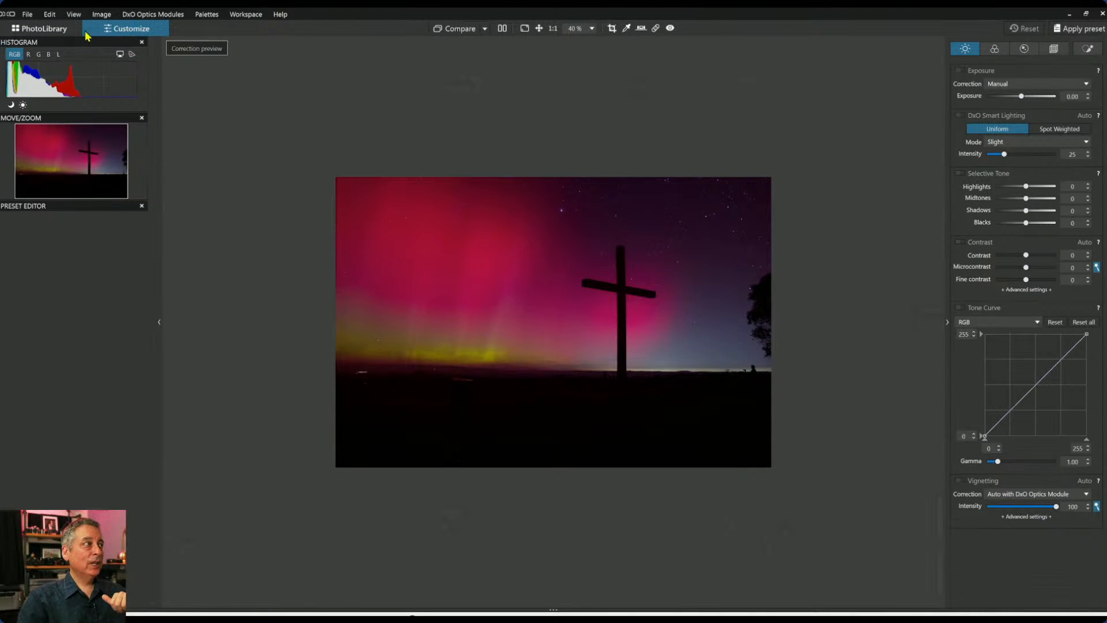
left_click(63, 30)
double_click(248, 545)
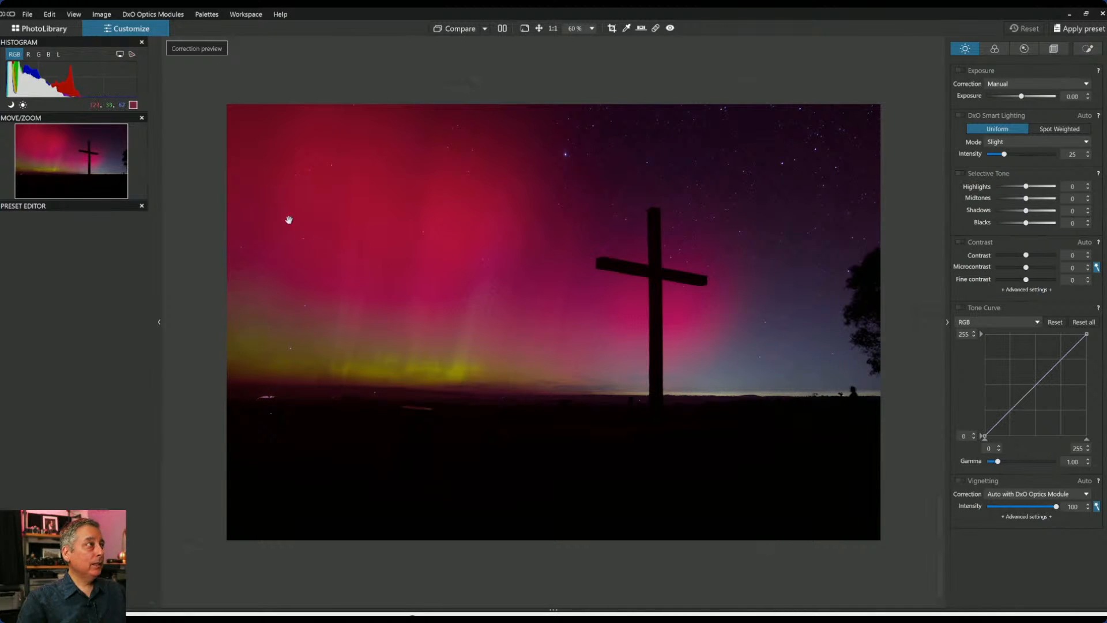
Look at the available workspace layouts, and switch to the PhotoLibrary and back to Customize.
left_click(247, 14)
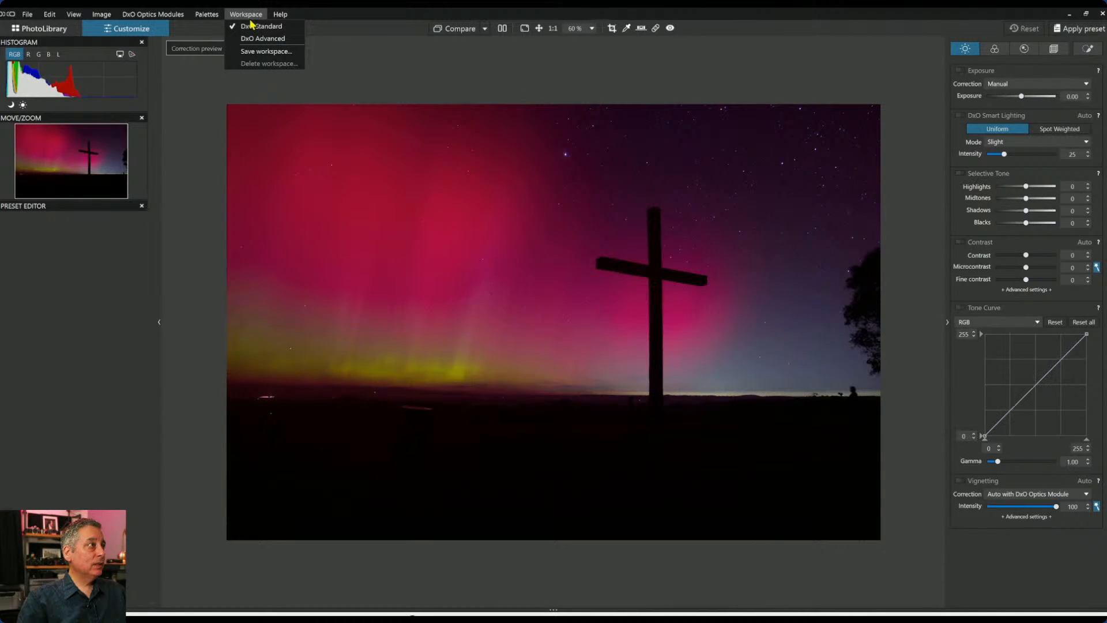
left_click(249, 18)
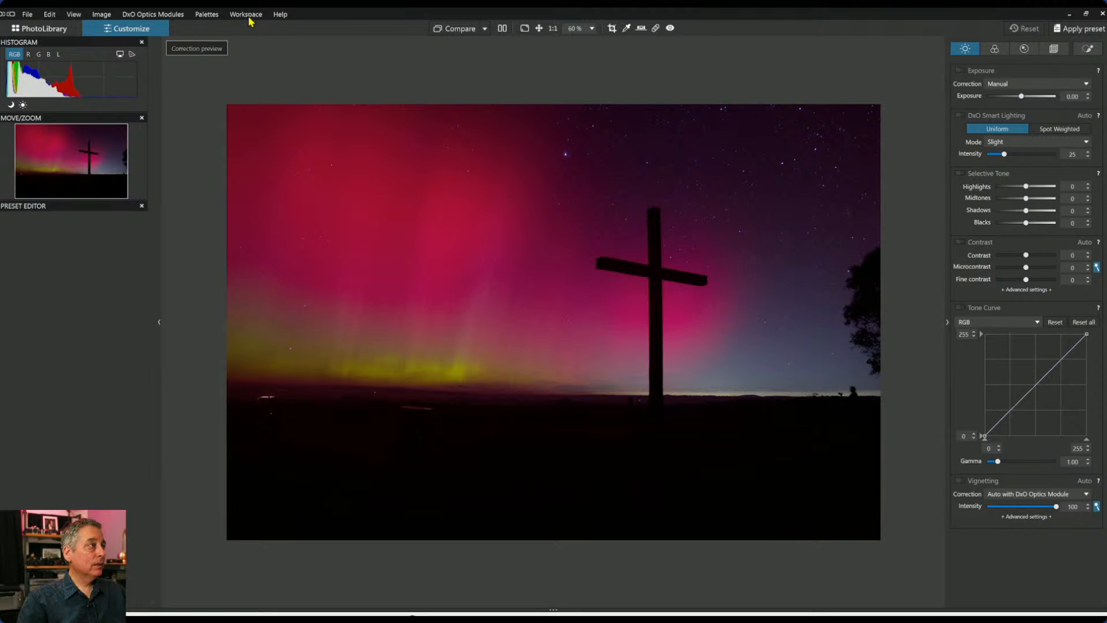
left_click(250, 18)
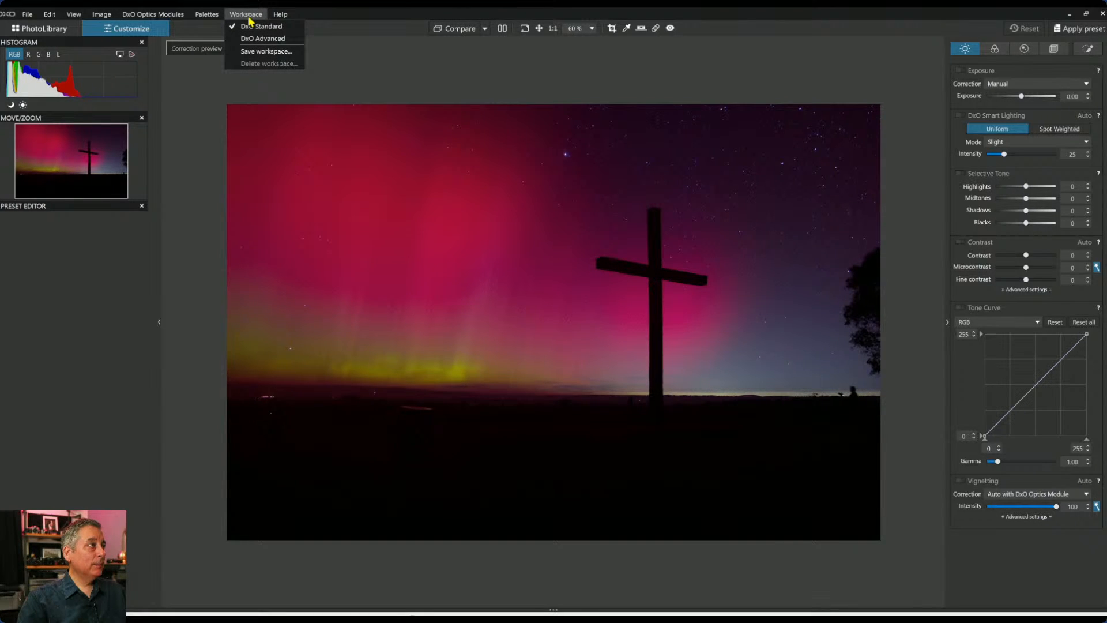
left_click(250, 18)
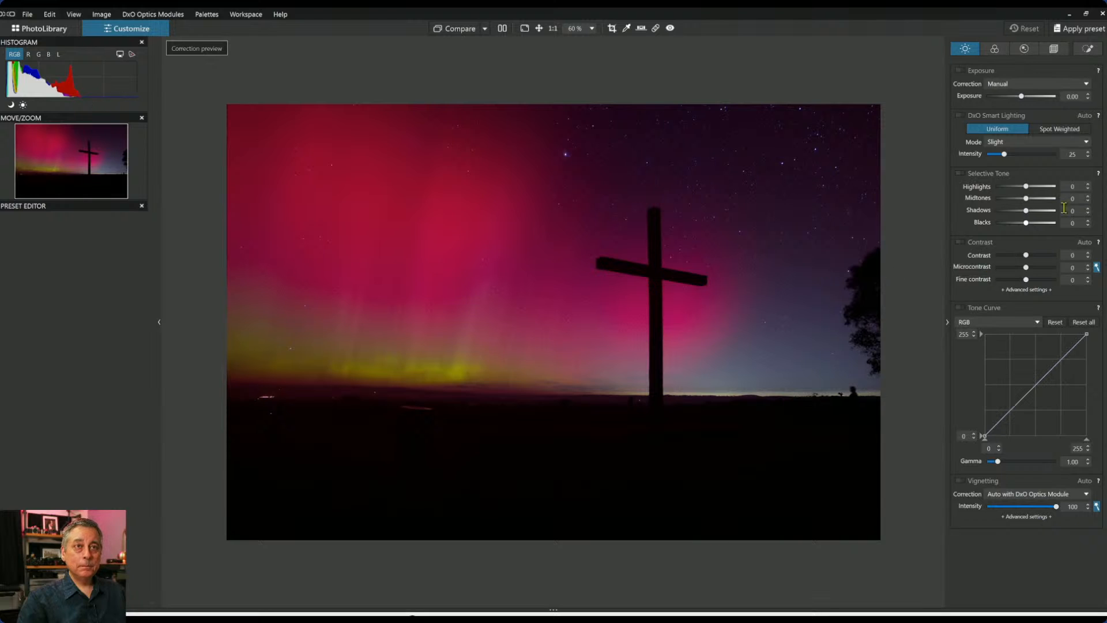
left_click(29, 29)
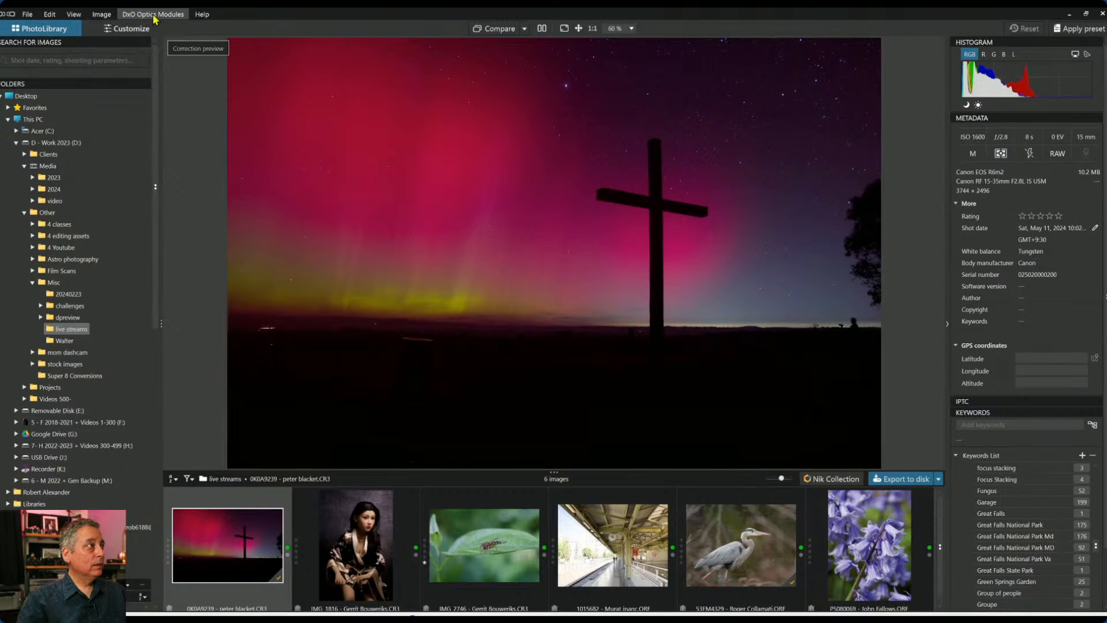
left_click(130, 28)
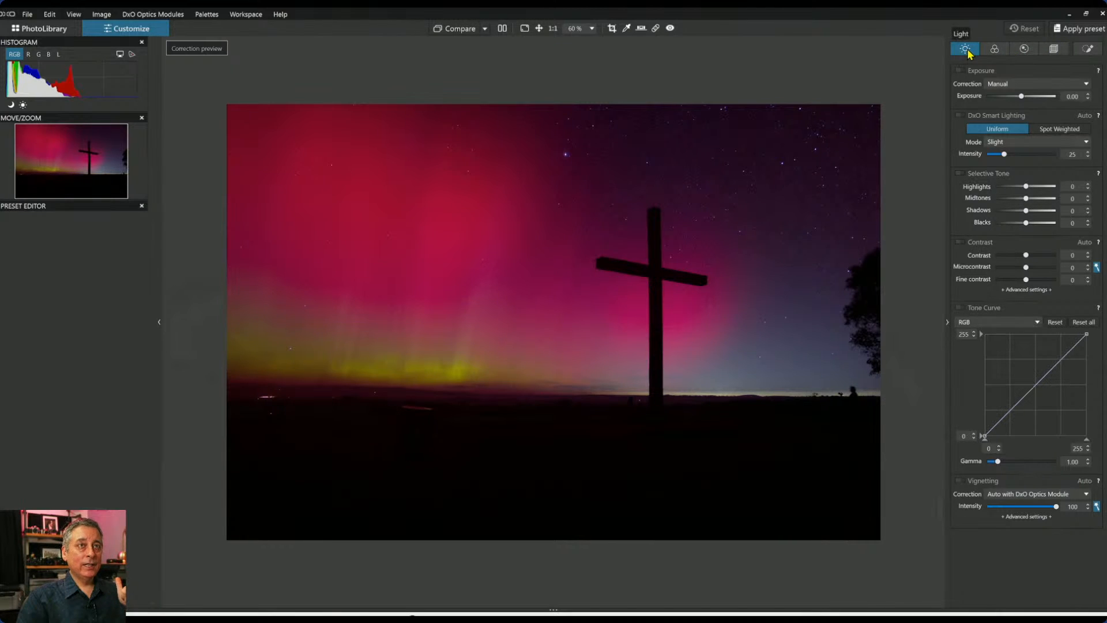
Look through the color, detail, geometry and local adjustment tools for the aurora photo, and return to the light tools.
left_click(992, 52)
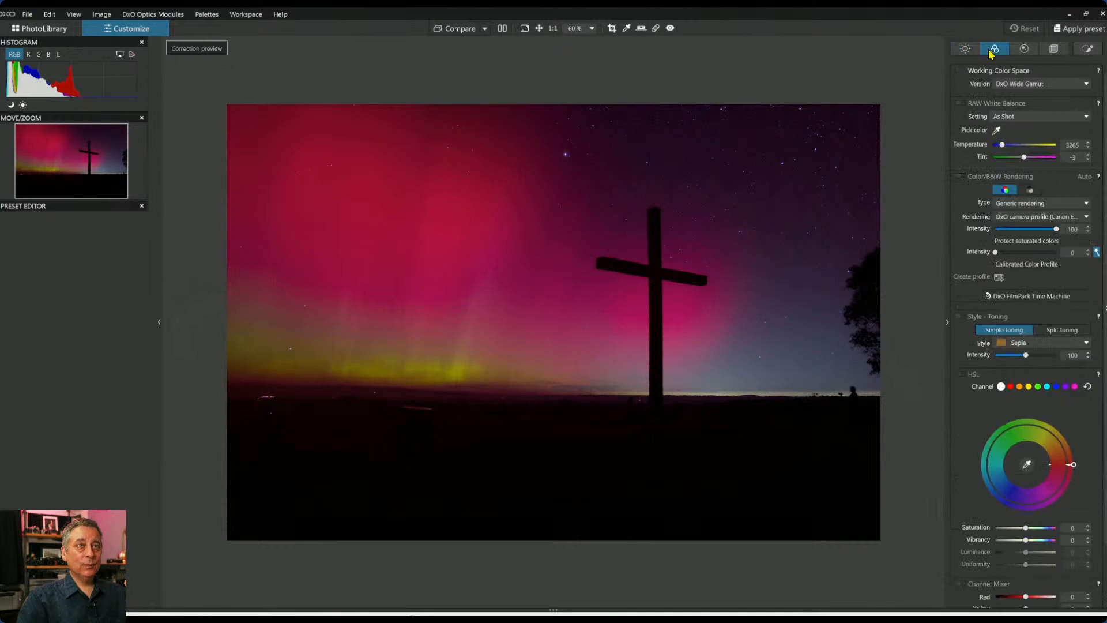
left_click(1025, 52)
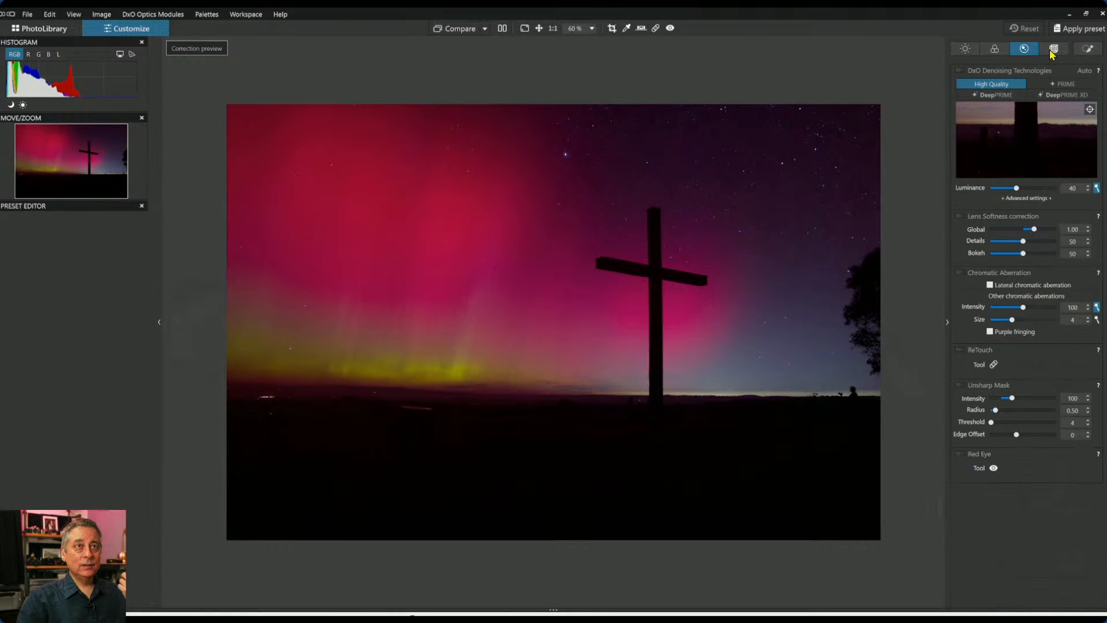
left_click(1053, 51)
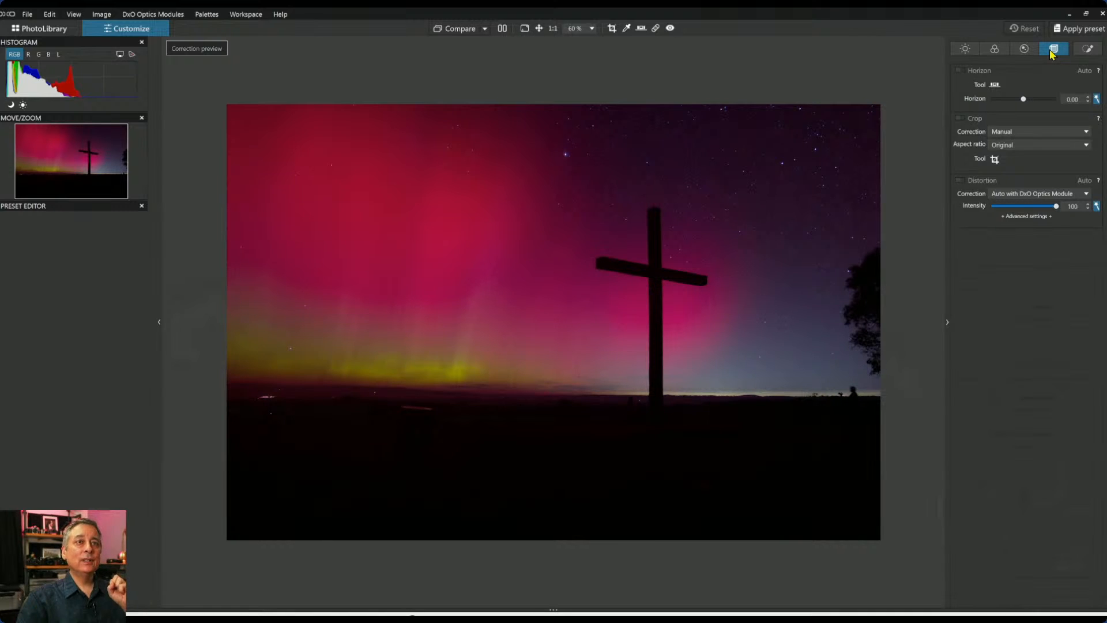
left_click(1087, 49)
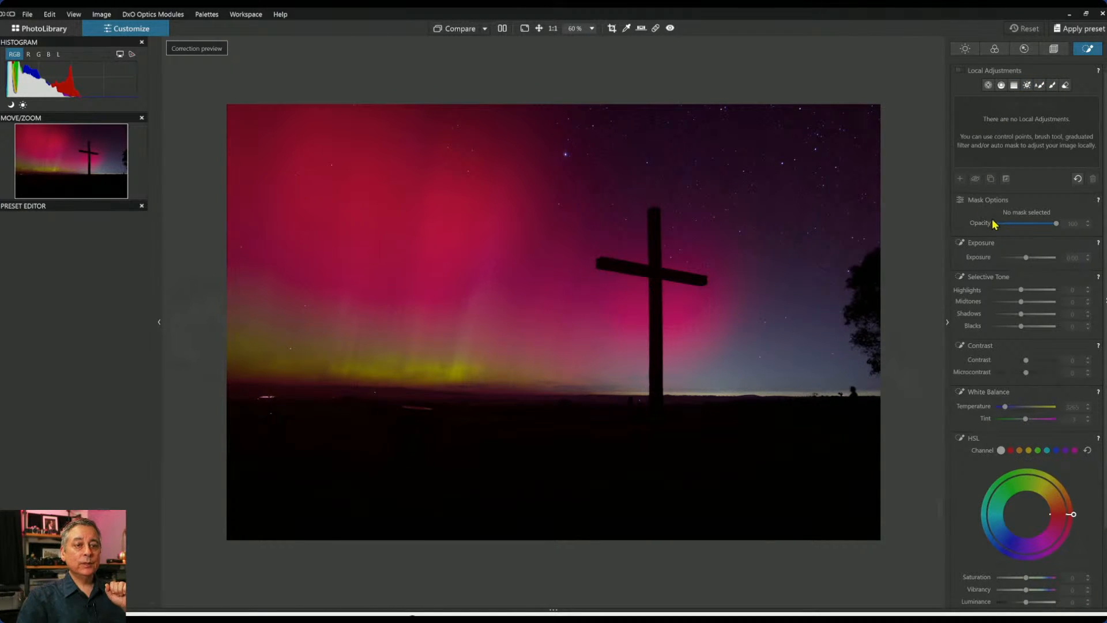
left_click(966, 49)
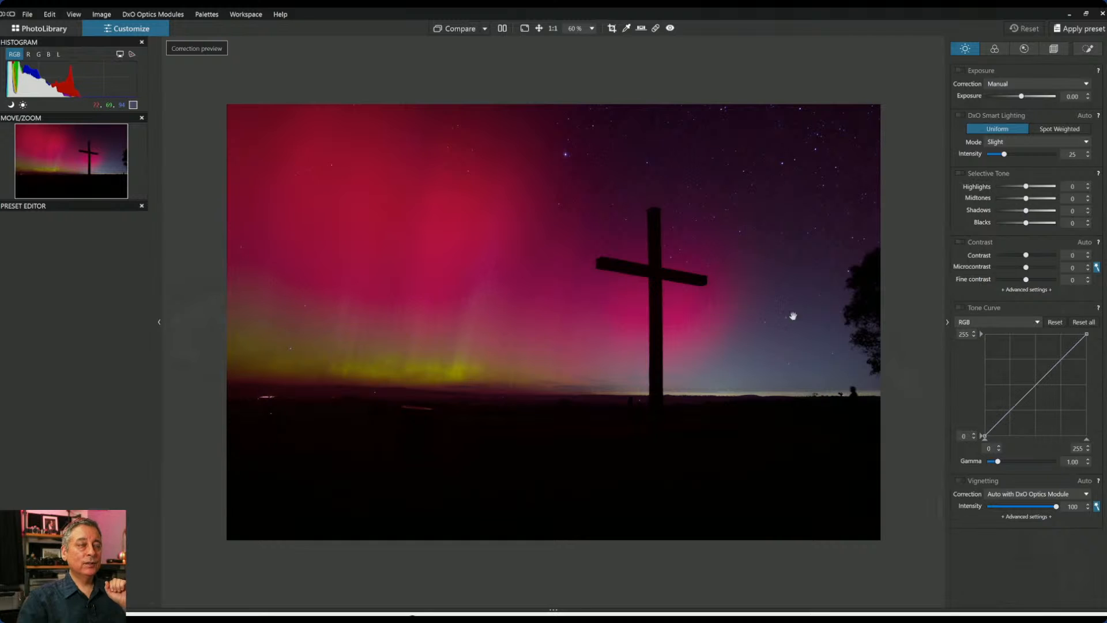
Apply the 000 Rob Default preset to the aurora photo, and inspect the stars beside the cross at 300% zoom.
left_click(1086, 36)
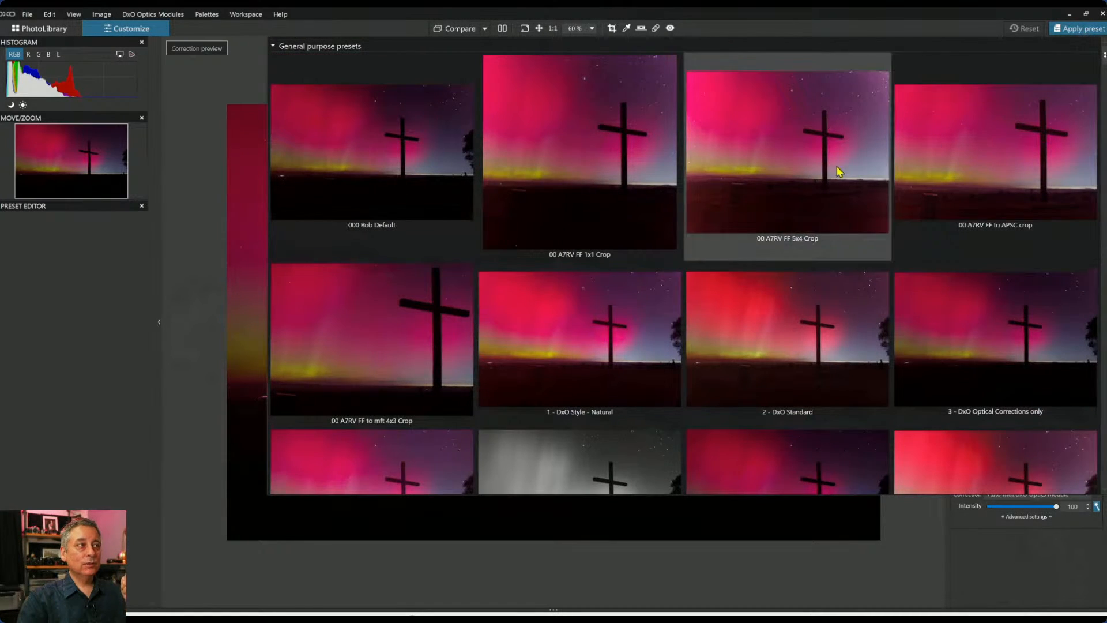
left_click(420, 196)
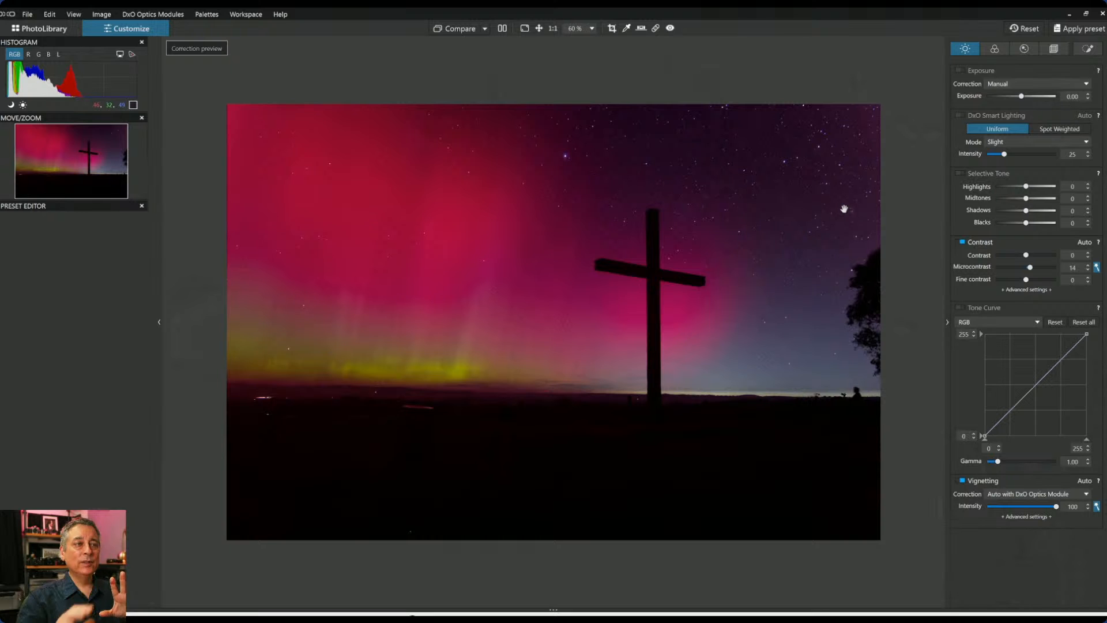
scroll(845, 209, "up", 5)
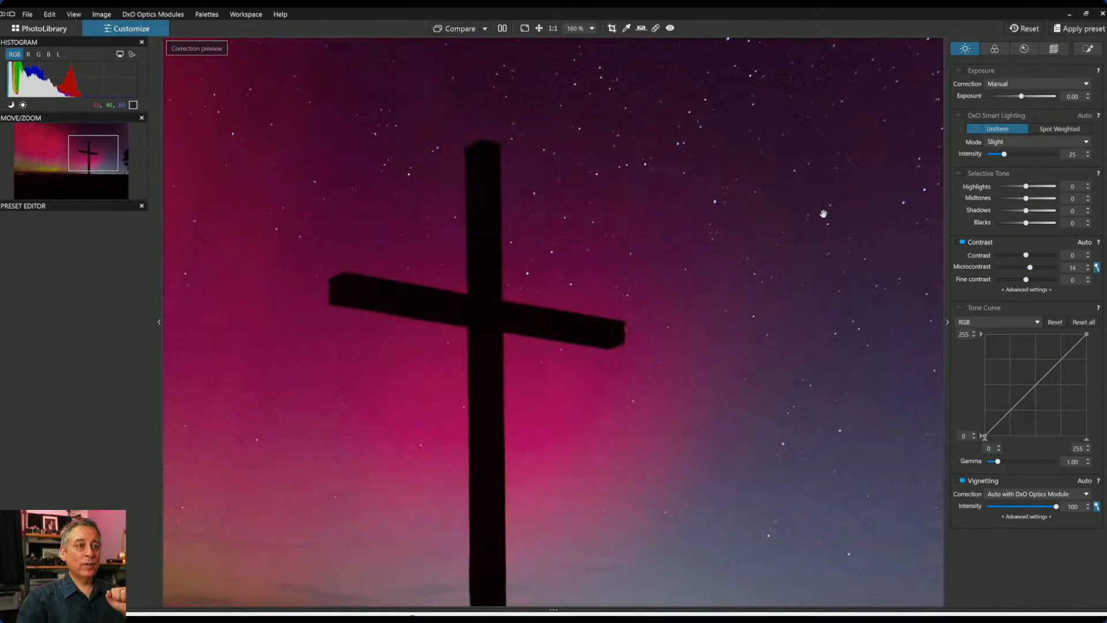
scroll(823, 213, "up", 3)
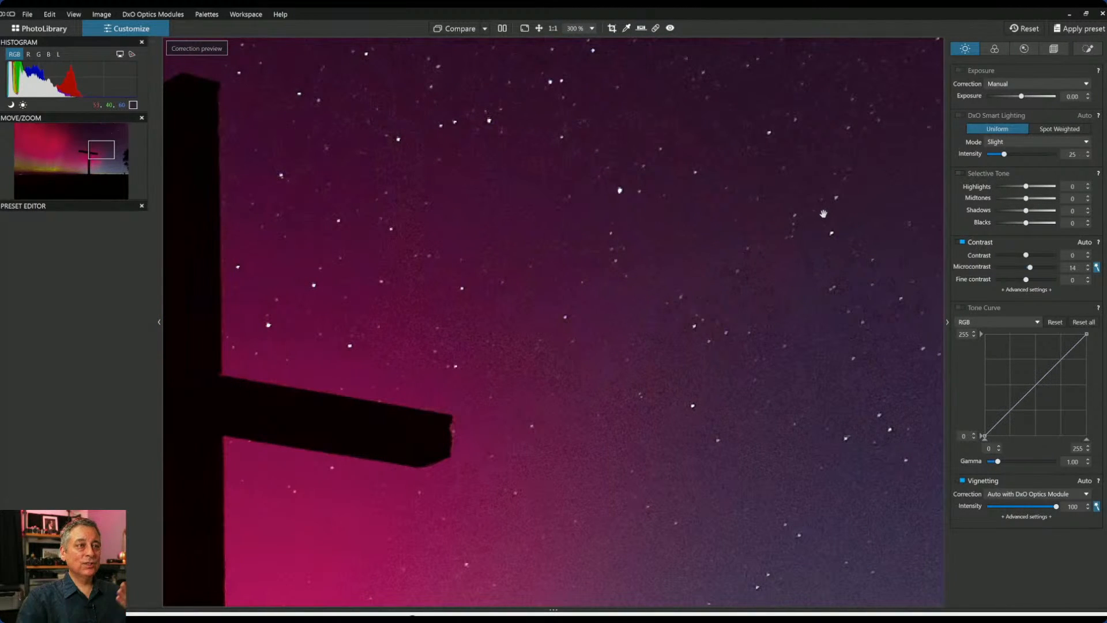
left_click_drag(823, 214, 703, 229)
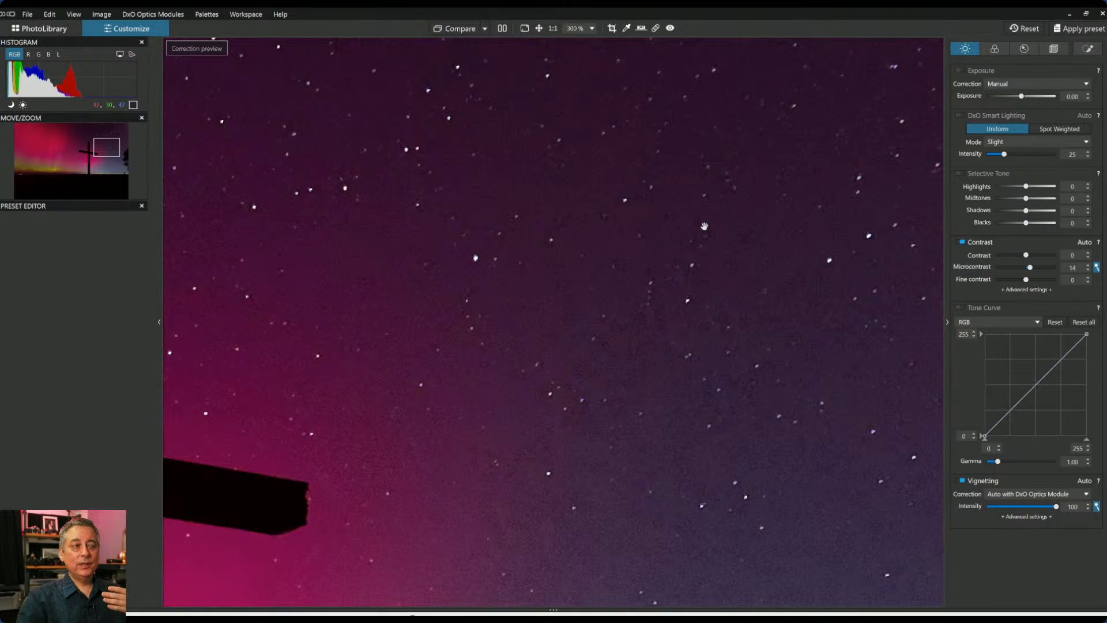
key("ctrl+0")
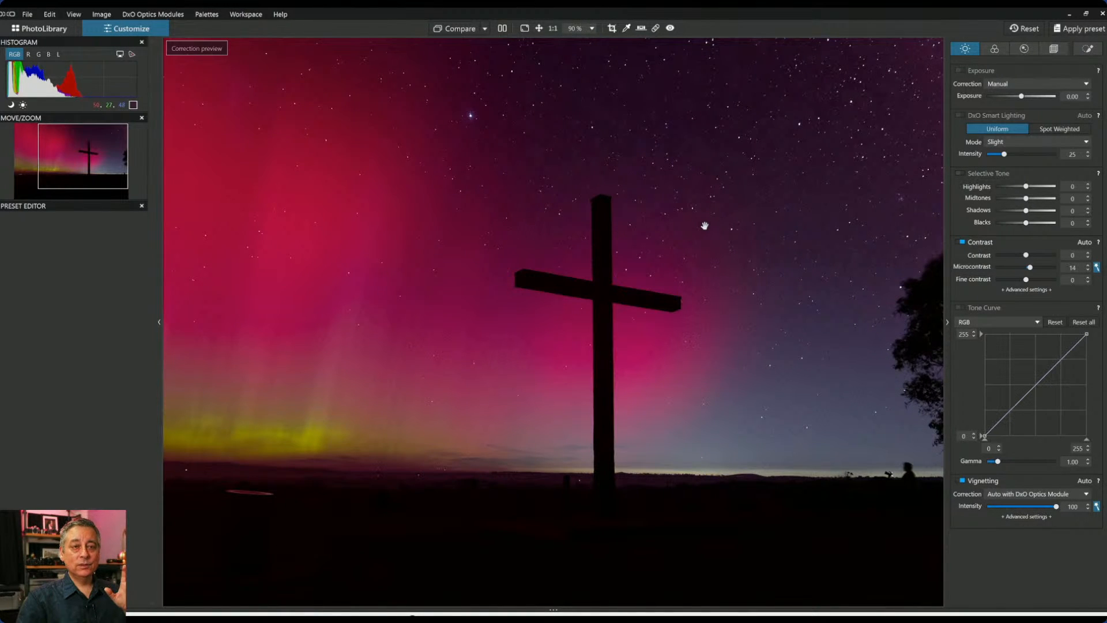
scroll(705, 225, "down", 3)
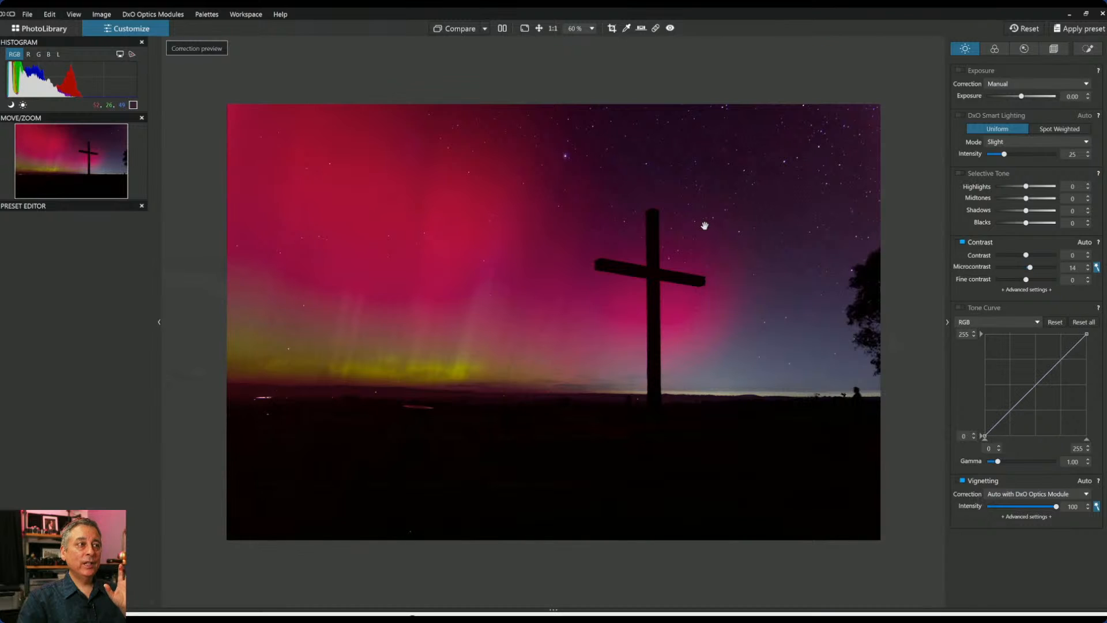
Move the denoising preview area to the starry sky beside the upper part of the cross.
left_click(1023, 51)
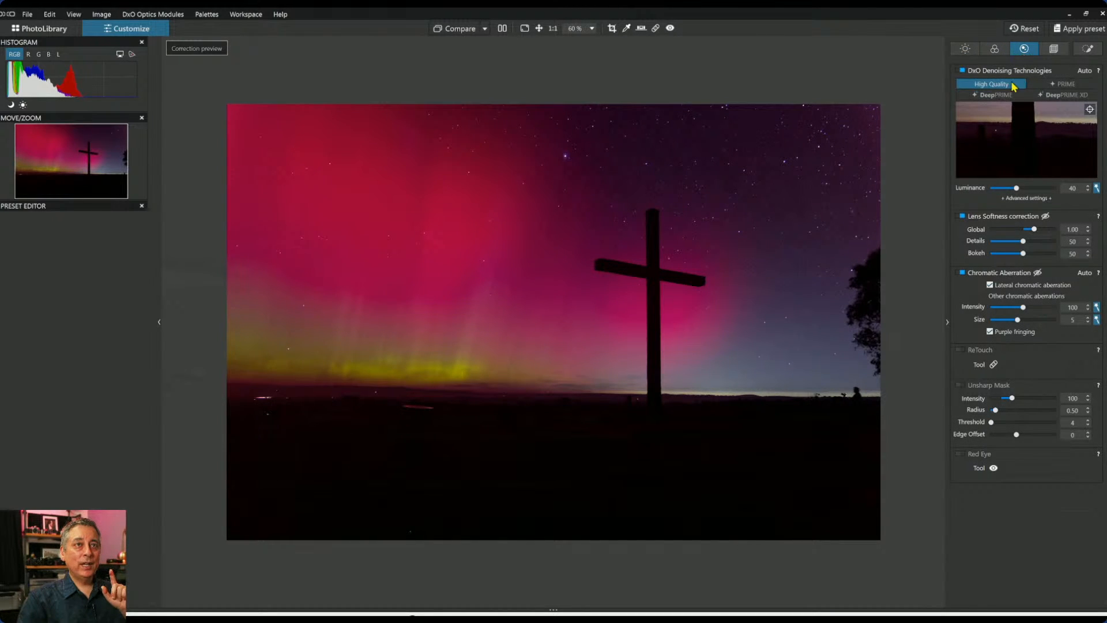
left_click(1090, 109)
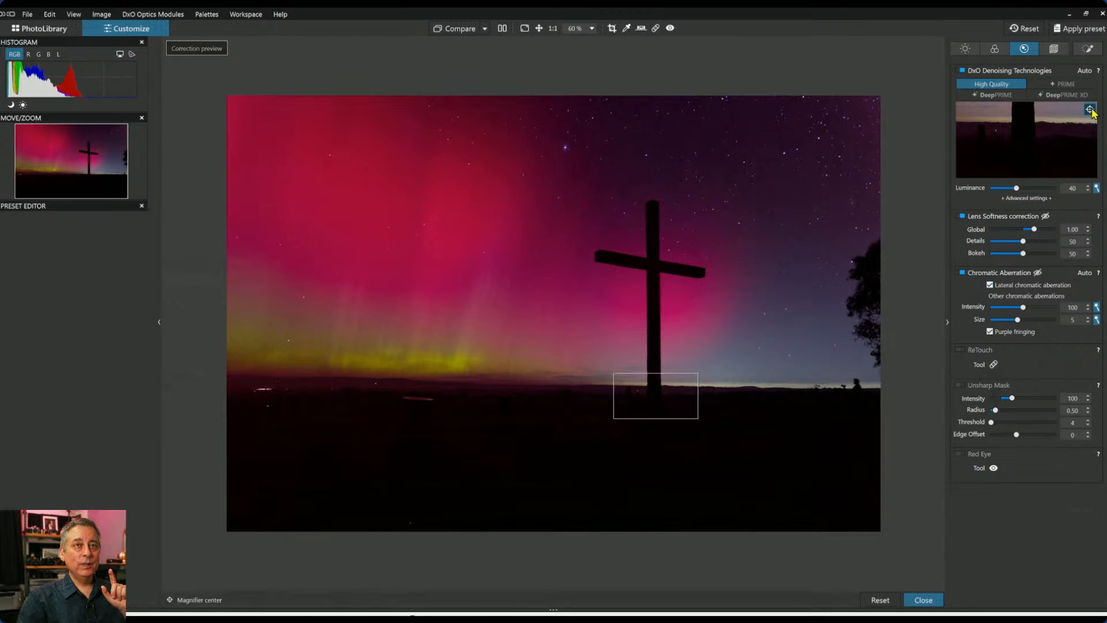
left_click(709, 239)
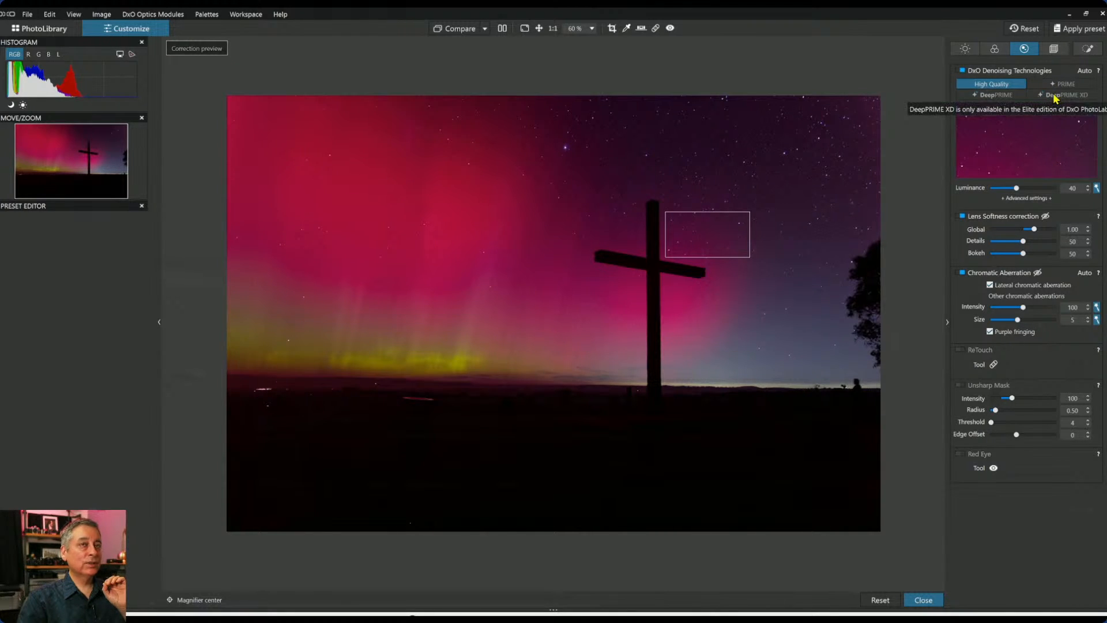
left_click(1090, 109)
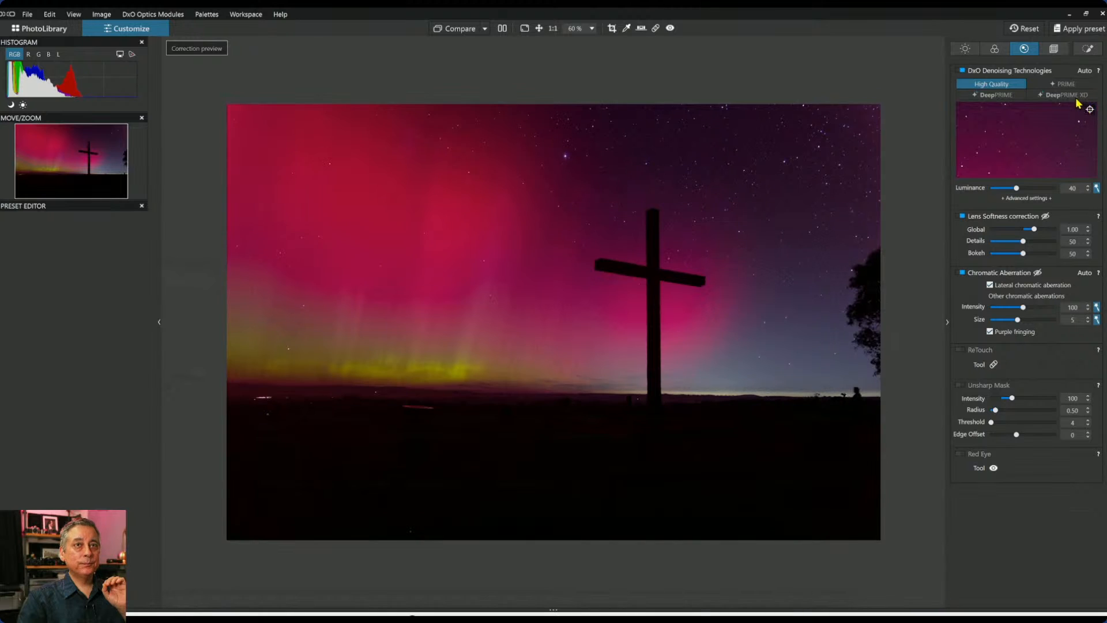
scroll(667, 296, "up", 1)
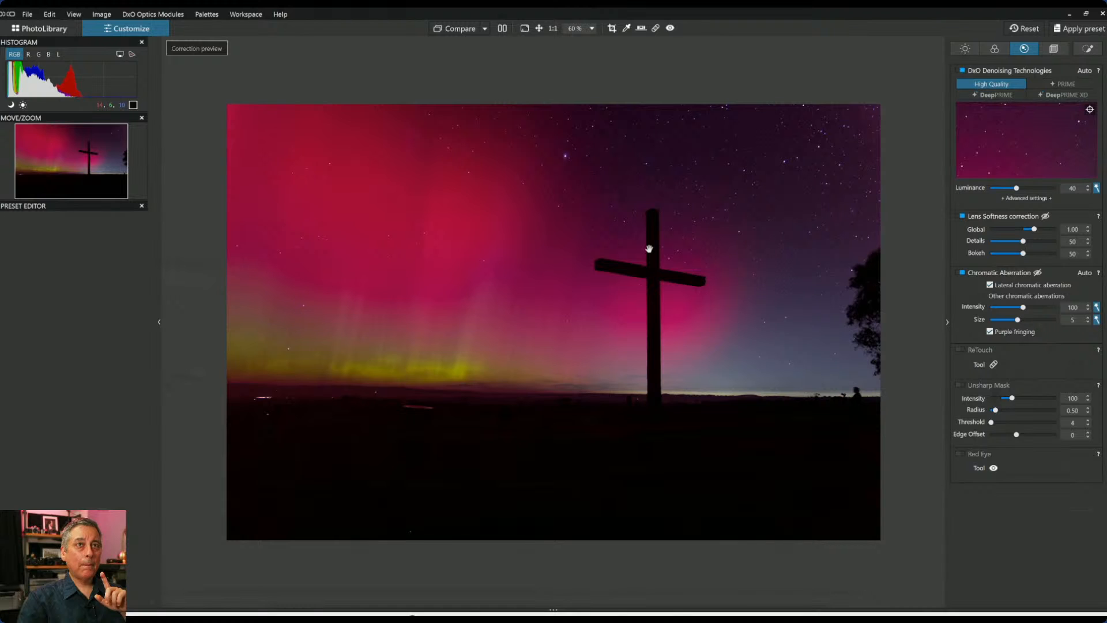
Open the portrait in the floral kimono for editing in Customize, and switch DxO Denoising Technologies on and off.
left_click(45, 32)
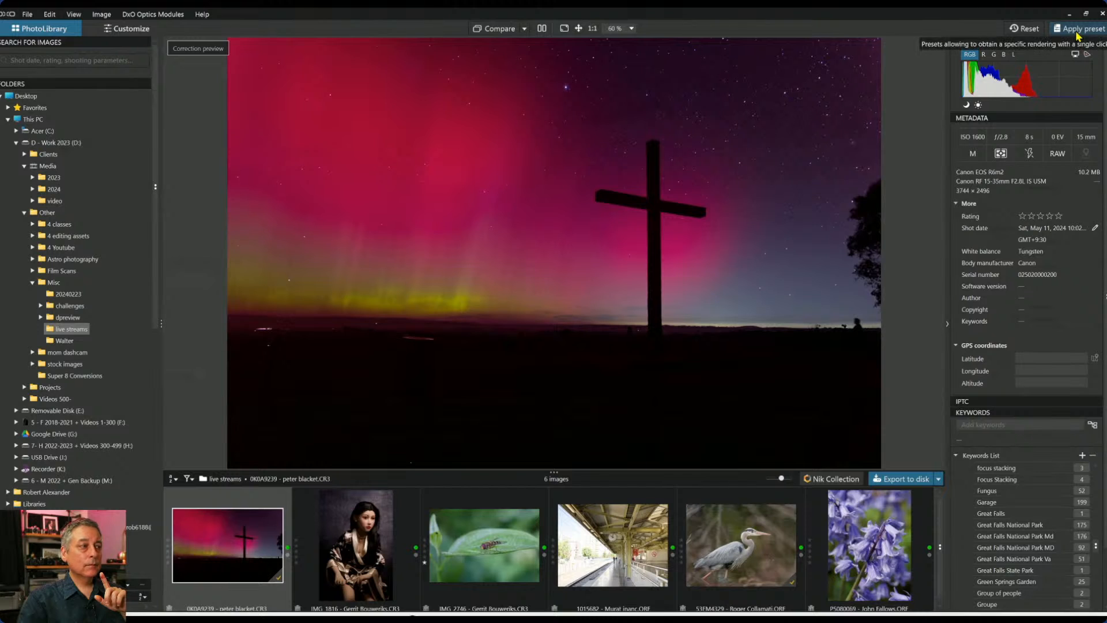
left_click(356, 543)
double_click(356, 542)
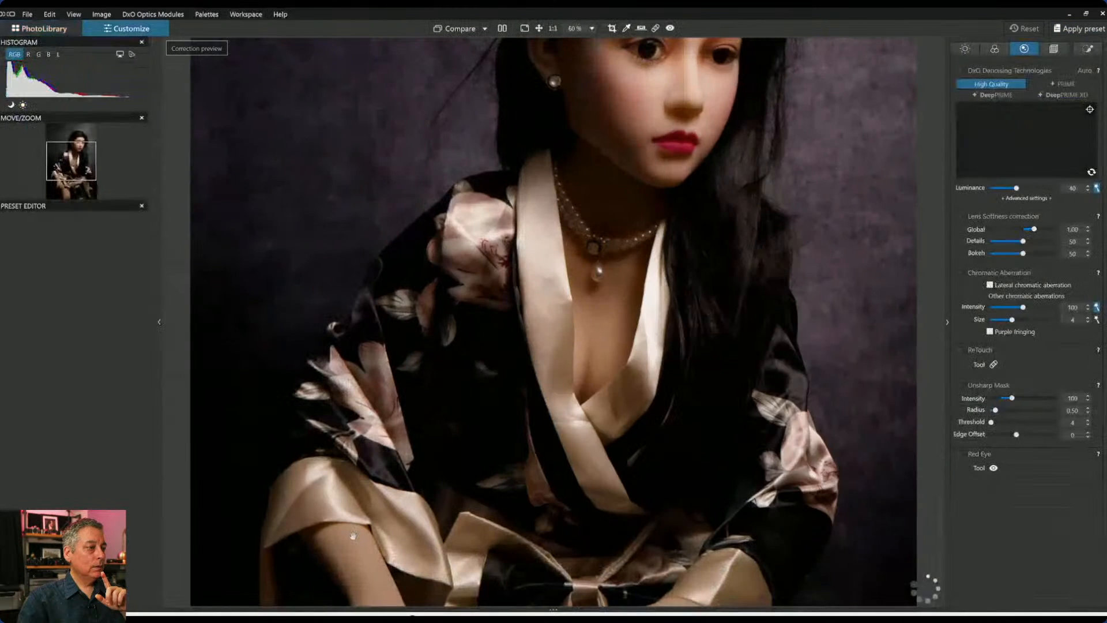
left_click(961, 70)
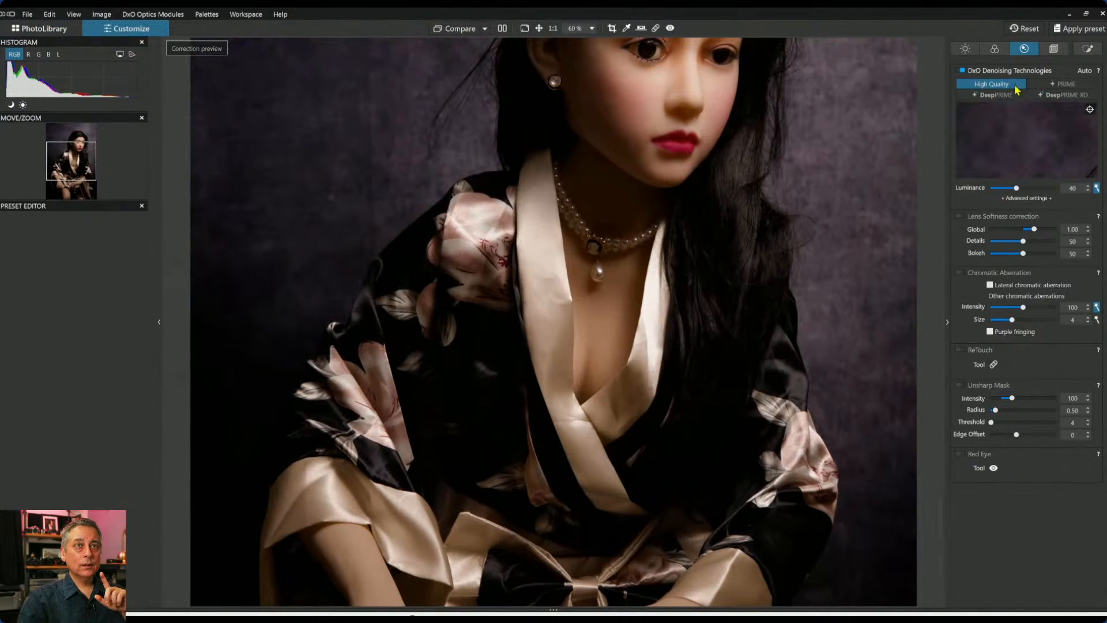
left_click(961, 71)
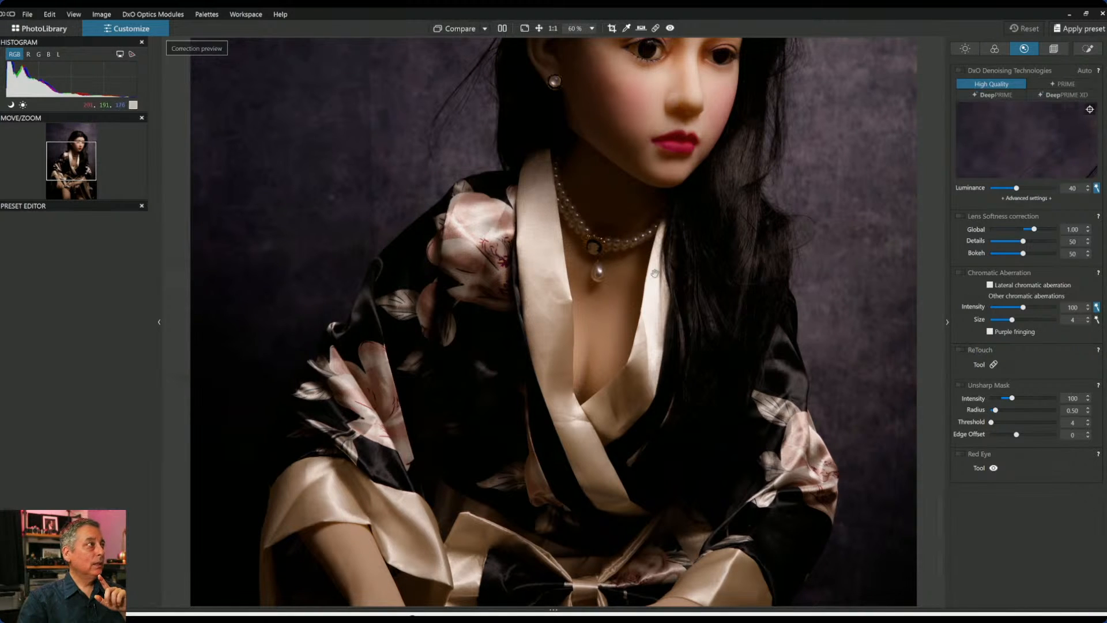
Return to the PhotoLibrary, reopen the portrait in Customize, and check the DxO PhotoLab version information.
left_click(61, 39)
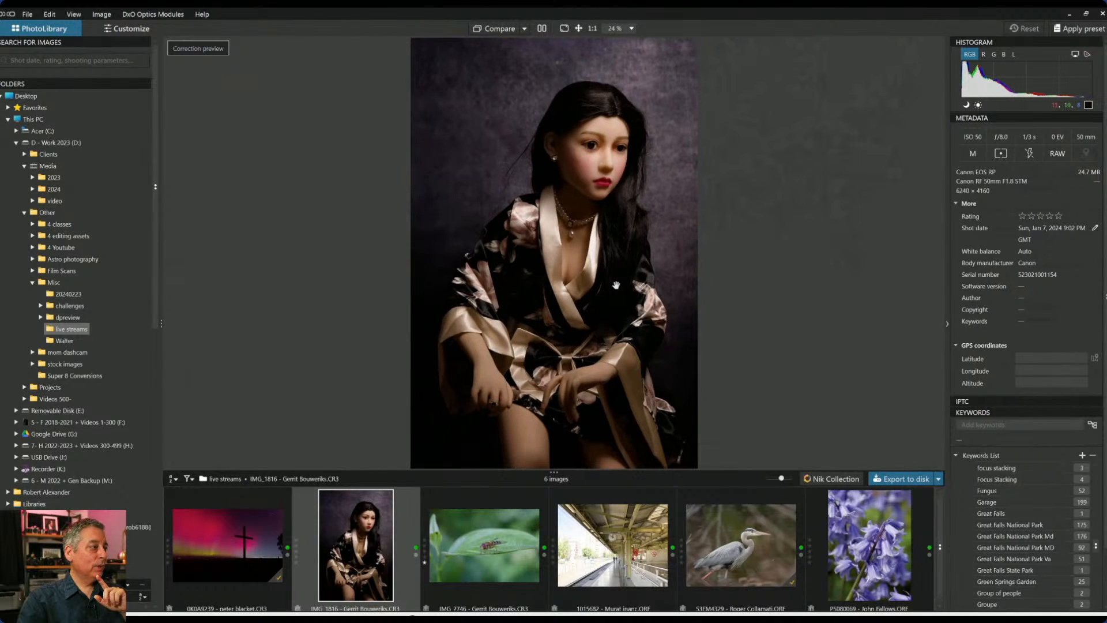
left_click(144, 29)
left_click(280, 15)
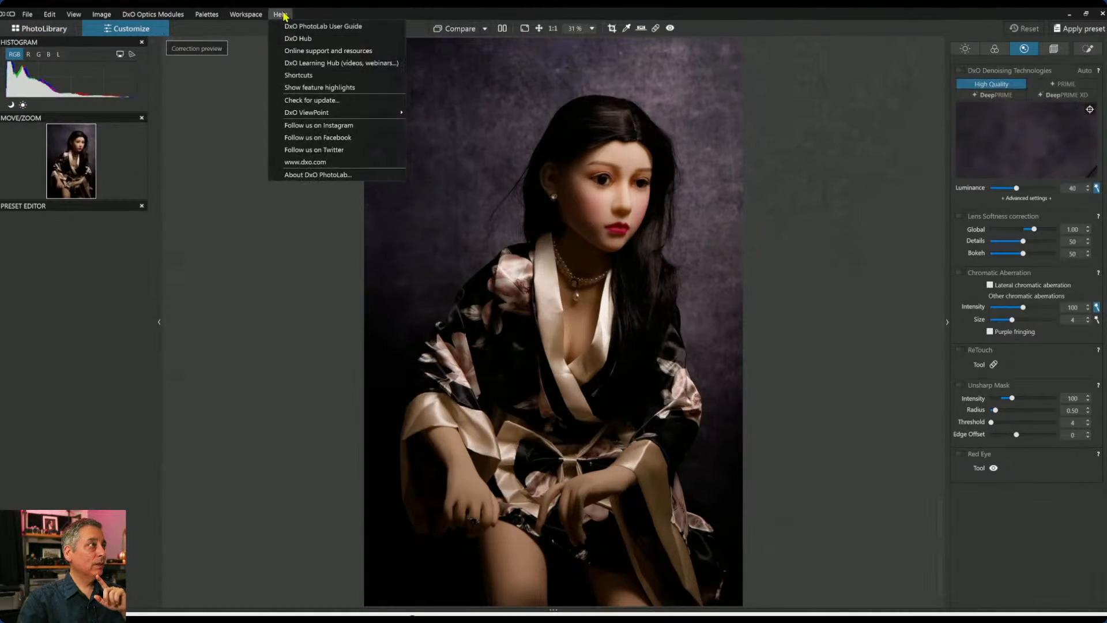
left_click(302, 174)
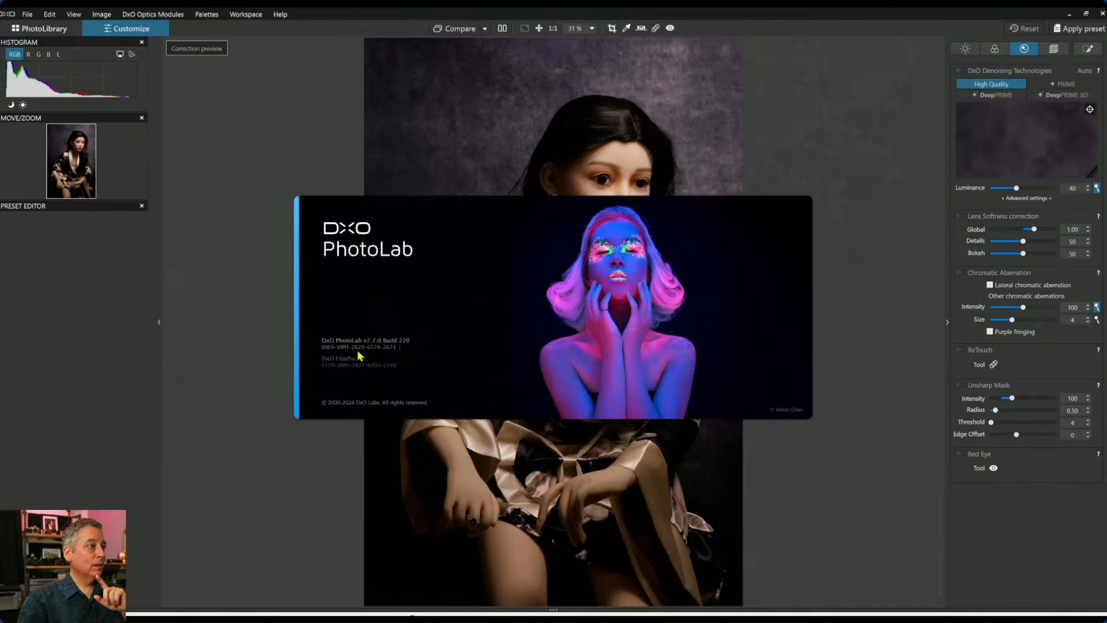
left_click(890, 422)
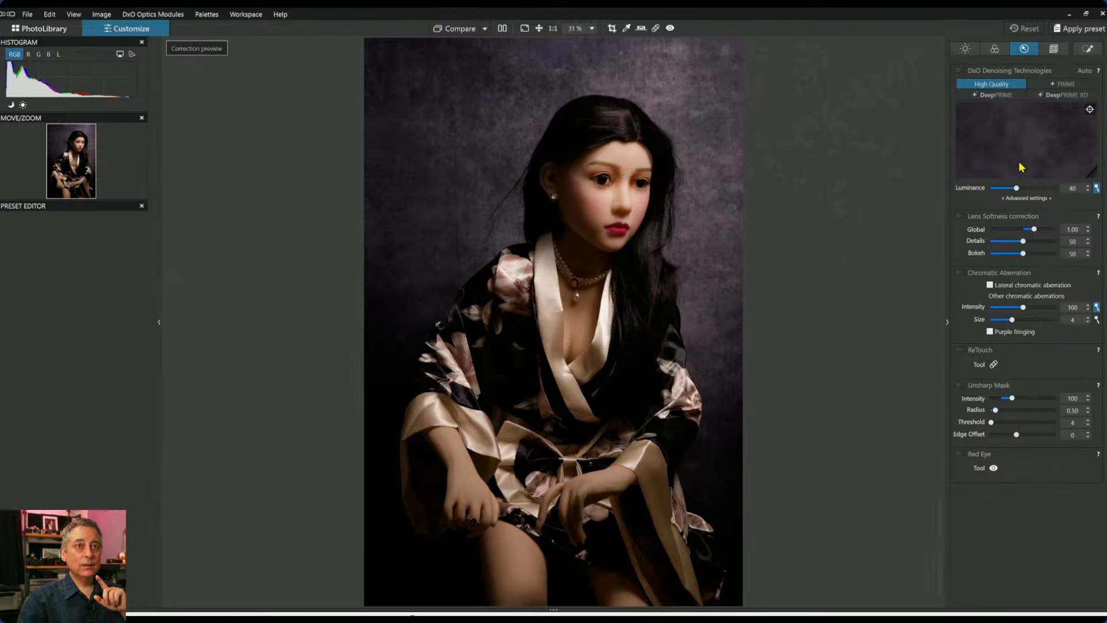
Enable DxO Denoising Technologies on the kimono portrait, and return to the PhotoLibrary.
left_click(961, 71)
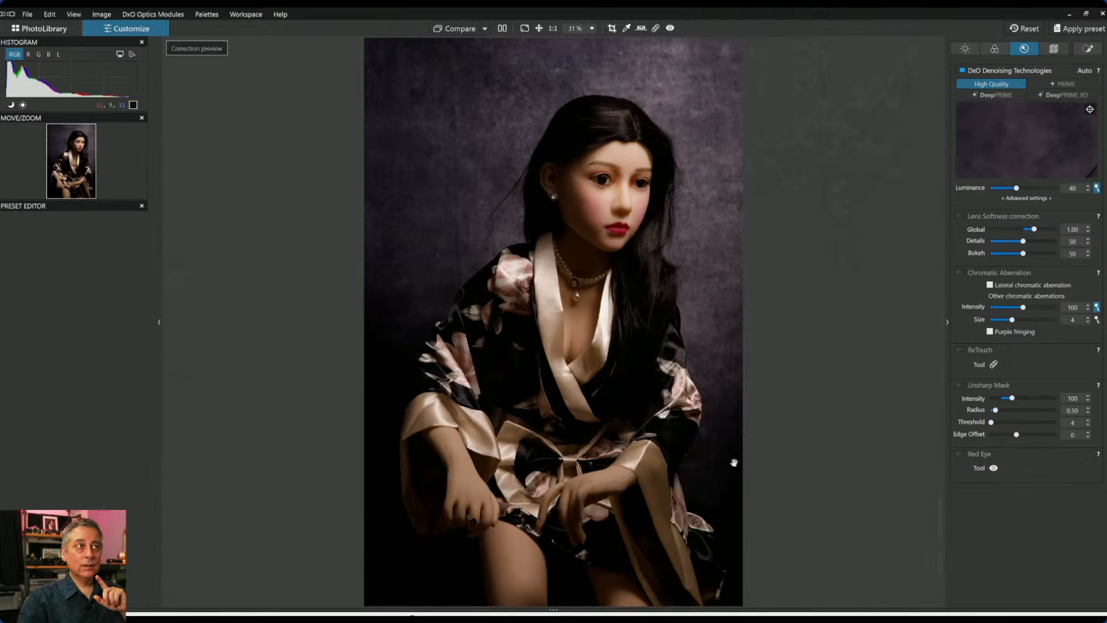
left_click(35, 28)
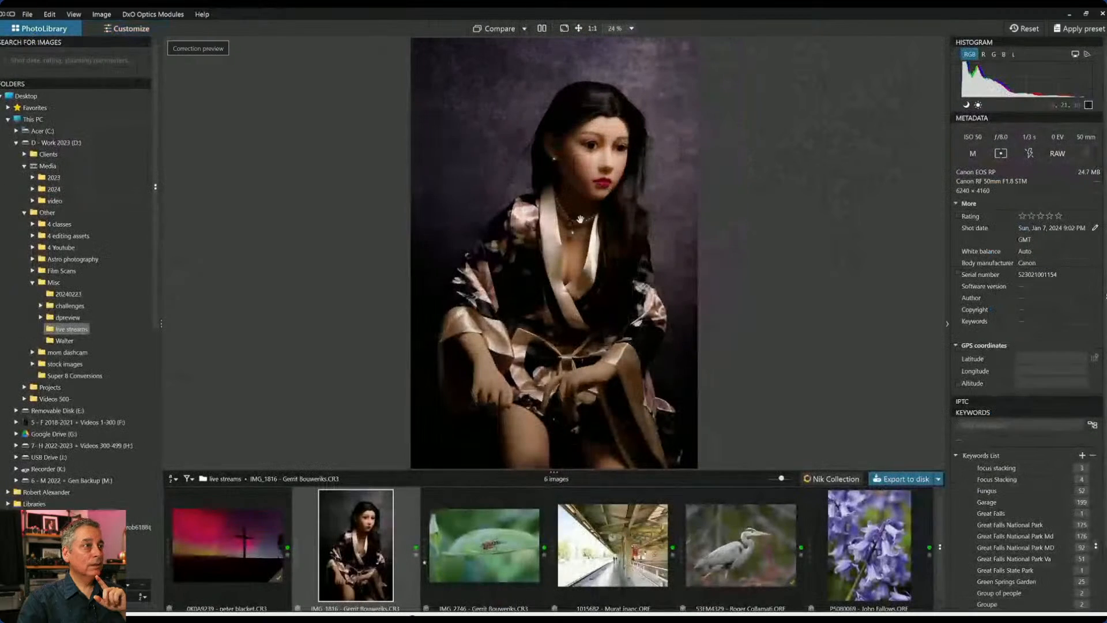
Select the photo of the hoverfly on the leaf, and collapse the histogram.
left_click(468, 572)
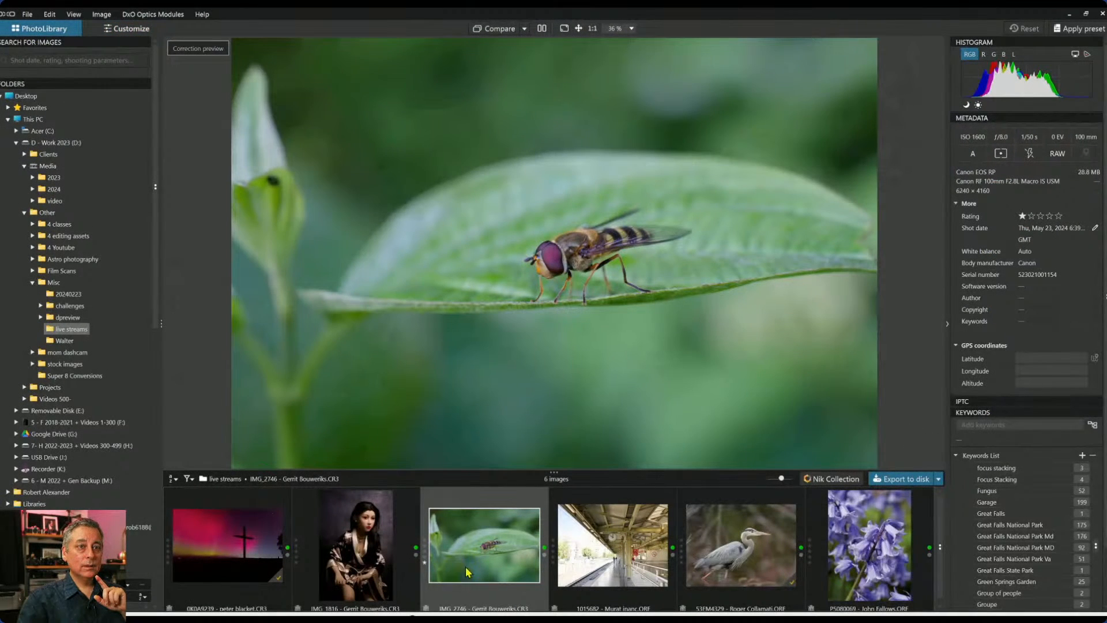
left_click(1045, 45)
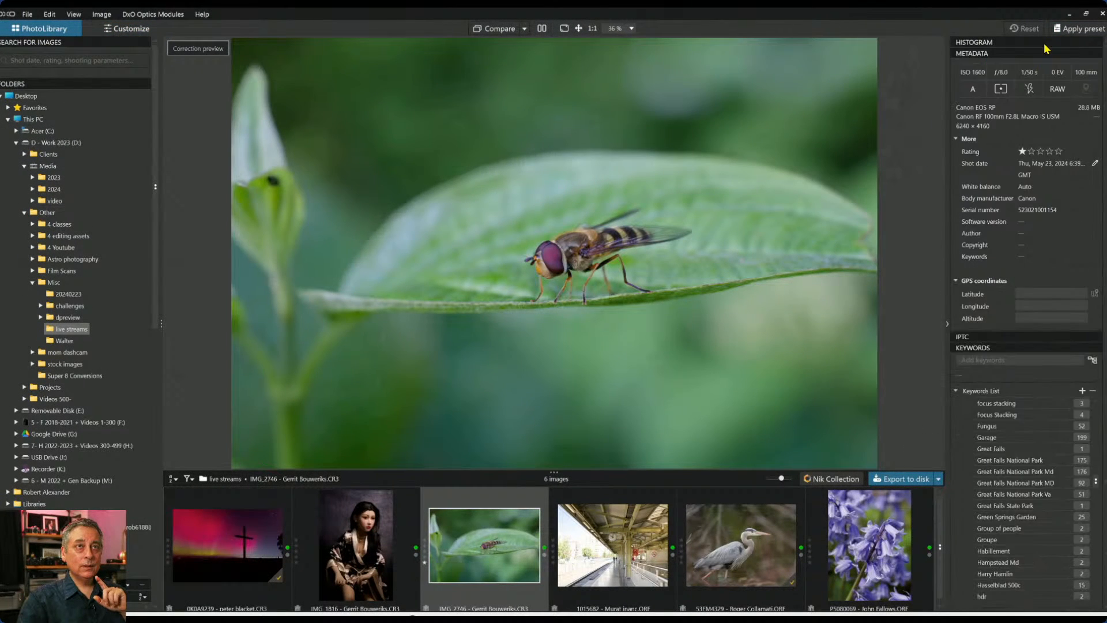
Expand the histogram, and view the heron photo in Customize before returning to the PhotoLibrary.
left_click(1045, 45)
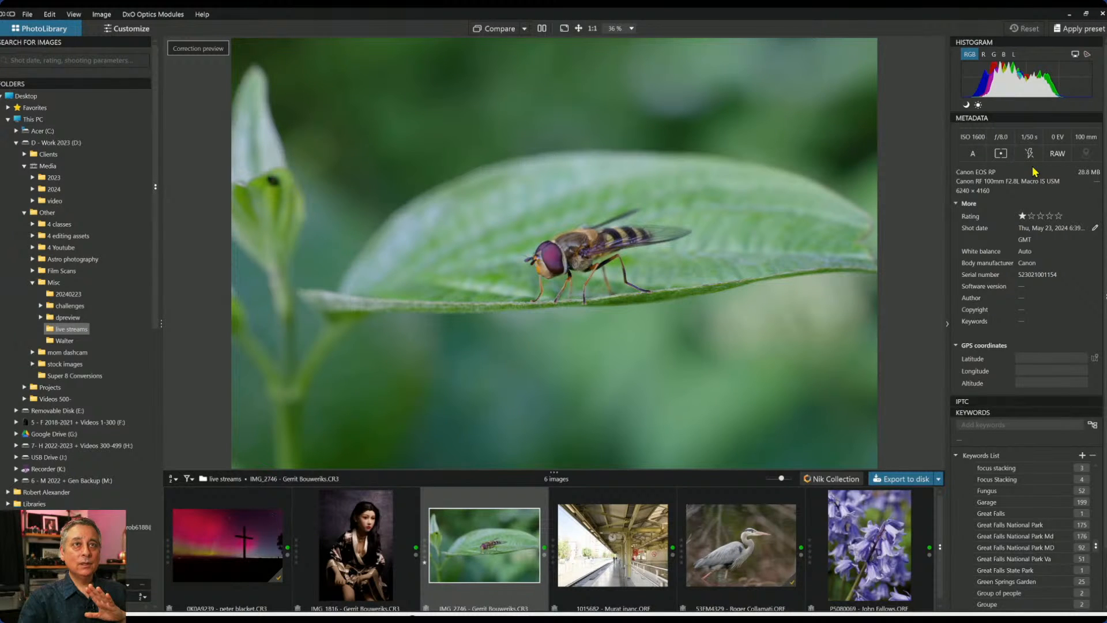
double_click(741, 545)
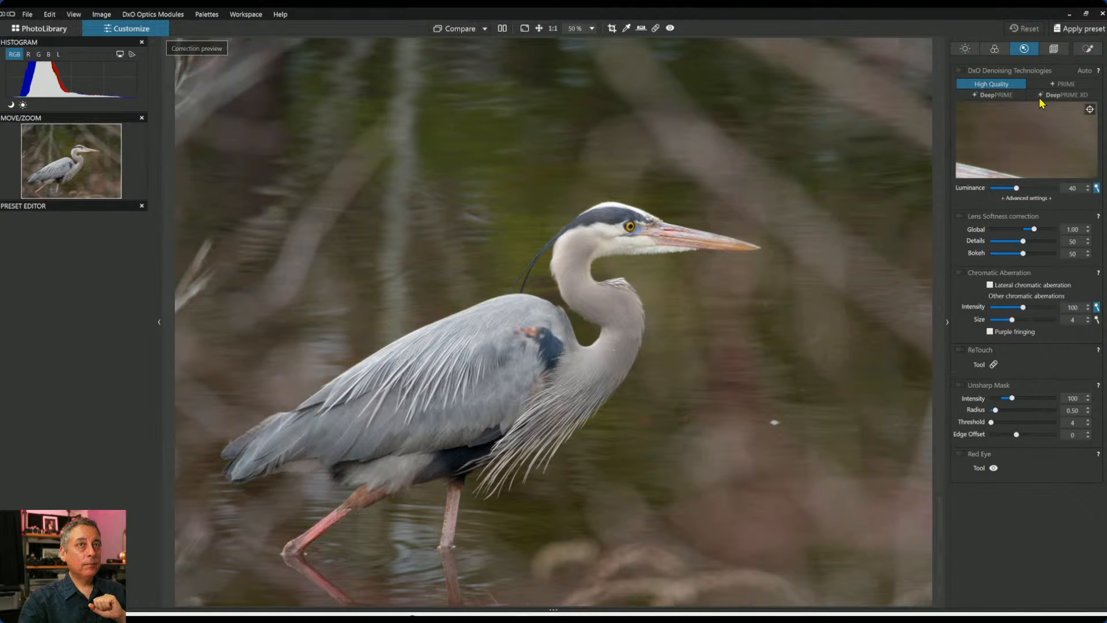
left_click(52, 32)
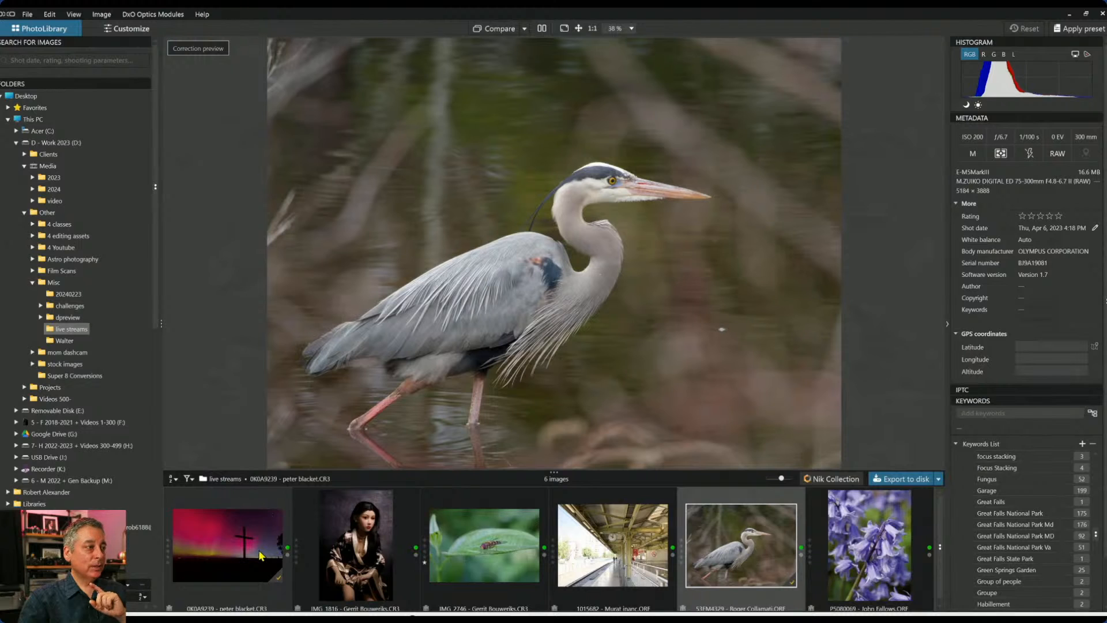
Select the aurora photo with the cross, and look over its IPTC contact and content fields.
left_click(259, 554)
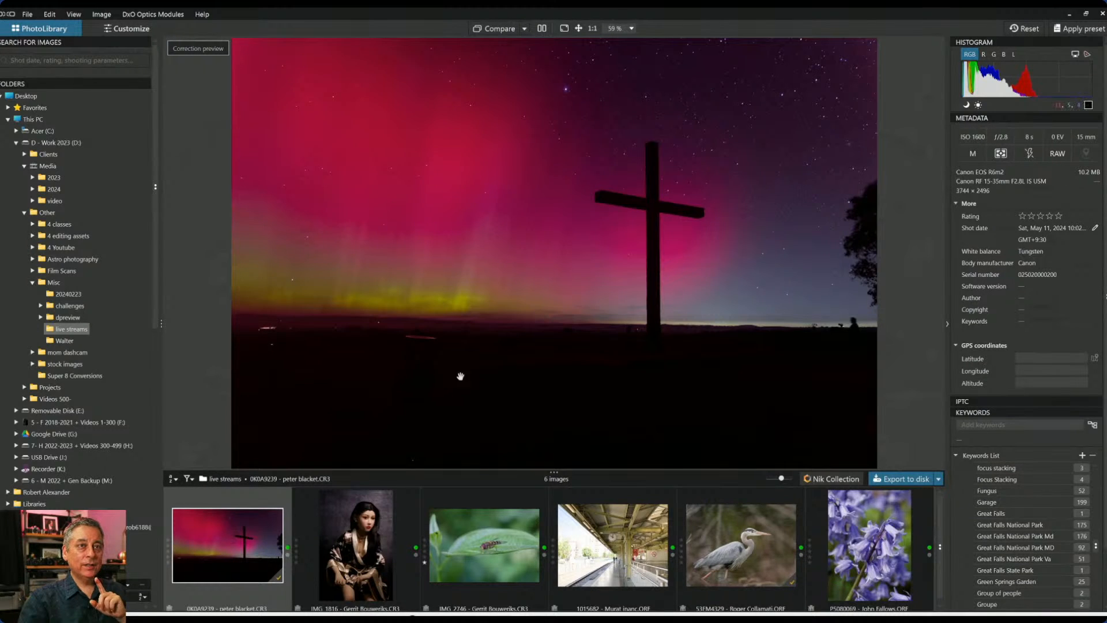
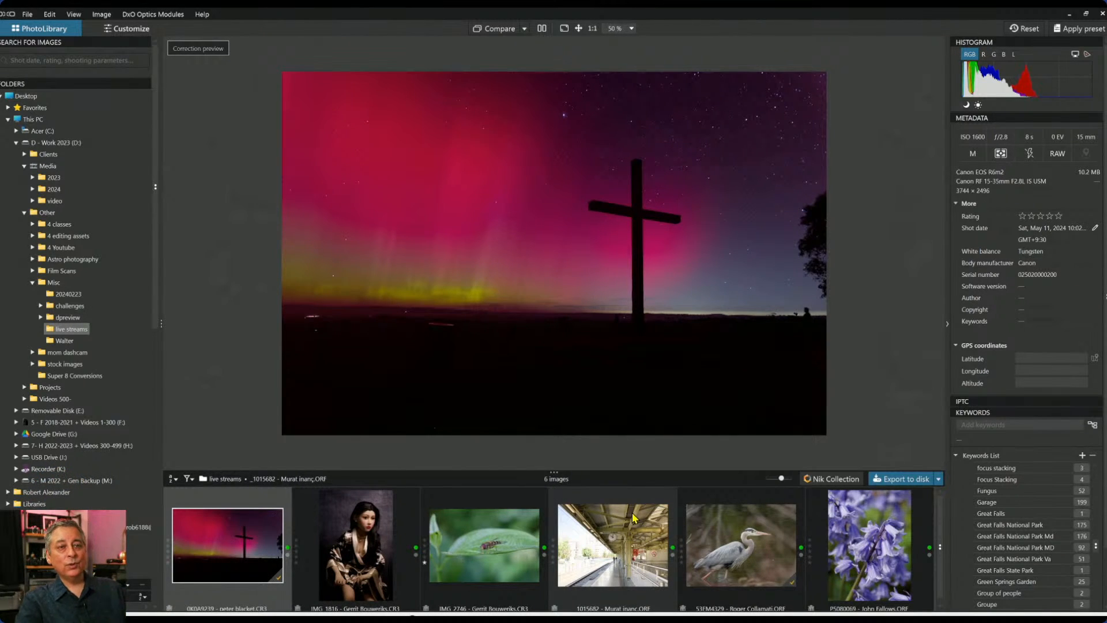
left_click(1009, 401)
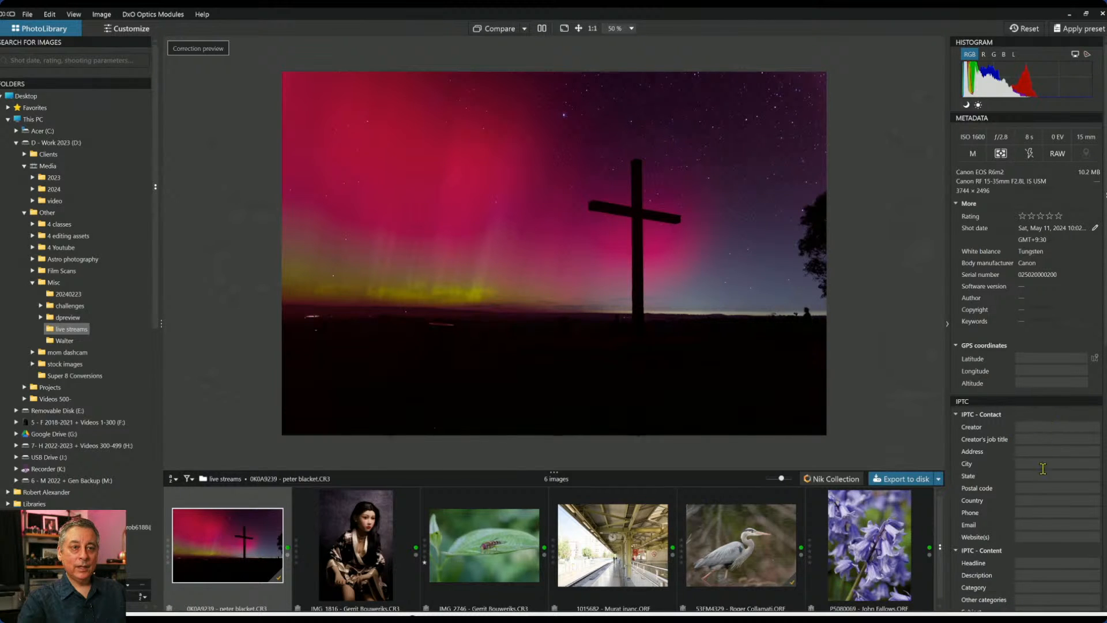
left_click(989, 402)
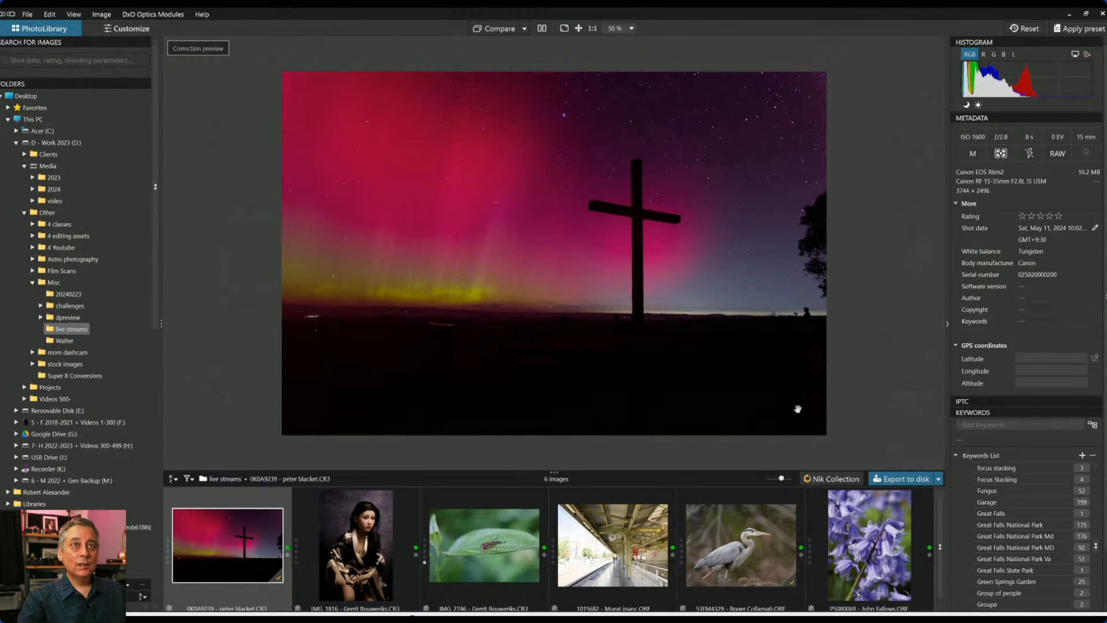
Open the aurora photo in Customize, switching briefly back to the PhotoLibrary to compare the workspaces.
double_click(245, 528)
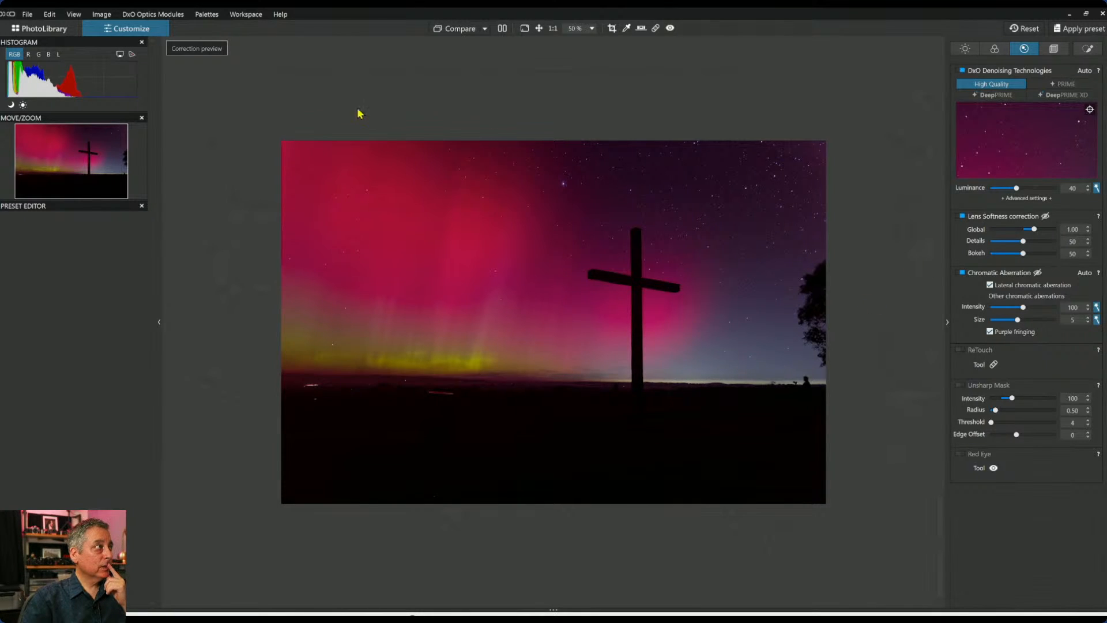
left_click(65, 34)
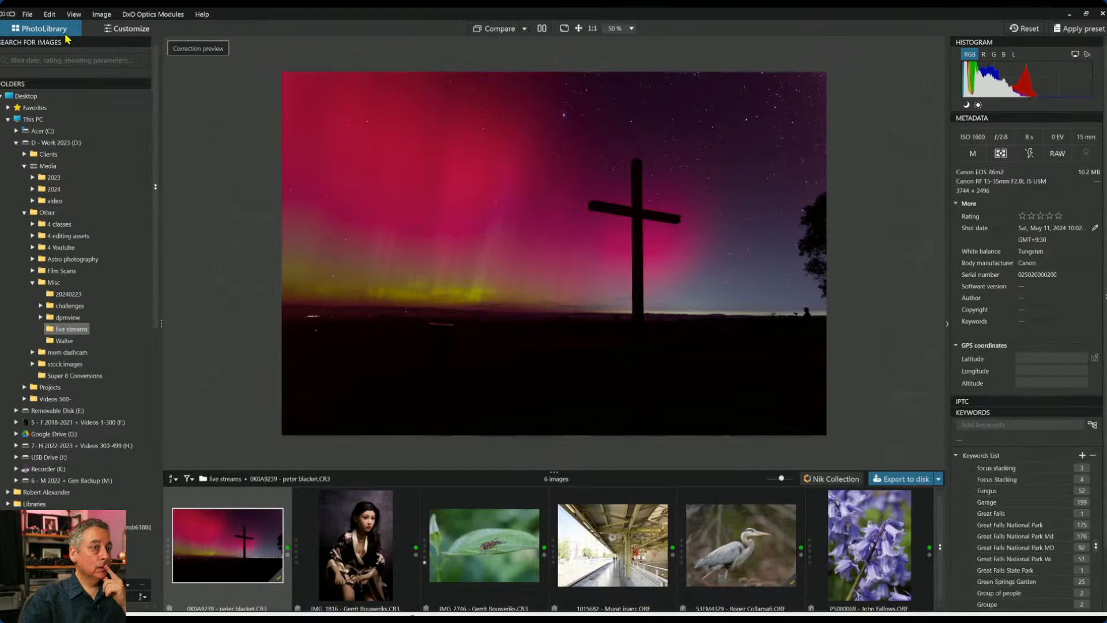
left_click(126, 28)
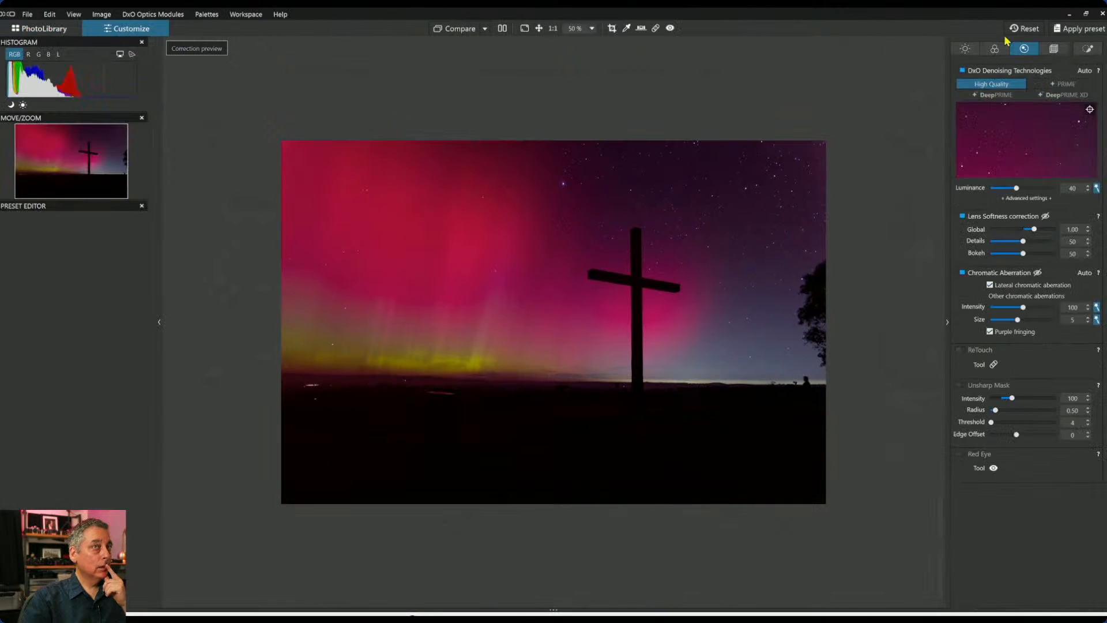
Try a local adjustment control point in the starry sky, delete it, and switch Local Adjustments off.
left_click(1093, 53)
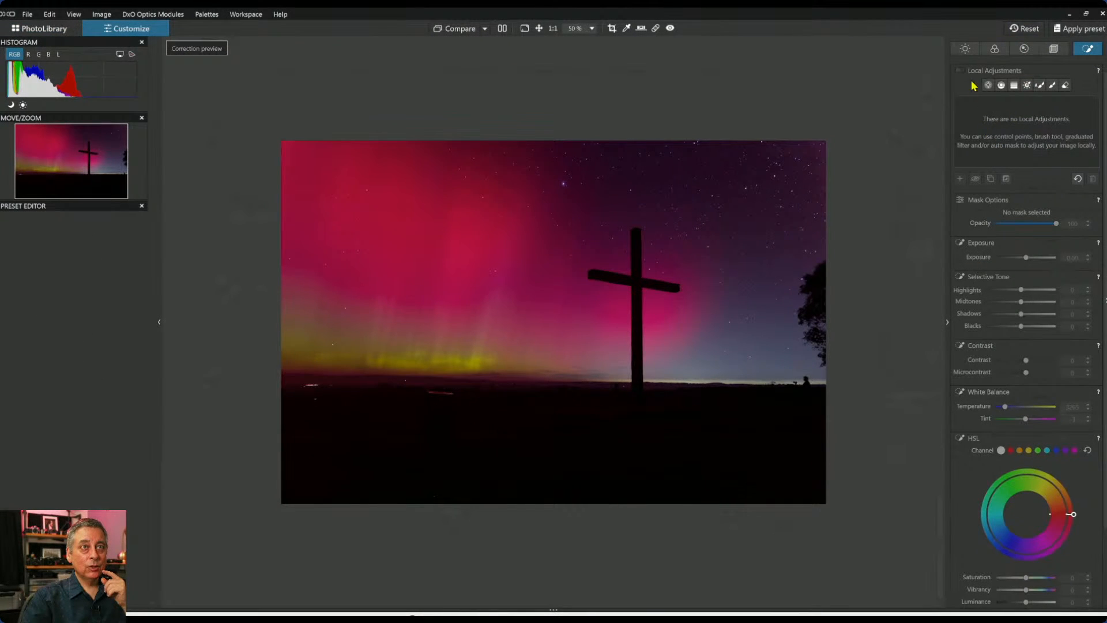
left_click(988, 87)
left_click(730, 168)
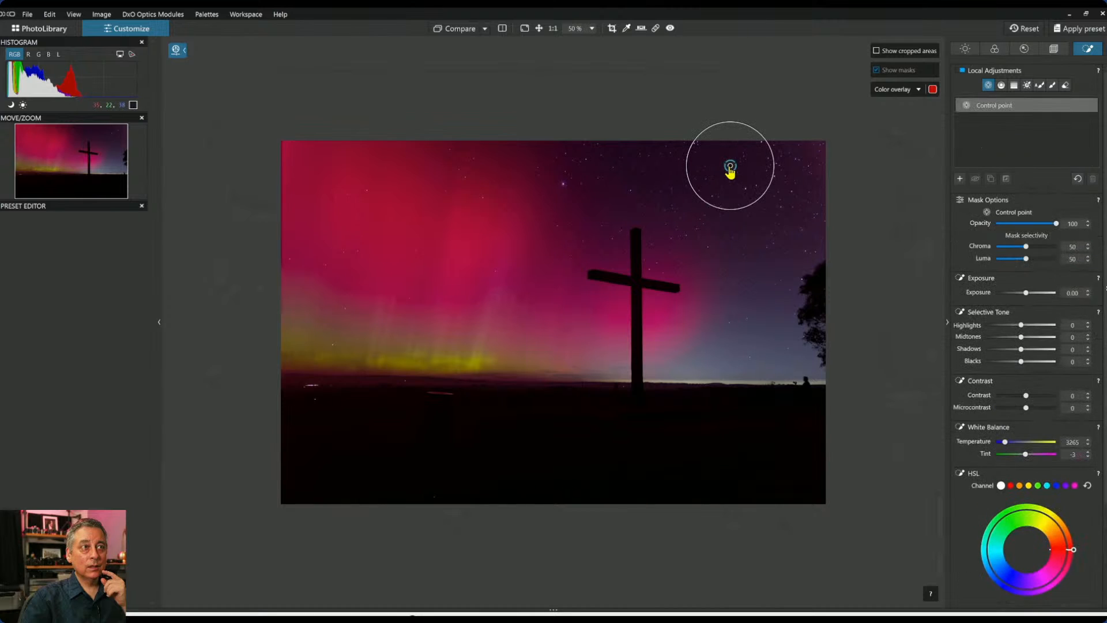
key("Delete")
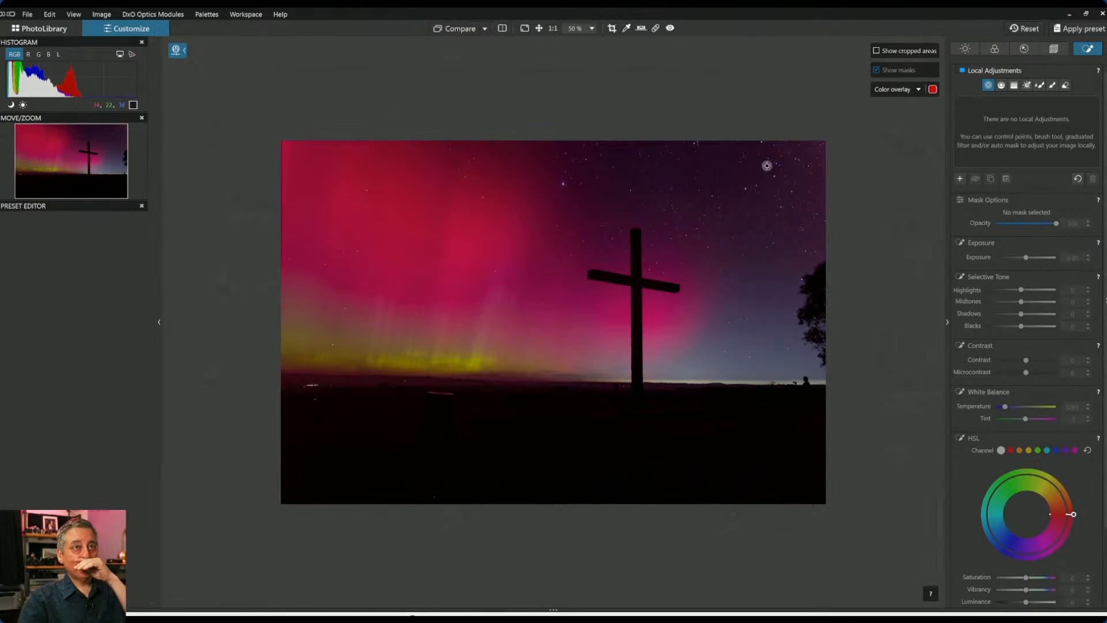
left_click(963, 71)
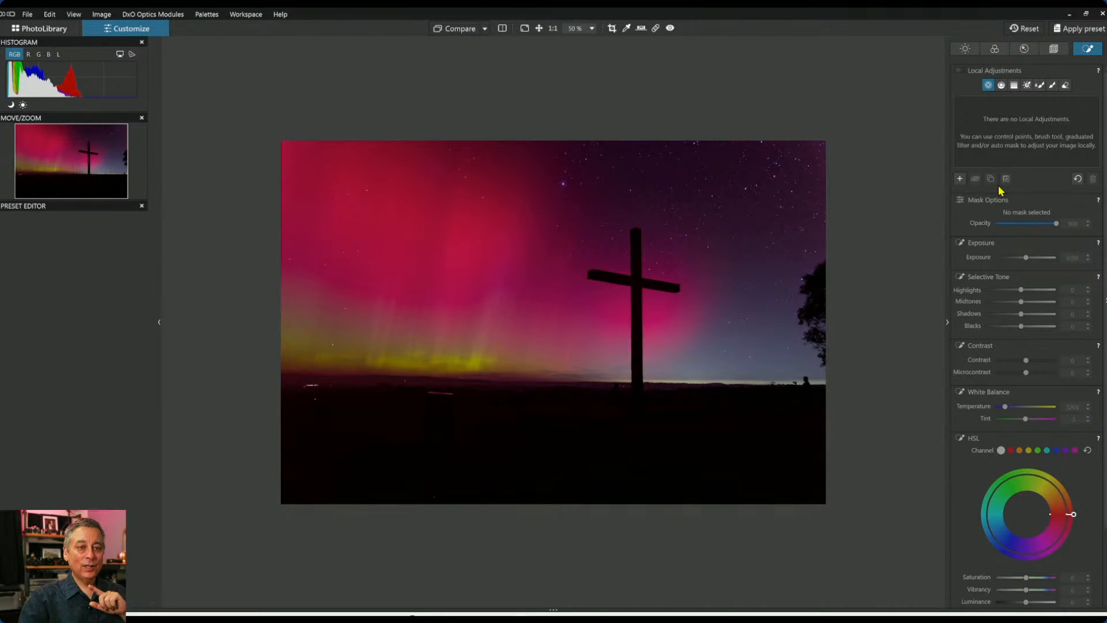
Apply the custom default preset, the first of the general purpose presets, to the aurora photo.
scroll(618, 248, "up", 2)
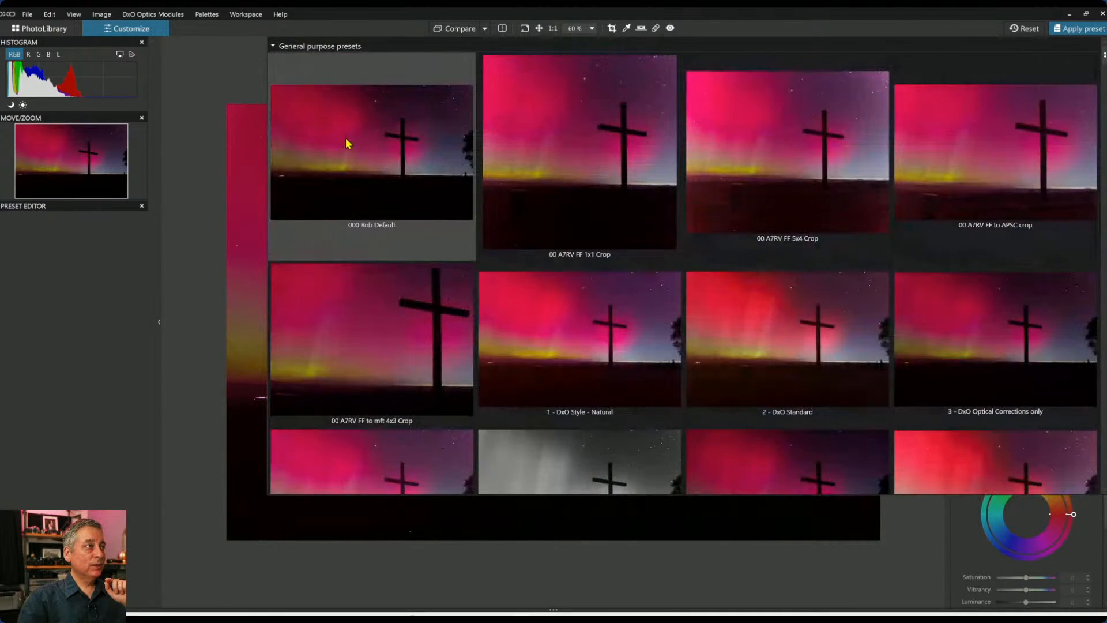
left_click(346, 143)
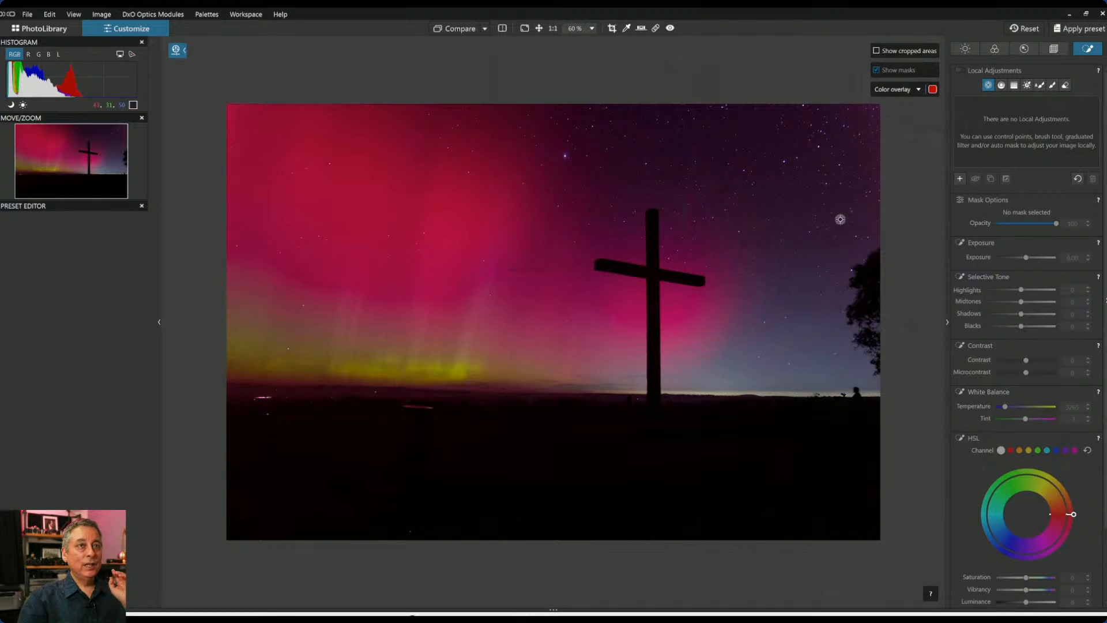
Crop the aurora photo at 16 × 9, shifting the frame slightly down and trimming its right edge to about 3704 × 2084 px.
left_click(1055, 50)
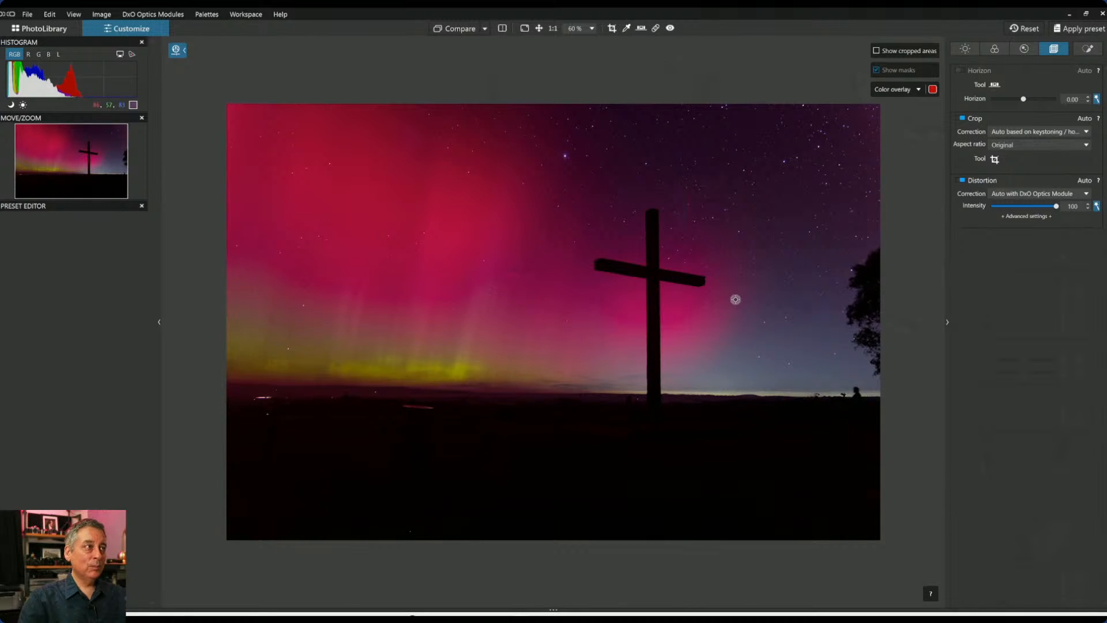
left_click(1004, 145)
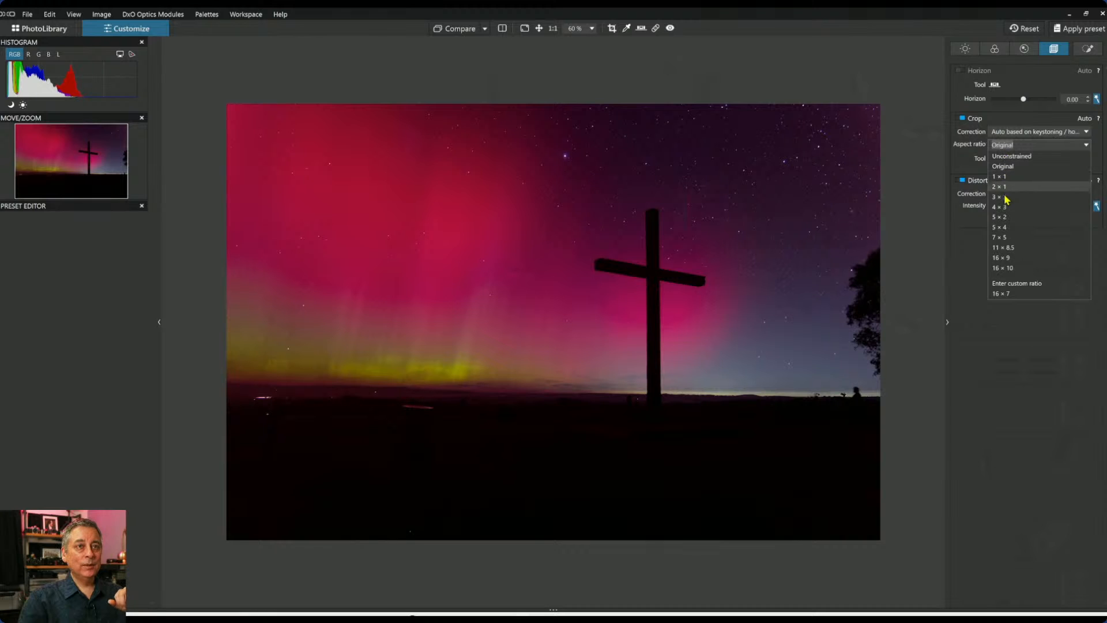
left_click(1001, 259)
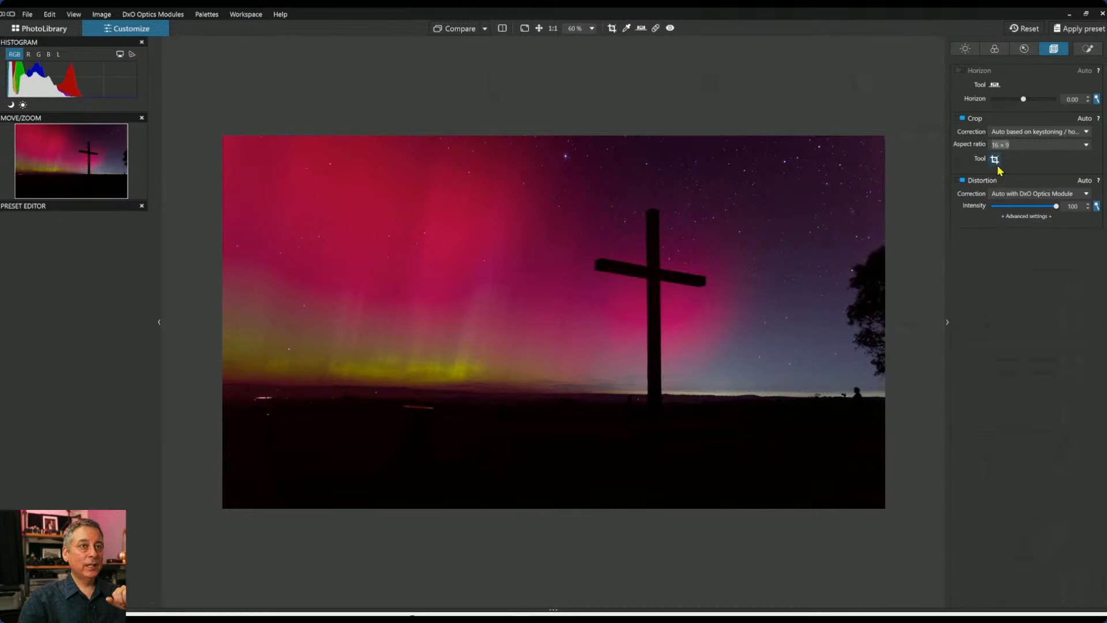
left_click(995, 159)
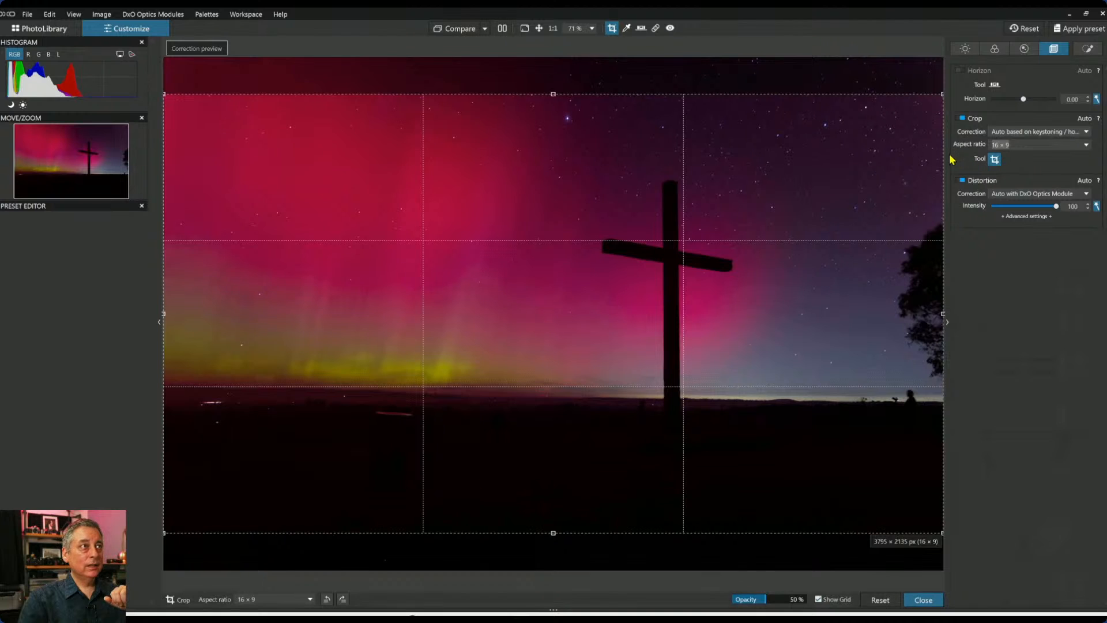
left_click_drag(840, 188, 842, 196)
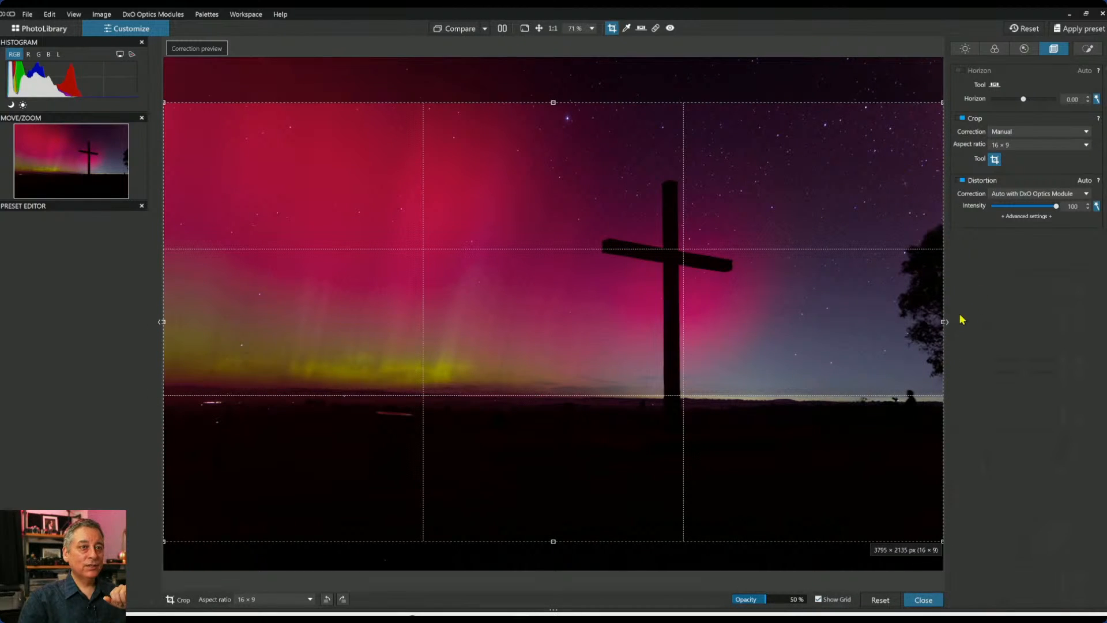
left_click_drag(945, 321, 925, 322)
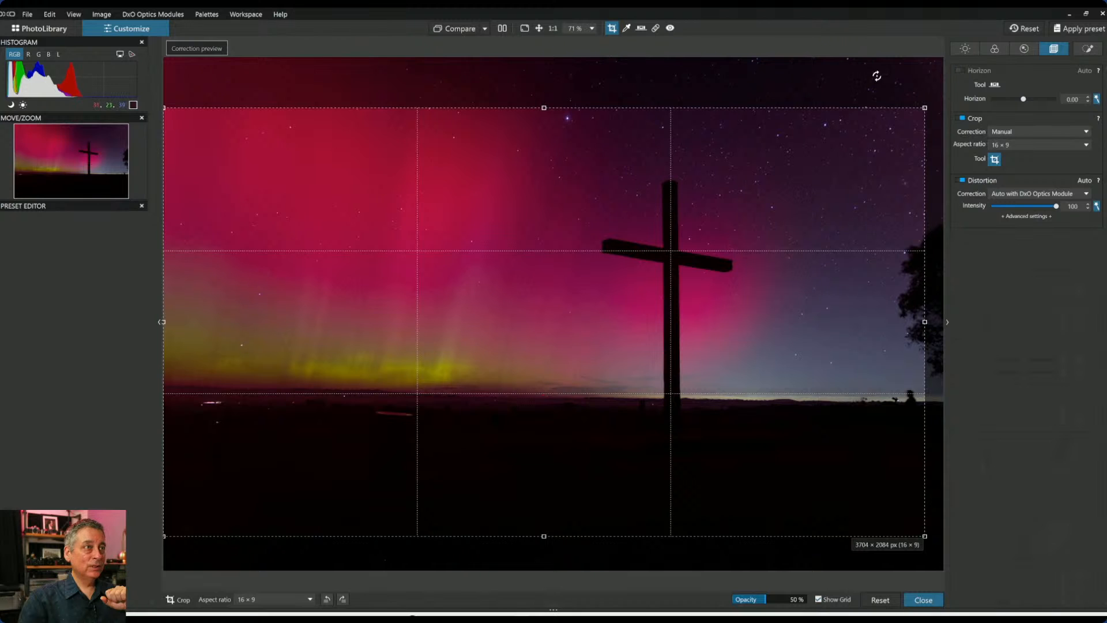
double_click(620, 358)
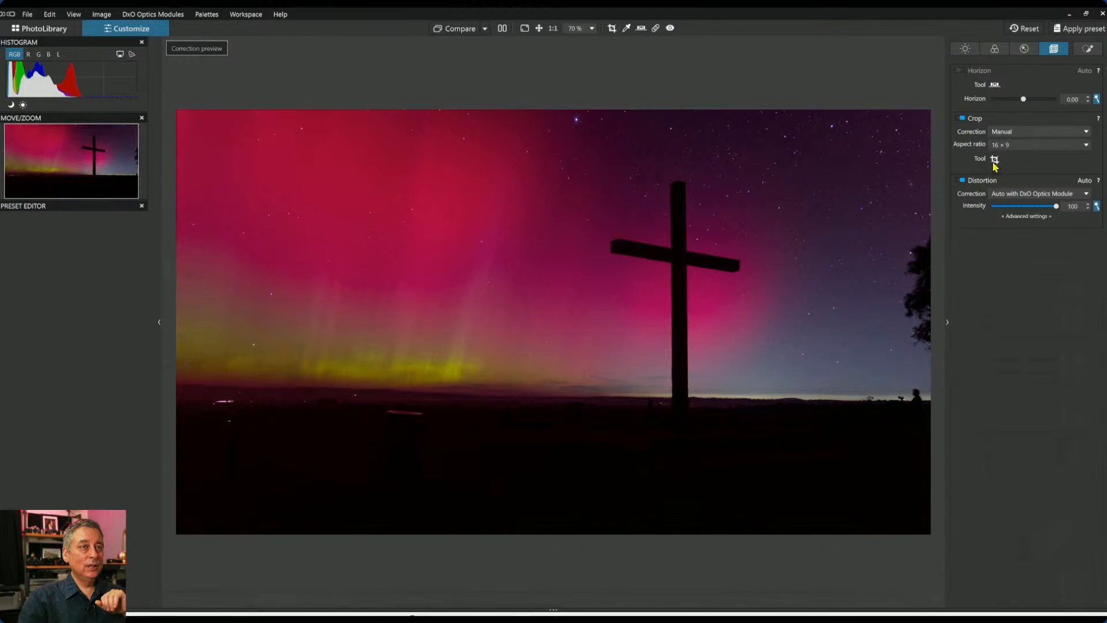
Try a manual Horizon tilt of about -0.63 and the automatic correction, reset it to 0.00, and switch Horizon off.
left_click_drag(1024, 99, 1021, 99)
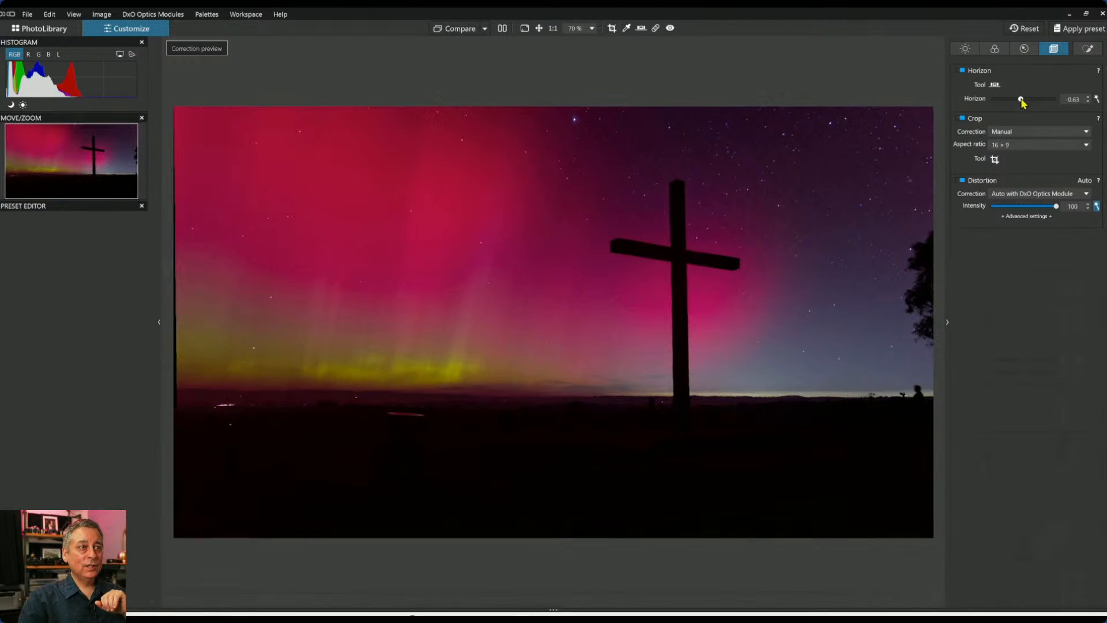
left_click(1097, 99)
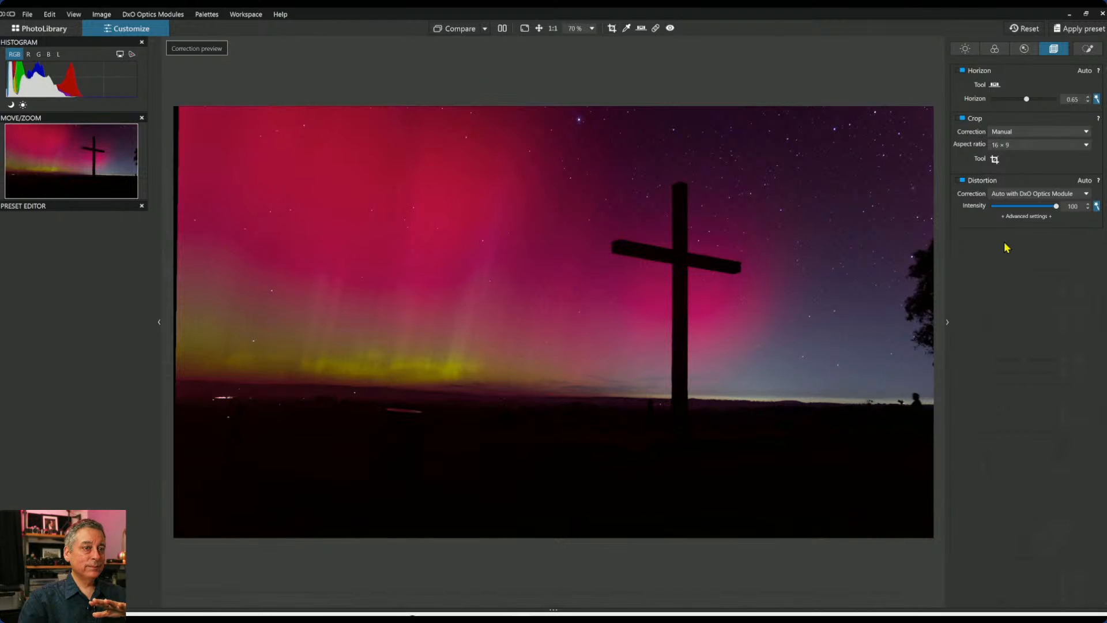
double_click(1026, 100)
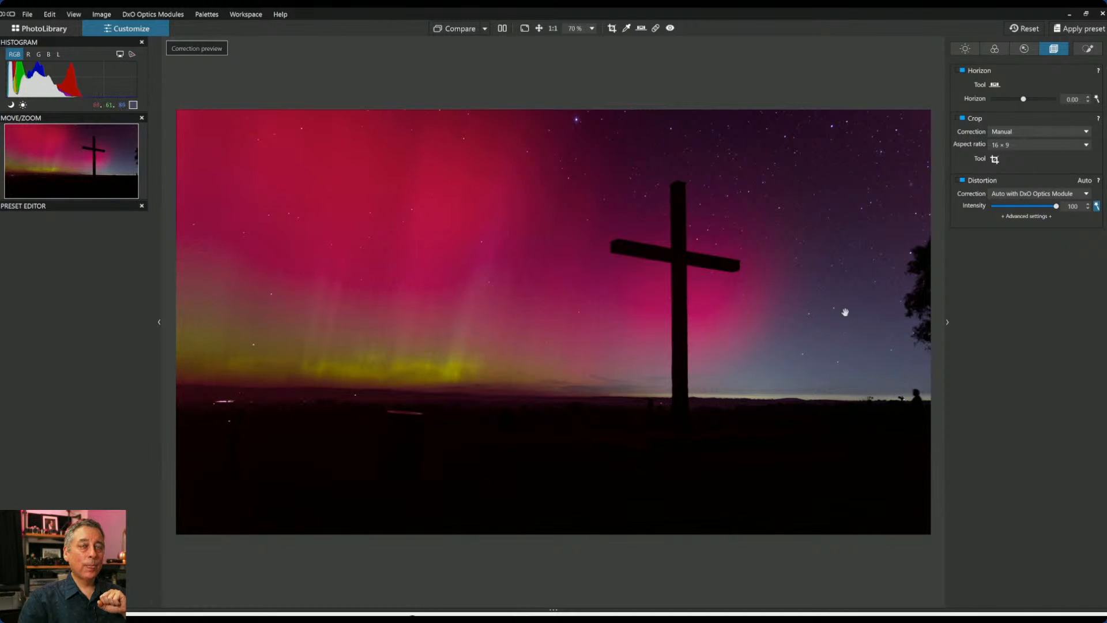
left_click(962, 71)
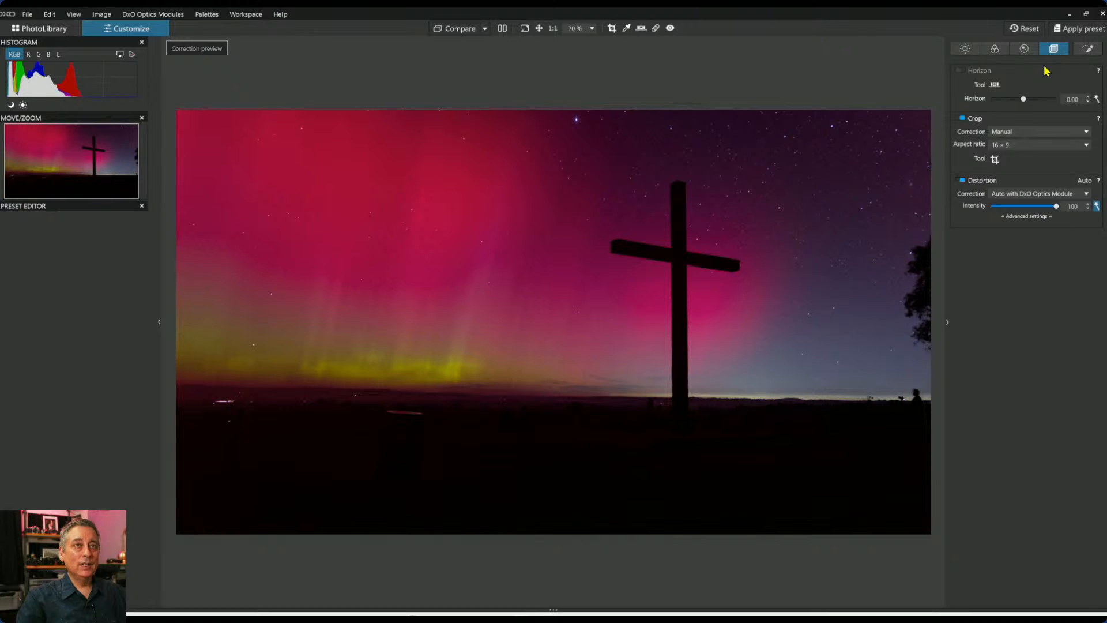
Look over the detail tools, try the Daylight RAW white balance on the aurora photo, and restore As Shot.
left_click(1018, 50)
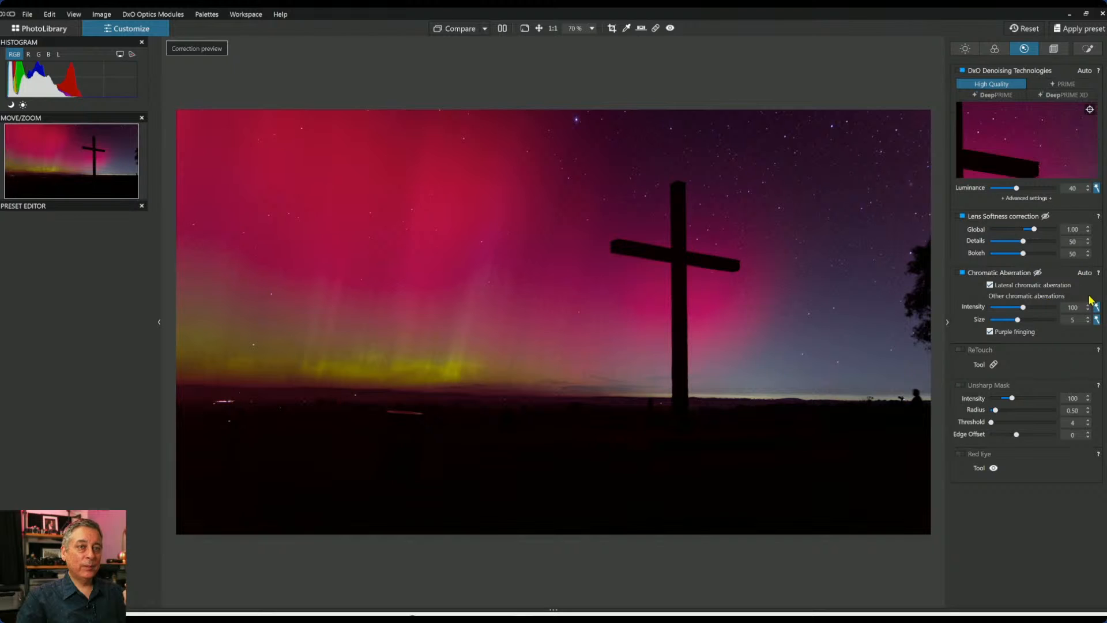
left_click(1000, 51)
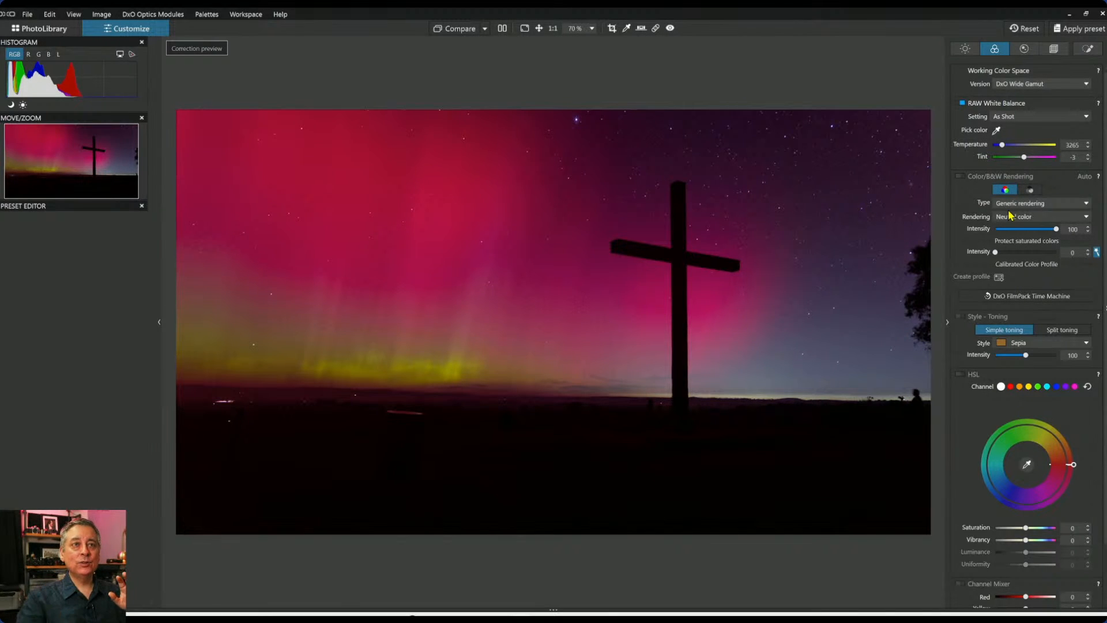
left_click(1026, 117)
left_click(1026, 142)
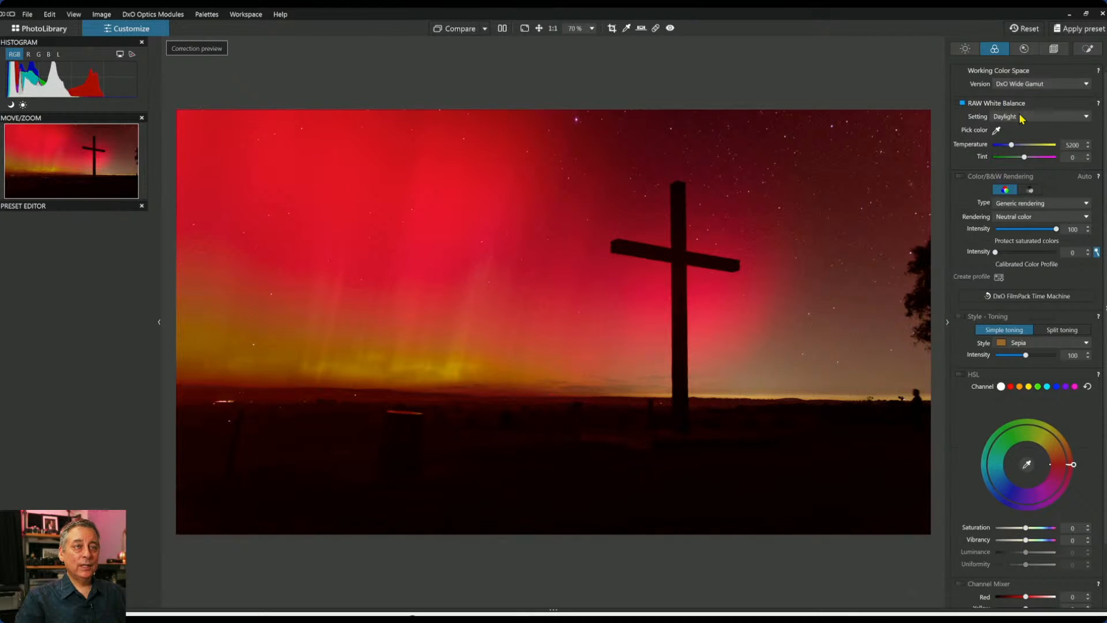
left_click(1021, 117)
left_click(1025, 129)
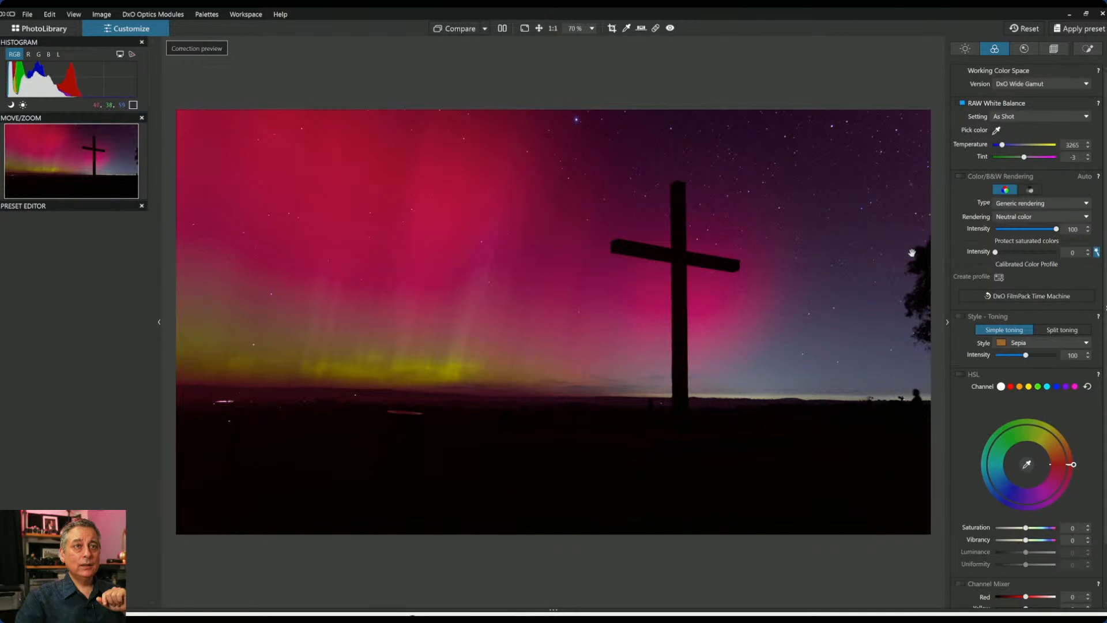
Enable Color/B&W Rendering with the DxO camera profile (Canon EOS R6m2), and show the light tools.
left_click(962, 177)
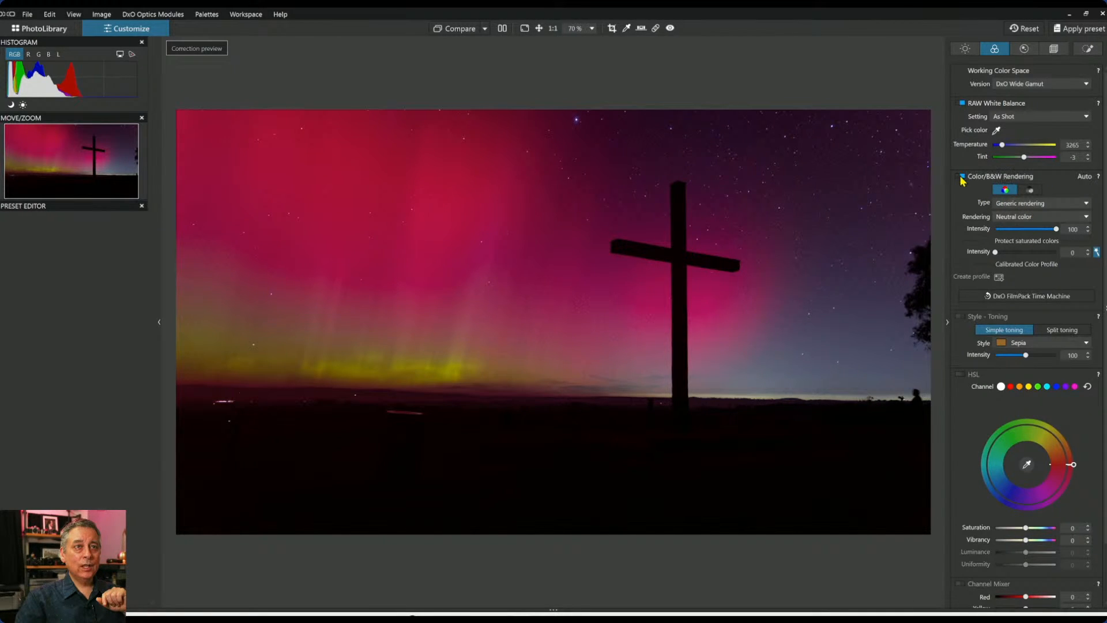
left_click(1029, 219)
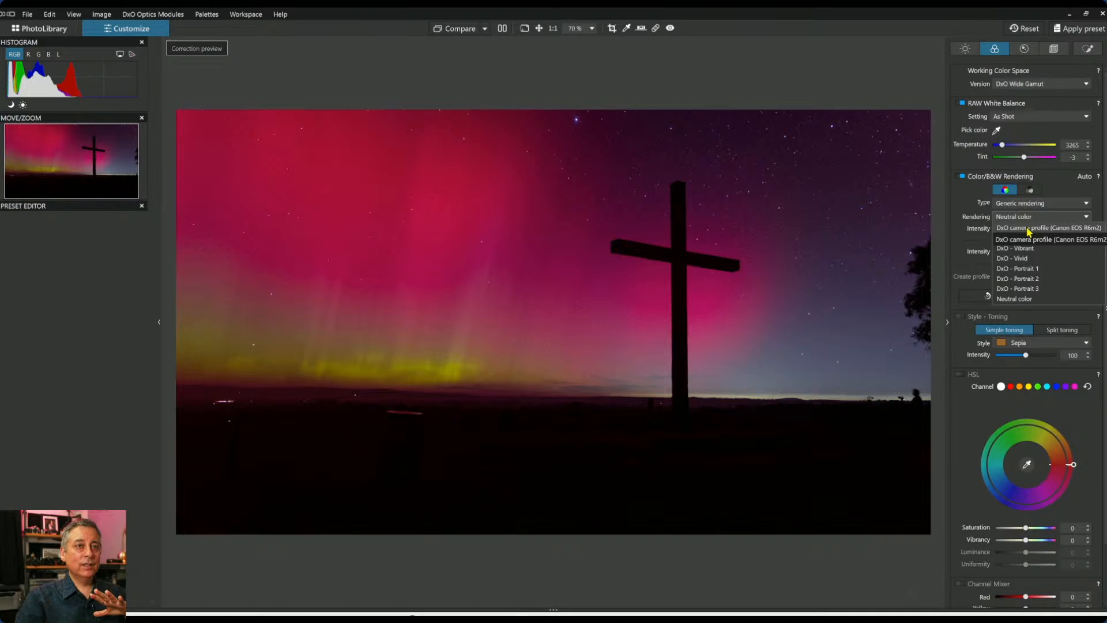
left_click(1058, 230)
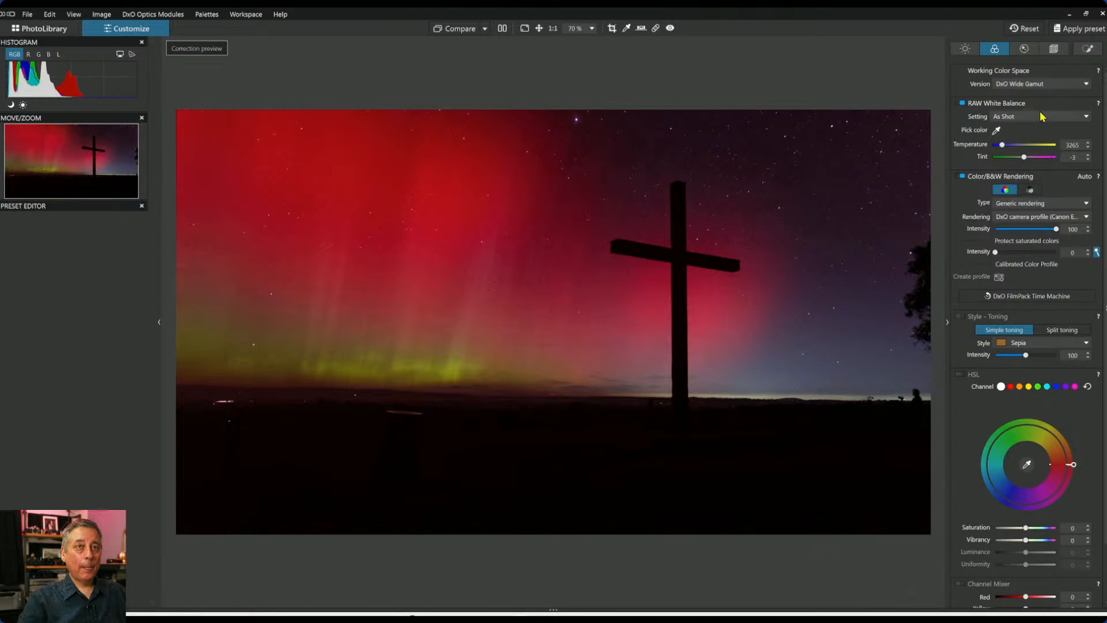
left_click(966, 50)
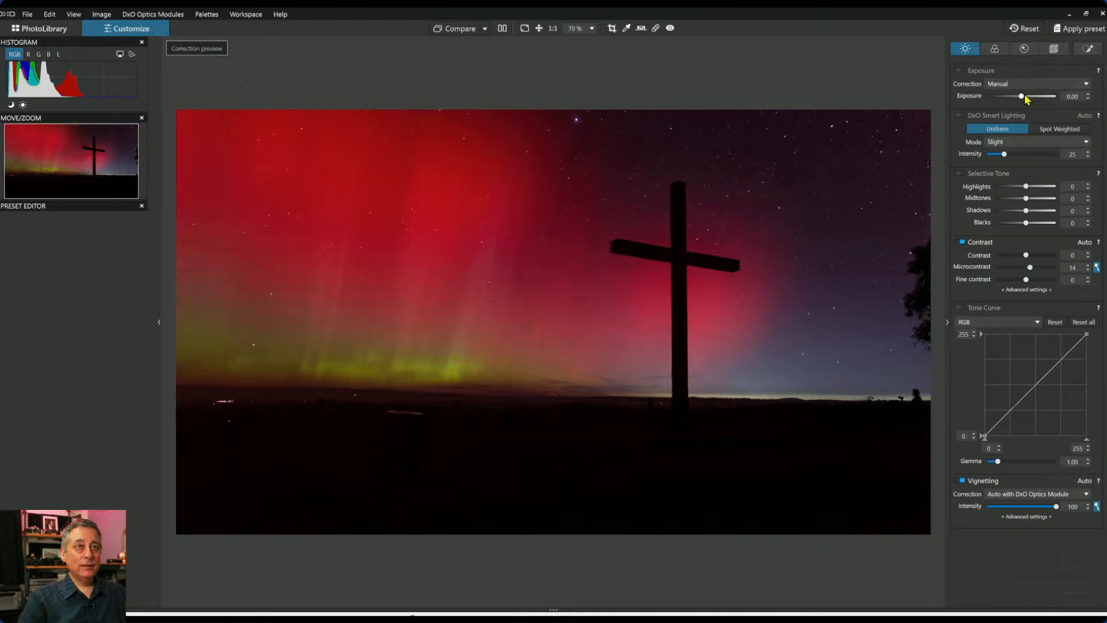
Try a global exposure of 3.92 on the aurora photo, inspect the foreground, and reset the exposure to 0.00.
left_click_drag(1022, 97, 1058, 101)
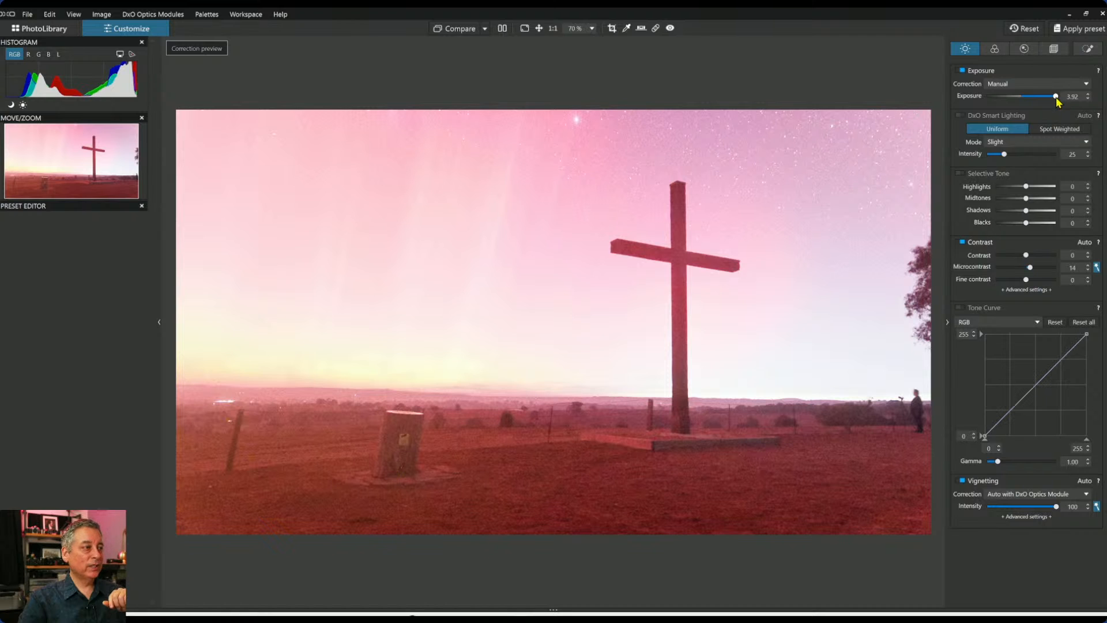
left_click(694, 487)
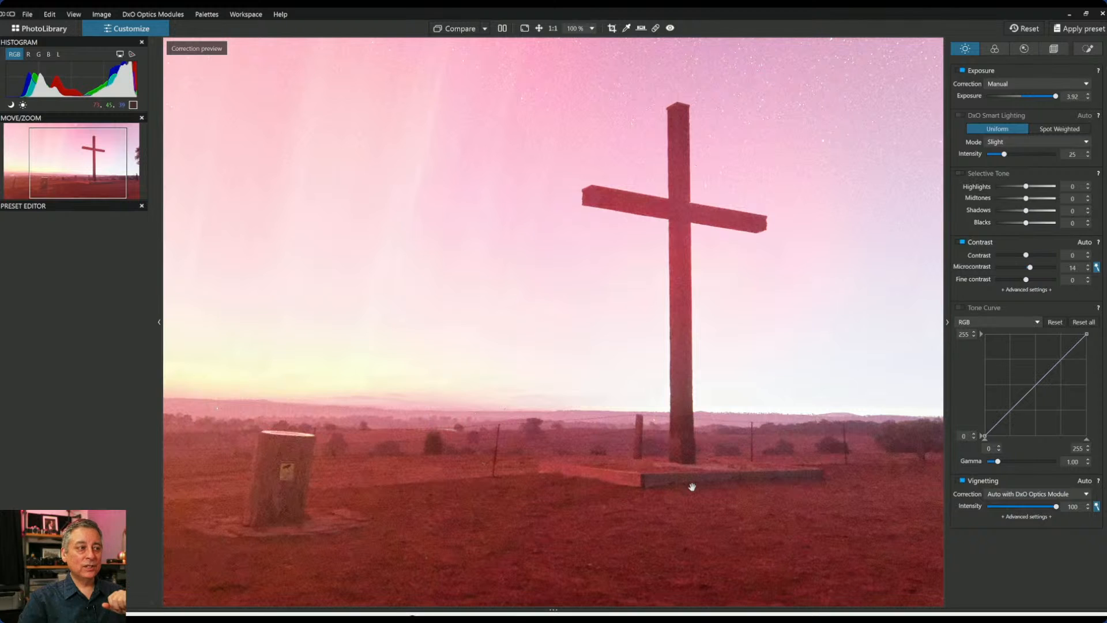
scroll(692, 487, "down", 4)
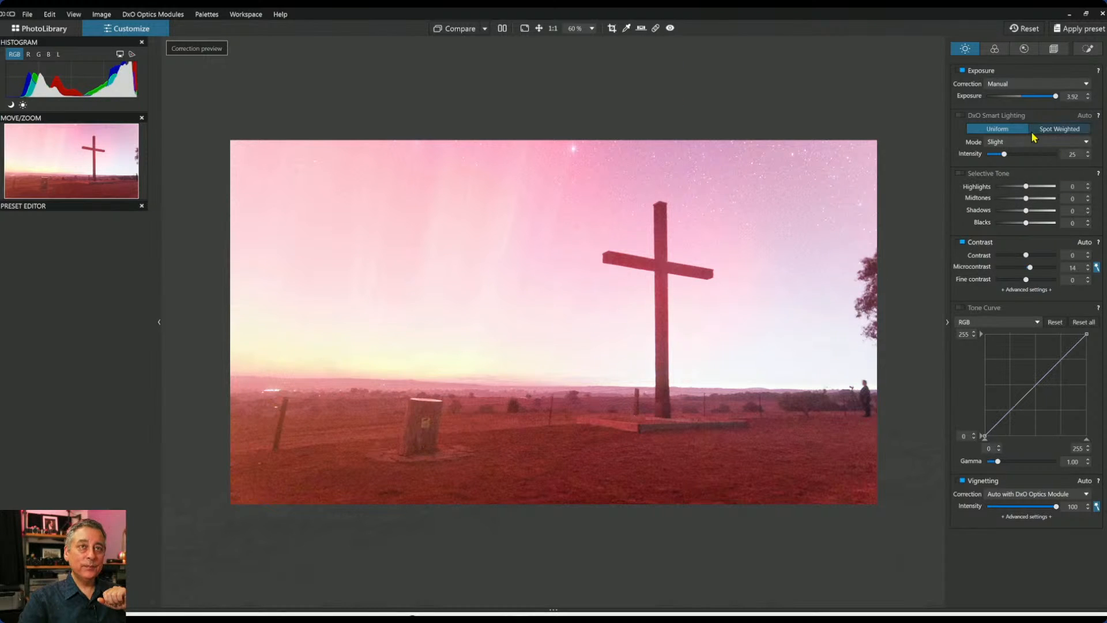
double_click(1056, 96)
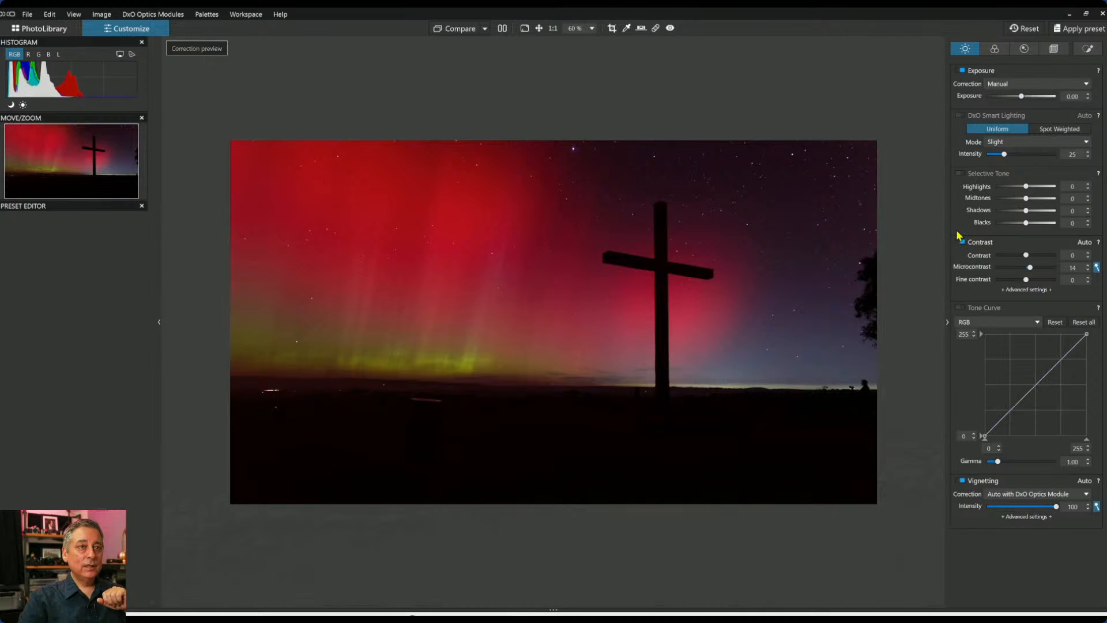
Try raising the global shadows to 100 in Selective Tone, and reset them to 0.
left_click_drag(1026, 210, 1054, 215)
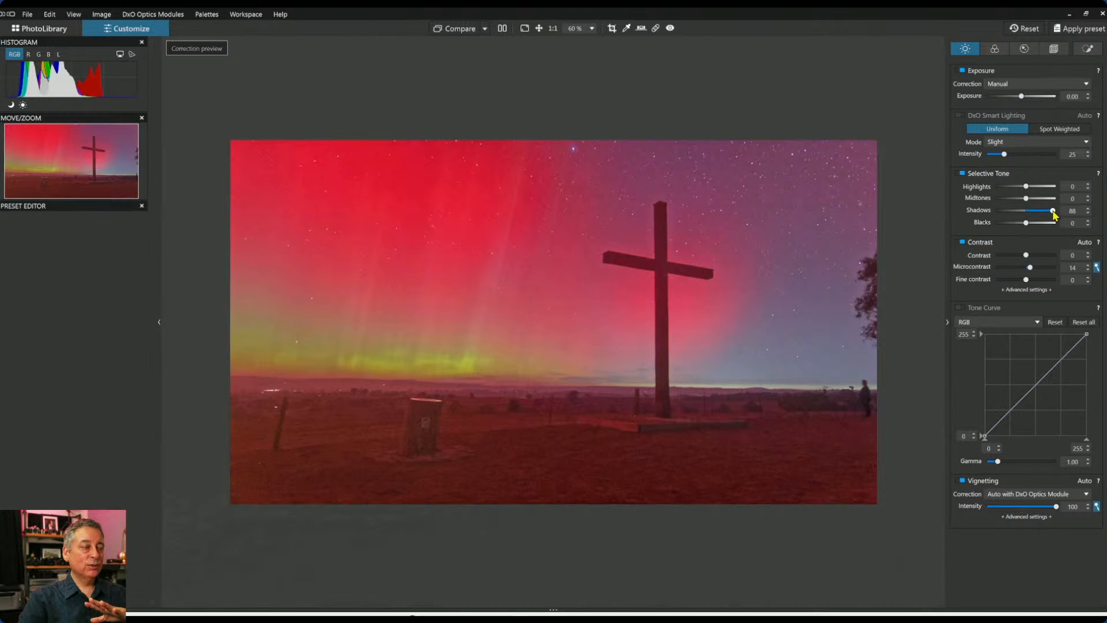
mouse_move(1053, 214)
left_mouse_down()
mouse_move(1033, 216)
mouse_move(1056, 212)
left_mouse_up()
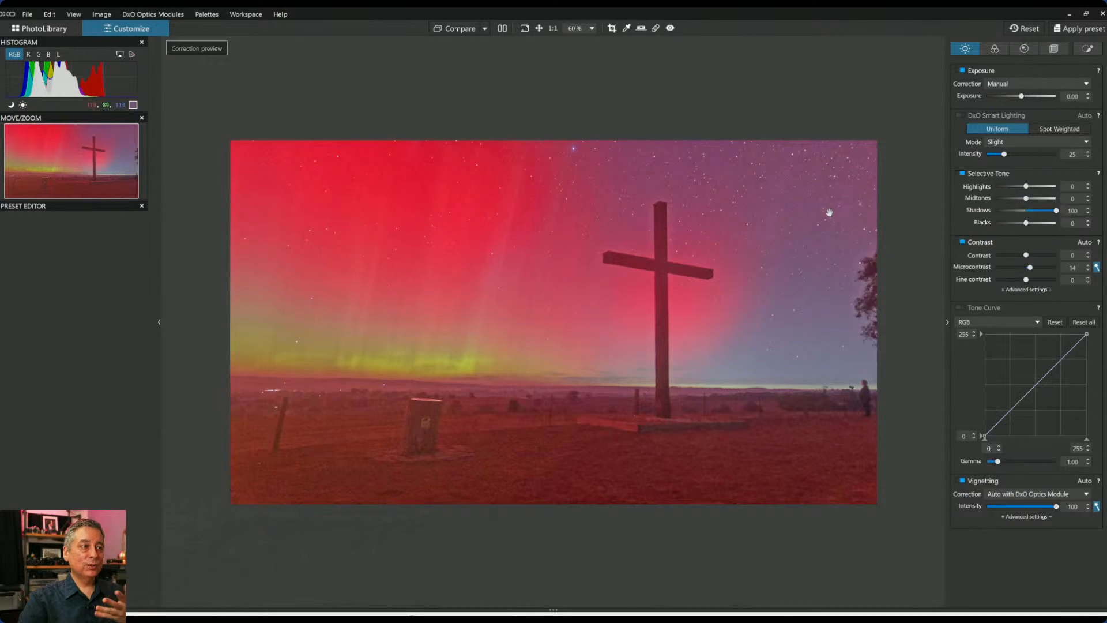
double_click(1058, 211)
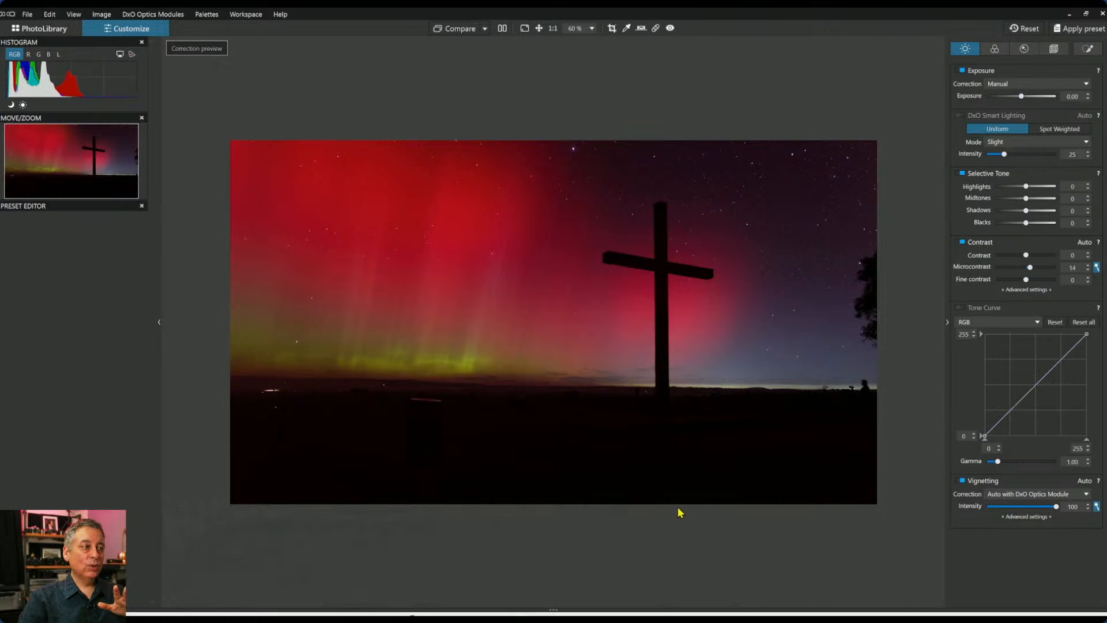
Add a local control line at the horizon to mask the dark foreground, with chroma selectivity 57 and luma selectivity 51.
left_click(1088, 49)
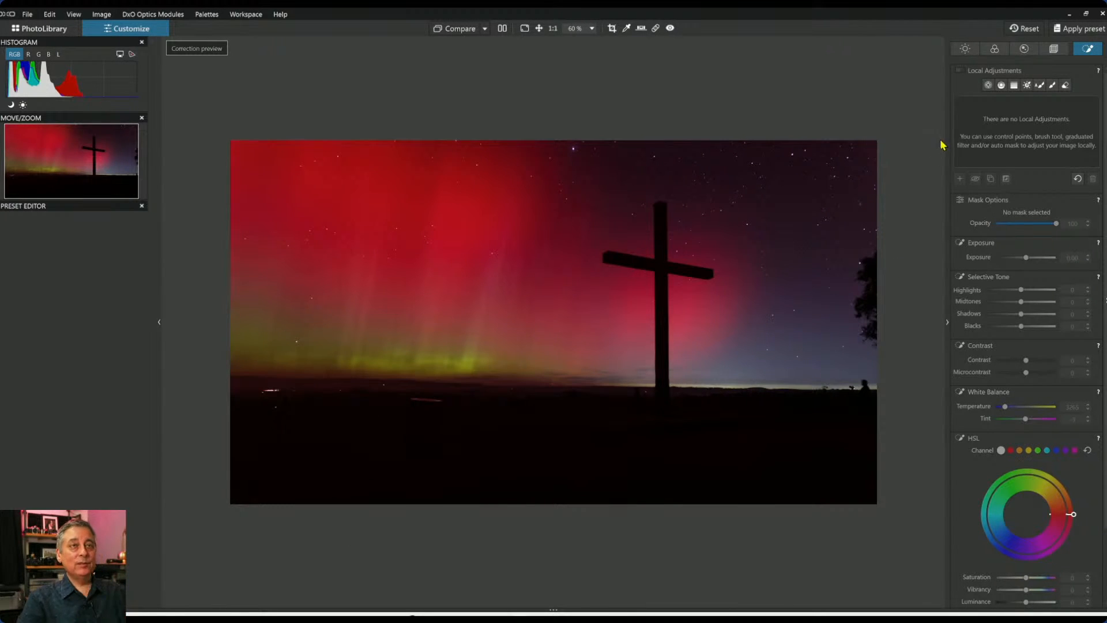
left_click(1002, 86)
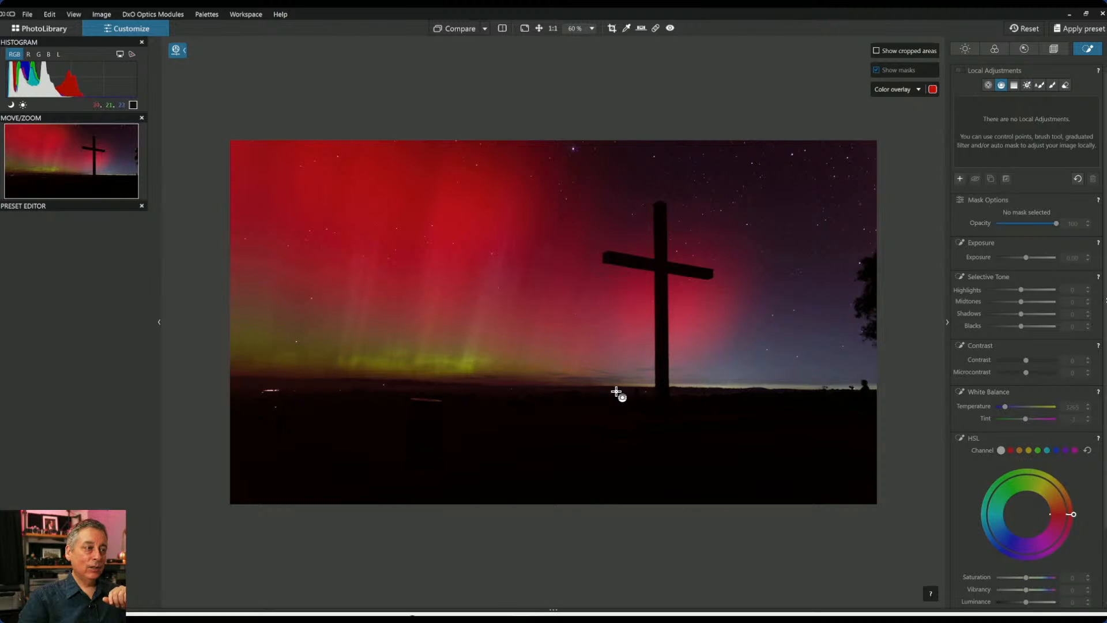
mouse_move(616, 391)
left_mouse_down()
mouse_move(617, 358)
mouse_move(617, 399)
left_mouse_up()
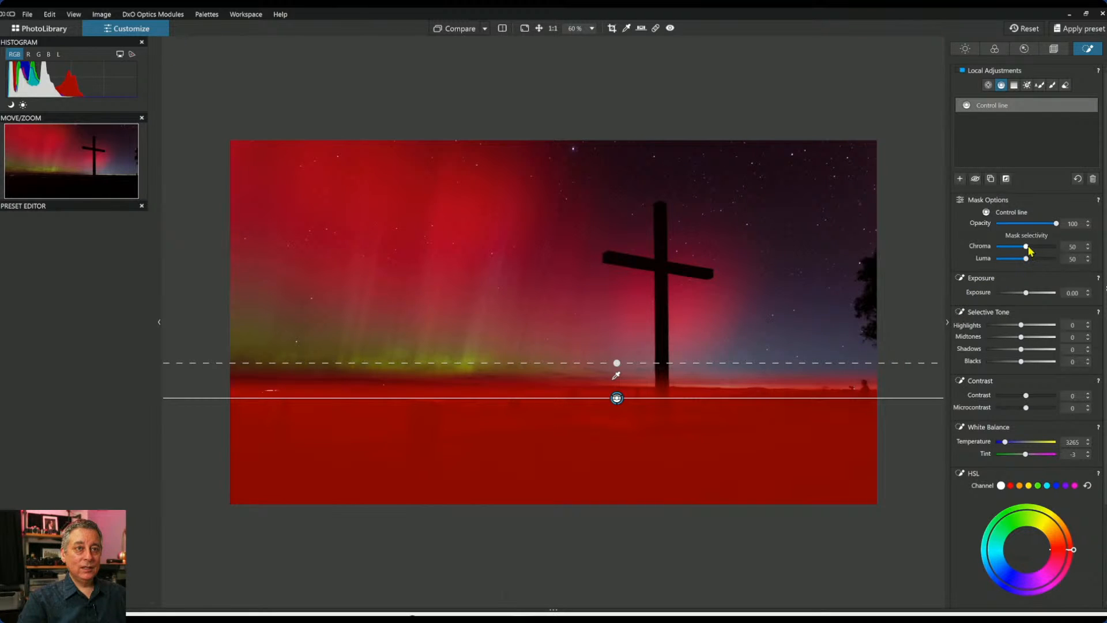
left_click_drag(1027, 259, 1028, 259)
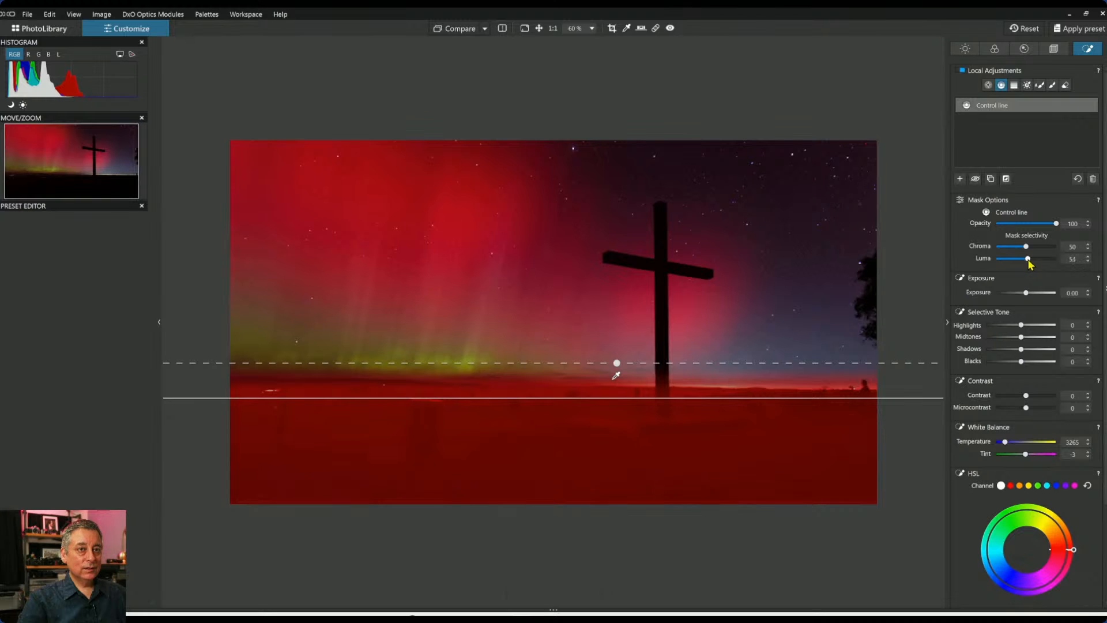
left_click_drag(1025, 261, 1029, 263)
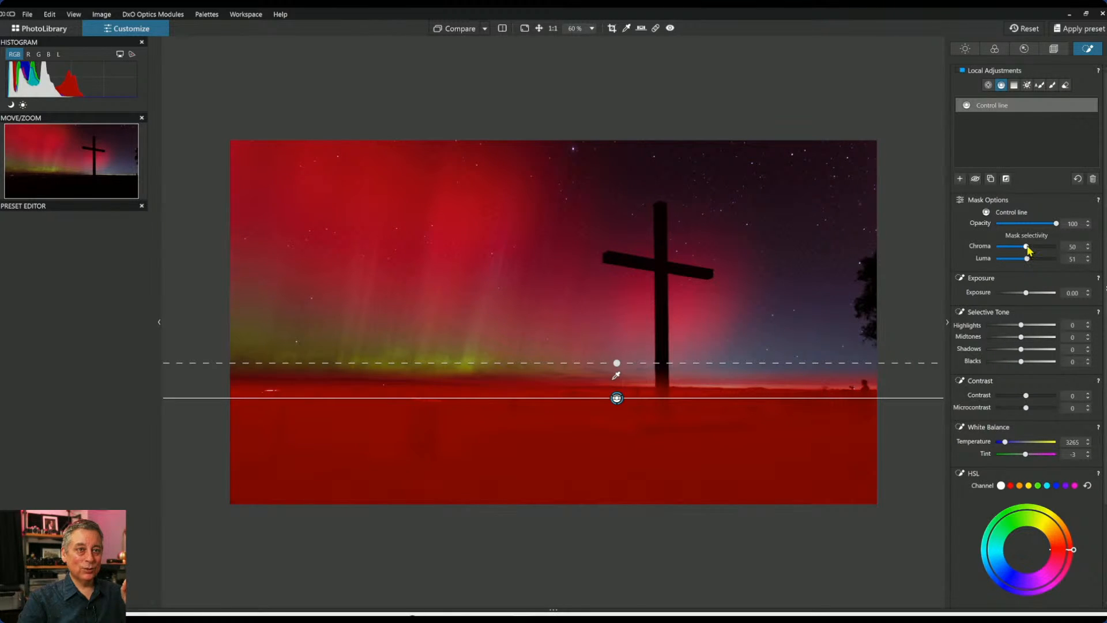
left_click_drag(1028, 249, 1031, 250)
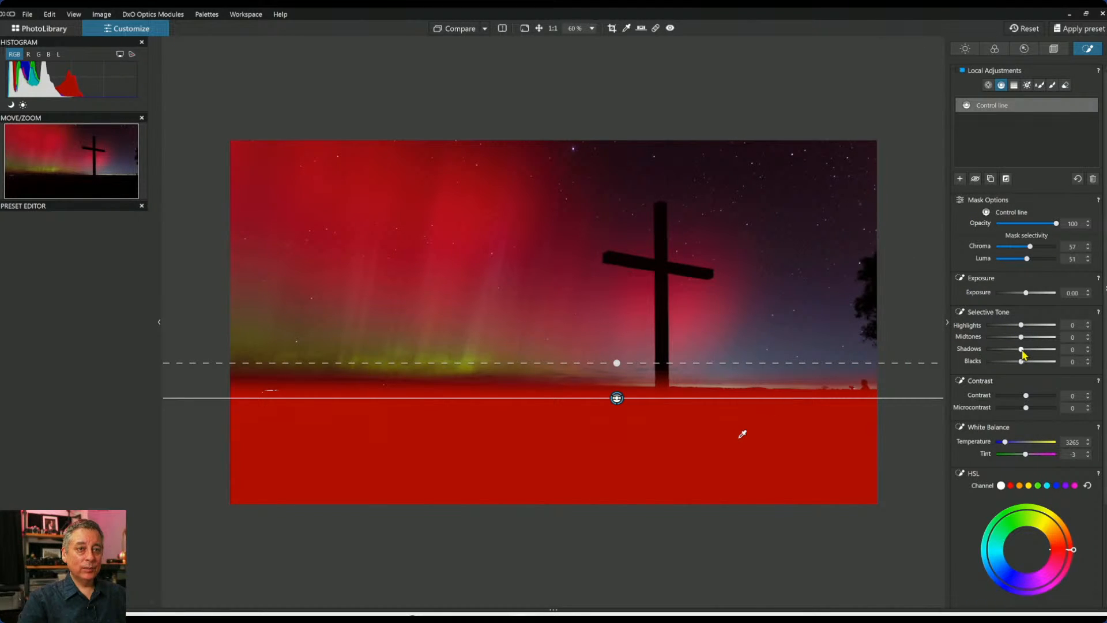
Raise the shadows of the foreground control line mask to 95, and leave the control line tool.
left_click_drag(1022, 351, 1050, 352)
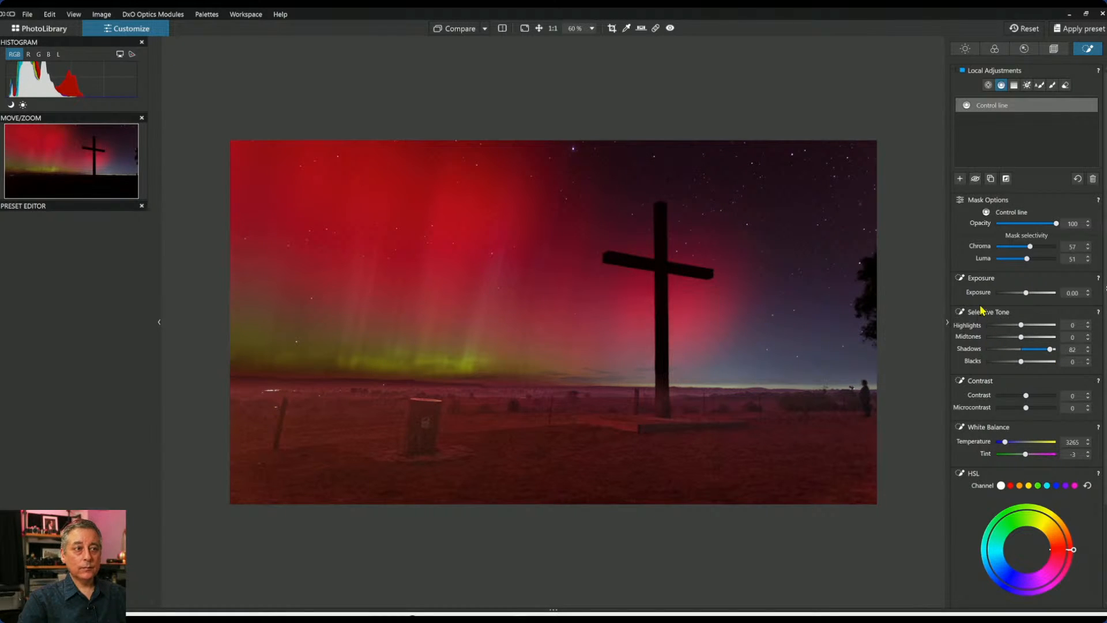
left_click_drag(1051, 350, 1053, 350)
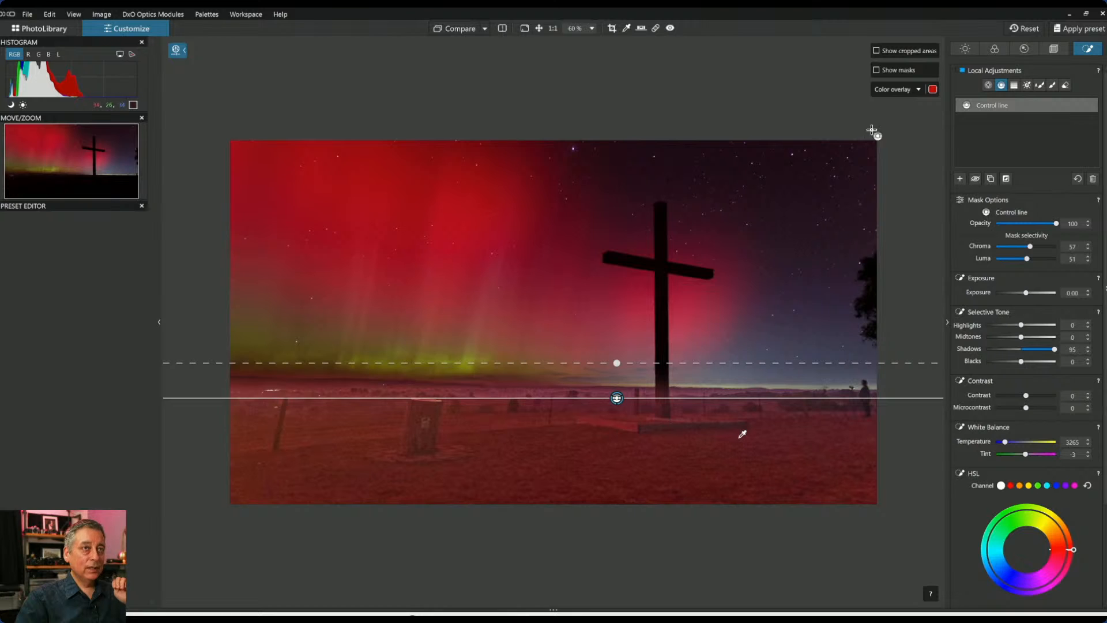
left_click(1001, 85)
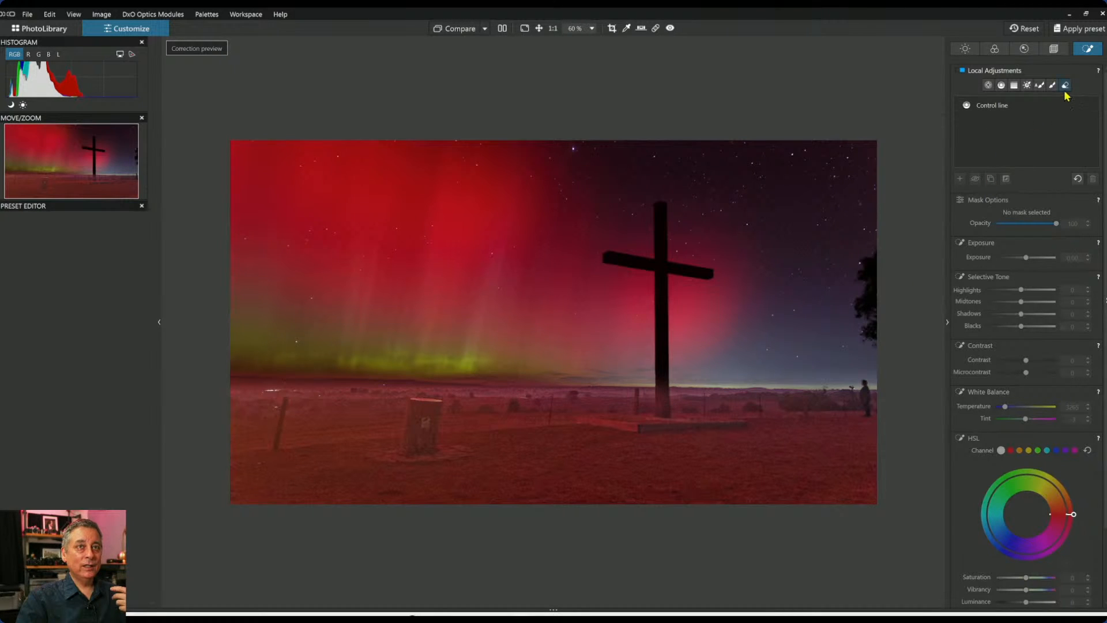
Try erasing the control line mask around the base of the cross, and undo the stray brush mask.
left_click(1027, 112)
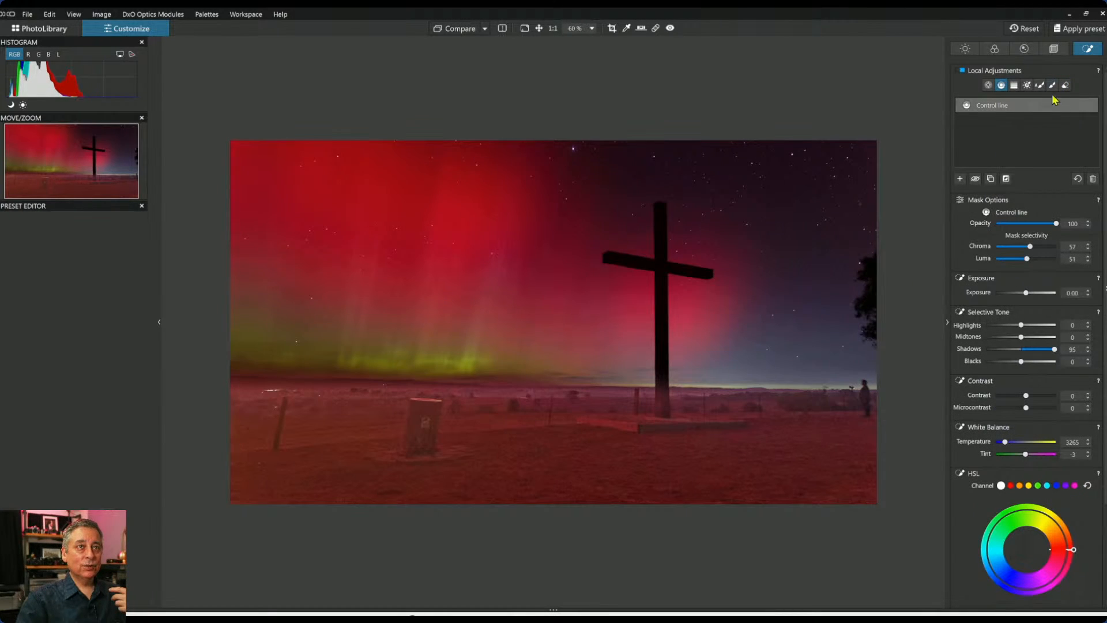
left_click(1065, 85)
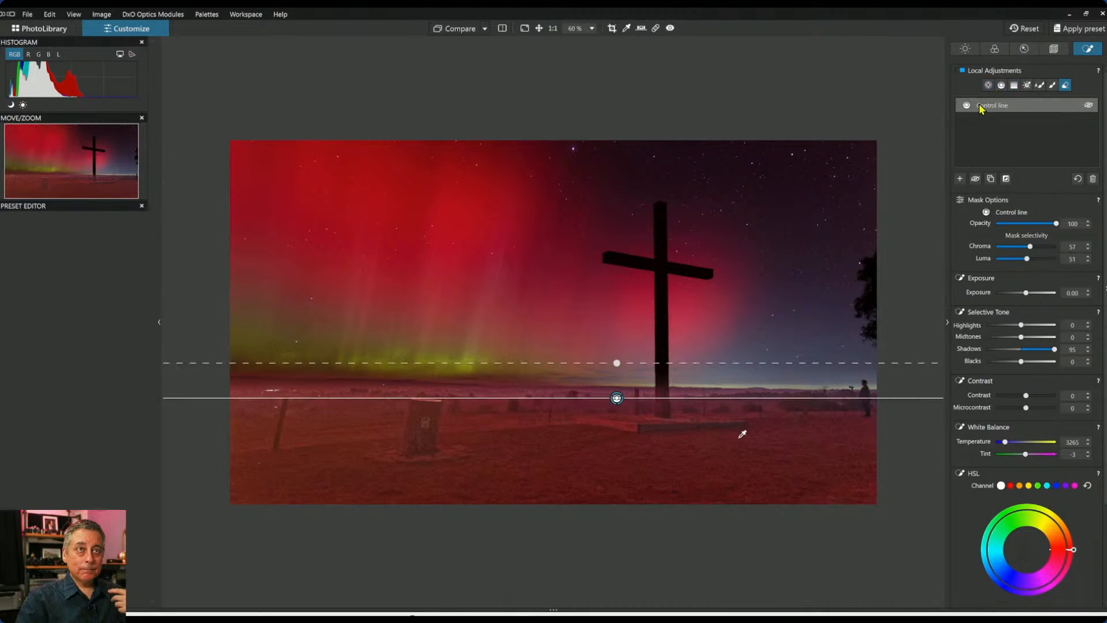
left_click(999, 144)
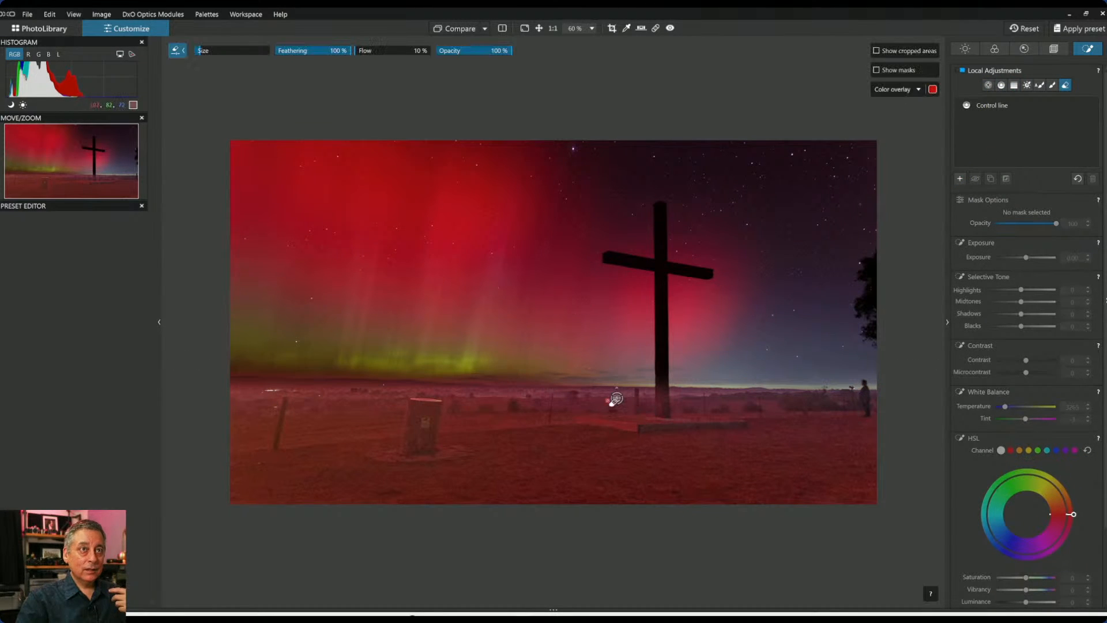
left_click(986, 109)
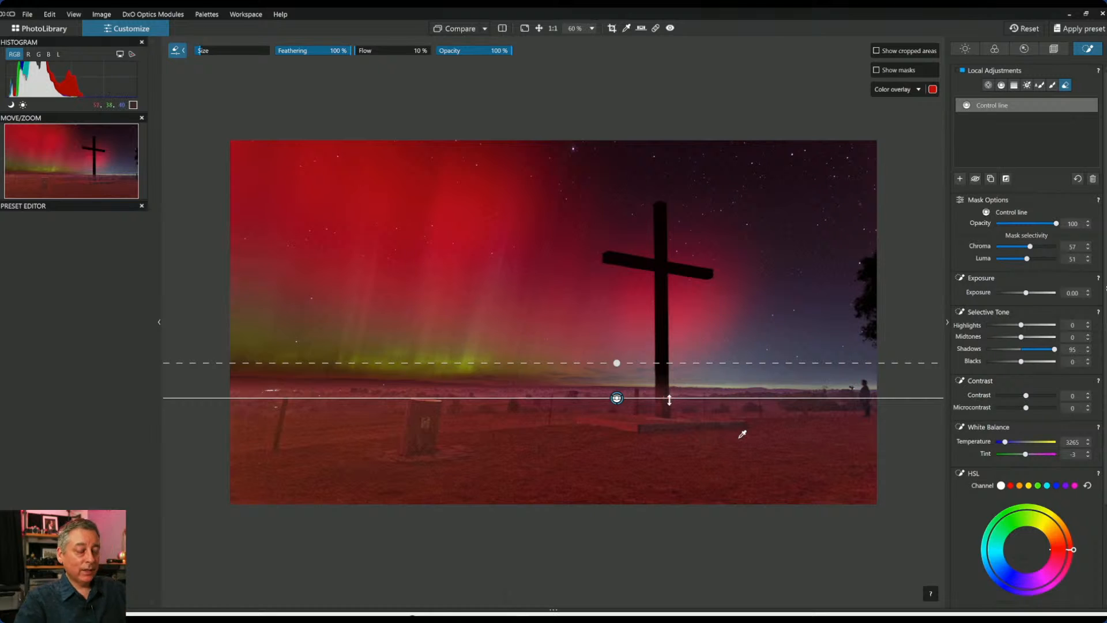
key("alt")
mouse_move(669, 388)
left_mouse_down()
mouse_move(672, 374)
mouse_move(665, 399)
left_mouse_up()
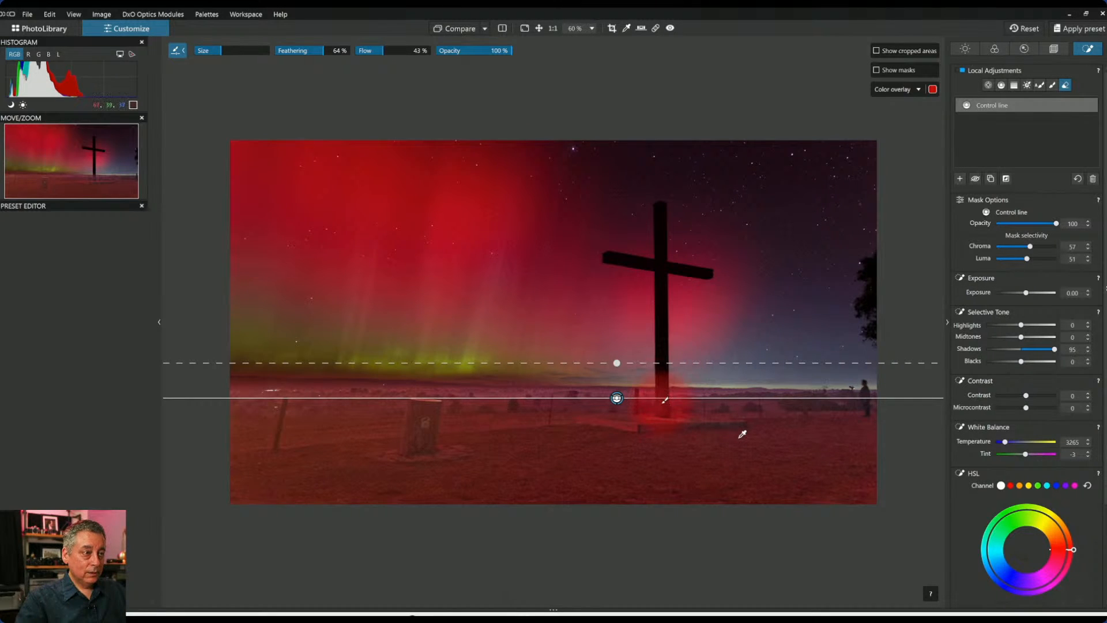
left_click(661, 414, "alt")
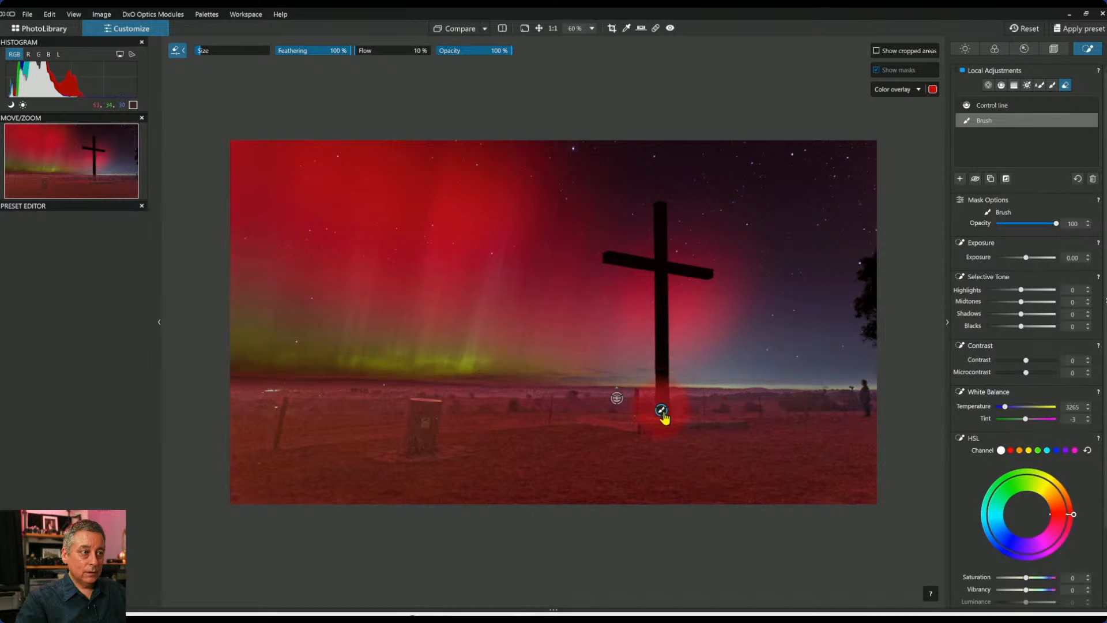
key("ctrl+z")
key("ctrl+z")
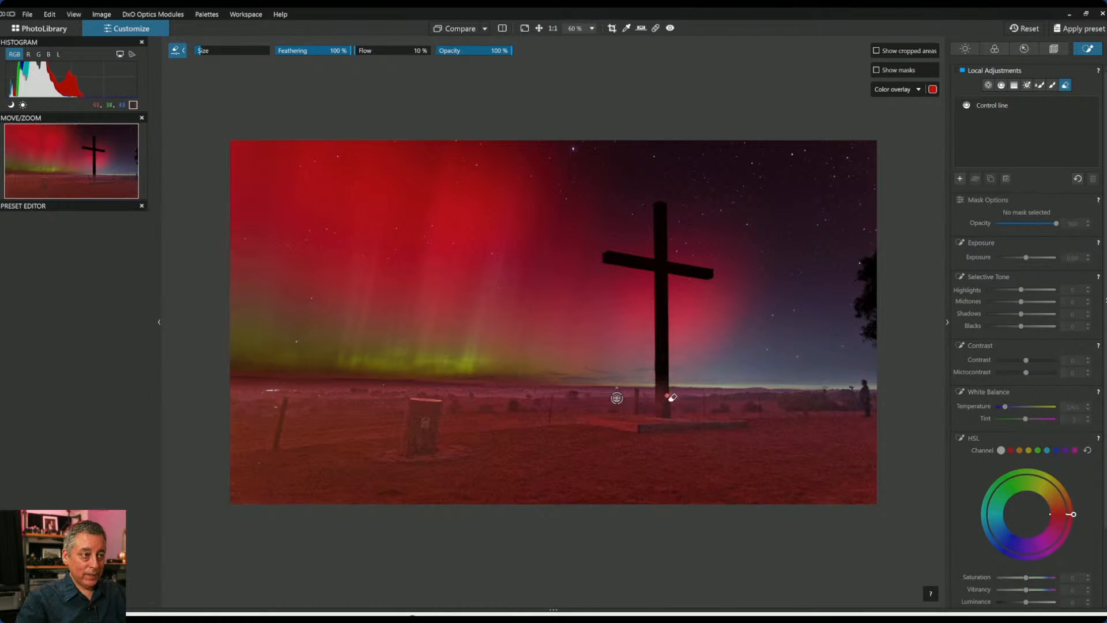
Move the foreground control line and its transition boundary slightly lower, so the solid line runs just below the horizon.
mouse_move(618, 401)
left_mouse_down()
mouse_move(617, 366)
mouse_move(635, 407)
left_mouse_up()
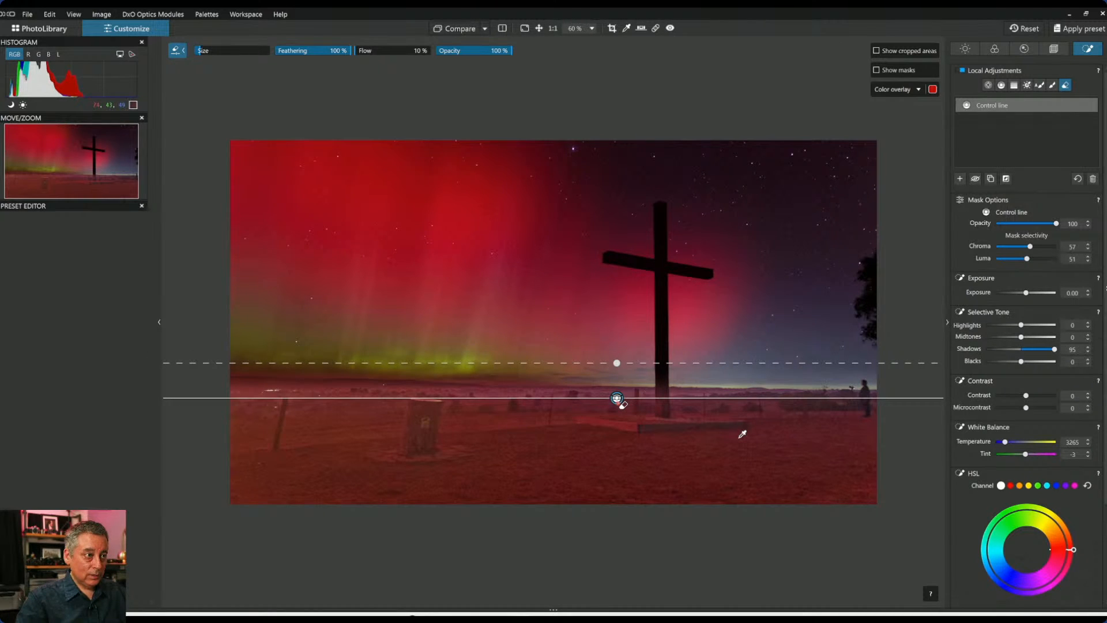
left_click_drag(618, 405, 615, 372)
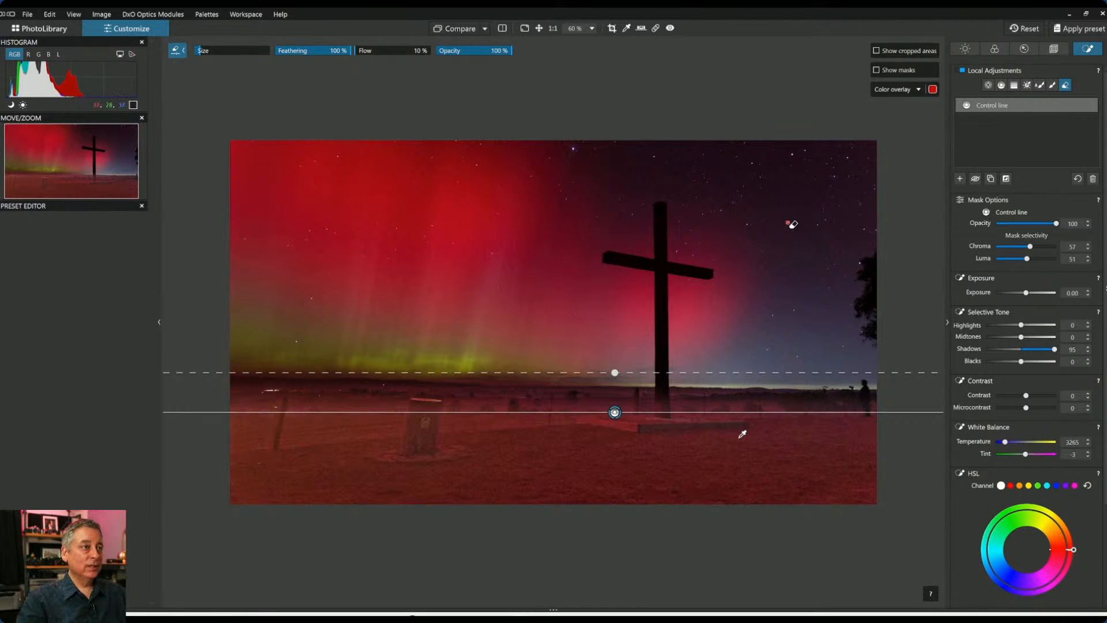
Try adding a control point in the sky beside the cross to the existing control line mask, and undo it.
left_click(988, 84)
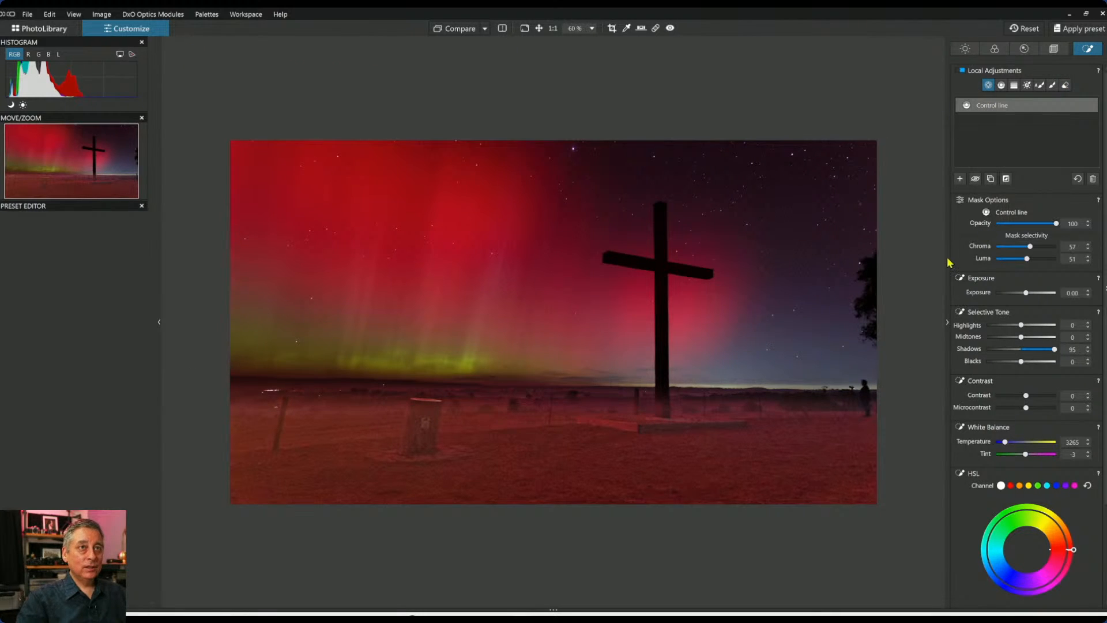
left_click(806, 212)
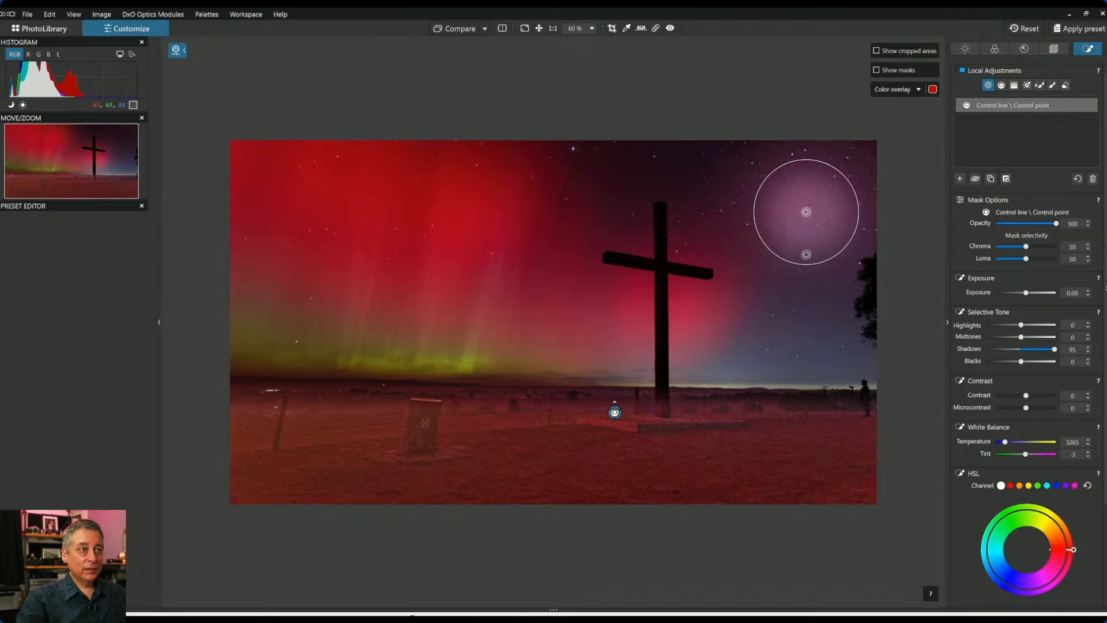
key("ctrl+z")
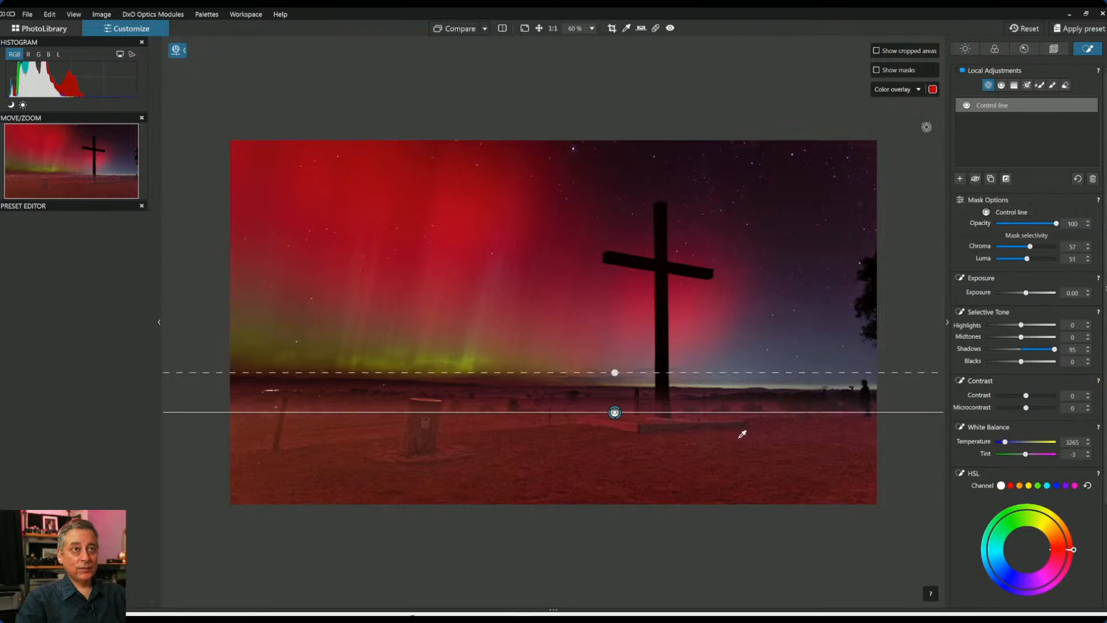
Start a separate local adjustment mask and place a control point in the dark sky to the right of the cross.
left_click(960, 179)
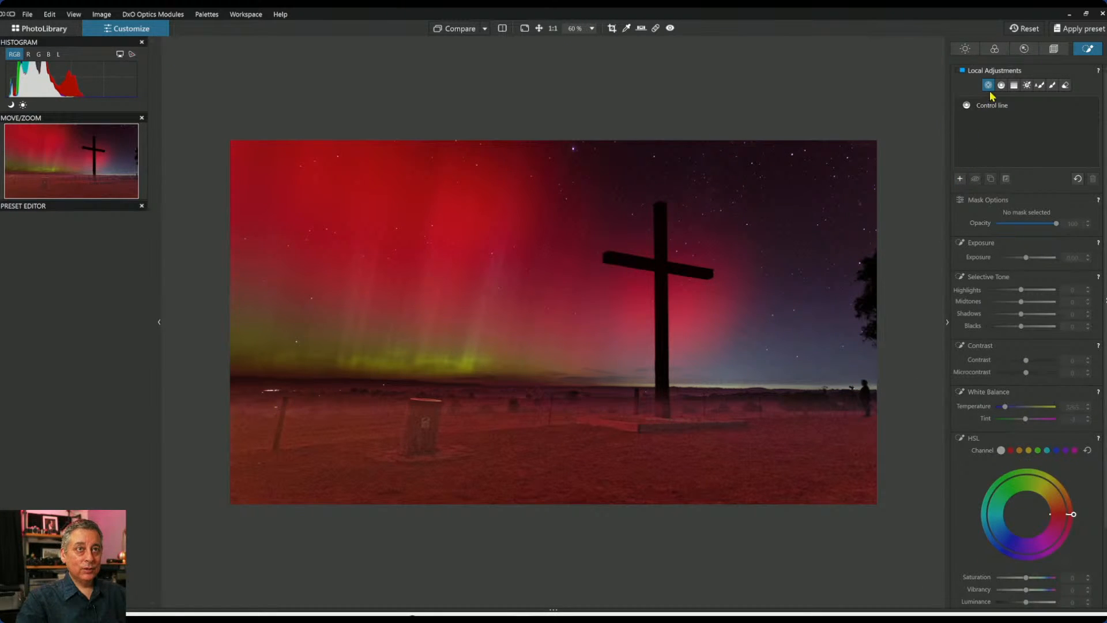
left_click(781, 204)
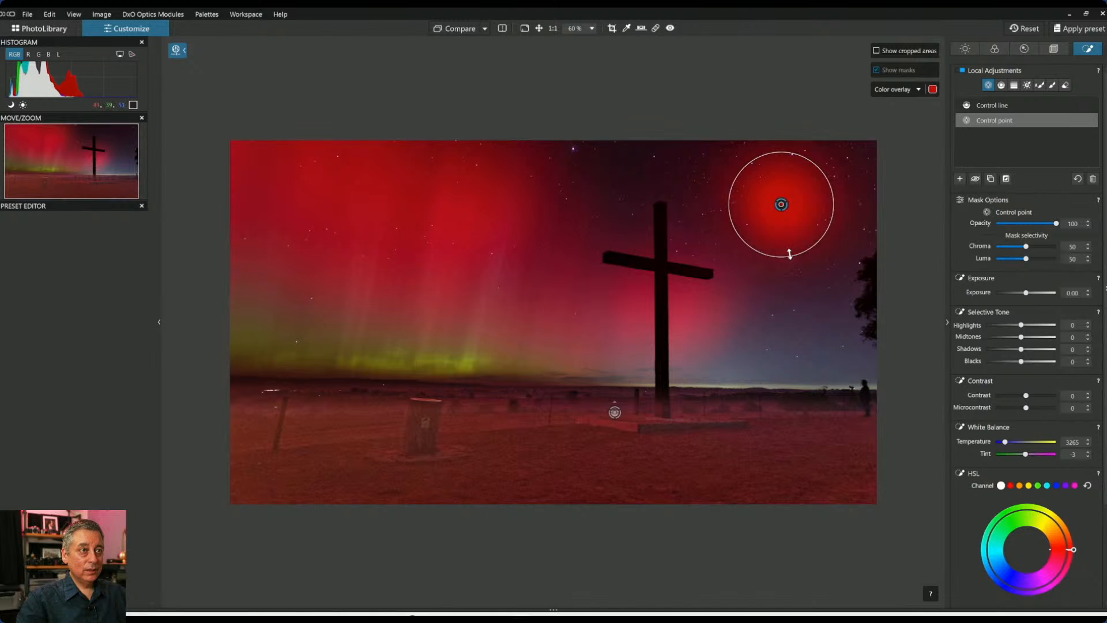
Enlarge the control point in the dark sky right of the cross and set its Highlights to 30 and Blacks to -11.
left_click_drag(790, 254, 785, 294)
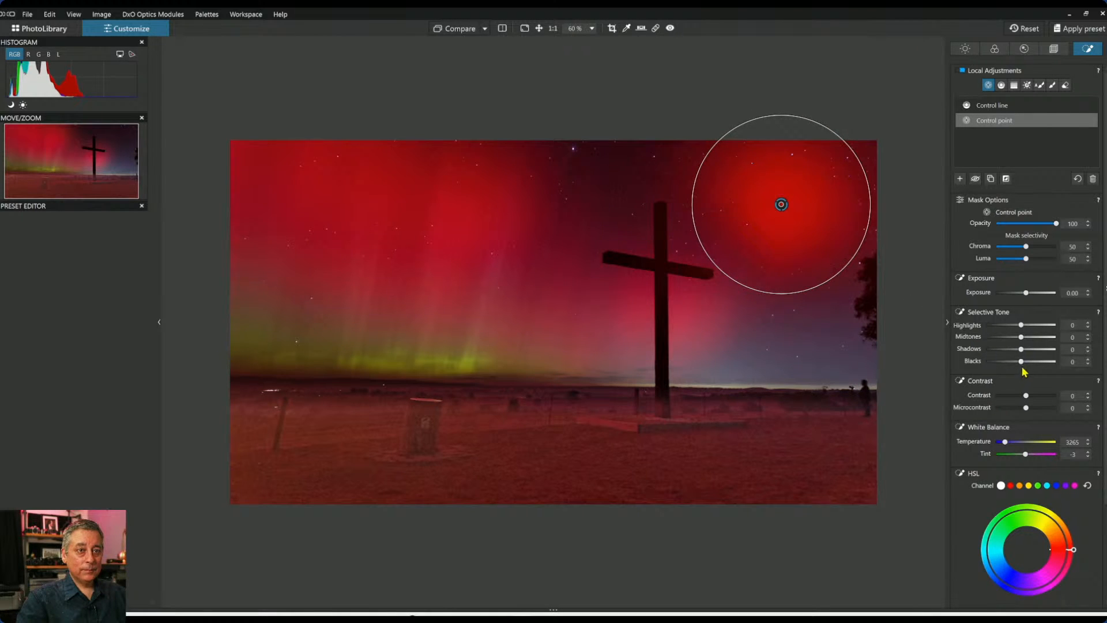
left_click_drag(1023, 365, 1031, 329)
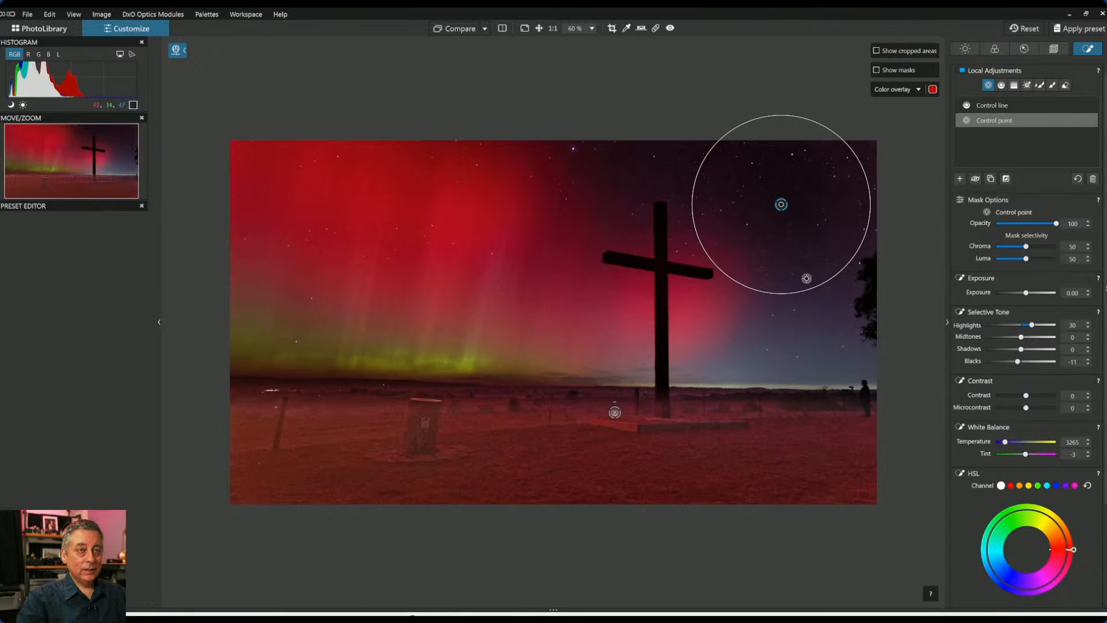
Extend the dark-sky mask with control points near the right horizon and above the cross, with Highlights 44, Midtones 3 and Blacks -32.
left_click(807, 302)
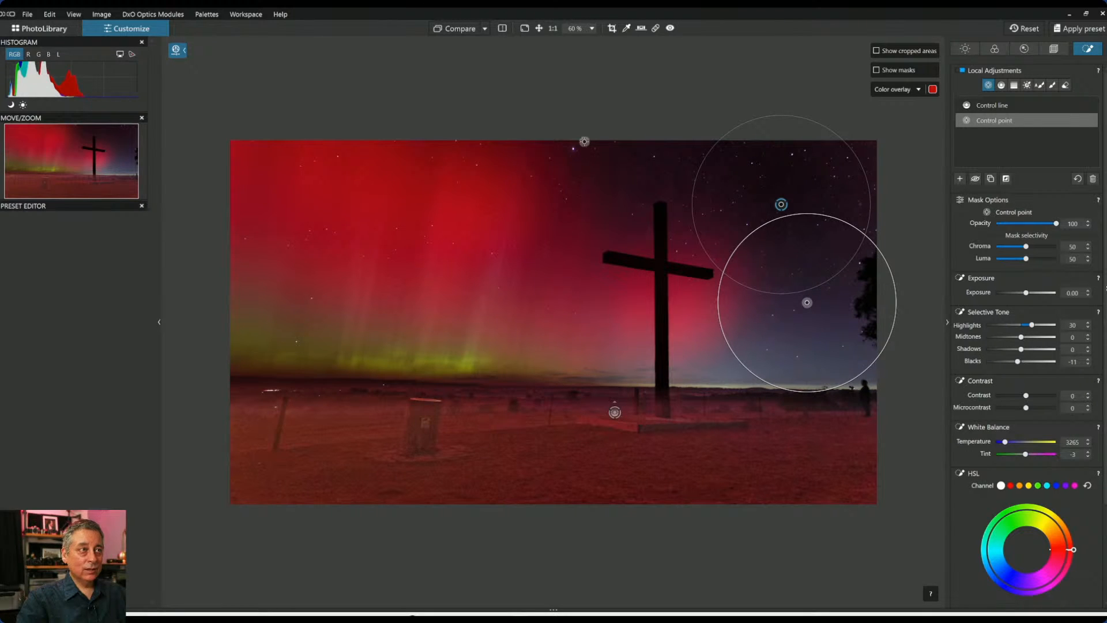
left_click(651, 160)
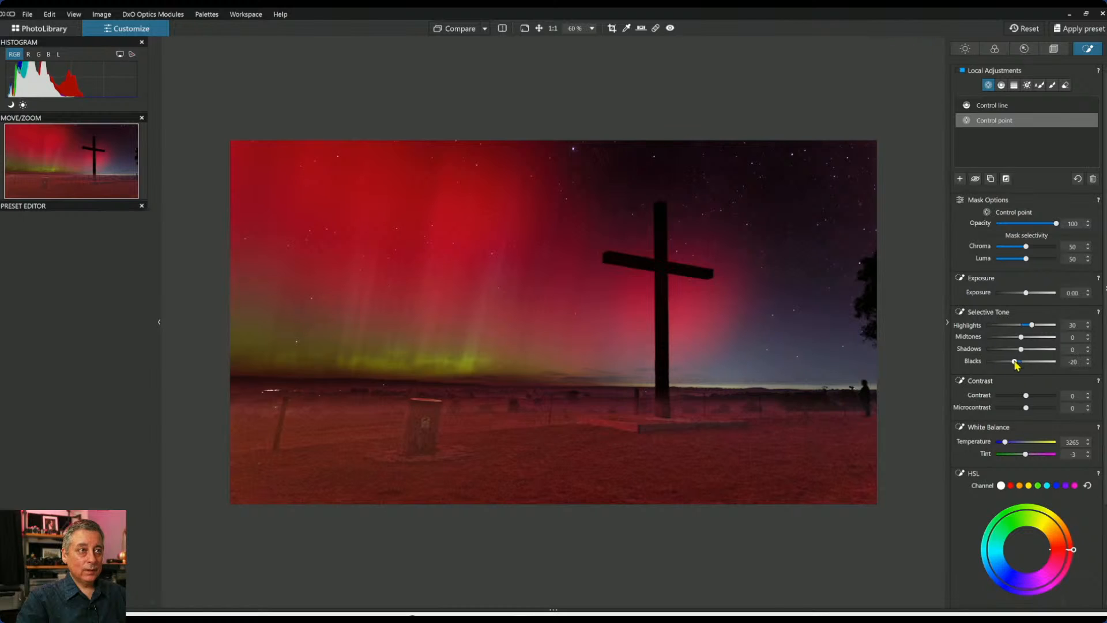
left_click_drag(1015, 362, 1011, 364)
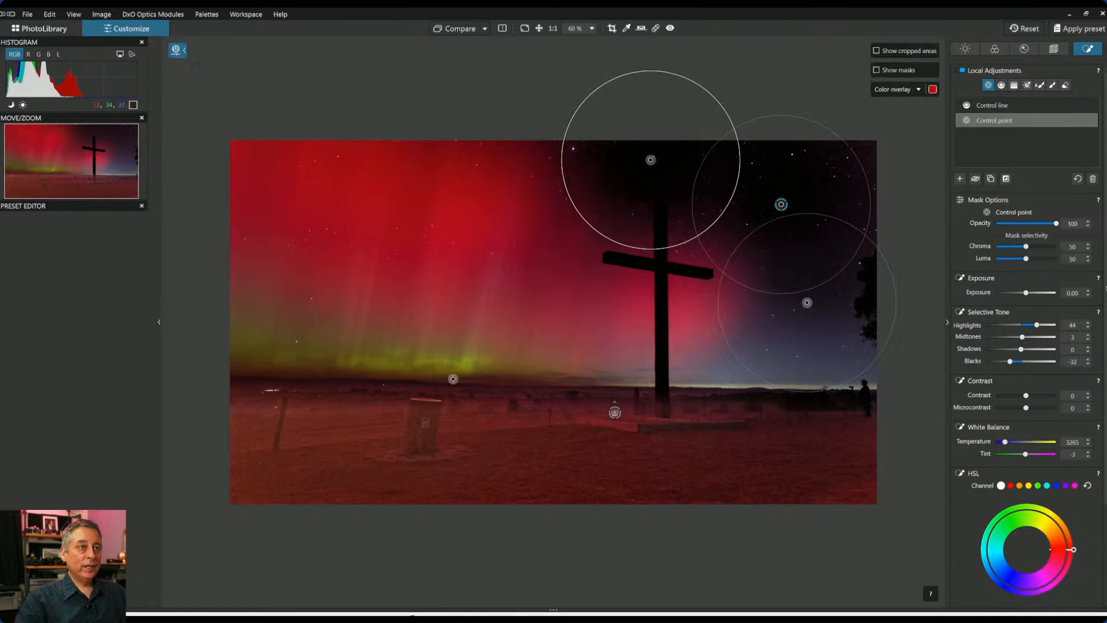
Create a new control point mask on the red aurora, enlarge it, and add three more points across the aurora and green glow.
left_click(960, 179)
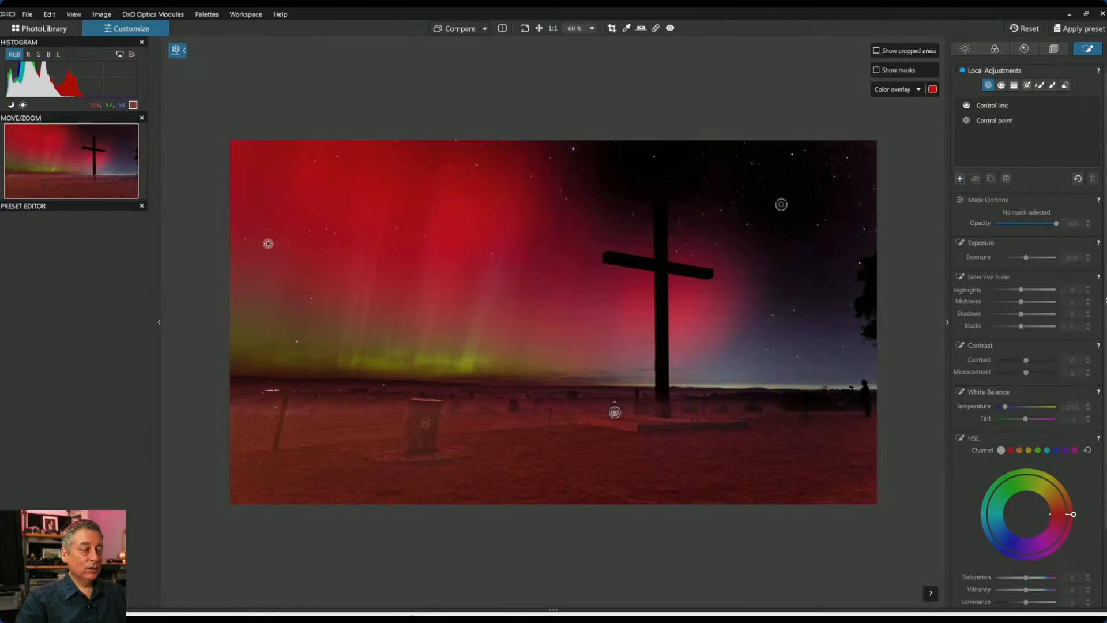
left_click(279, 198)
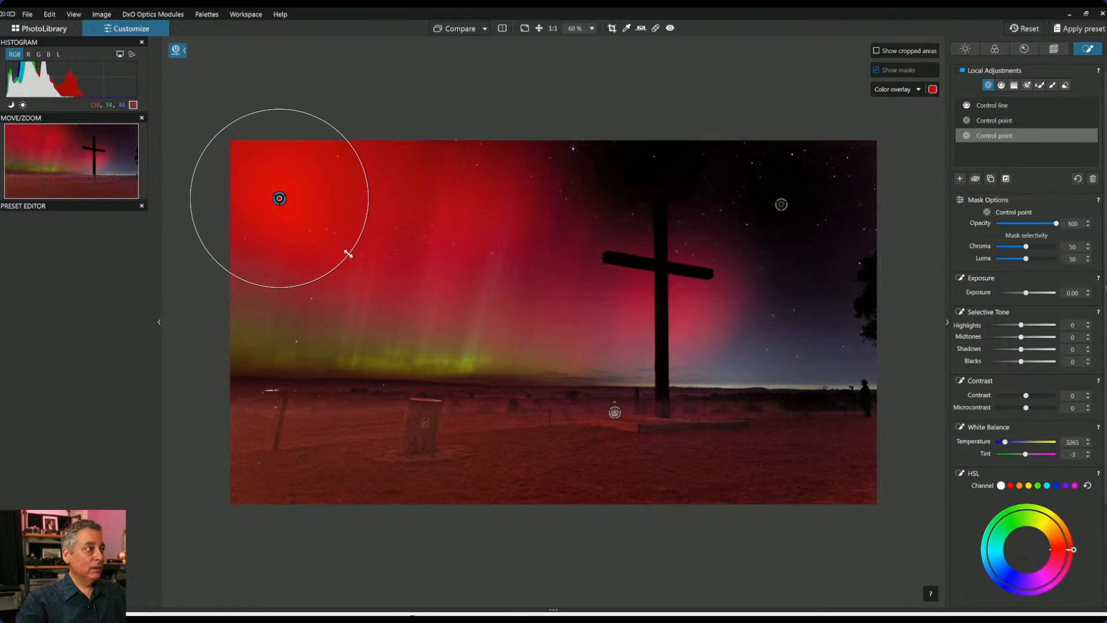
left_click_drag(348, 254, 366, 268)
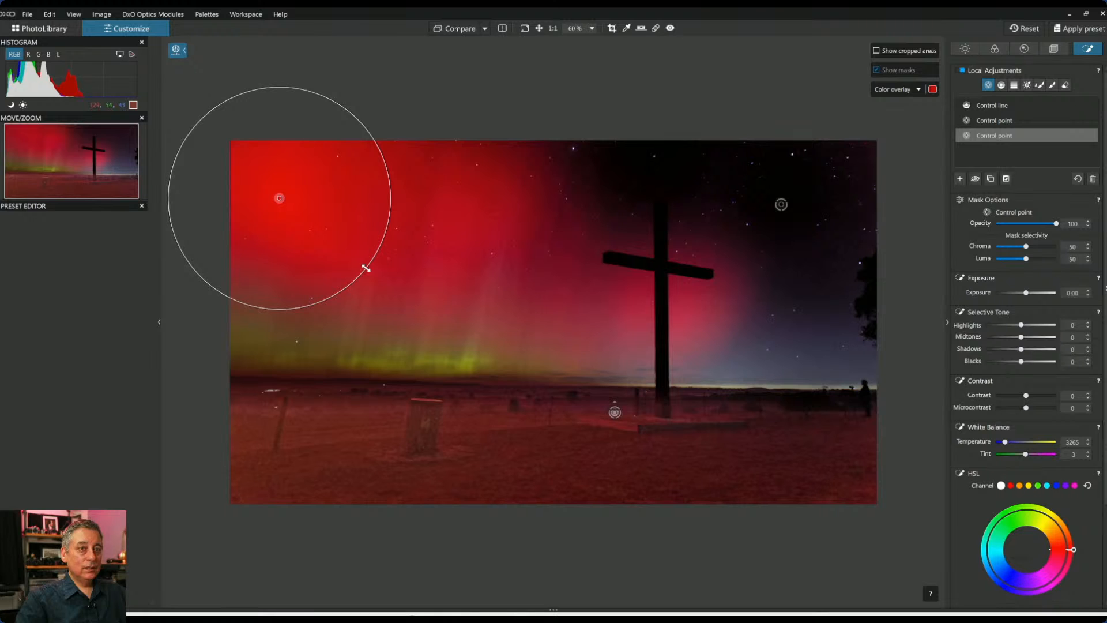
left_click(434, 222)
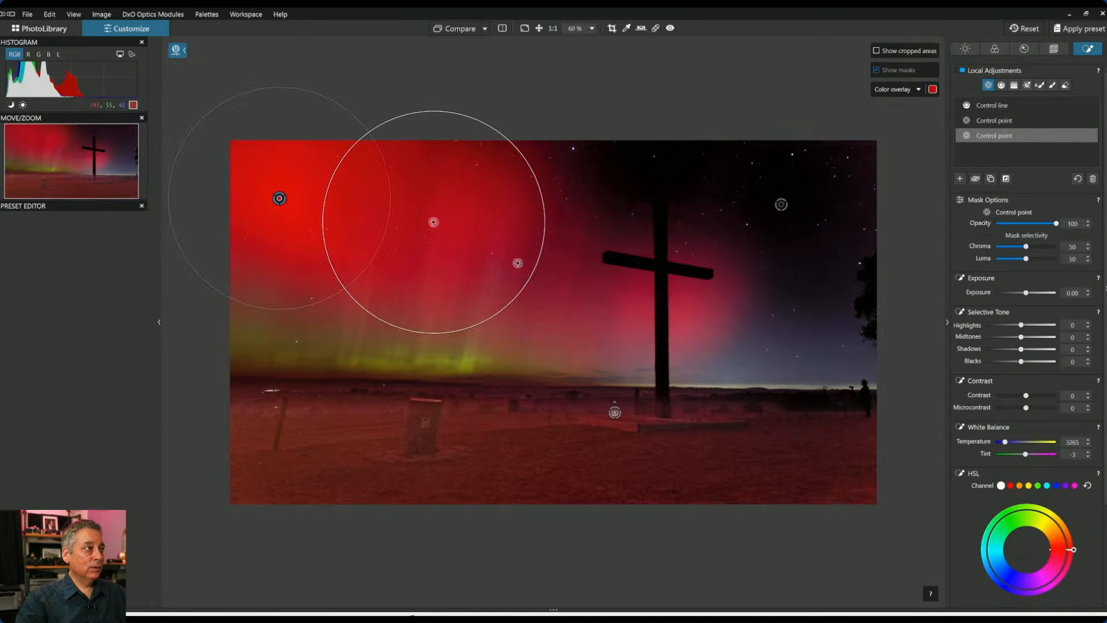
left_click(558, 290)
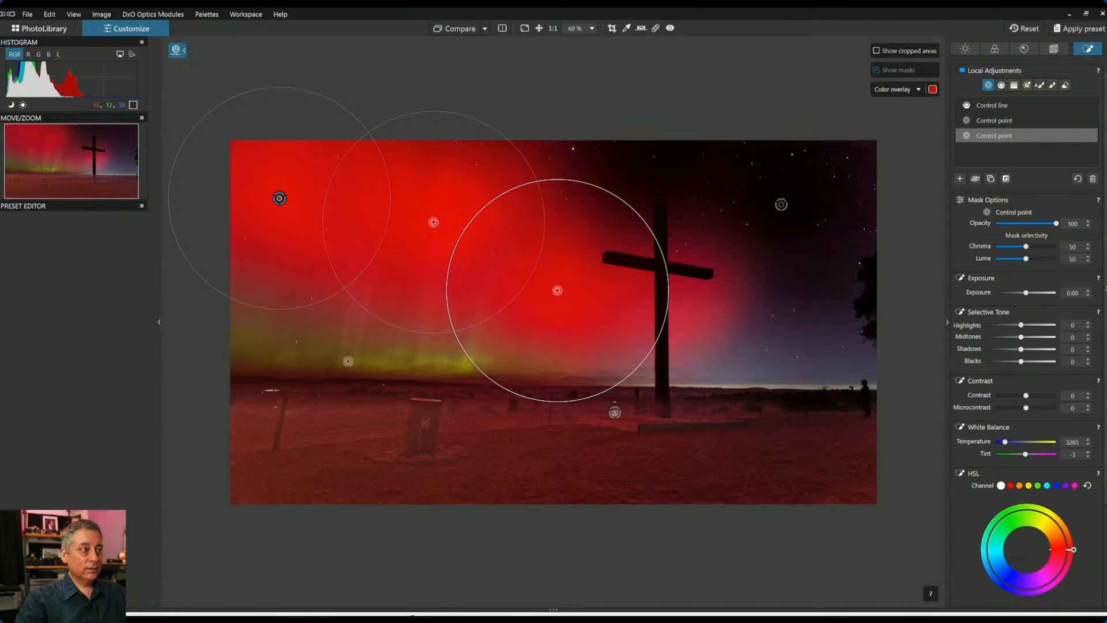
left_click(322, 347)
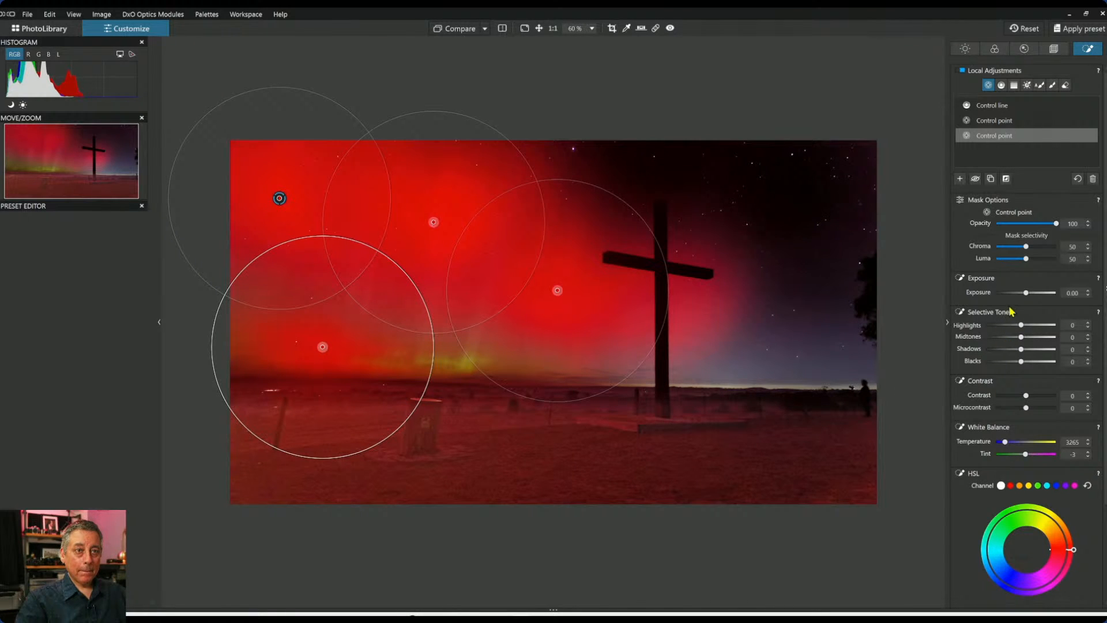
Set the aurora mask's Microcontrast to 16.
scroll(1010, 355, "down", 3)
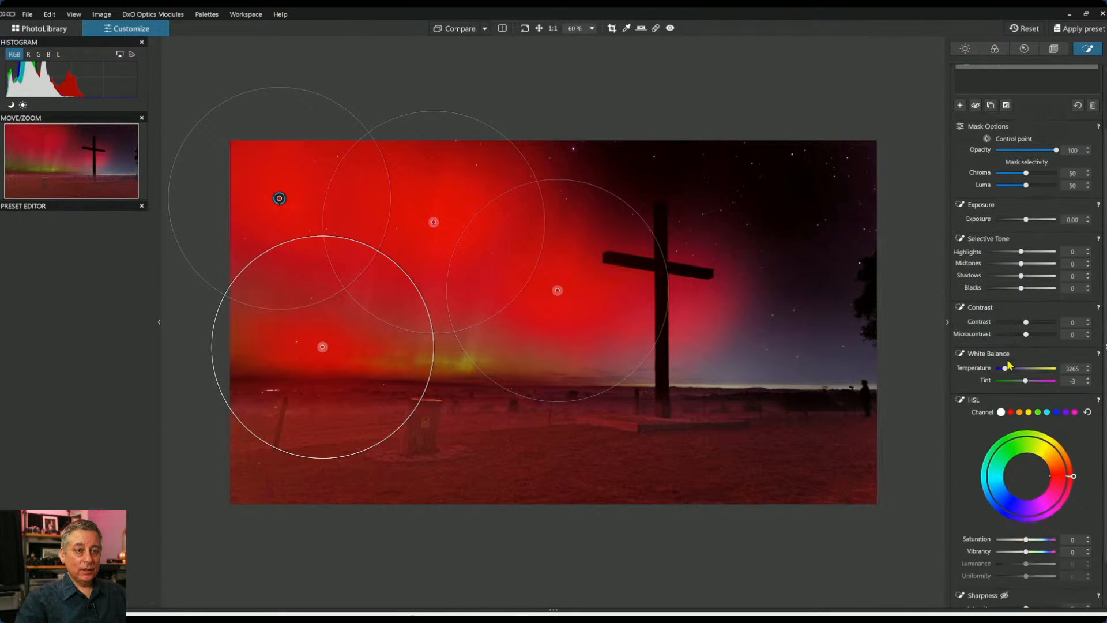
scroll(1010, 360, "up", 3)
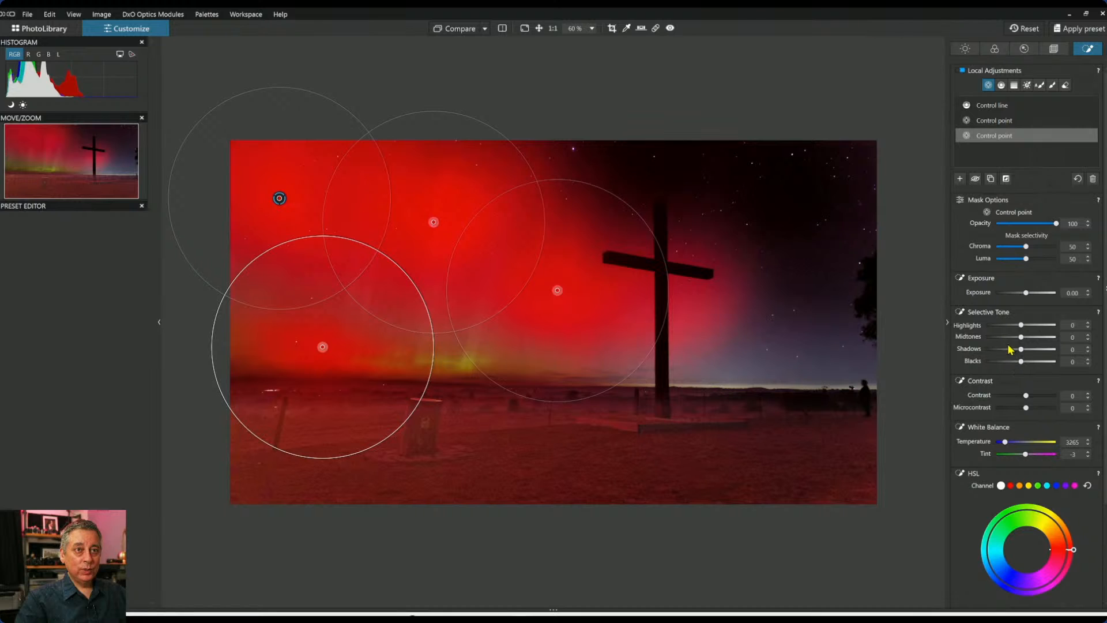
scroll(1003, 361, "down", 3)
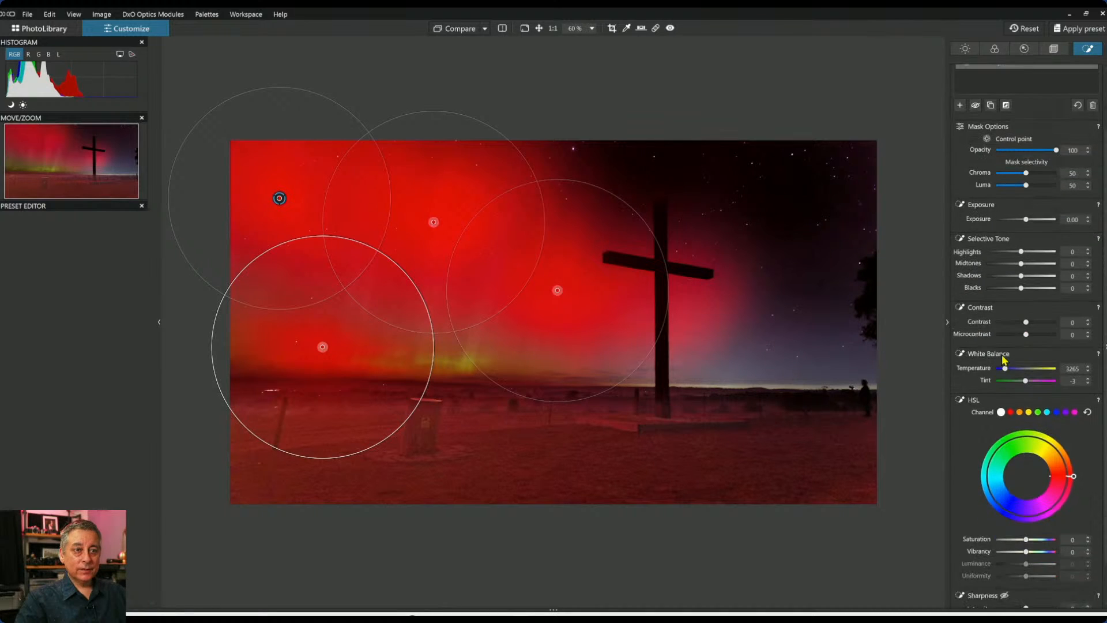
scroll(1003, 360, "up", 1)
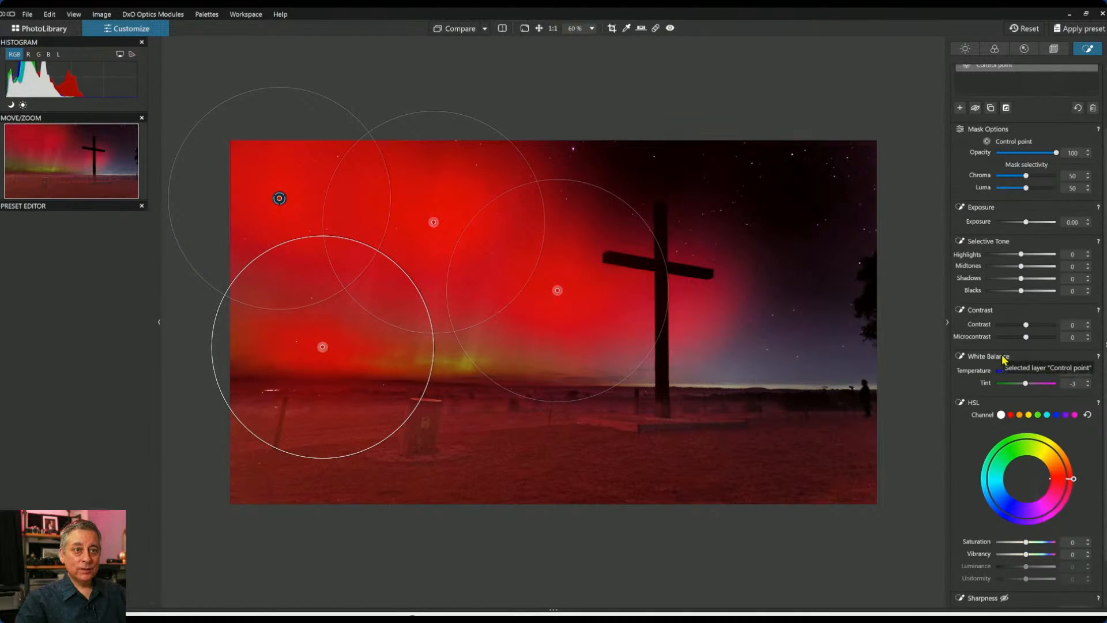
scroll(1001, 343, "up", 1)
scroll(1000, 342, "up", 1)
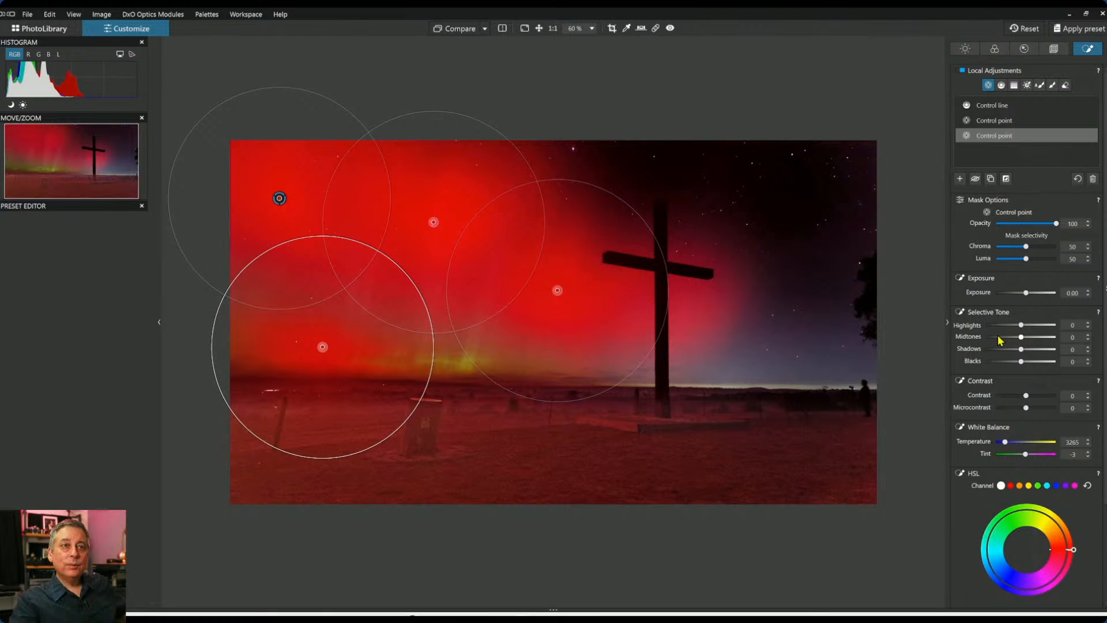
scroll(1002, 364, "down", 2)
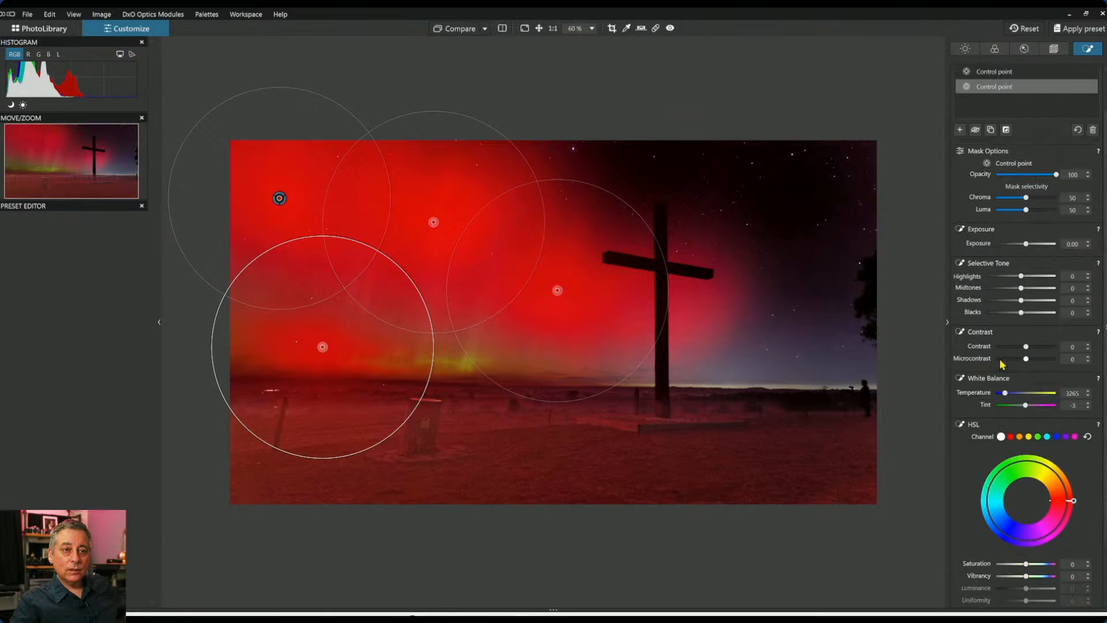
left_click_drag(1027, 359, 1030, 359)
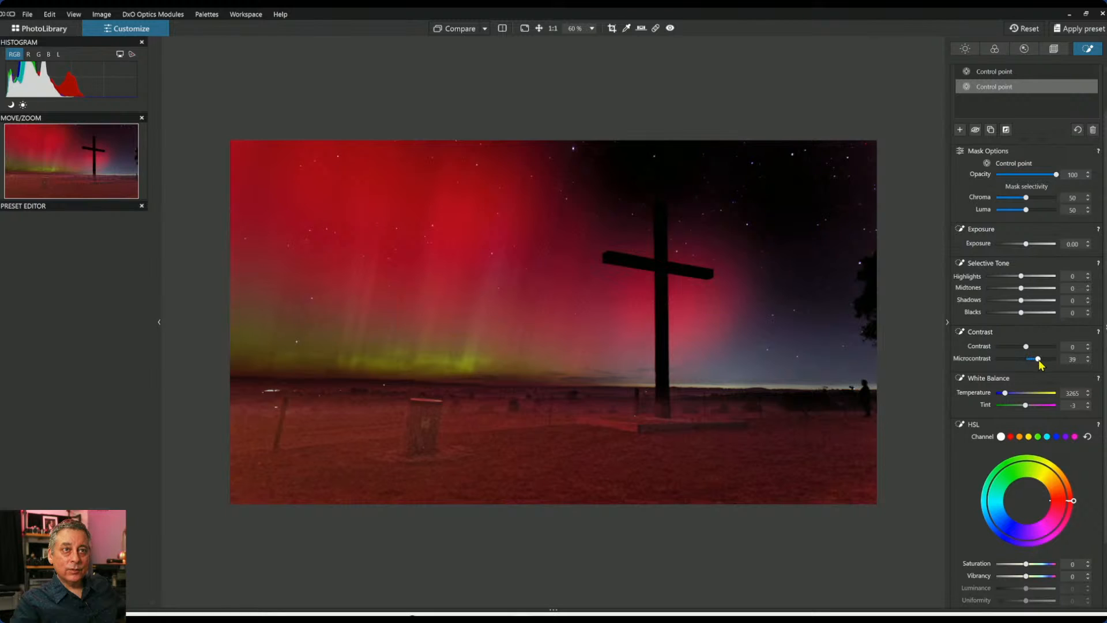
left_click_drag(1039, 360, 1033, 362)
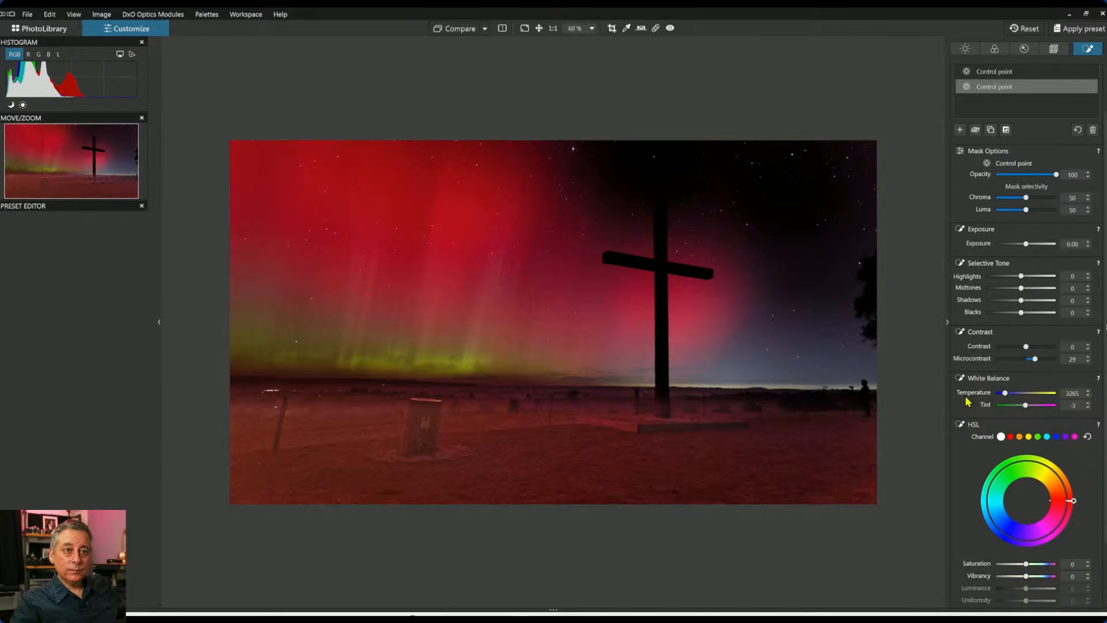
scroll(968, 402, "down", 1)
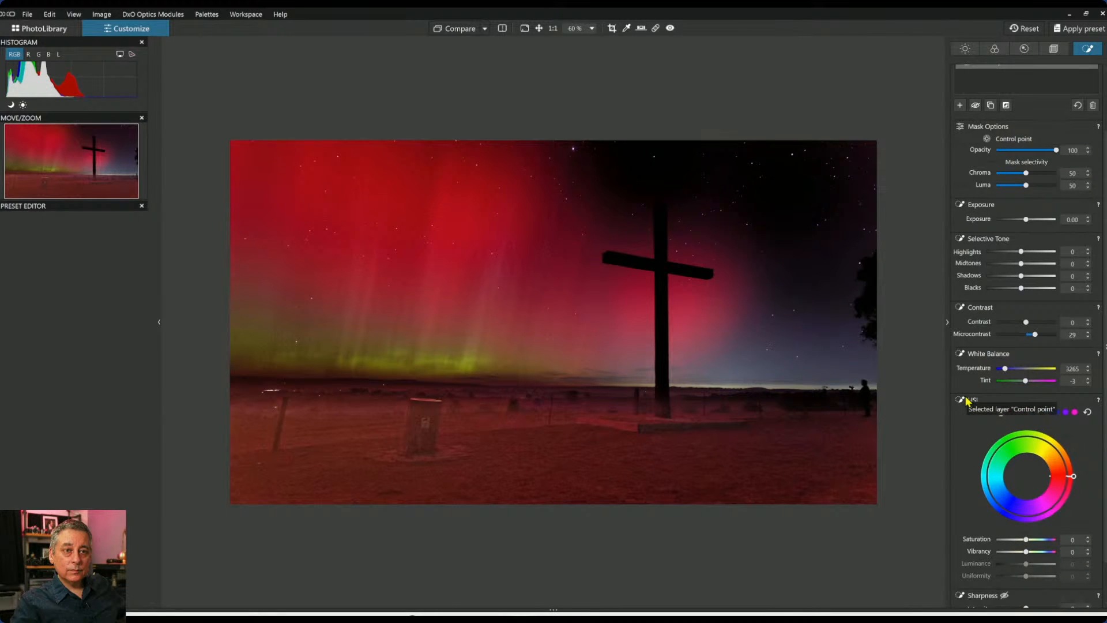
scroll(967, 402, "down", 1)
scroll(967, 402, "down", 1)
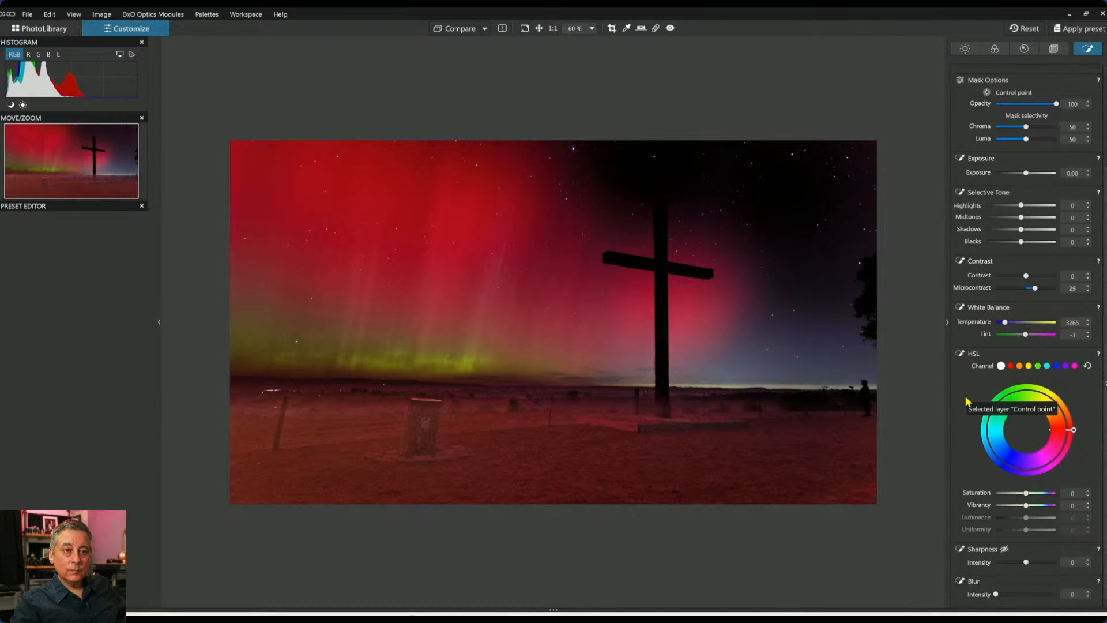
scroll(967, 402, "up", 5)
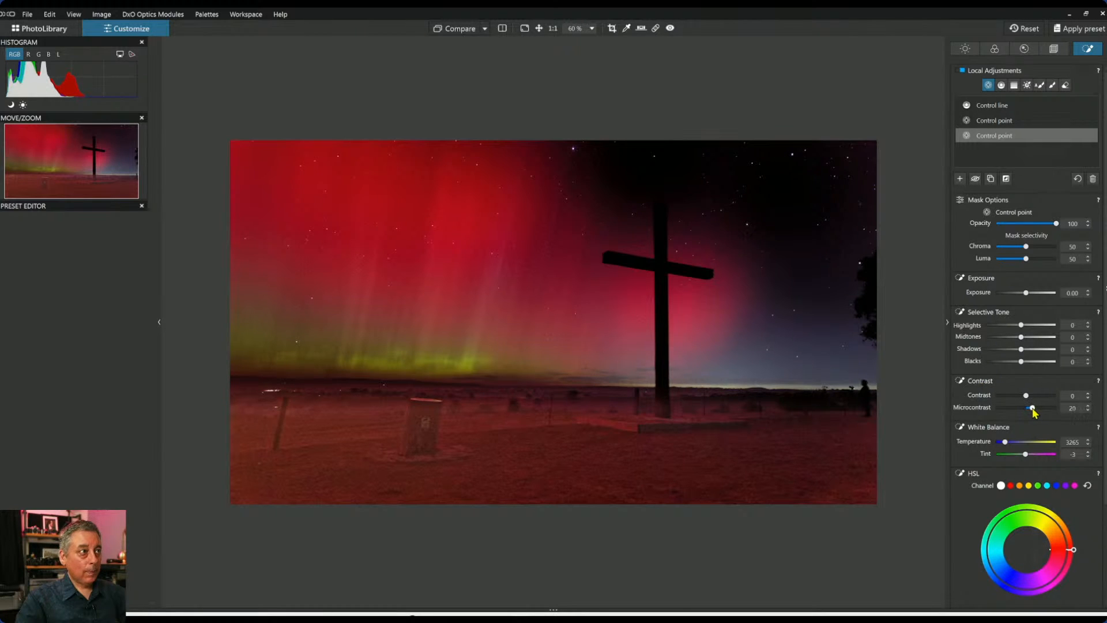
left_click_drag(1031, 411, 1031, 411)
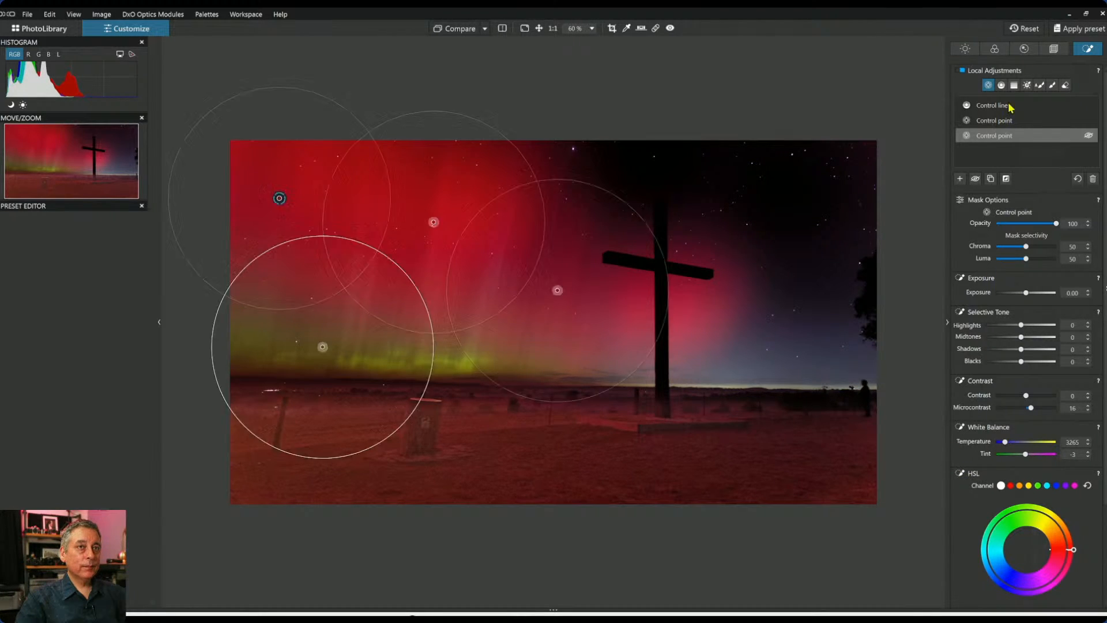
Add a control point on the upper part of the cross to the aurora mask and adjust its radius.
left_click(1040, 85)
scroll(646, 239, "up", 3)
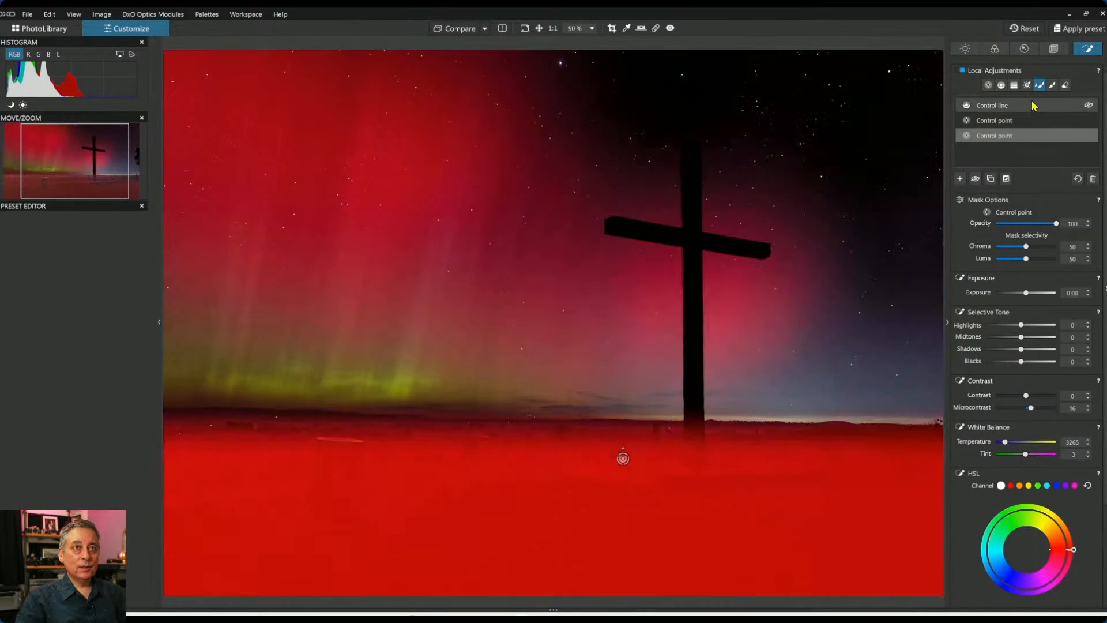
left_click(988, 85)
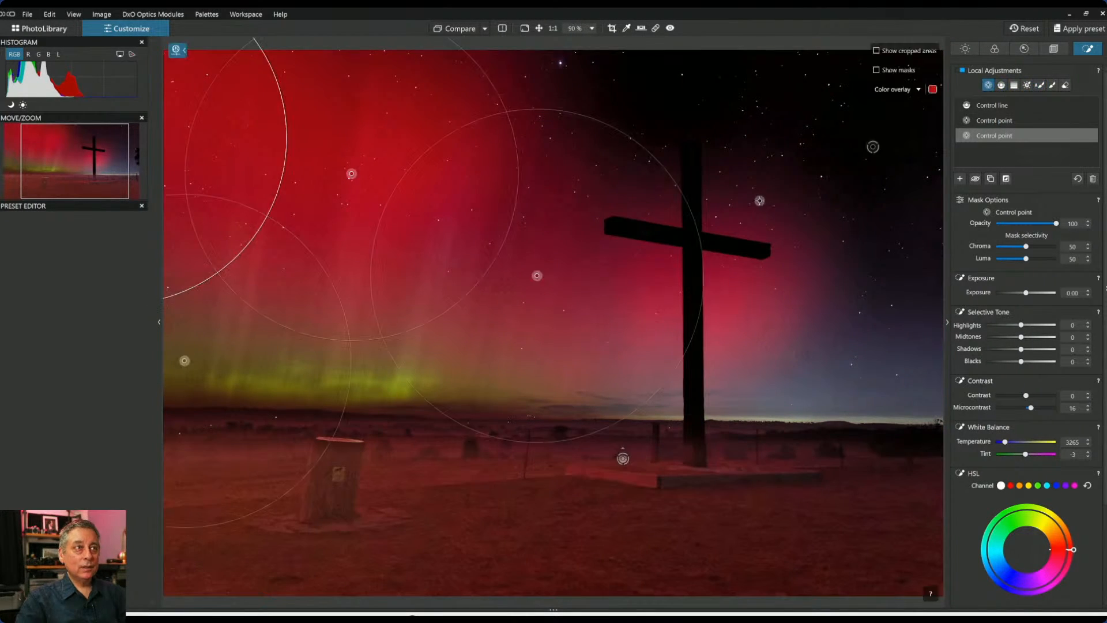
left_click(694, 189)
left_click_drag(807, 70, 806, 73)
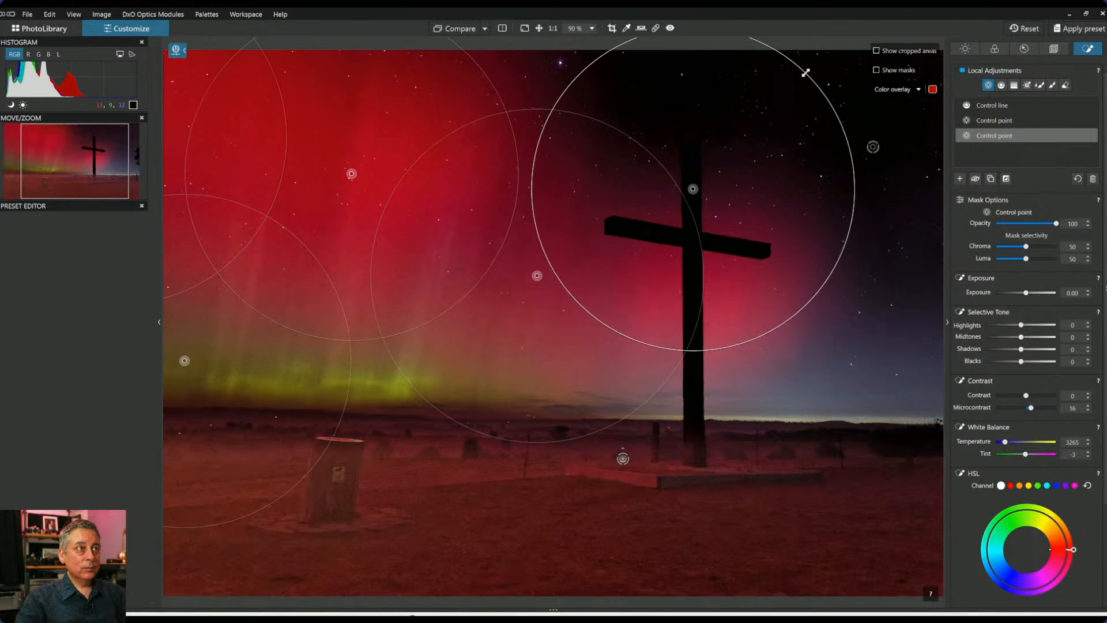
Create a separate control point mask on the top of the cross, set Luma selectivity to 68, and size it to reach the crossbar.
left_click(960, 179)
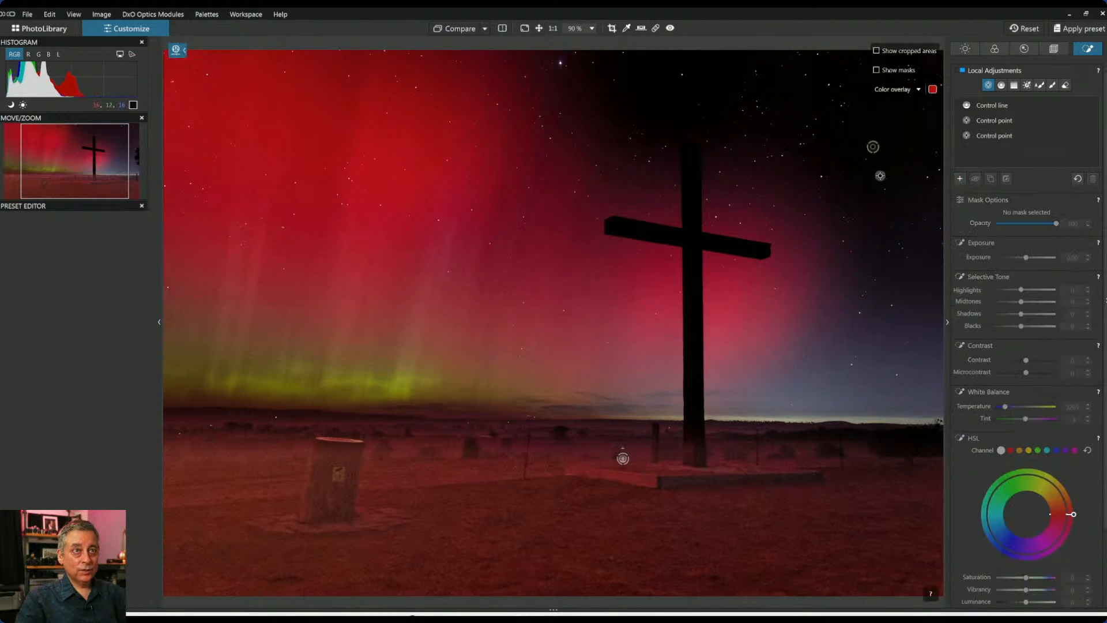
left_click(689, 138)
left_click_drag(832, 65, 690, 161)
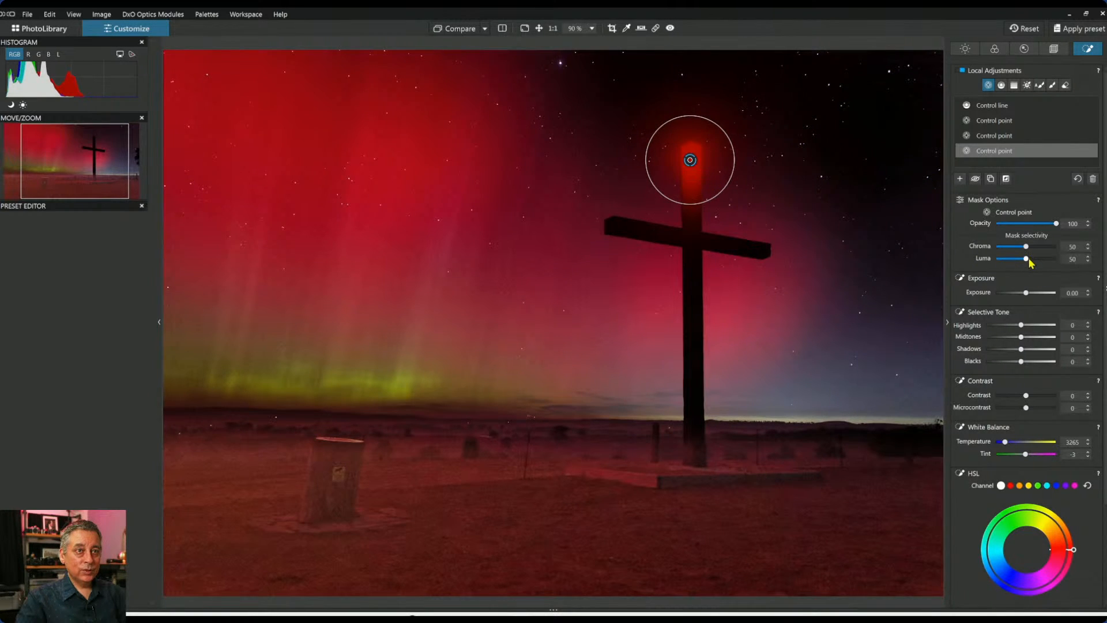
left_click_drag(1030, 260, 1031, 259)
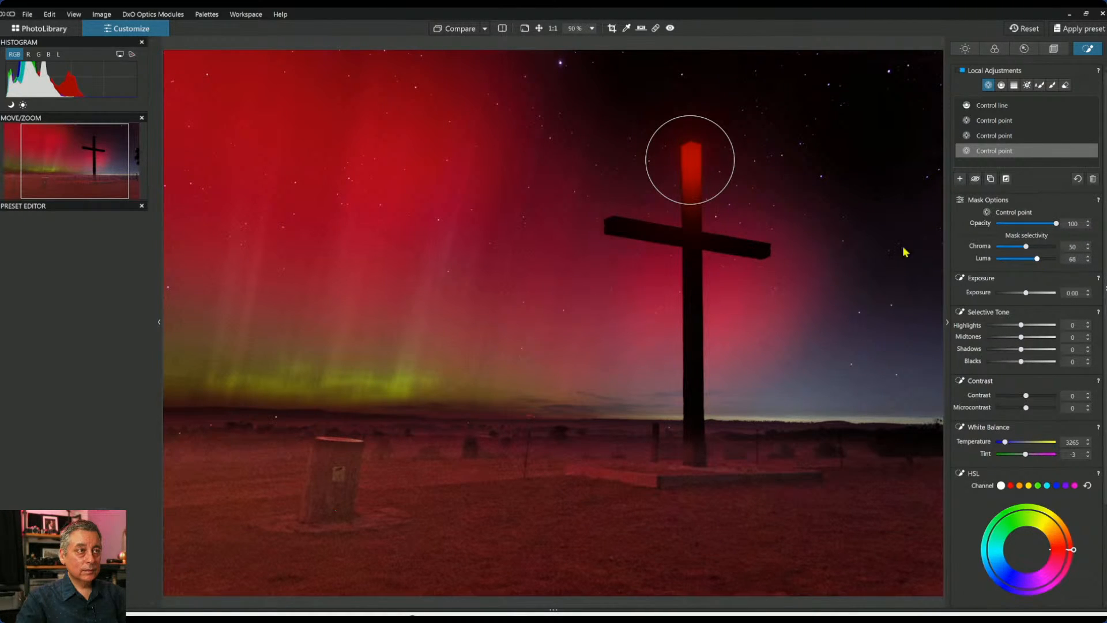
left_click_drag(691, 206, 691, 267)
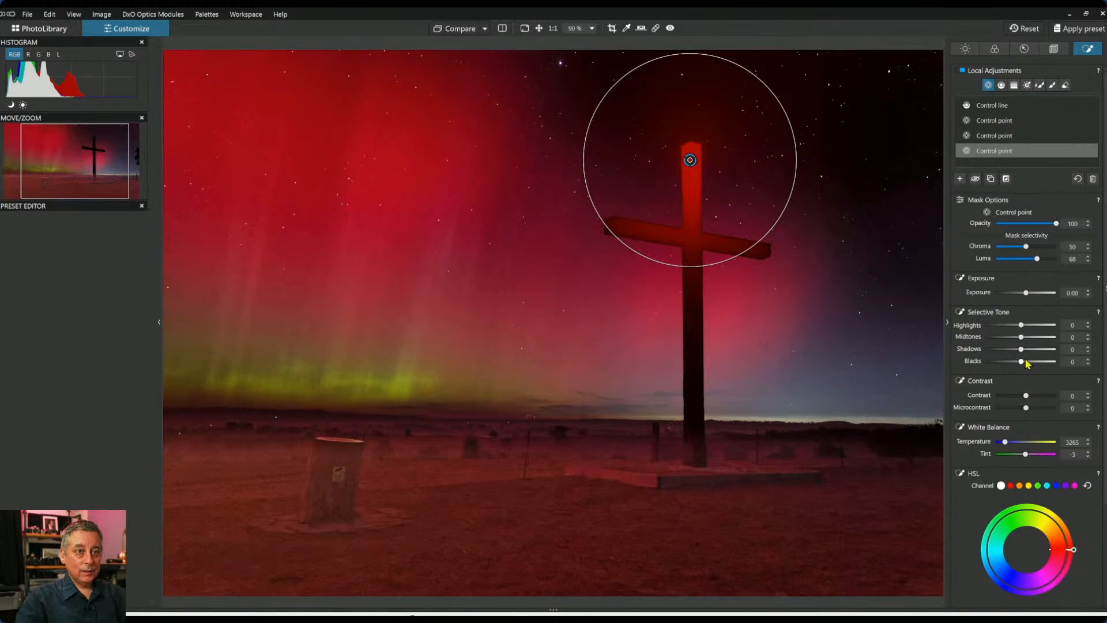
Set the cross mask's Shadows to 82 and Blacks to 11, and add a second control point where the beams cross.
left_click_drag(1024, 352, 1049, 354)
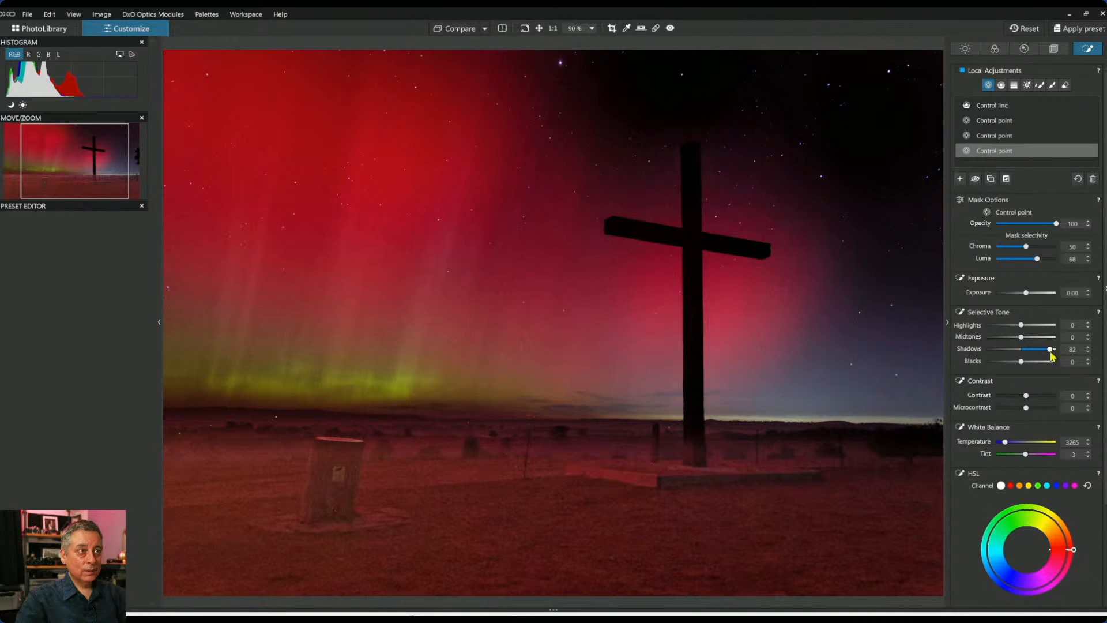
left_click_drag(1022, 363, 1026, 365)
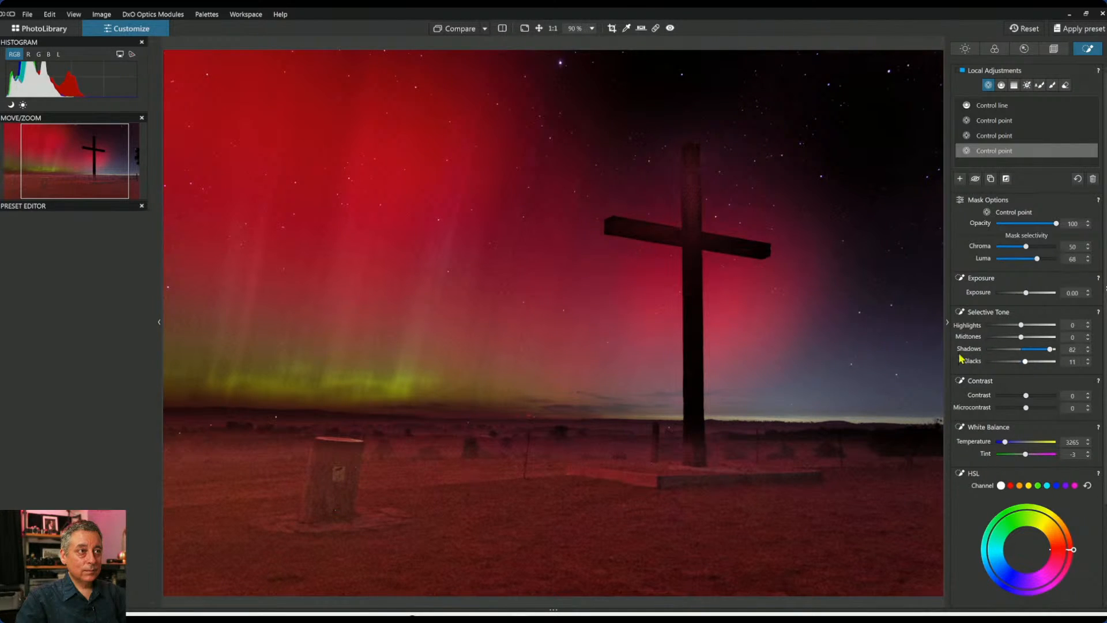
left_click(694, 249)
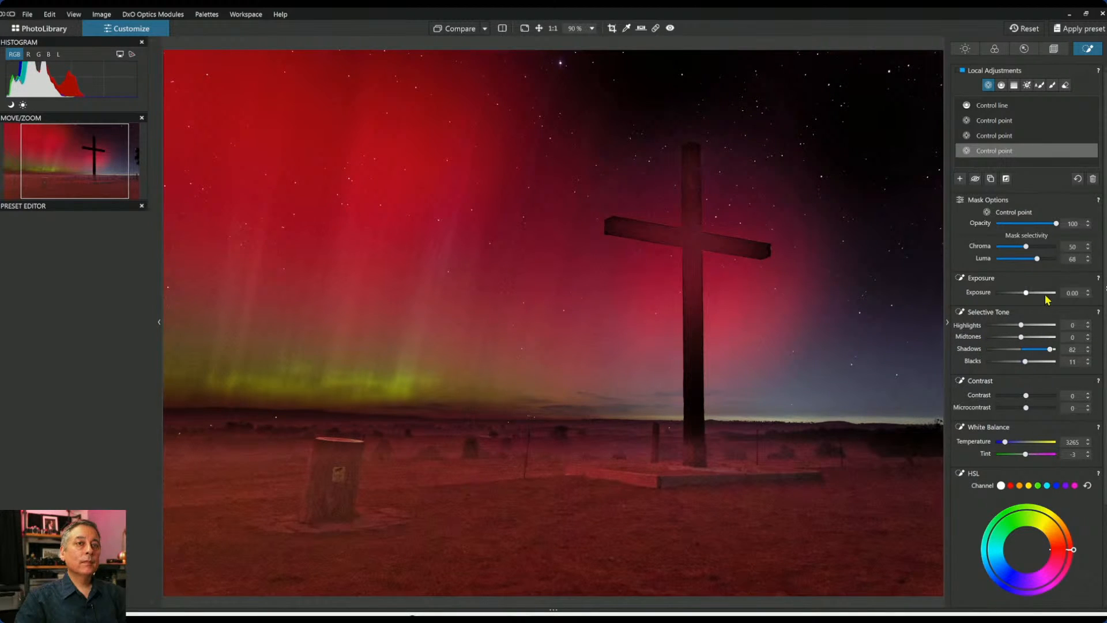
Reset the cross mask's Shadows, and set Blacks to 31 and Shadows to 19.
double_click(1051, 349)
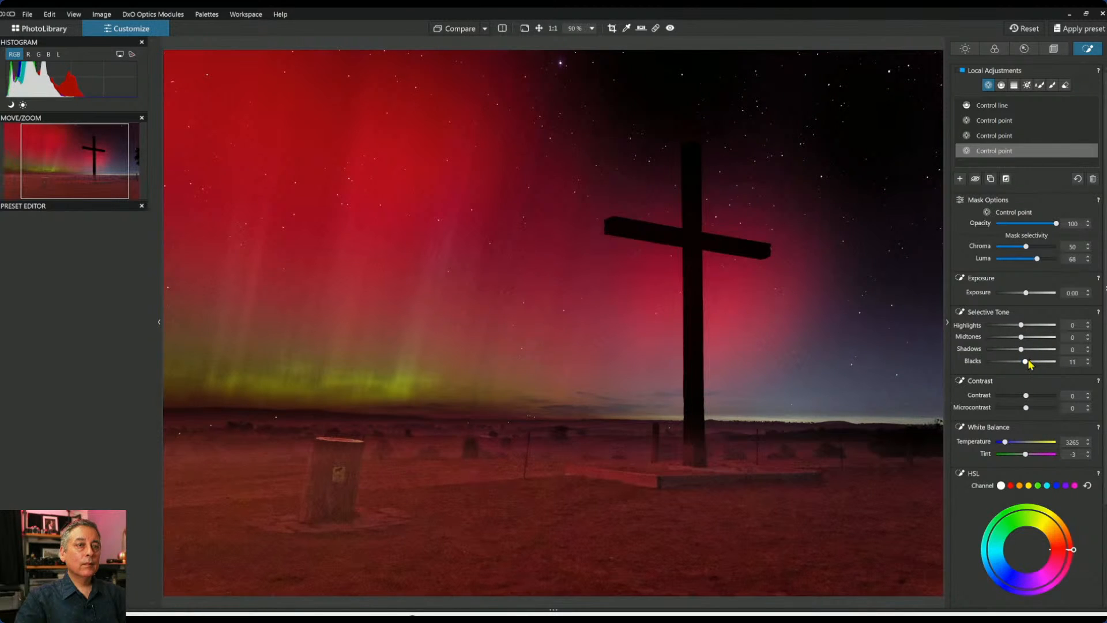
left_click_drag(1026, 362, 1030, 350)
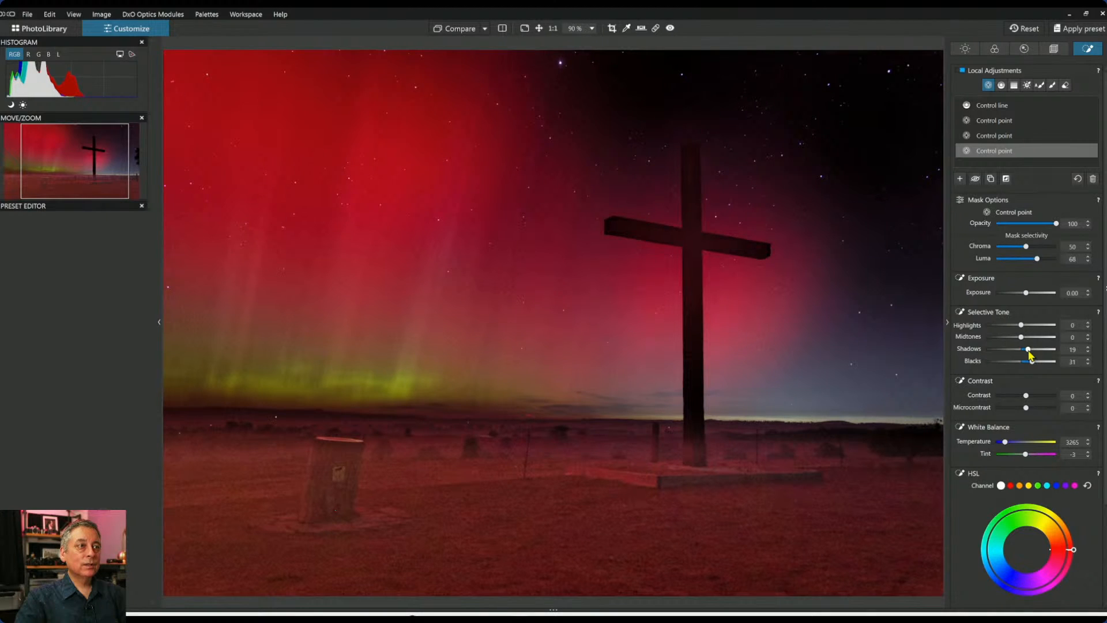
Select the control line mask covering the foreground and set its HSL Saturation to -24.
scroll(623, 455, "down", 2)
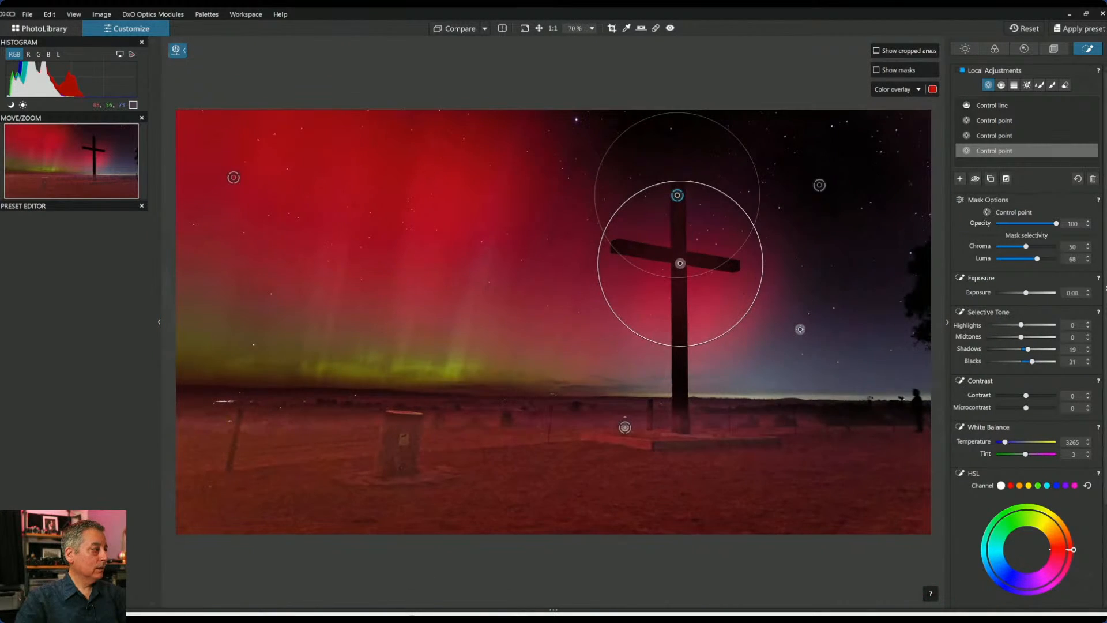
scroll(625, 426, "down", 1)
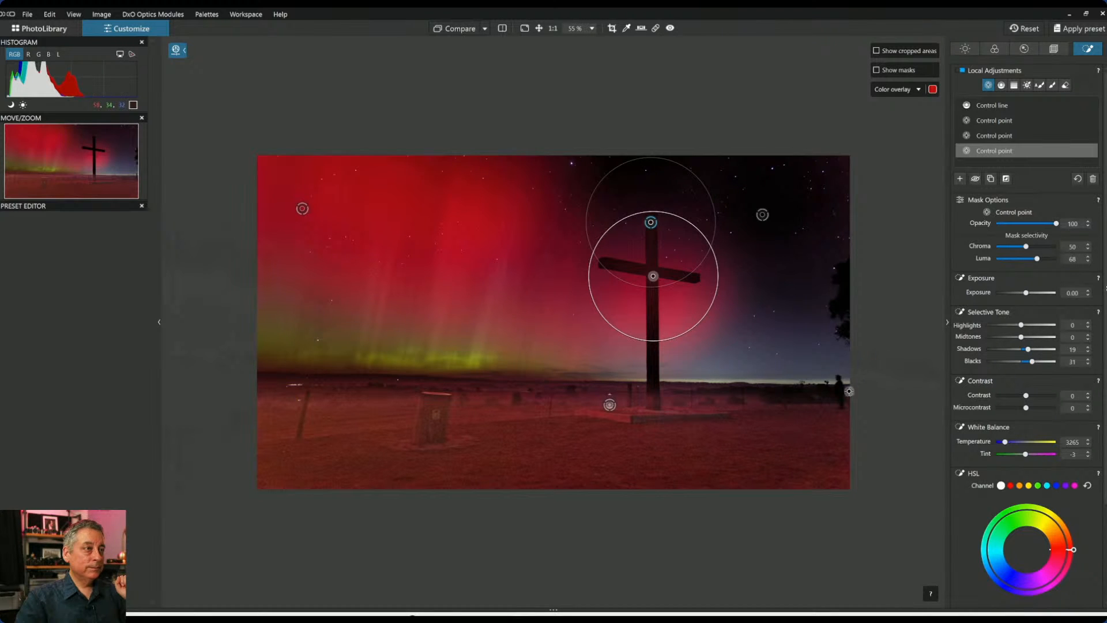
key("Escape")
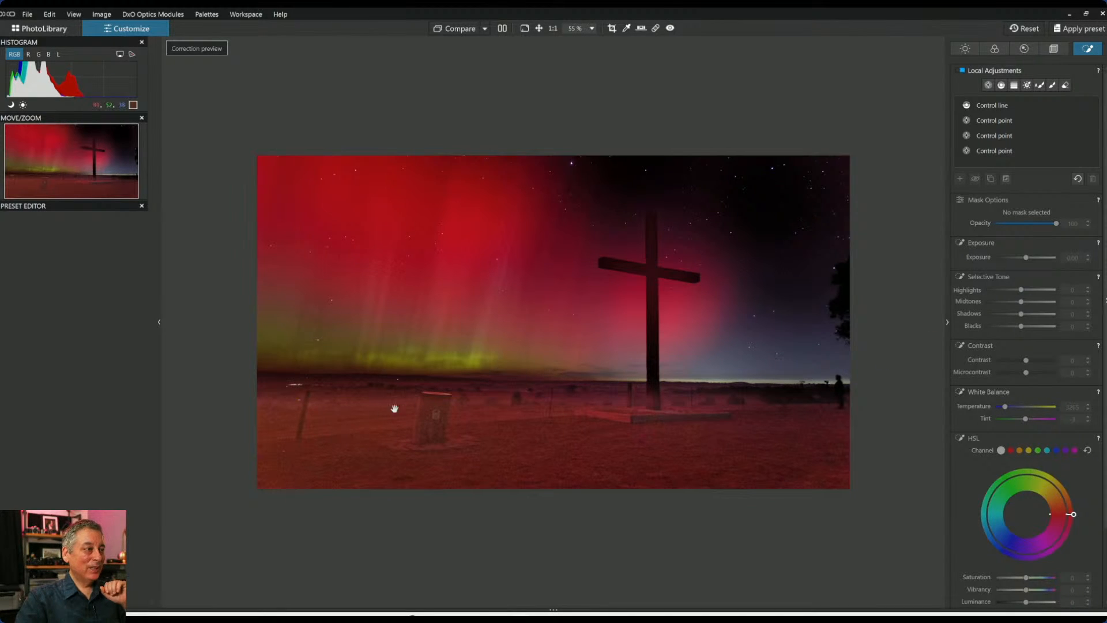
left_click(1006, 109)
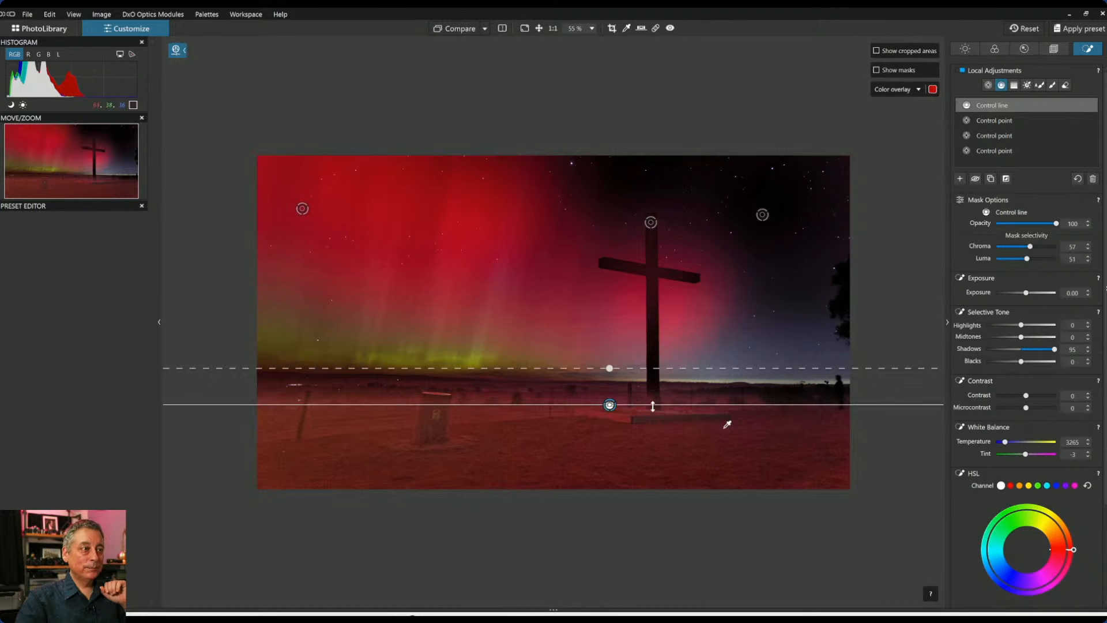
left_click(609, 408)
left_click(610, 408)
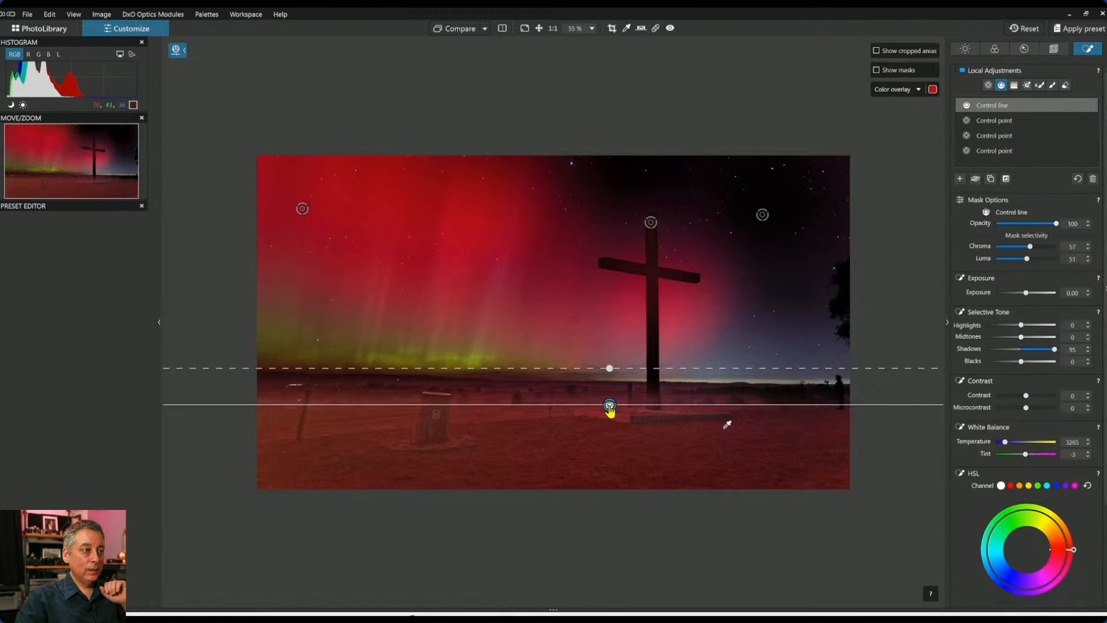
scroll(992, 436, "down", 3)
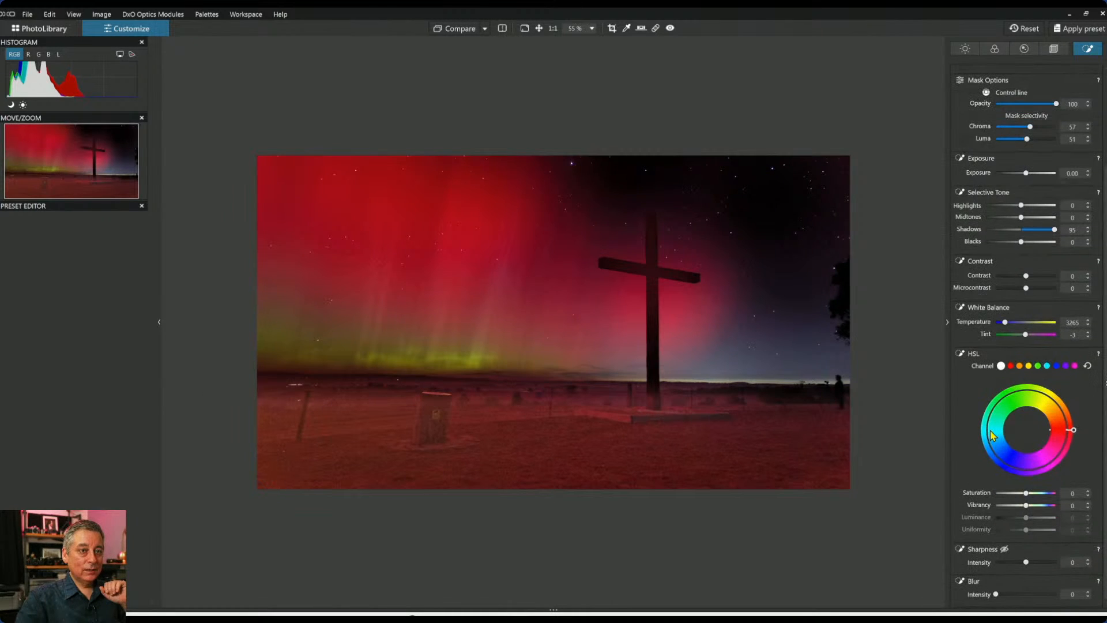
left_click_drag(1027, 497, 1021, 500)
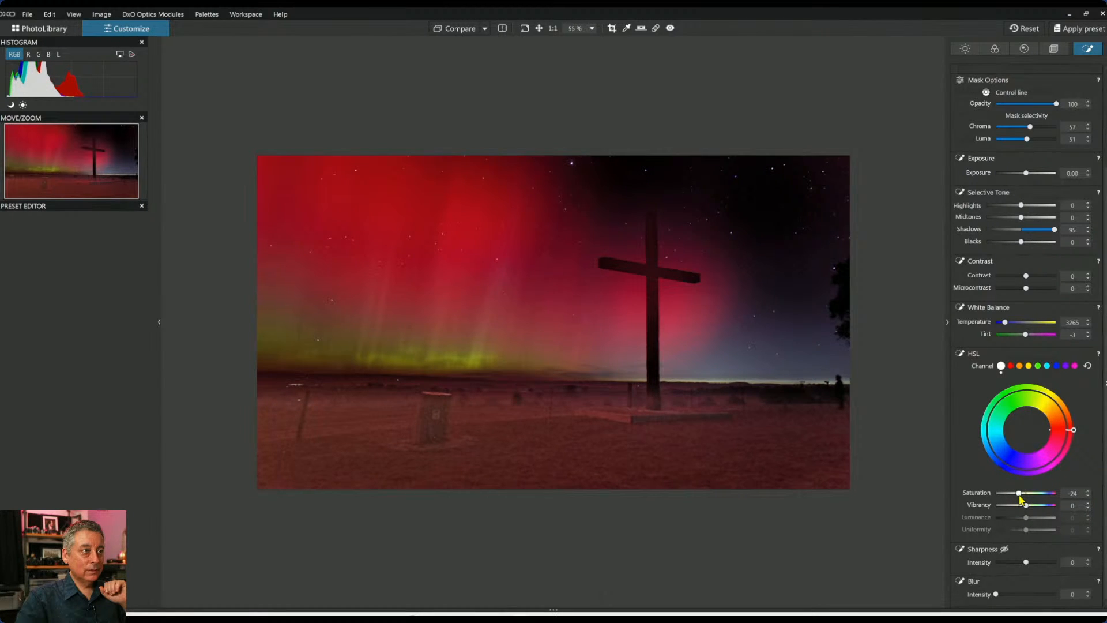
Shift the foreground mask's hue slightly toward orange-brown and move its control line up slightly toward the horizon.
scroll(934, 469, "up", 1)
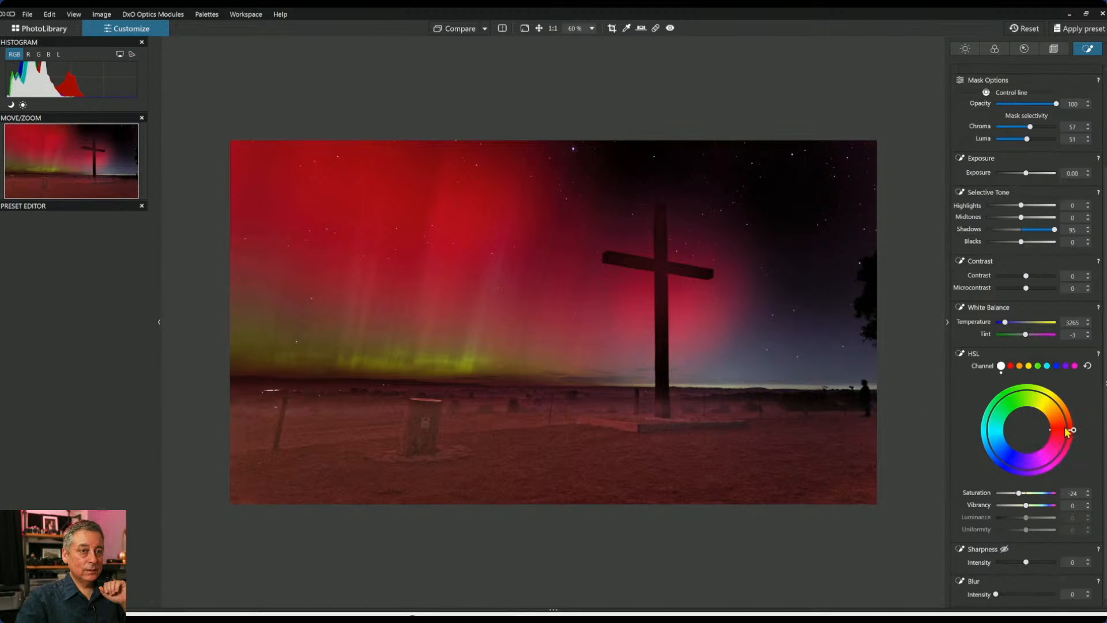
mouse_move(1076, 431)
left_mouse_down()
mouse_move(1073, 420)
mouse_move(1070, 450)
left_mouse_up()
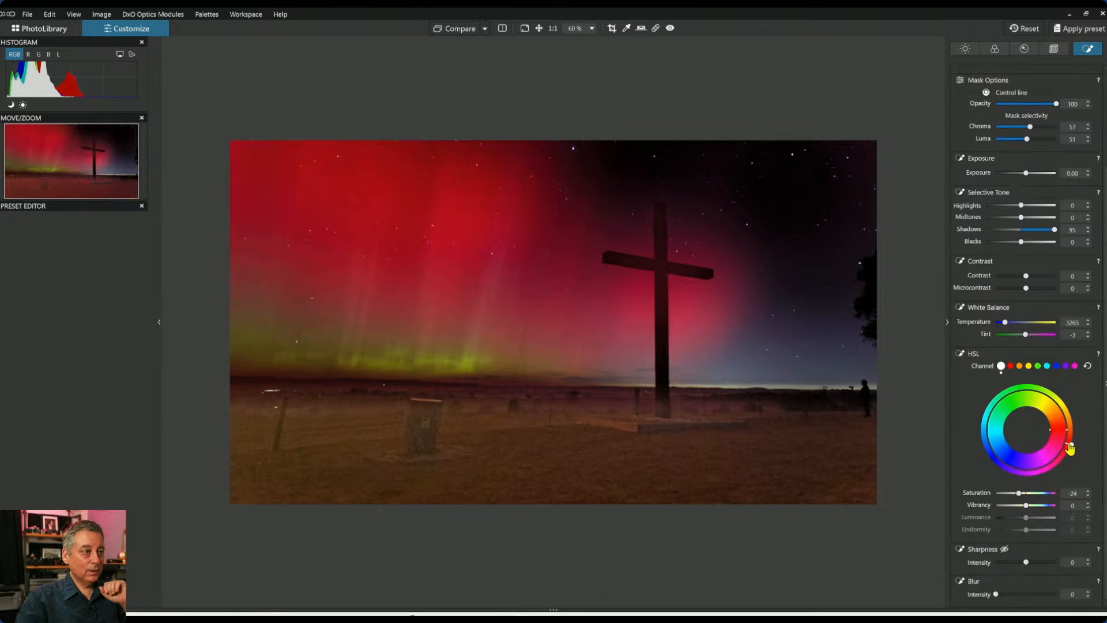
left_click_drag(1071, 445, 1072, 442)
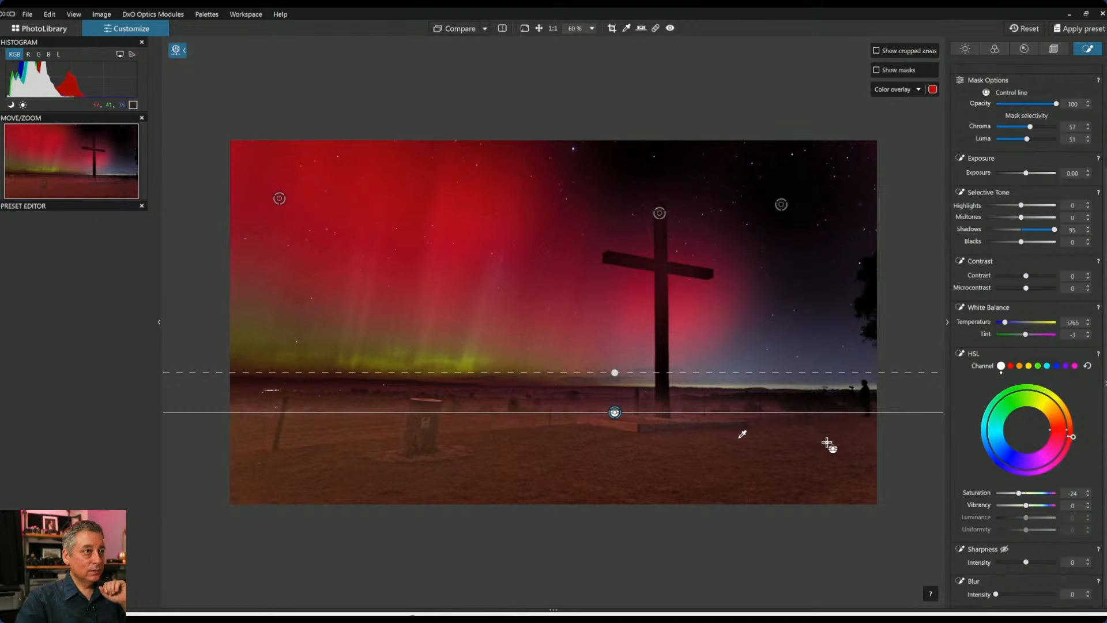
scroll(828, 444, "down", 1)
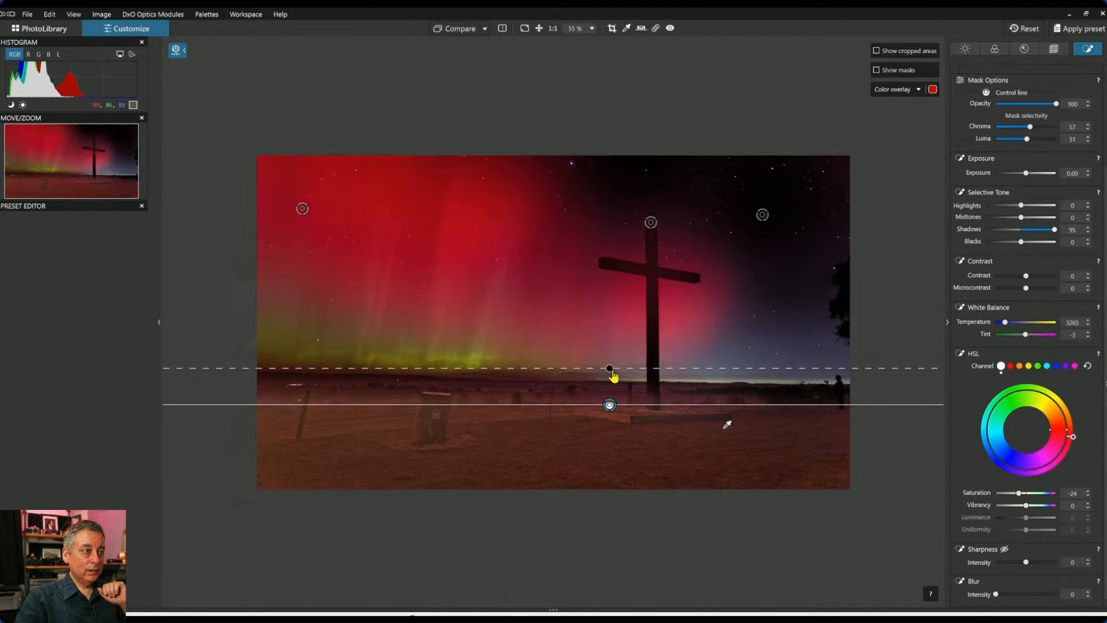
left_click_drag(610, 405, 610, 402)
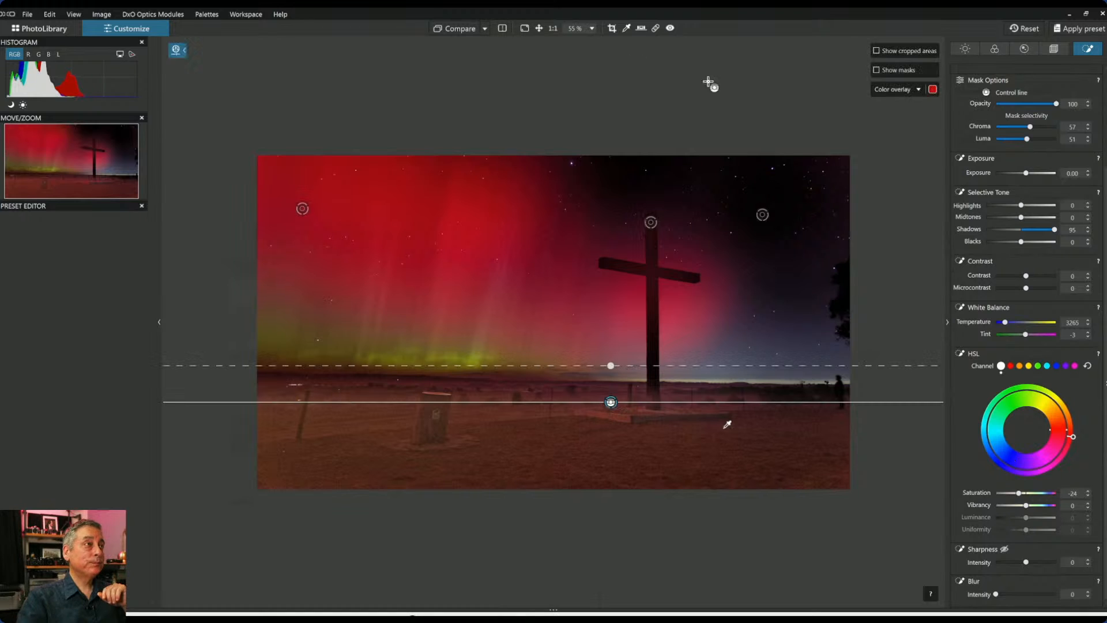
Compare the edited aurora photo with its uncorrected version side by side, with the palettes hidden for a larger view.
left_click(502, 29)
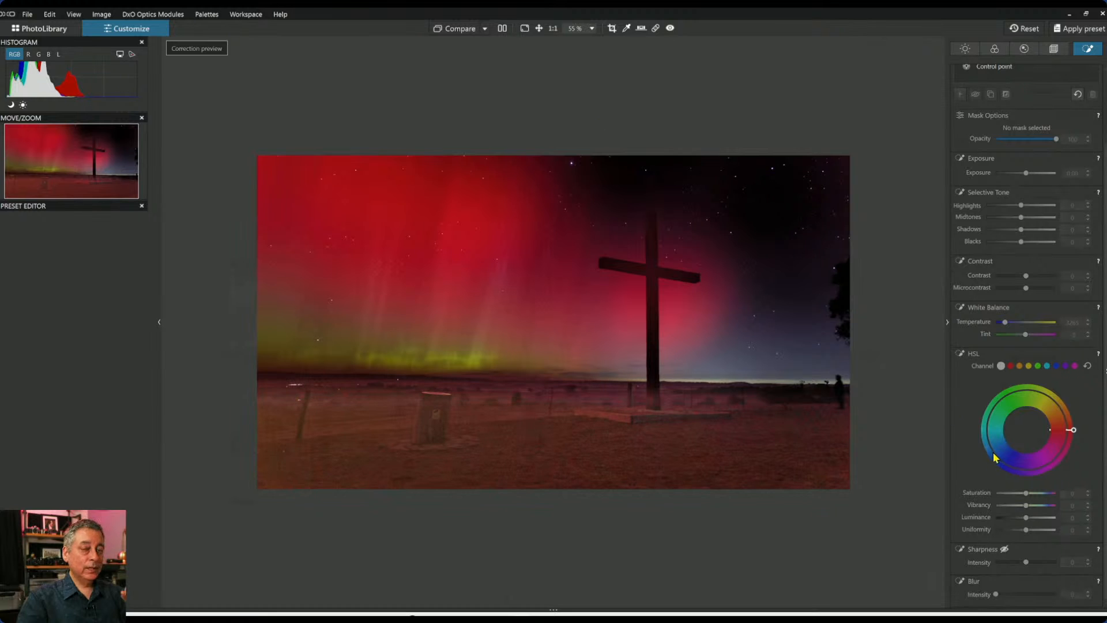
left_click(502, 28)
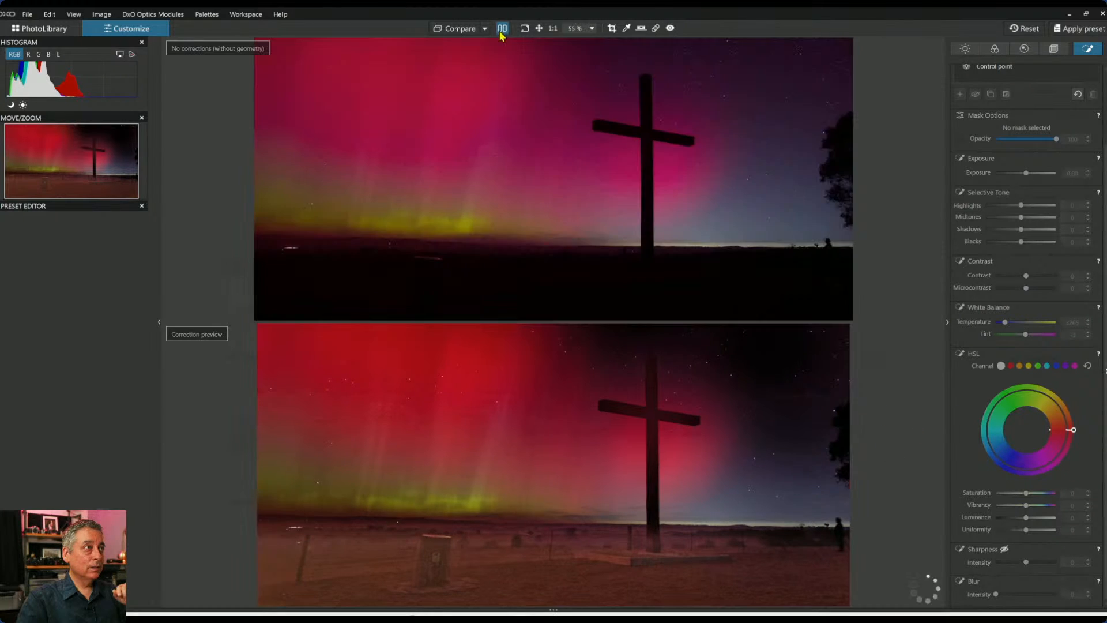
scroll(585, 340, "down", 2)
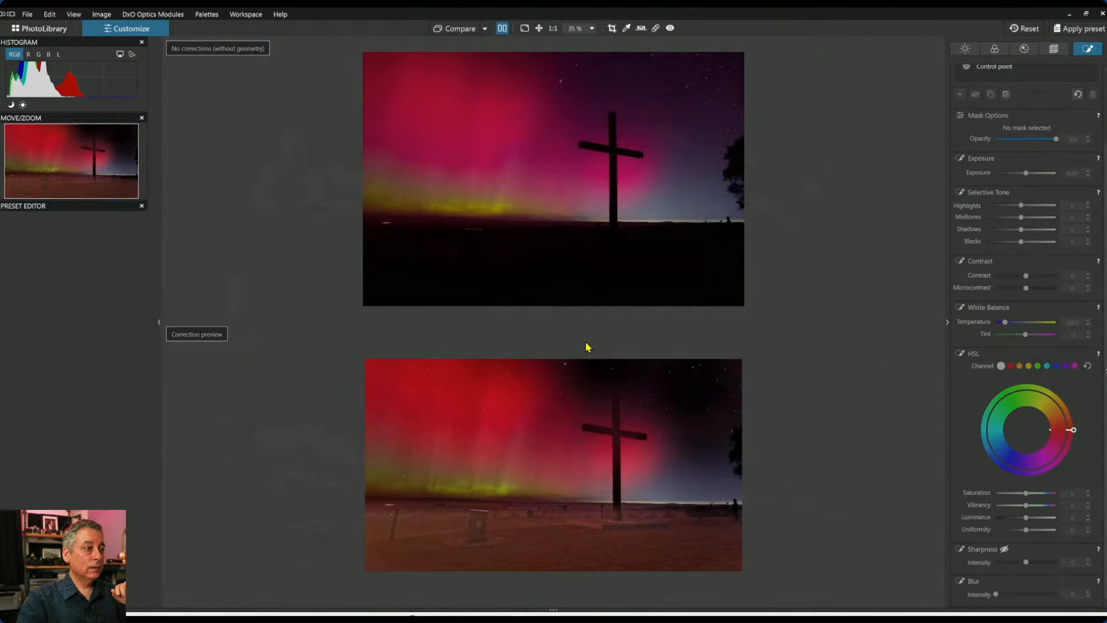
scroll(804, 408, "up", 1)
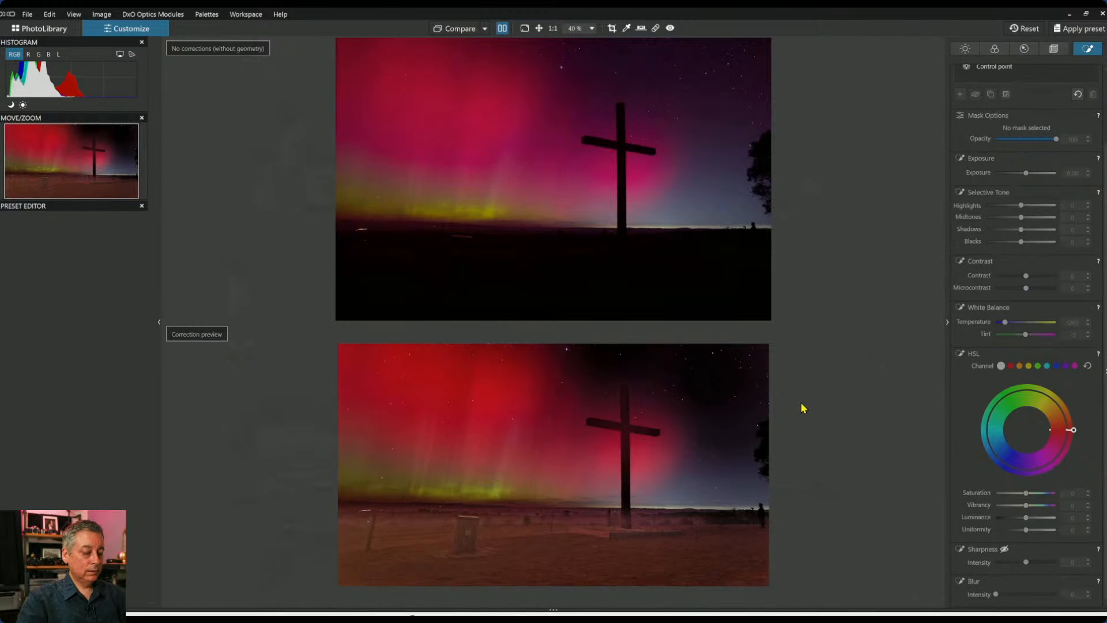
key("Tab")
scroll(531, 437, "up", 1)
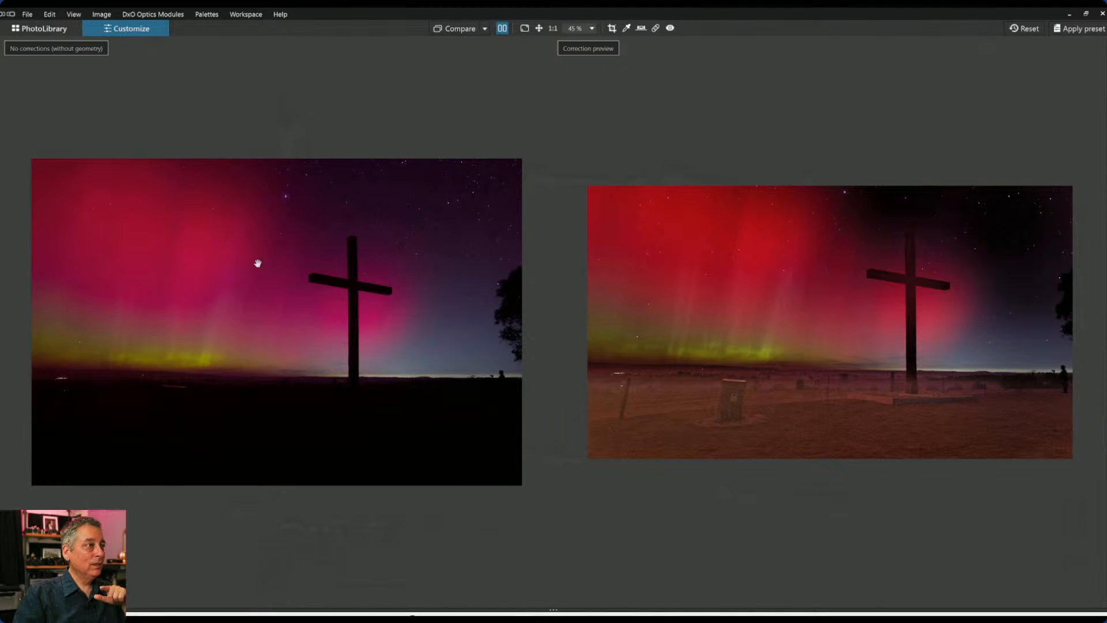
left_click(502, 29)
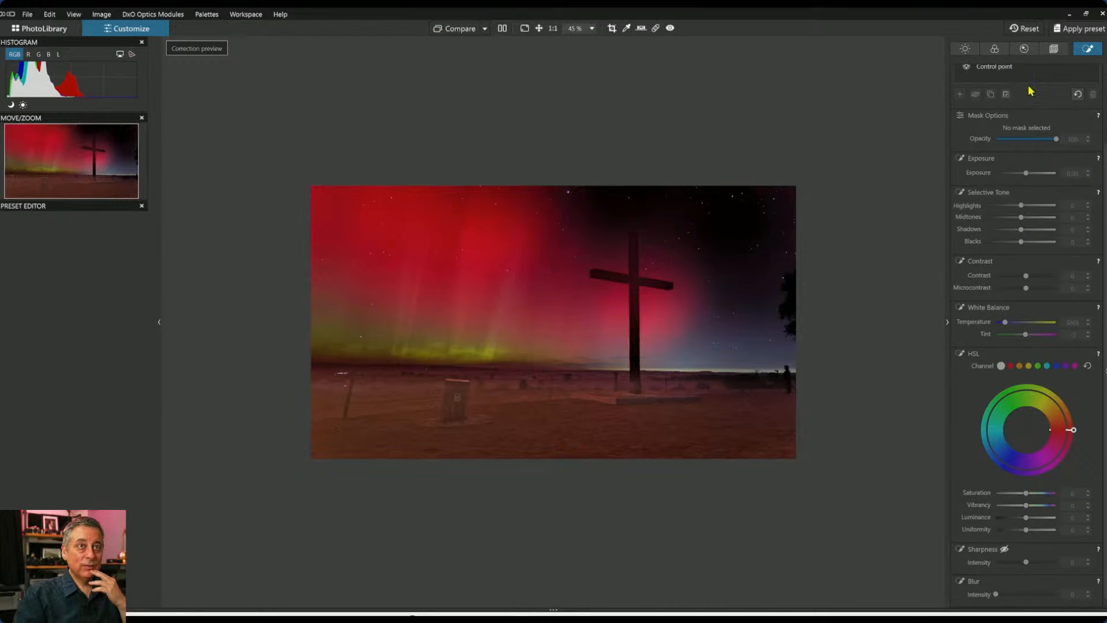
Select the aurora control point mask and shift its HSL hue slightly from red toward magenta.
left_click(1011, 152)
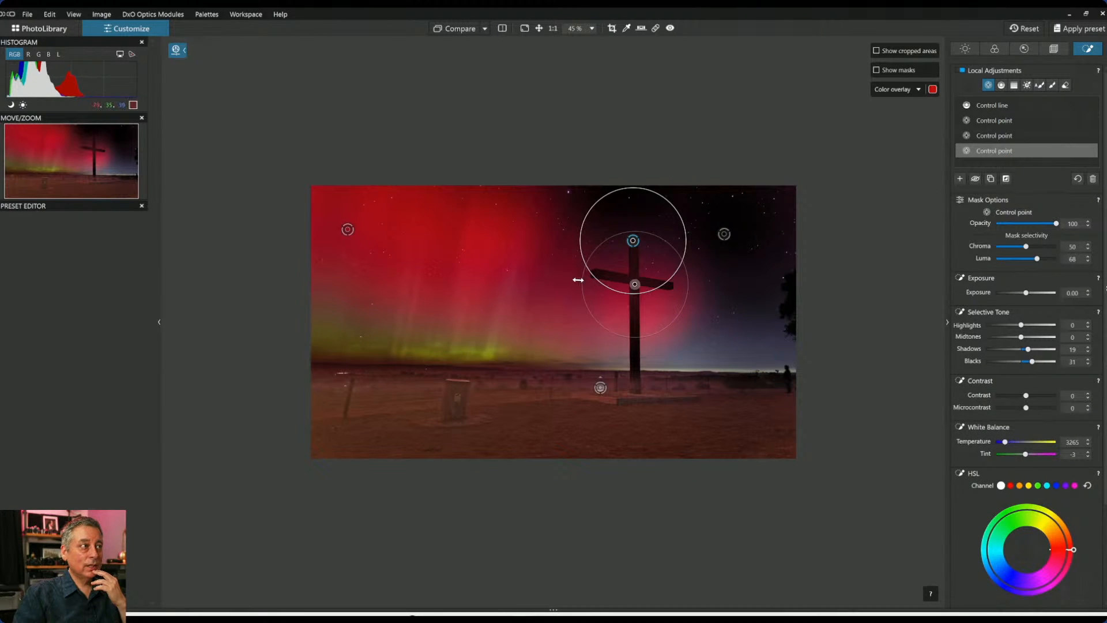
left_click(348, 230)
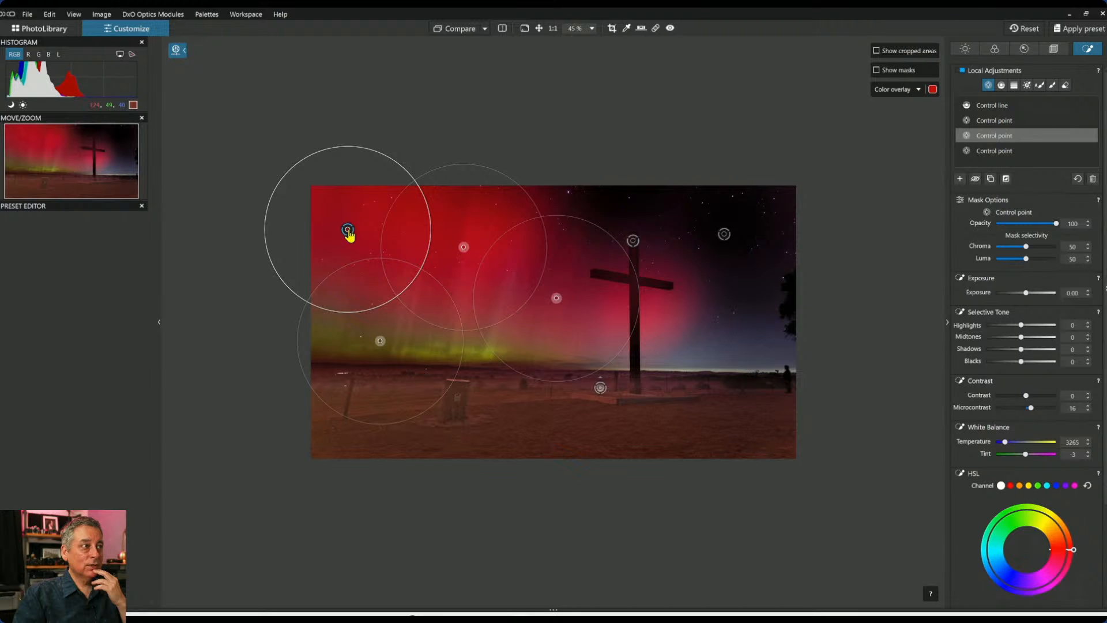
scroll(1051, 508, "down", 1)
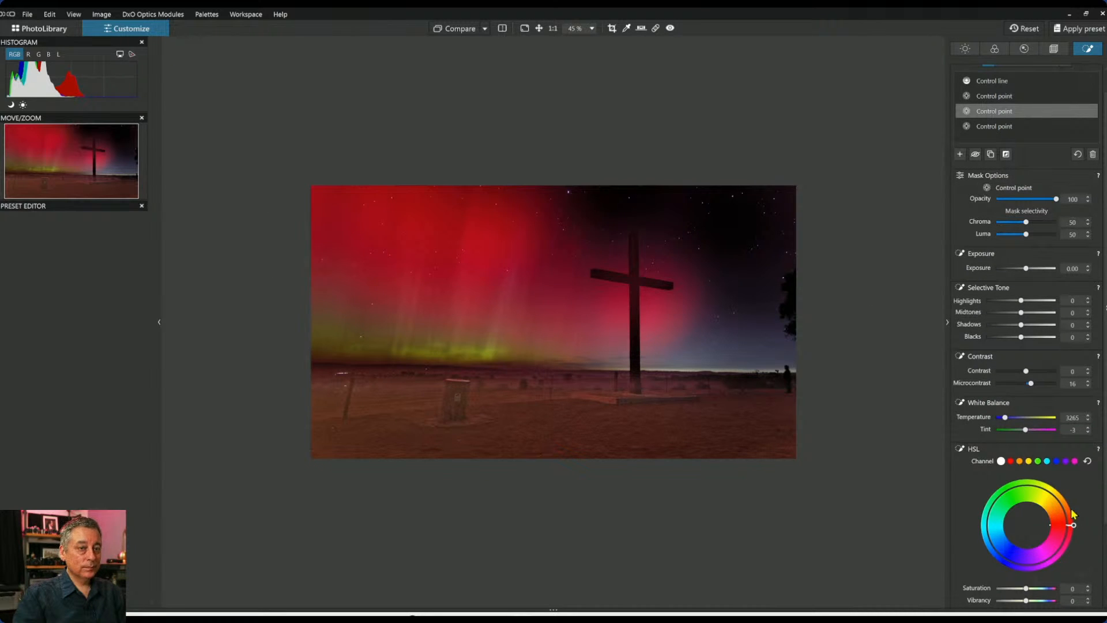
mouse_move(1073, 525)
left_mouse_down()
mouse_move(1070, 544)
mouse_move(1071, 519)
left_mouse_up()
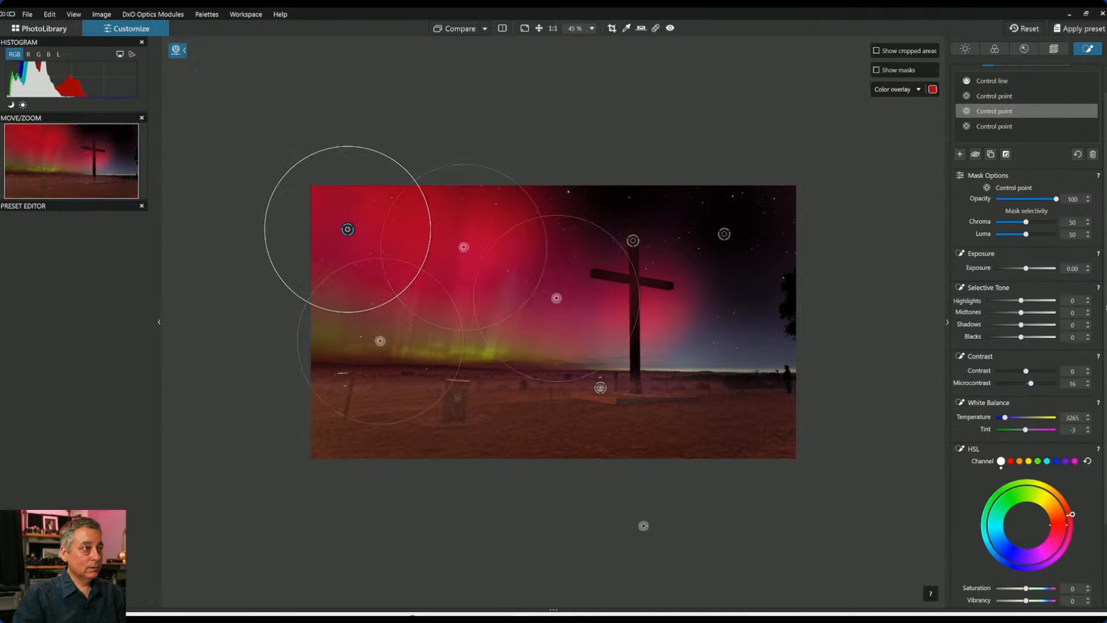
mouse_move(971, 107)
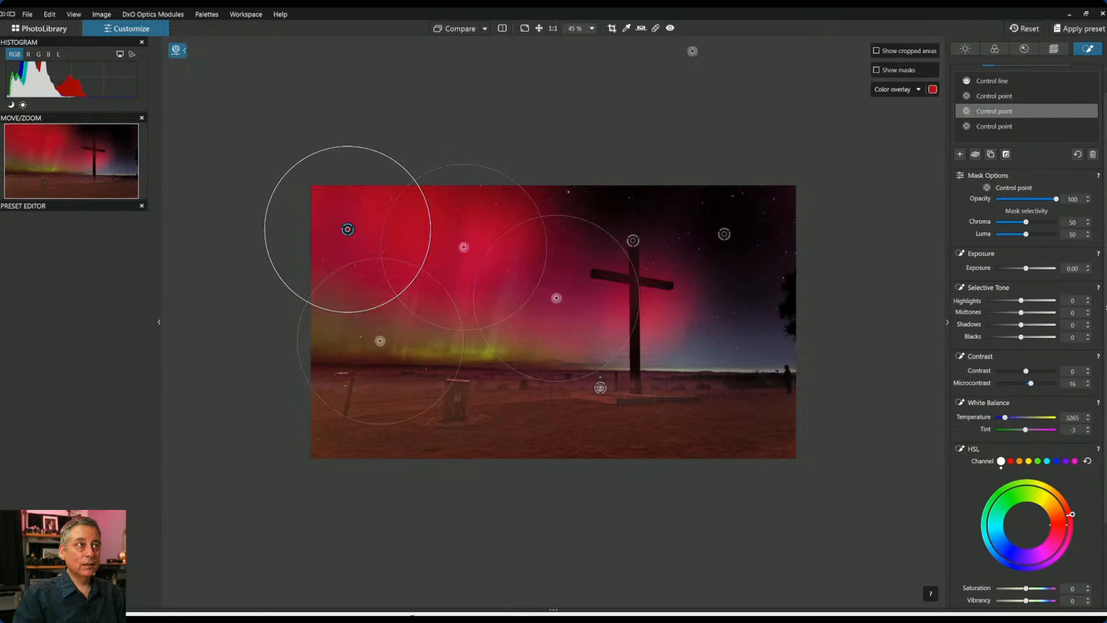
left_click(417, 160)
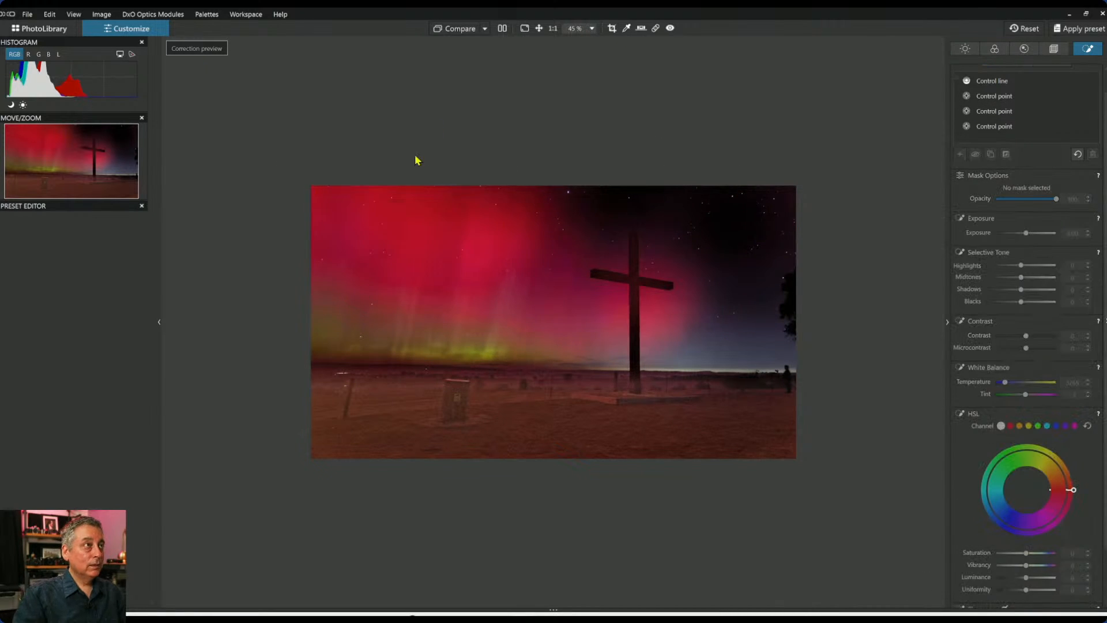
Check the aurora's new colour against the uncorrected photo in a side-by-side view without palettes.
left_click(502, 28)
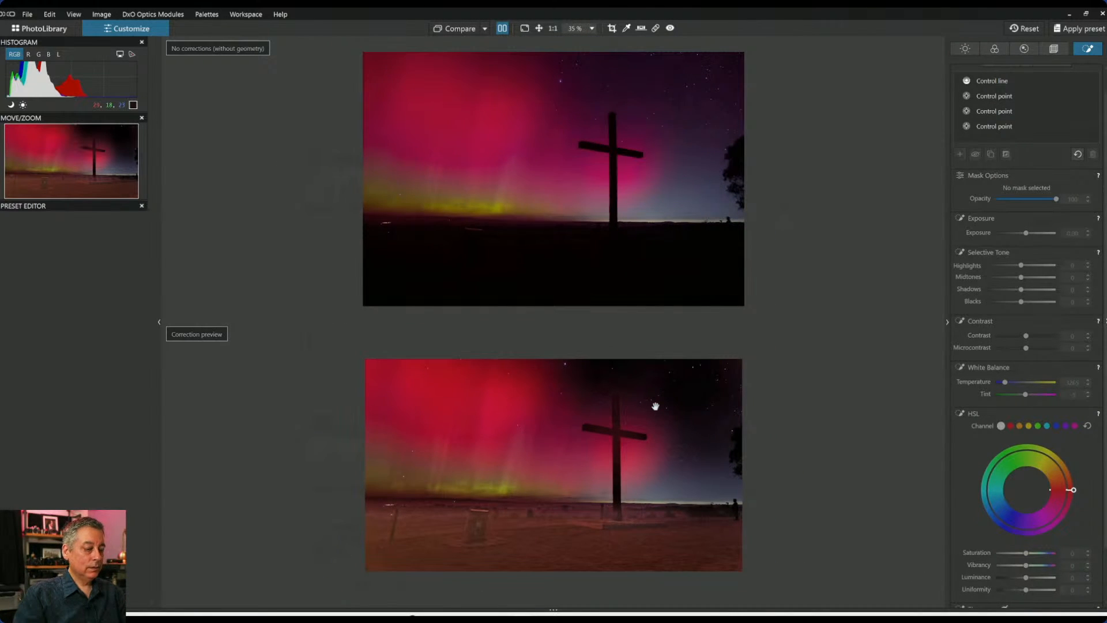
key("Tab")
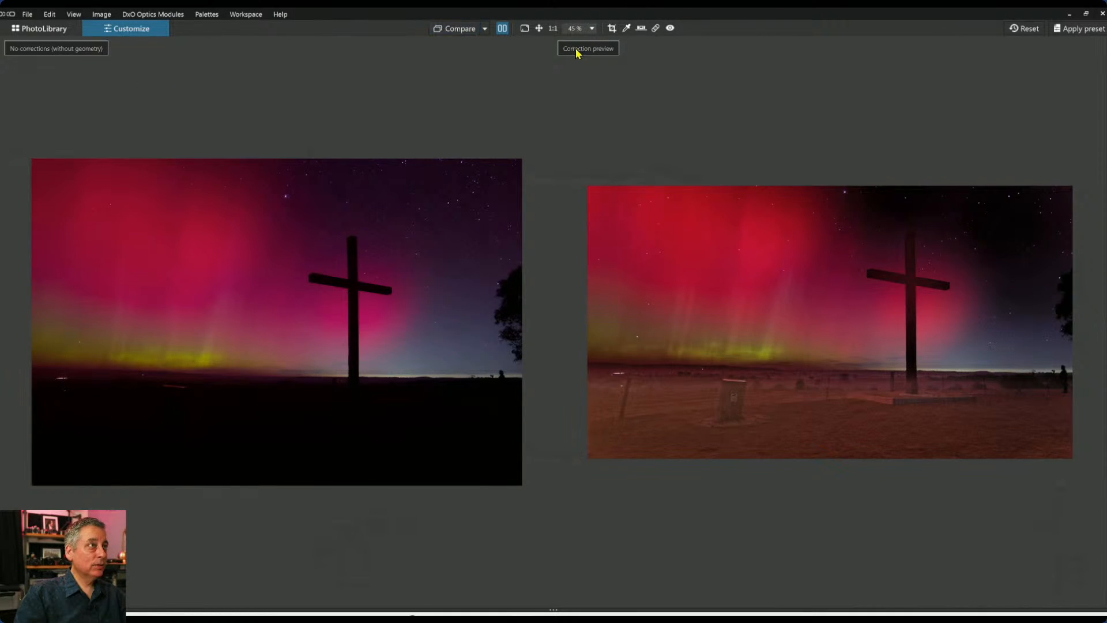
left_click(503, 28)
Return to the photo library and select the kimono portrait IMG_1816, fitting the whole picture in the preview.
left_click(65, 29)
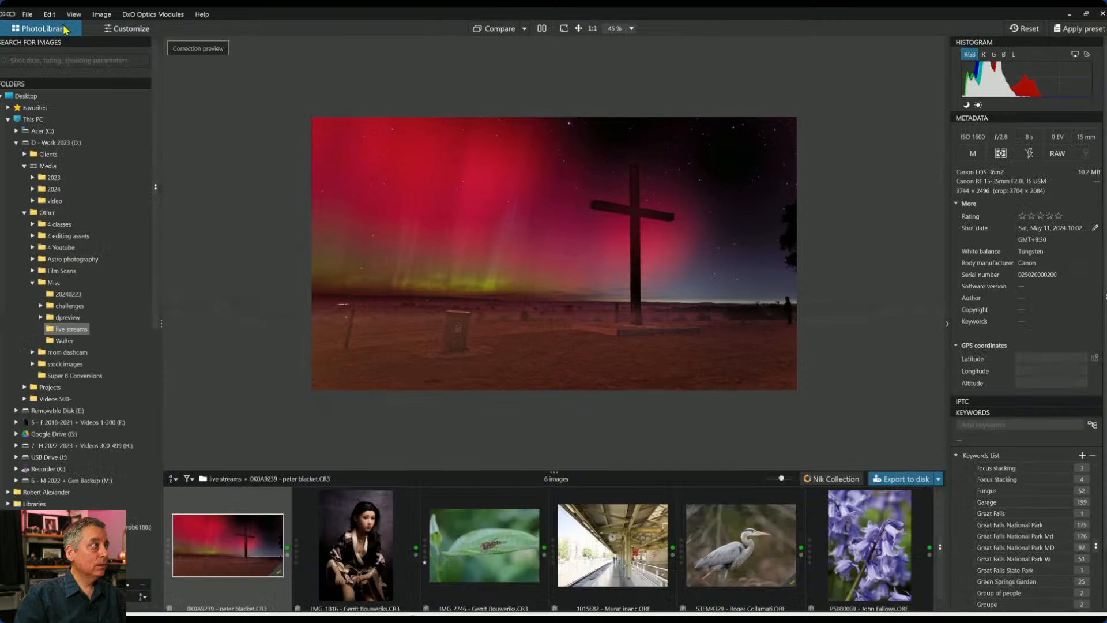
left_click(365, 578)
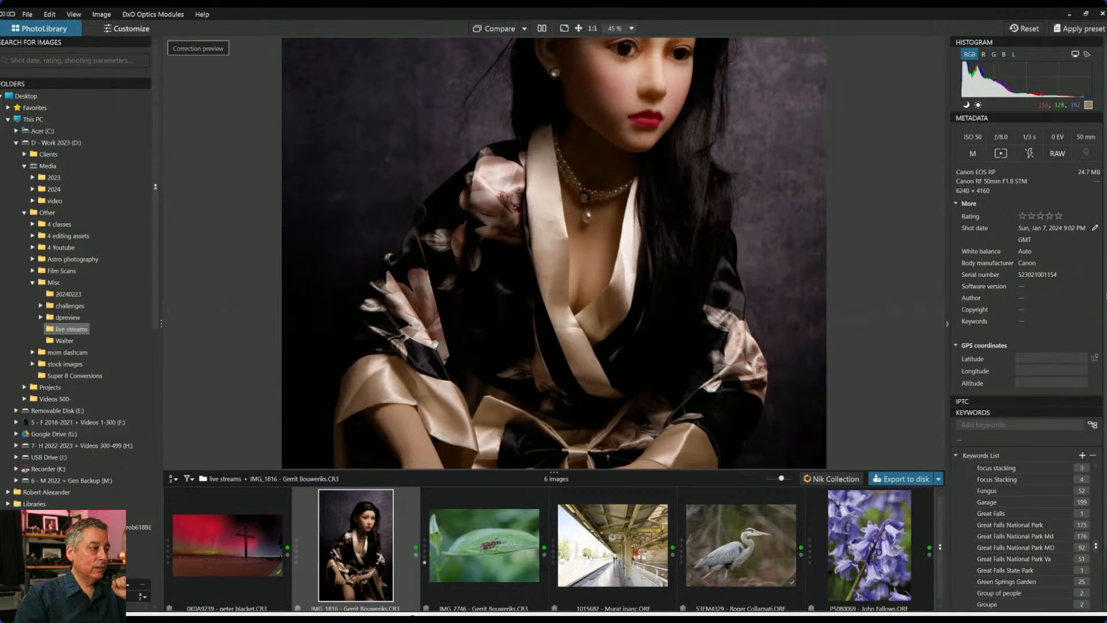
scroll(460, 299, "down", 3)
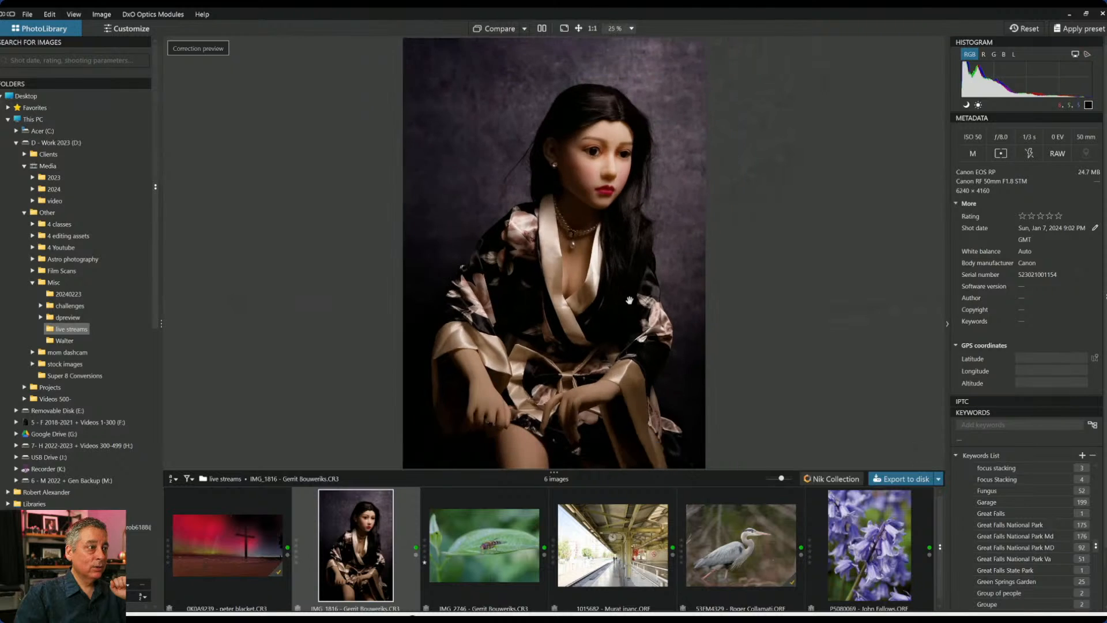
scroll(629, 301, "down", 1)
scroll(629, 300, "up", 1)
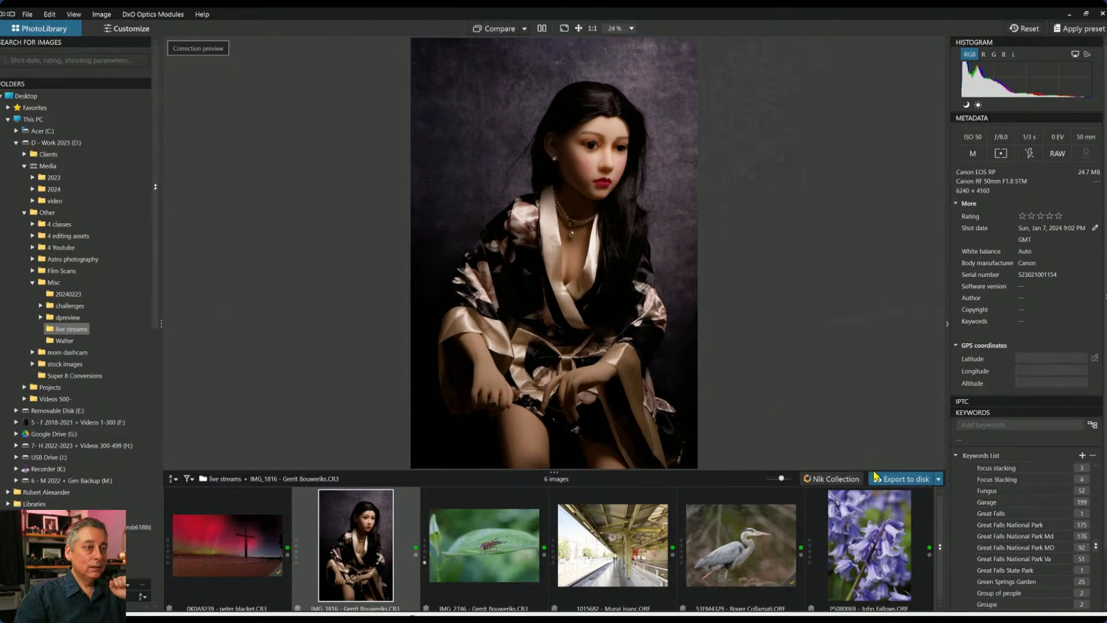
Open the kimono portrait for editing and apply the general purpose default preset numbered 000.
left_click(144, 30)
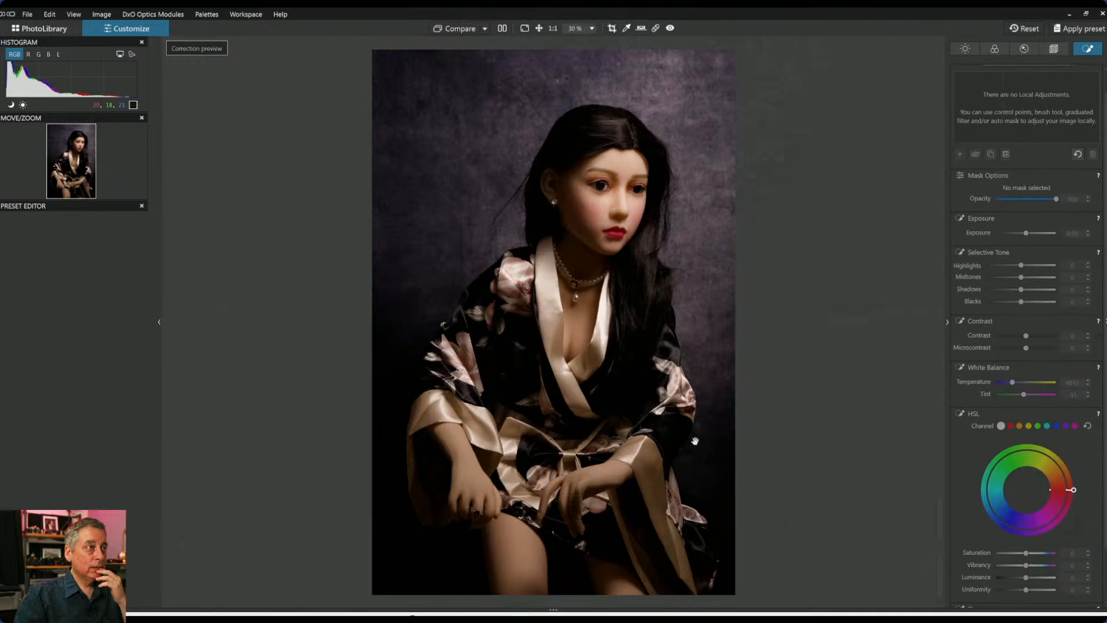
left_click(1066, 32)
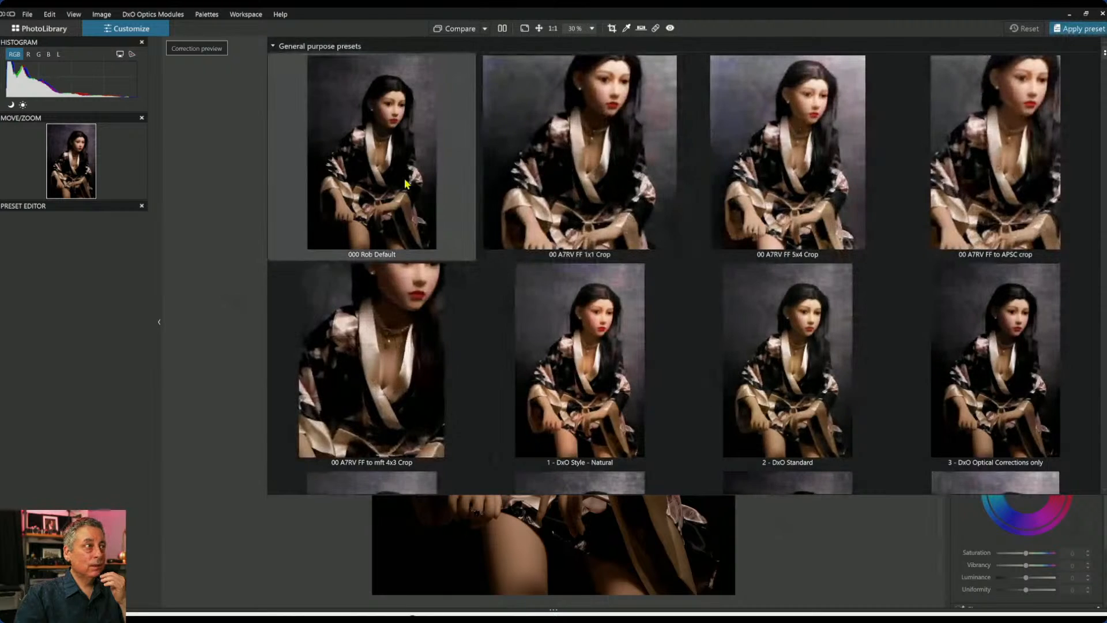
left_click(388, 153)
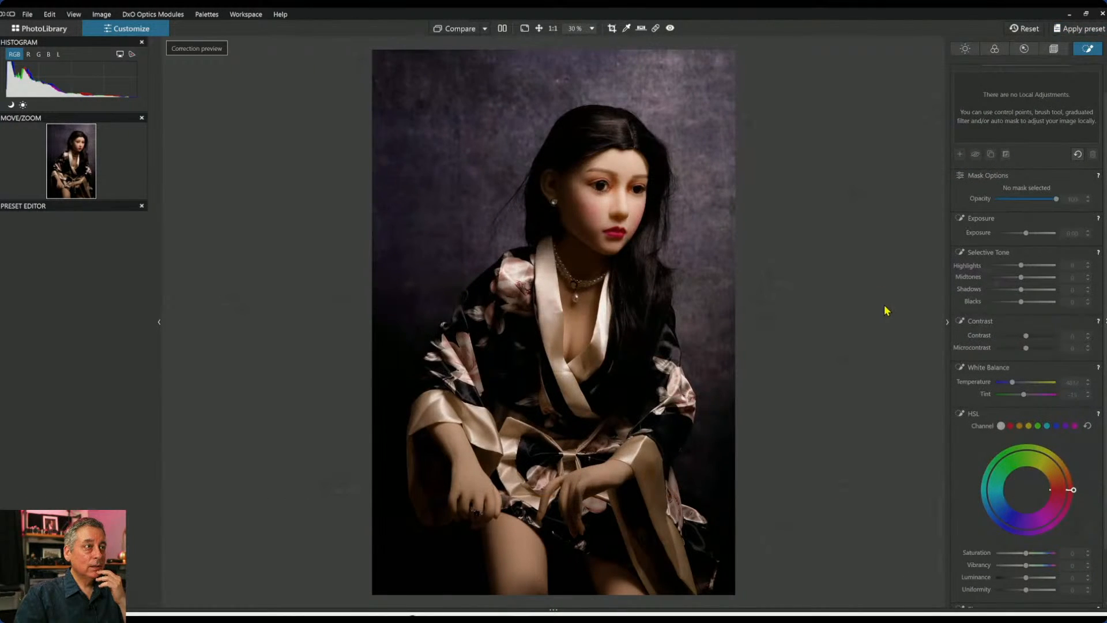
Crop the portrait to about 3890 × 5834 px at its original aspect ratio, trimming mainly the left edge and the top.
left_click(1054, 50)
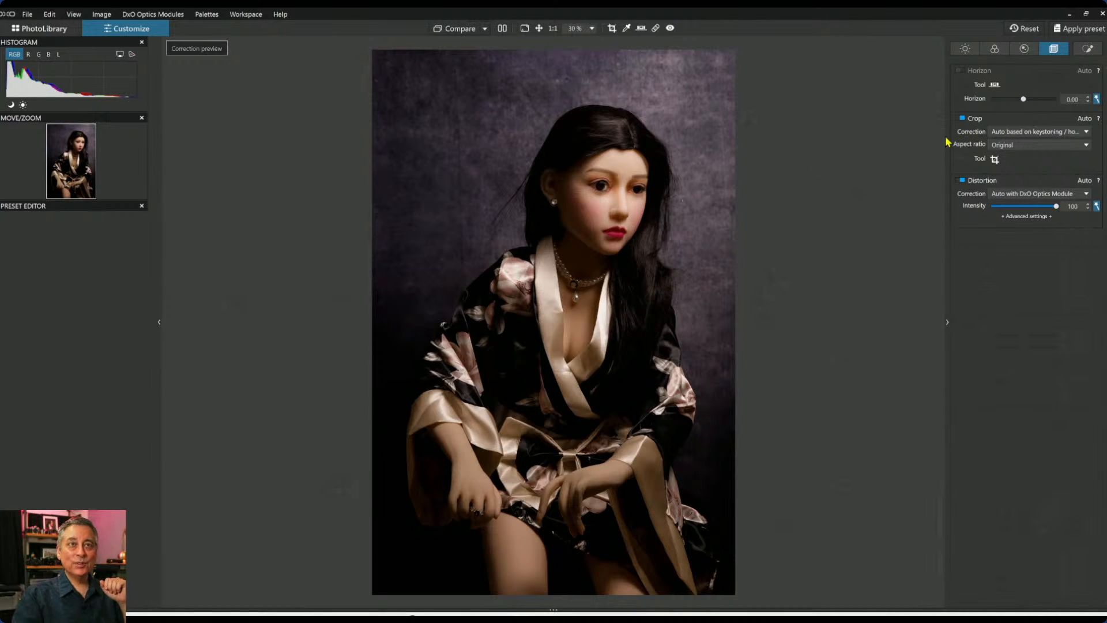
left_click(995, 160)
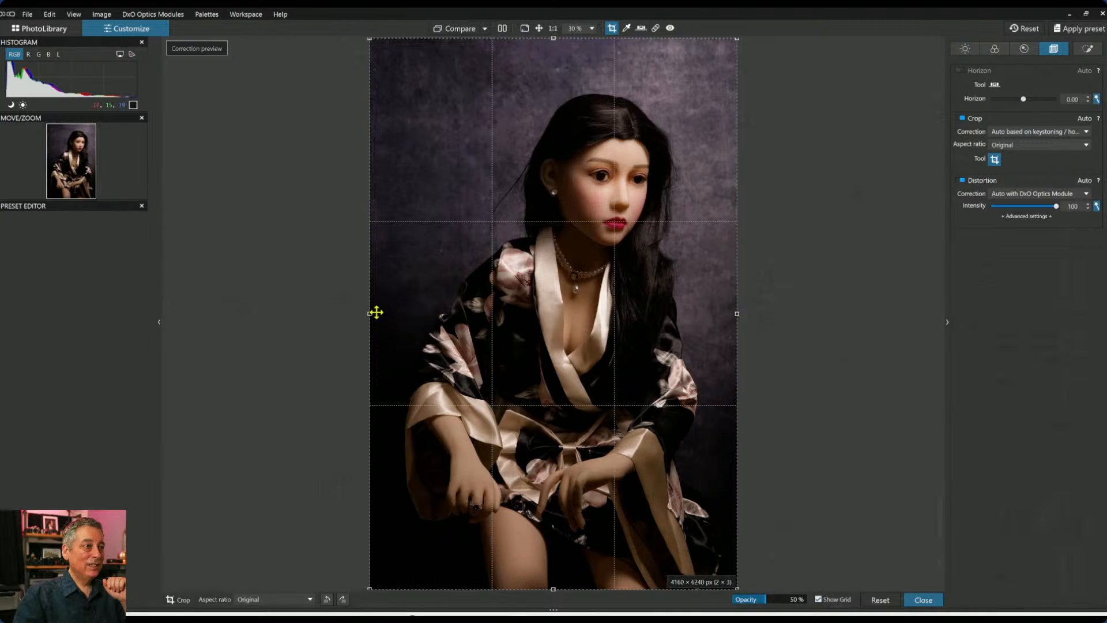
left_click_drag(372, 312, 394, 326)
left_click_drag(502, 293, 508, 320)
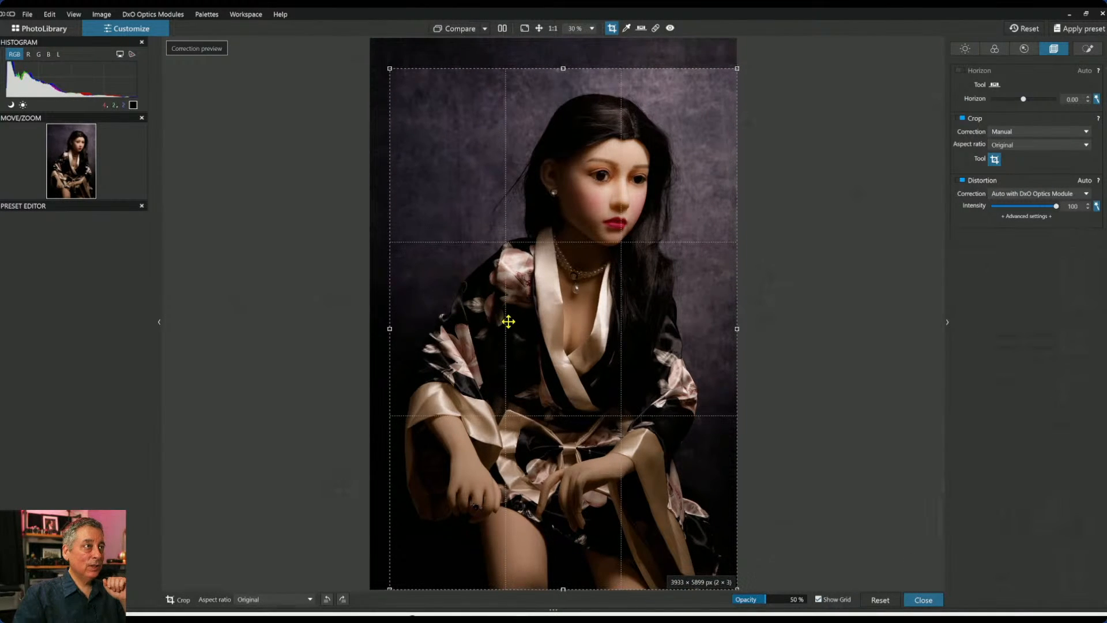
left_click_drag(389, 328, 394, 331)
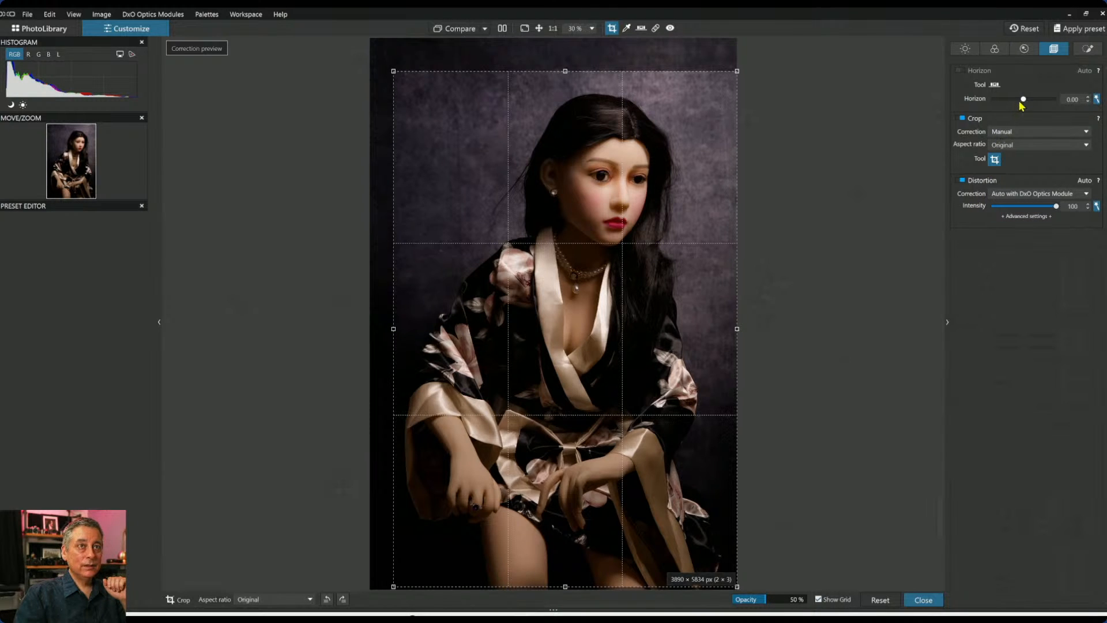
Rotate the portrait's horizon to -2.00.
left_click_drag(1023, 99, 1021, 99)
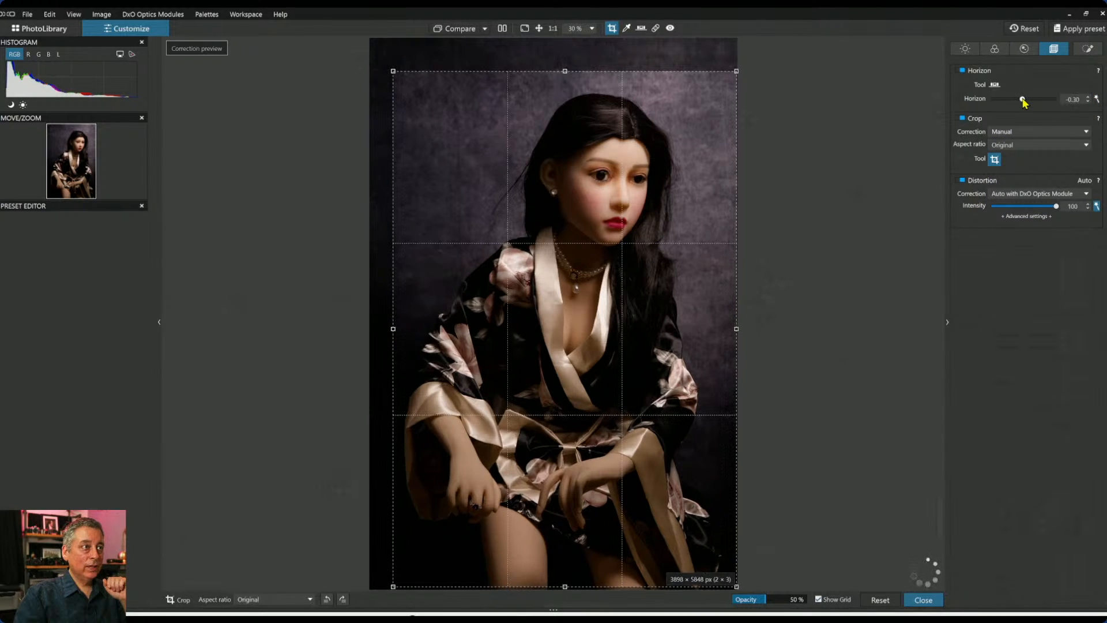
scroll(1023, 101, "down", 9)
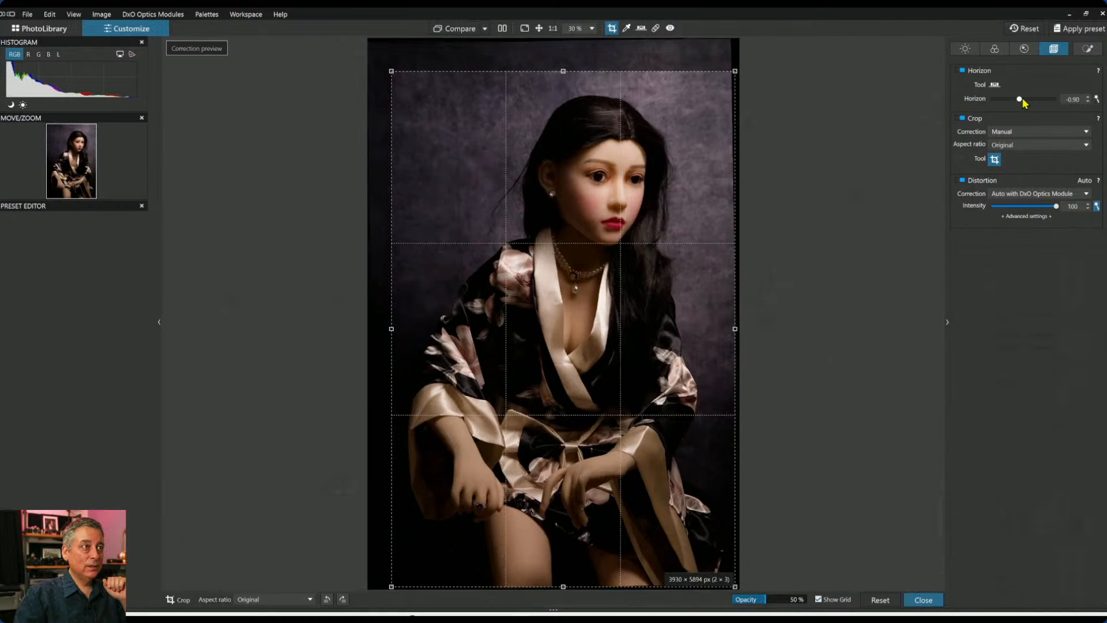
scroll(1023, 102, "down", 3)
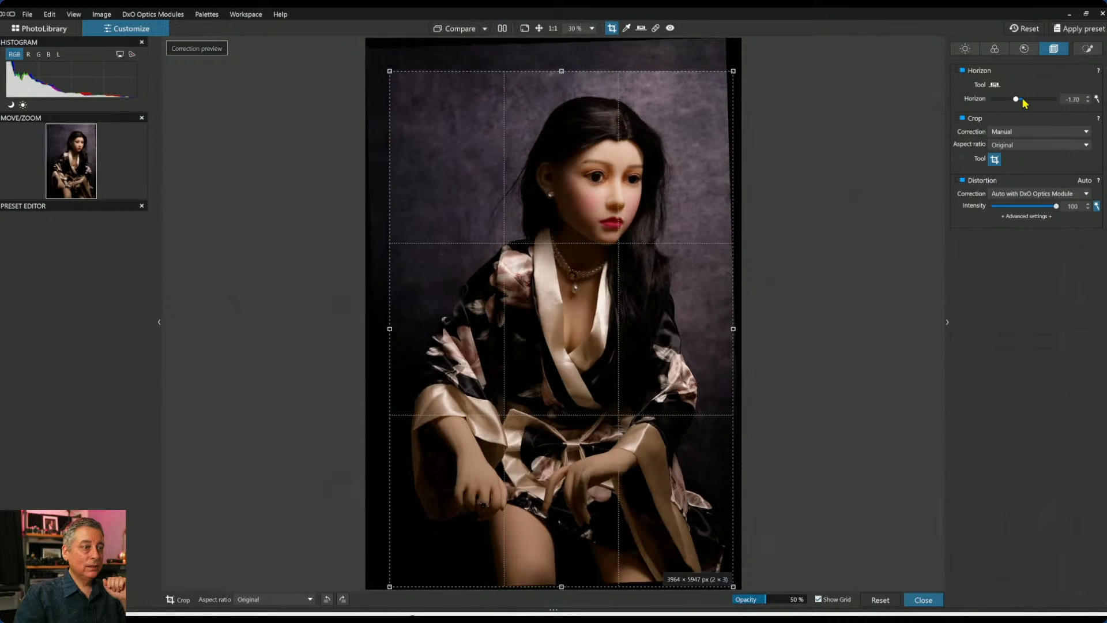
scroll(1024, 102, "down", 3)
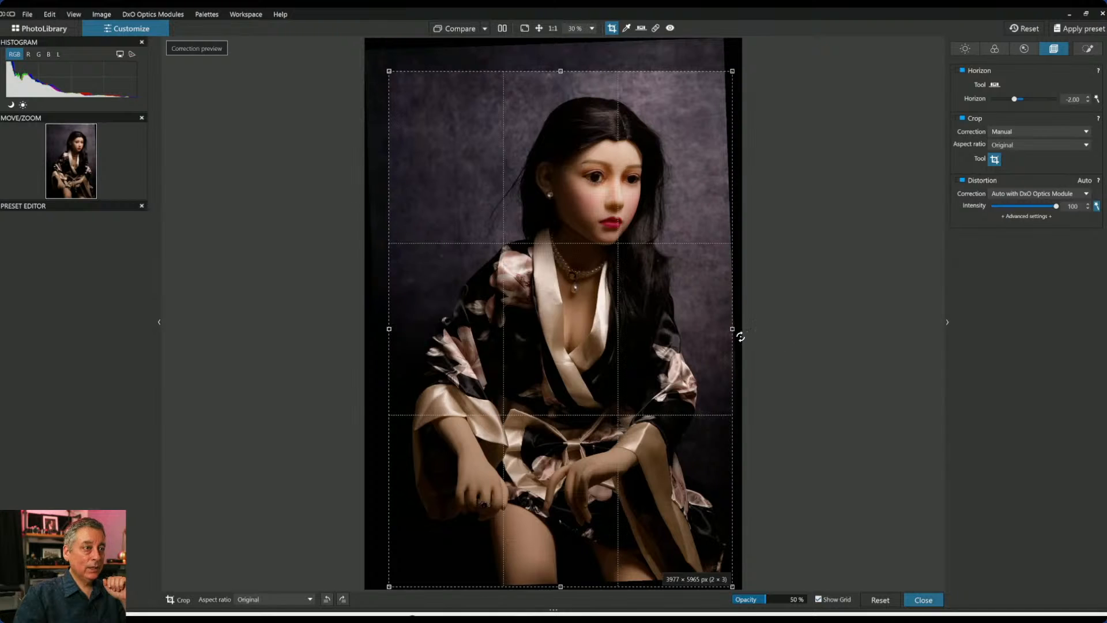
Tighten both sides of the crop to about 3835 × 5753 px to exclude the rotated picture's edges, and apply it.
left_click_drag(732, 329, 726, 329)
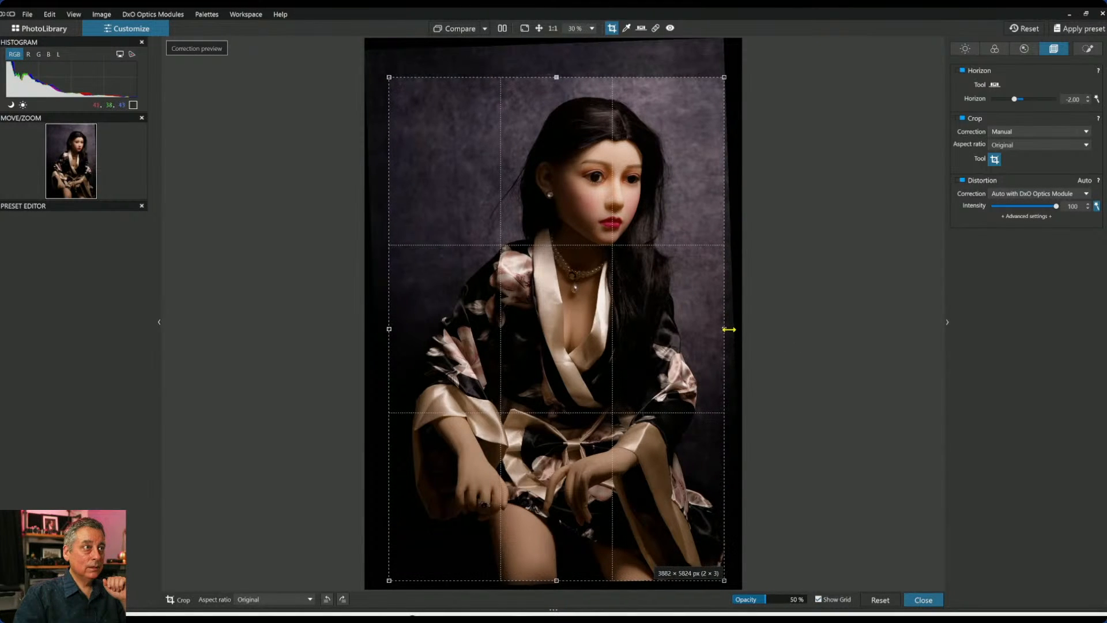
left_click_drag(390, 329, 430, 301)
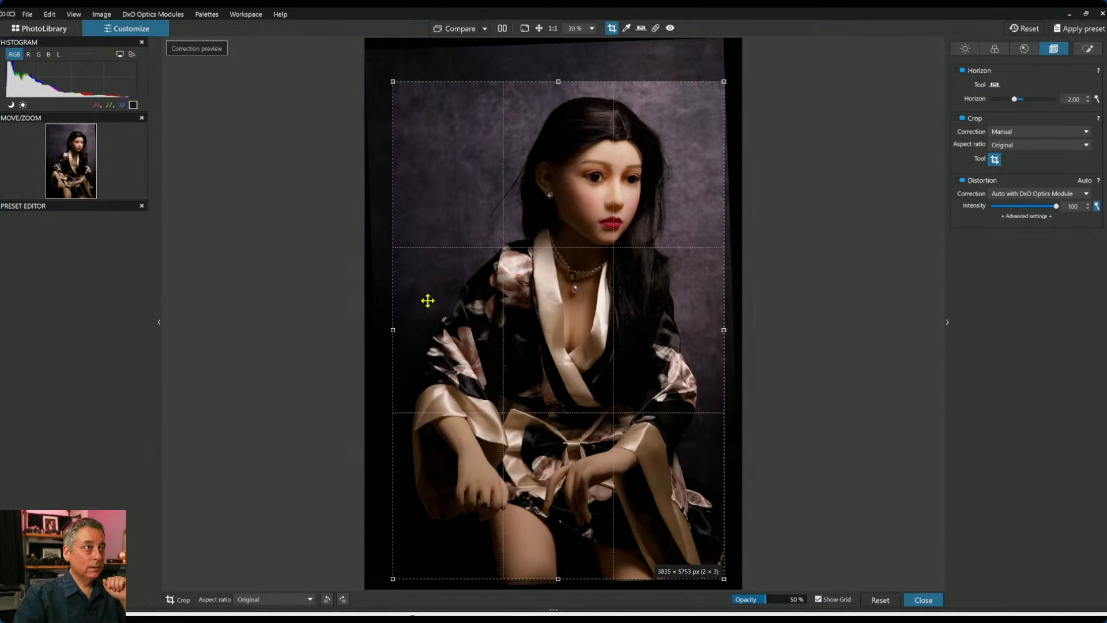
key("Return")
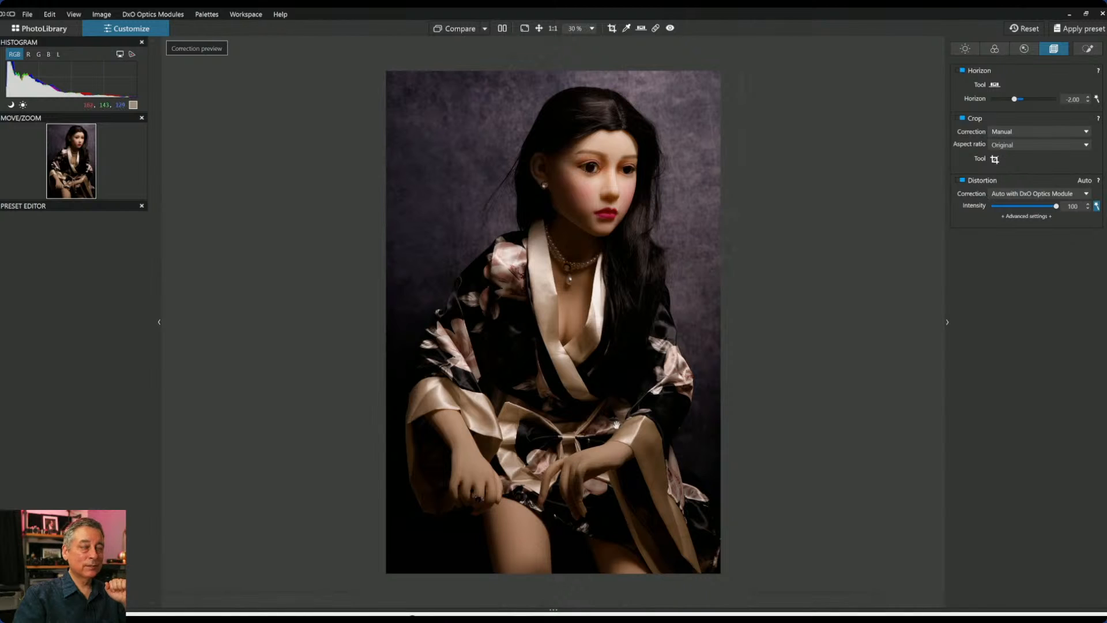
Try the Daylight RAW white balance on the portrait and return the setting to As Shot.
left_click(1024, 51)
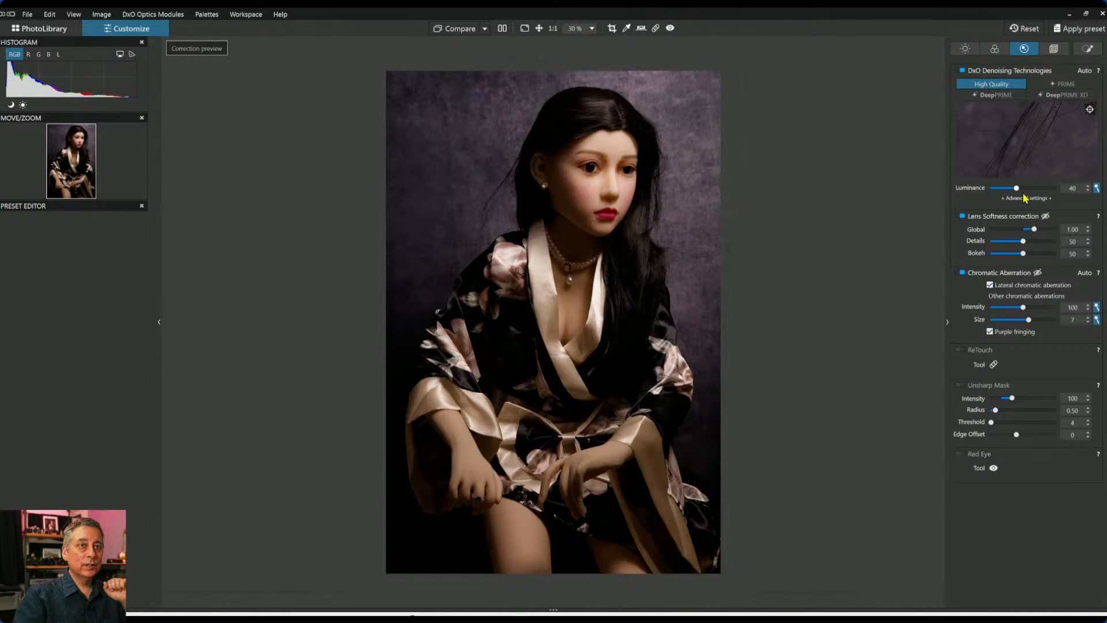
left_click(998, 50)
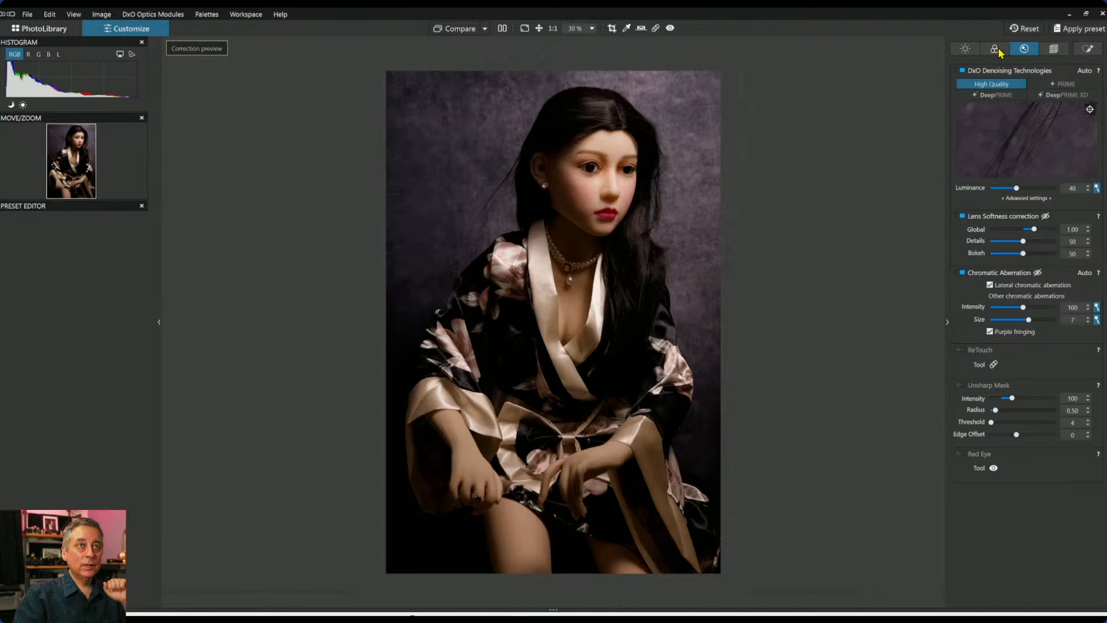
left_click(1000, 117)
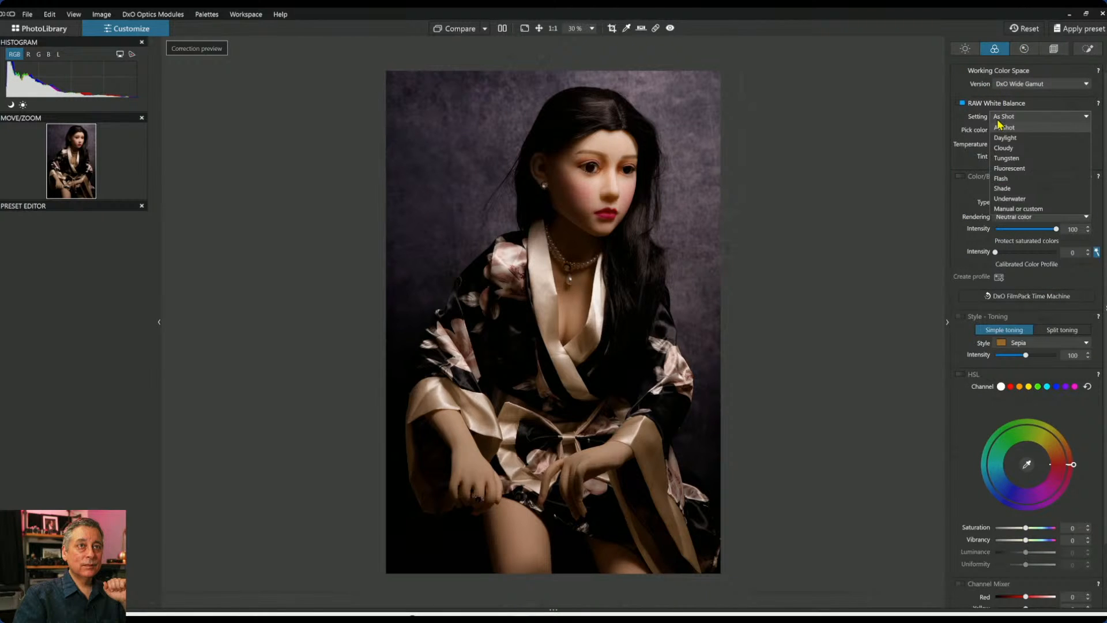
left_click(1005, 138)
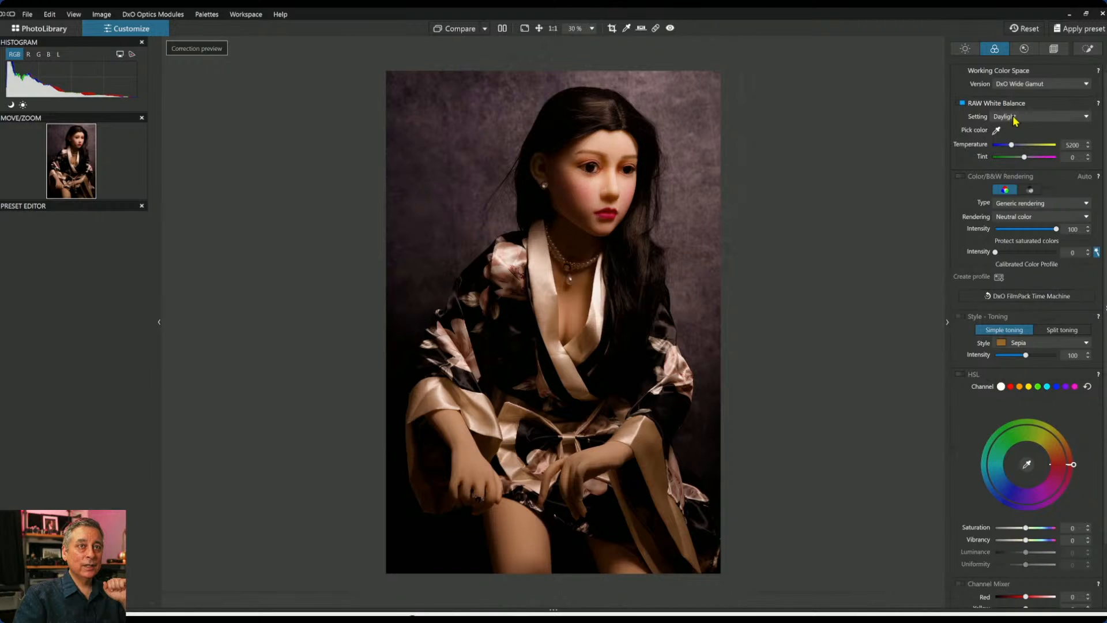
left_click(1015, 119)
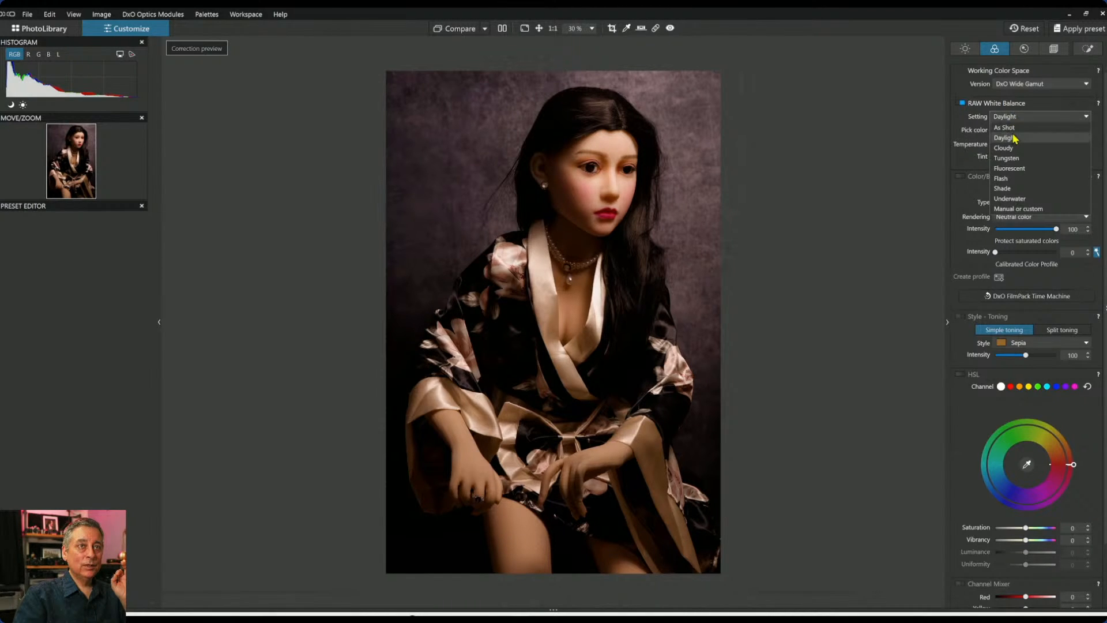
left_click(1013, 128)
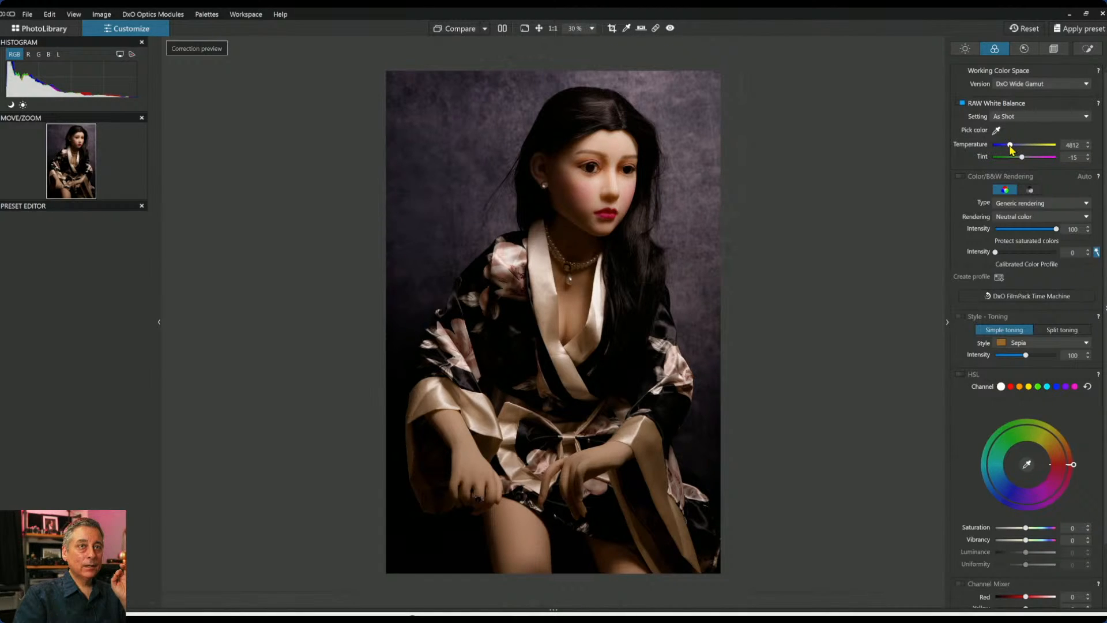
Fine-tune the portrait's RAW white balance to a temperature of 5012 and a tint of -10.
left_click_drag(1010, 146, 1009, 147)
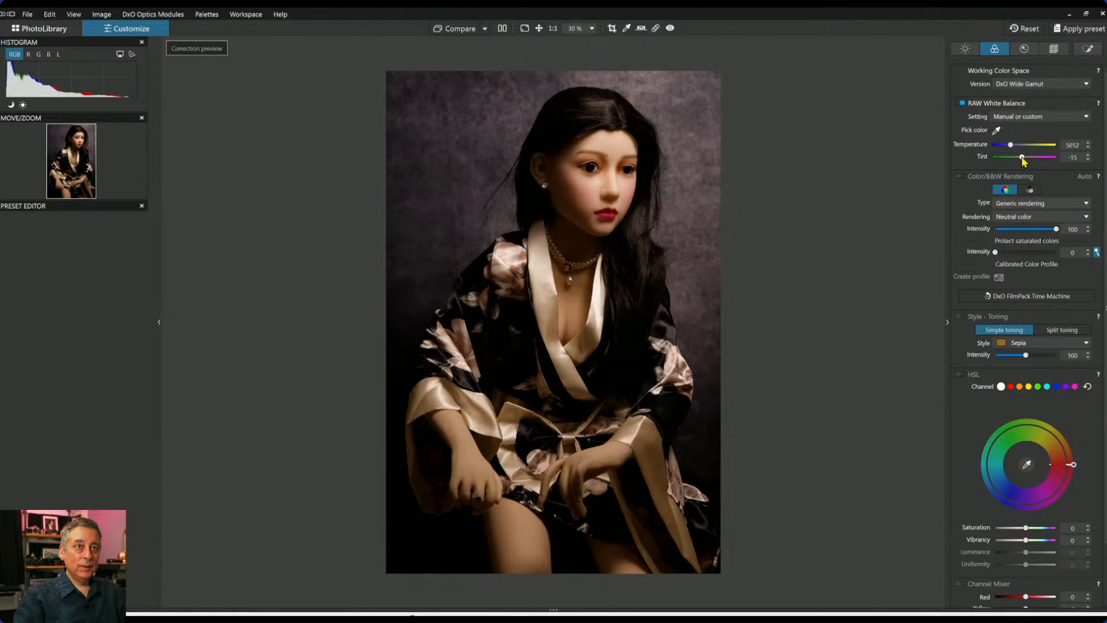
left_click_drag(1023, 157, 1024, 157)
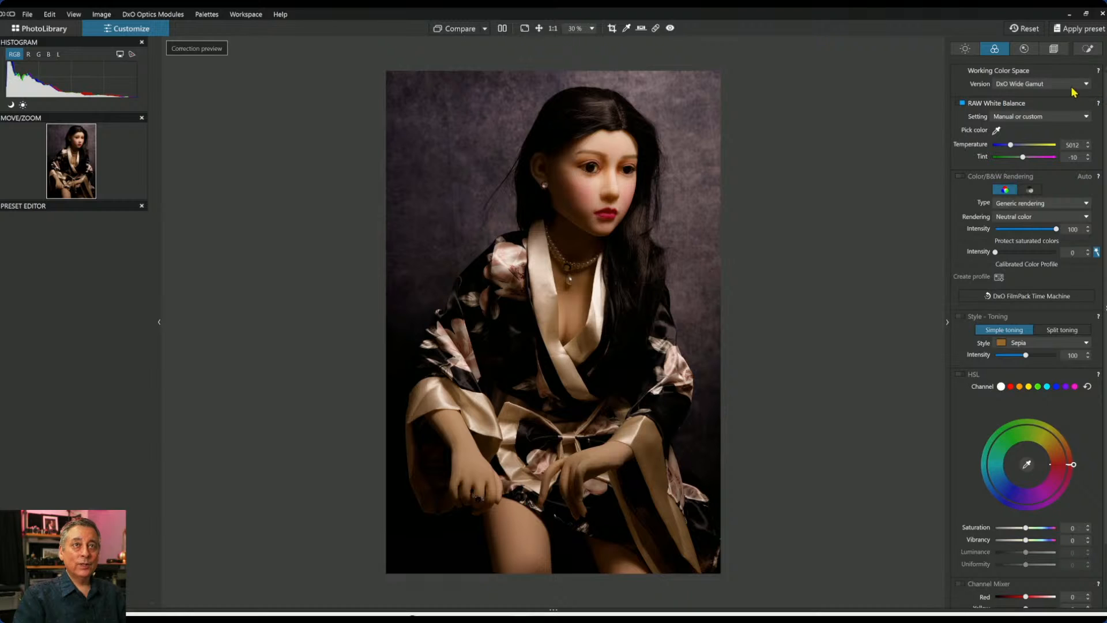
Place a local adjustment control point on the crown of the hair and shrink its circle to fit the hair.
left_click(1087, 50)
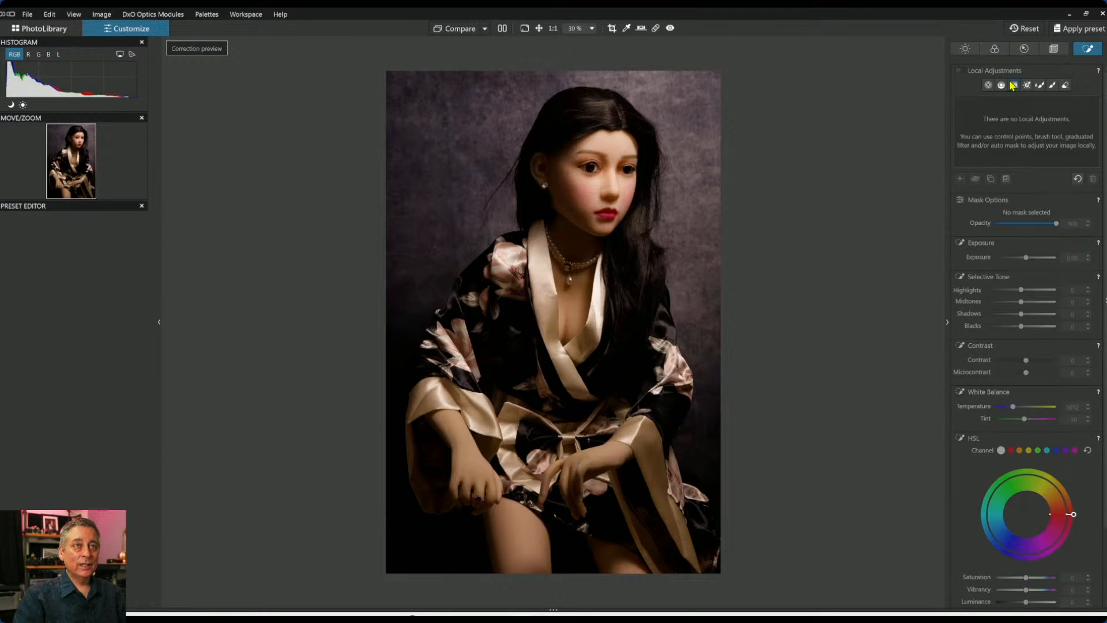
left_click(989, 85)
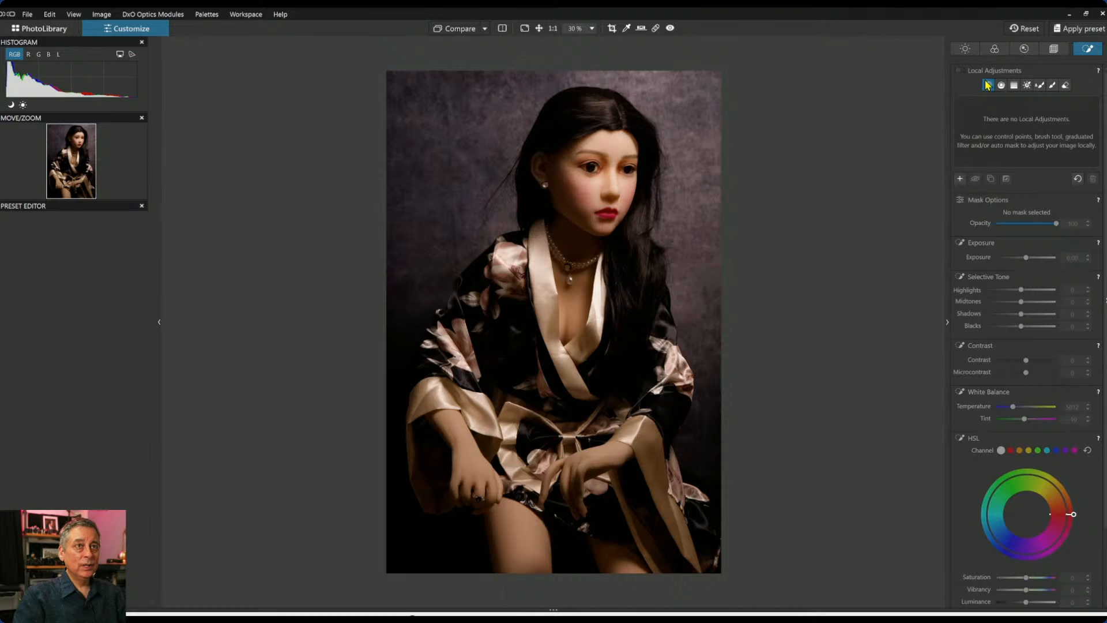
left_click(607, 109)
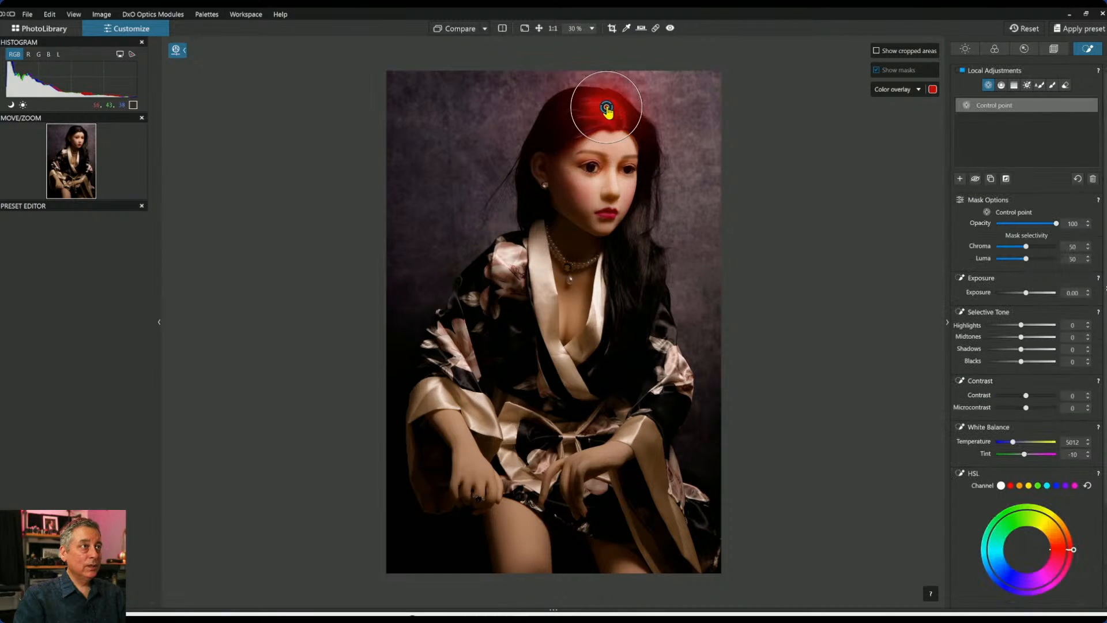
left_click_drag(608, 108, 606, 82)
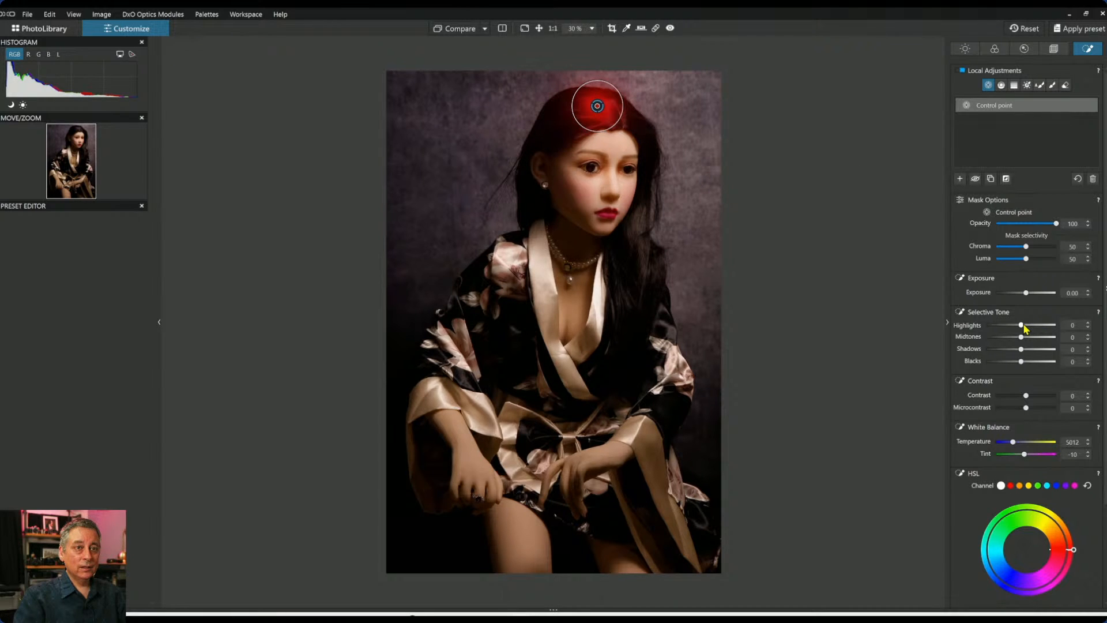
Set the hair mask's shadows to 19, leaving its highlights and blacks at 0 after trying them higher.
left_click_drag(1024, 326, 1033, 354)
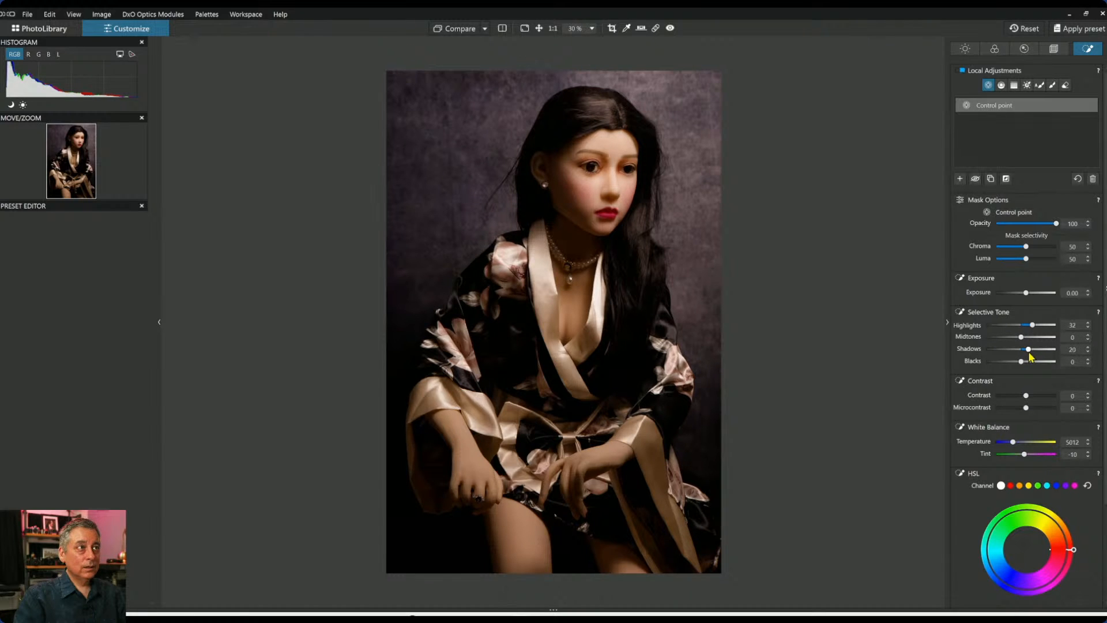
left_click_drag(1025, 363, 1020, 361)
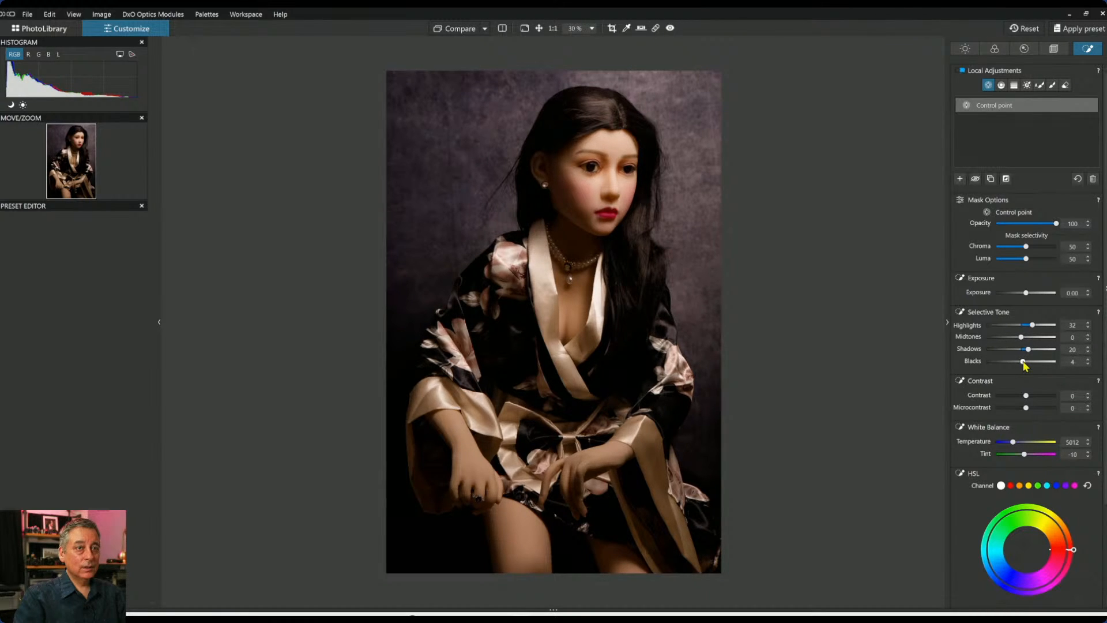
double_click(1033, 326)
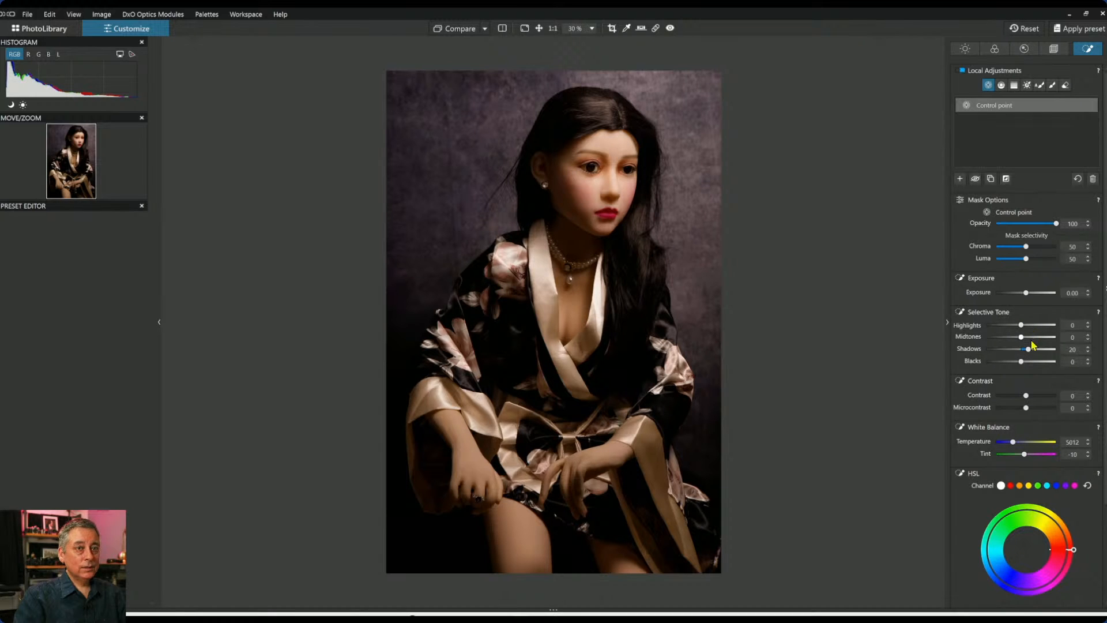
left_click_drag(1029, 349, 1028, 350)
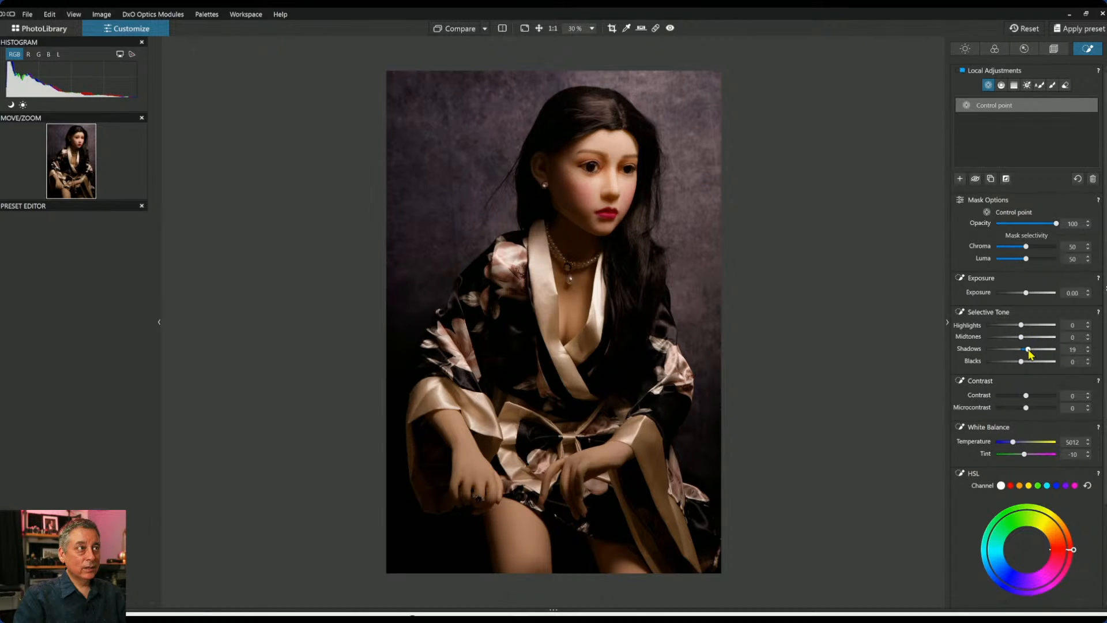
Add more control points to the same hair mask across the crown, beside the face and down the long hair over the shoulder.
left_click(566, 101)
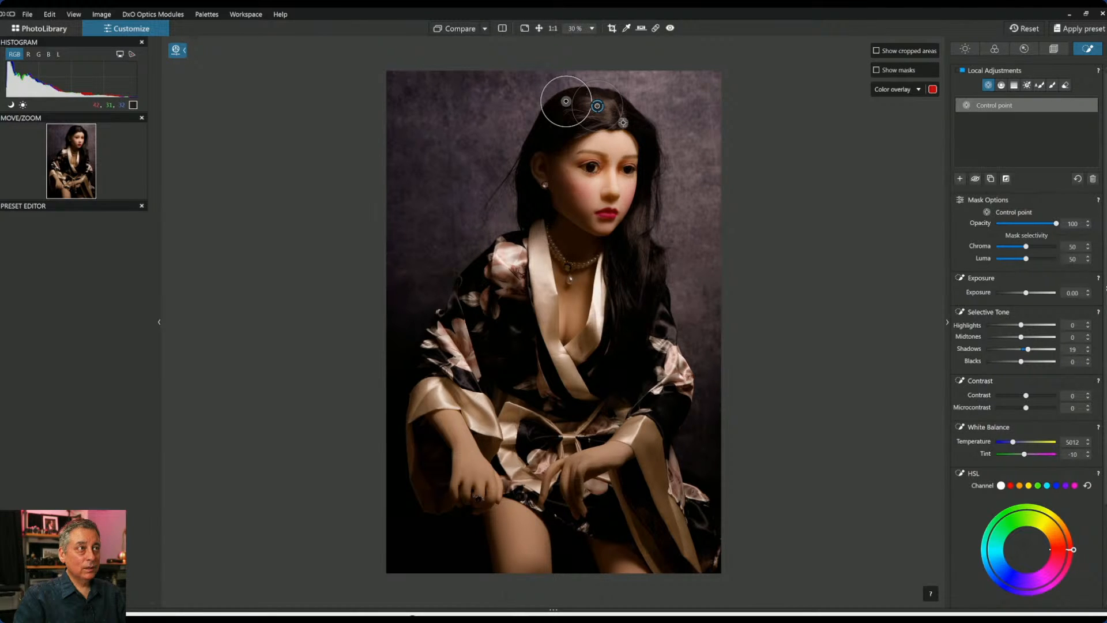
left_click(630, 118)
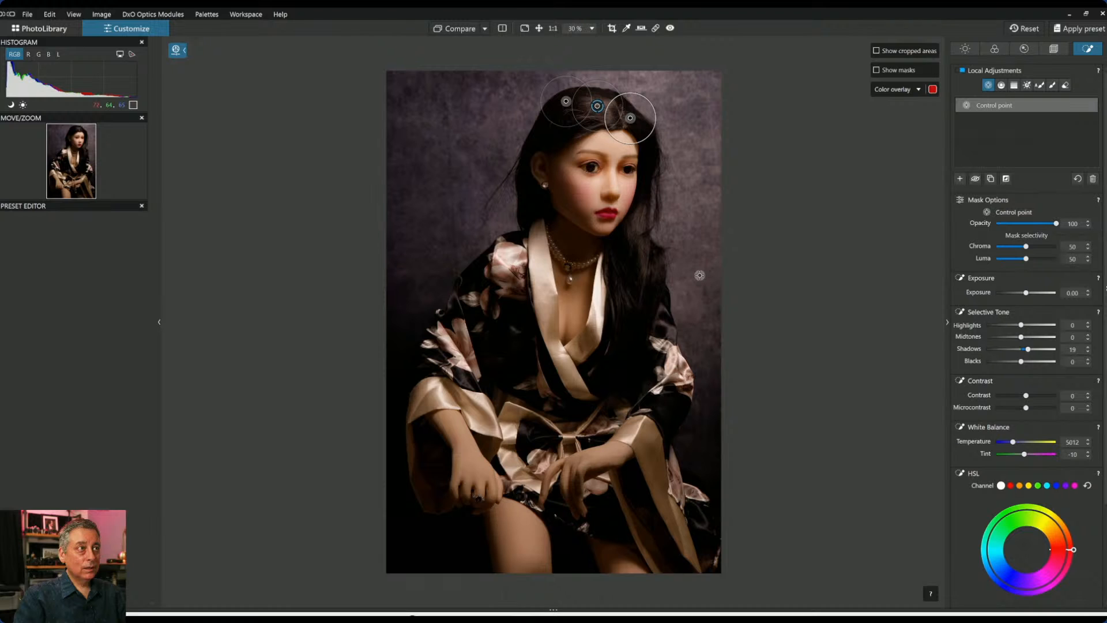
left_click(644, 234)
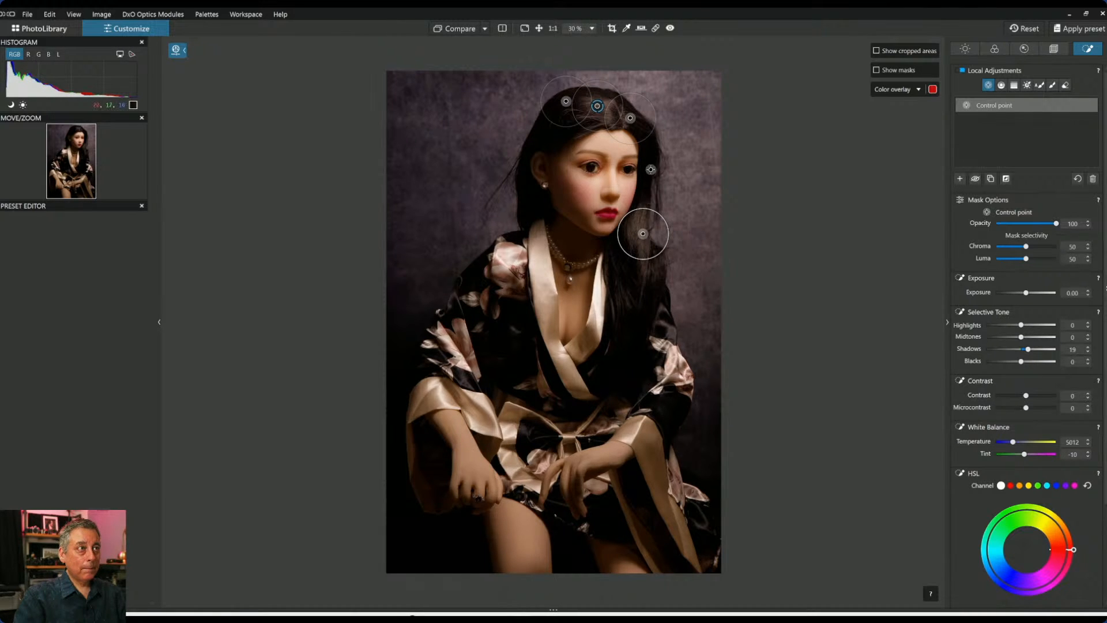
left_click(644, 276)
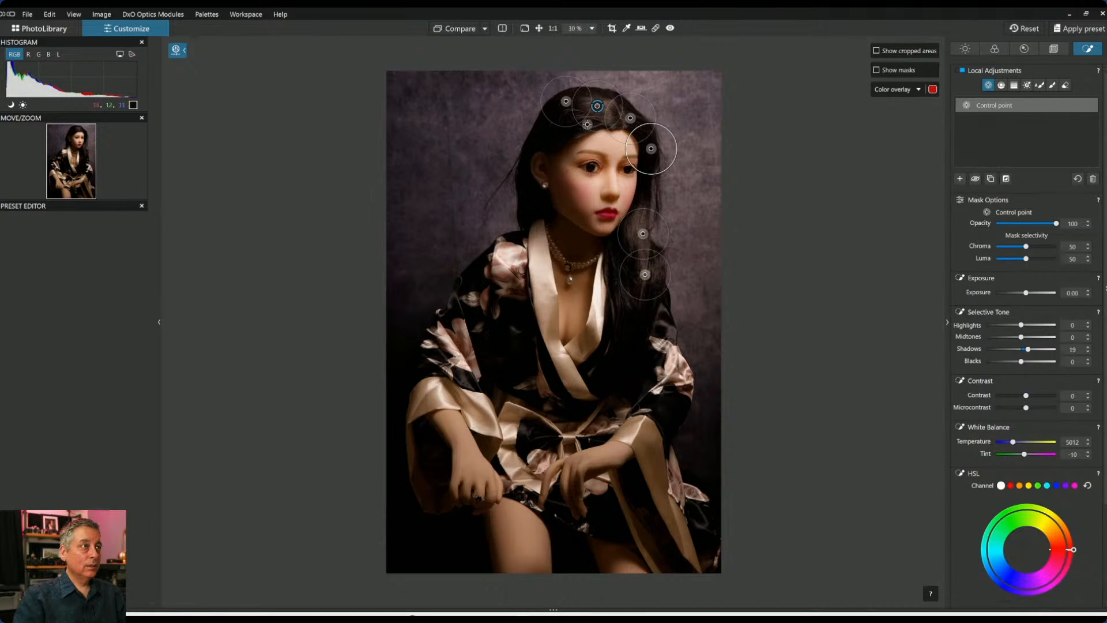
left_click(589, 124)
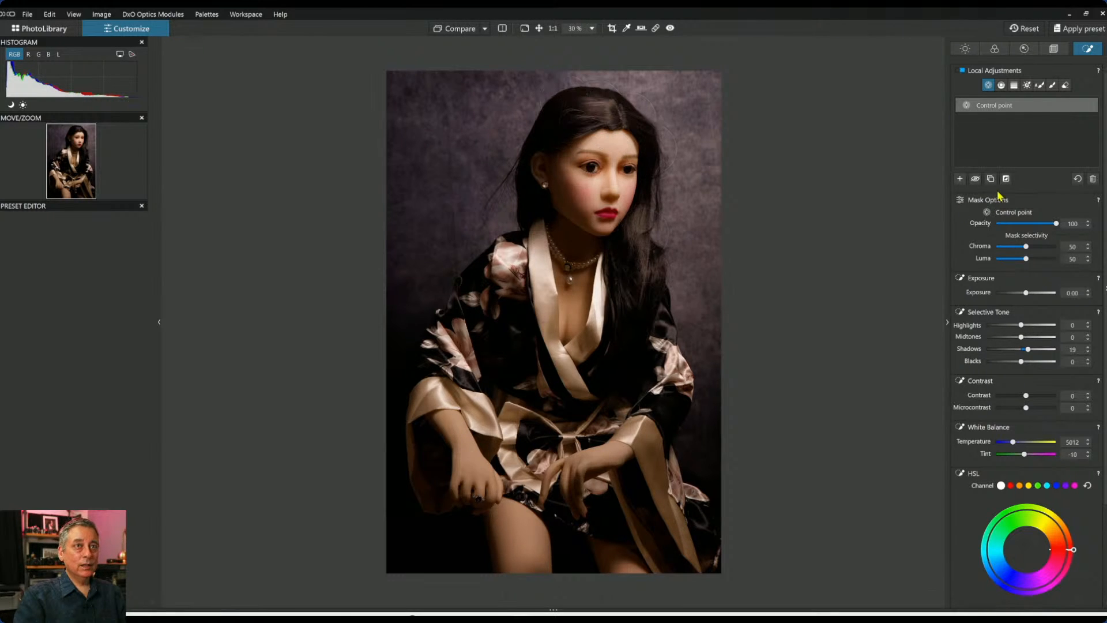
Create a new mask with a control point on the hair above the ear and set its shadows to 42.
left_click(960, 178)
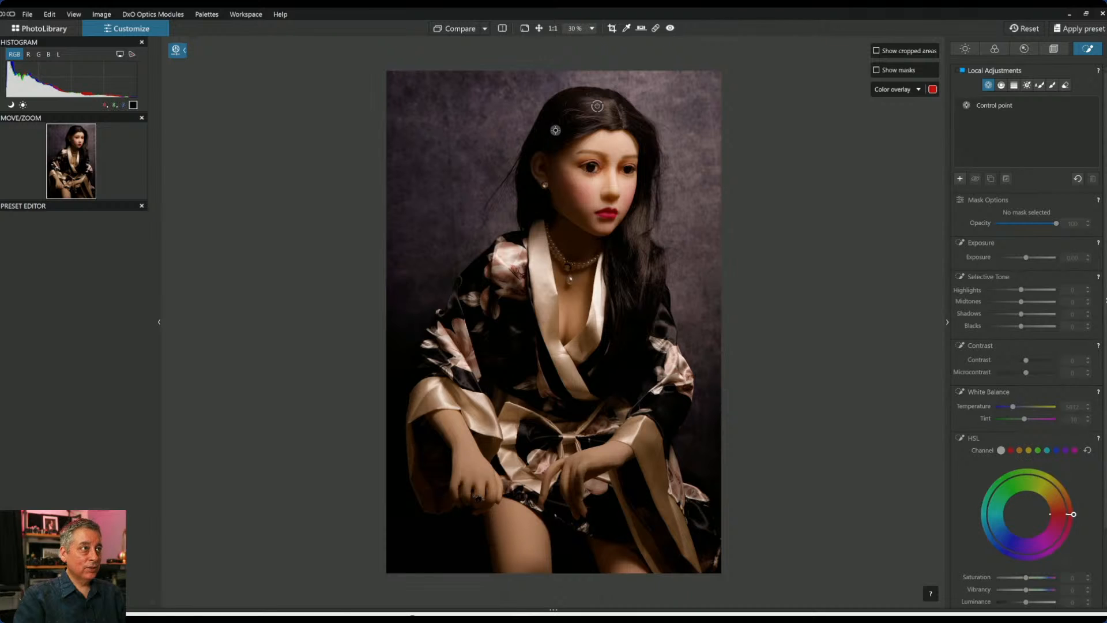
left_click(555, 130)
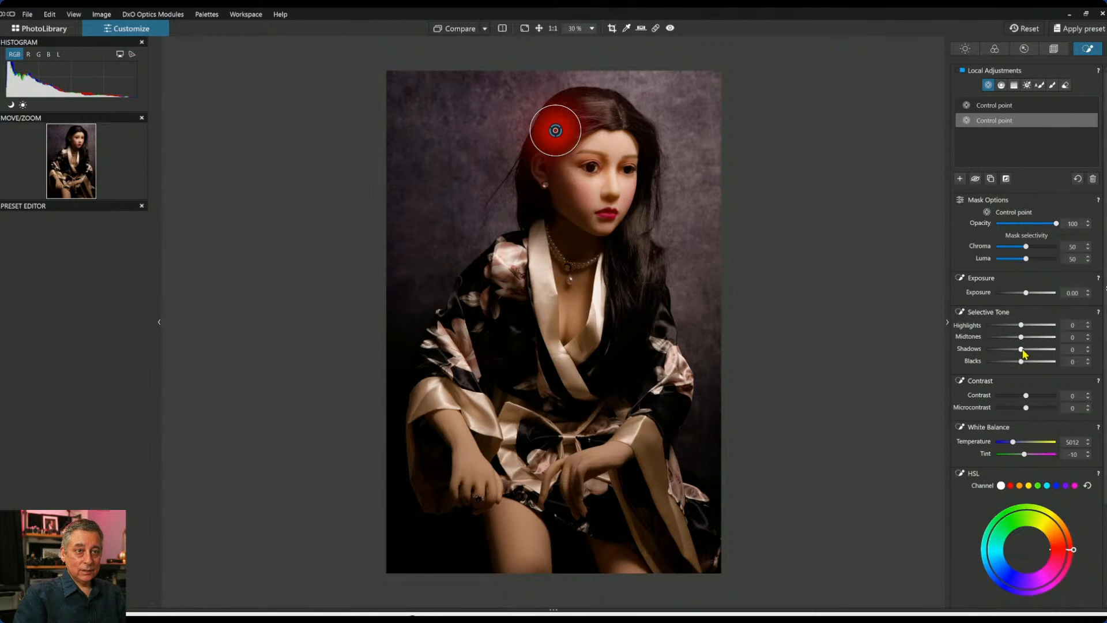
left_click_drag(1024, 352, 1038, 353)
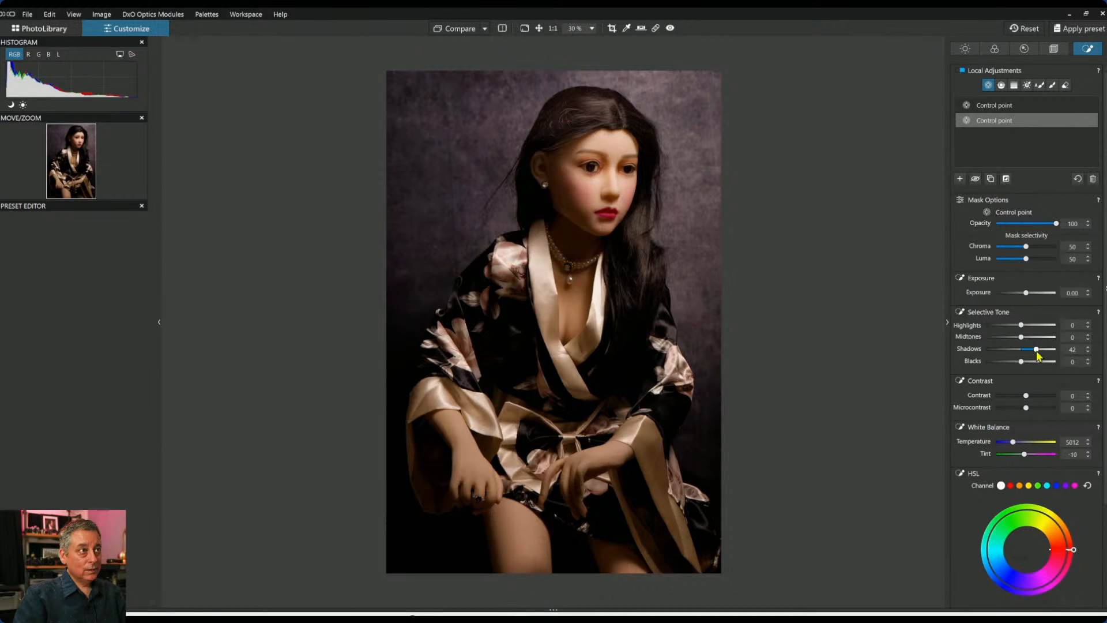
Set the second hair mask's shadows to 47 and add another control point with a smaller circle near the top of the crown.
left_click_drag(1036, 350, 1038, 352)
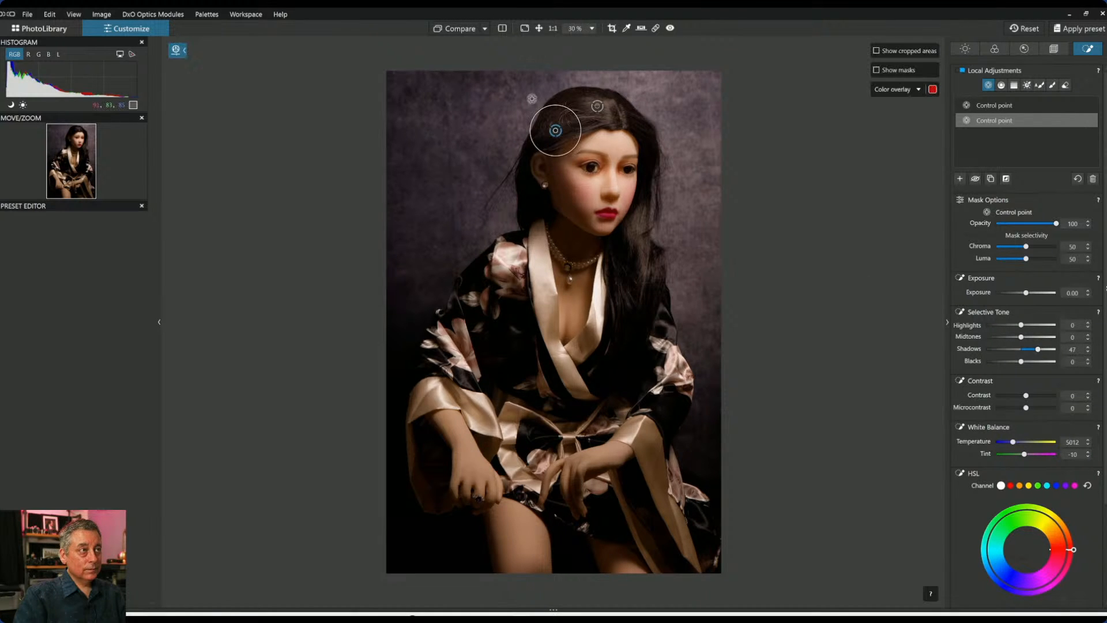
scroll(574, 88, "up", 2)
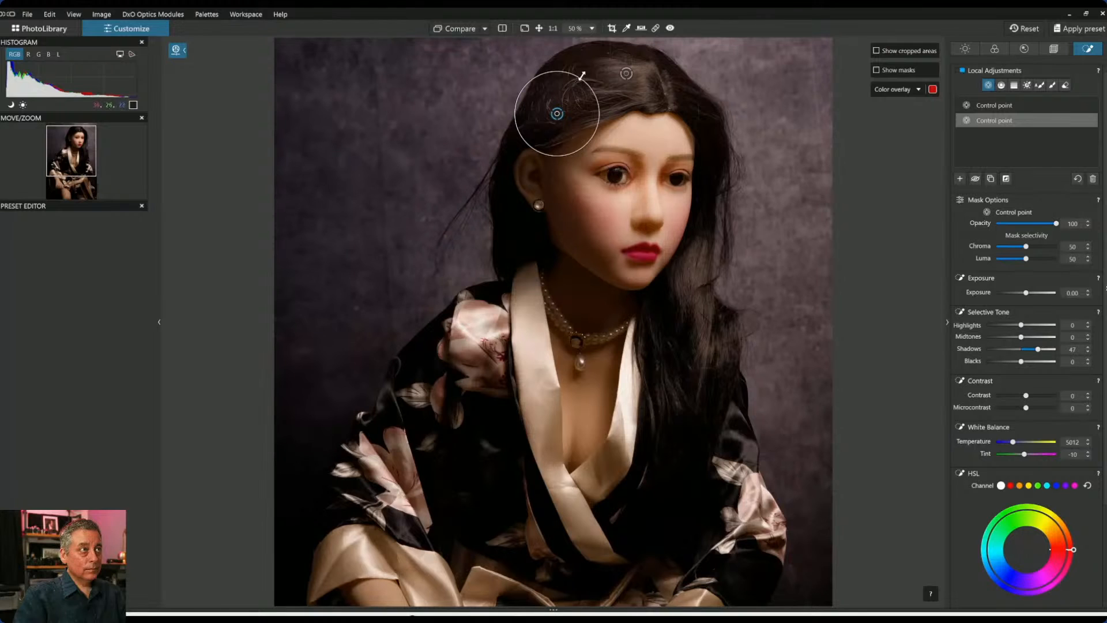
left_click(605, 52)
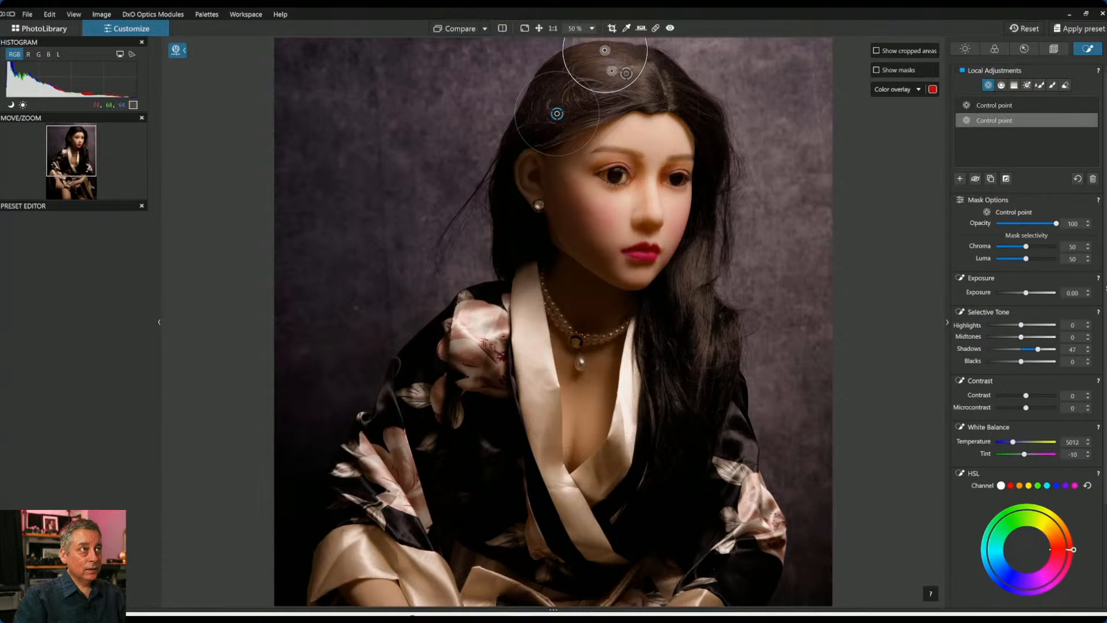
scroll(608, 61, "down", 2)
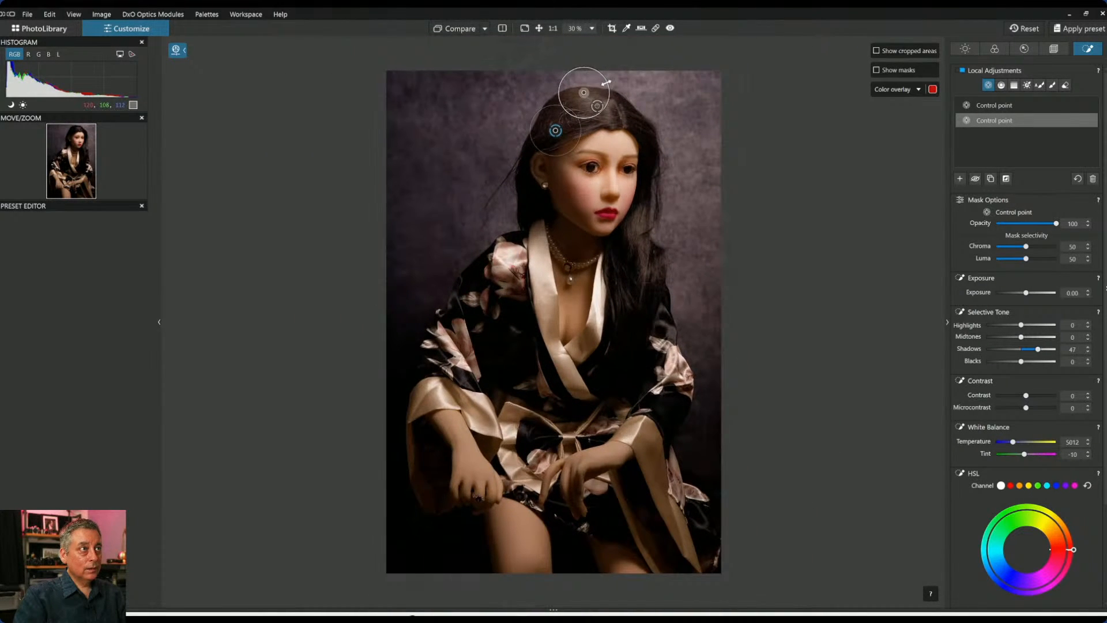
left_click_drag(608, 81, 600, 88)
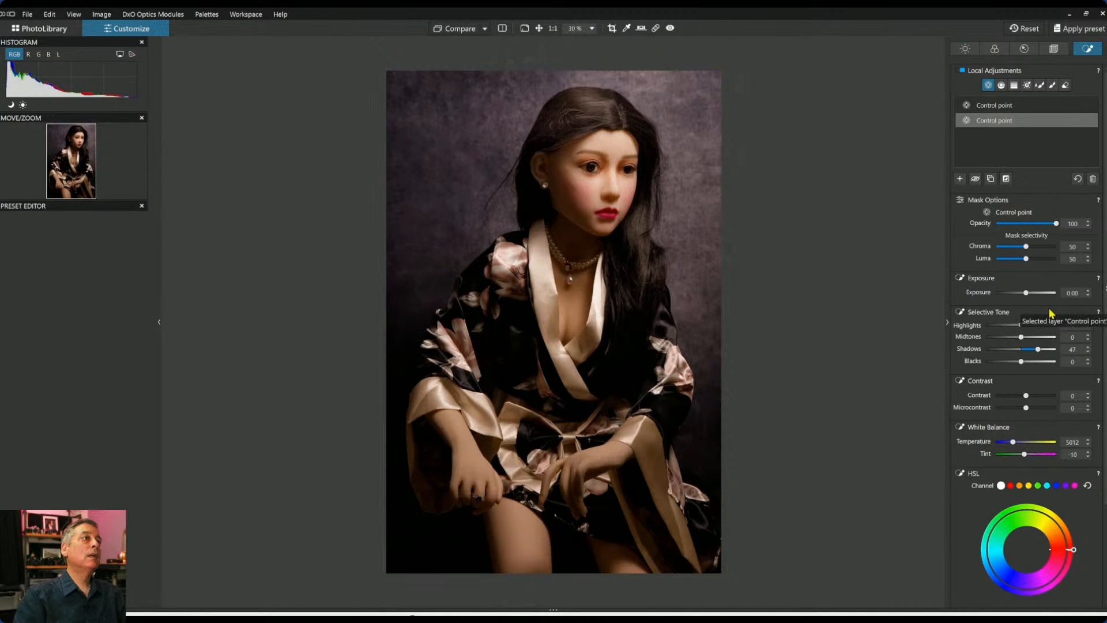
mouse_move(601, 86)
left_mouse_down()
mouse_move(575, 95)
mouse_move(615, 96)
mouse_move(582, 93)
left_mouse_up()
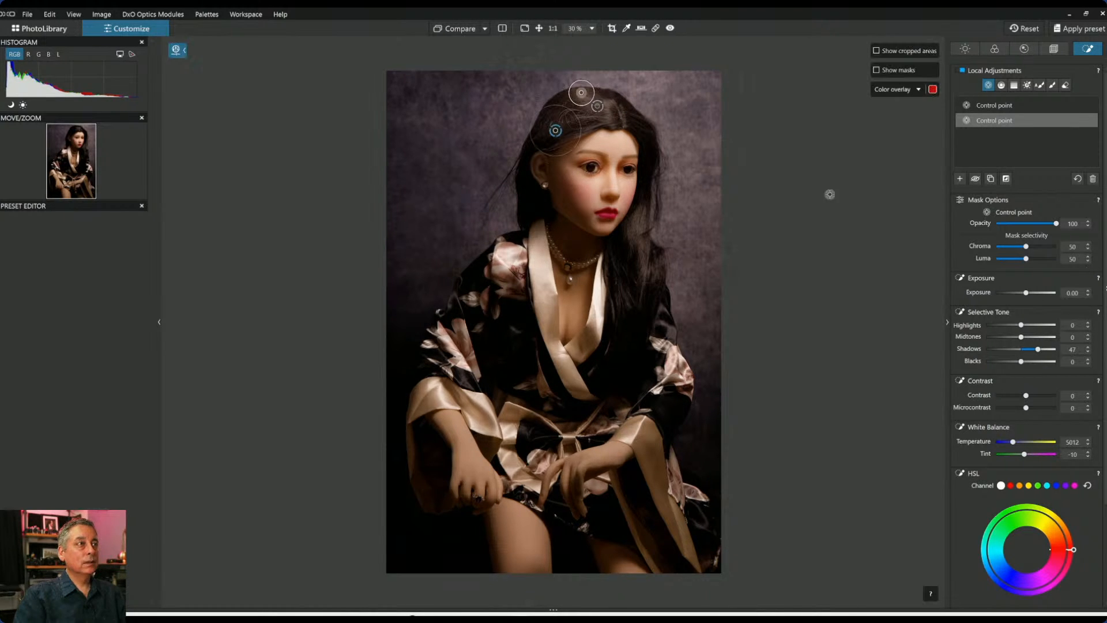
left_click_drag(577, 106, 578, 96)
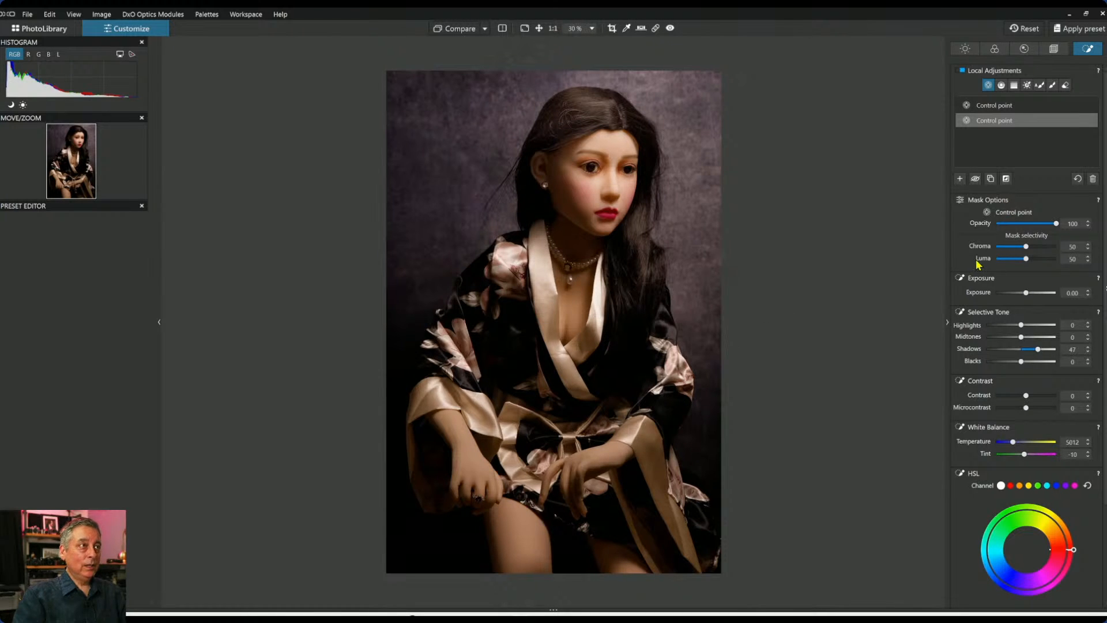
Rename the first control point mask, covering the crown and long hair, as "Hair highlights".
left_click(997, 107)
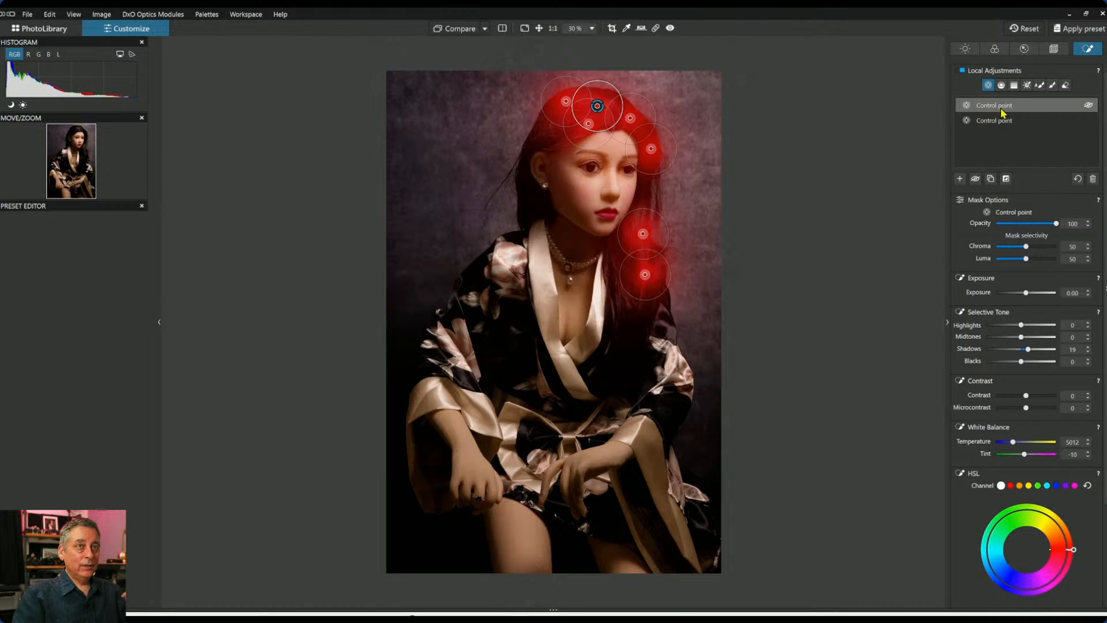
right_click(1003, 113)
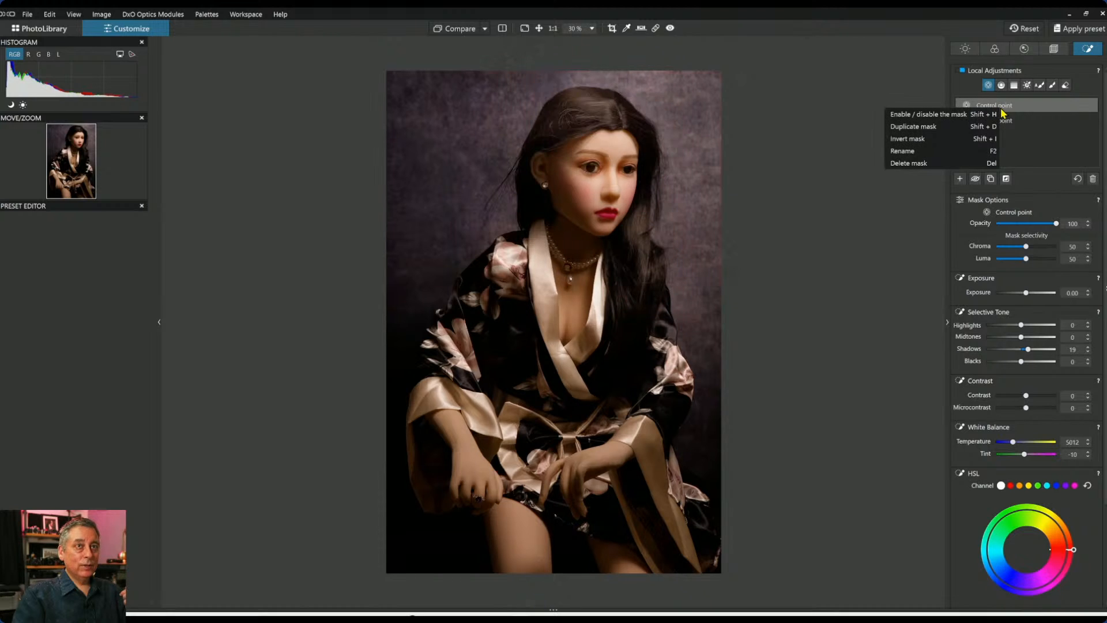
left_click(955, 151)
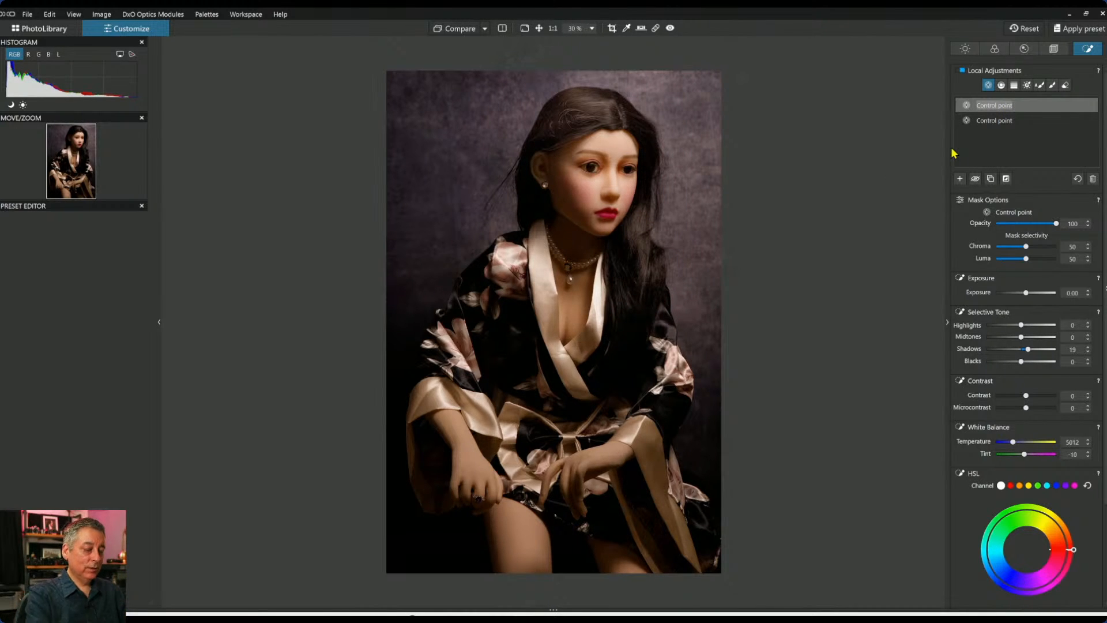
type("Hi")
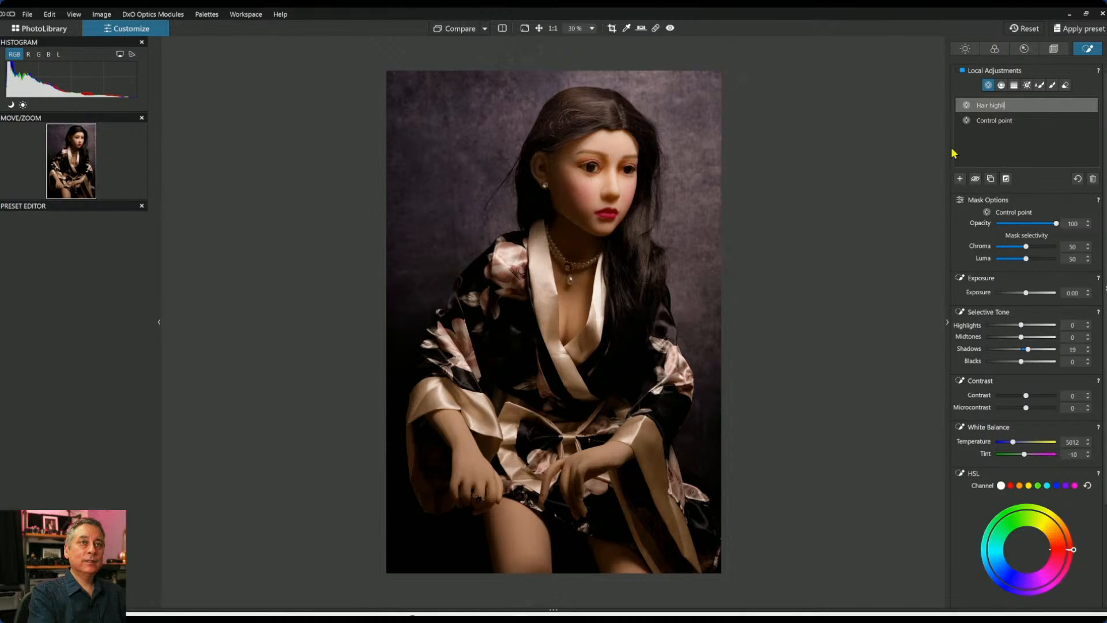
type("air highlights")
key("Return")
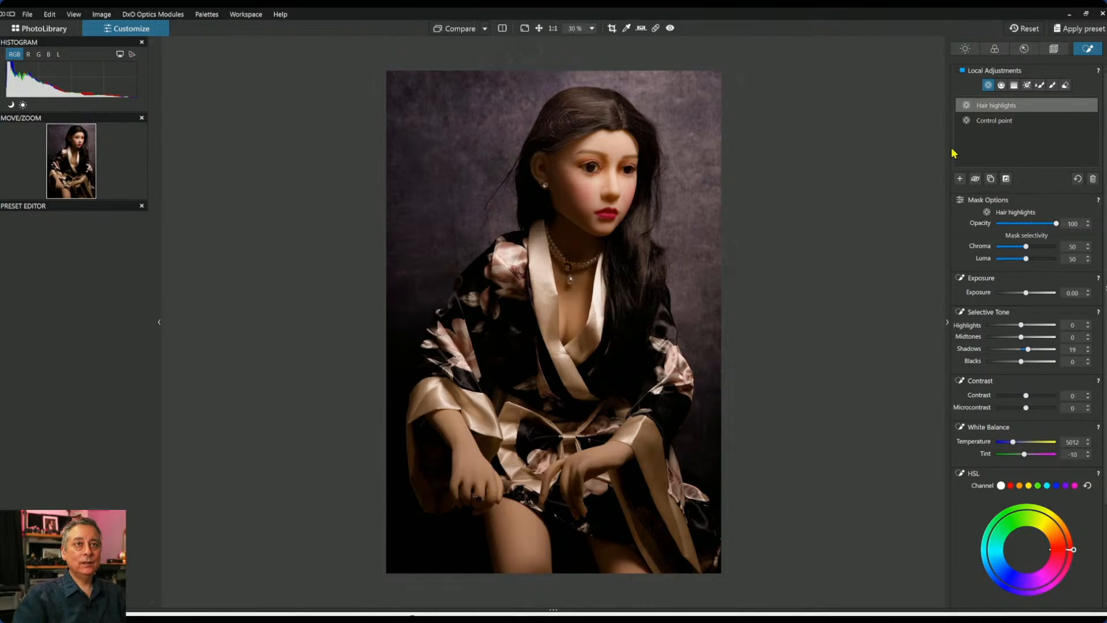
Rename the second control point mask, covering the hair above the ear, as "hair shadows".
left_click(1004, 121)
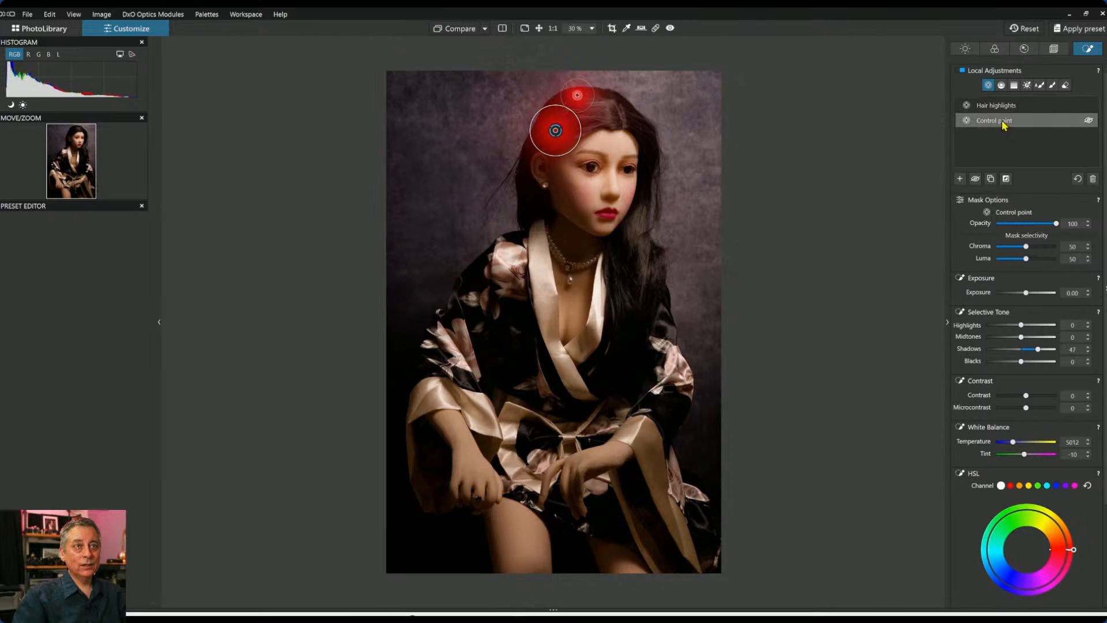
double_click(1004, 121)
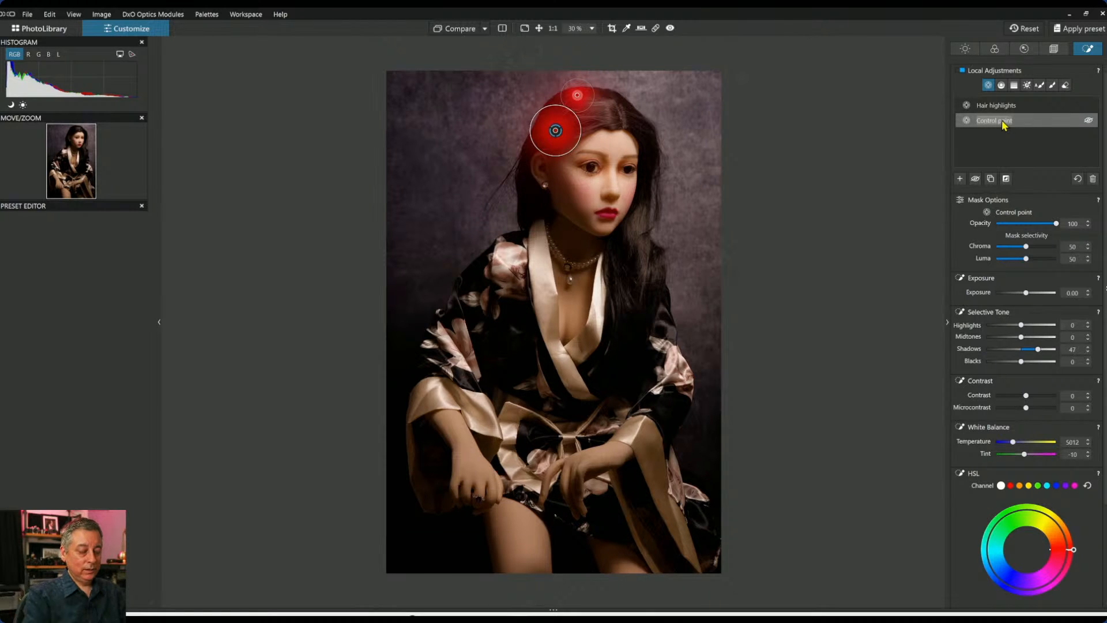
type("hair shadows")
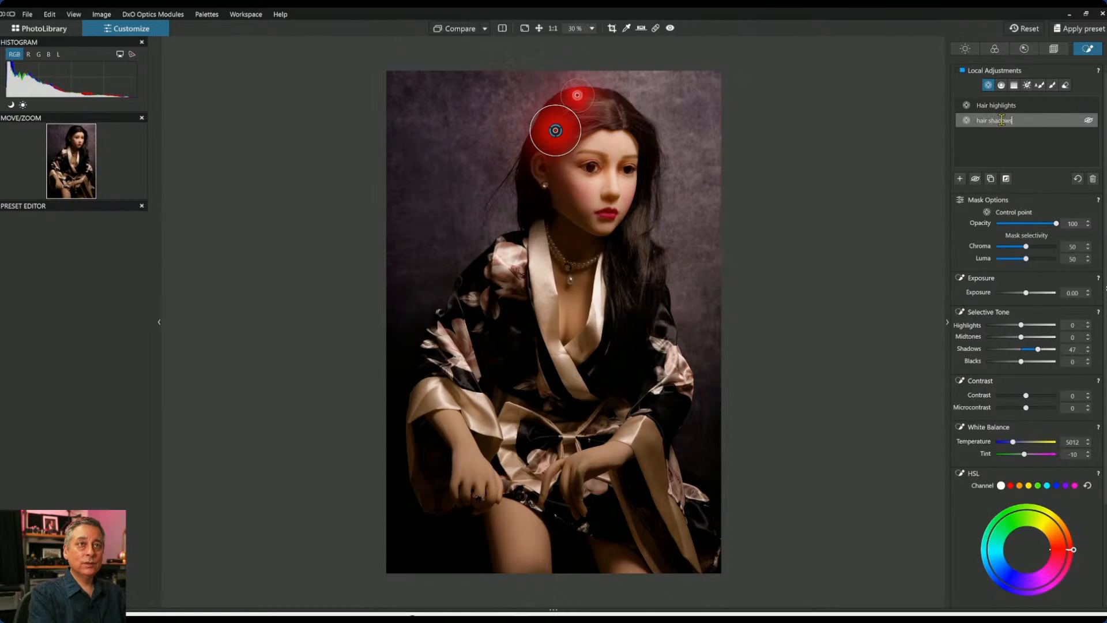
key("Return")
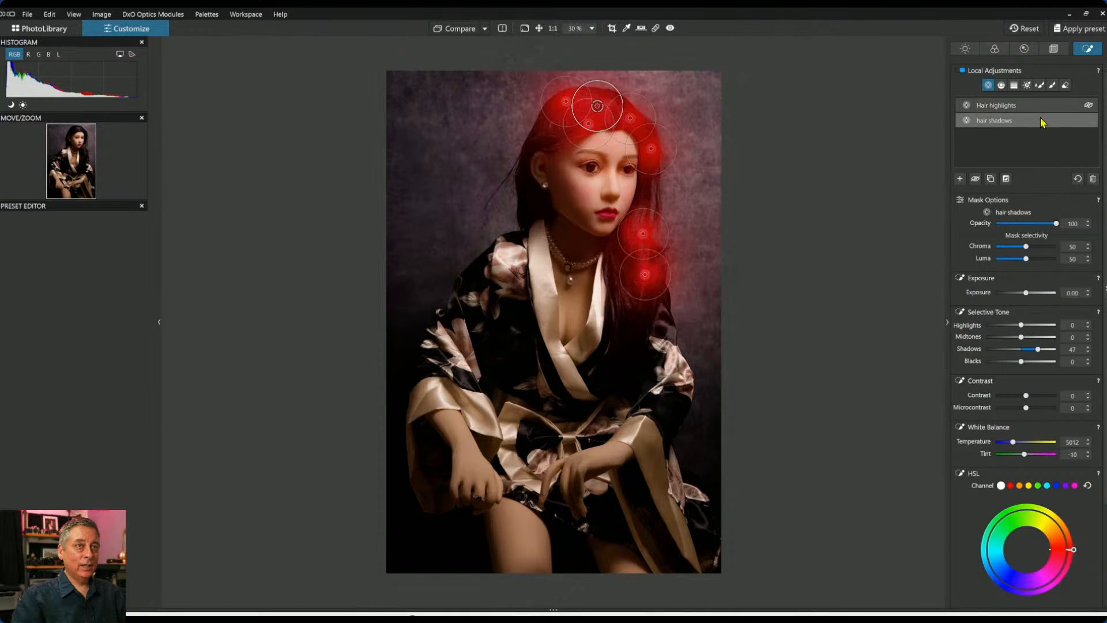
Create a new mask with control points on the bare leg, forearm and hand beside it, and set its exposure to -0.60.
left_click(960, 178)
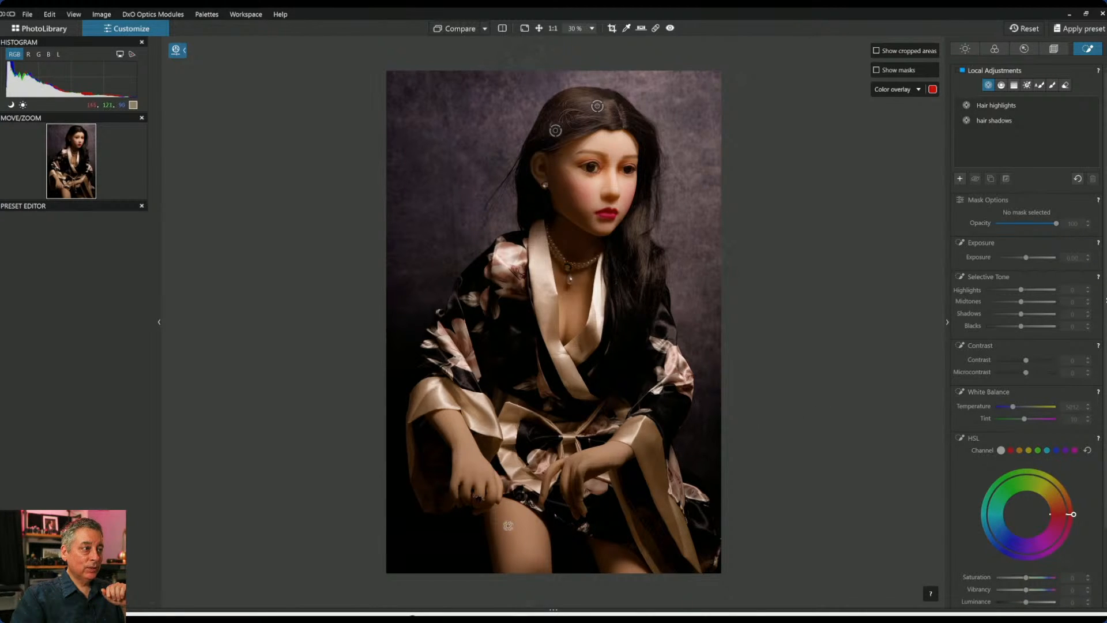
left_click(527, 527)
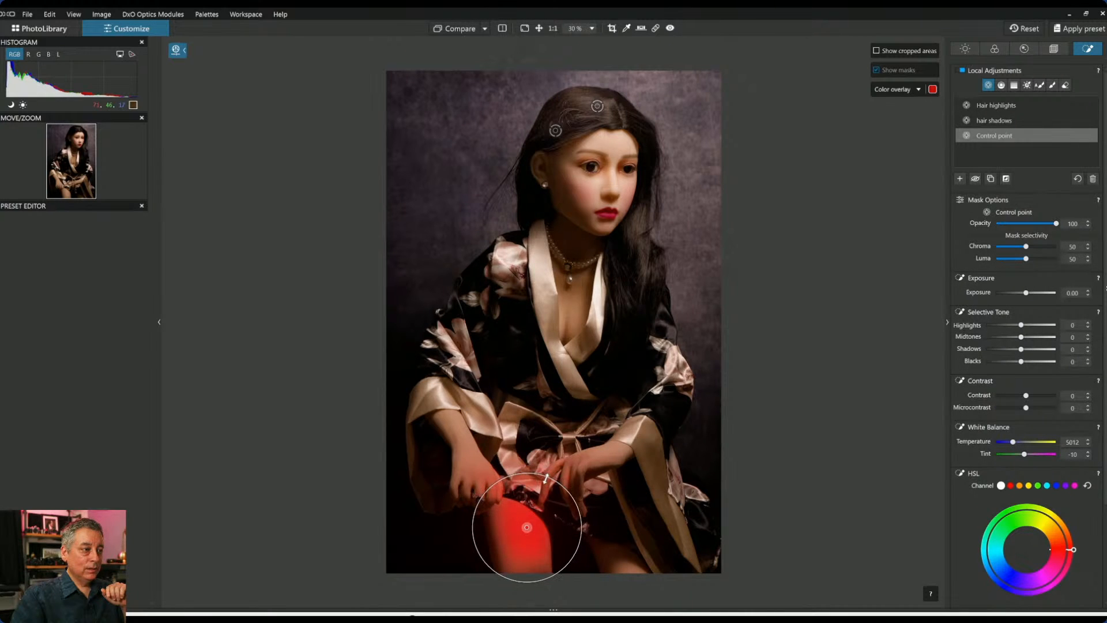
left_click(462, 428)
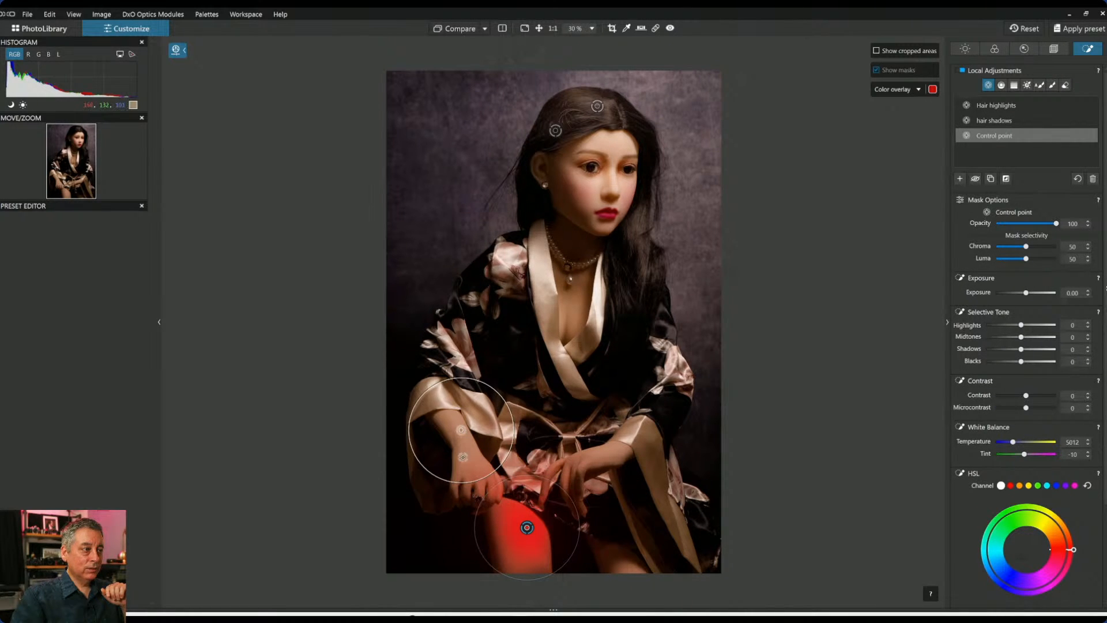
left_click(470, 471)
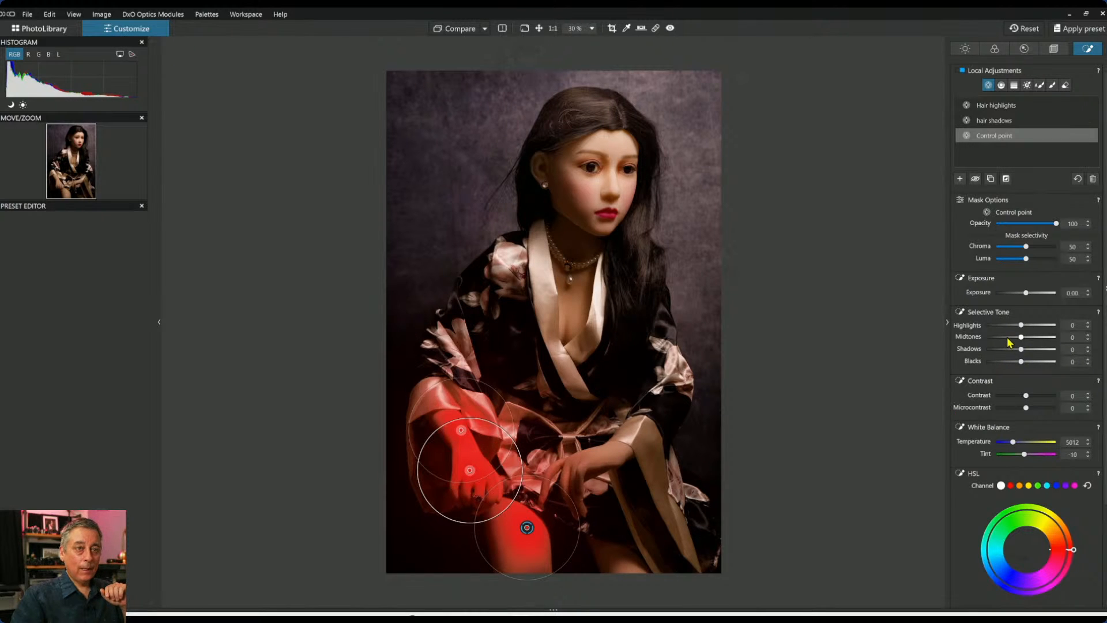
left_click_drag(1027, 294, 1015, 293)
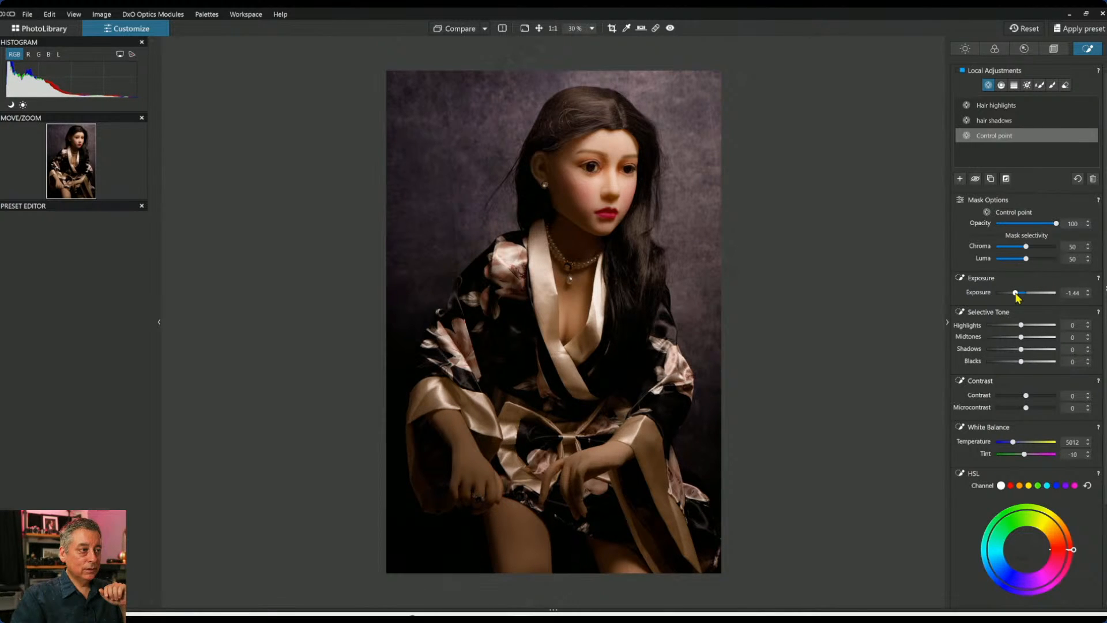
left_click_drag(1017, 294, 1020, 295)
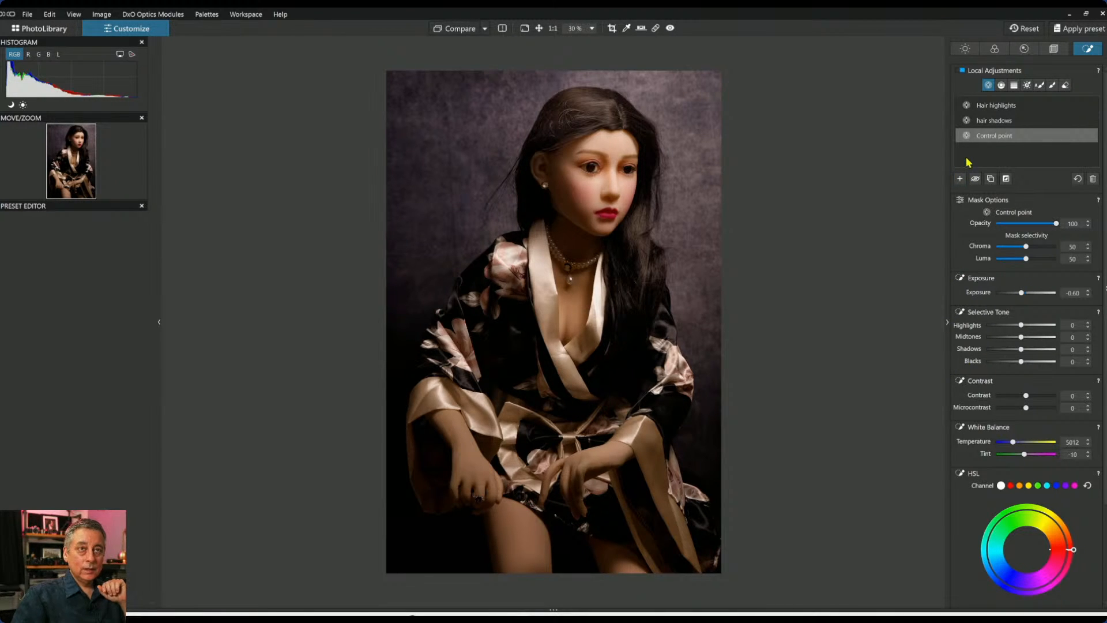
Rename the leg and forearm mask as "arm/leg".
right_click(983, 137)
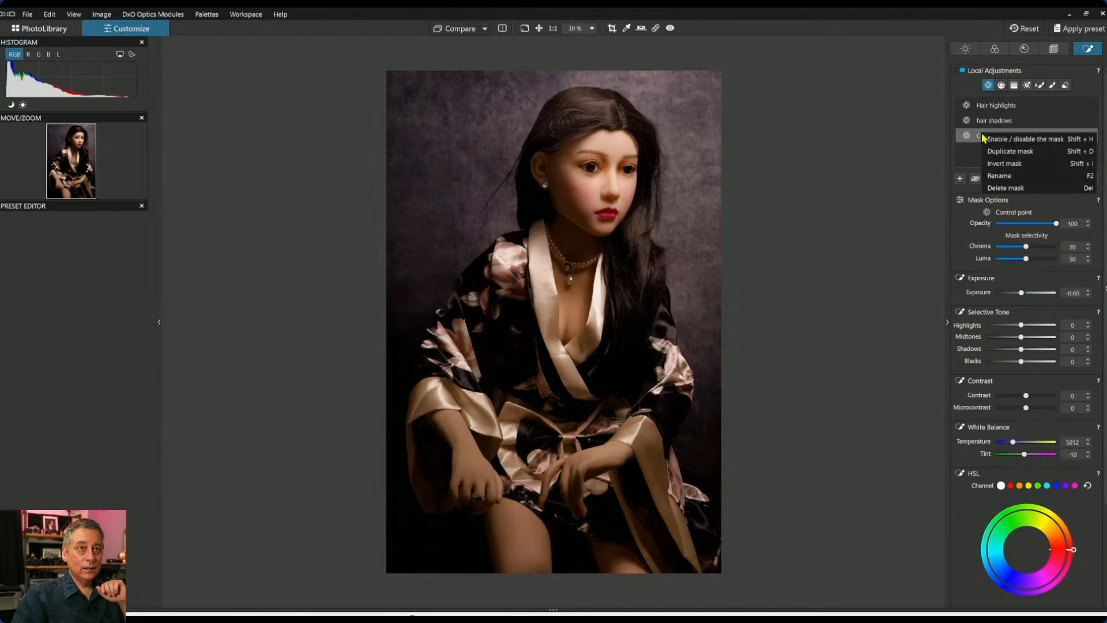
left_click(999, 175)
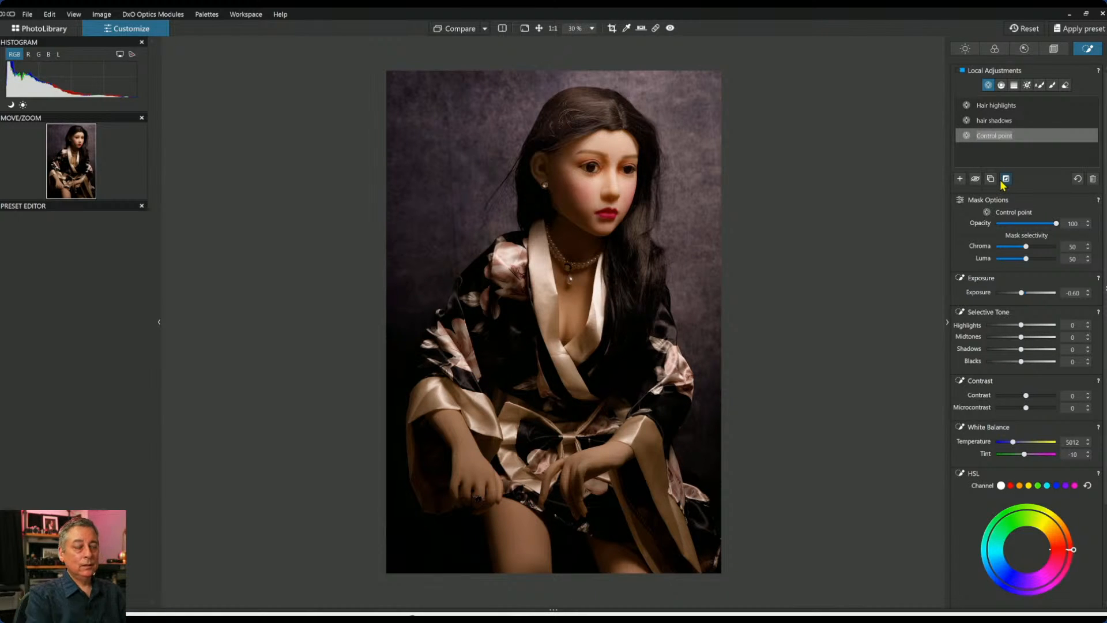
type("arm/le")
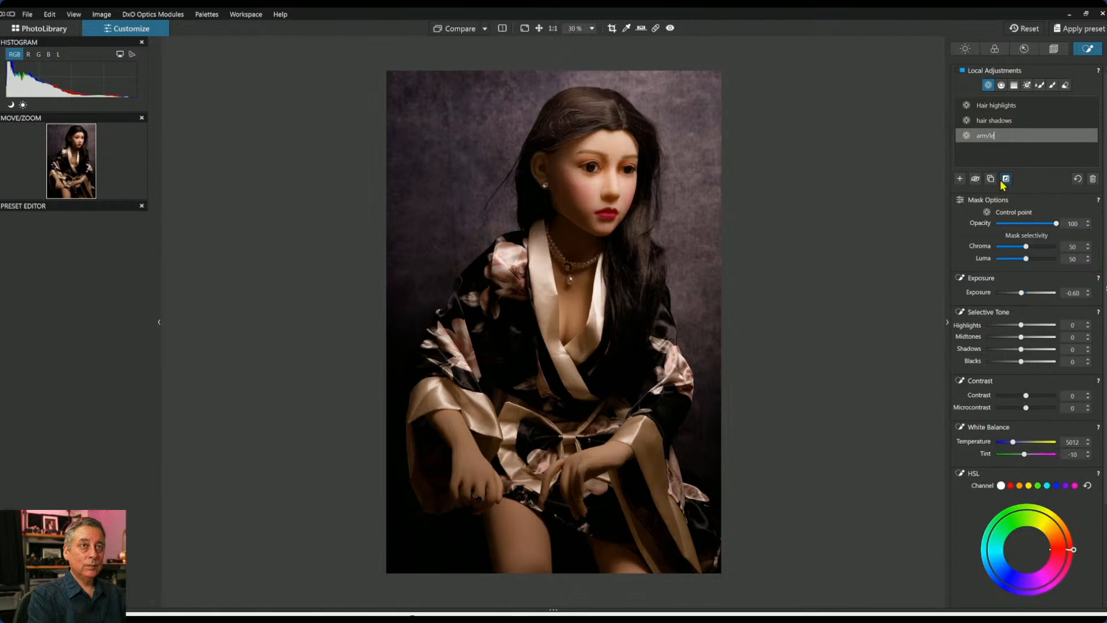
type("g")
key("Return")
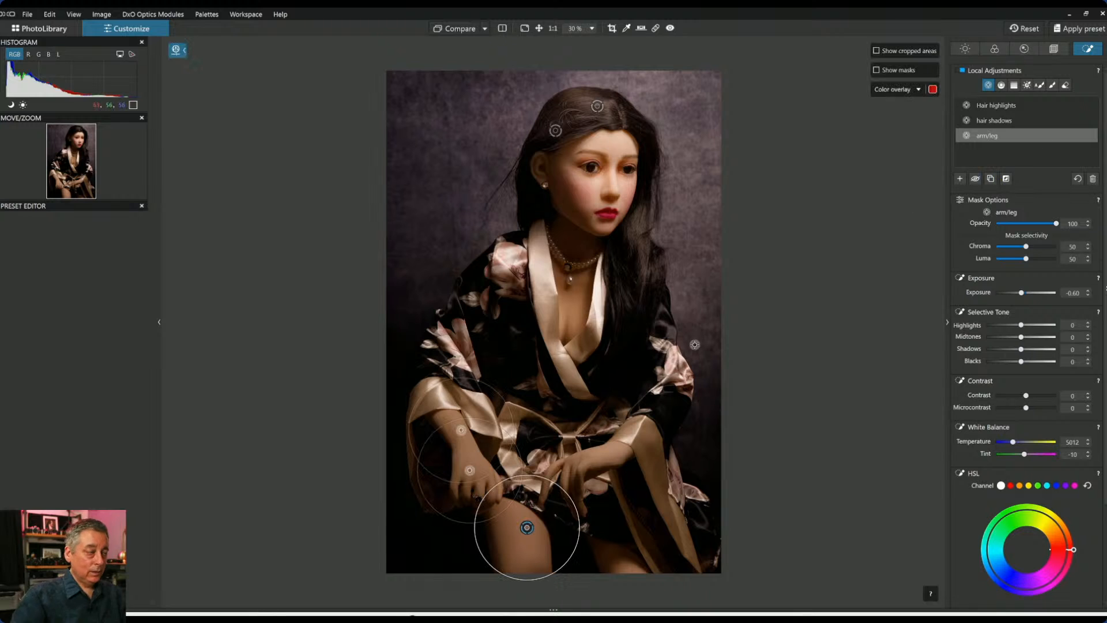
Create a mask on the dark kimono below the long hair, set shadows to 67, and add a smaller control point across the chest.
left_click(959, 178)
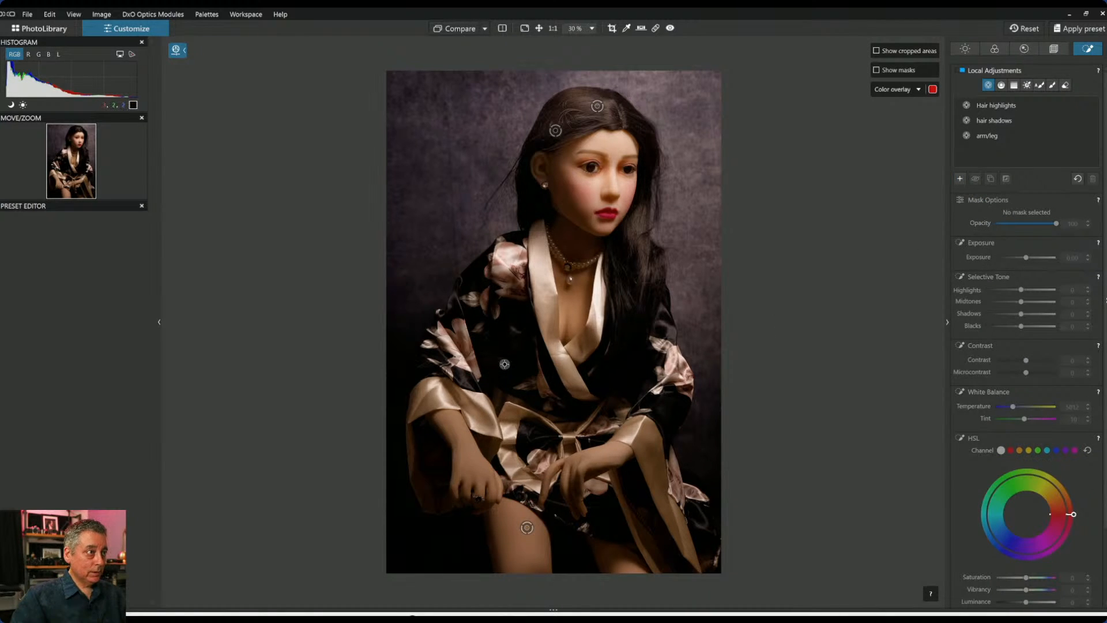
left_click(629, 353)
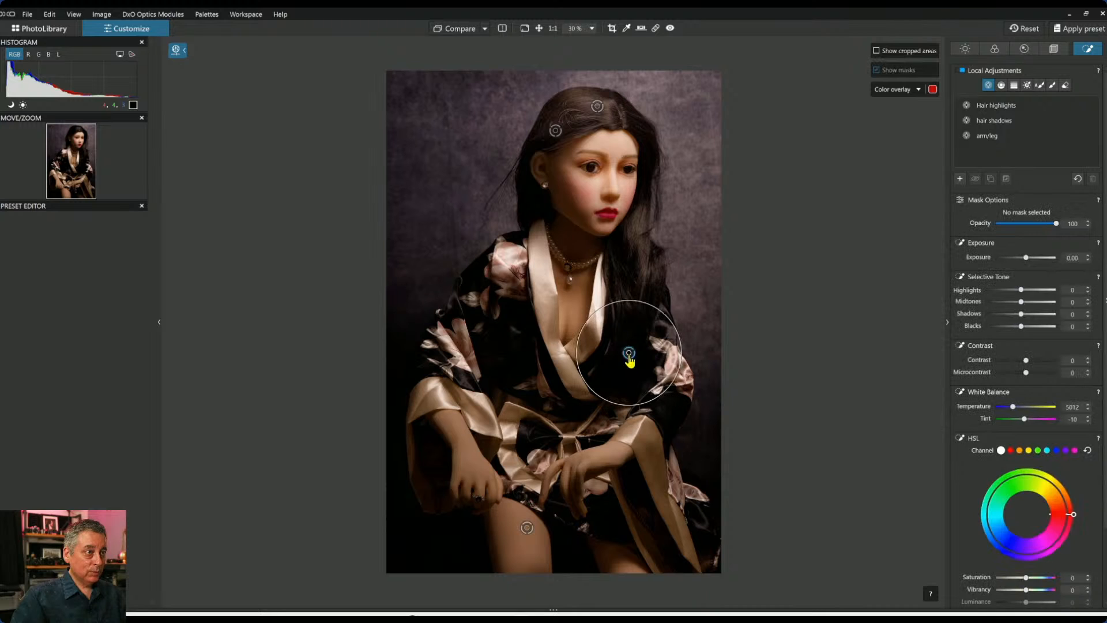
left_click_drag(1021, 349, 1048, 354)
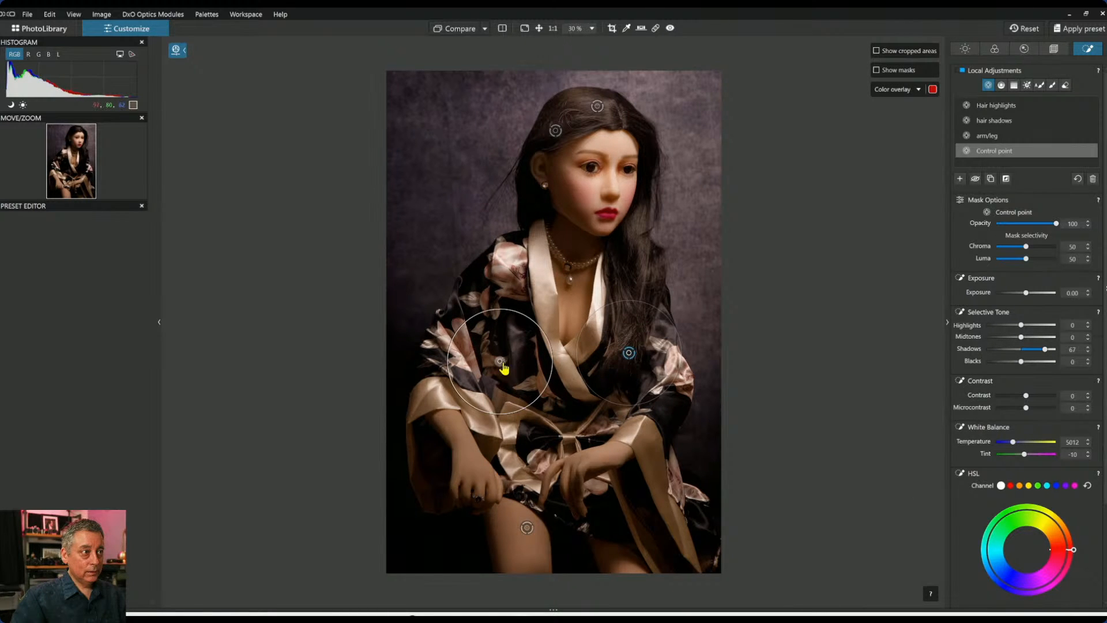
left_click_drag(500, 362, 513, 351)
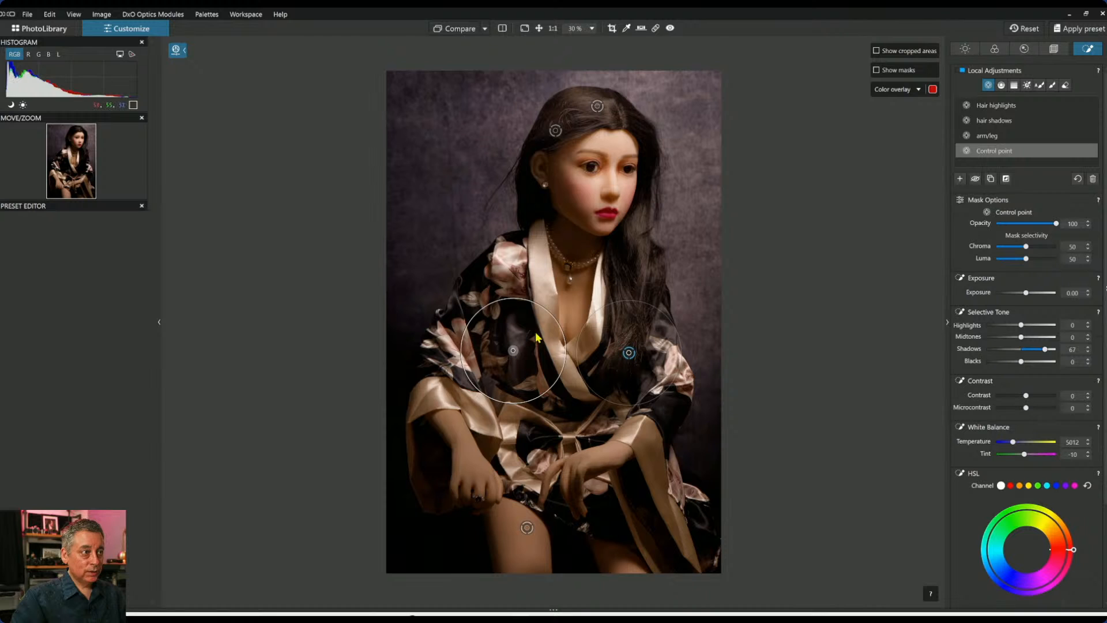
left_click_drag(550, 316, 504, 346)
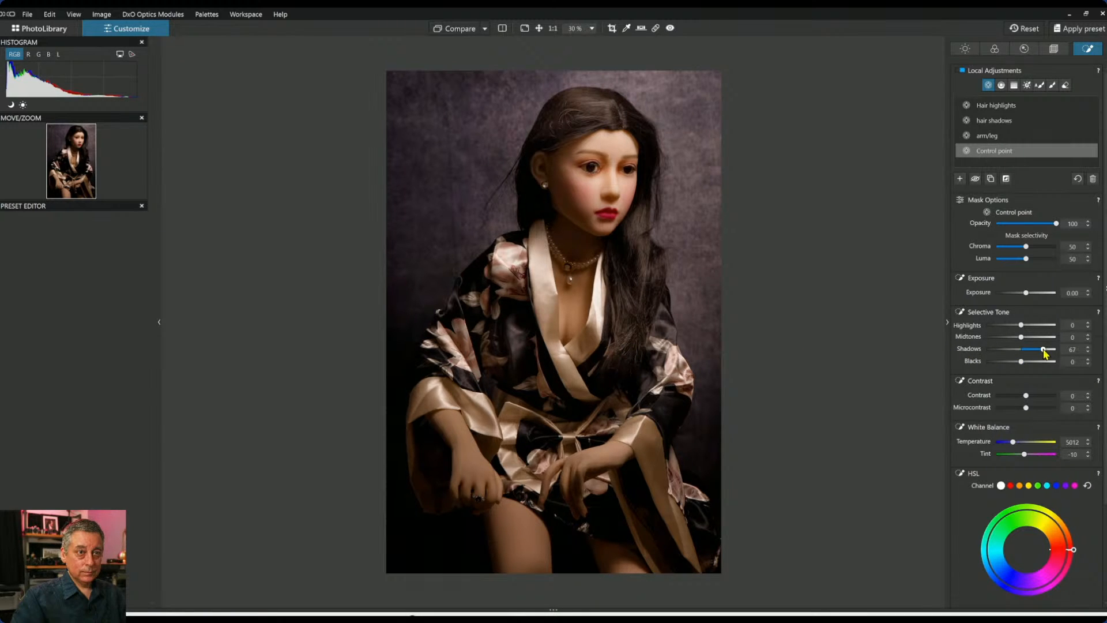
Set the kimono mask's shadows to 52 and shift its first control point slightly up toward the sleeve.
left_click_drag(1044, 349, 1041, 350)
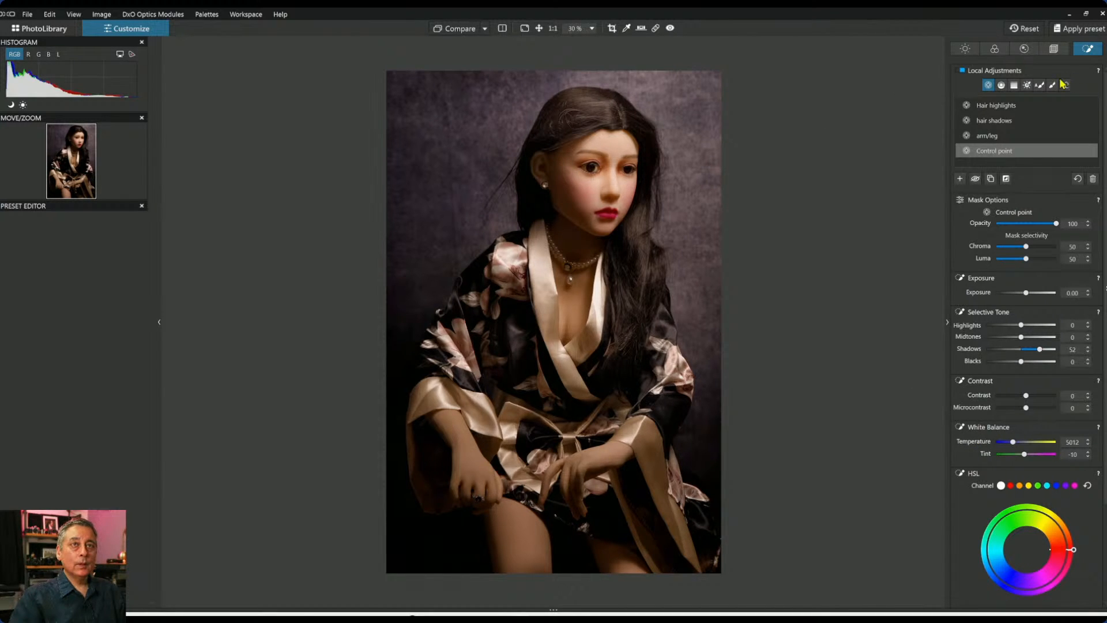
mouse_move(993, 158)
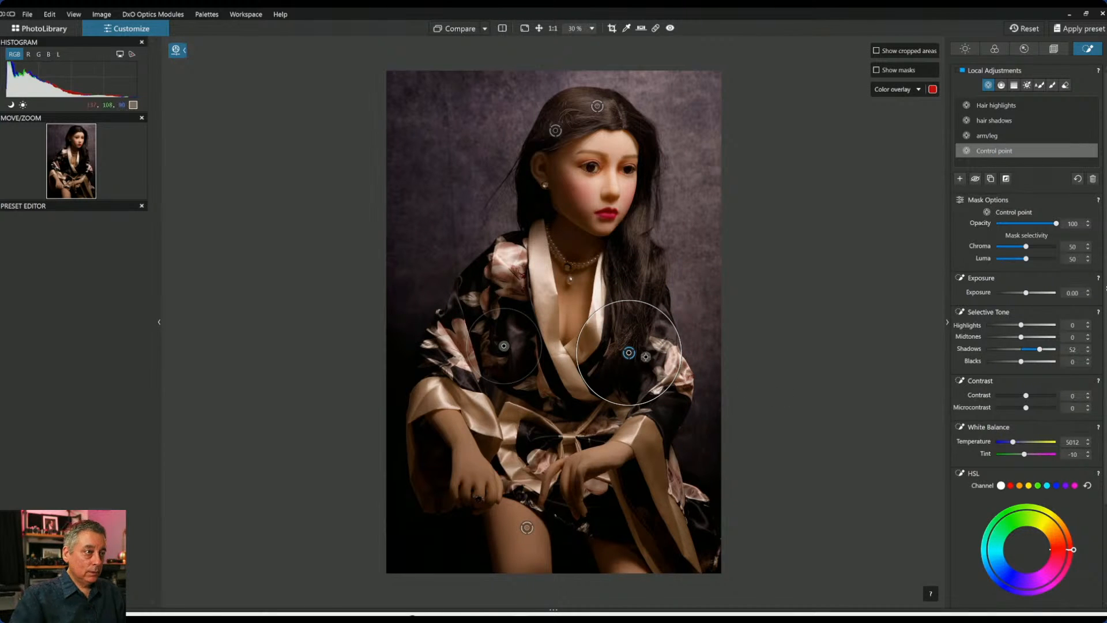
left_click_drag(629, 353, 638, 345)
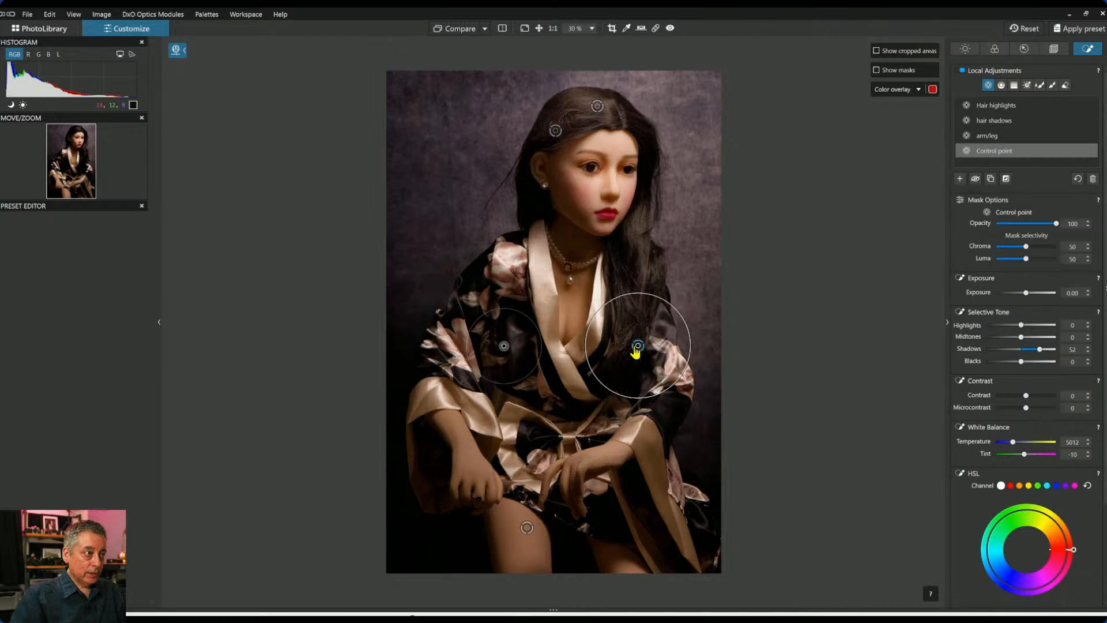
Create a new mask with small control points placed on both eyes of the portrait.
left_click(960, 179)
scroll(626, 170, "up", 2)
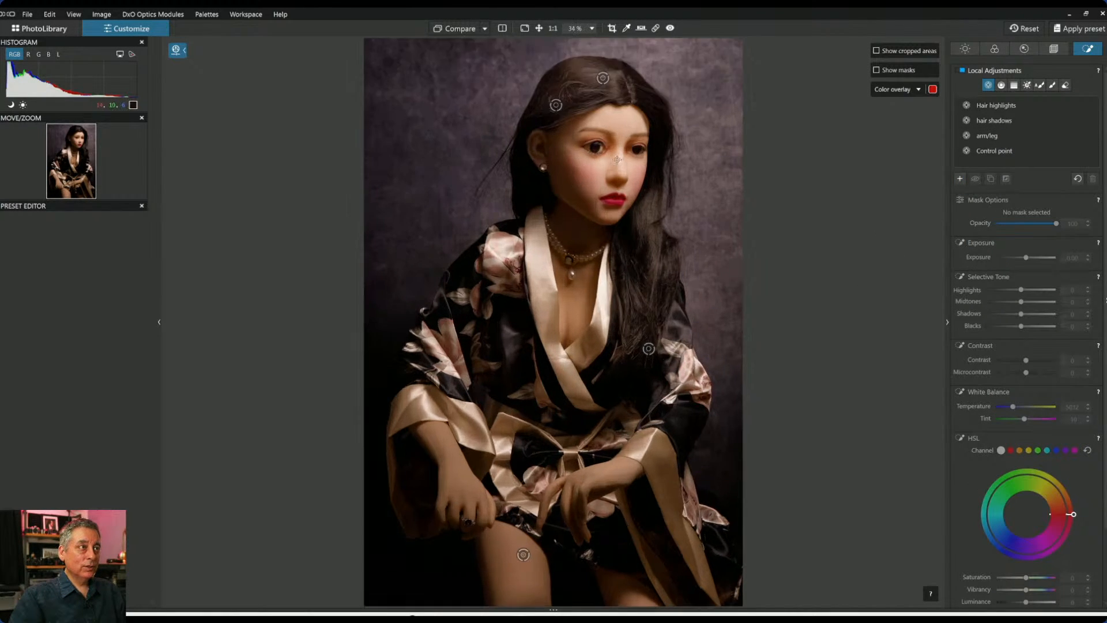
scroll(608, 146, "up", 1)
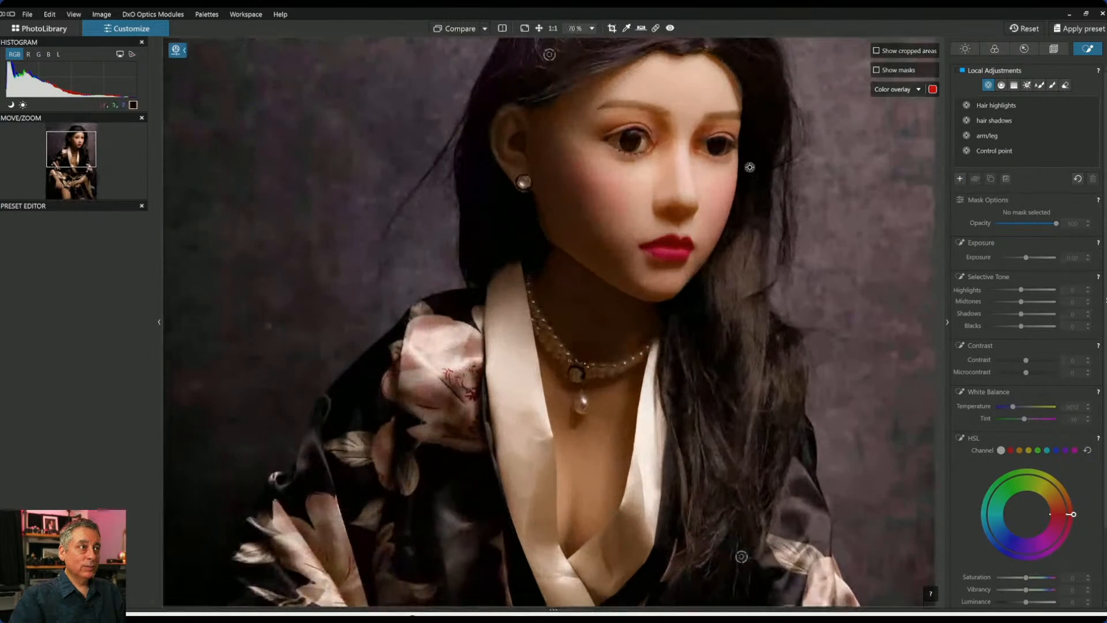
left_click(633, 143)
left_click_drag(736, 81, 643, 131)
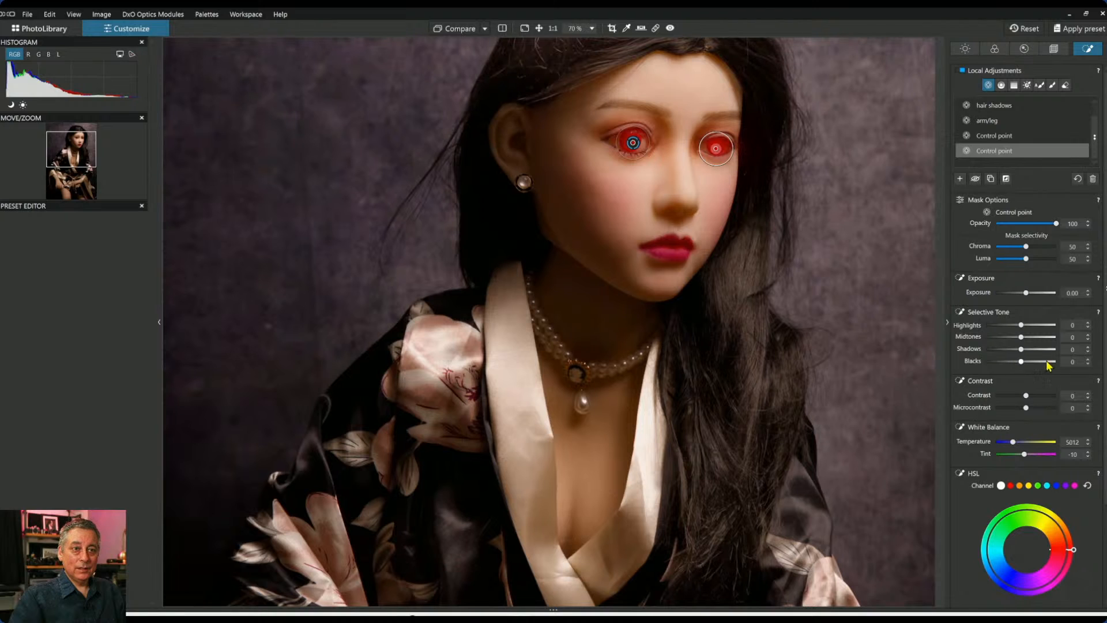
Set the eye mask's microcontrast to 74 and shadows to 30, and check the result close up and on the full portrait.
left_click_drag(1026, 407, 1049, 409)
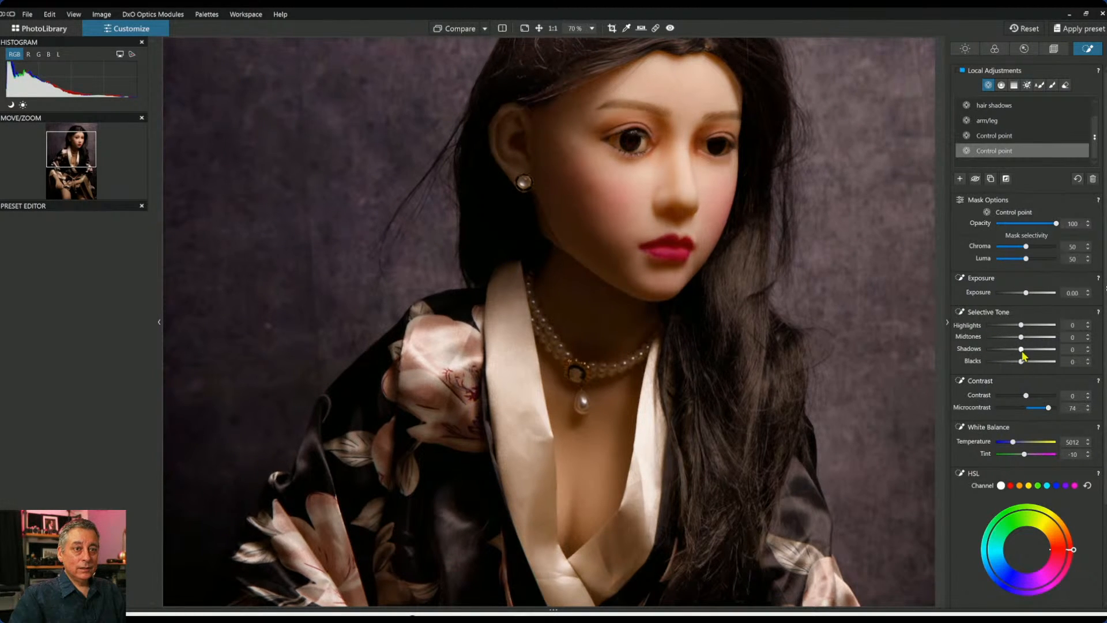
left_click_drag(1022, 350, 1035, 354)
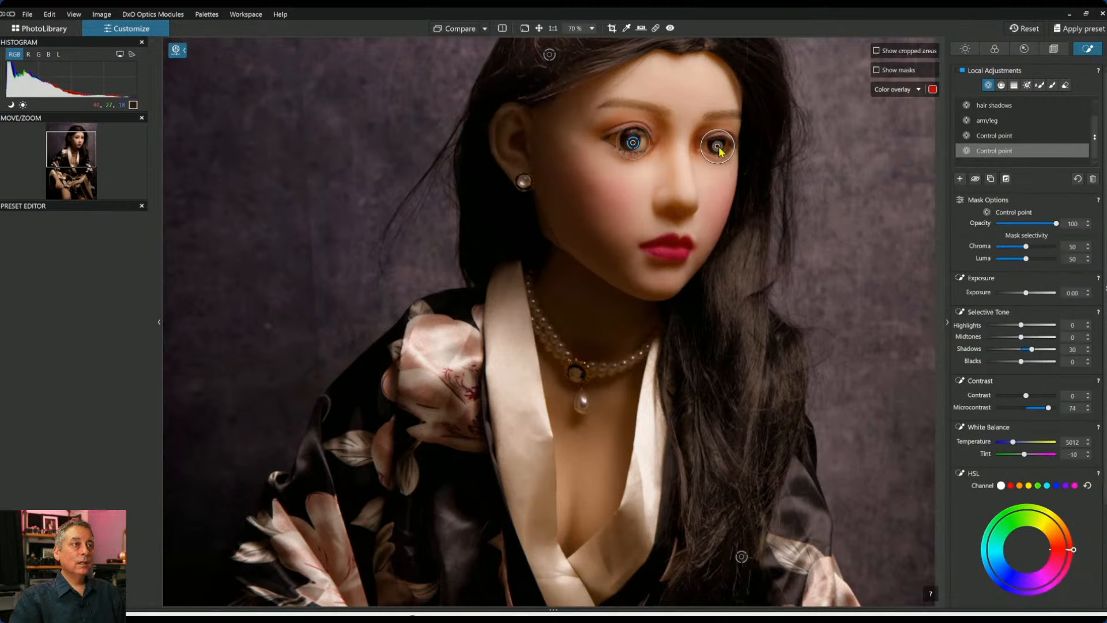
scroll(744, 144, "up", 2)
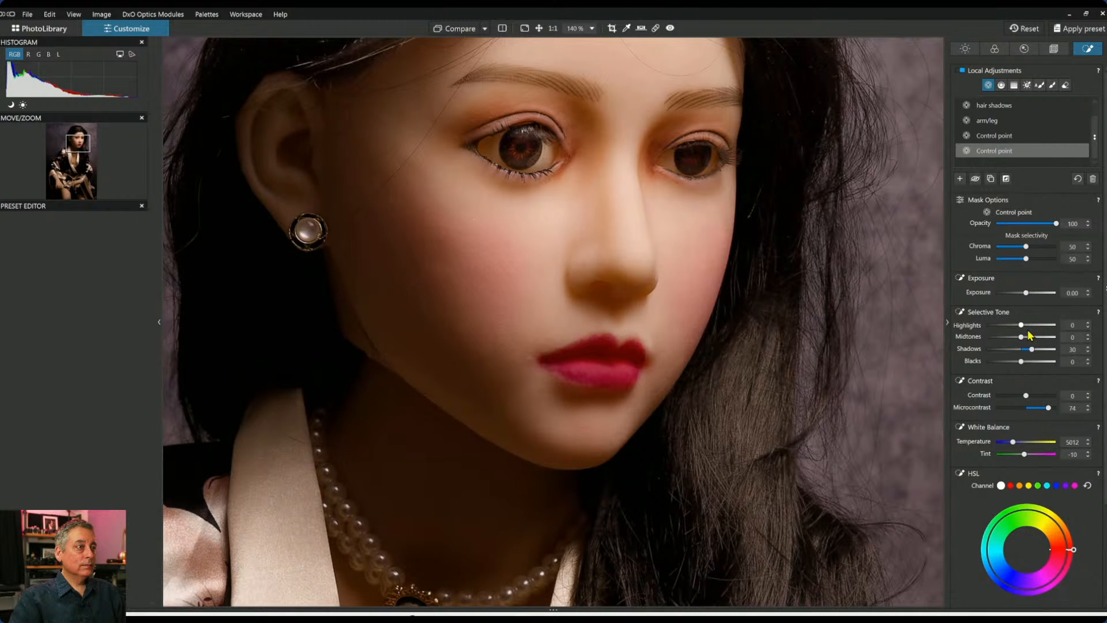
scroll(886, 321, "down", 4)
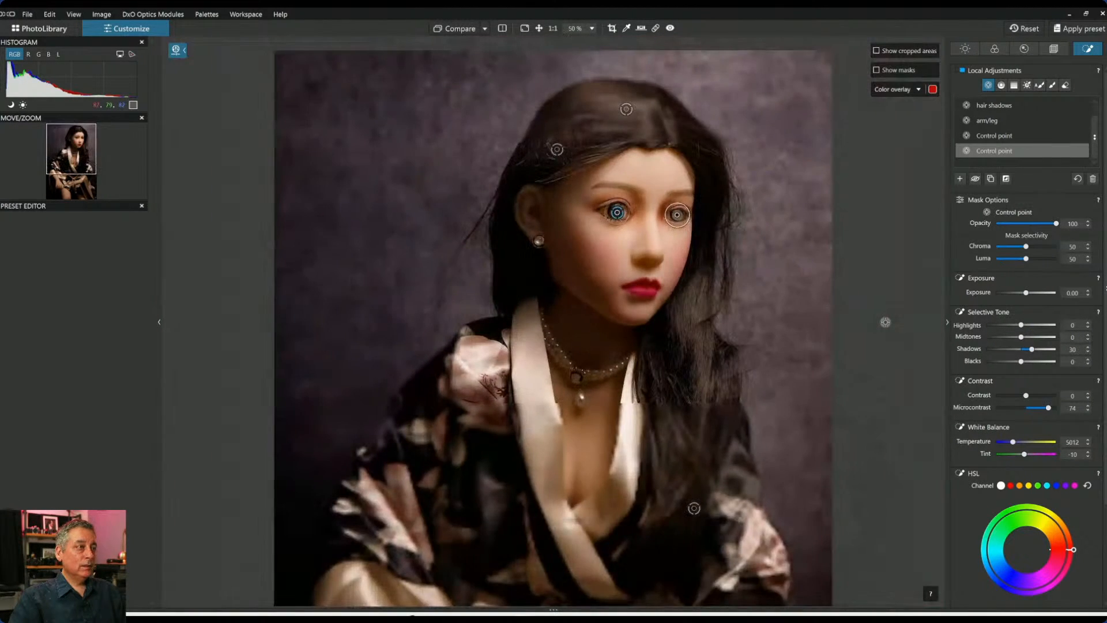
scroll(885, 322, "down", 1)
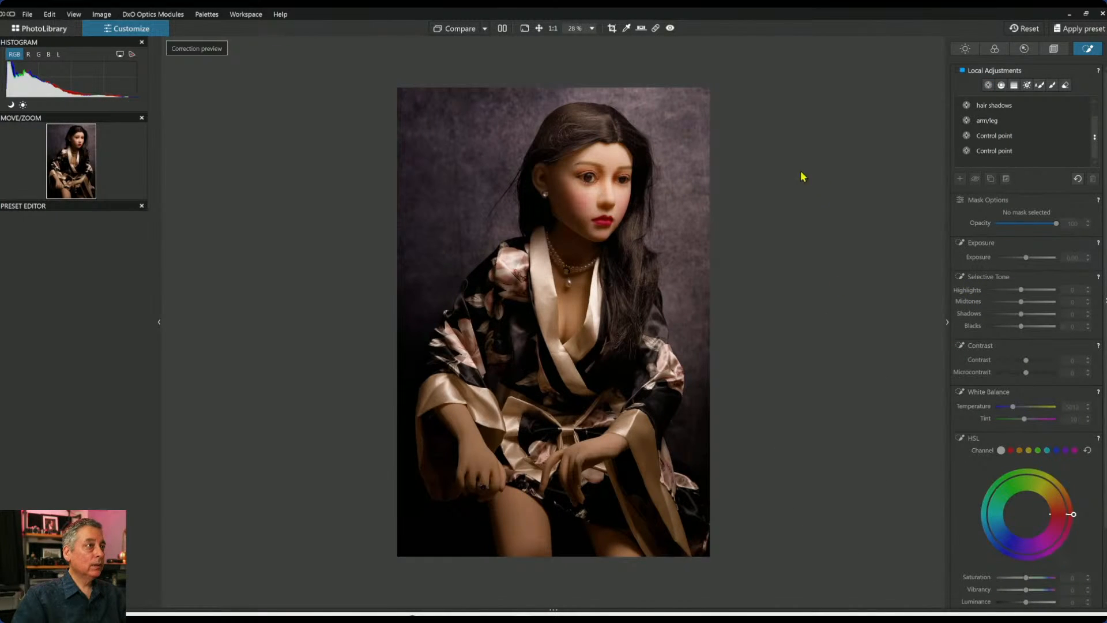
Compare the edited portrait side by side with the uncorrected version, with the side palettes hidden.
left_click(502, 29)
key("F9")
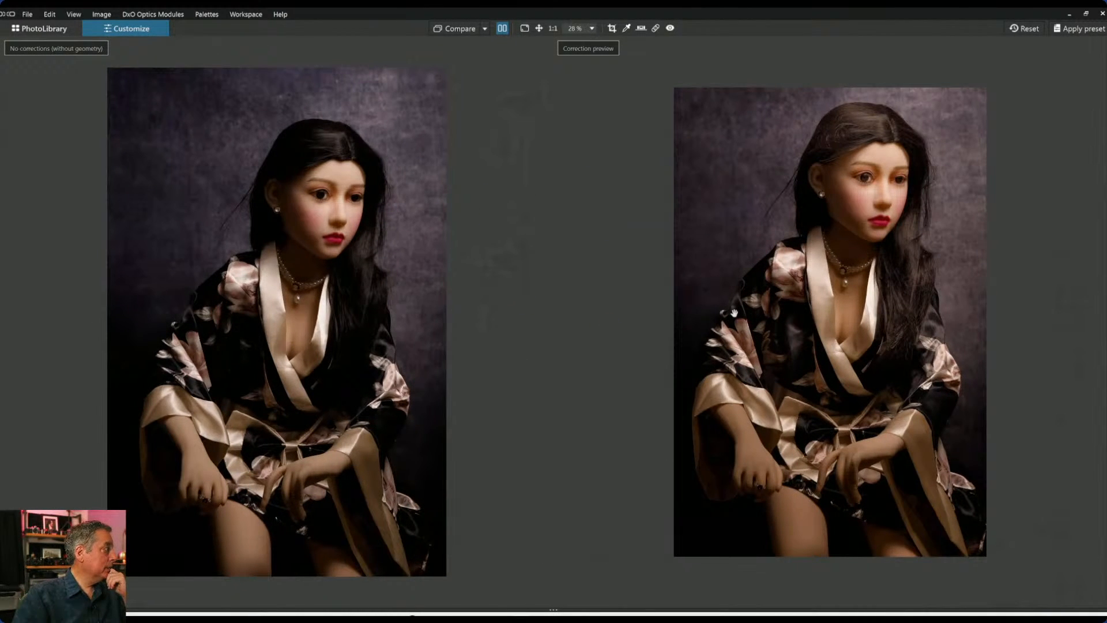
scroll(1050, 367, "up", 1)
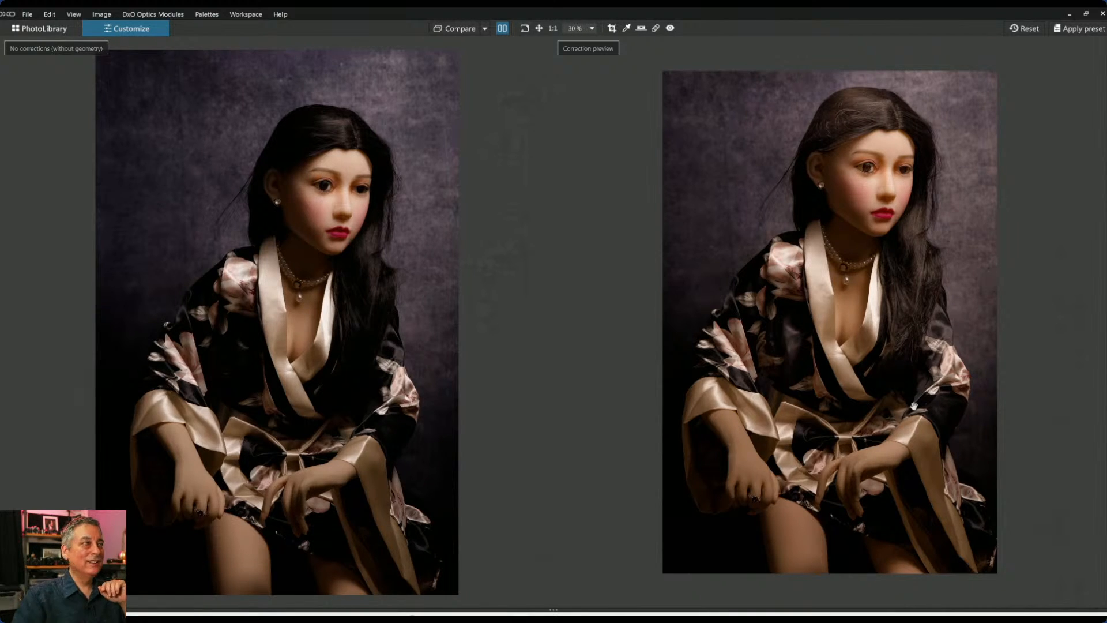
Return to the photo library, select the hoverfly macro photo and inspect the insect and the whole frame.
left_click(68, 30)
left_click(522, 575)
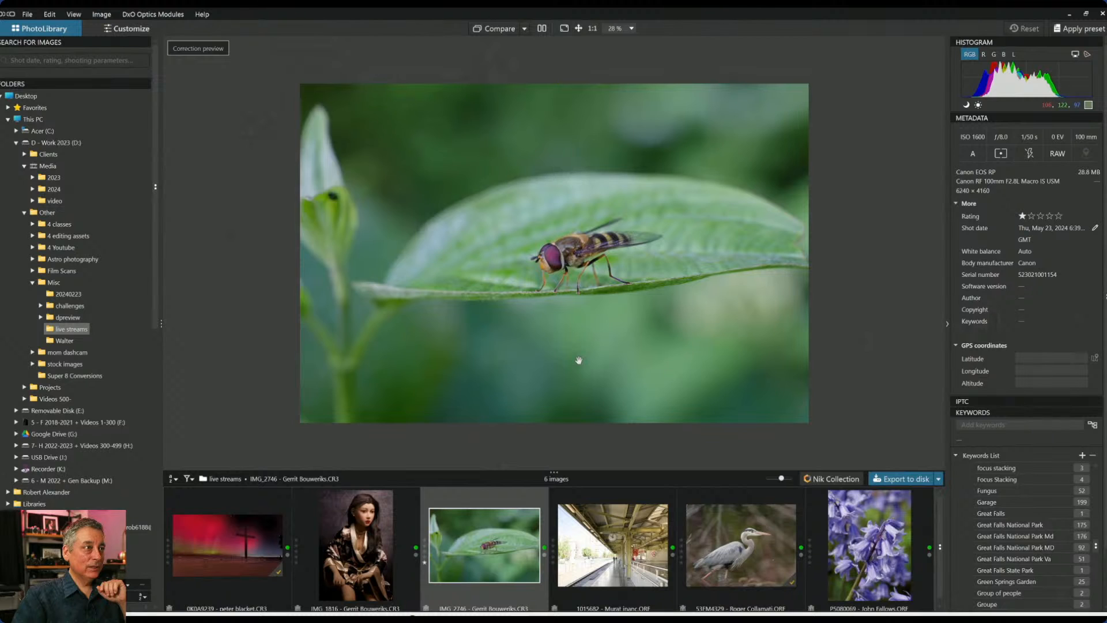
left_click(564, 276)
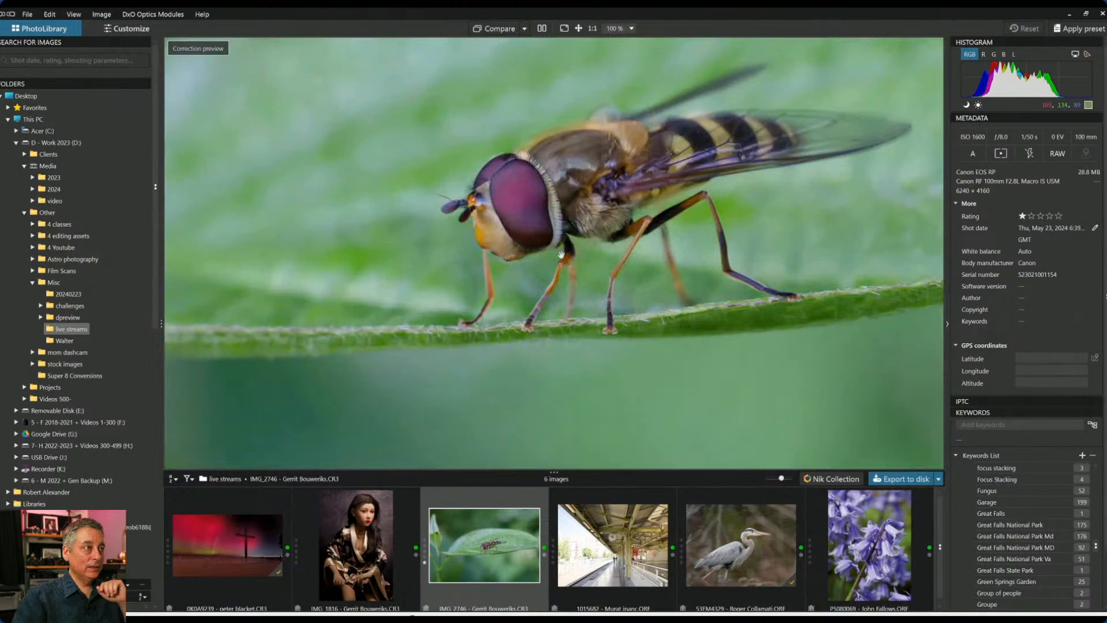
scroll(561, 254, "up", 1)
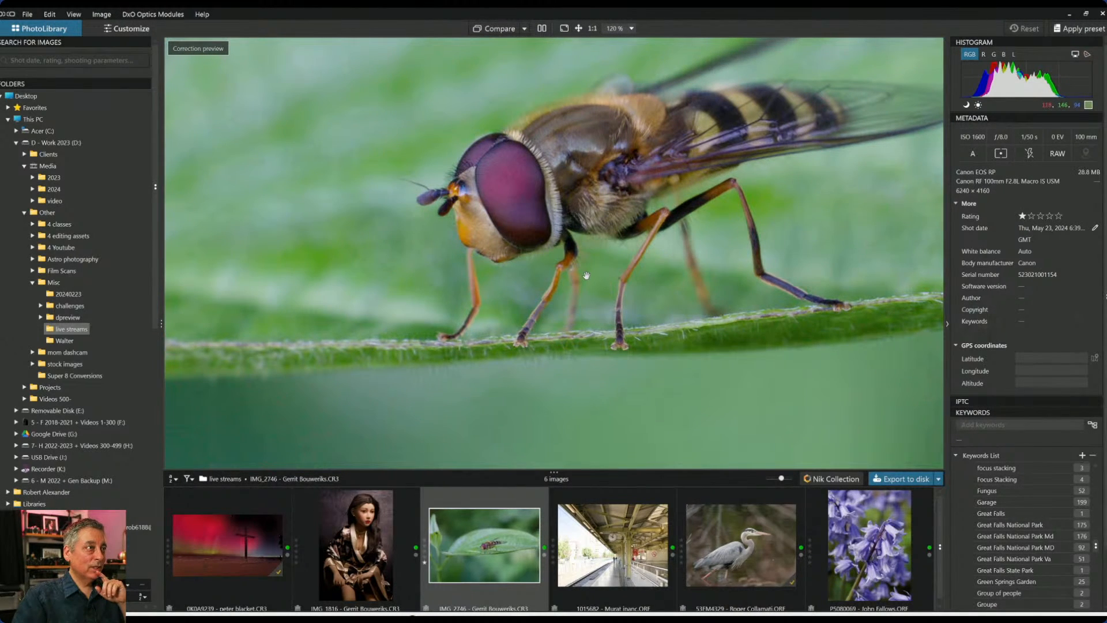
scroll(587, 275, "down", 1)
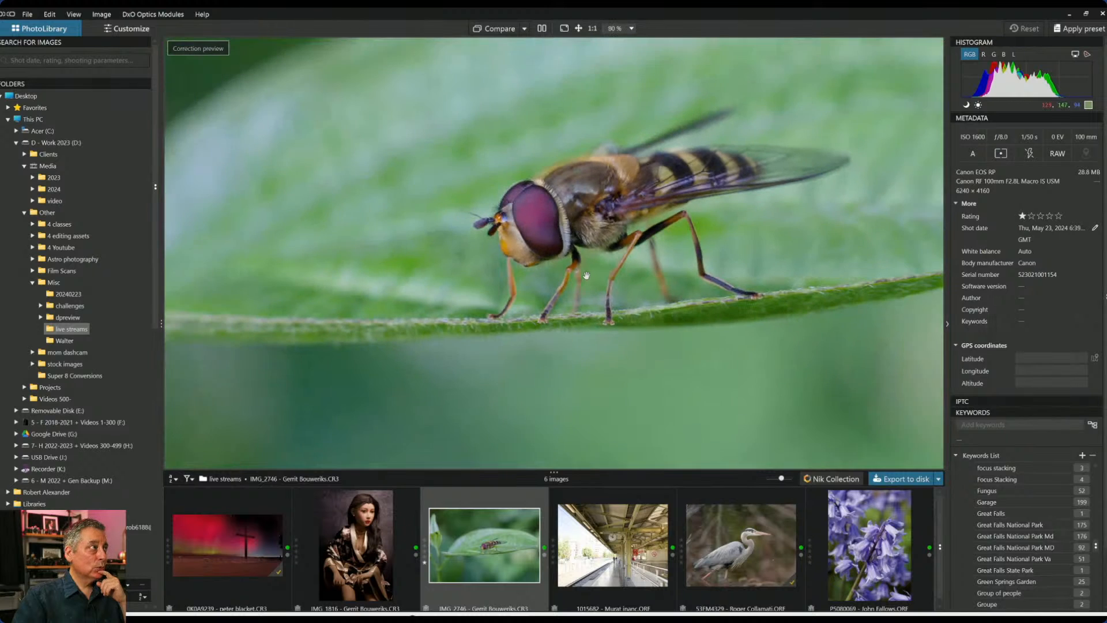
scroll(586, 276, "down", 1)
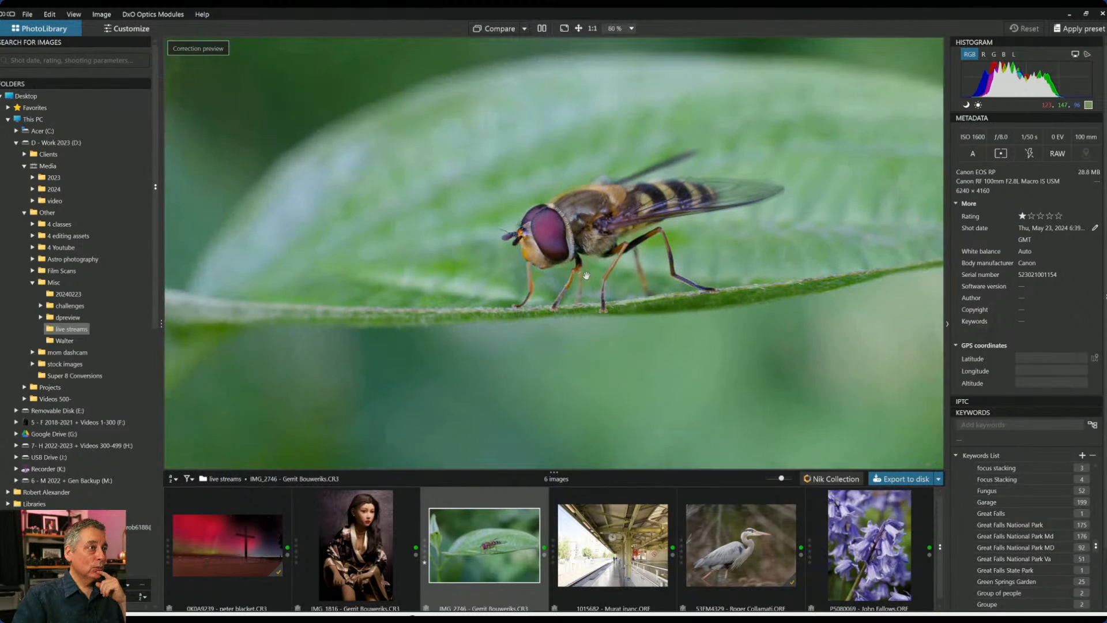
scroll(587, 276, "down", 4)
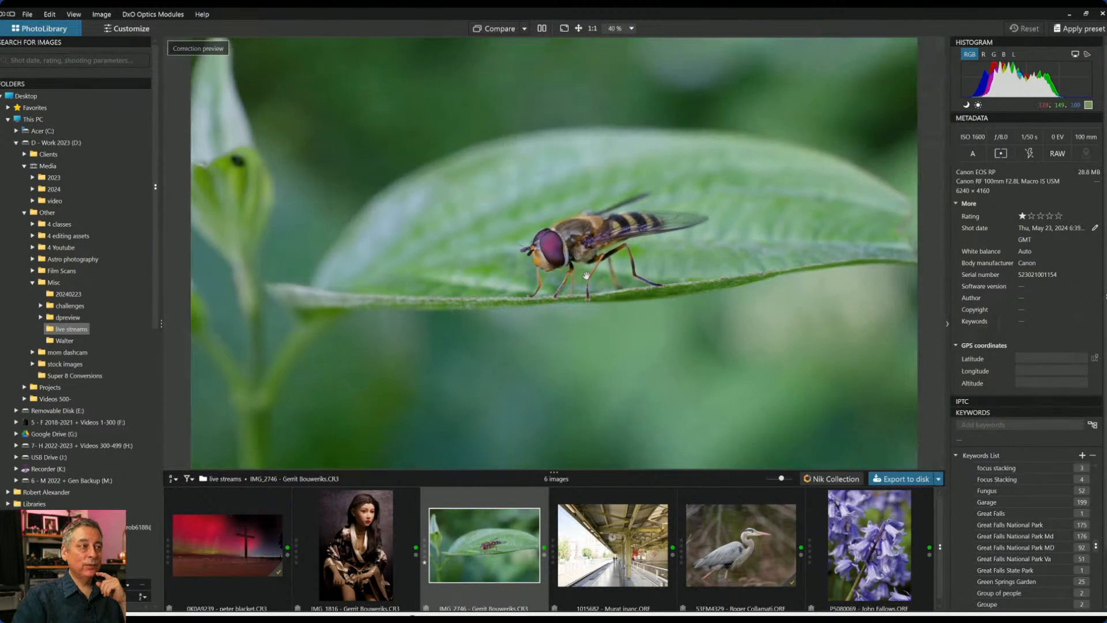
scroll(587, 276, "down", 1)
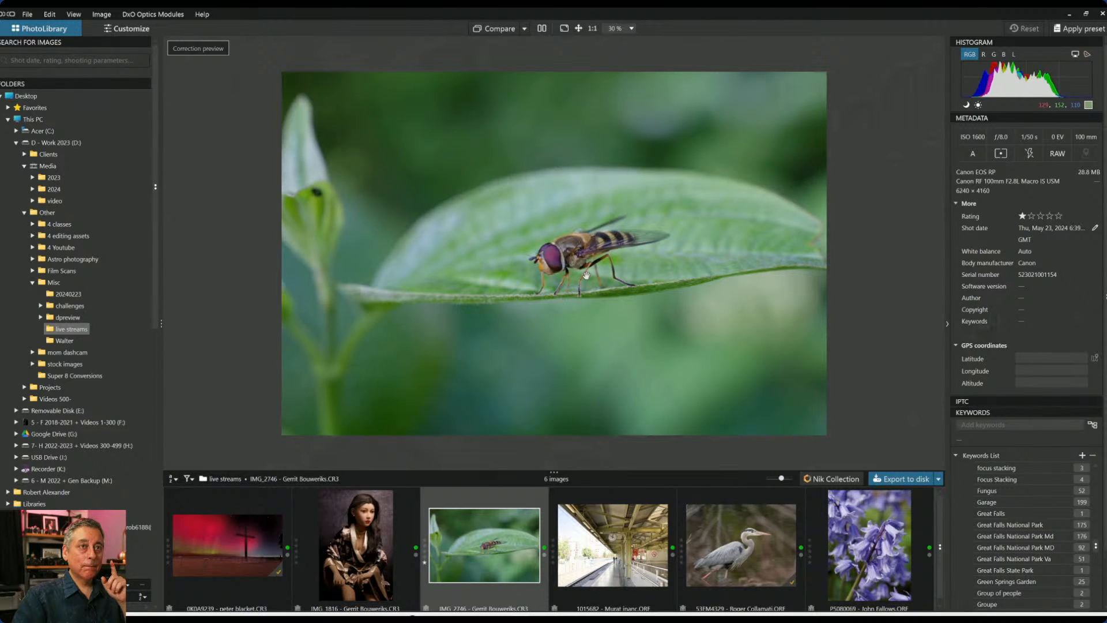
Apply the custom default preset numbered 000 to the hoverfly photo and open the photo for customizing.
left_click(1067, 30)
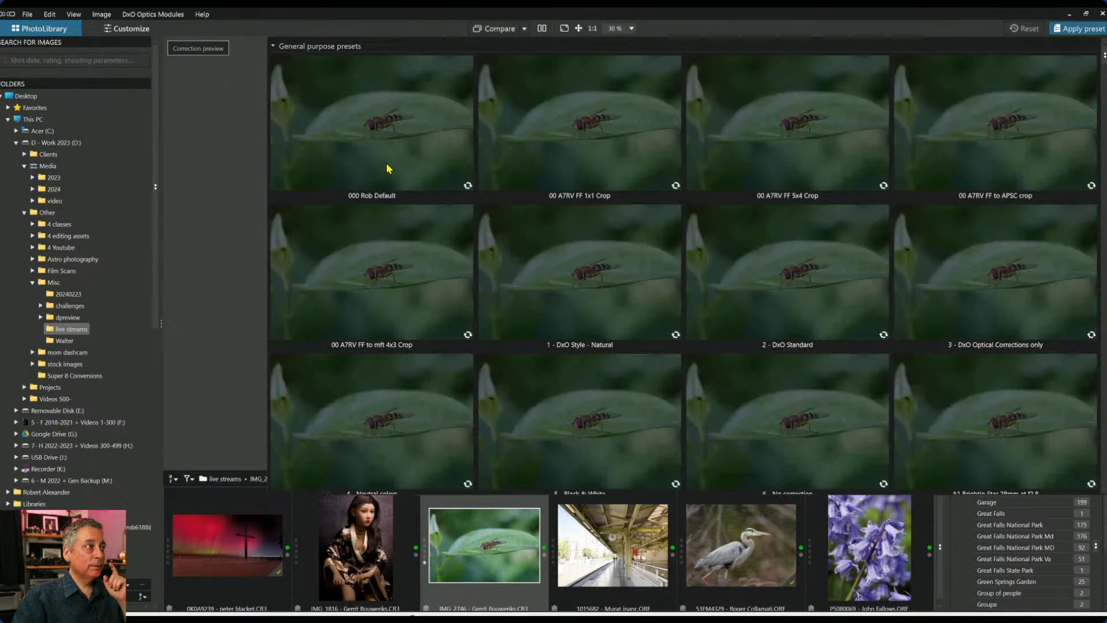
double_click(387, 165)
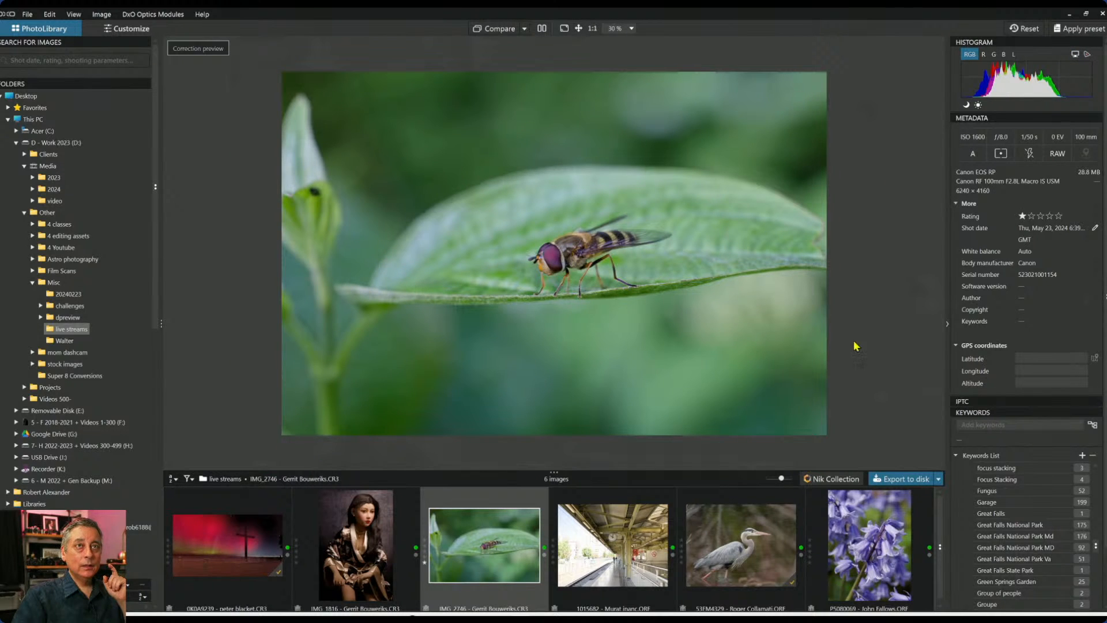
double_click(465, 542)
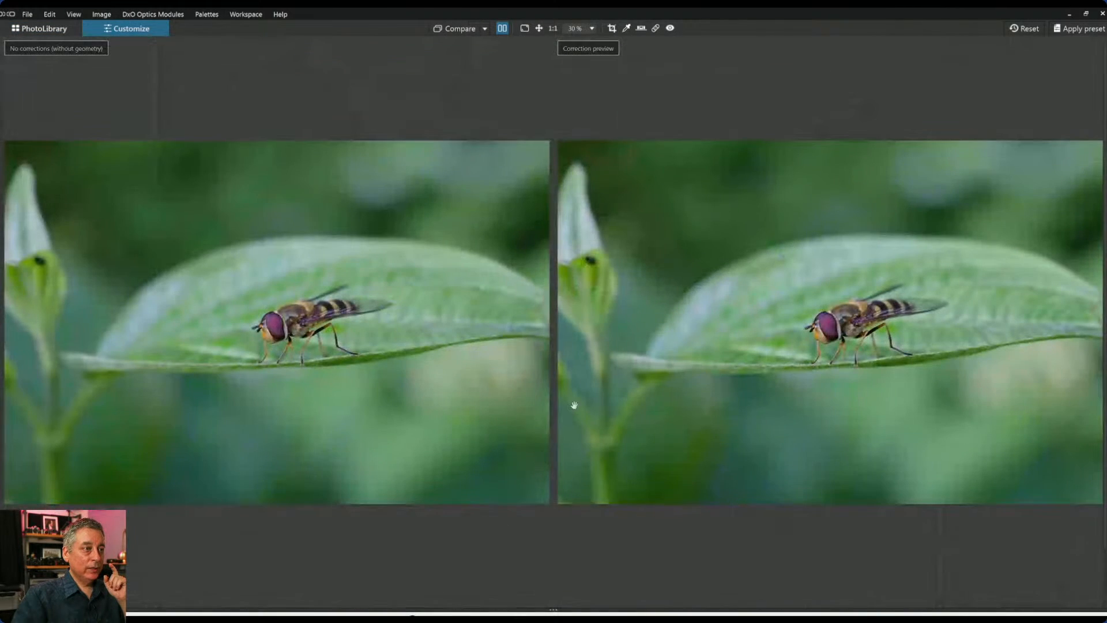
Turn off the side-by-side comparison and show the side palettes again around the hoverfly photo.
left_click(502, 28)
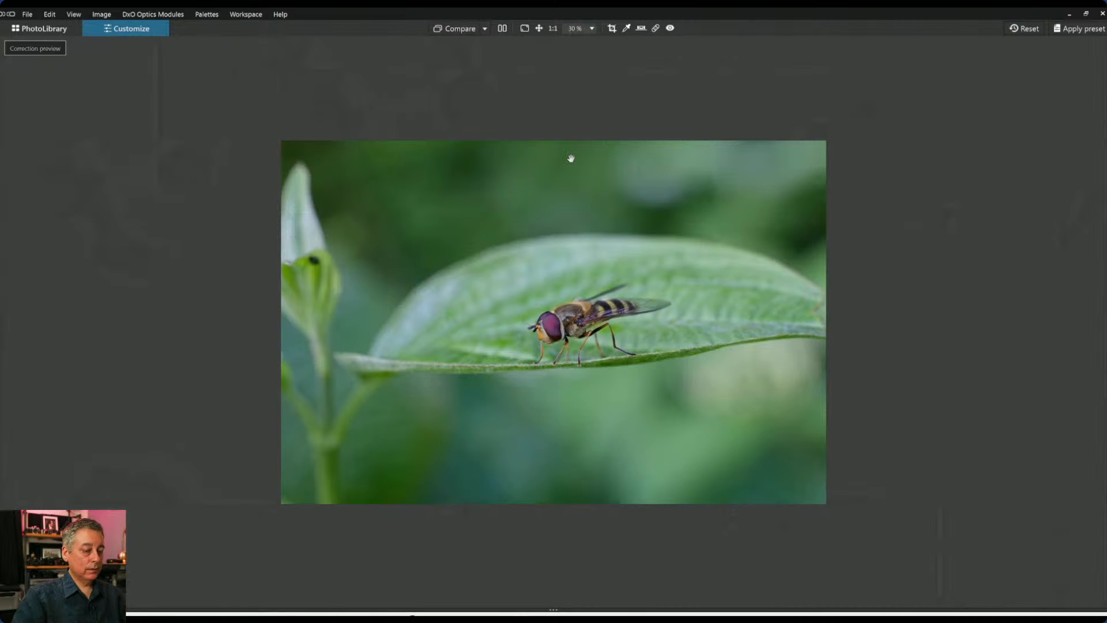
key("F9")
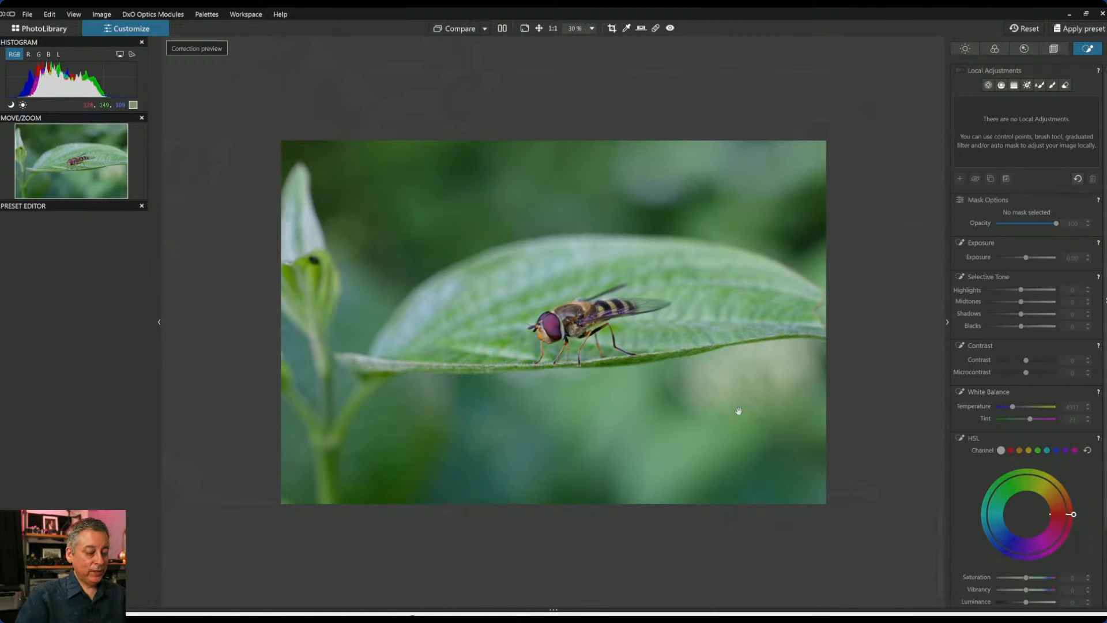
key("F9")
key("F9")
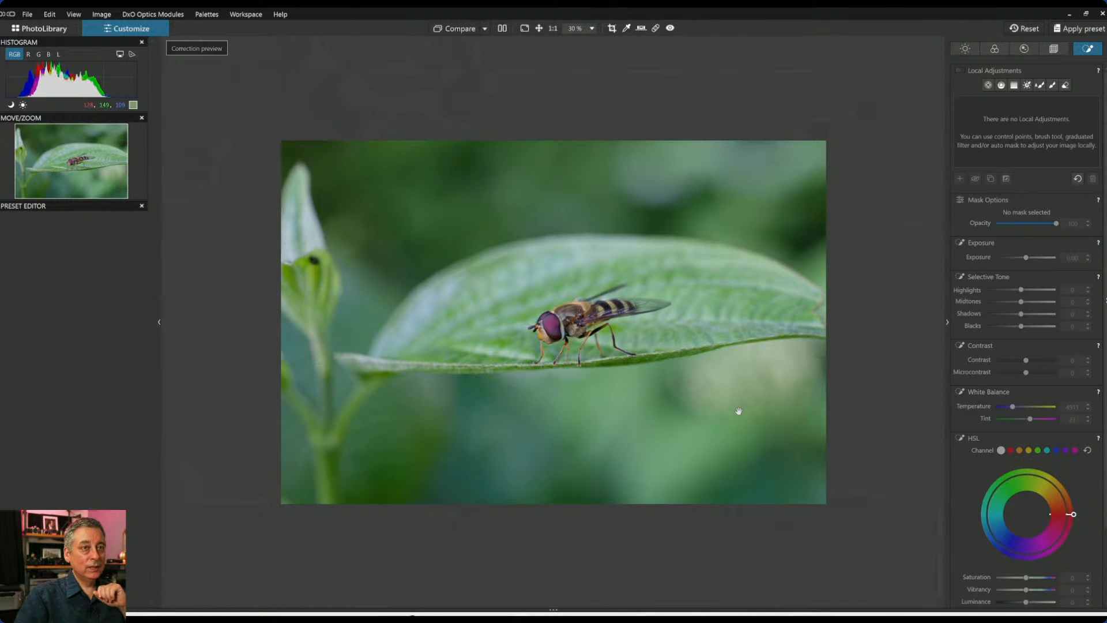
scroll(725, 371, "up", 1)
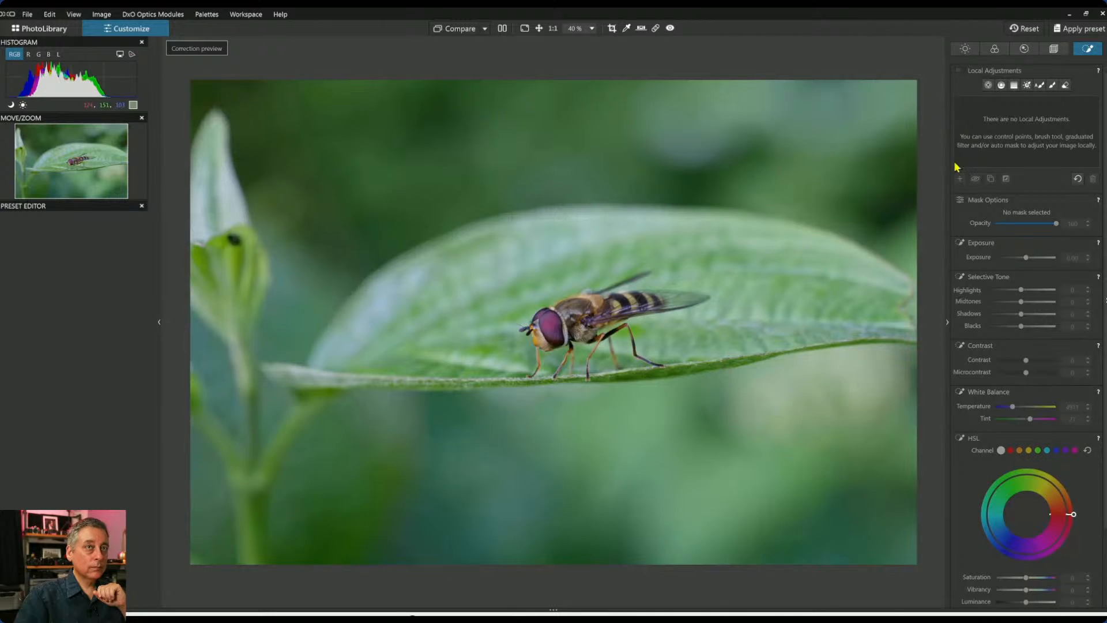
Crop the hoverfly photo at a 1 × 1 aspect ratio to about 3098 × 3098 px around the insect.
left_click(1053, 49)
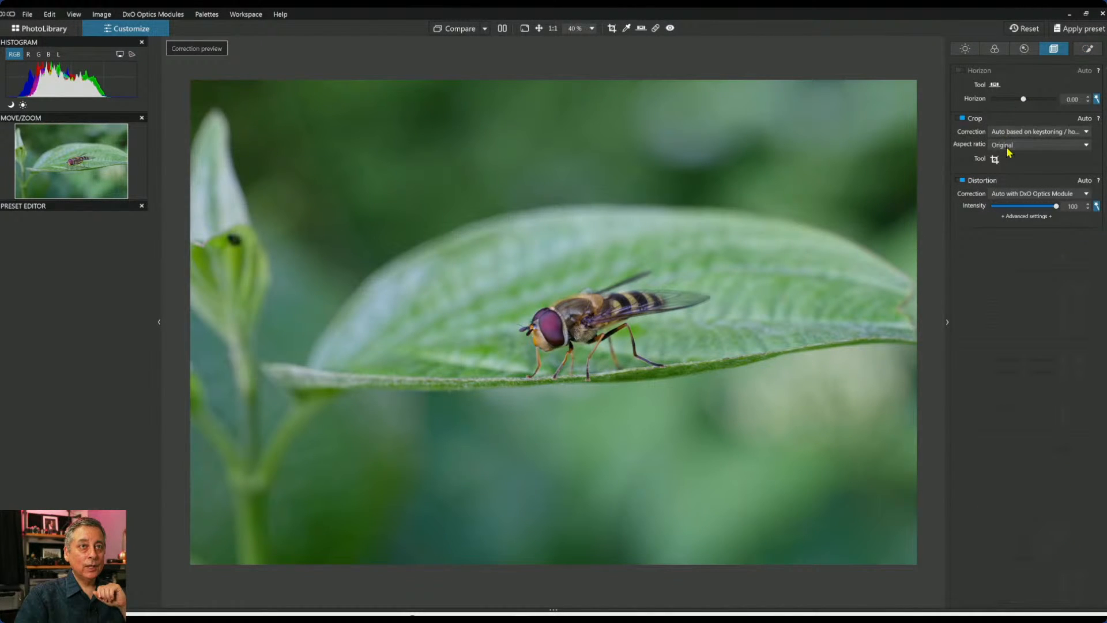
left_click(1008, 147)
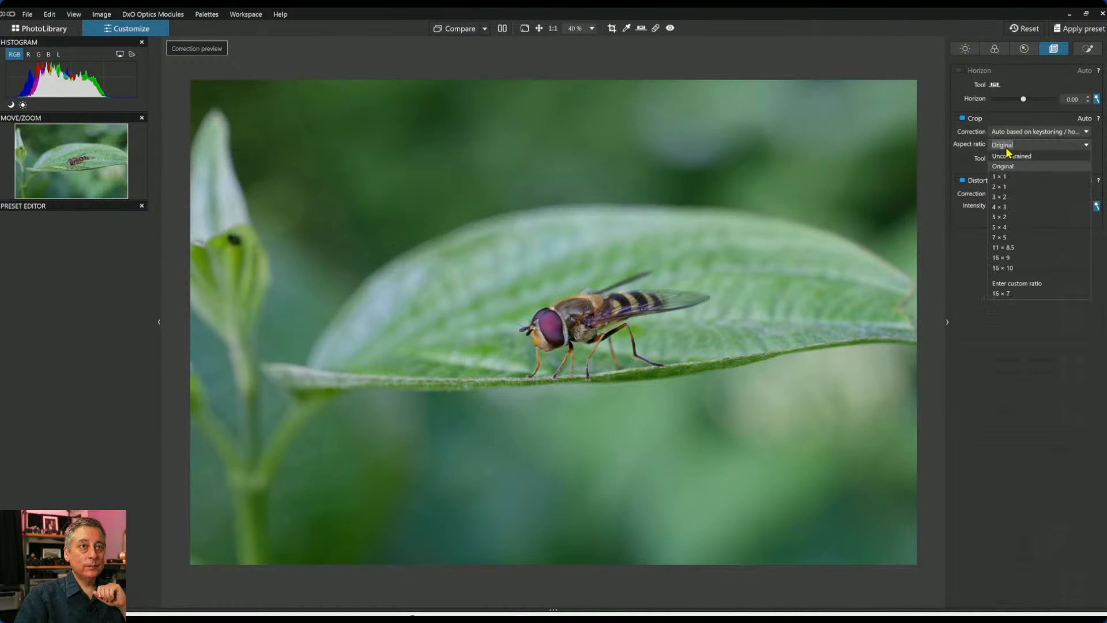
left_click(1003, 176)
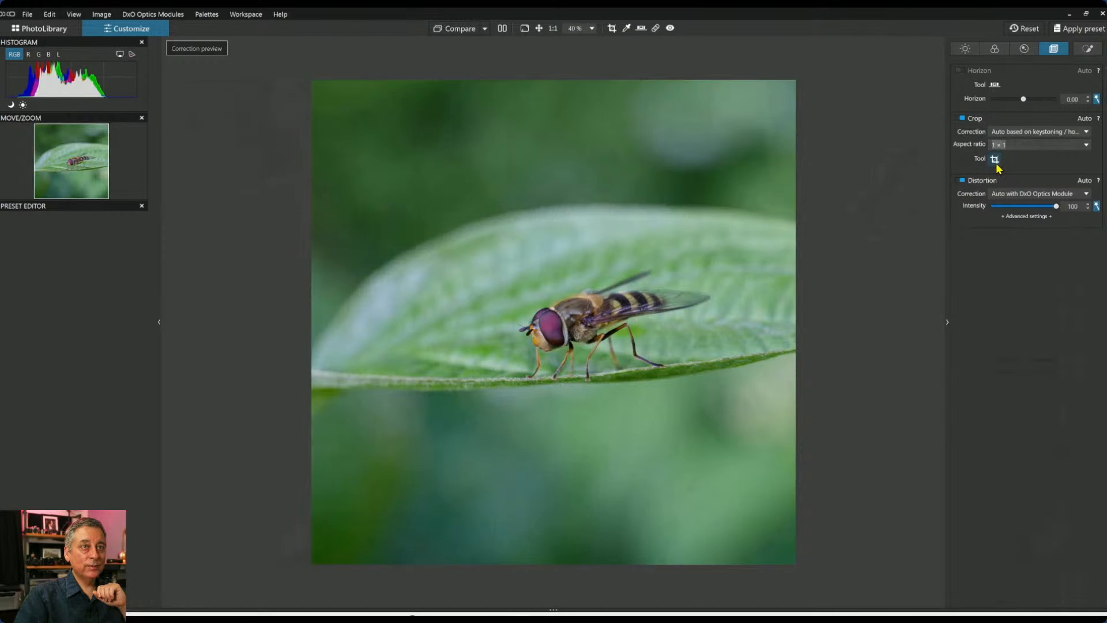
left_click(996, 161)
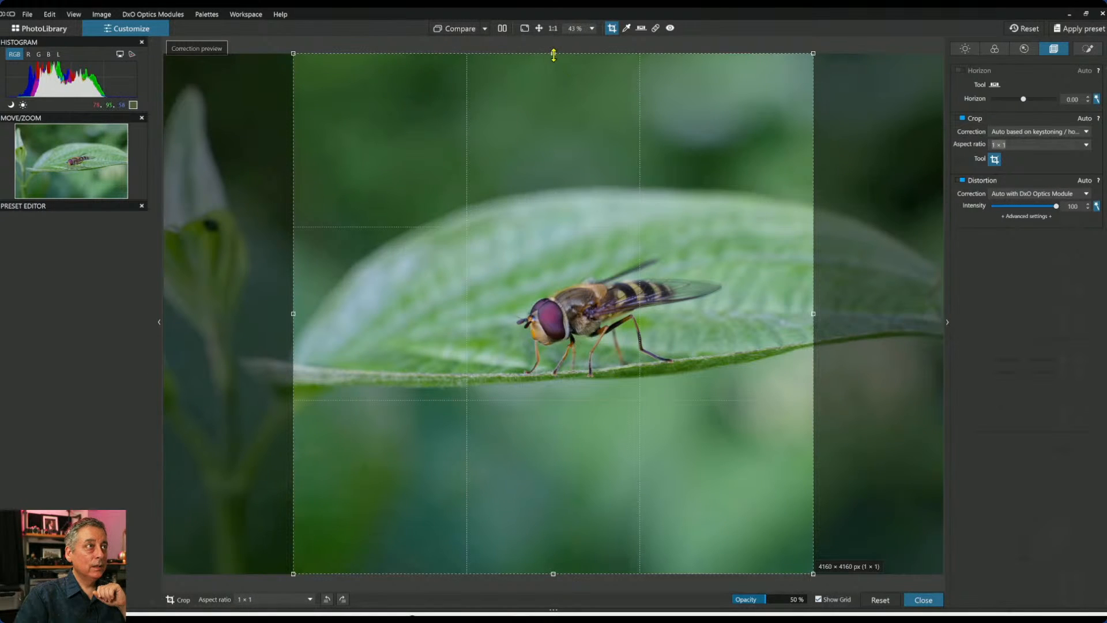
left_click_drag(553, 53, 586, 185)
left_click_drag(591, 286, 641, 269)
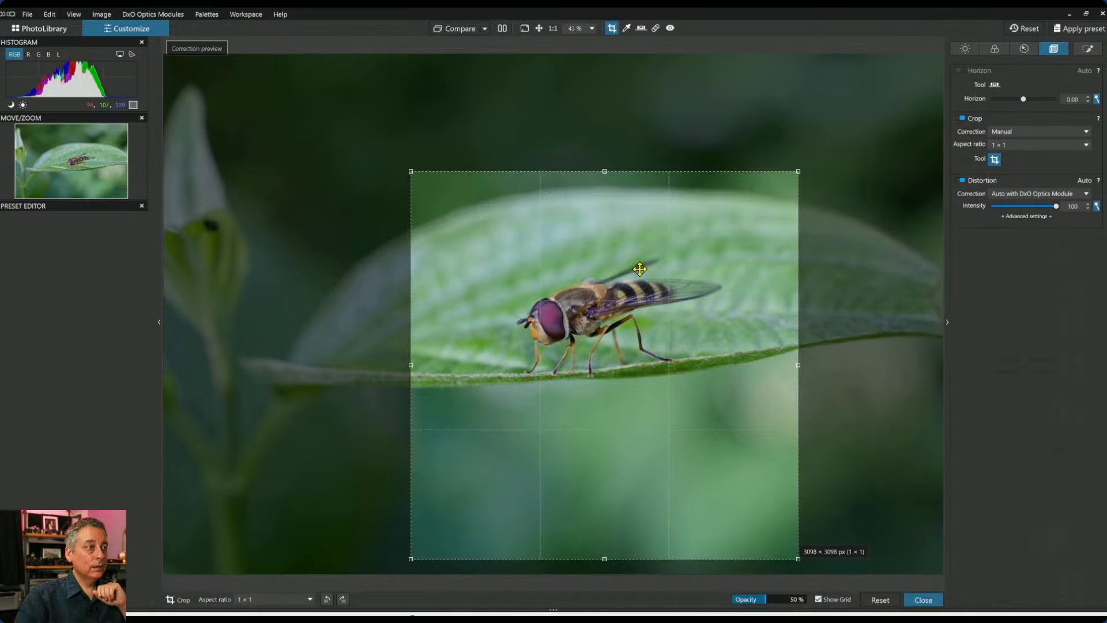
key("Return")
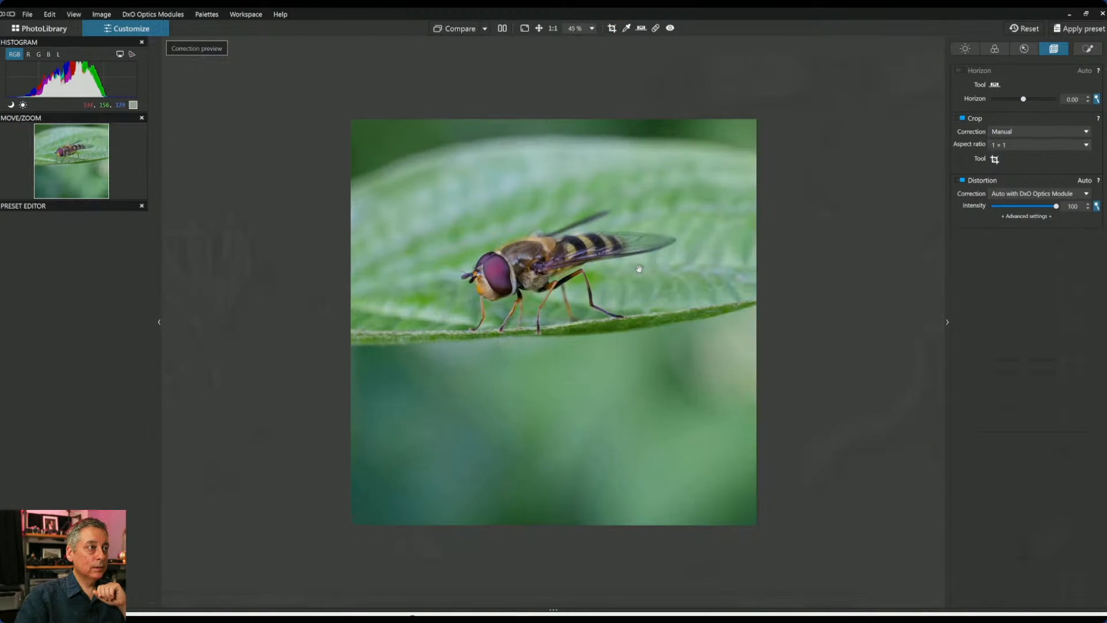
Tighten the square crop to about 2984 × 2984 px and shift it down toward the frame's lower edge, keeping the hoverfly in its upper part.
left_click(995, 160)
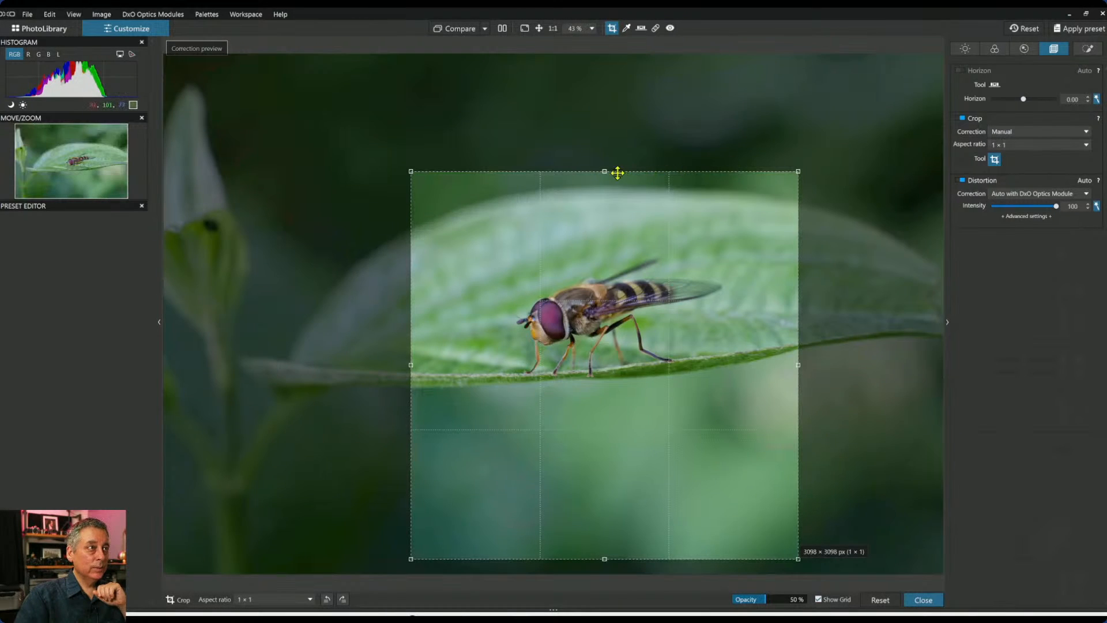
left_click_drag(605, 168, 602, 187)
left_click_drag(604, 229, 577, 248)
key("Return")
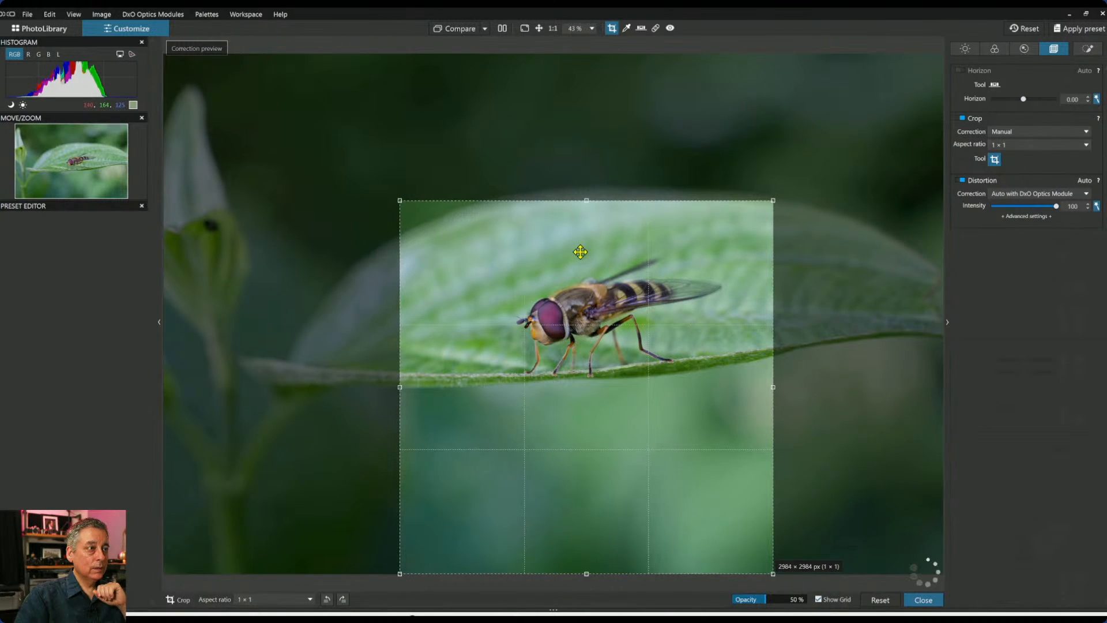
scroll(602, 243, "up", 1)
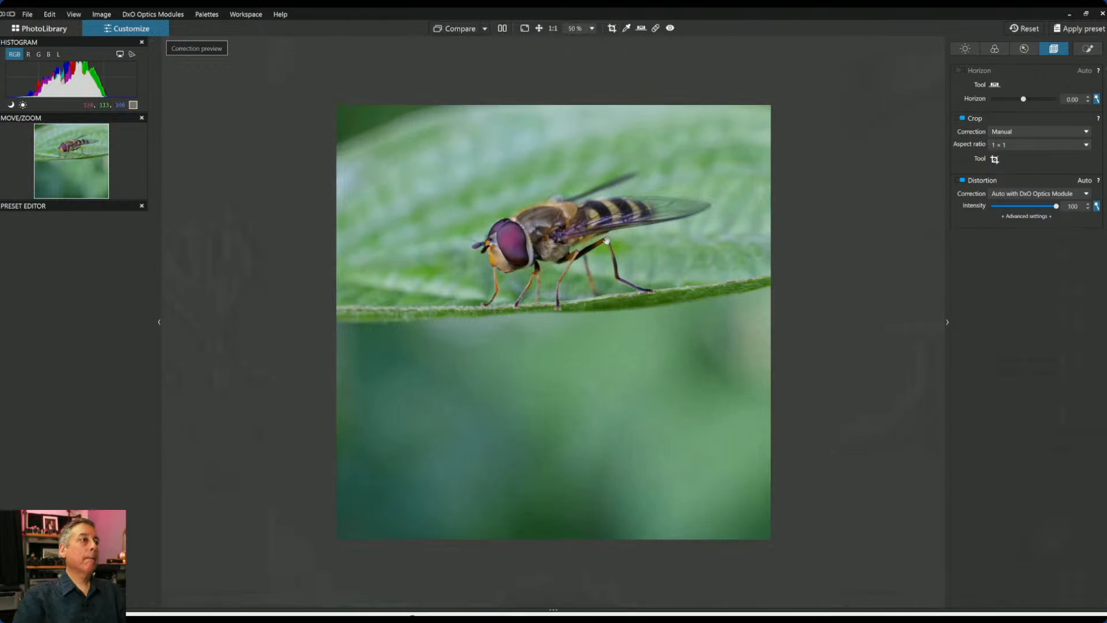
scroll(742, 282, "up", 1)
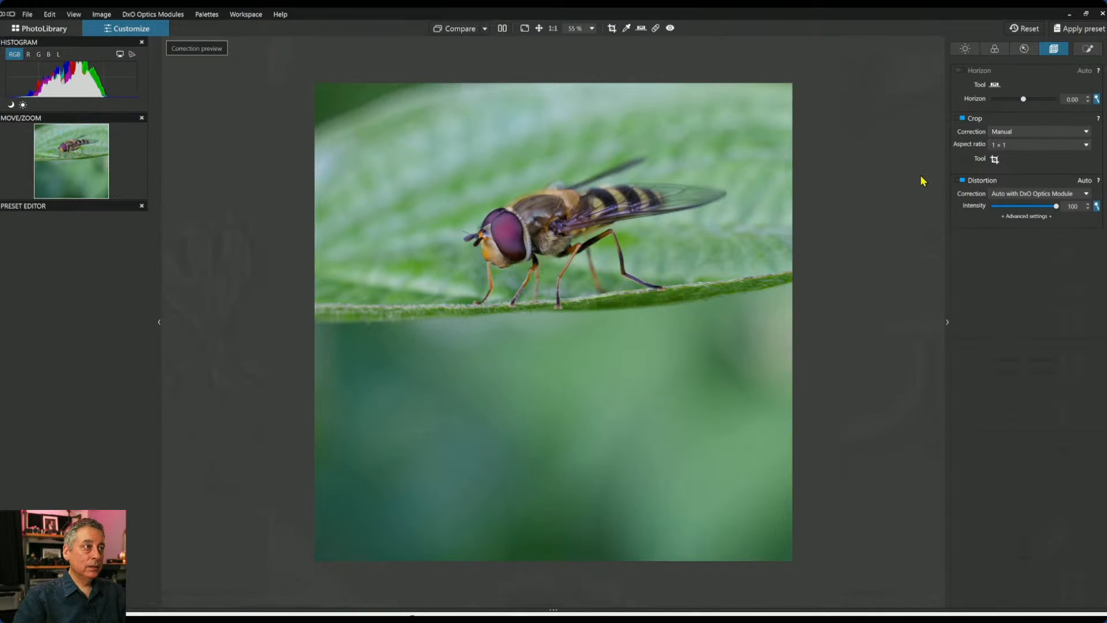
scroll(783, 197, "up", 1)
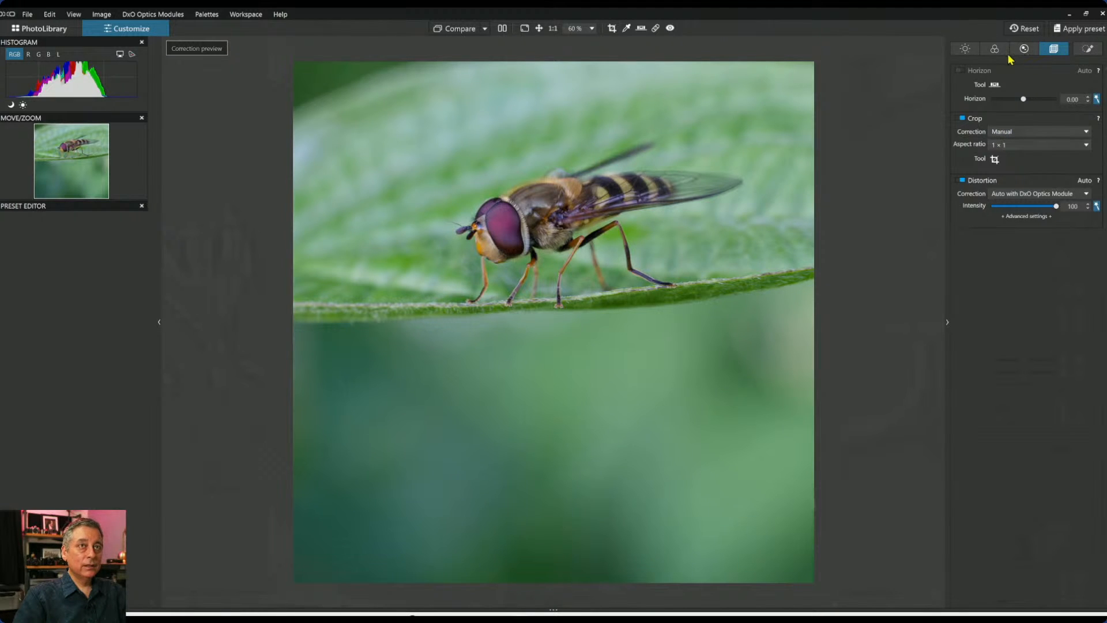
Adjust the hoverfly photo's Selective Tone to highlights 55, midtones 14, shadows 16 and blacks -20.
left_click(978, 51)
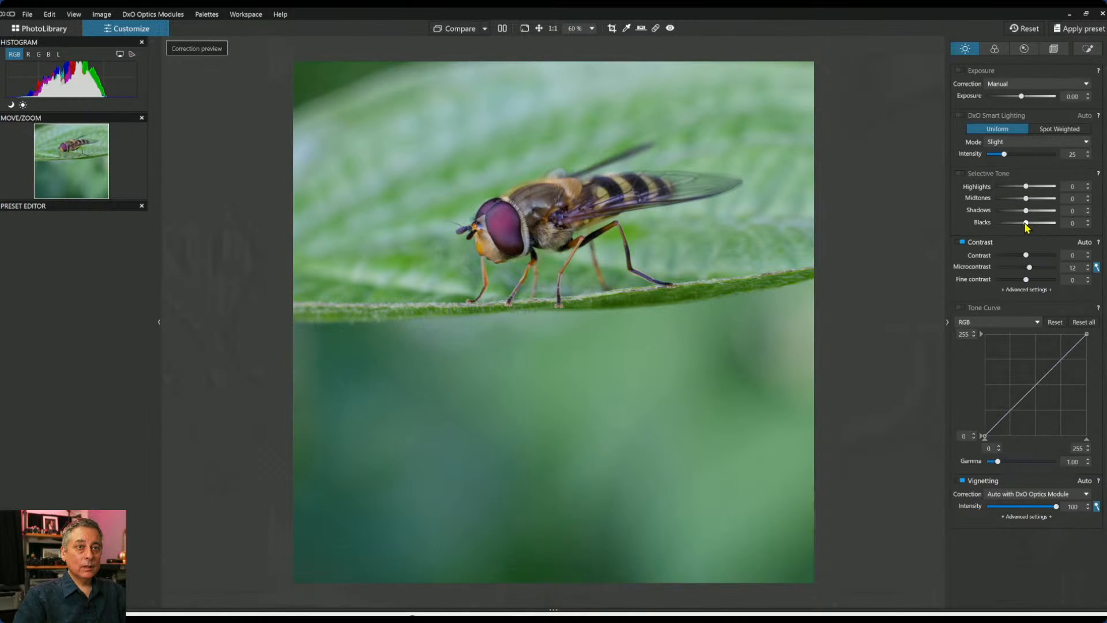
left_click_drag(1026, 225, 1022, 227)
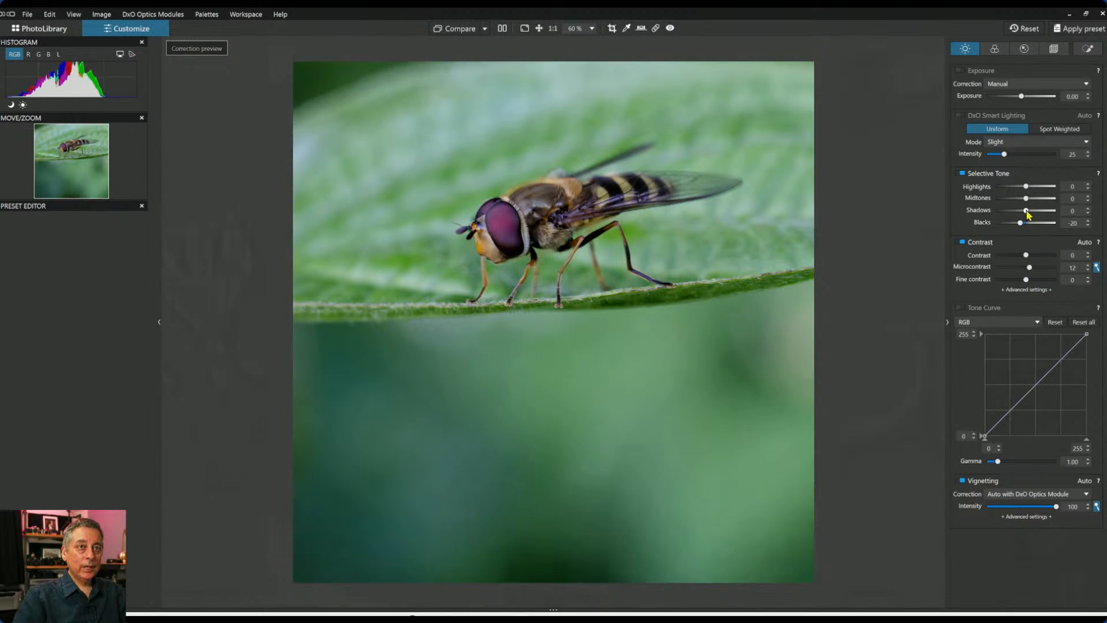
left_click_drag(1029, 212, 1032, 200)
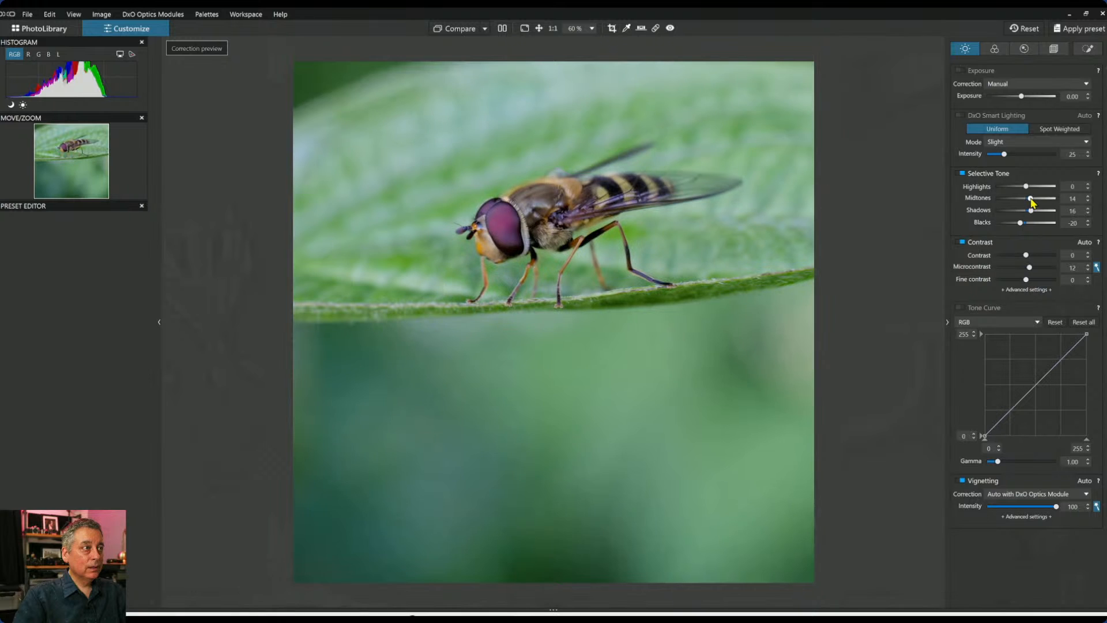
left_click_drag(1026, 186, 1041, 187)
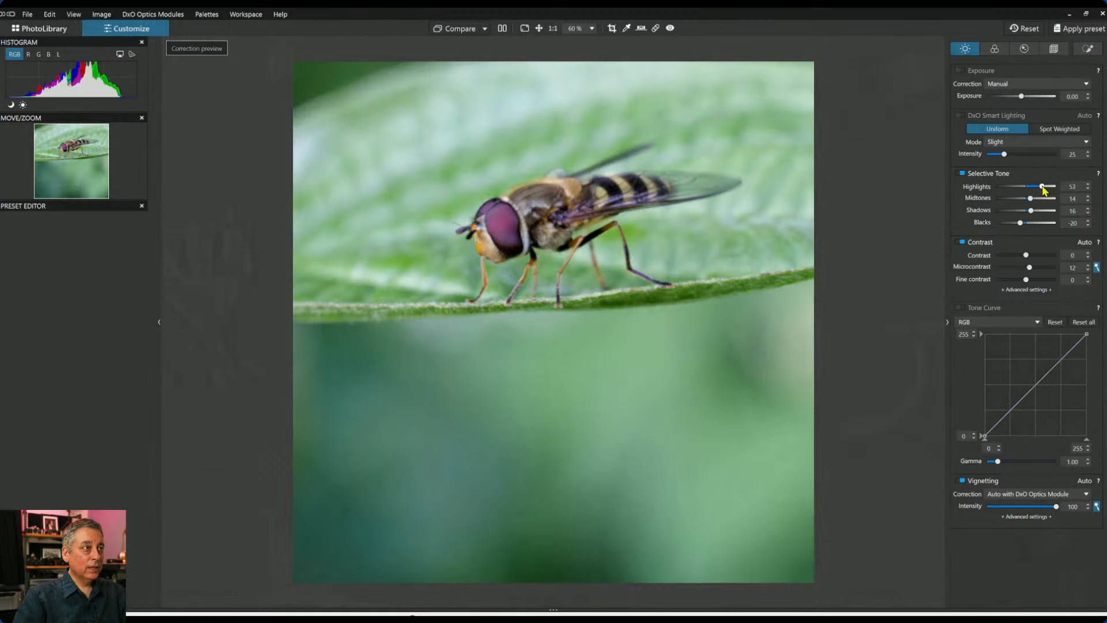
left_click_drag(1042, 187, 1044, 187)
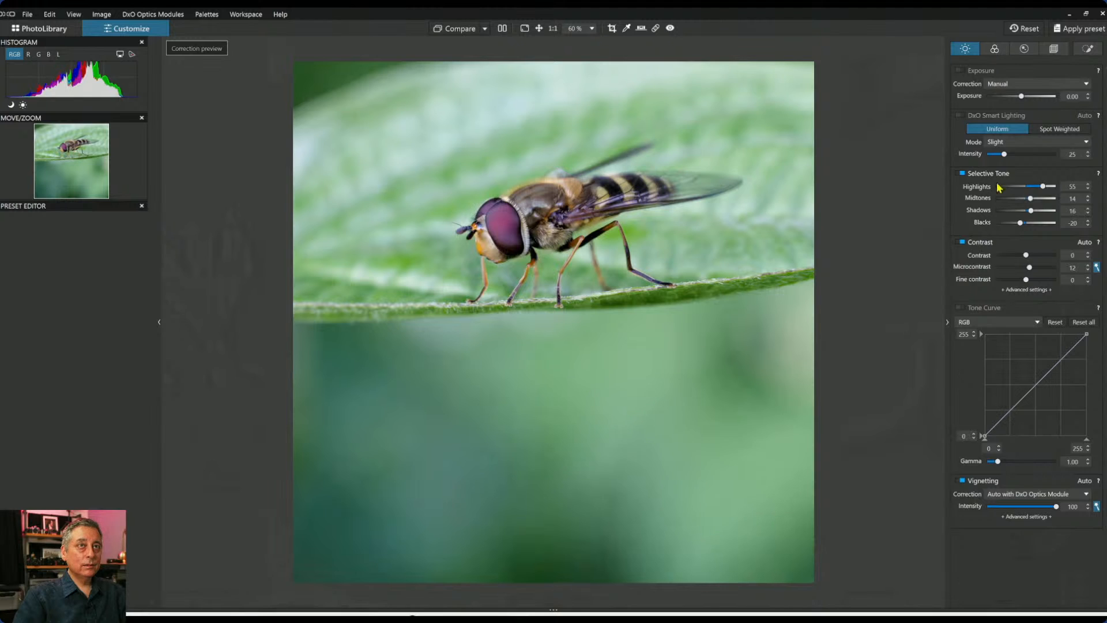
Add a local-adjustment control point on the hoverfly's purple eye and size its circle to cover just the eye.
left_click(995, 48)
scroll(957, 370, "down", 1)
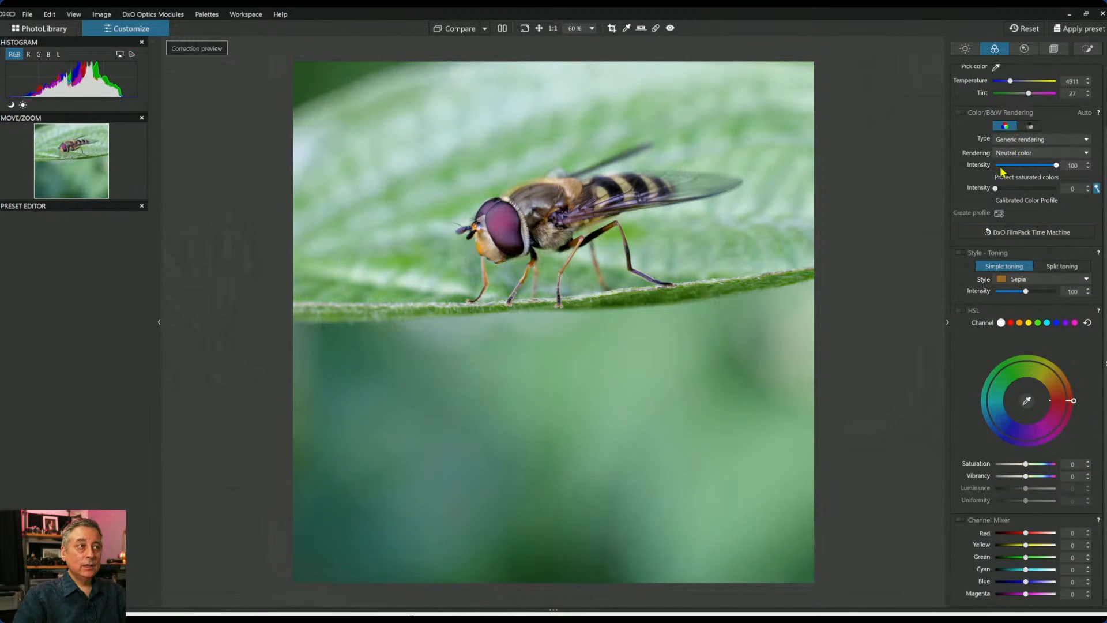
left_click(1088, 48)
scroll(1013, 323, "up", 1)
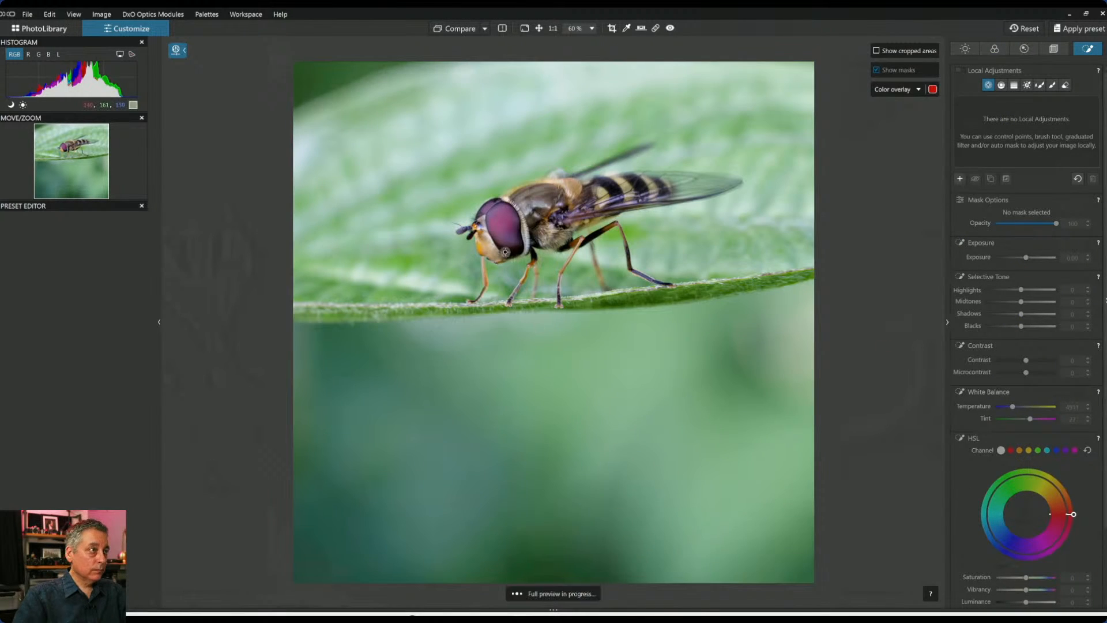
left_click(503, 228)
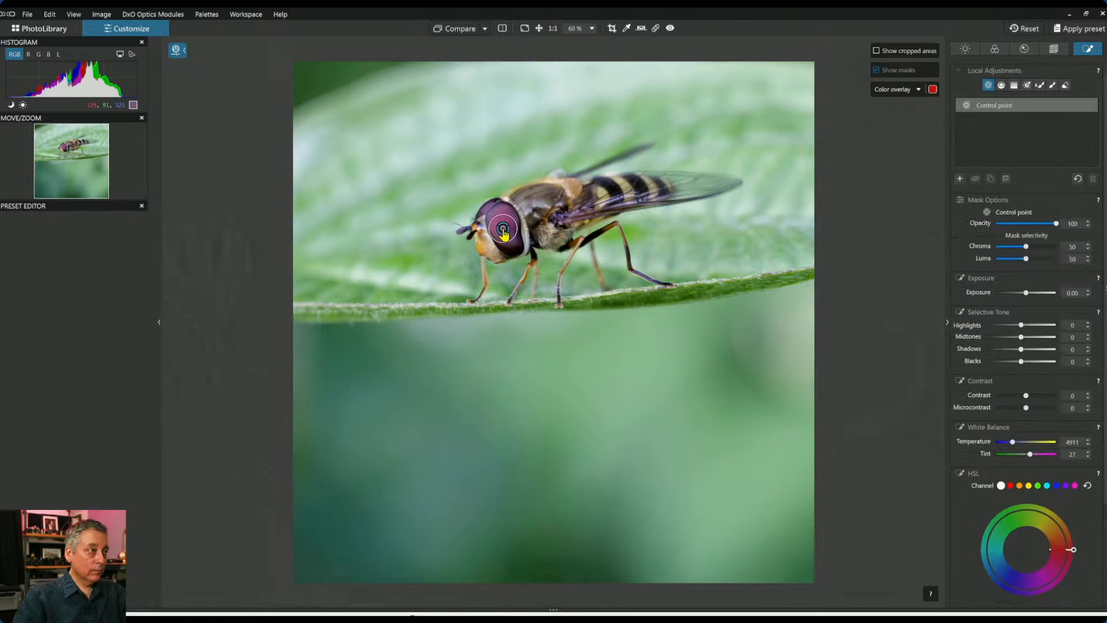
left_click_drag(510, 205, 512, 203)
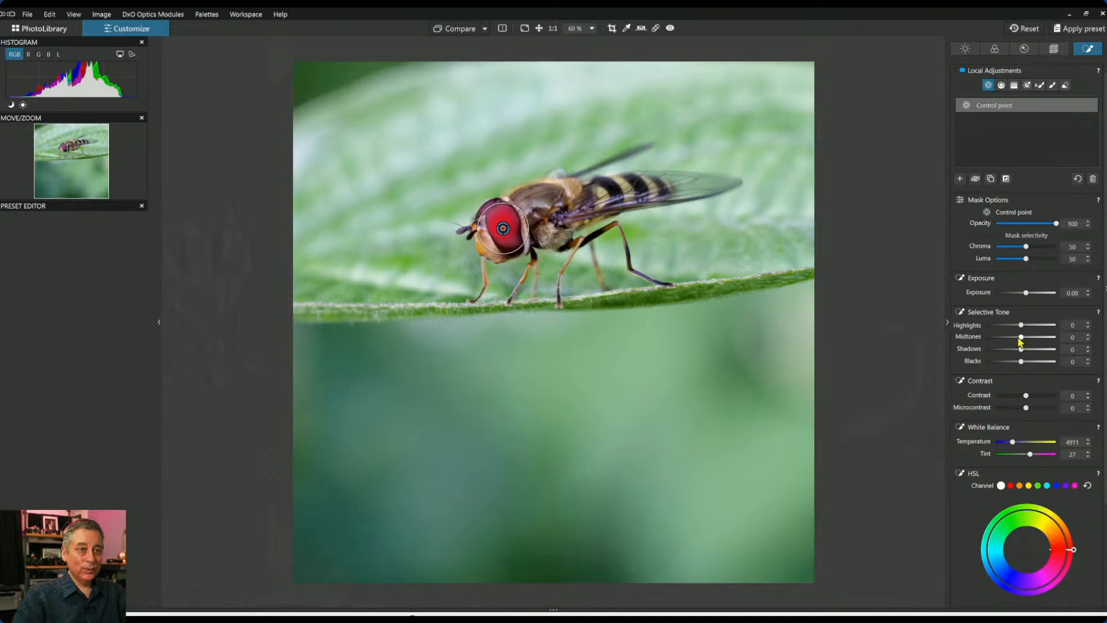
Set the eye control point's midtones to 29, shadows to 18, vibrancy to 40 and saturation to 9.
left_click_drag(1023, 340, 1029, 350)
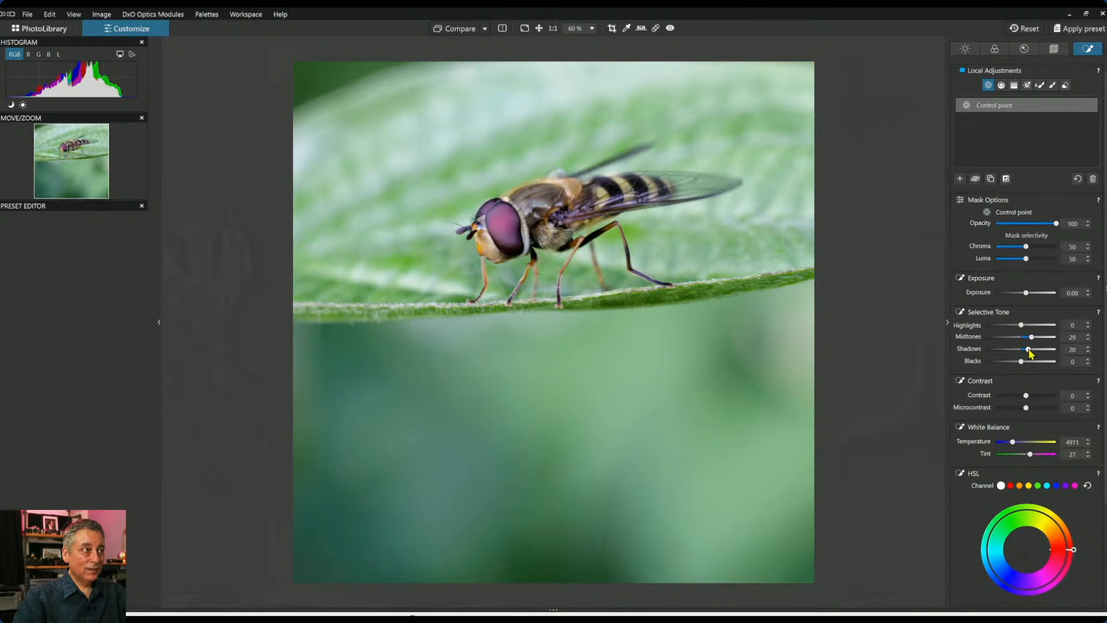
scroll(981, 442, "down", 5)
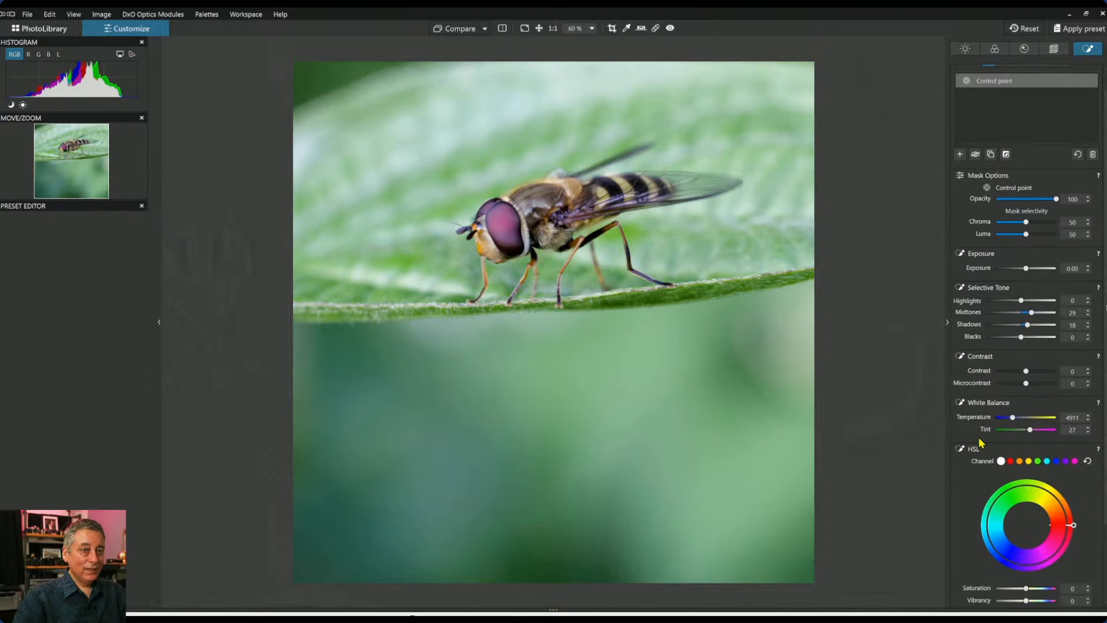
left_click_drag(1027, 506, 1039, 506)
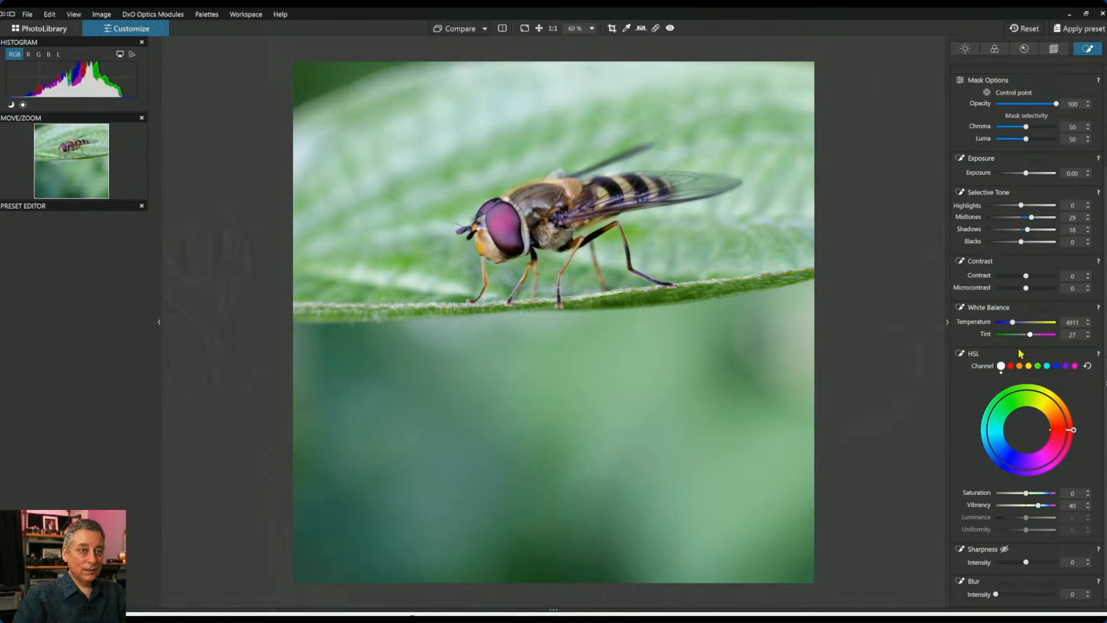
left_click_drag(1027, 493, 1030, 495)
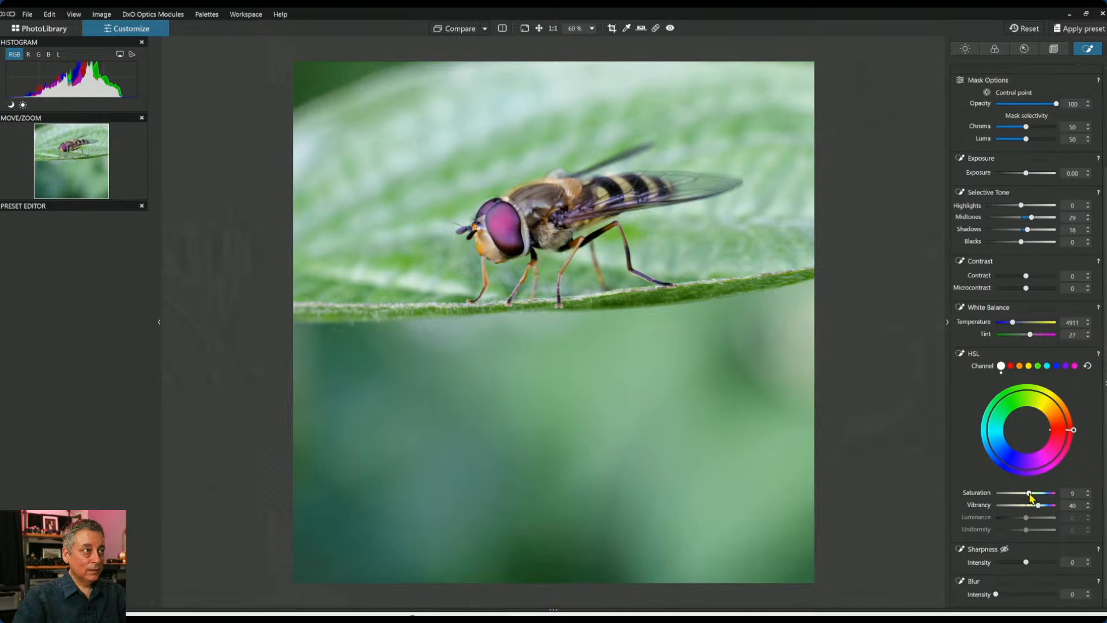
scroll(995, 392, "up", 1)
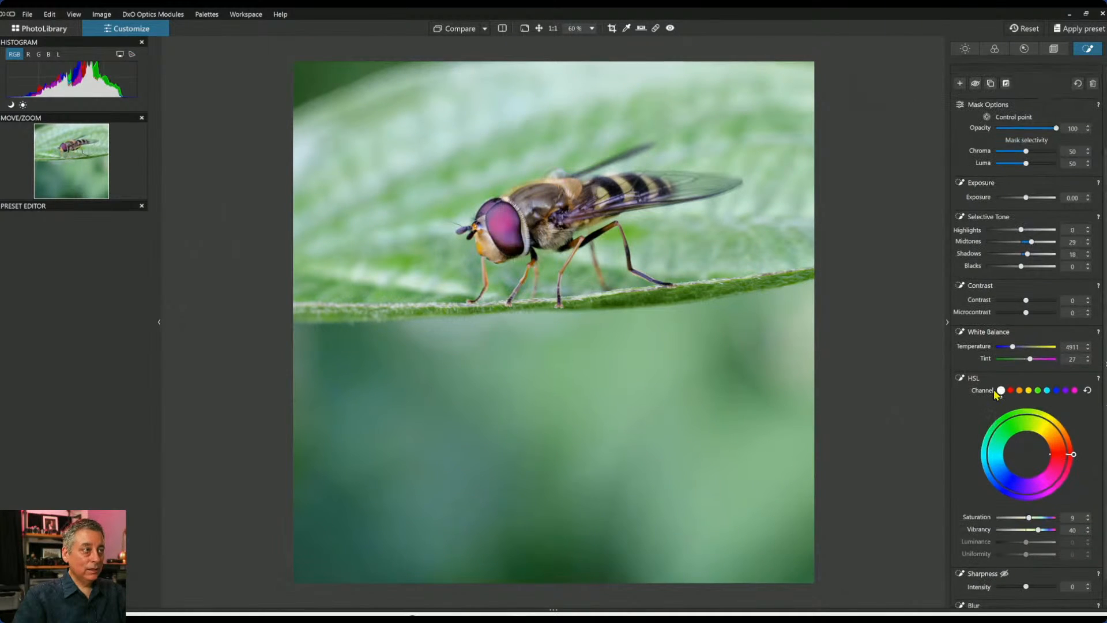
Check the eye adjustment up close and rename its control point mask as Eyes.
scroll(497, 185, "up", 3)
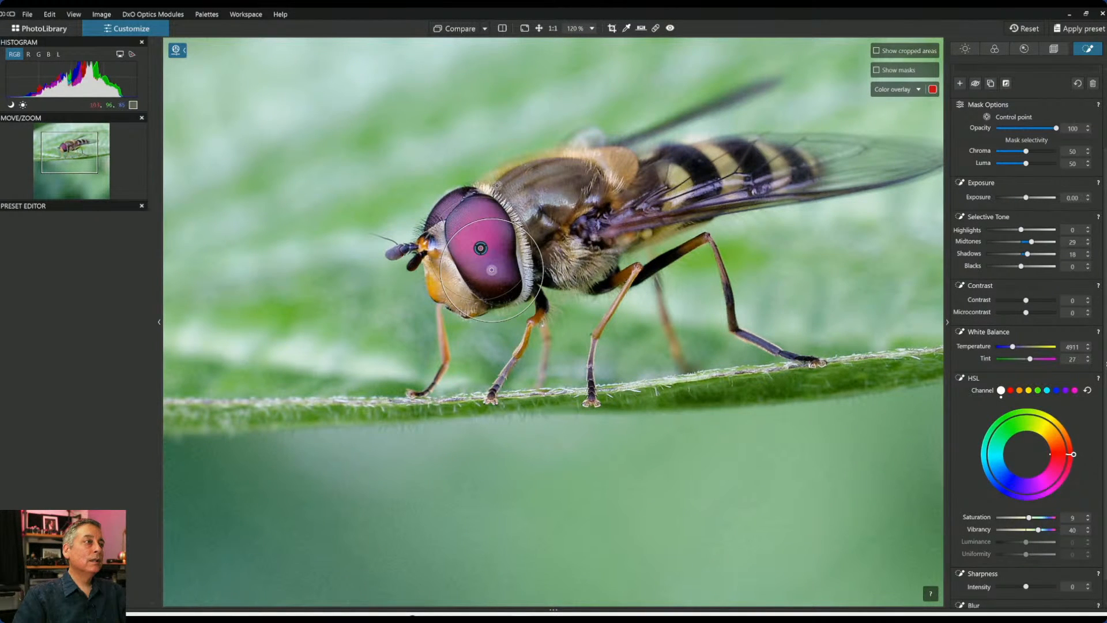
scroll(683, 222, "down", 2)
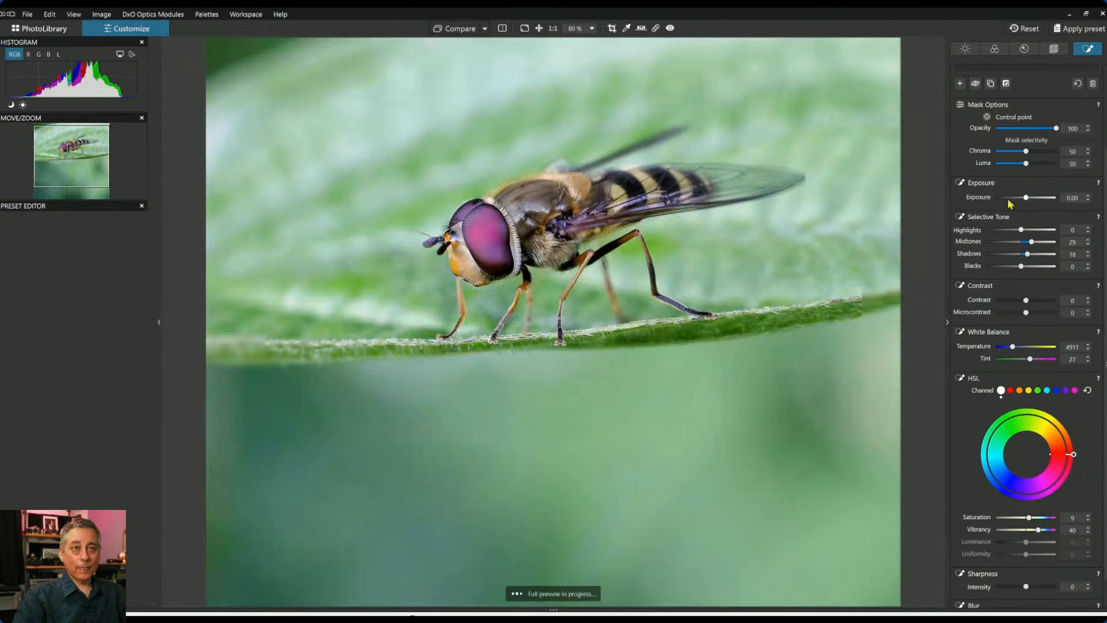
scroll(1009, 173, "up", 4)
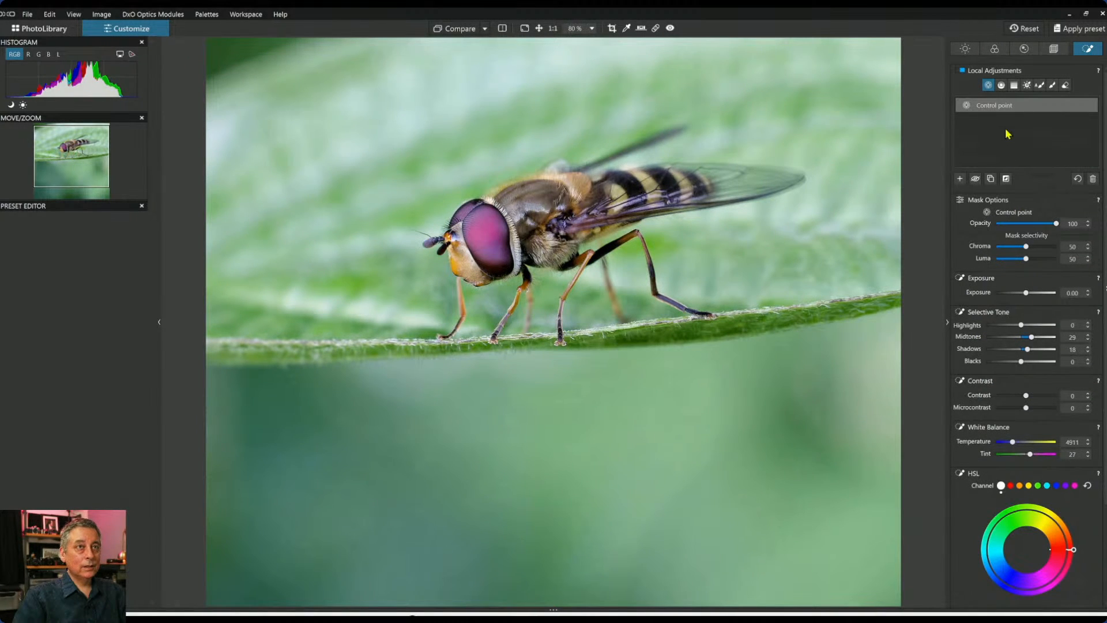
double_click(1004, 109)
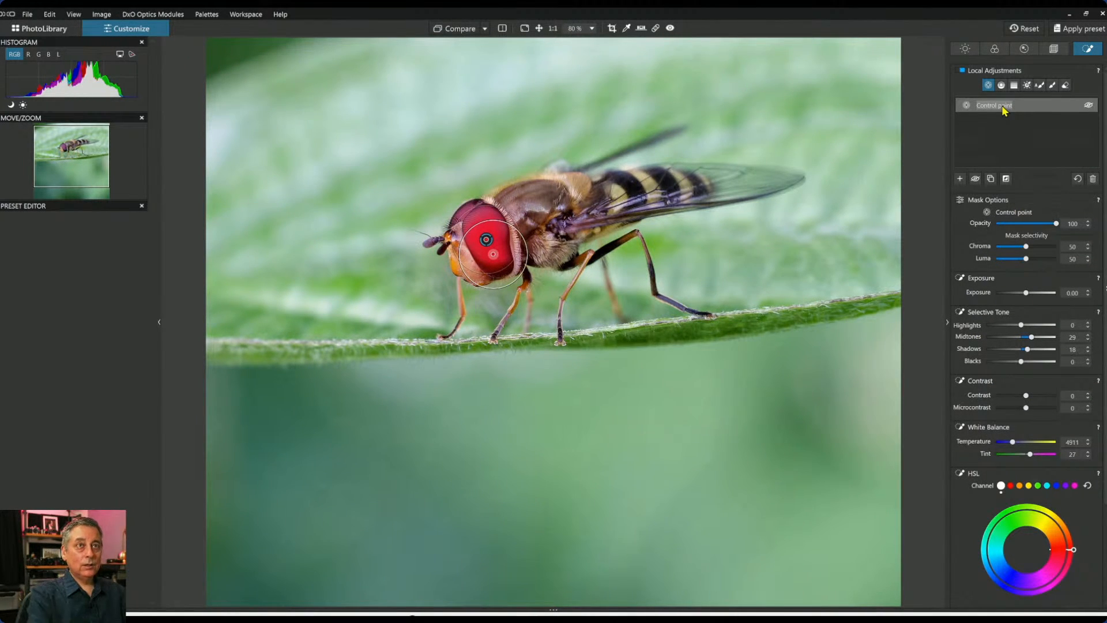
type("Eyes")
key("Return")
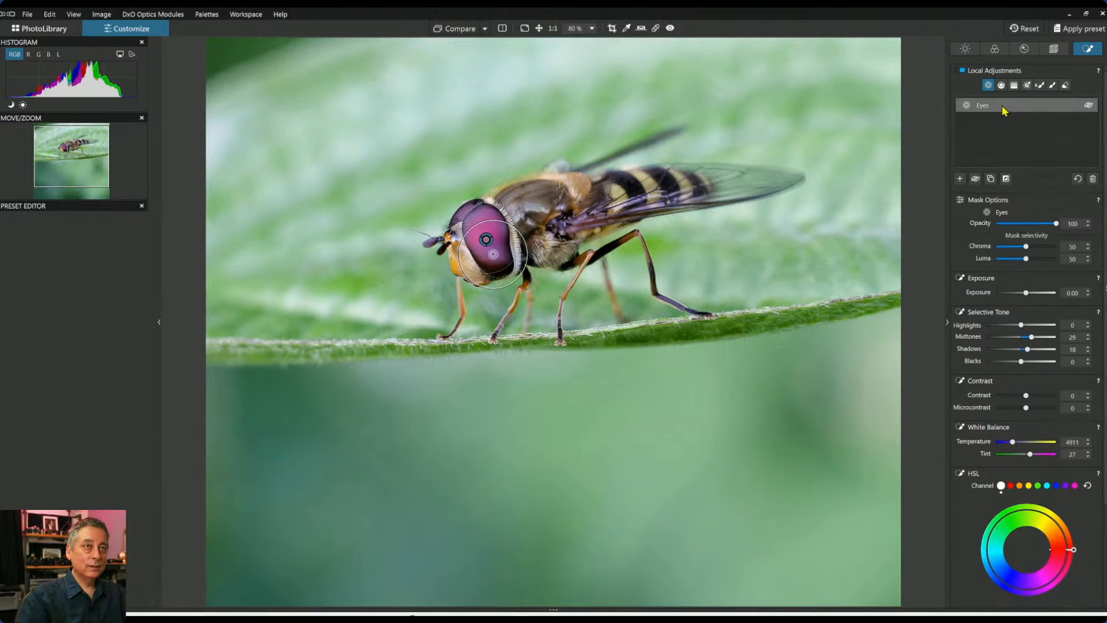
Create a new control point mask with points on the hoverfly's thorax, two spots on the striped abdomen, and the face.
left_click(960, 179)
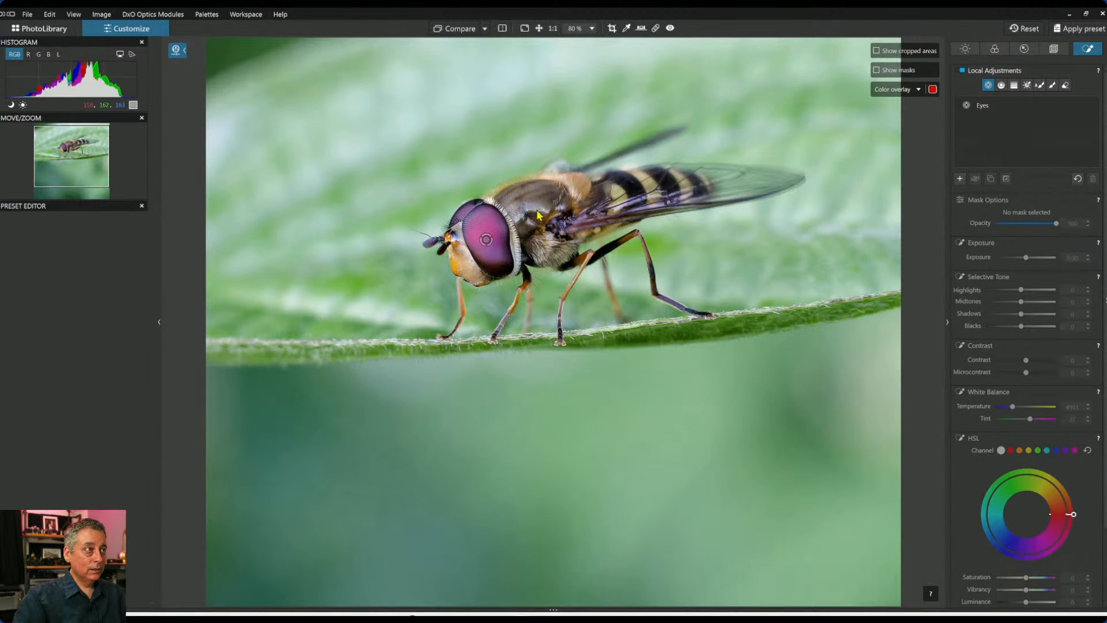
left_click(617, 196)
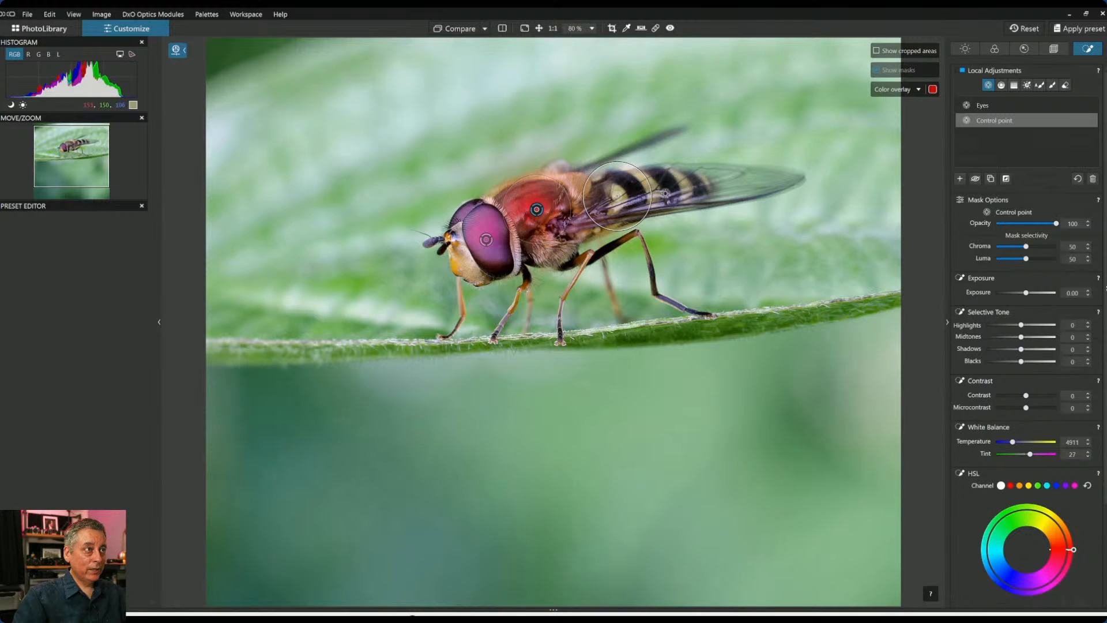
left_click(666, 188)
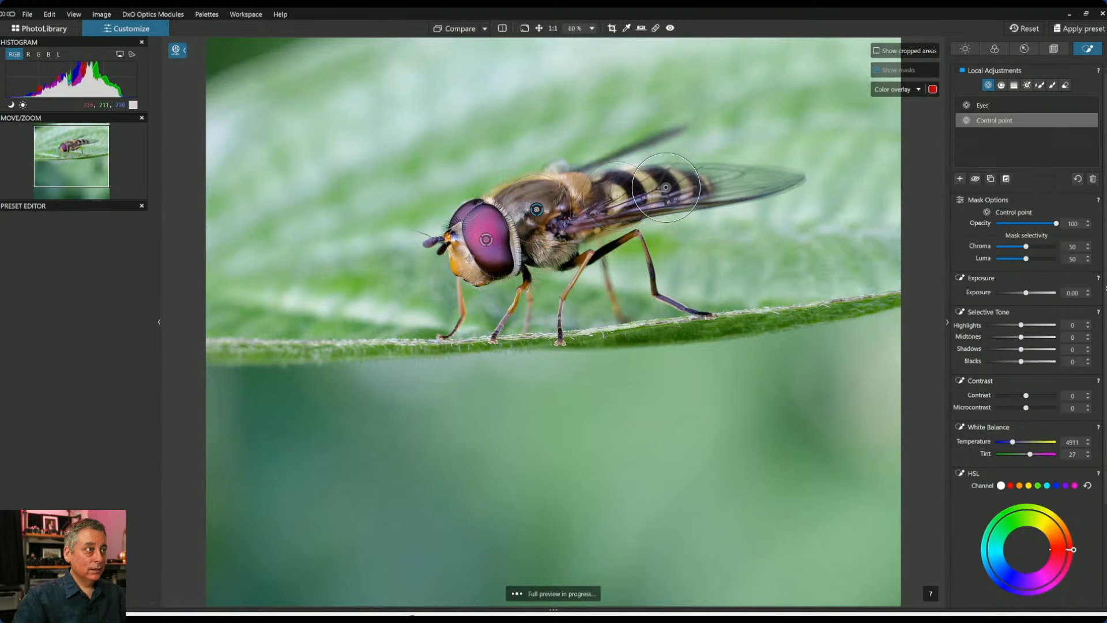
left_click(463, 260)
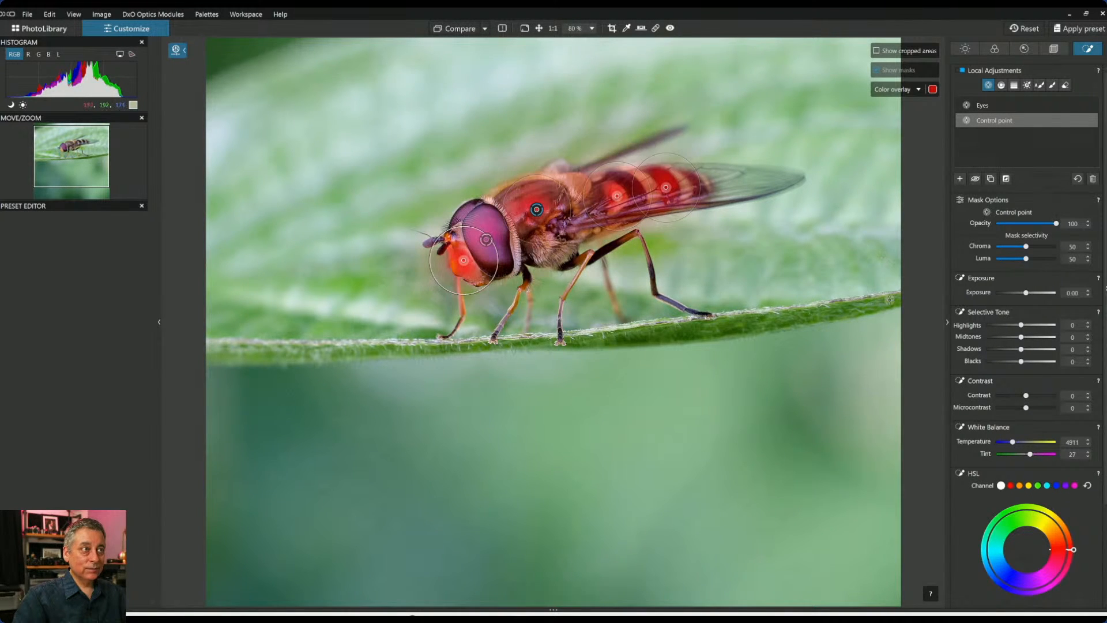
Raise the vibrancy of the body and face control point mask to 67.
scroll(926, 360, "down", 1)
scroll(990, 393, "down", 4)
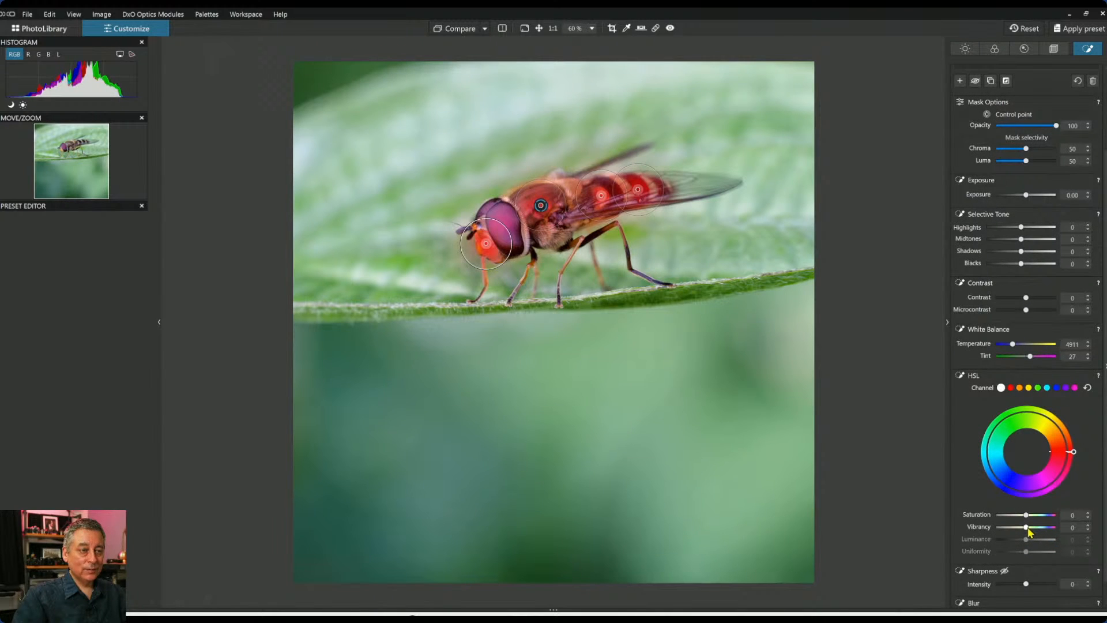
left_click_drag(1030, 532, 1056, 537)
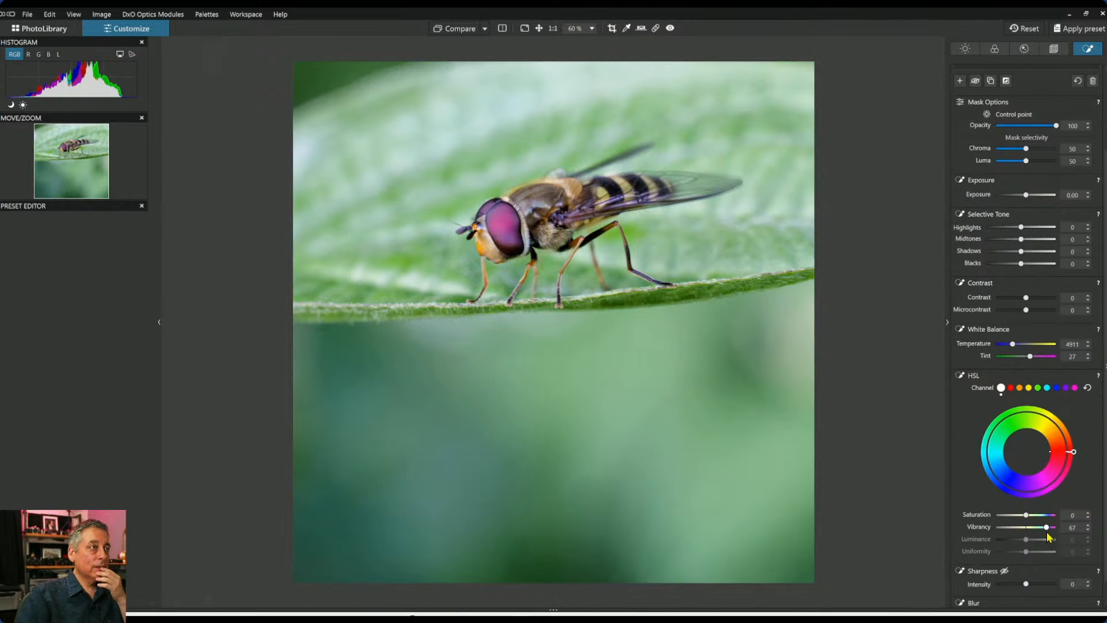
Select the Eyes mask again and set its saturation to 0.
scroll(1003, 180, "up", 3)
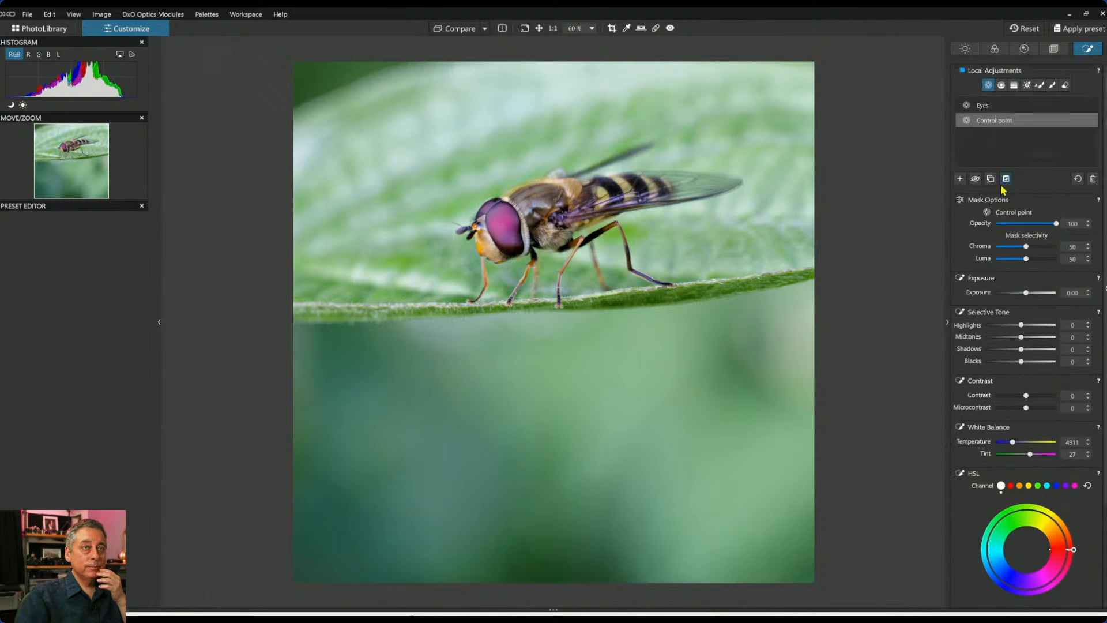
left_click(999, 107)
scroll(1027, 403, "down", 3)
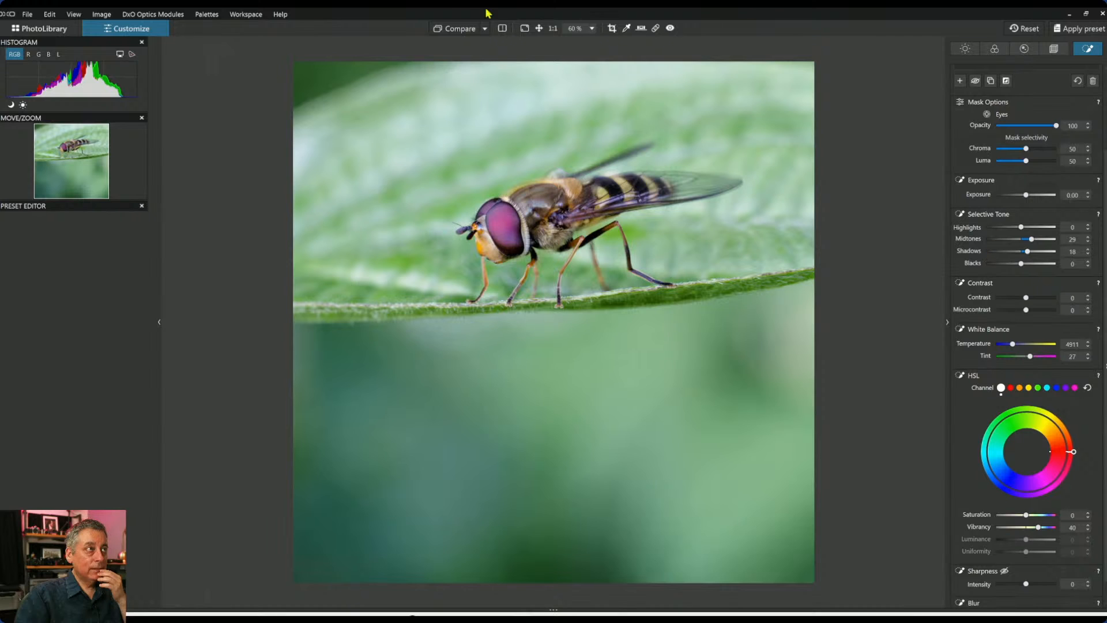
Compare the hoverfly photo before and after correction to examine the local adjustments on the eye and body.
left_click(458, 32)
left_click(457, 32)
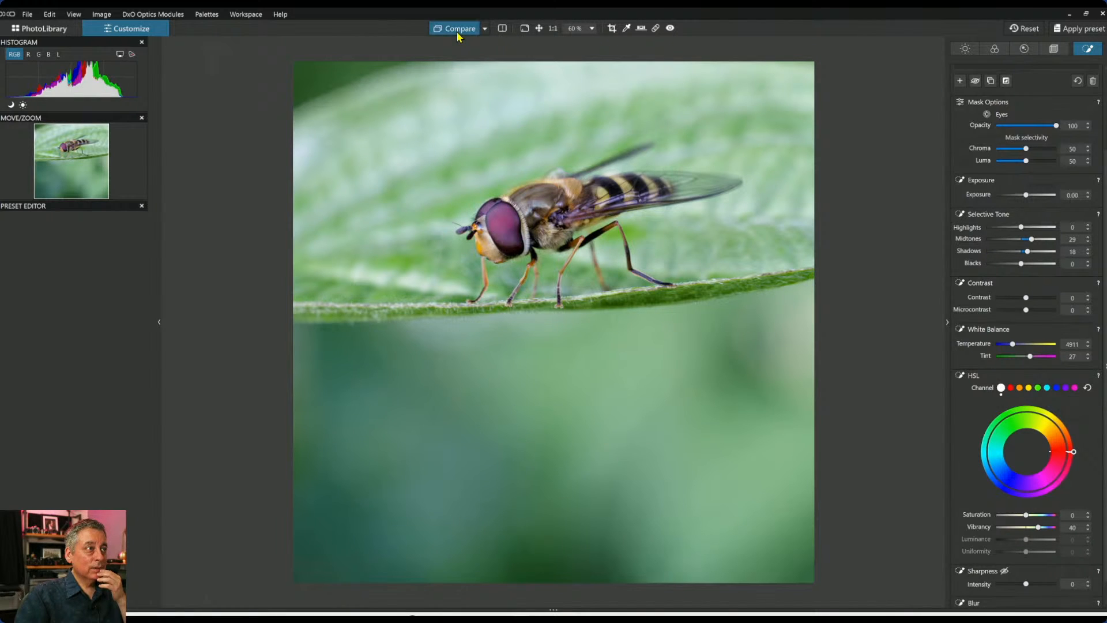
left_click(457, 31)
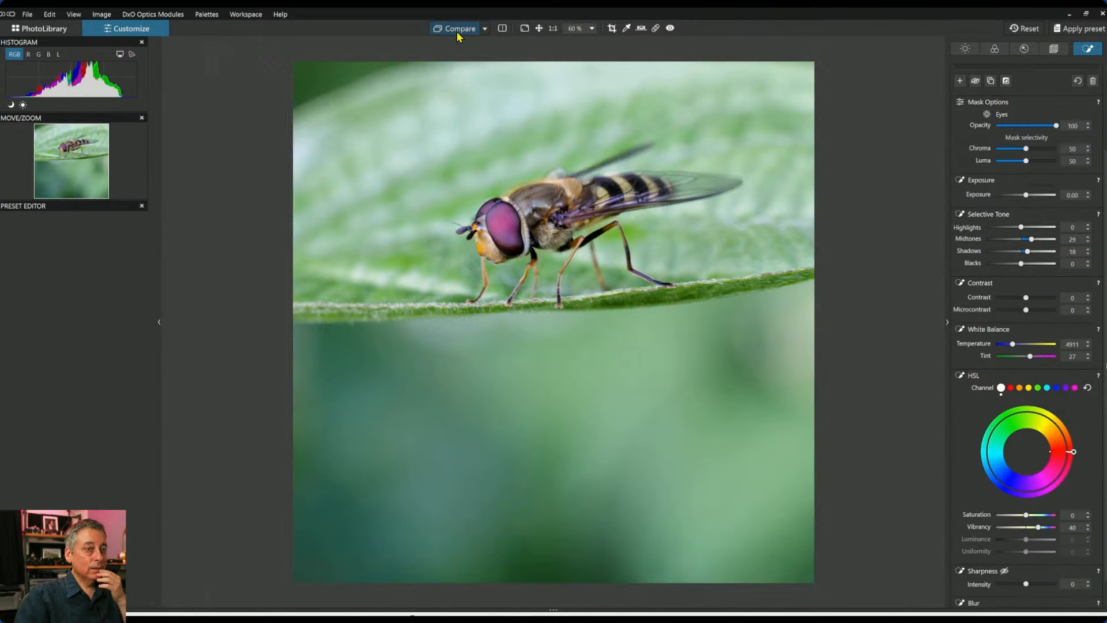
scroll(1006, 199, "up", 3)
left_click(993, 119)
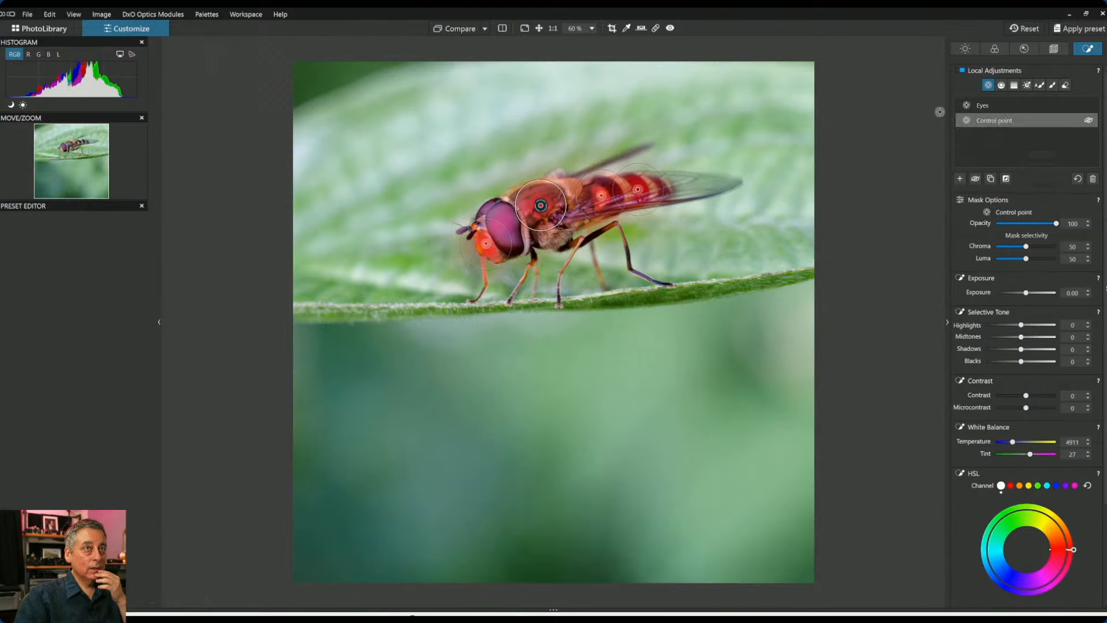
left_click(463, 34)
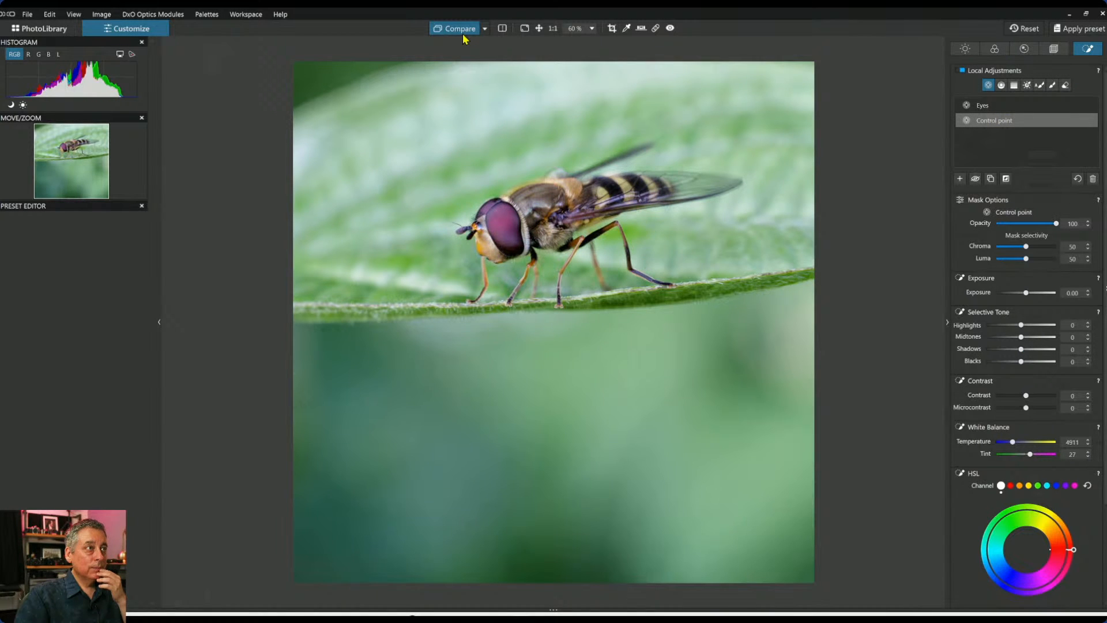
mouse_move(1007, 108)
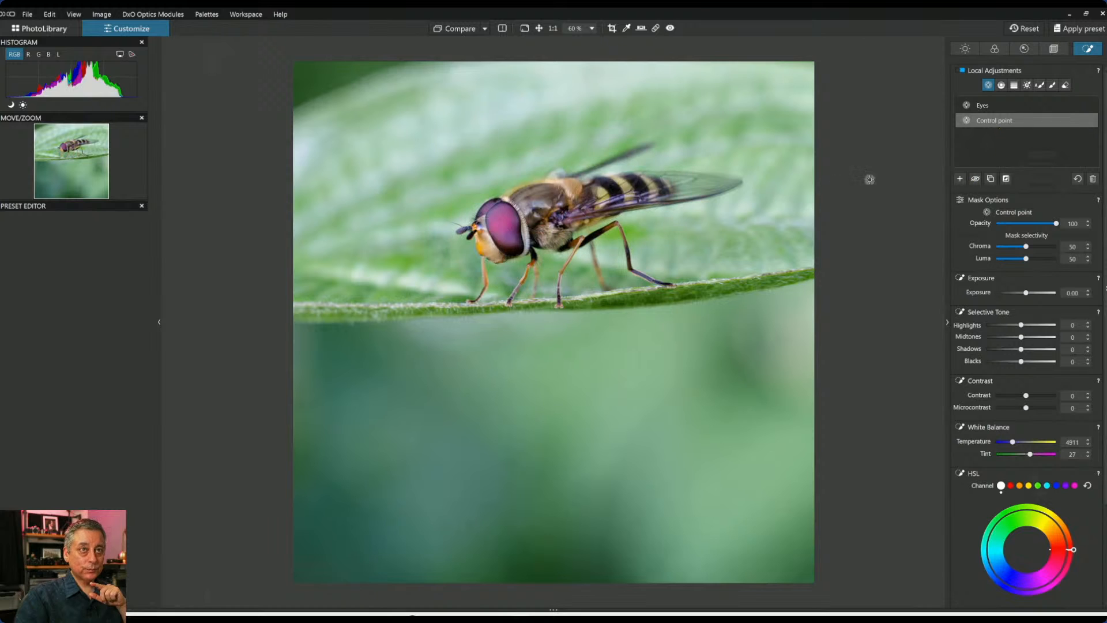
left_click(462, 33)
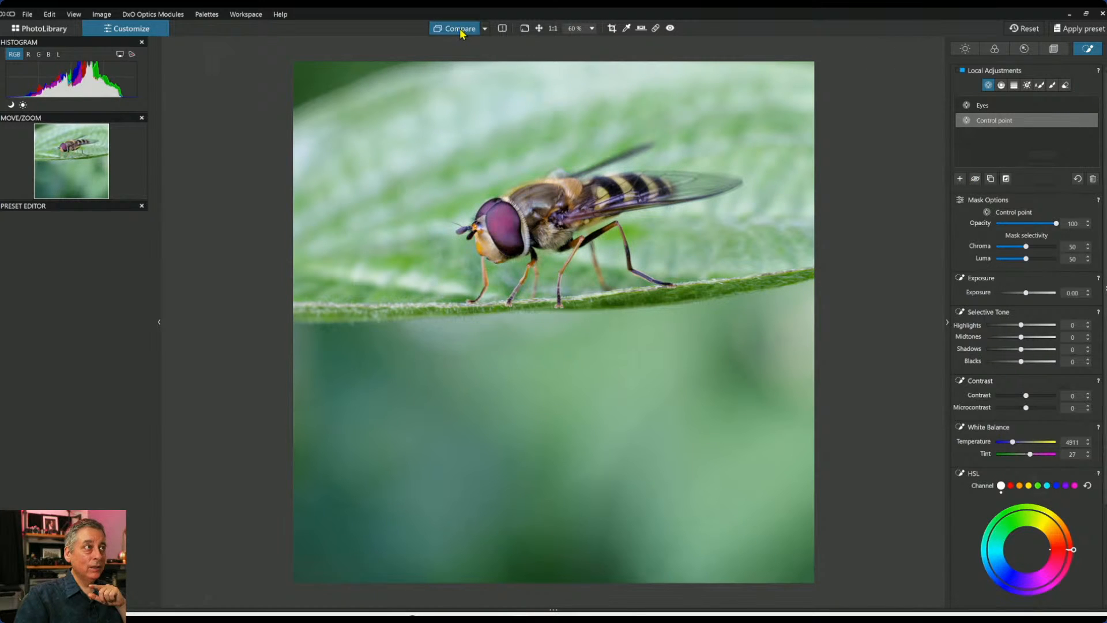
left_click(462, 33)
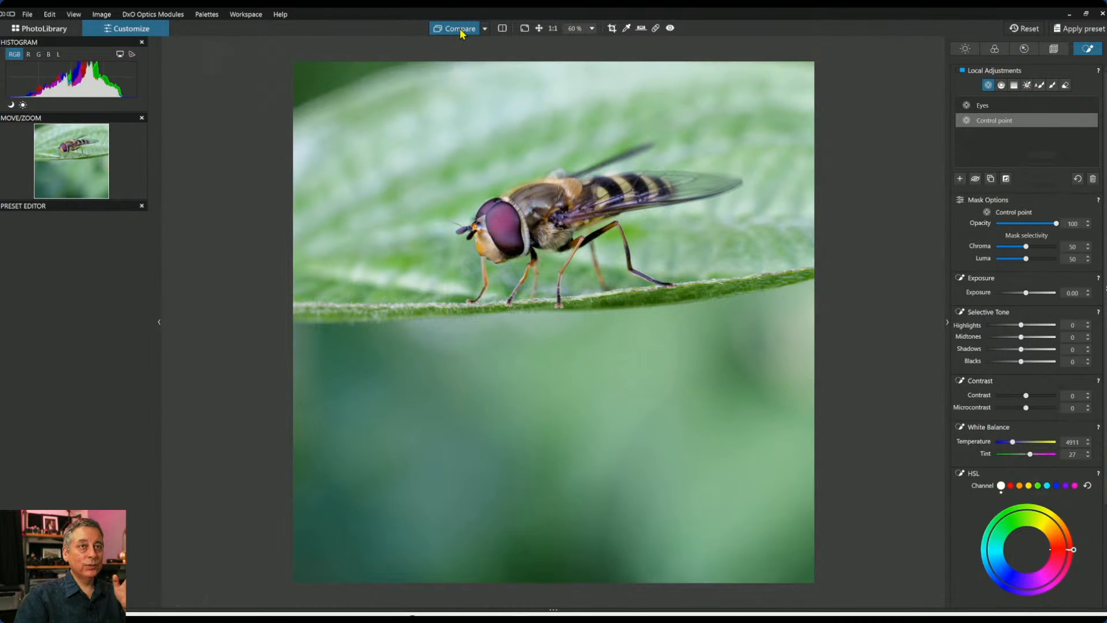
left_click(462, 33)
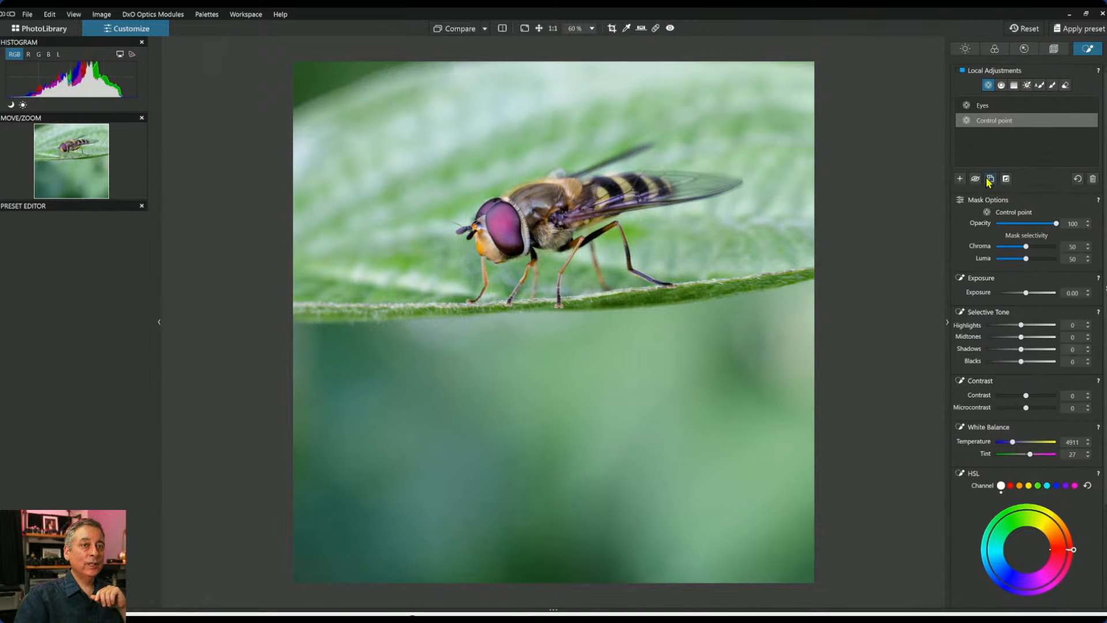
Compare the hoverfly photo with its uncorrected version, first in place and then side by side.
left_click(464, 33)
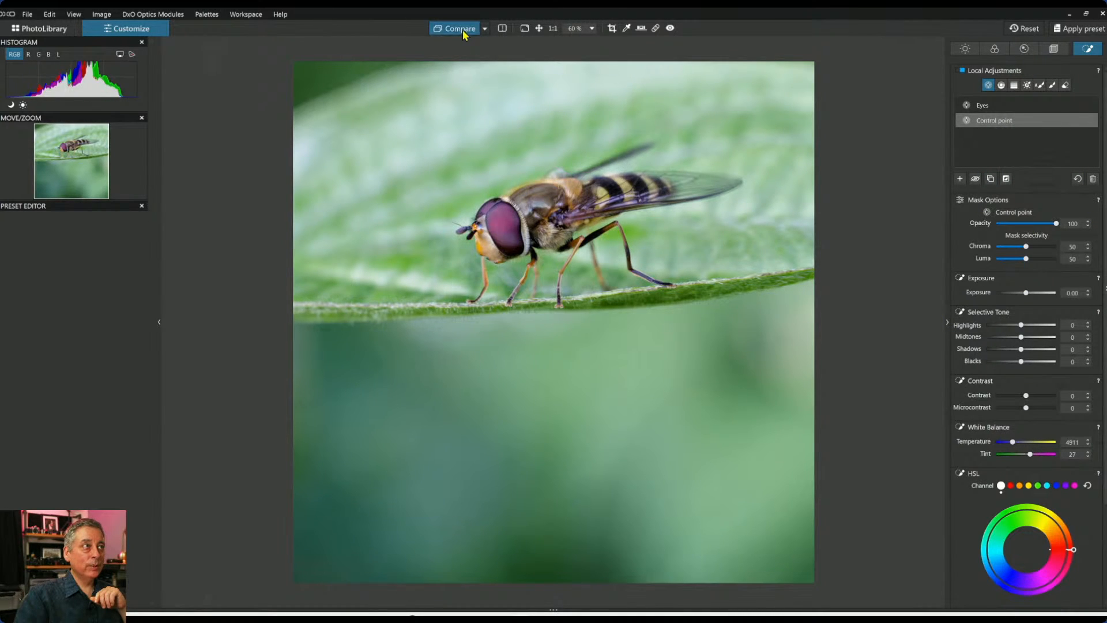
left_click(464, 34)
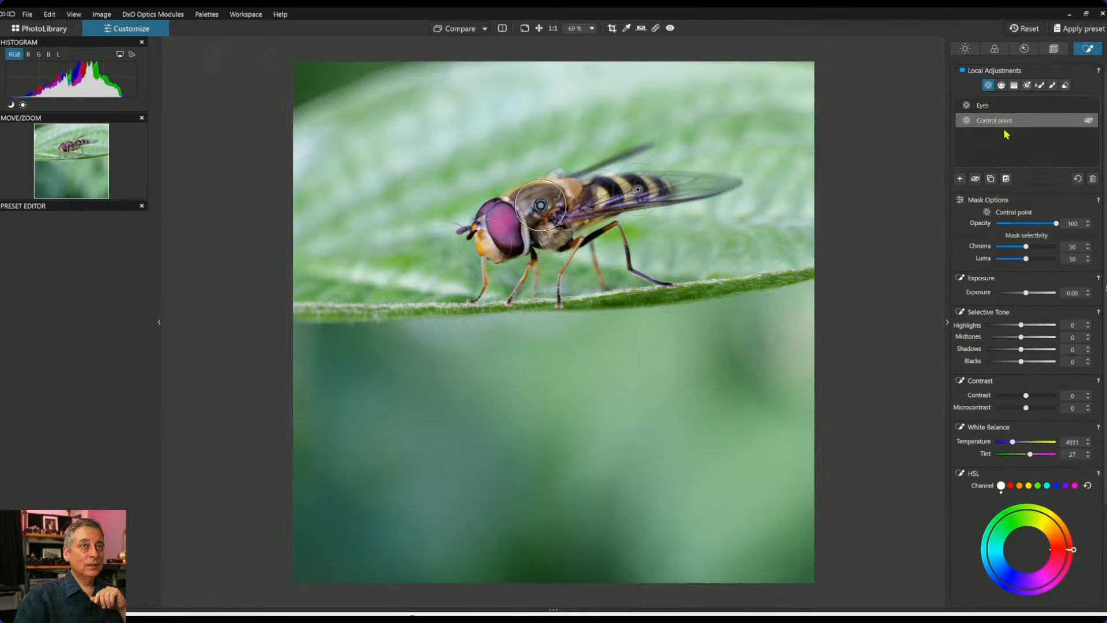
left_click(989, 87)
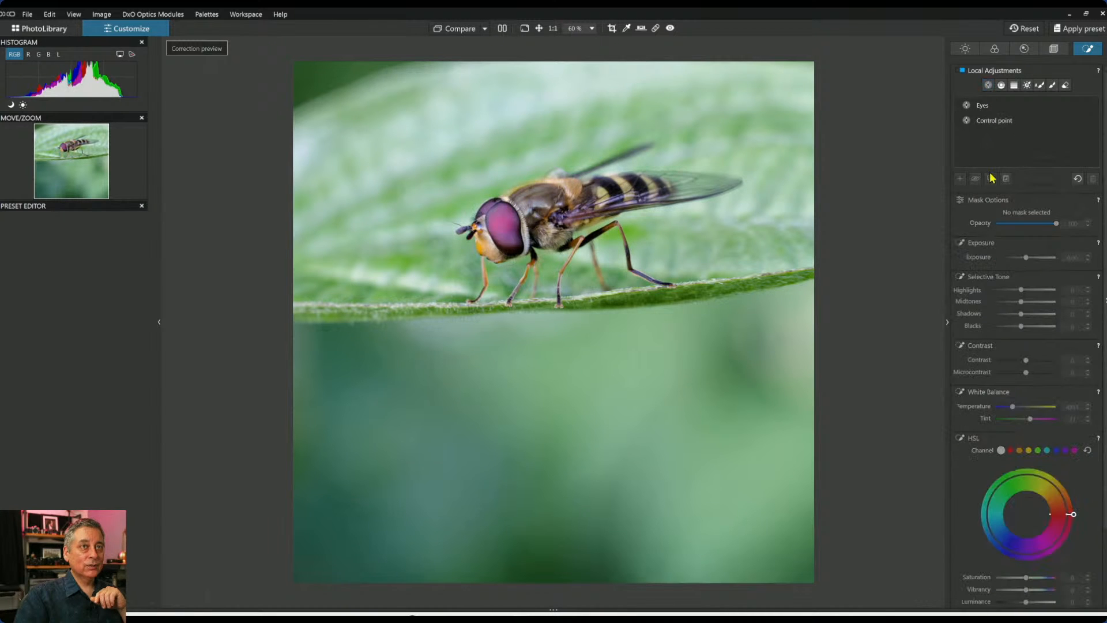
left_click(458, 32)
left_click(502, 28)
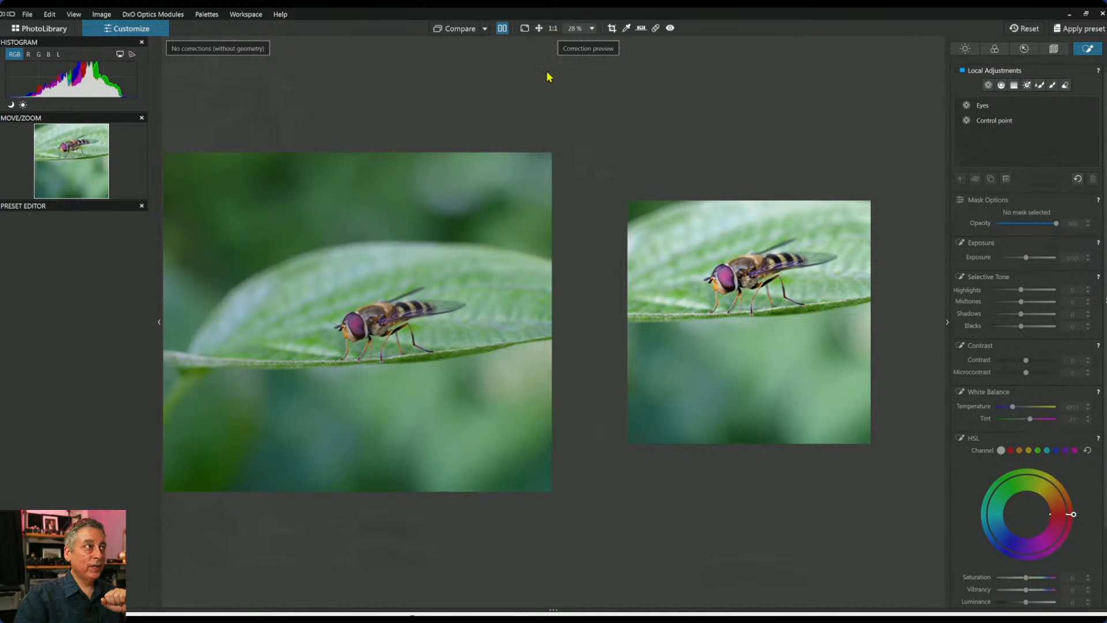
left_click(503, 28)
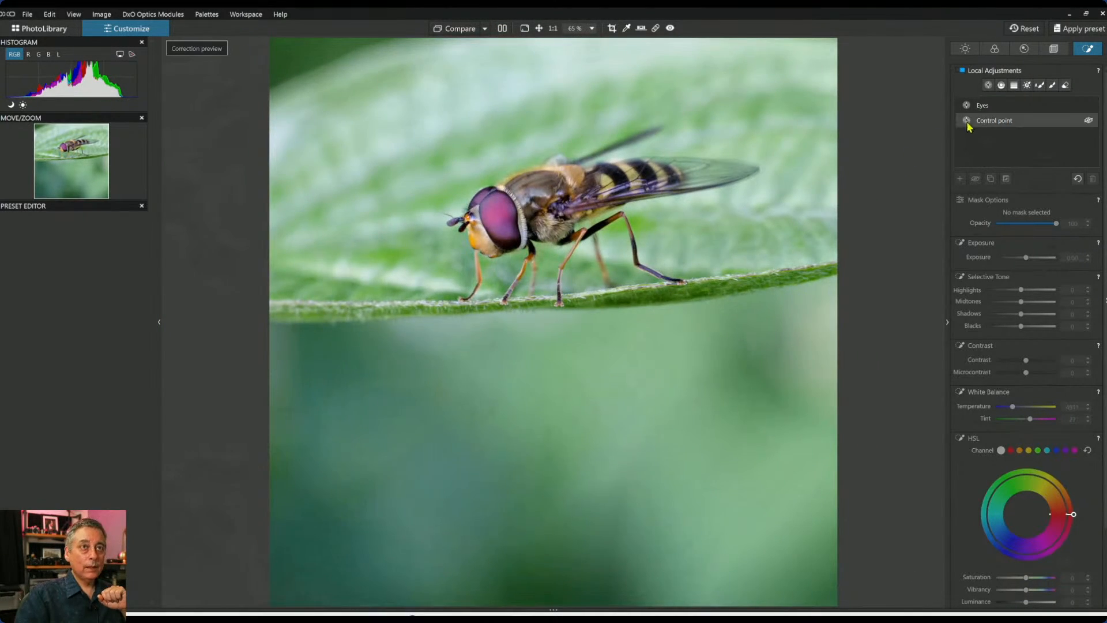
Select the control point mask on the hoverfly's body and face and set its saturation to 16.
left_click(968, 123)
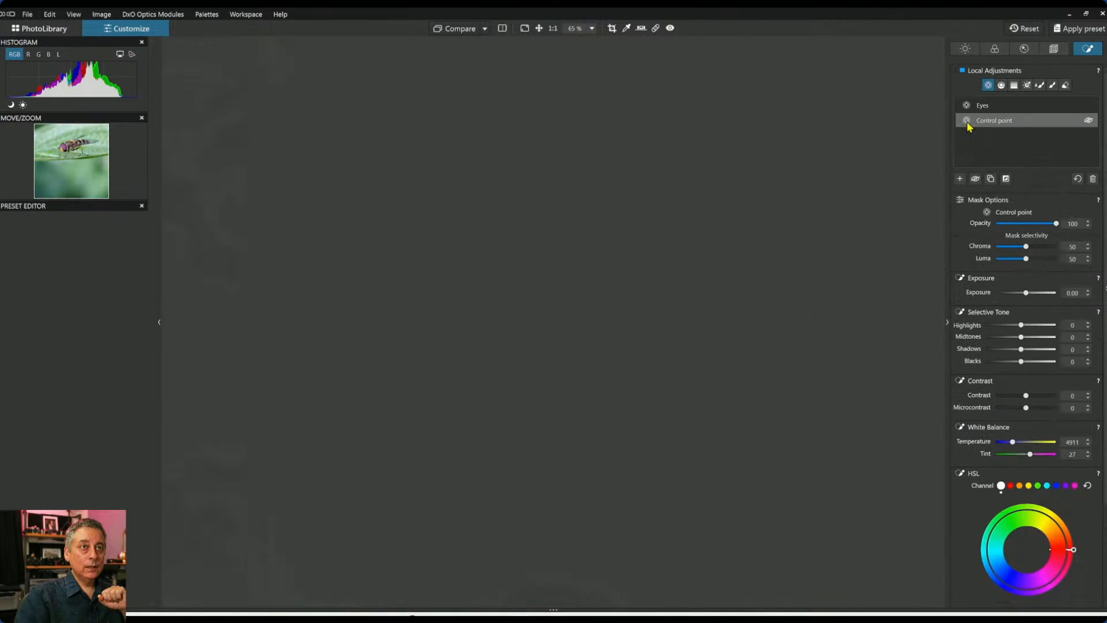
scroll(1030, 446, "down", 3)
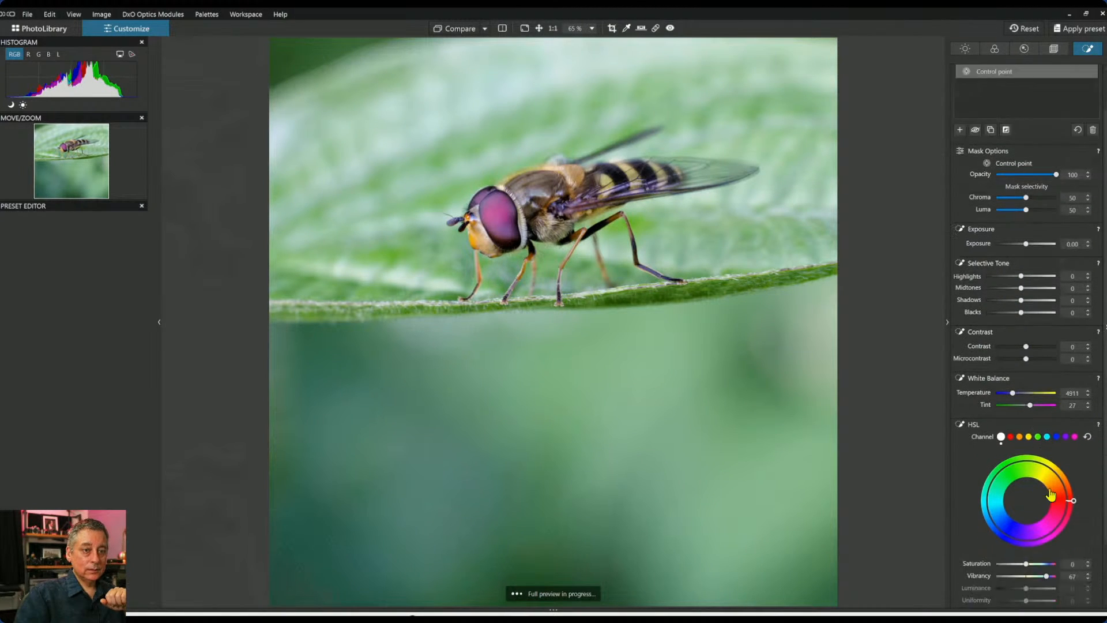
left_click_drag(1027, 493, 1034, 495)
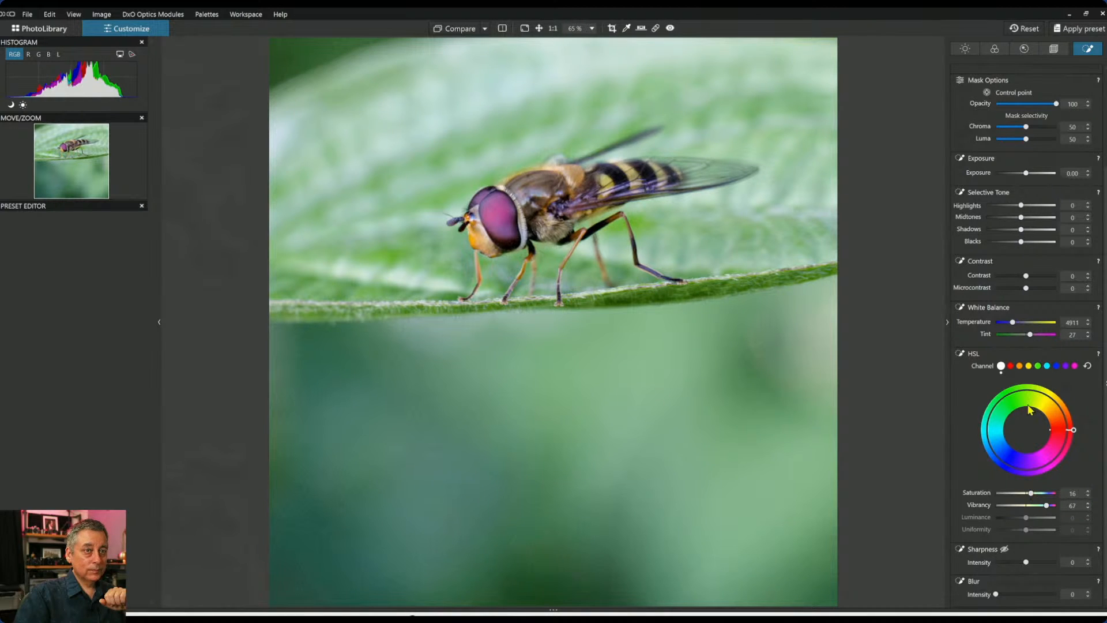
Set the hoverfly photo's global HSL saturation to 8.
left_click(965, 50)
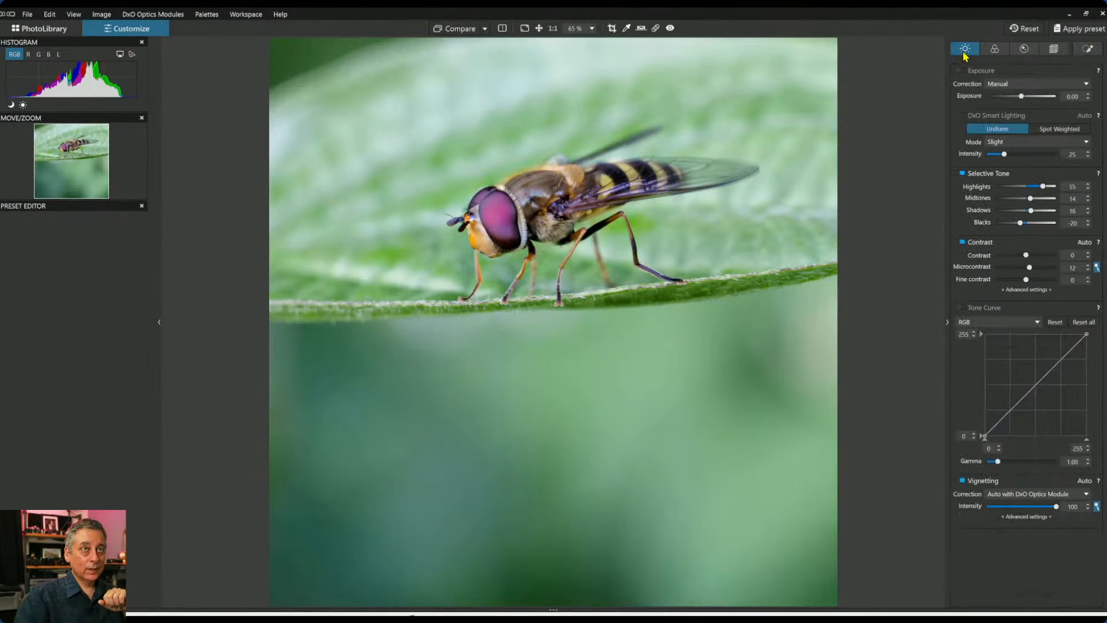
left_click(995, 50)
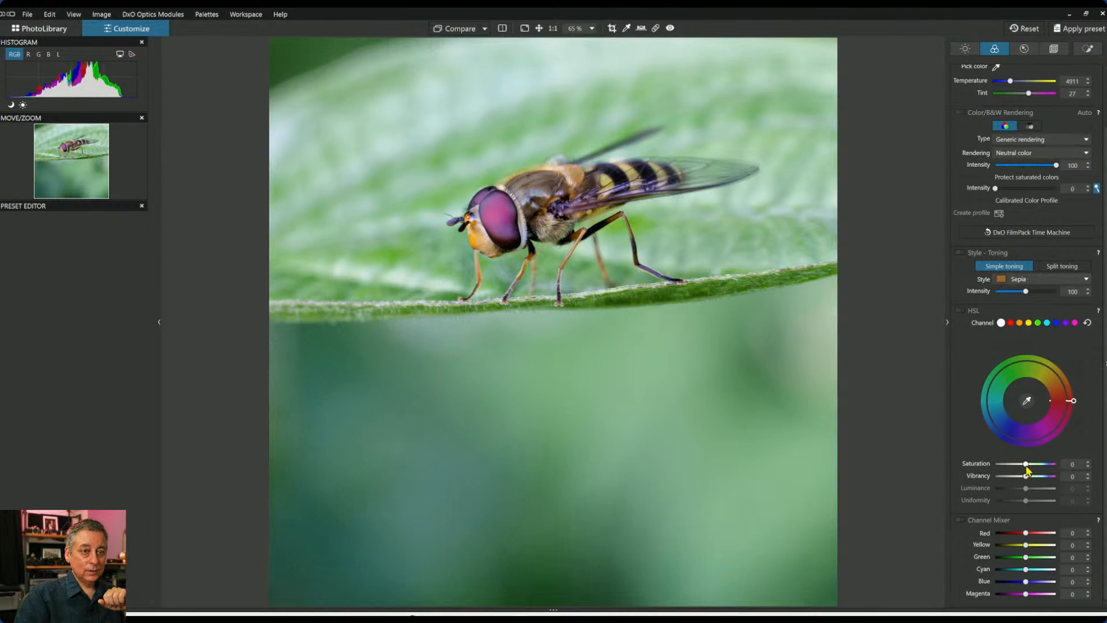
left_click_drag(1027, 465, 1030, 469)
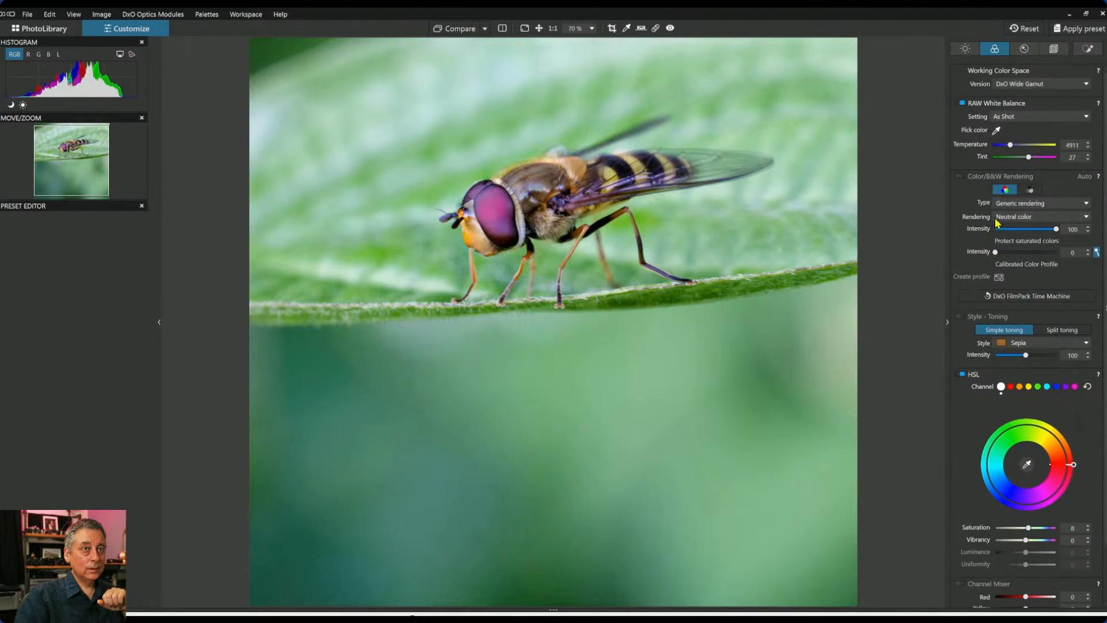
Change the color rendering to the DxO camera profile for the Canon EOS RP.
left_click(1007, 218)
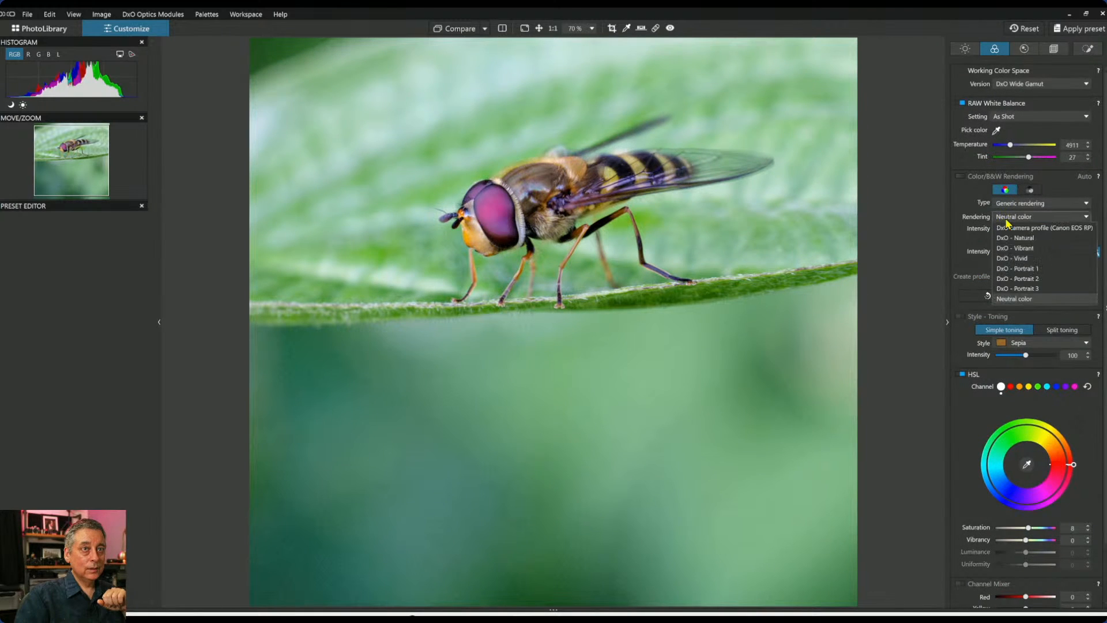
left_click(1013, 229)
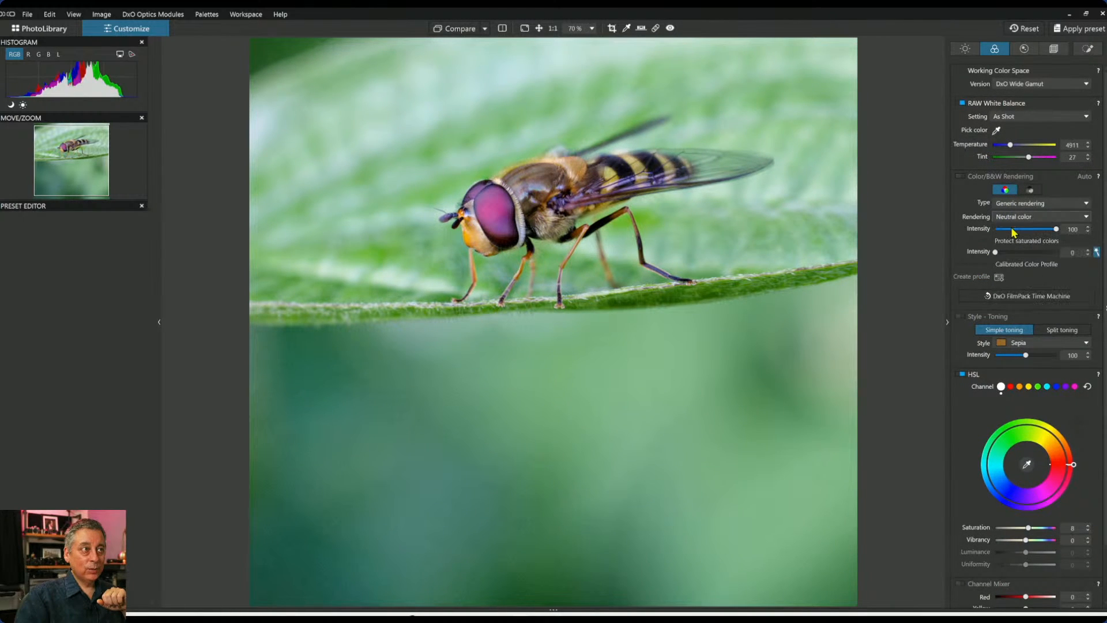
scroll(740, 307, "down", 5)
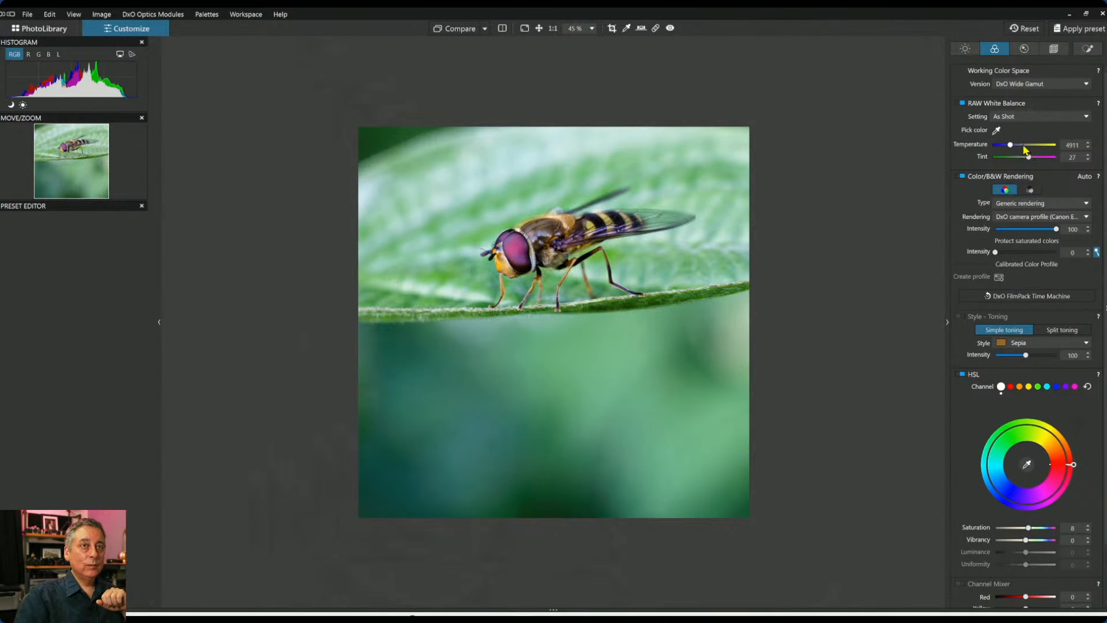
Sample the white balance from the pale edge of the leaf, then set the temperature to 6336.
left_click(998, 131)
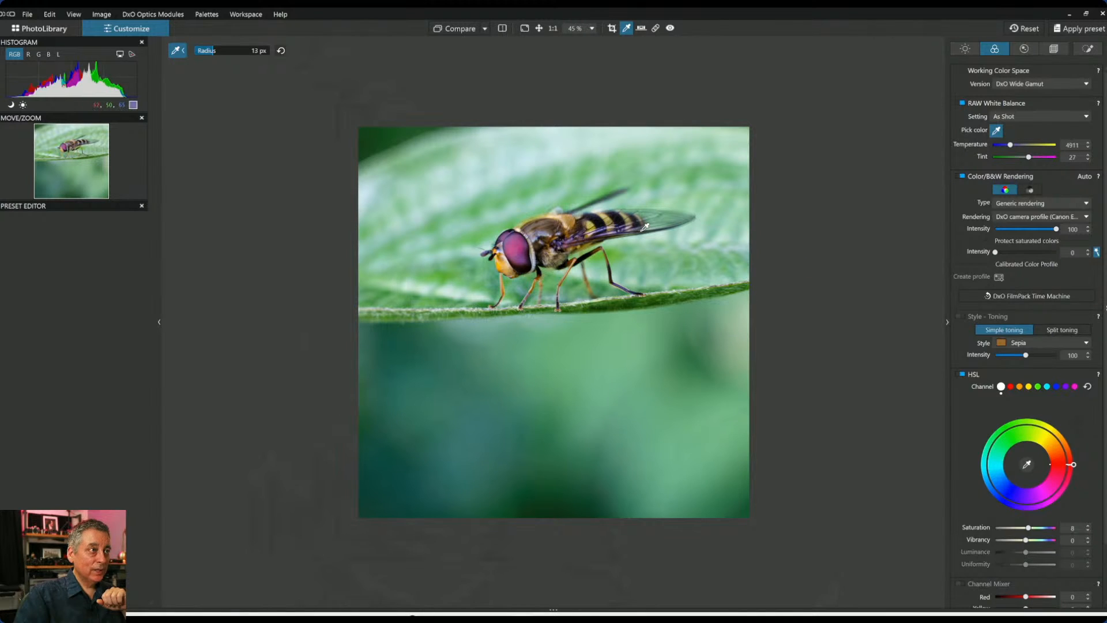
left_click(366, 190)
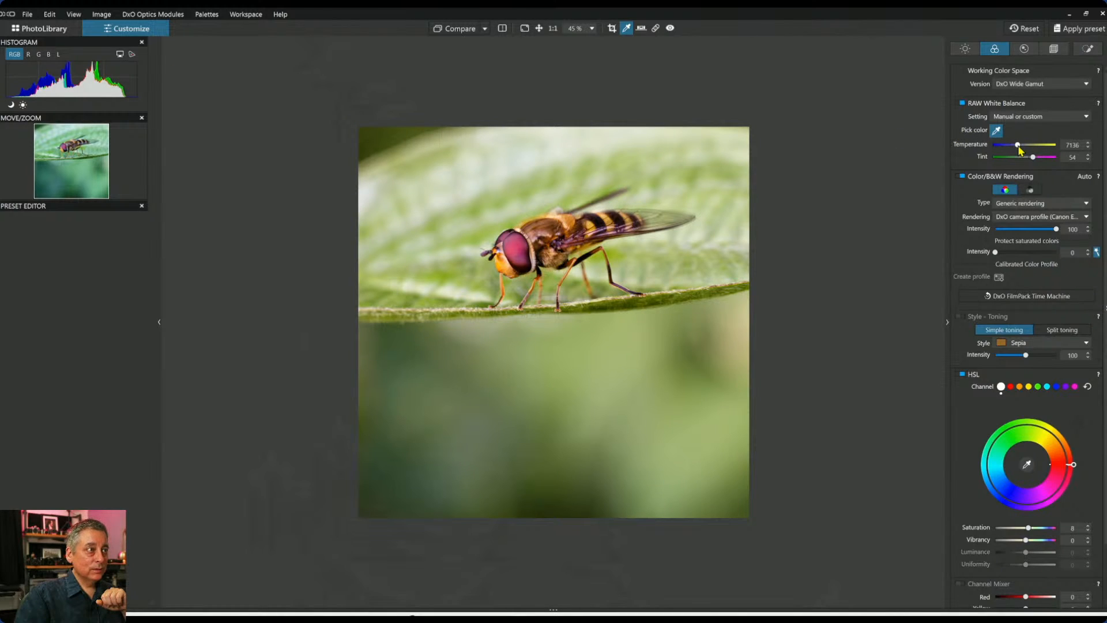
scroll(1019, 148, "down", 3)
scroll(1019, 150, "down", 2)
Reset the saturation and vibrancy of the body and face control point mask to 0.
left_click(1025, 51)
left_click(1087, 48)
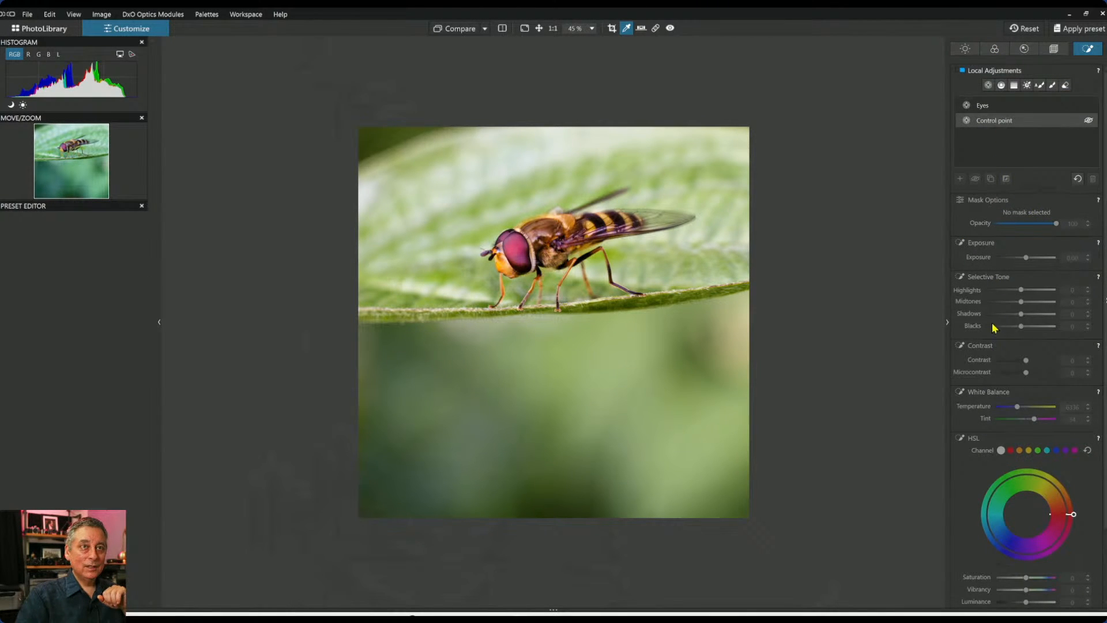
scroll(1006, 445, "down", 3)
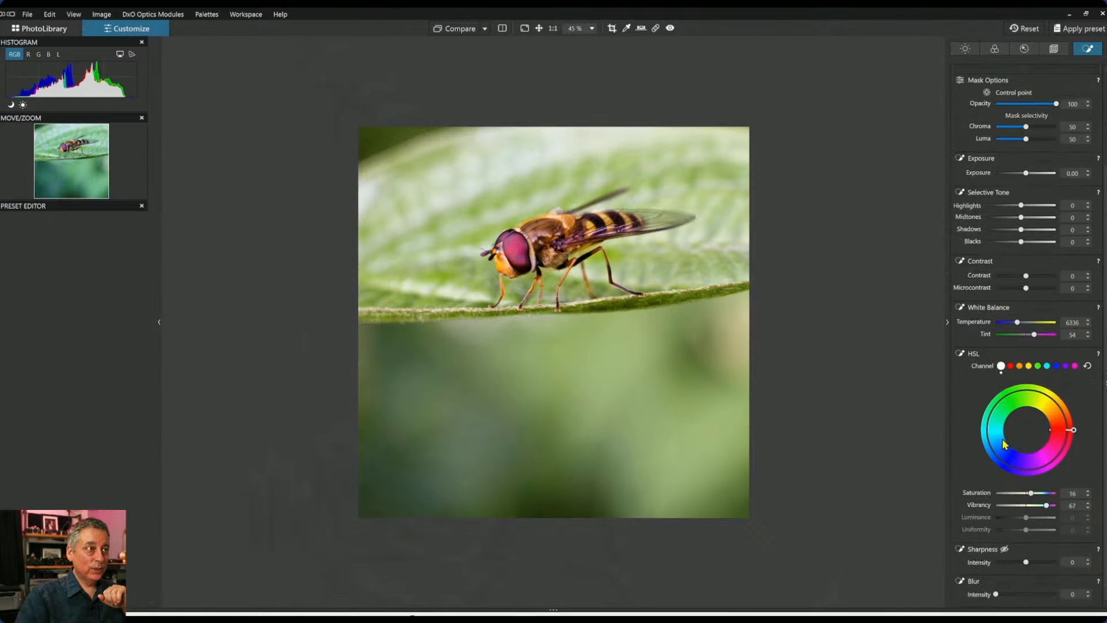
double_click(1045, 506)
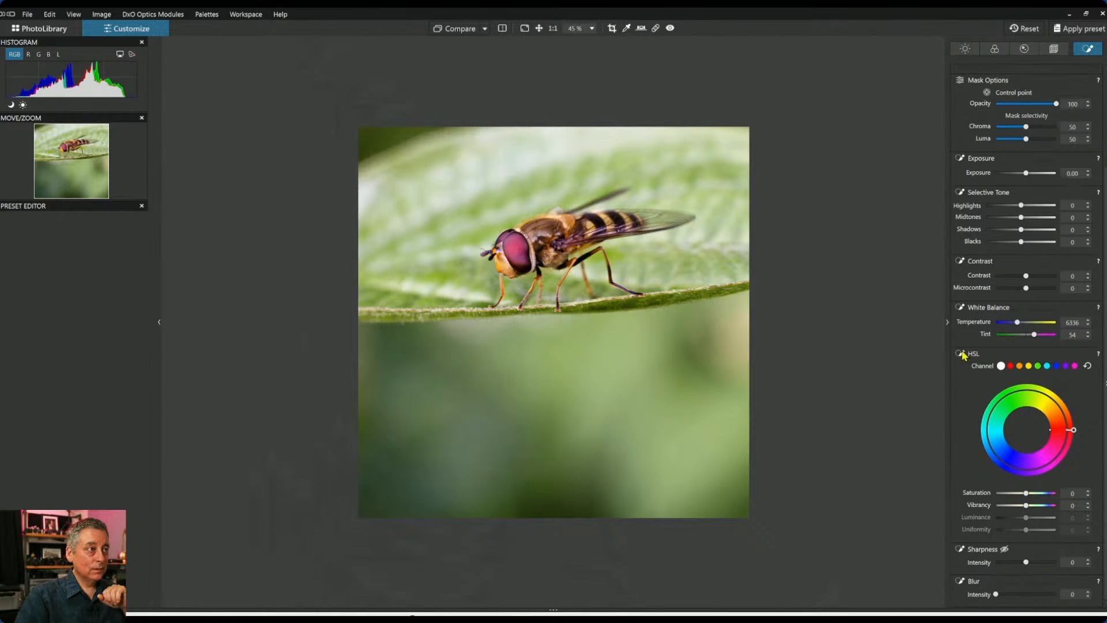
Select the Eyes mask and lower its vibrancy to 29.
scroll(1026, 180, "up", 3)
left_click(1003, 106)
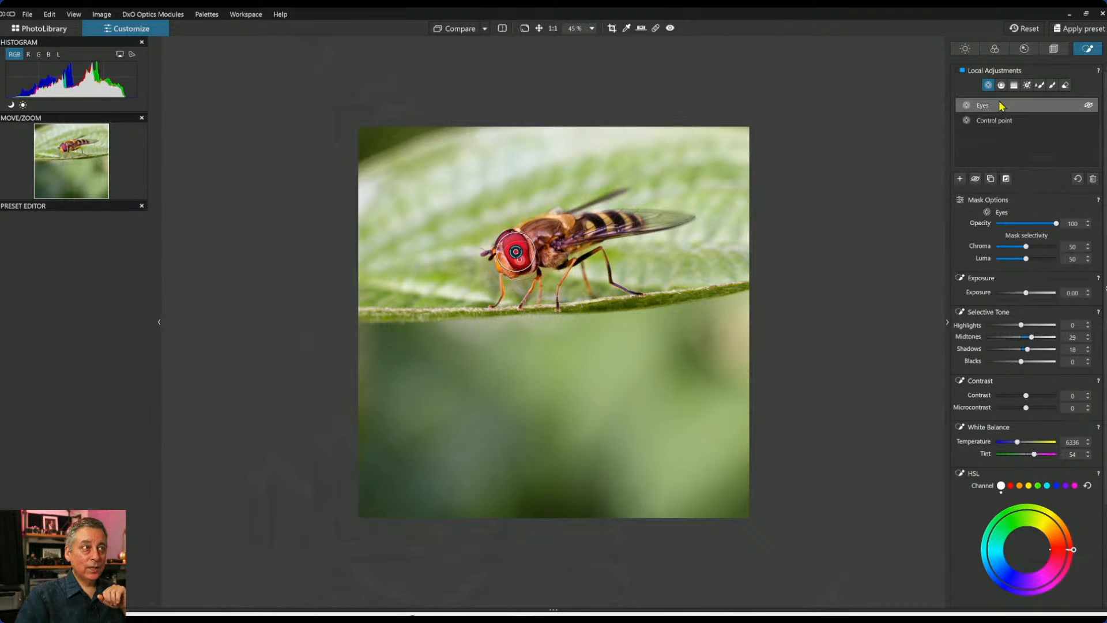
scroll(1014, 439, "down", 3)
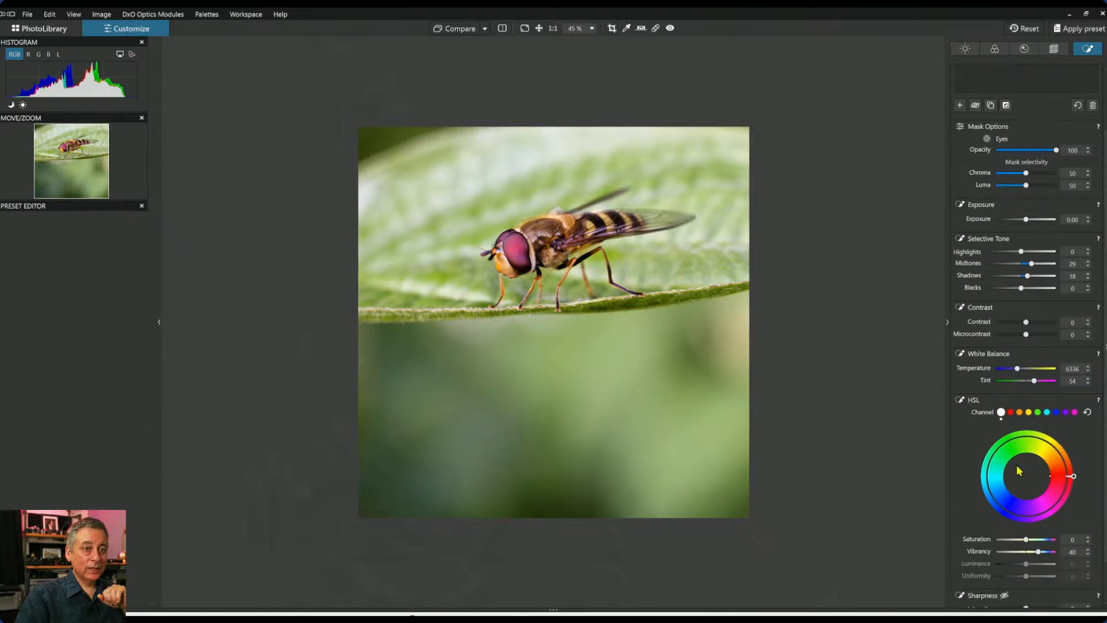
scroll(1021, 470, "down", 2)
left_click_drag(1039, 507, 1035, 507)
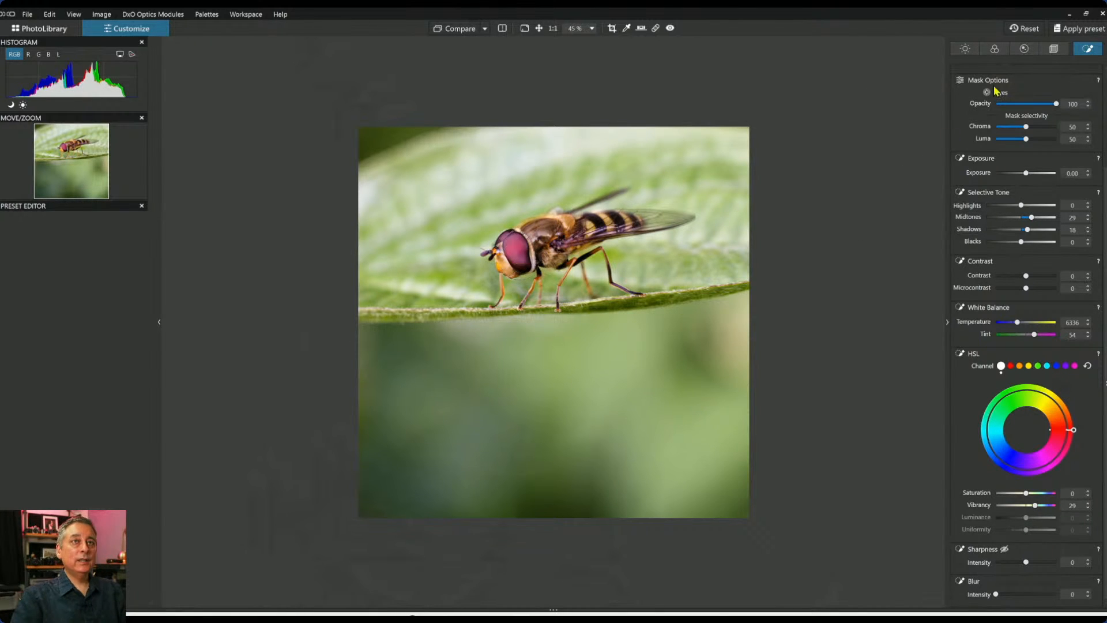
left_click(833, 115)
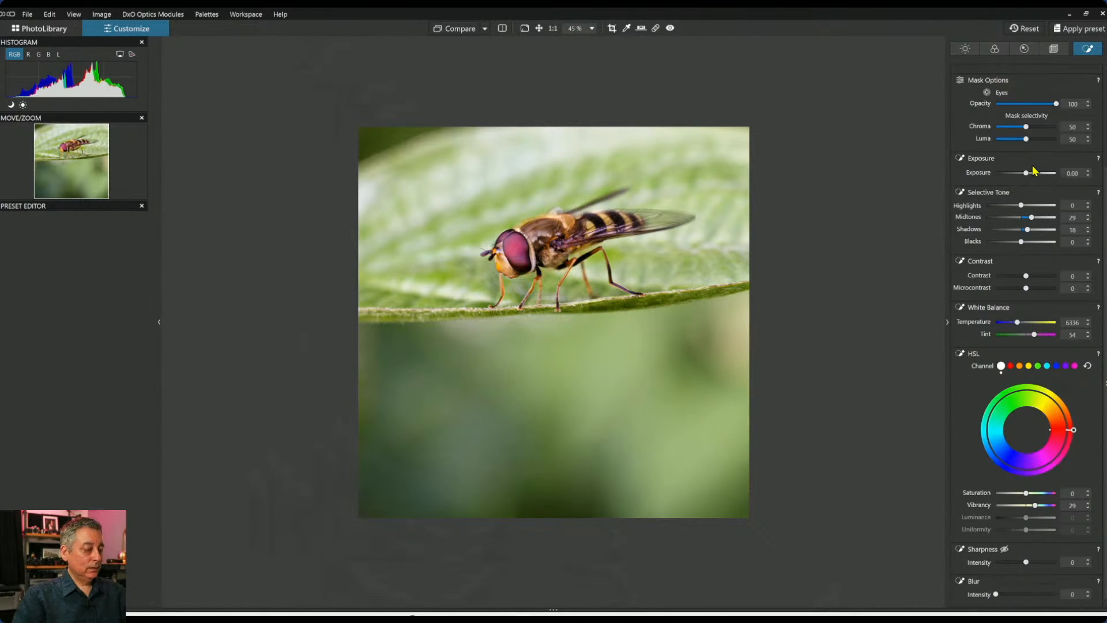
Compare the uncorrected and corrected hoverfly photos side by side, then review the corrected image and its global color and light settings.
left_click(502, 28)
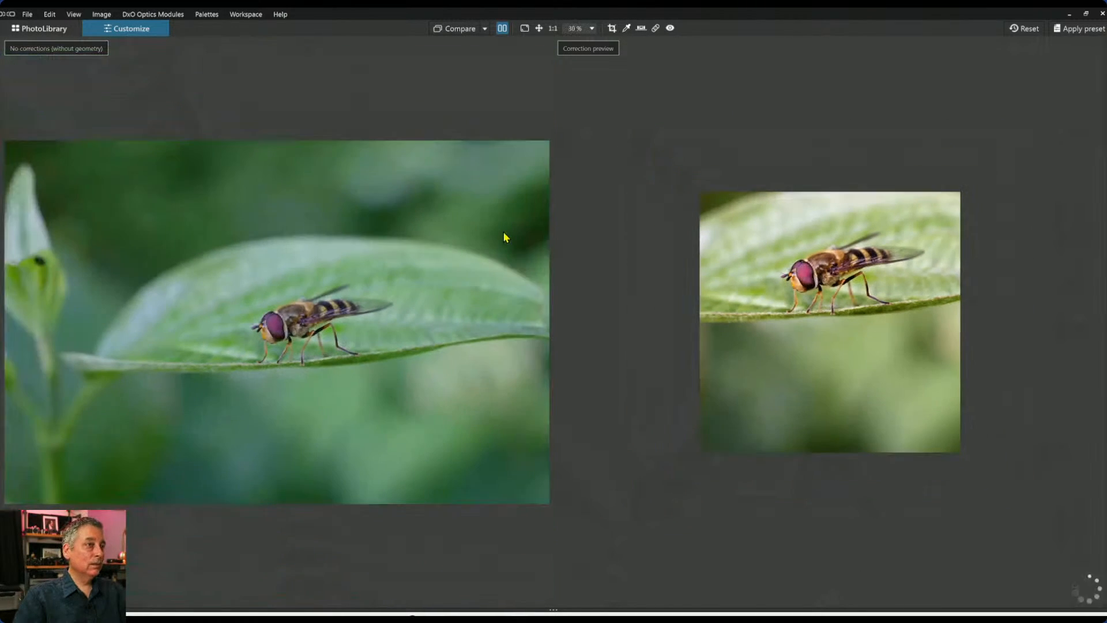
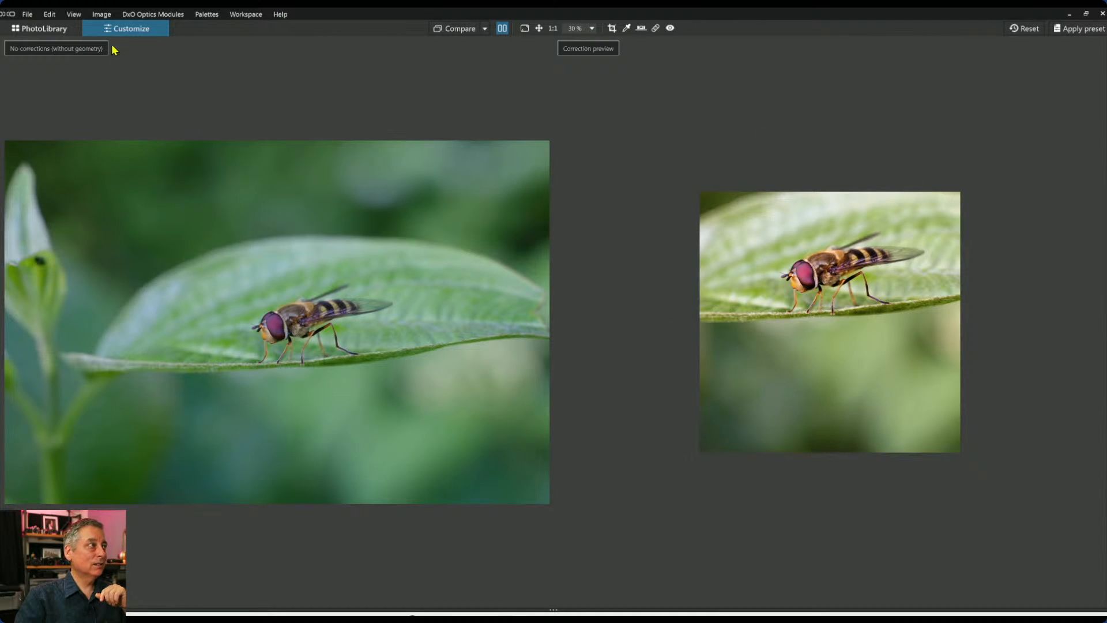
left_click(502, 28)
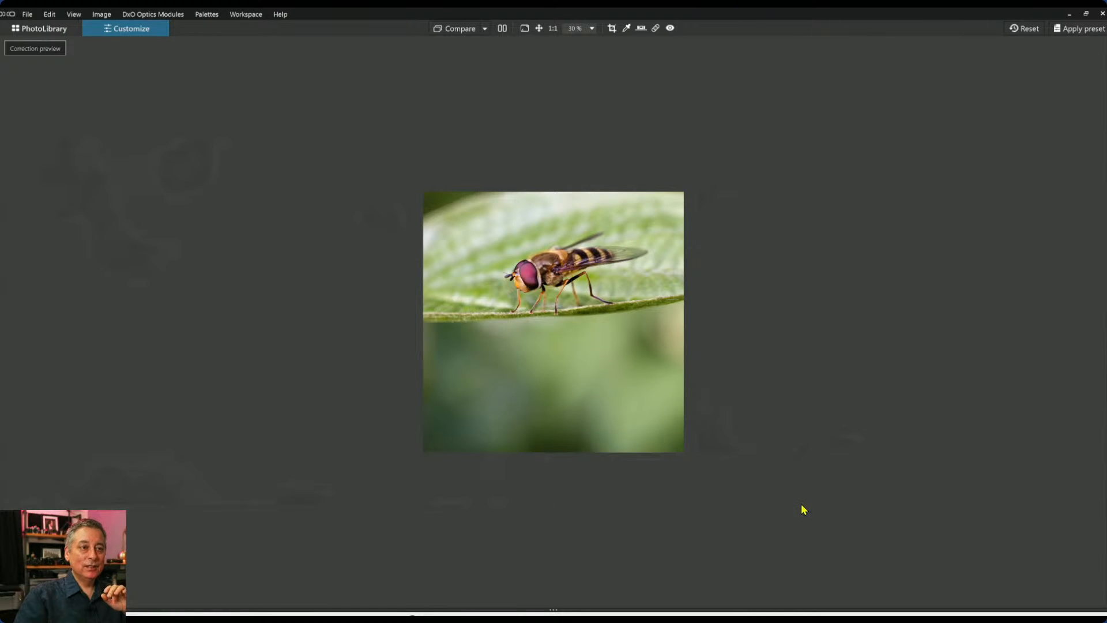
key("Tab")
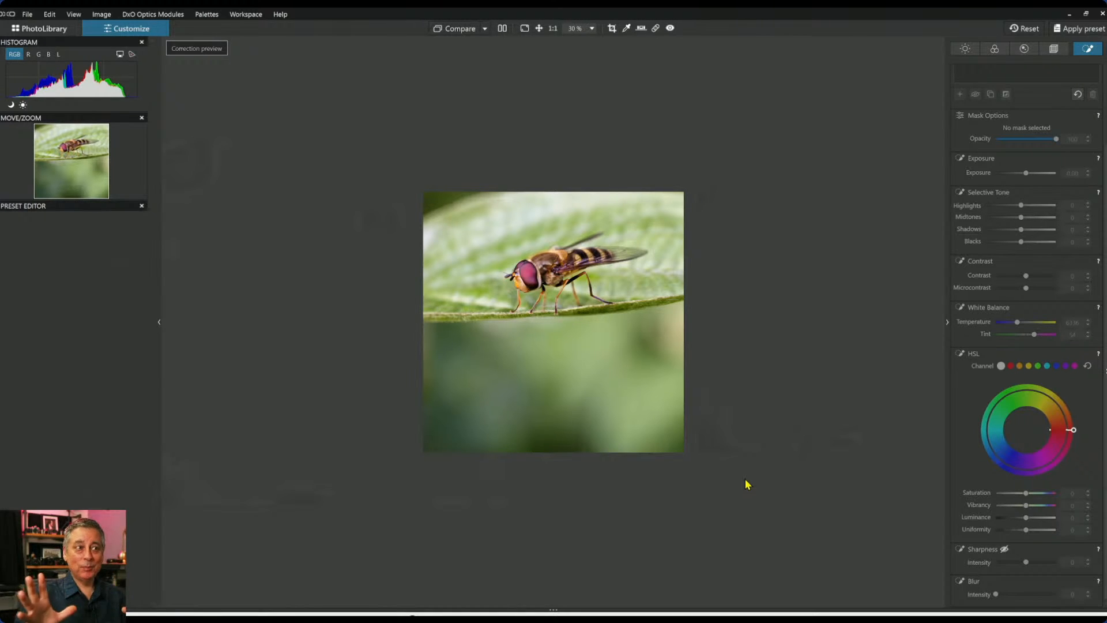
scroll(560, 342, "up", 1)
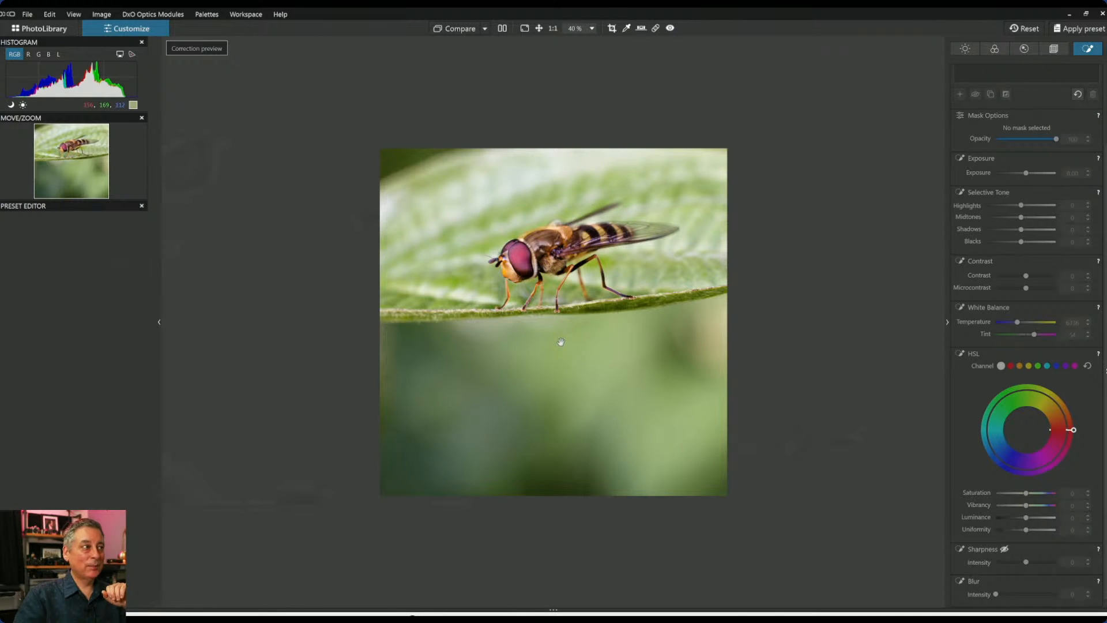
scroll(561, 342, "up", 3)
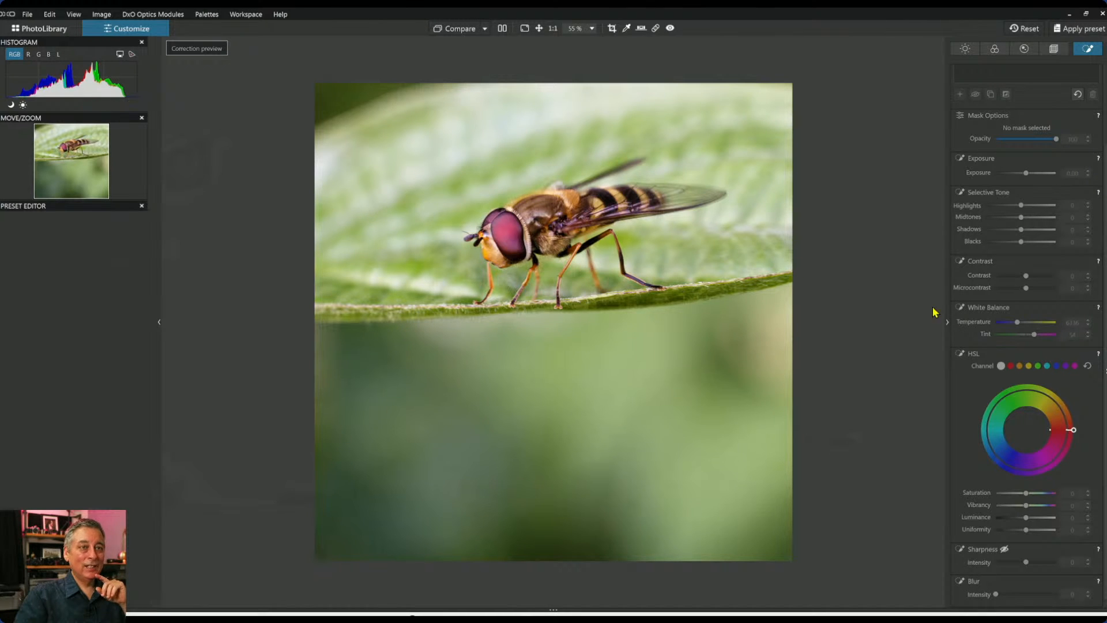
scroll(976, 390, "up", 3)
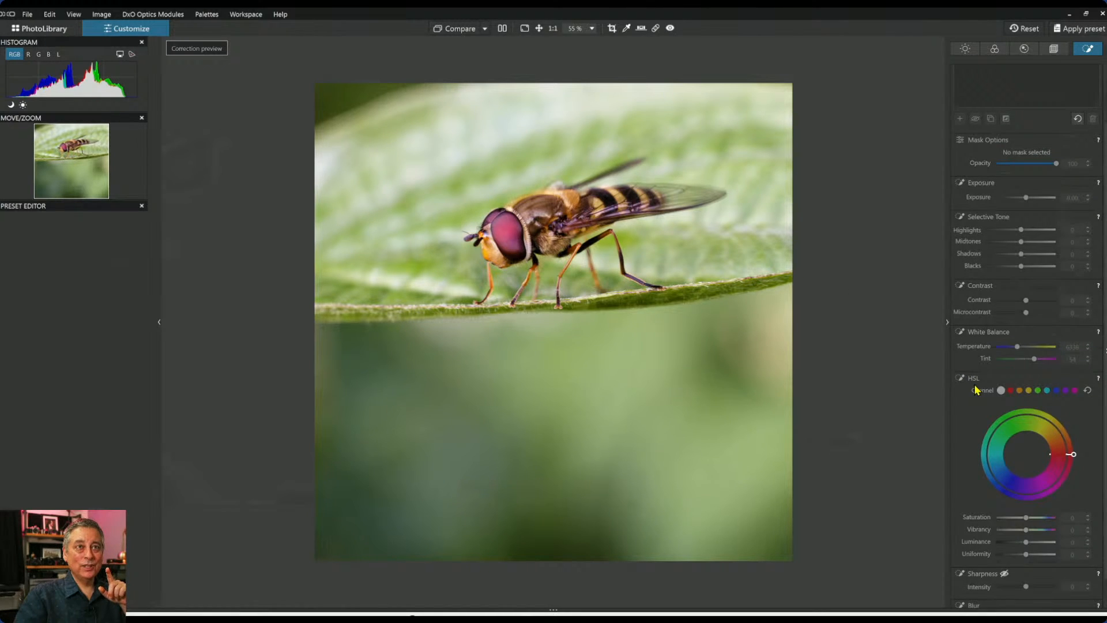
left_click(994, 48)
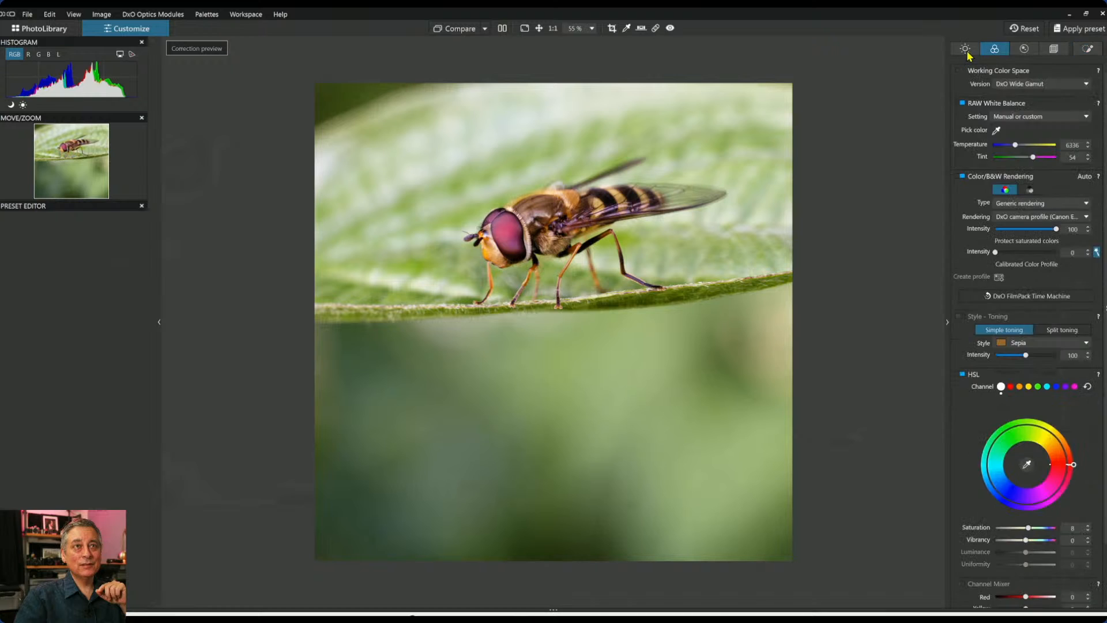
left_click(965, 49)
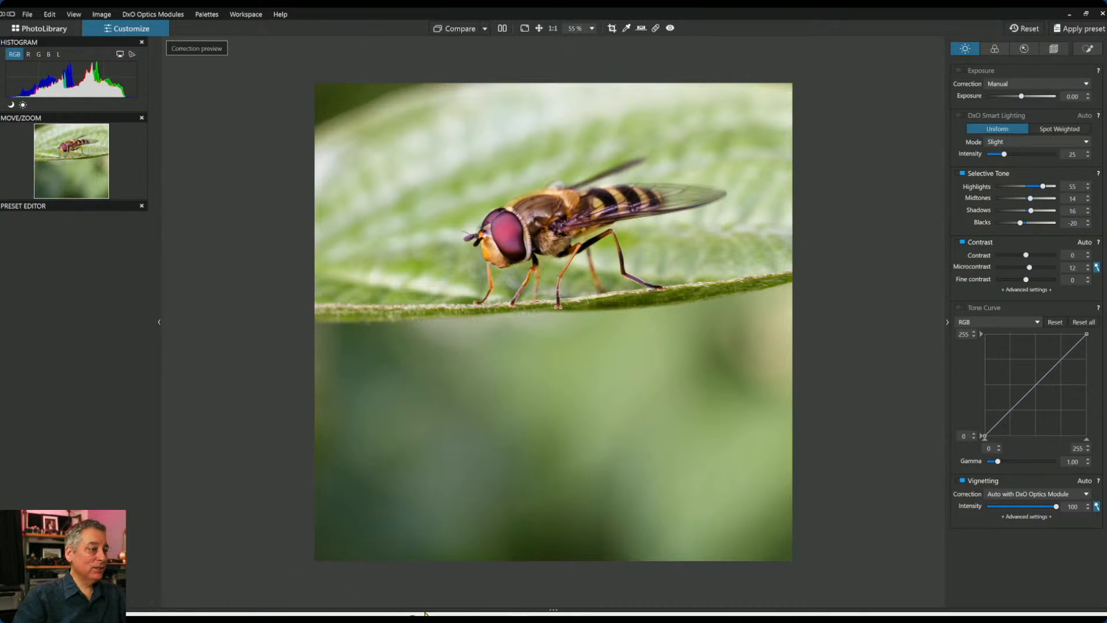
Return to the photo library and select the train station platform photo as the next image.
left_click(69, 31)
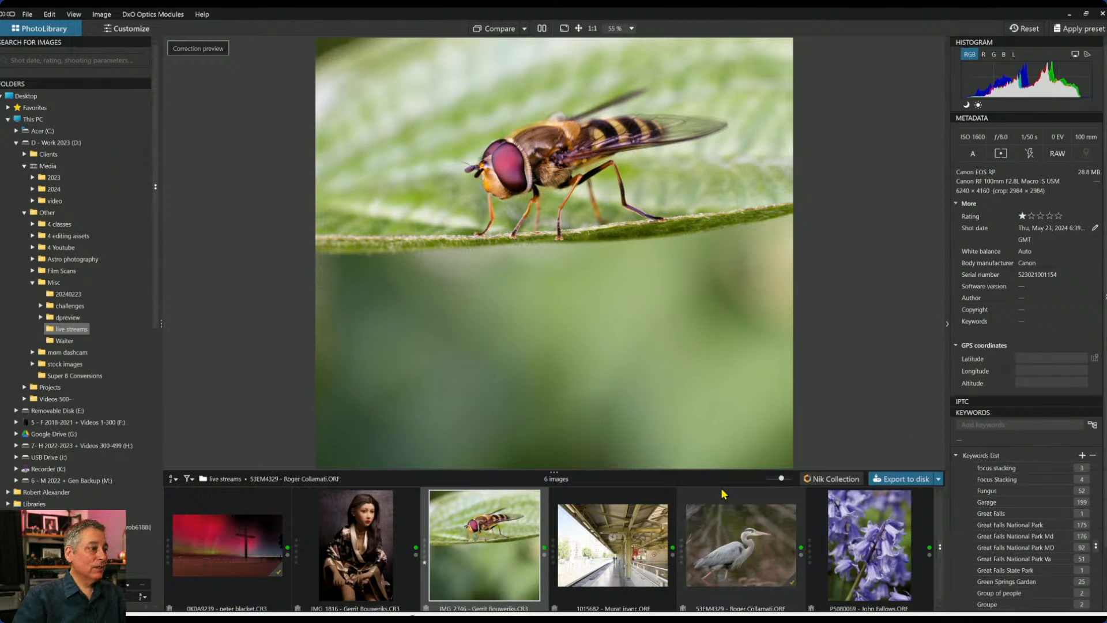
left_click(653, 540)
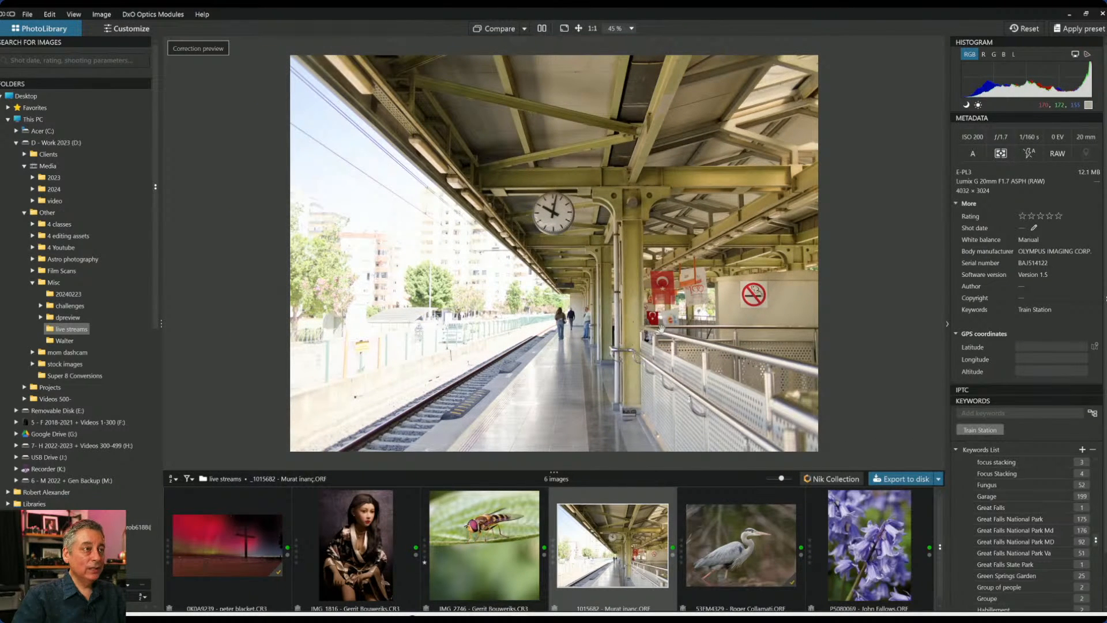
scroll(662, 328, "down", 1)
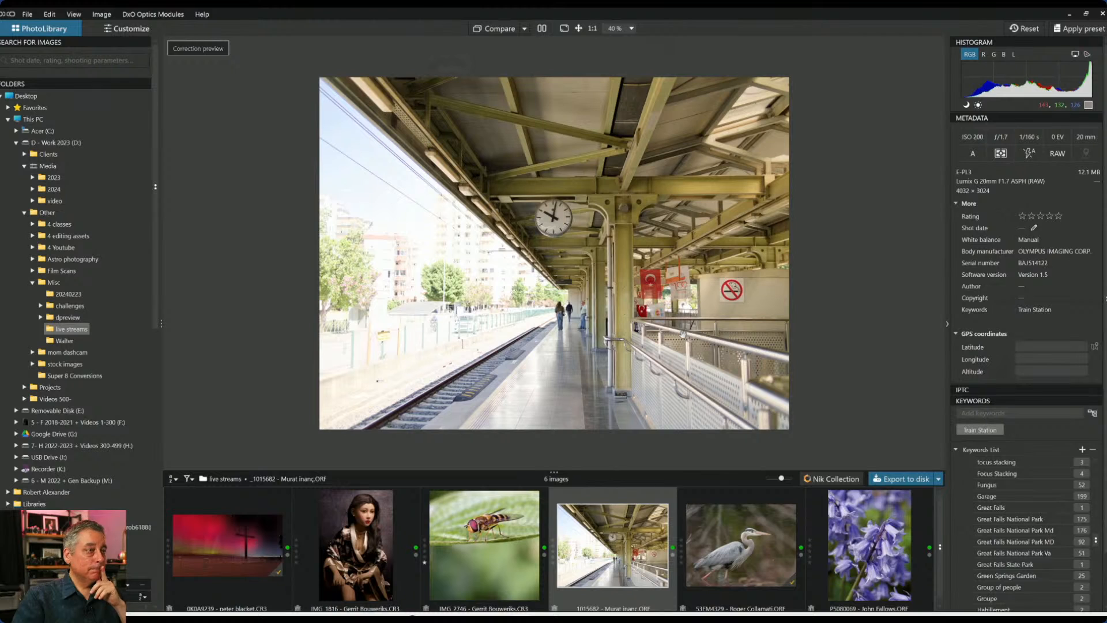
Open the train station platform photo for customization and apply a preset to it.
double_click(645, 546)
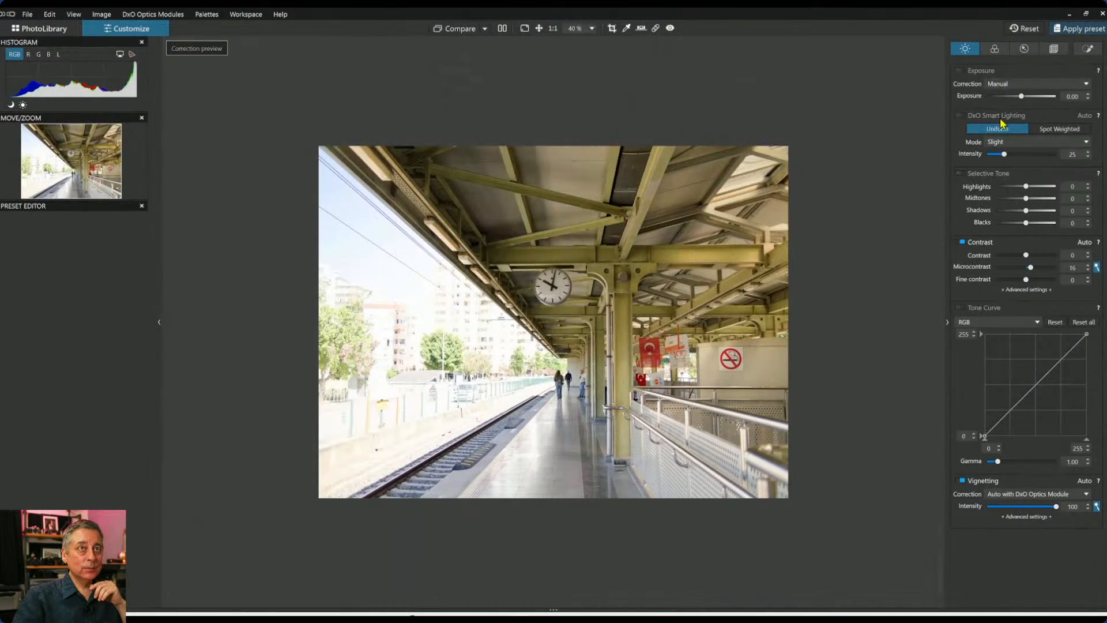
left_click(1077, 29)
left_click(418, 169)
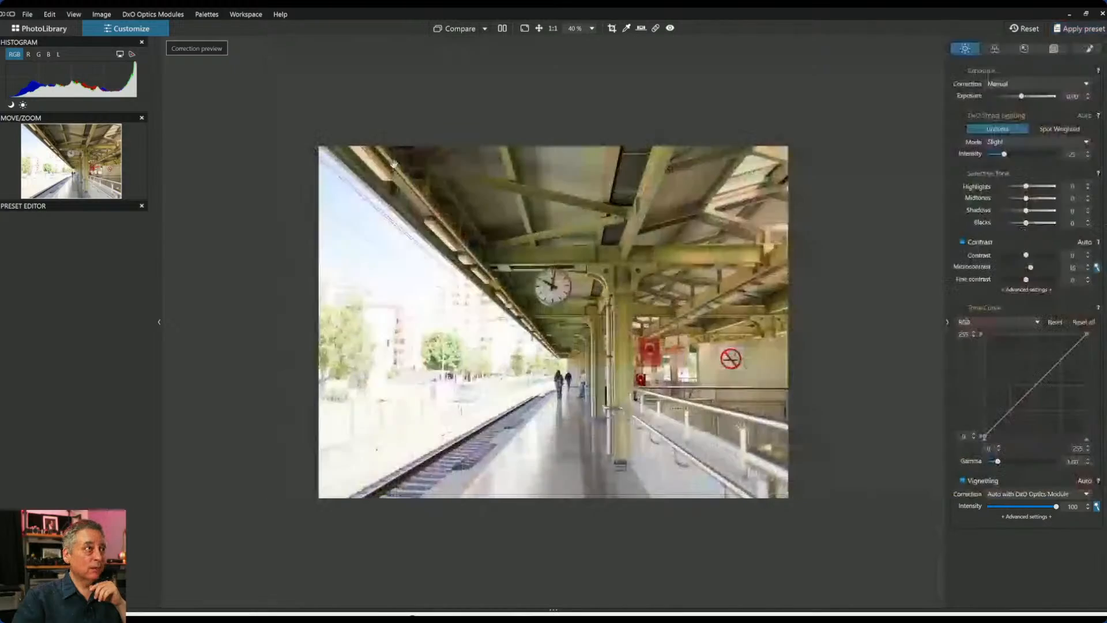
Crop the station photo to a 3 × 4 portrait of 2058 × 2745 px around the clock, pillar and platform.
scroll(576, 309, "up", 2)
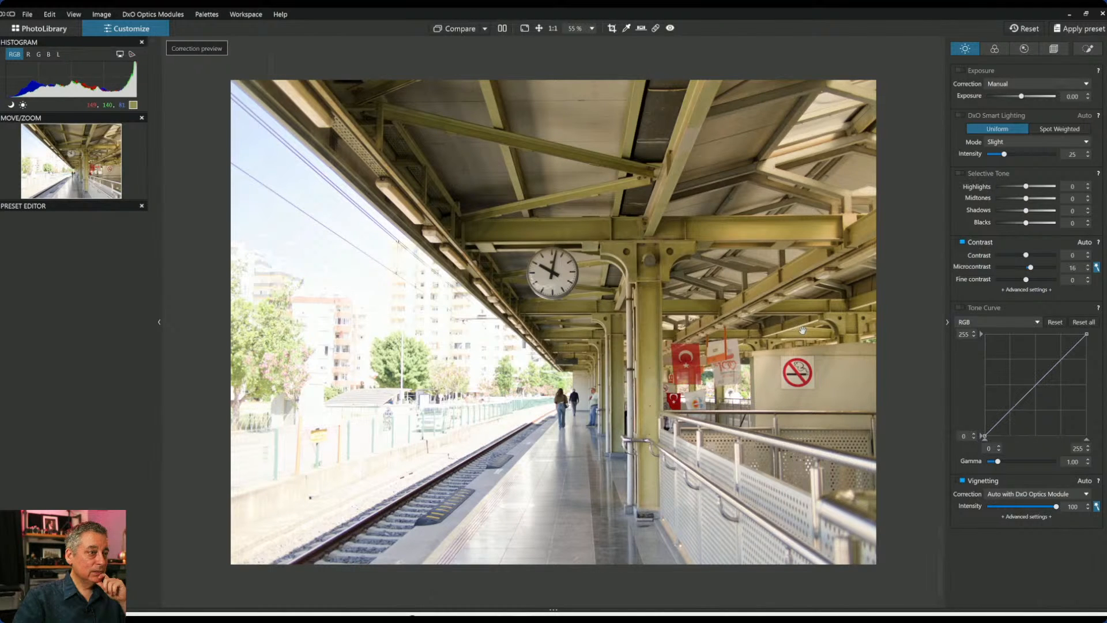
scroll(803, 330, "down", 1)
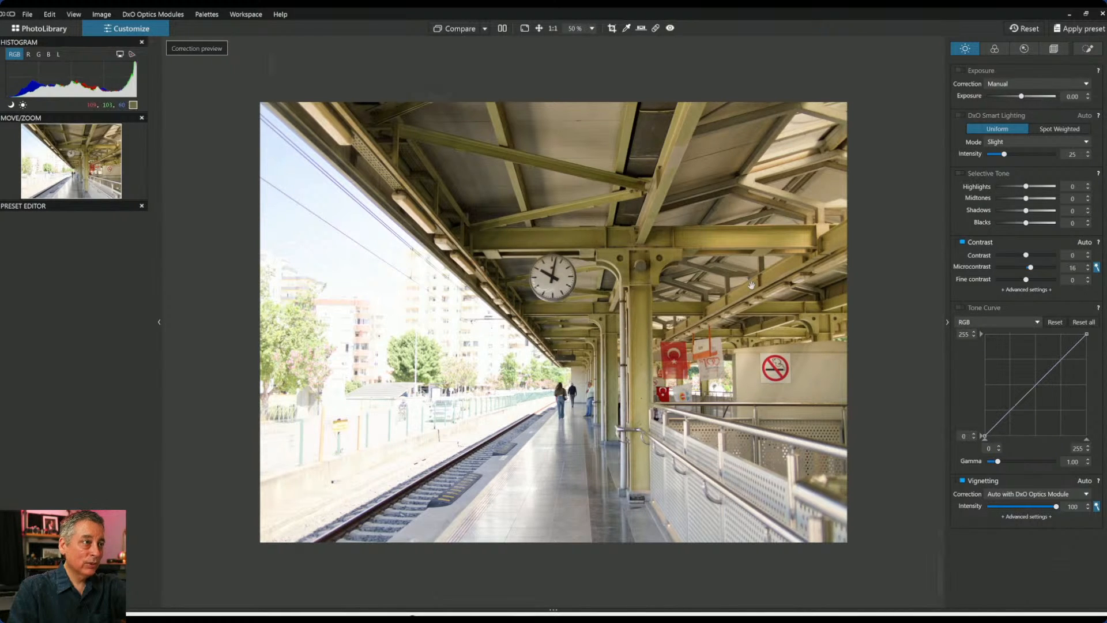
left_click(1051, 51)
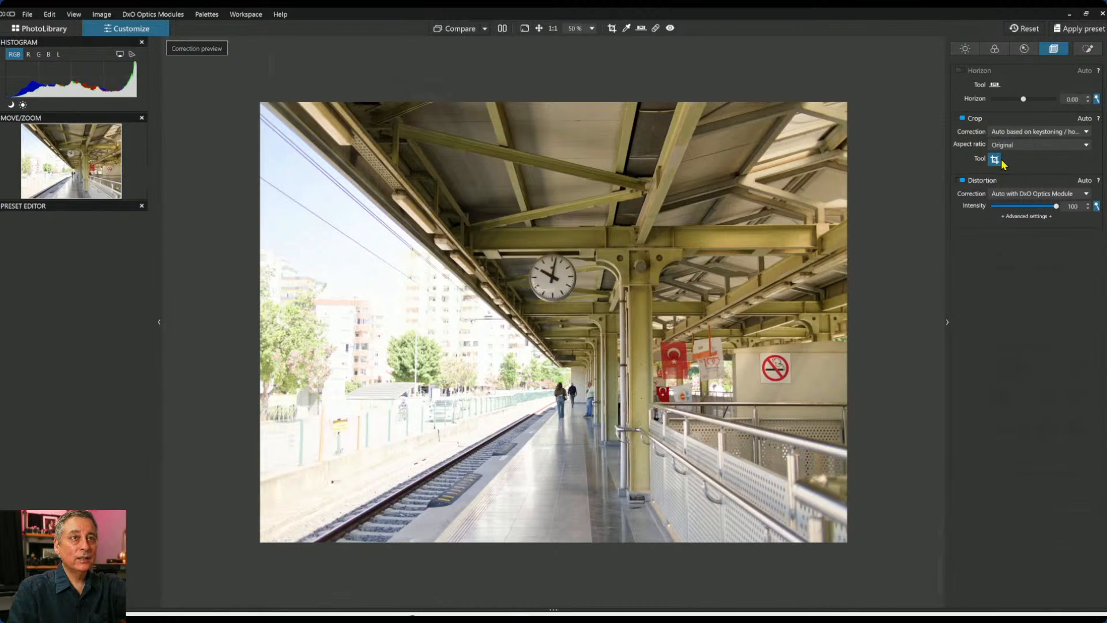
left_click(995, 160)
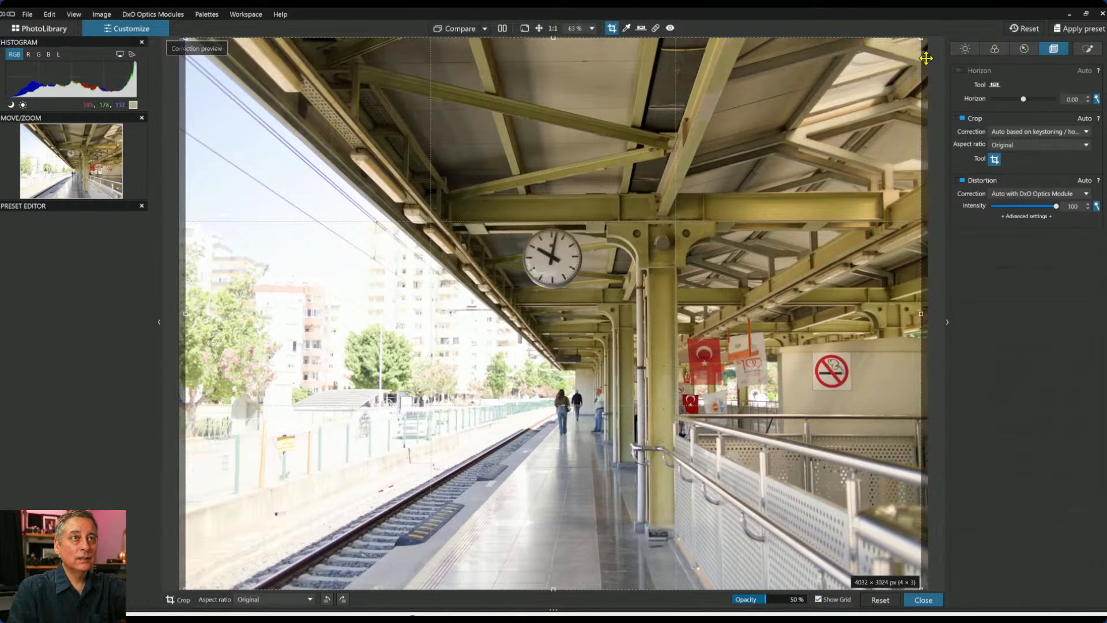
left_click_drag(921, 40, 659, 87)
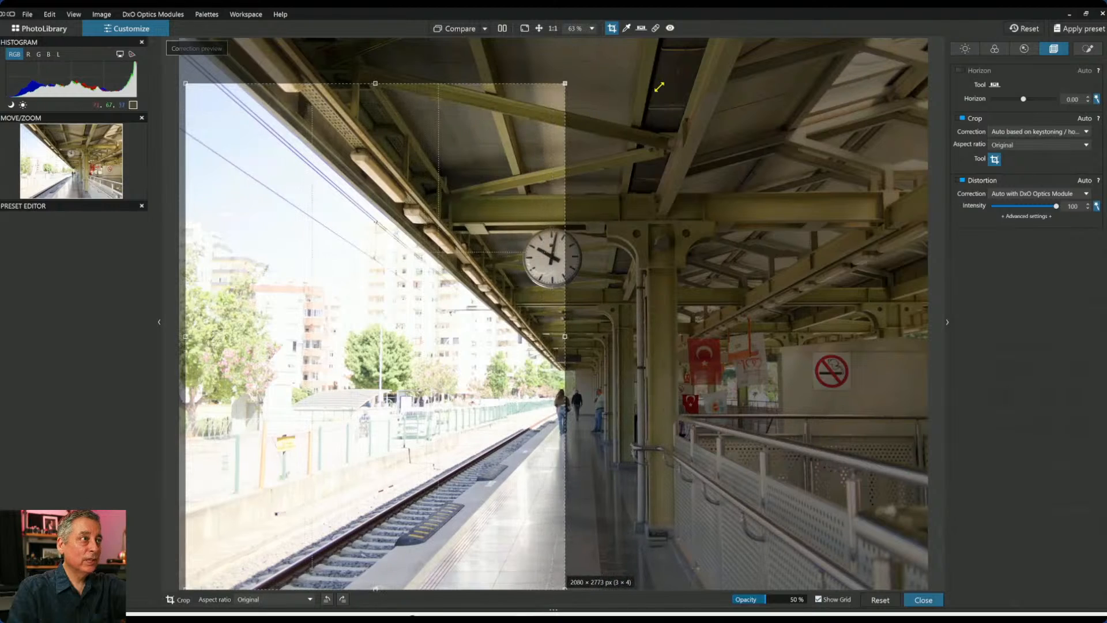
left_click_drag(459, 239, 601, 238)
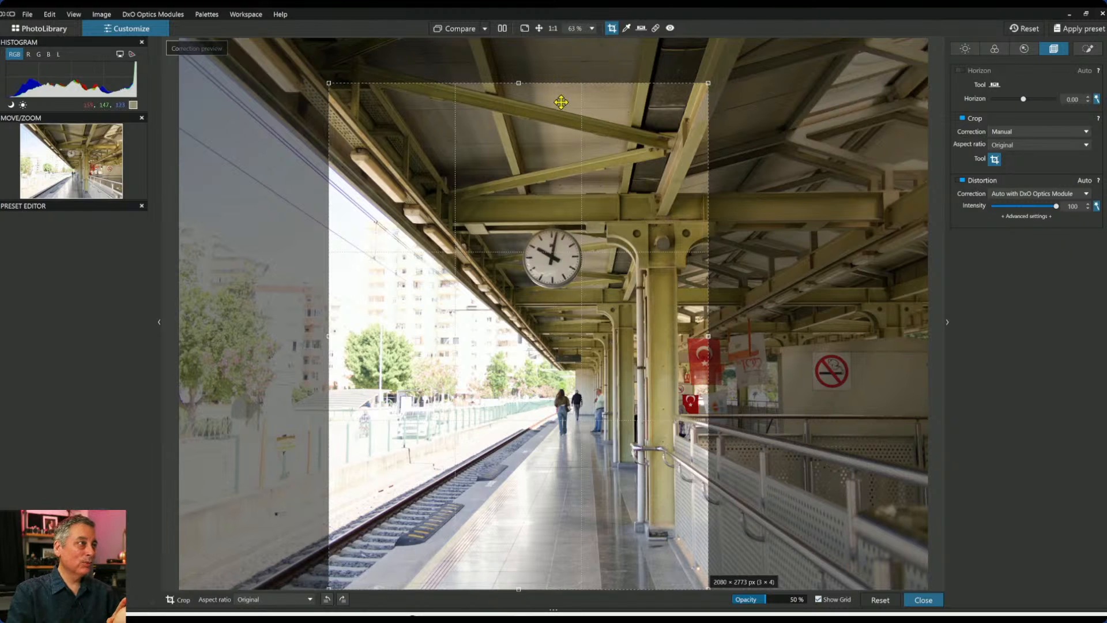
left_click_drag(519, 79, 518, 85)
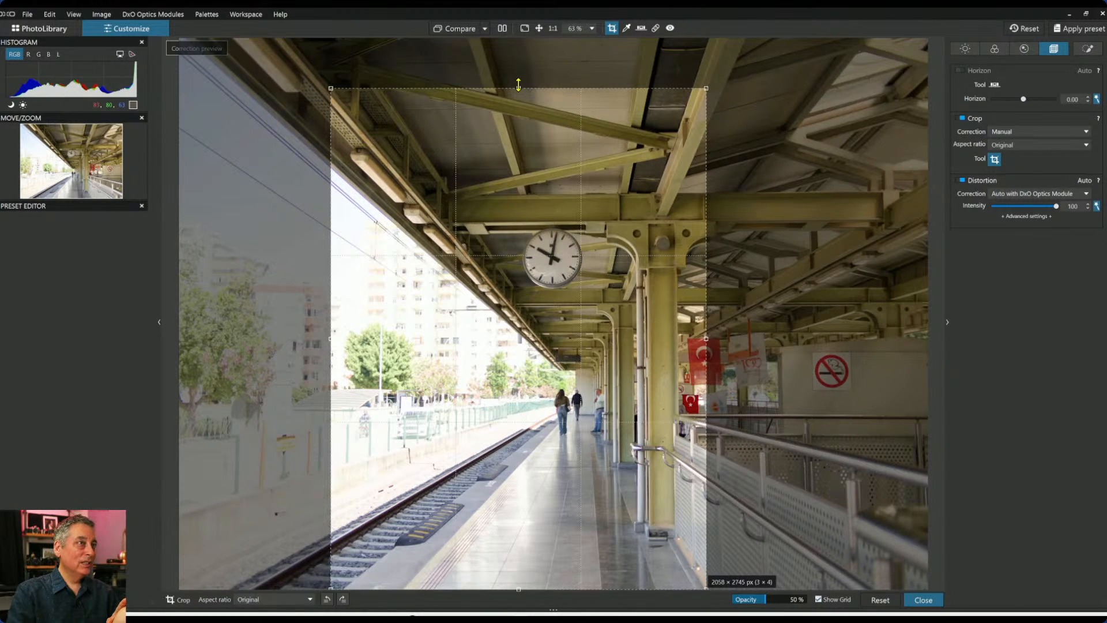
left_click_drag(515, 148, 517, 148)
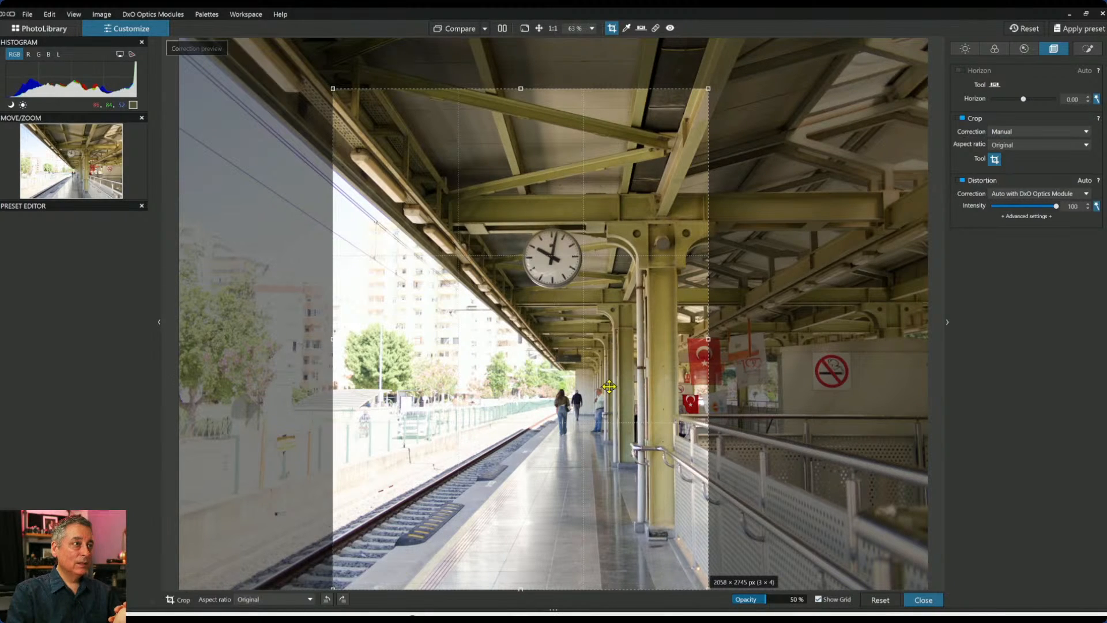
key("Return")
scroll(692, 396, "up", 1)
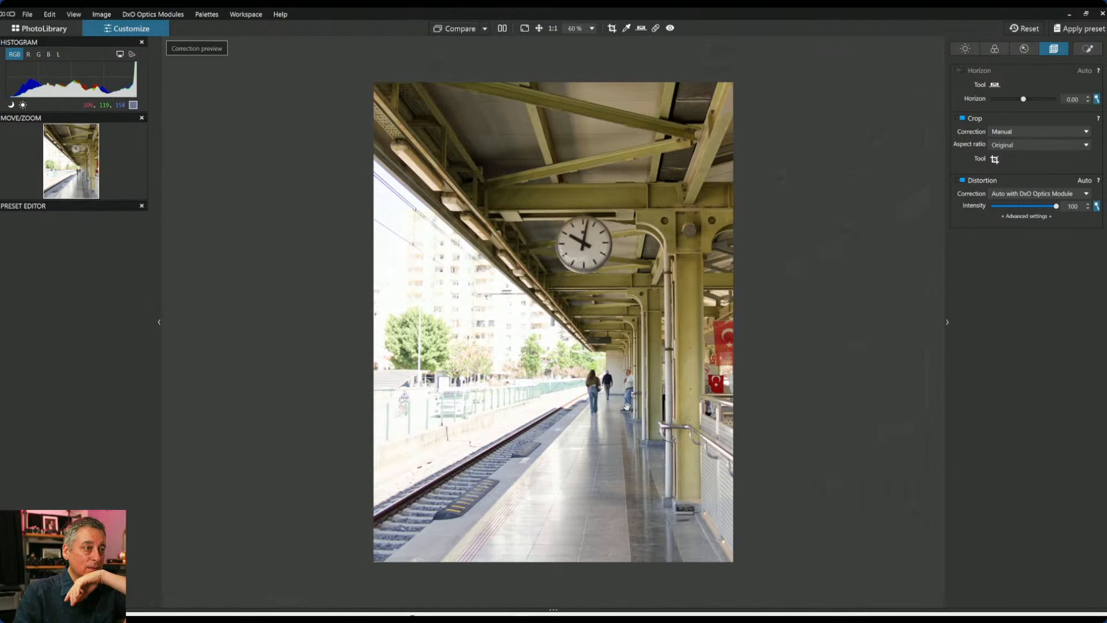
Shift the portrait crop toward the pillar and tighten it to 1974 × 2631 px, trimming the roof area.
left_click(995, 159)
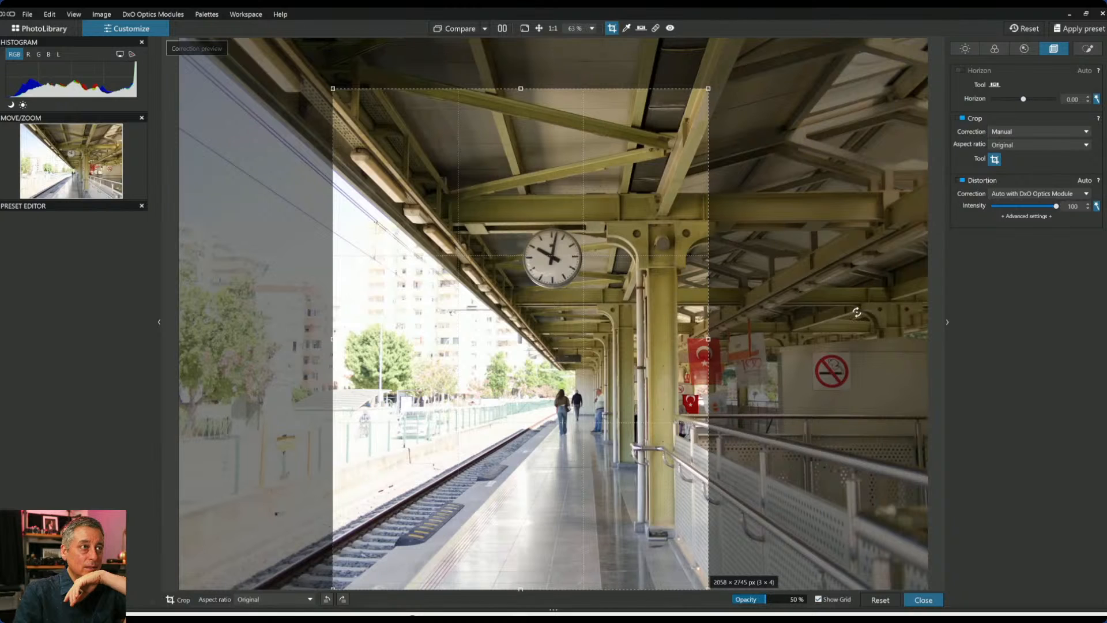
left_click_drag(627, 399, 650, 399)
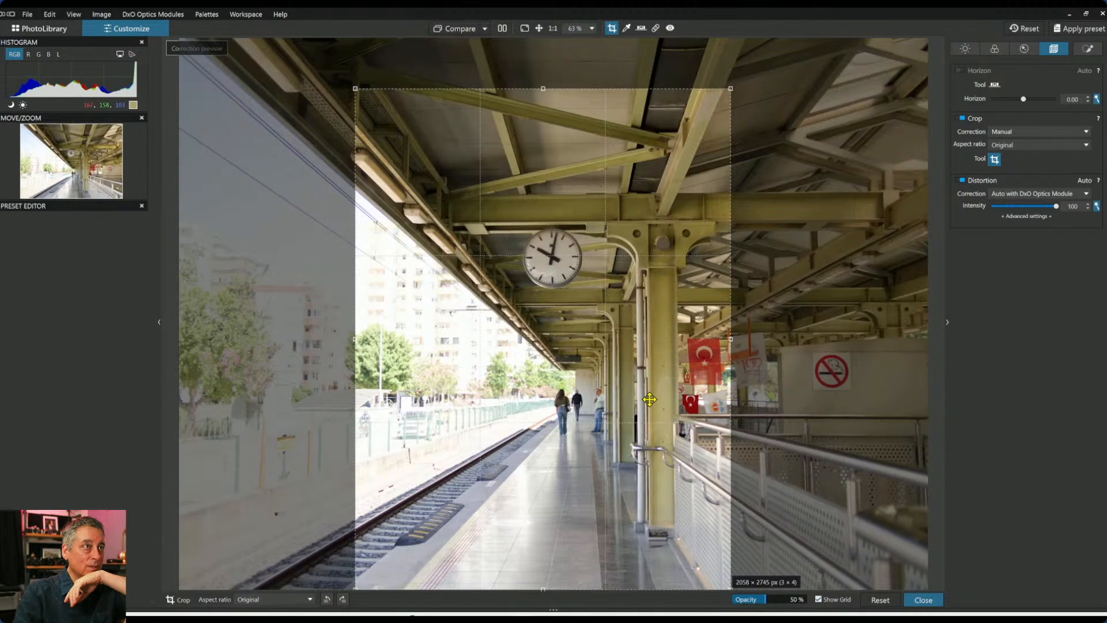
mouse_move(542, 89)
left_mouse_down()
mouse_move(540, 108)
mouse_move(526, 84)
mouse_move(530, 93)
left_mouse_up()
left_click_drag(551, 164, 547, 165)
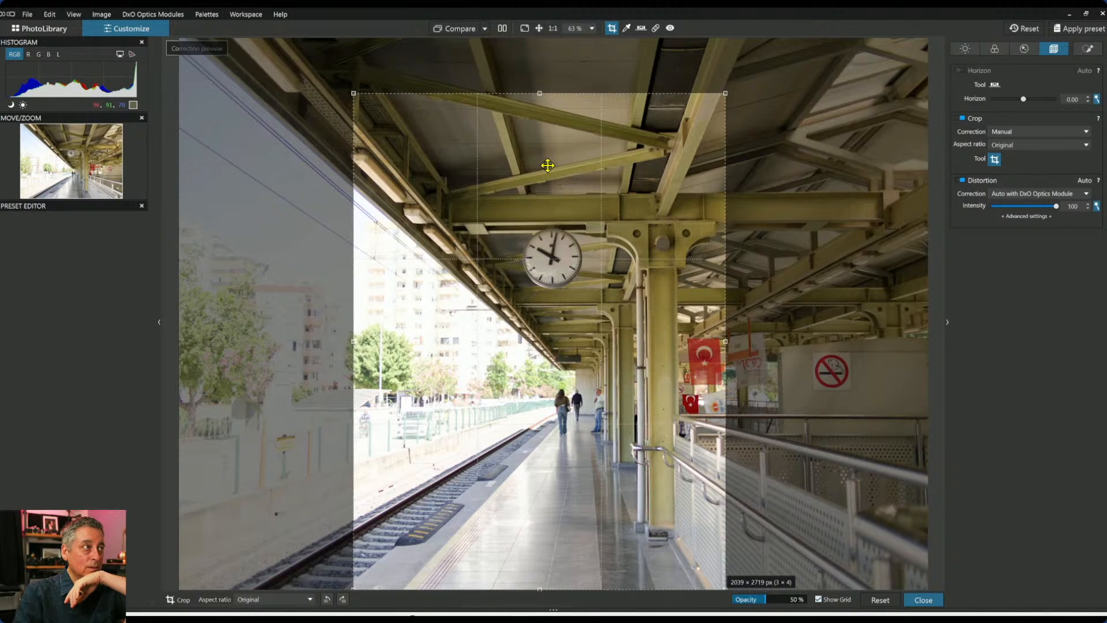
left_click_drag(540, 96, 541, 113)
left_click_drag(535, 177, 529, 179)
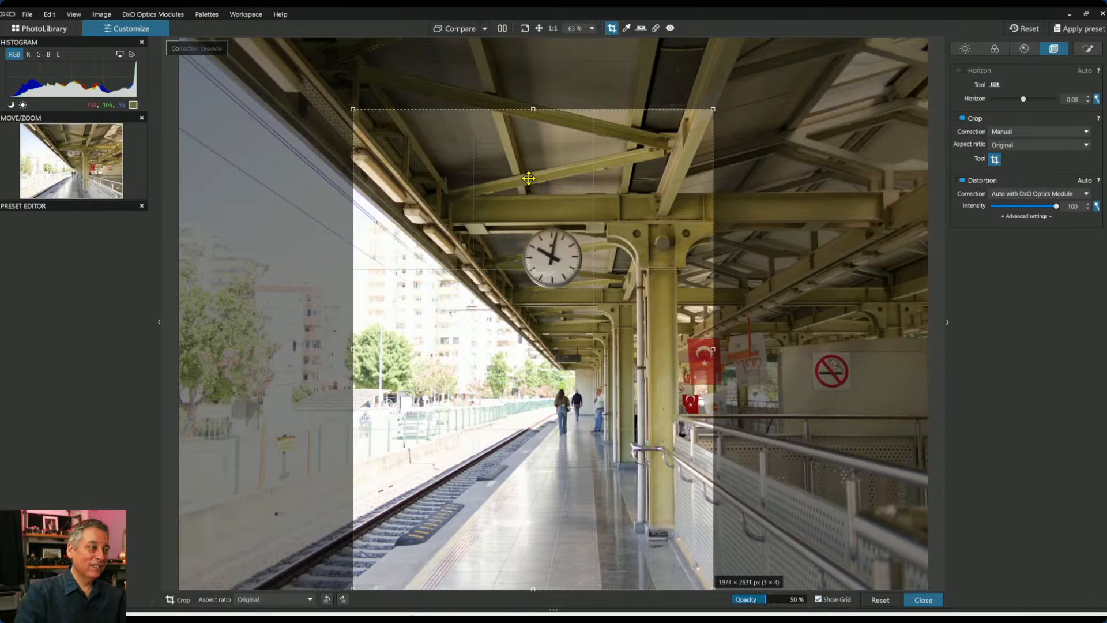
key("Return")
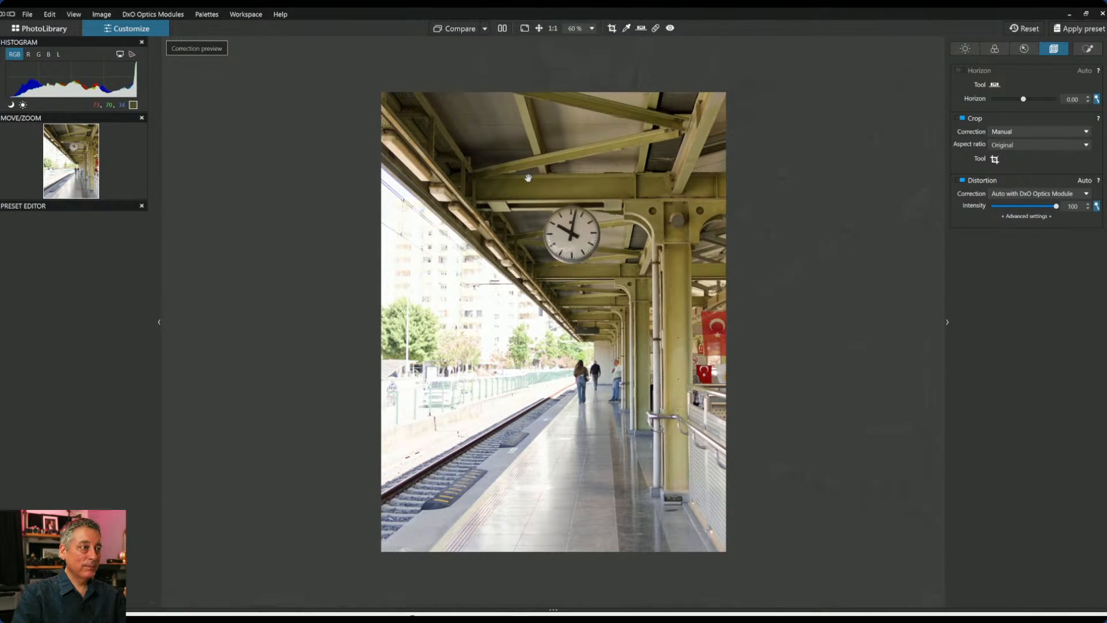
Move the crop slightly further toward the pillar and enlarge it to 2036 × 2714 px to include more roof.
left_click(995, 158)
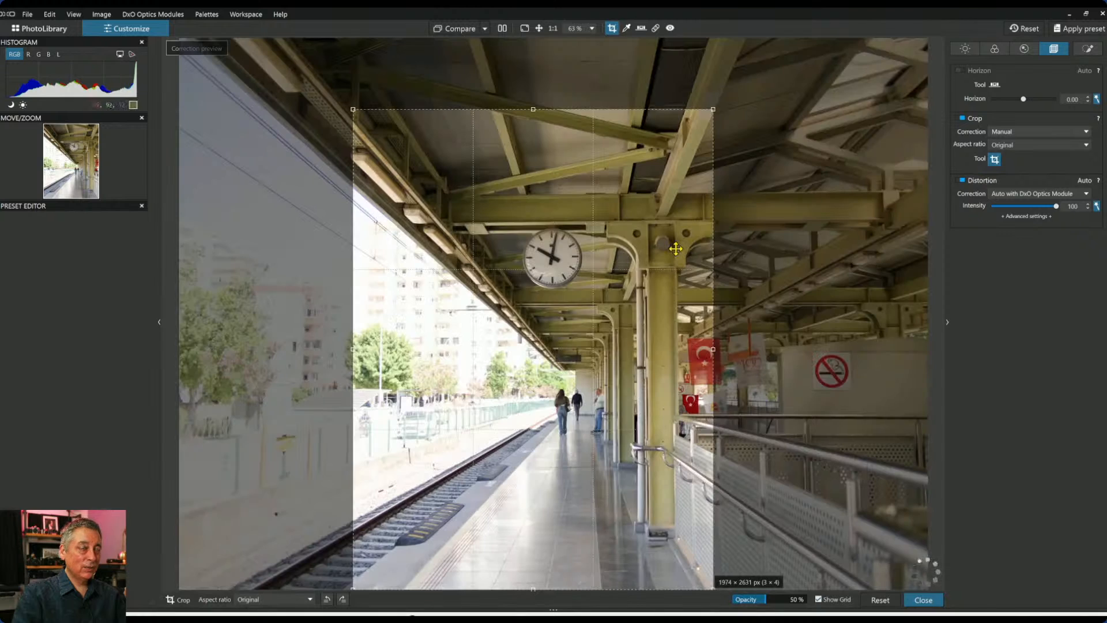
left_click_drag(675, 247, 683, 250)
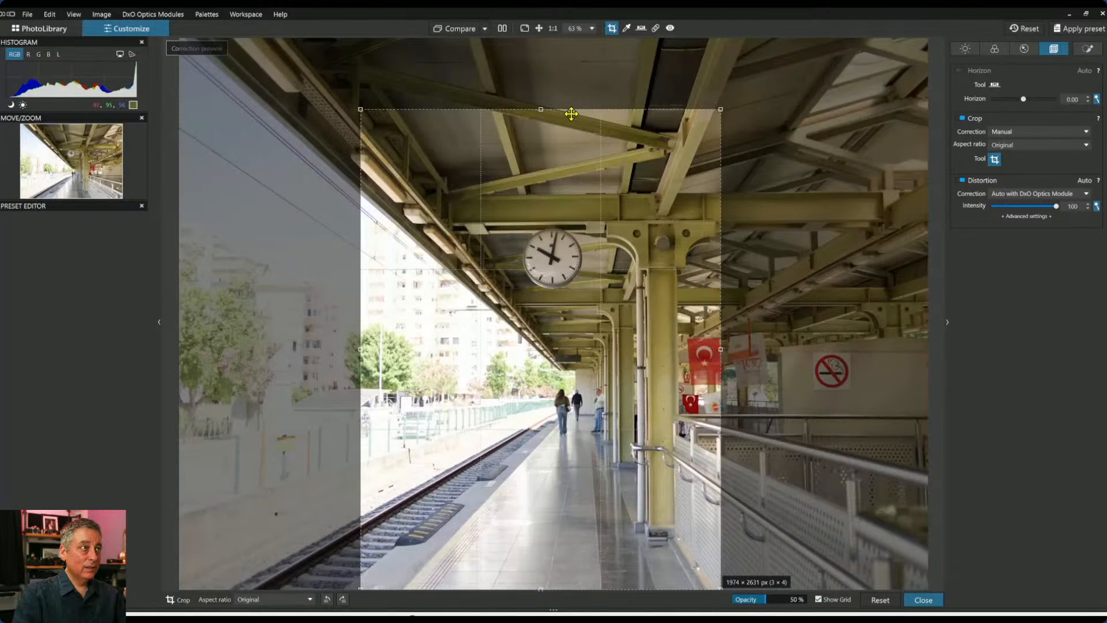
left_click_drag(541, 109, 518, 93)
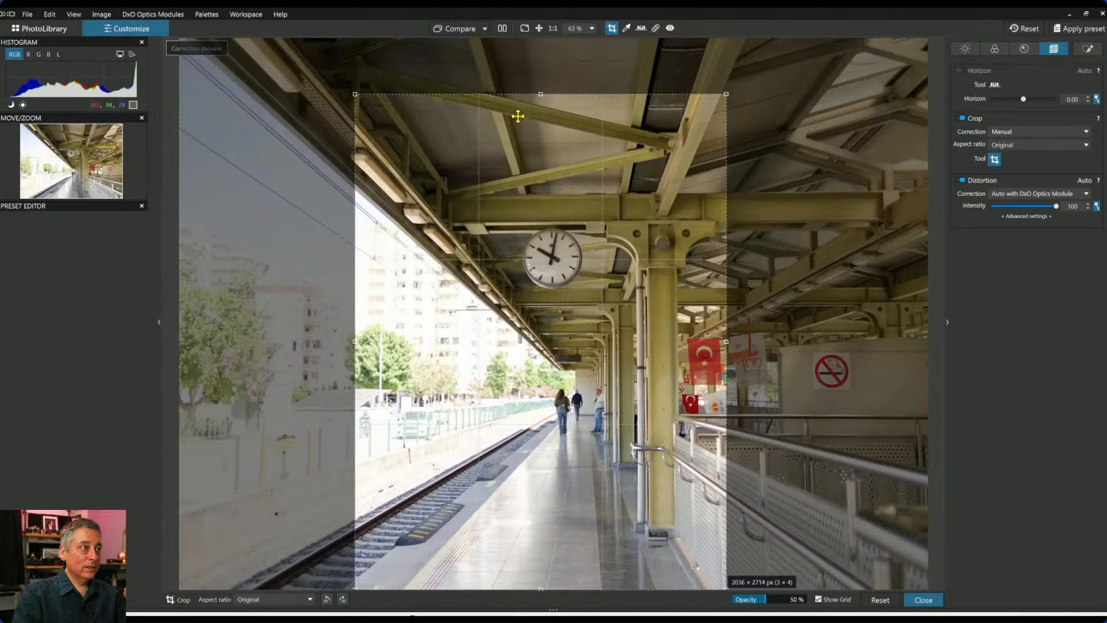
left_click(923, 600)
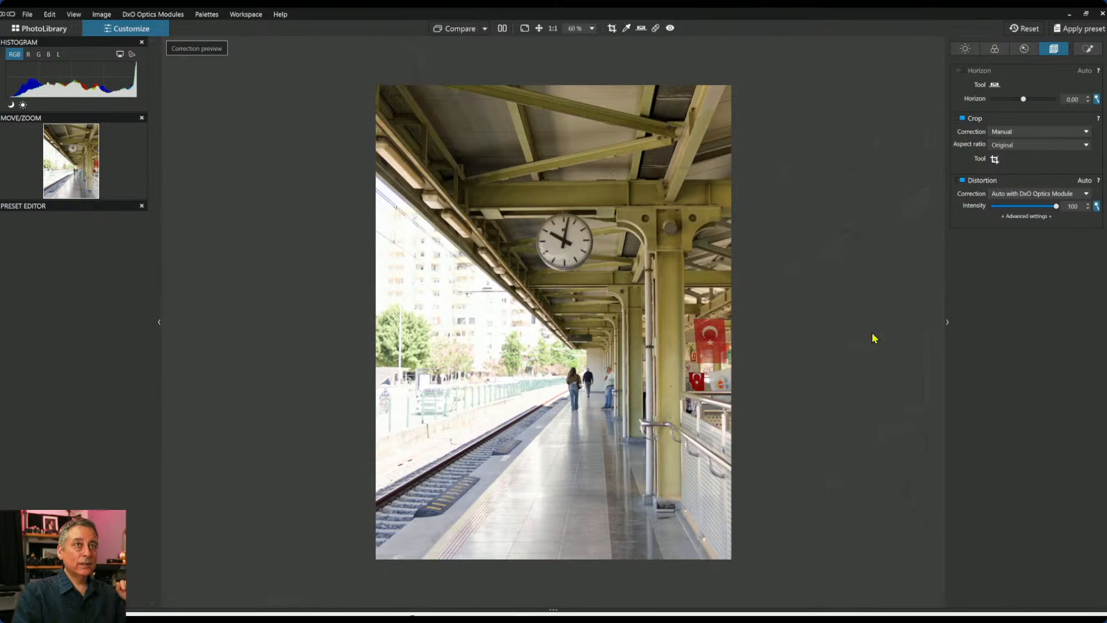
Try lowering the selective tone highlights to -89, and reset them to 0.
left_click(965, 50)
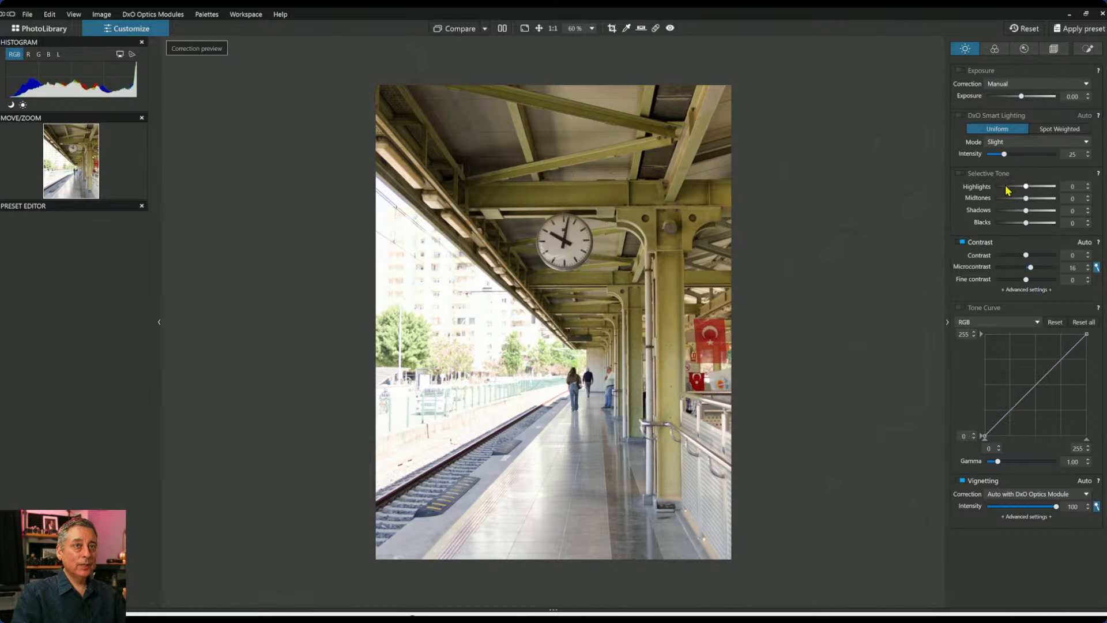
left_click_drag(1008, 190, 1002, 189)
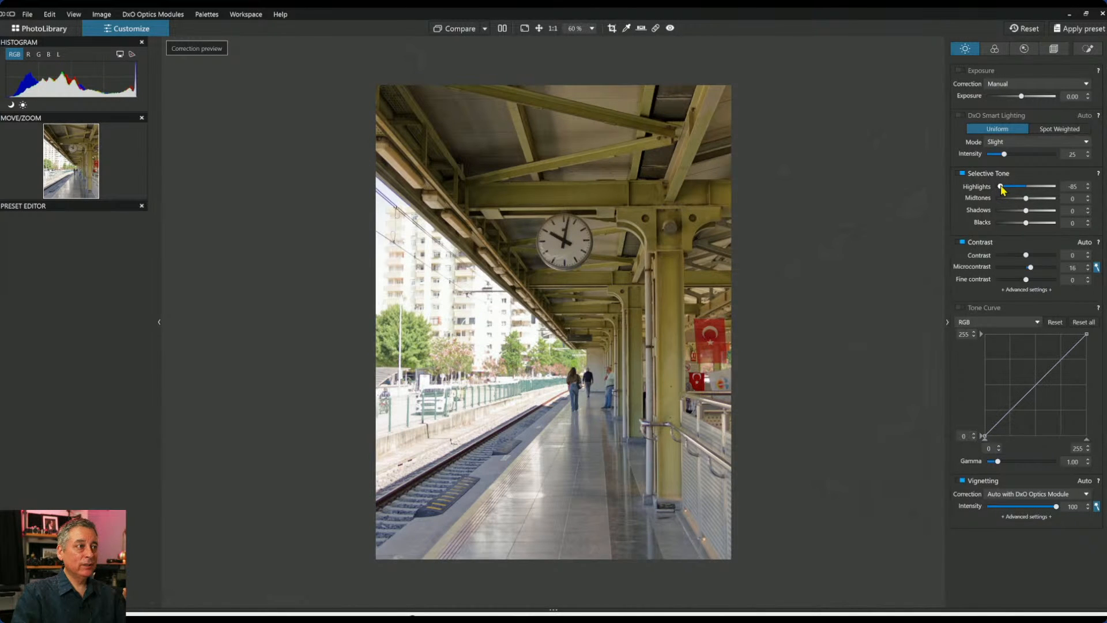
left_click_drag(1002, 188, 999, 188)
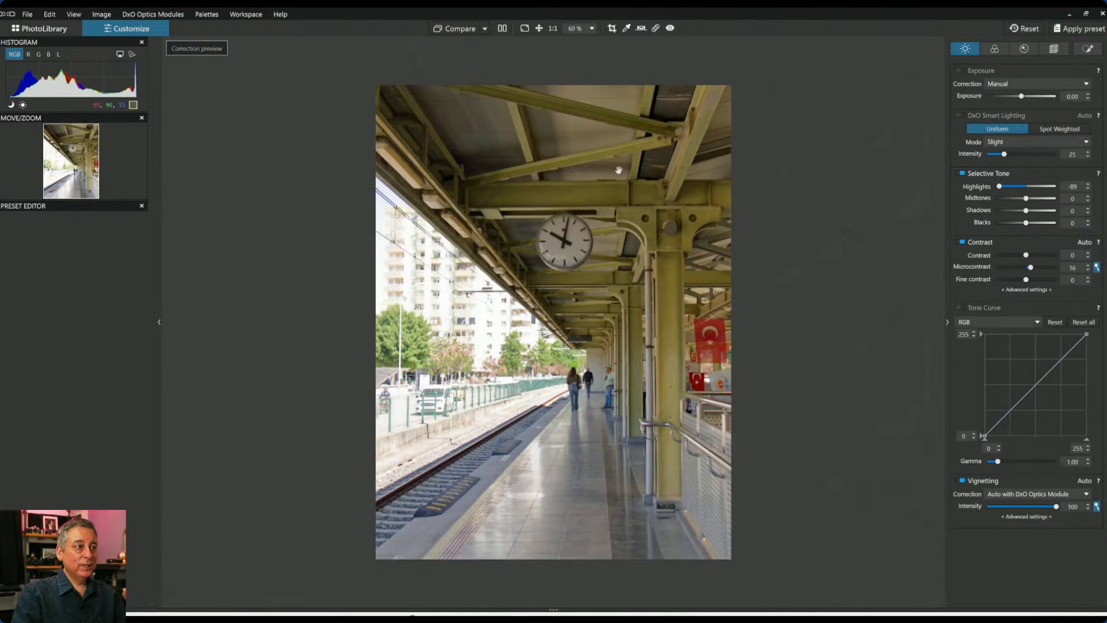
double_click(1000, 187)
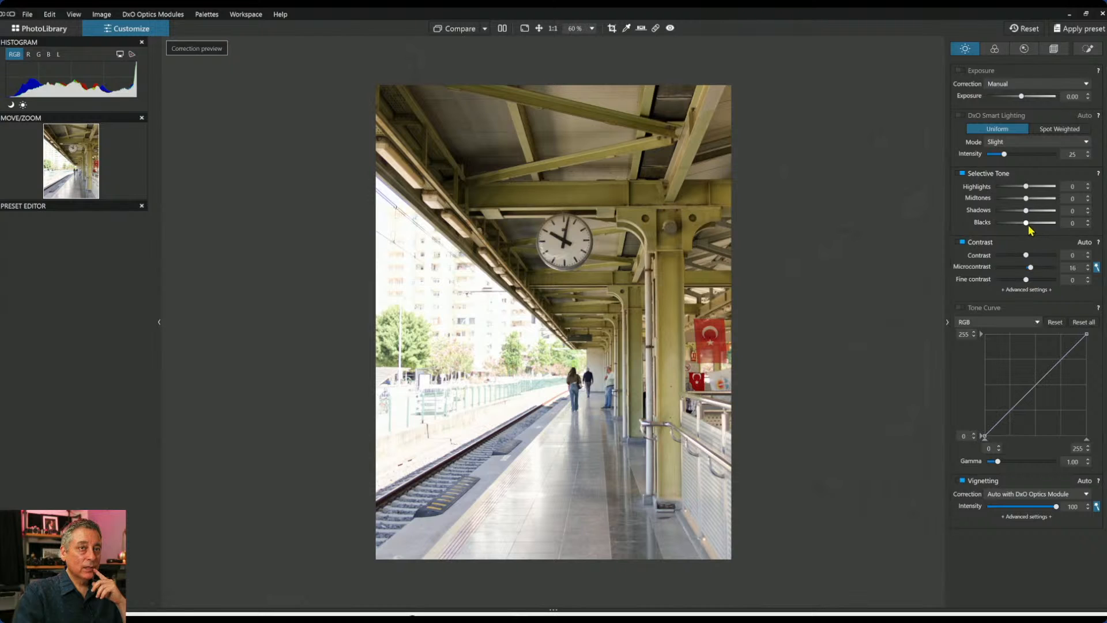
Set the selective tone to blacks -20, shadows 27, midtones 18 and highlights 20.
left_click_drag(1026, 224, 1034, 212)
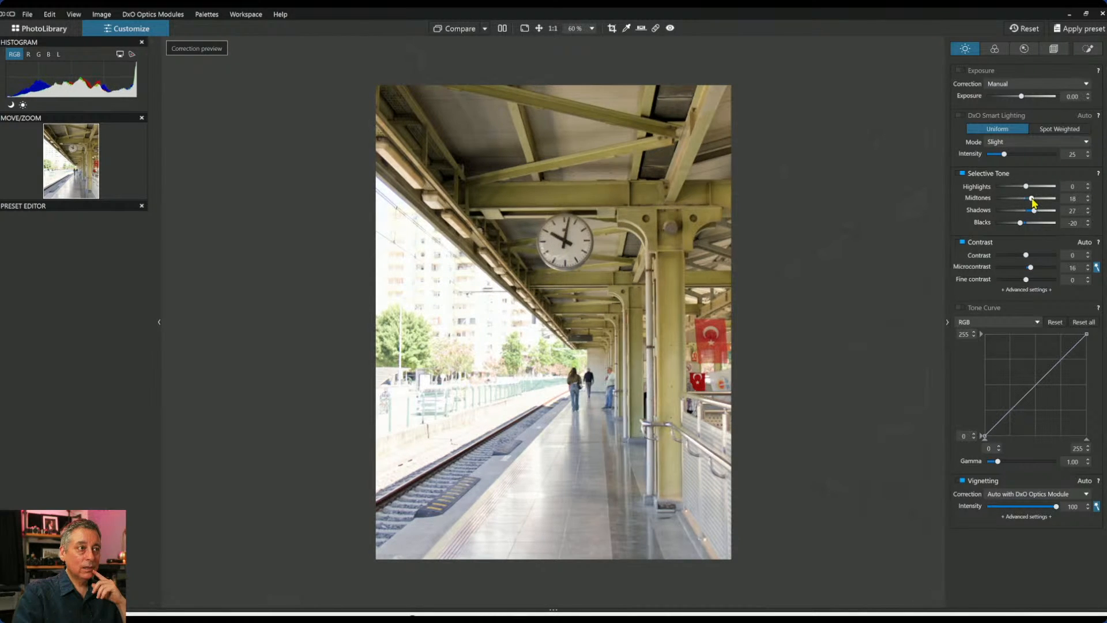
left_click_drag(1027, 199, 1033, 189)
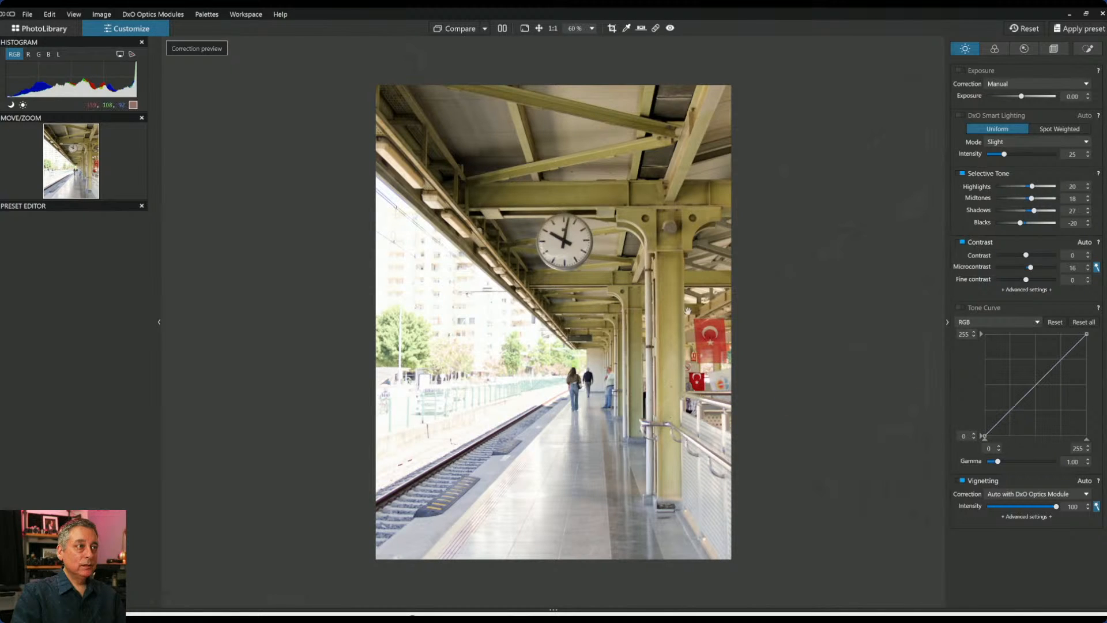
Set the photo's global Microcontrast to 29 and Contrast to 22.
right_click(545, 190)
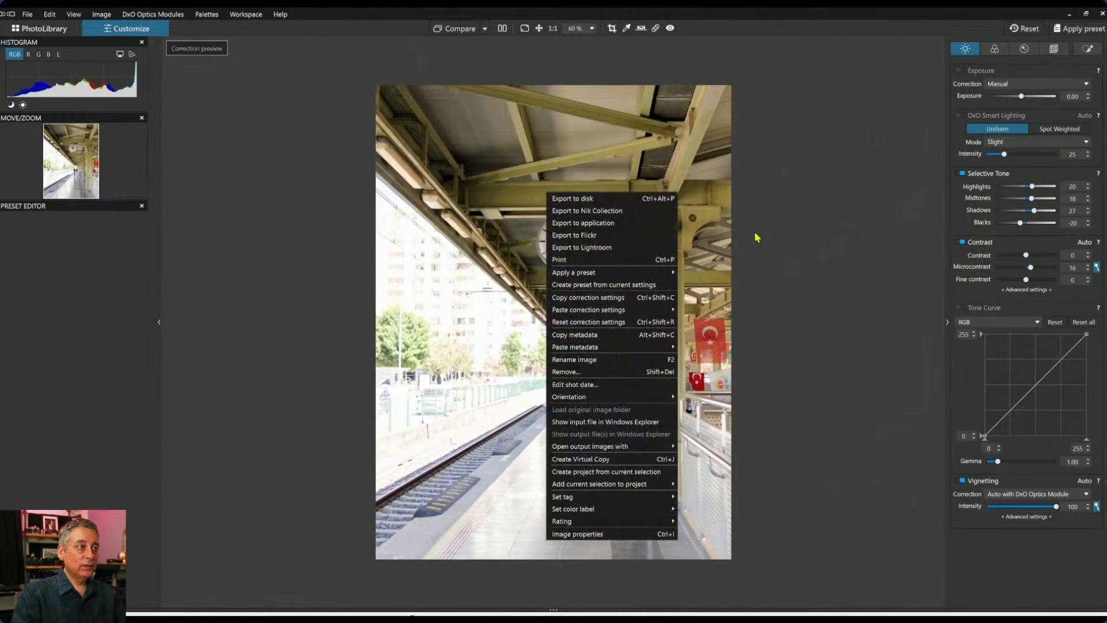
left_click(781, 216)
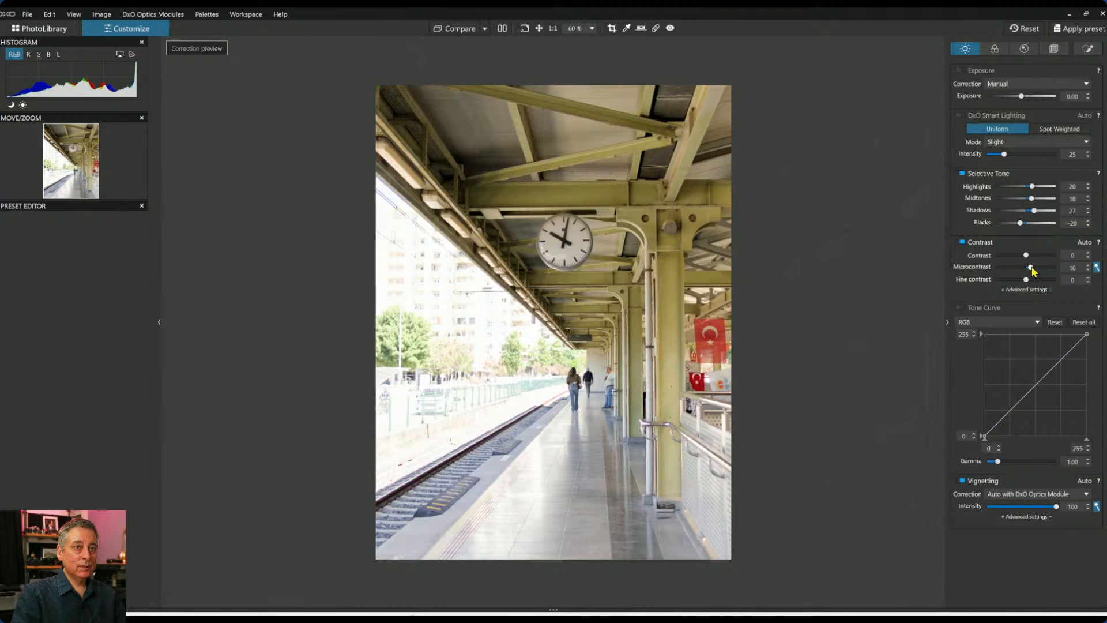
left_click_drag(1032, 266, 1036, 267)
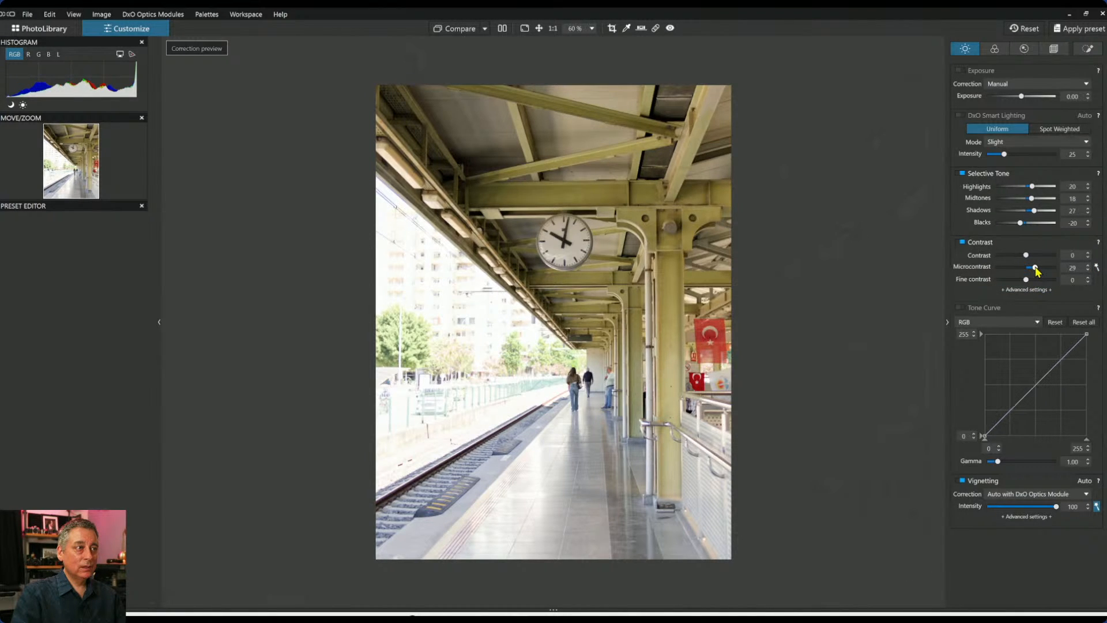
left_click_drag(1026, 260, 1033, 254)
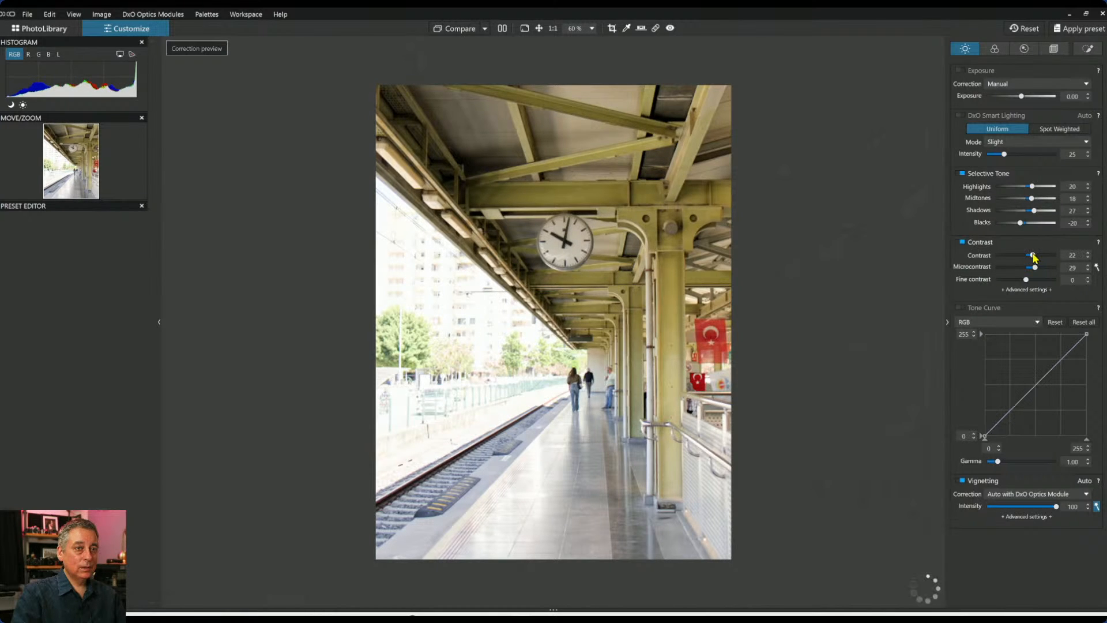
Try a RAW white balance sampled from the clock face and restore the As Shot setting.
left_click(996, 50)
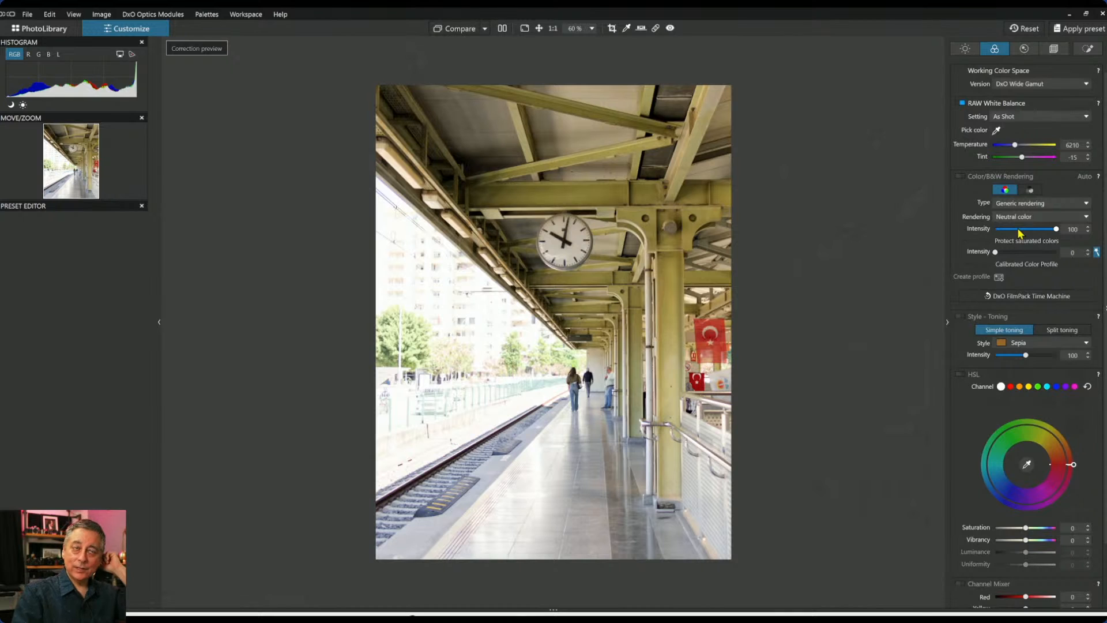
left_click(996, 130)
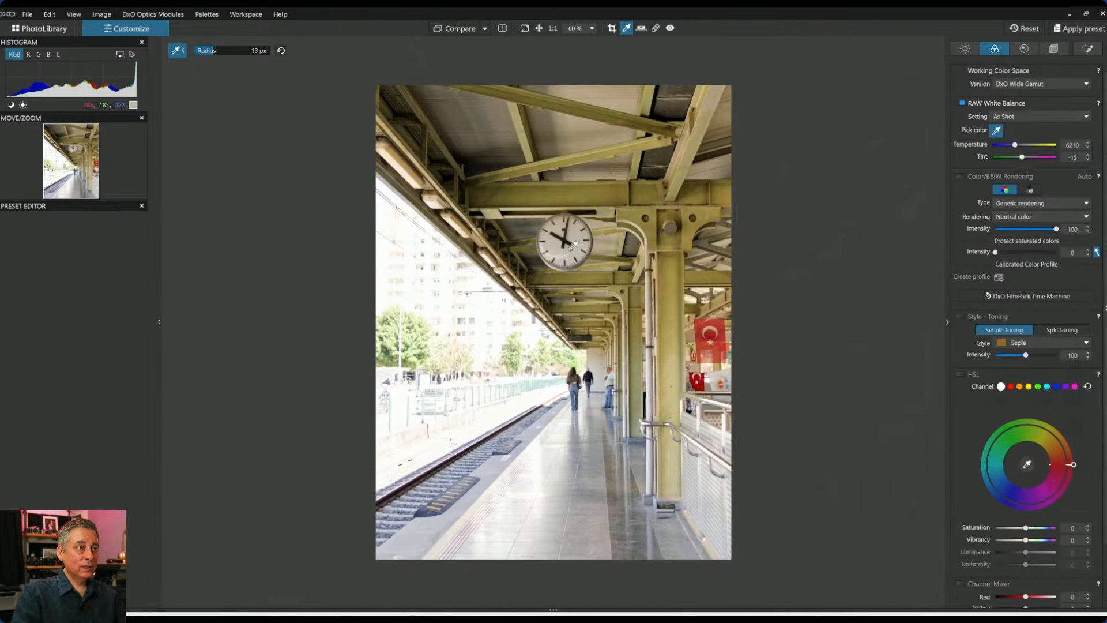
left_click(572, 247)
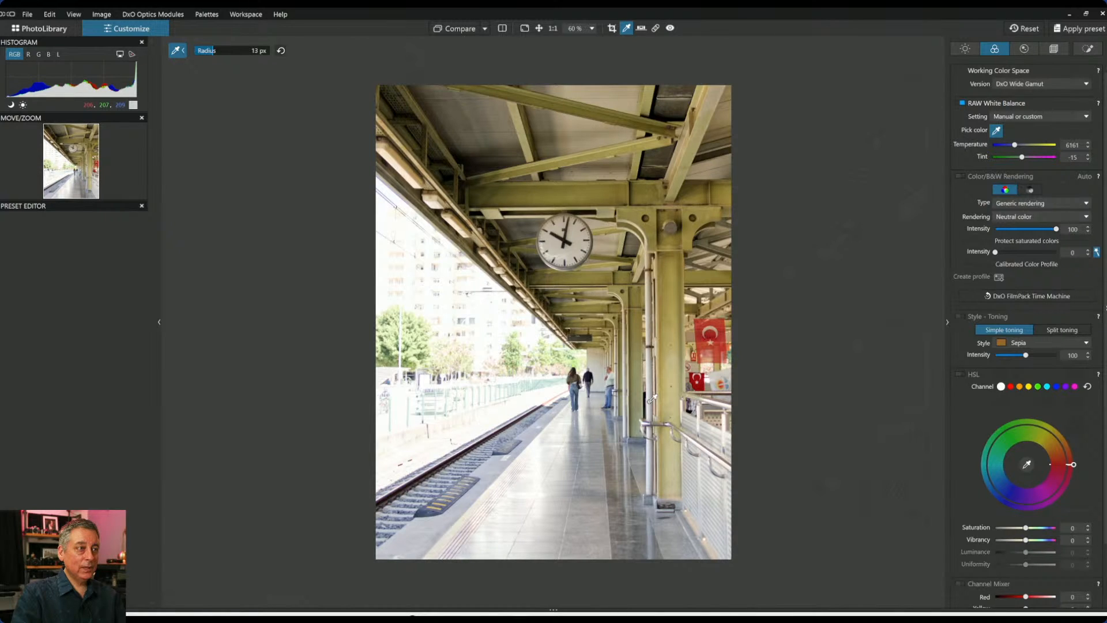
left_click(1009, 117)
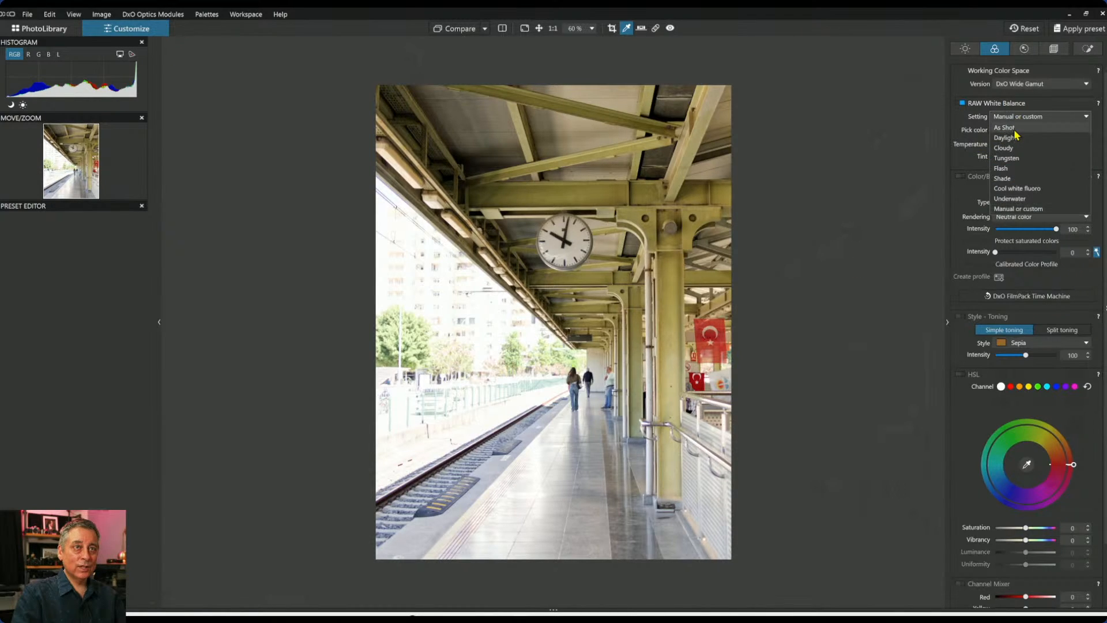
left_click(1015, 131)
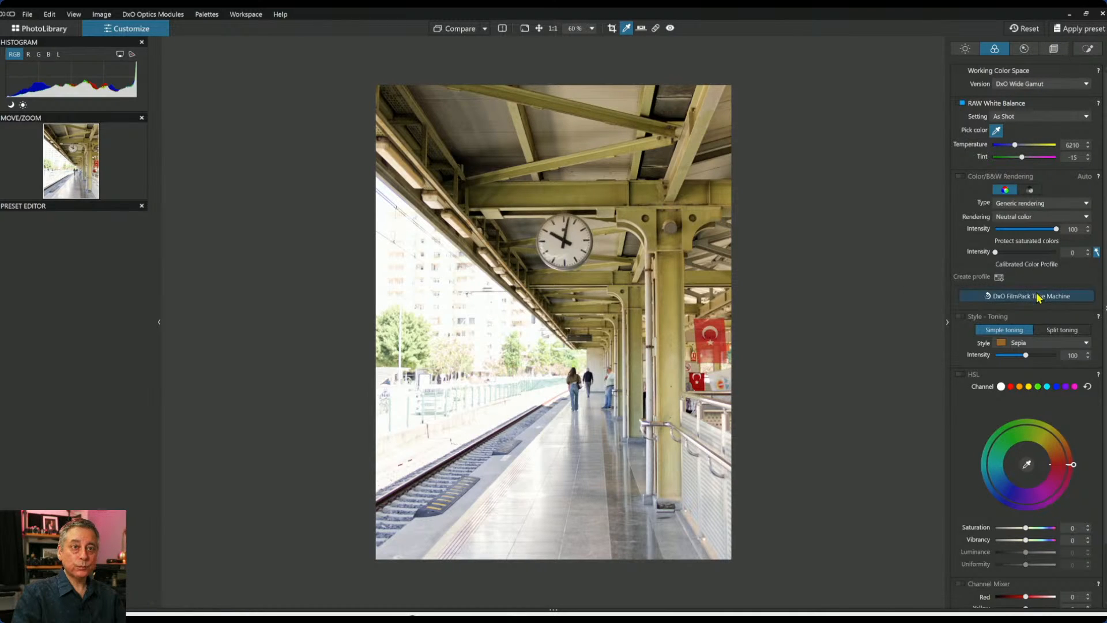
Set the color rendering to DxO camera profile (E-PL3).
left_click(1032, 218)
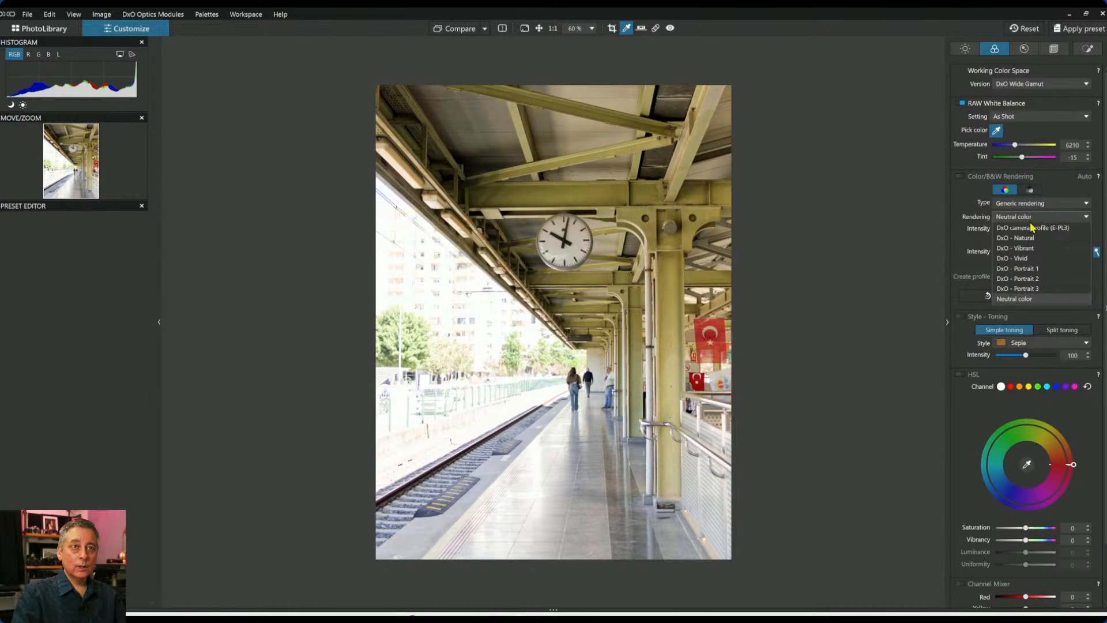
left_click(1032, 228)
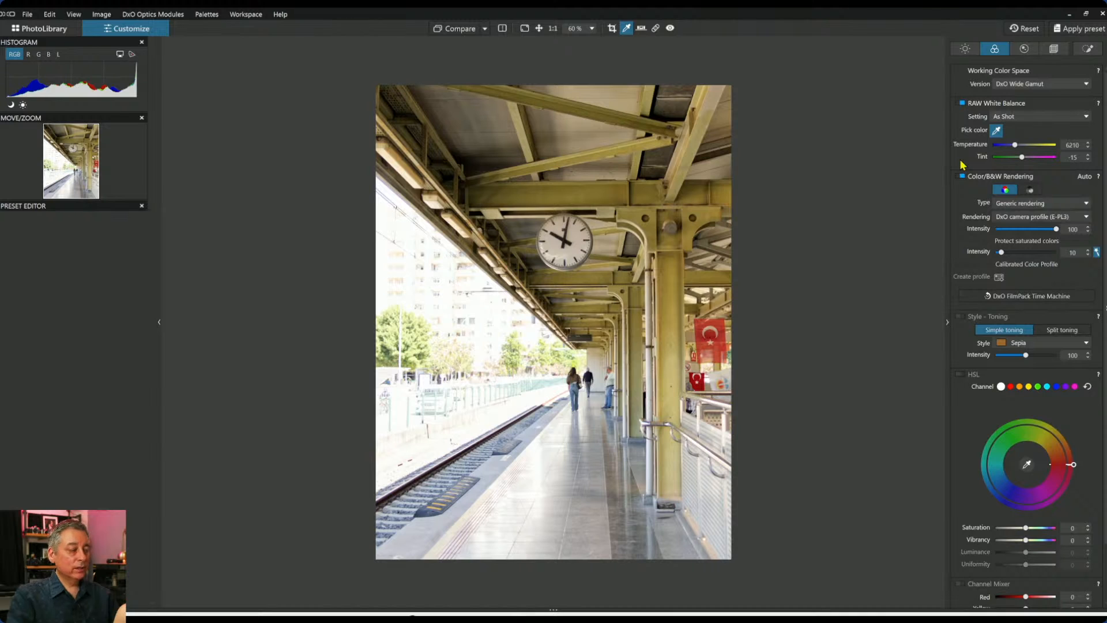
key("Escape")
Mask the bright outdoor area beyond the platform with five control points, enlarging the ones on the fence and the distant trees.
left_click(1055, 49)
left_click(1084, 51)
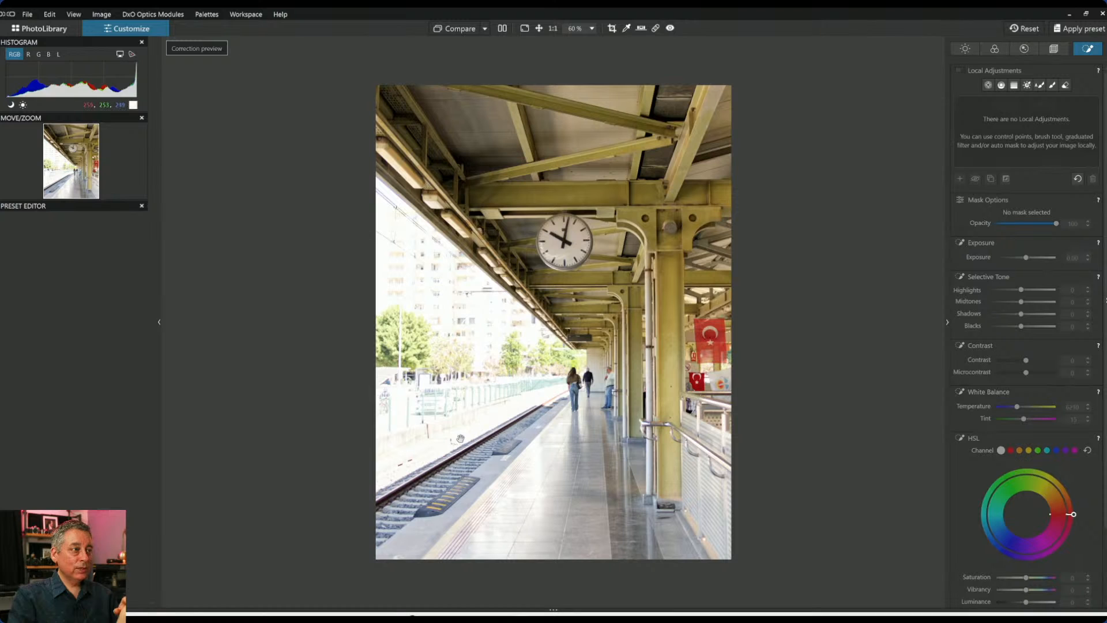
left_click(988, 85)
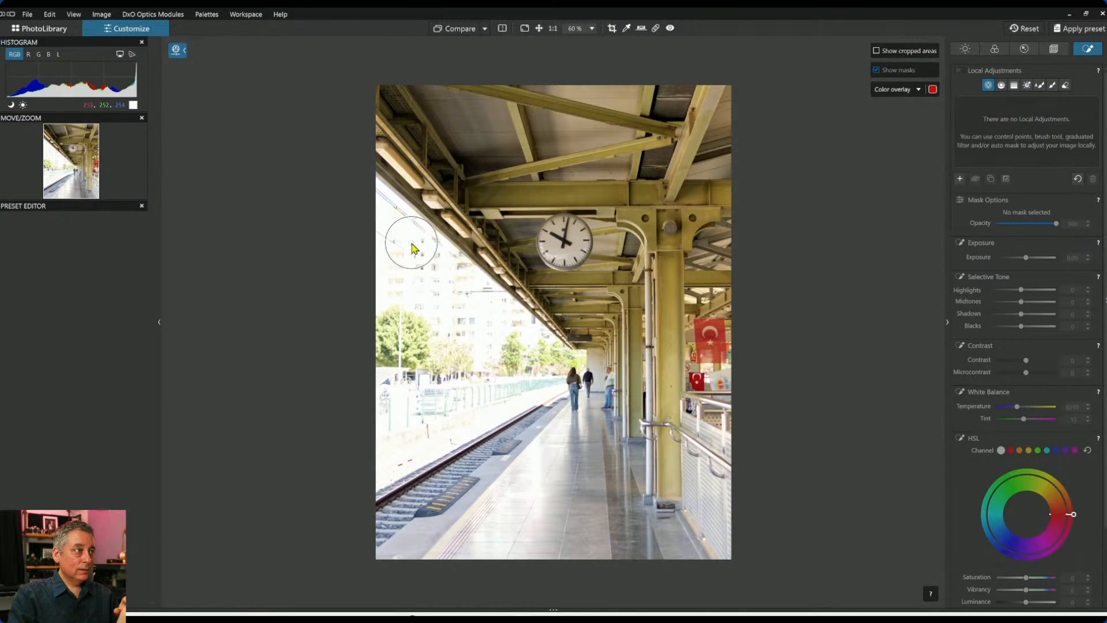
left_click(411, 242)
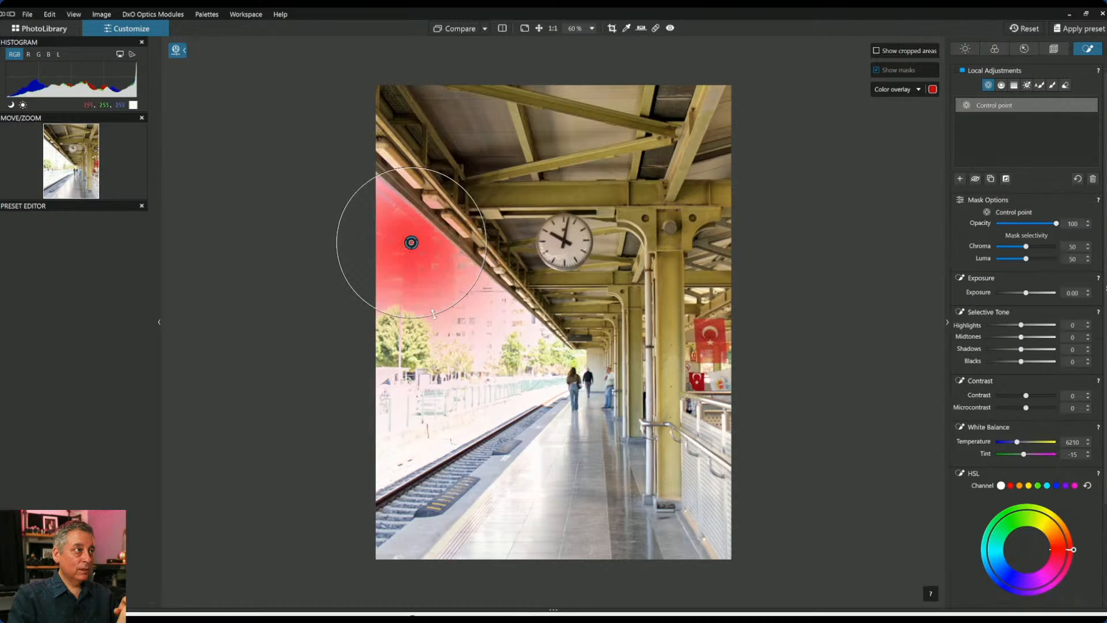
left_click(452, 320)
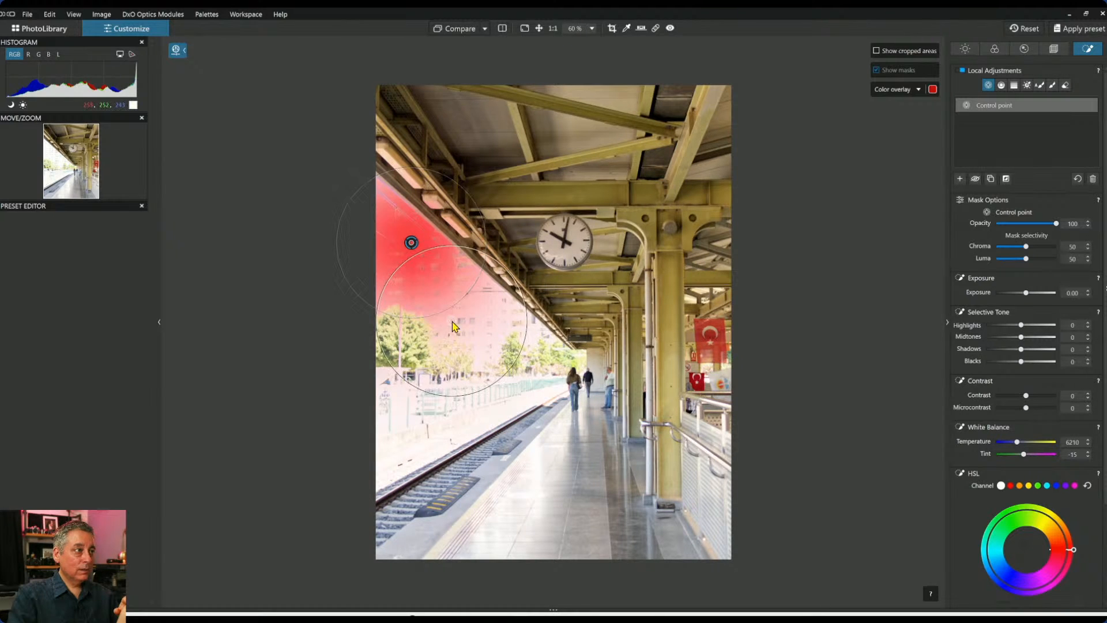
left_click(397, 400)
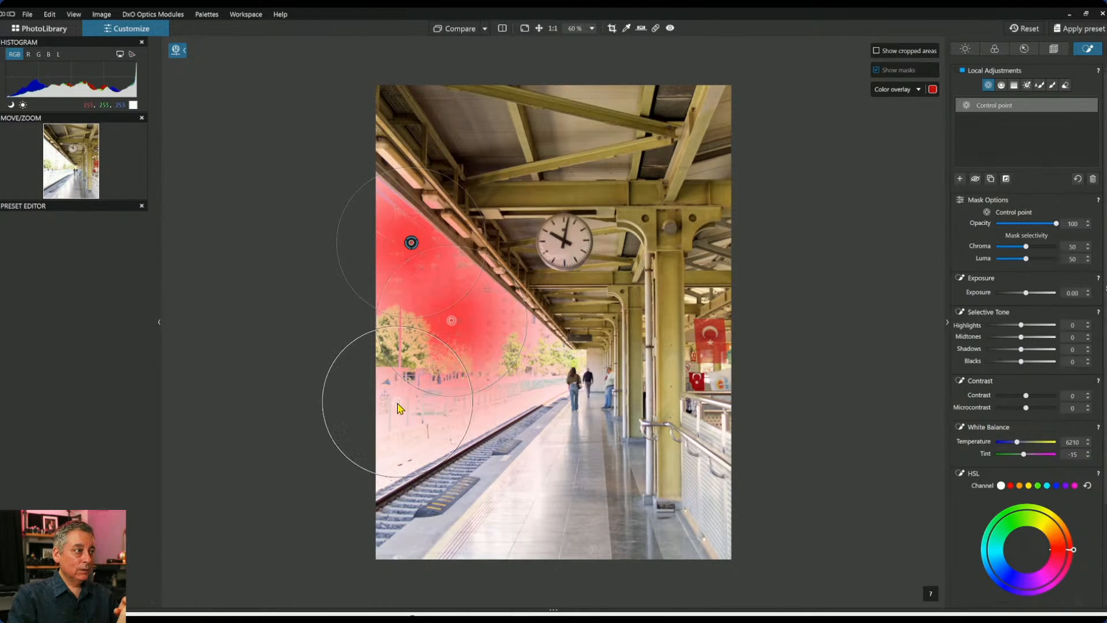
left_click(508, 354)
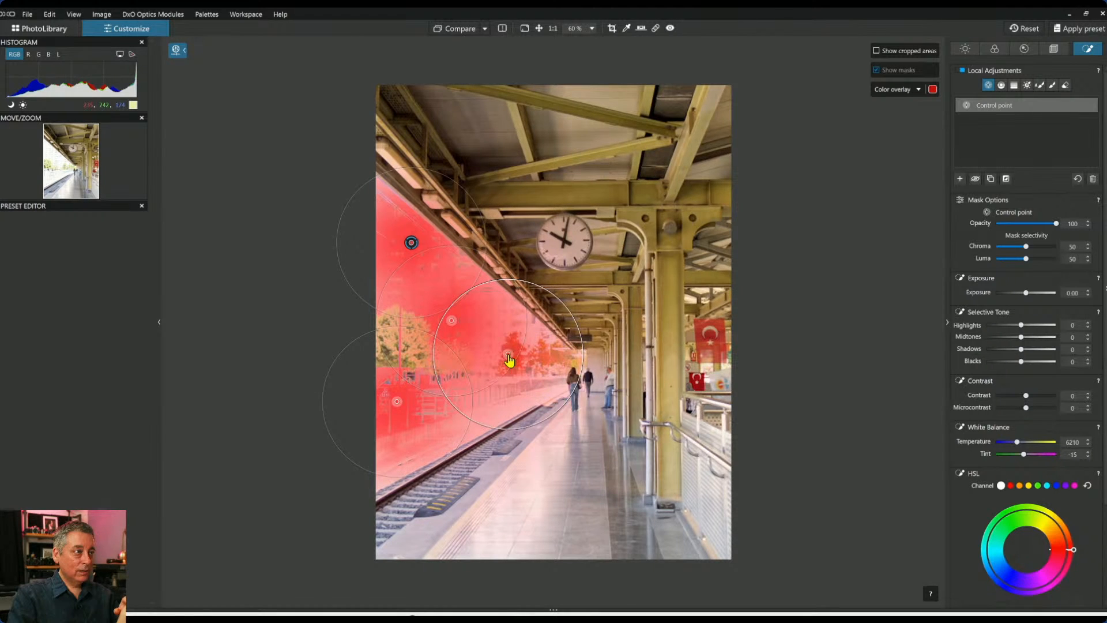
left_click(406, 340)
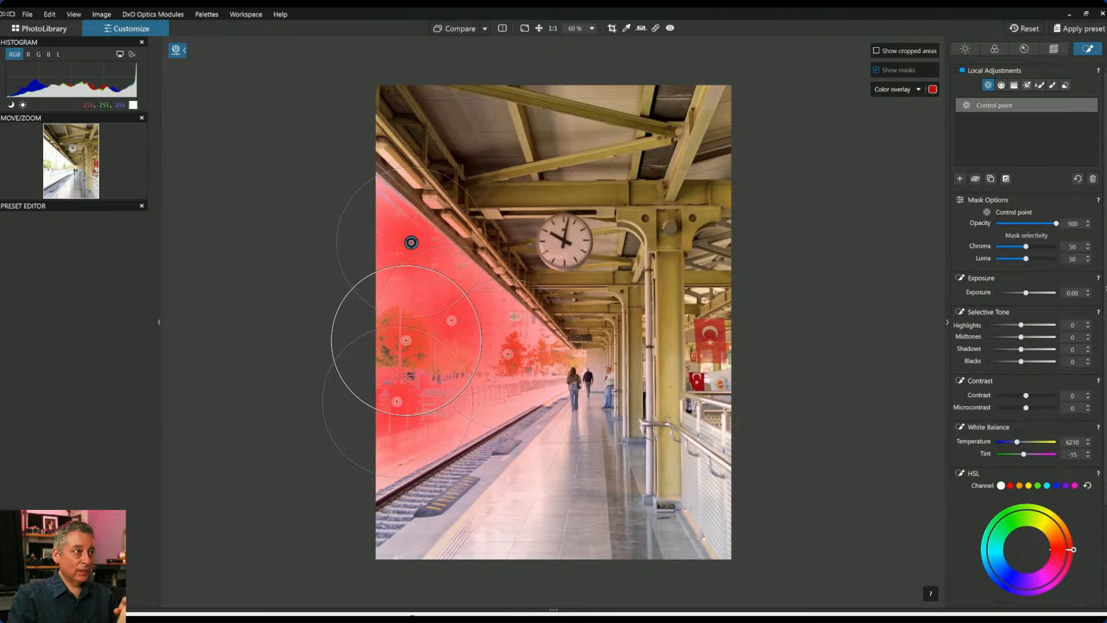
left_click_drag(428, 469, 431, 495)
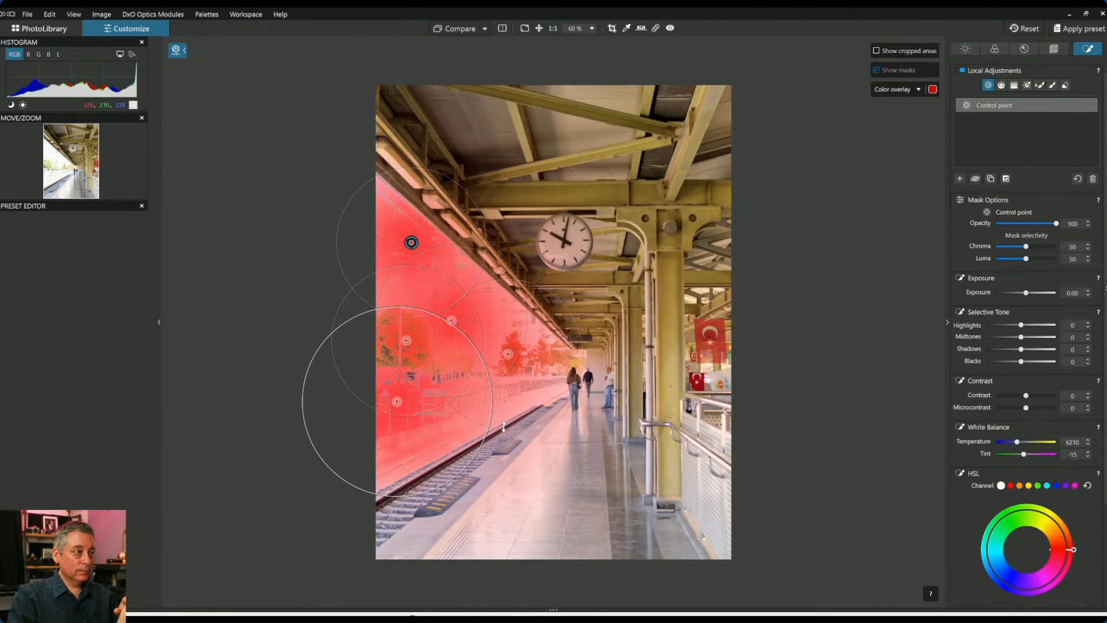
left_click_drag(503, 427, 504, 436)
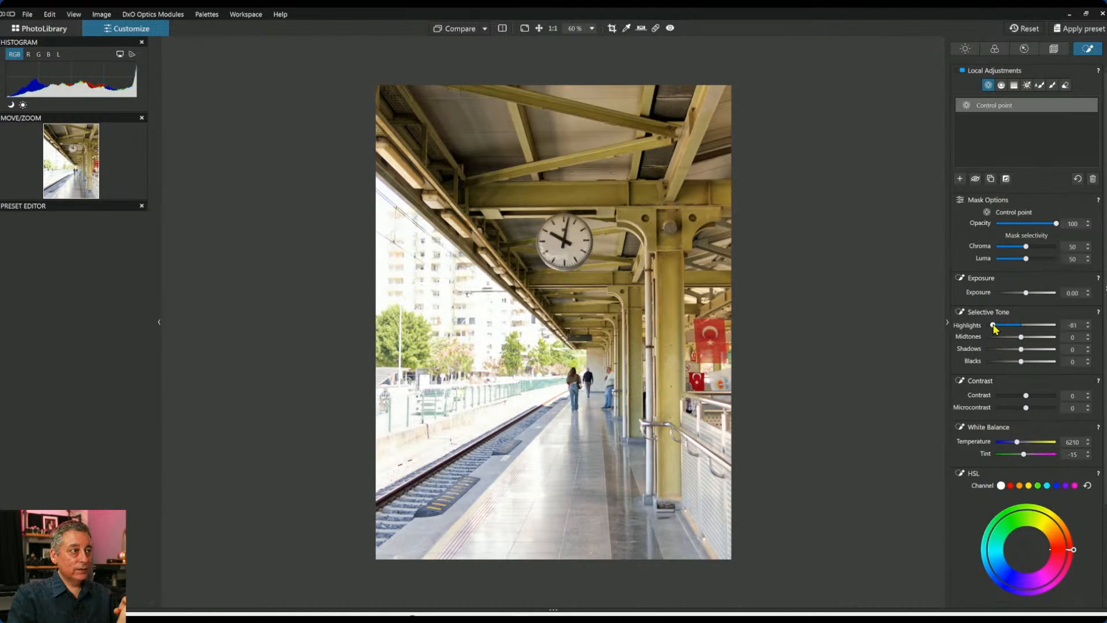
Set the outdoor mask's Exposure to -1.59, Highlights to -83, Midtones to -21 and Microcontrast to 16.
mouse_move(996, 329)
left_mouse_down()
mouse_move(986, 327)
mouse_move(1010, 342)
left_mouse_up()
left_click_drag(1025, 293, 1015, 294)
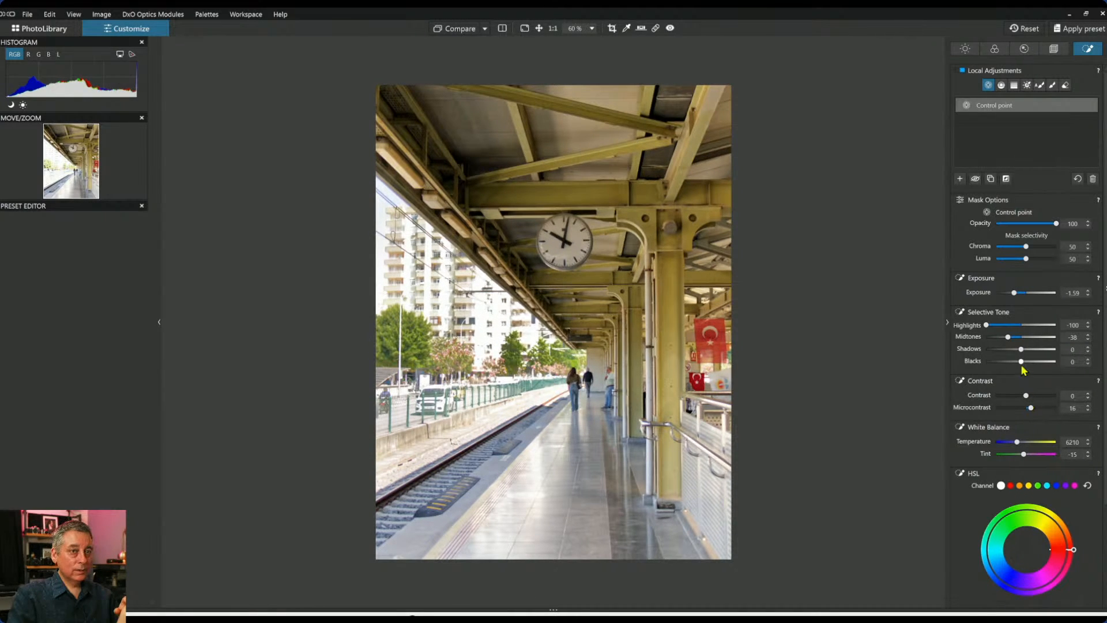
left_click_drag(988, 326, 1018, 345)
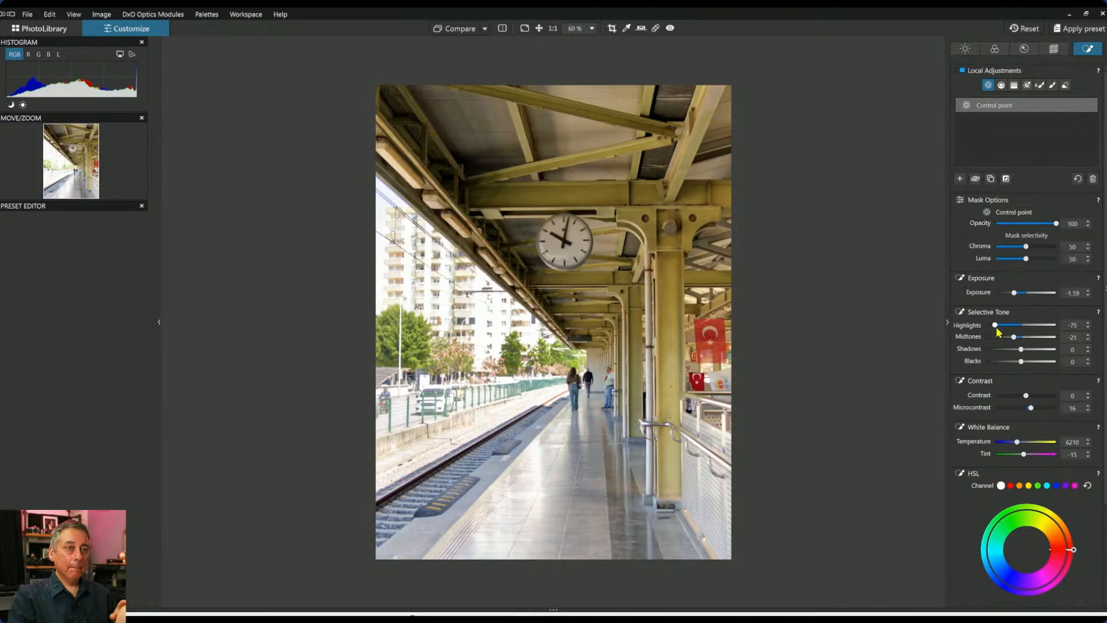
left_click_drag(995, 325, 992, 325)
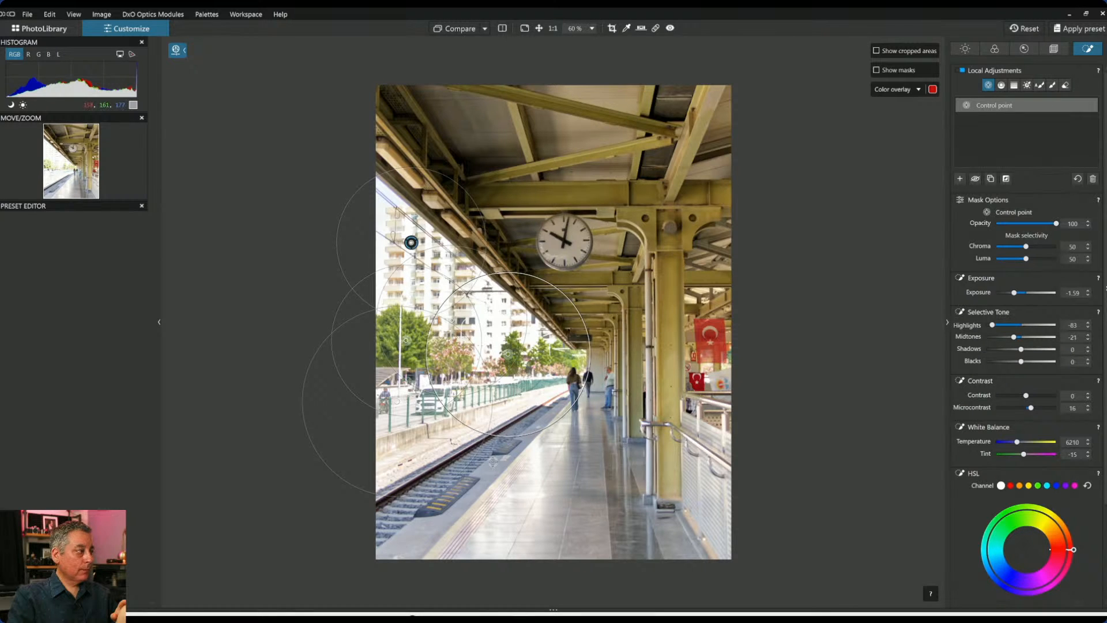
left_click(988, 86)
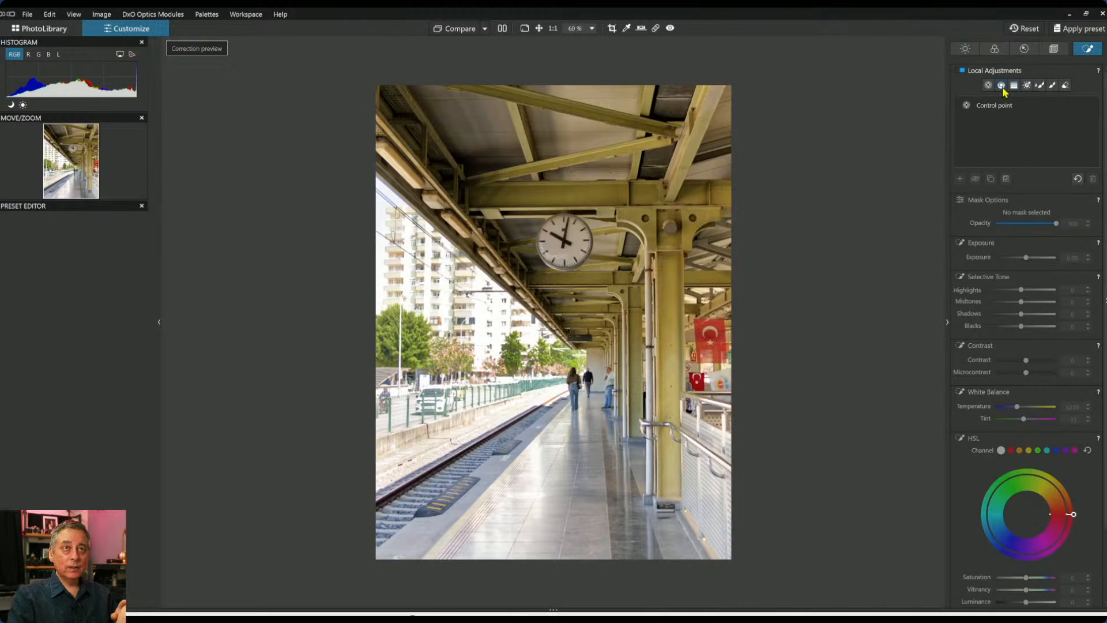
Brush a local mask over the platform floor and set its Microcontrast to 100 and Contrast to 26.
left_click(1052, 86)
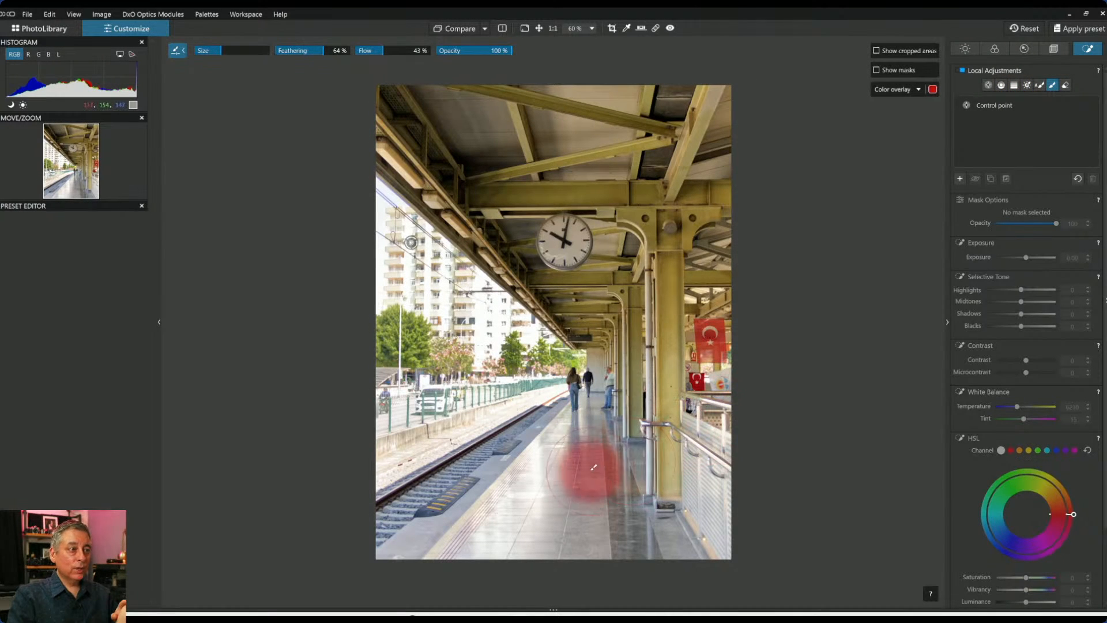
mouse_move(580, 459)
left_mouse_down()
mouse_move(585, 421)
mouse_move(491, 530)
mouse_move(600, 536)
mouse_move(625, 495)
mouse_move(612, 430)
mouse_move(562, 490)
mouse_move(465, 544)
mouse_move(669, 539)
mouse_move(623, 479)
mouse_move(418, 542)
mouse_move(490, 535)
left_mouse_up()
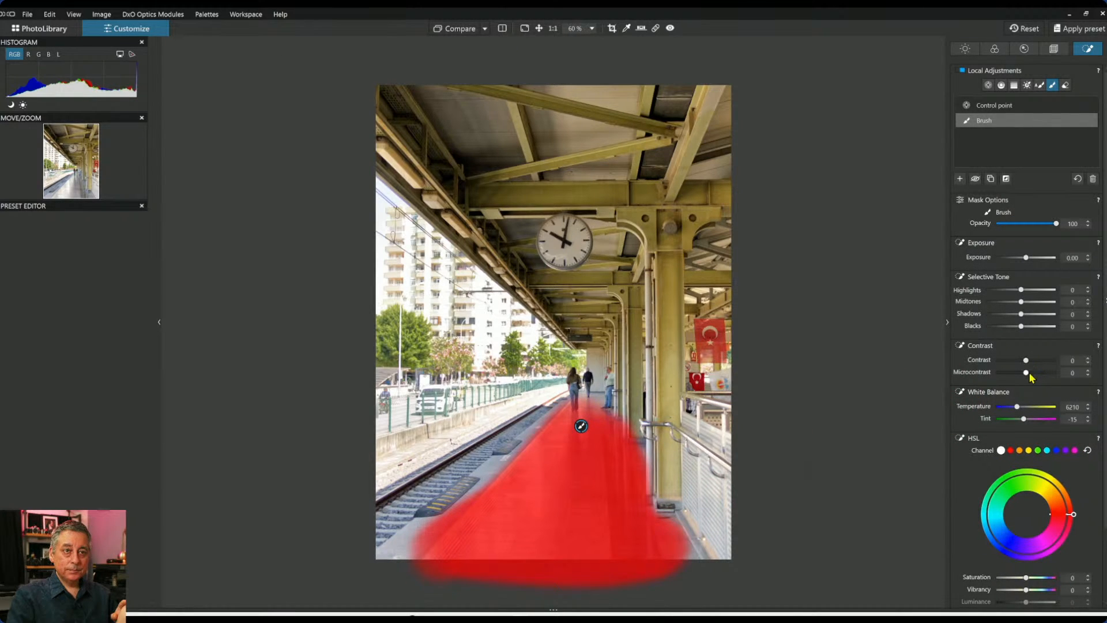
left_click_drag(1031, 375, 1048, 376)
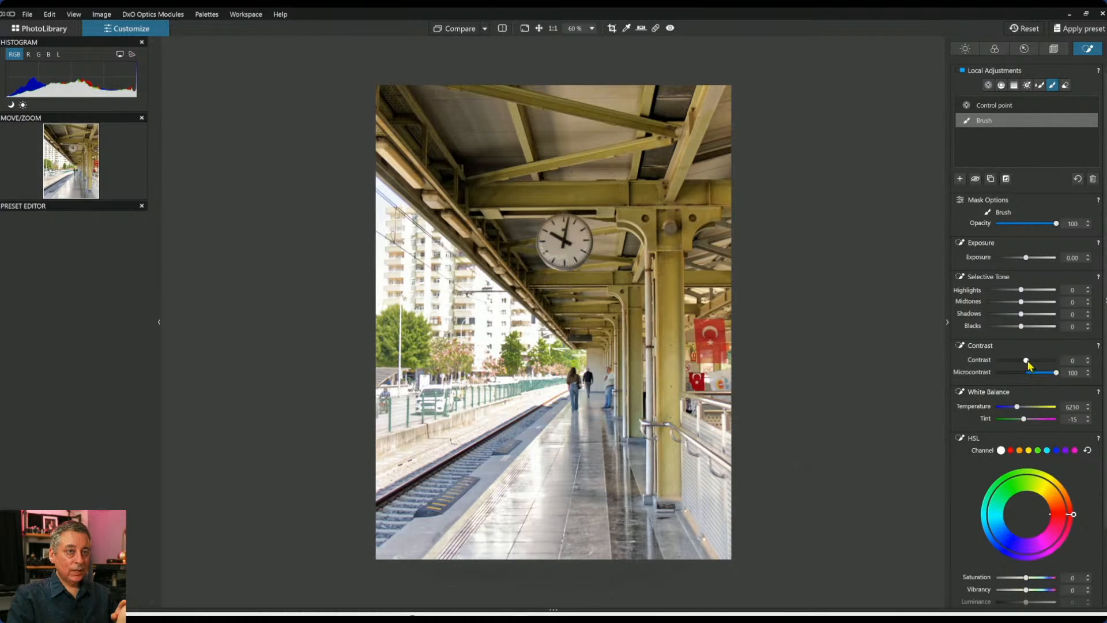
mouse_move(1027, 360)
left_mouse_down()
mouse_move(1044, 361)
mouse_move(1034, 360)
left_mouse_up()
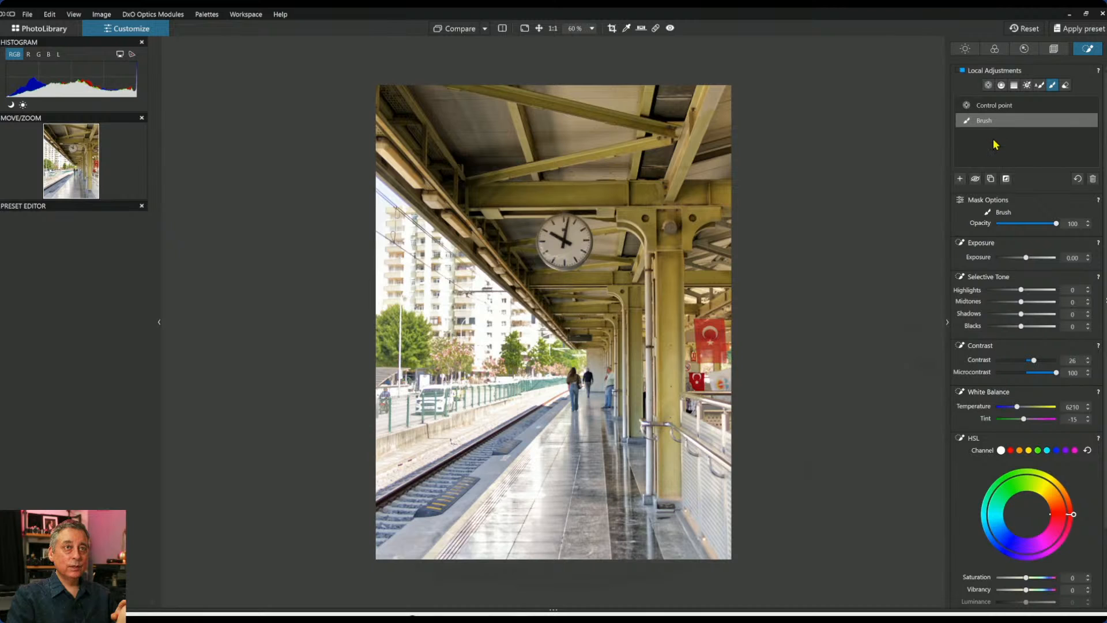
Add a separate control point fitted to the clock face, with Exposure 0.56, Highlights 27 and Microcontrast 7.
left_click(962, 179)
left_click(961, 179)
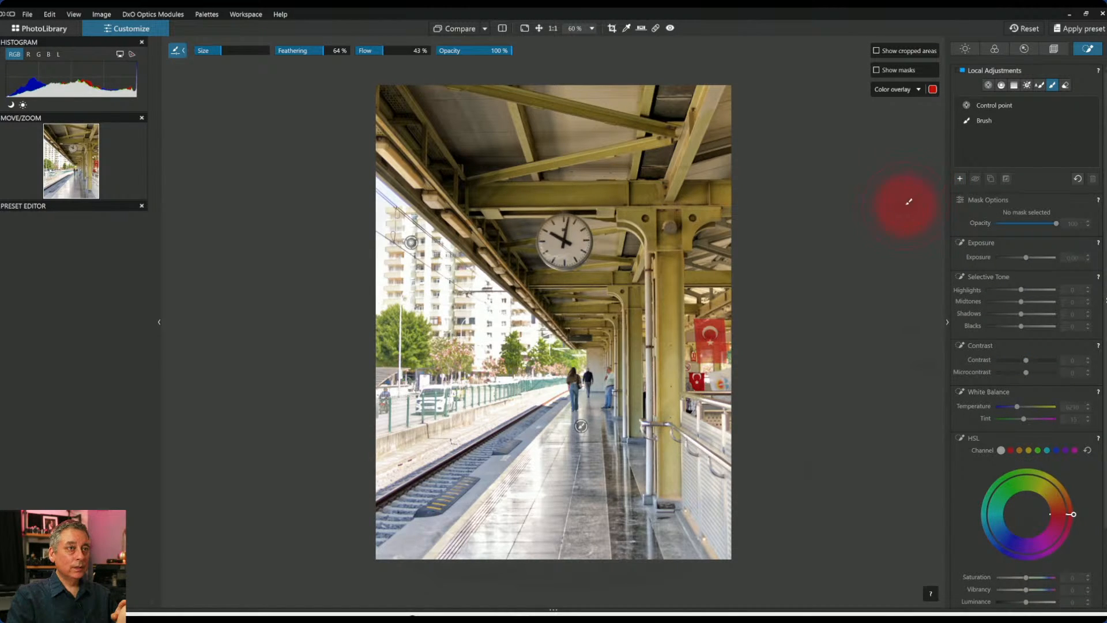
left_click(989, 84)
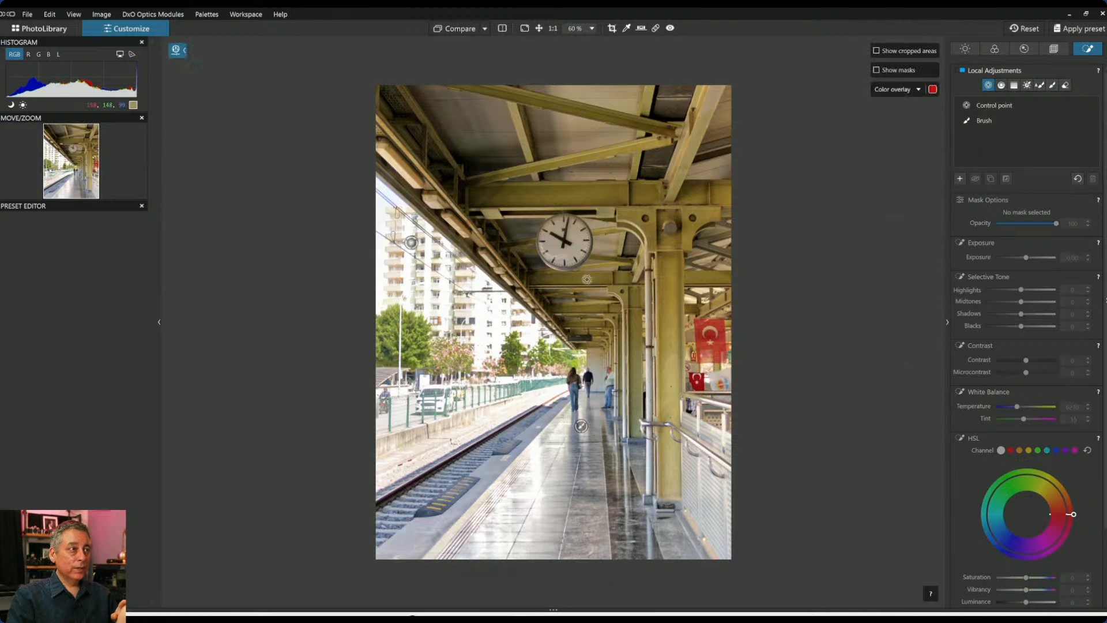
left_click(563, 252)
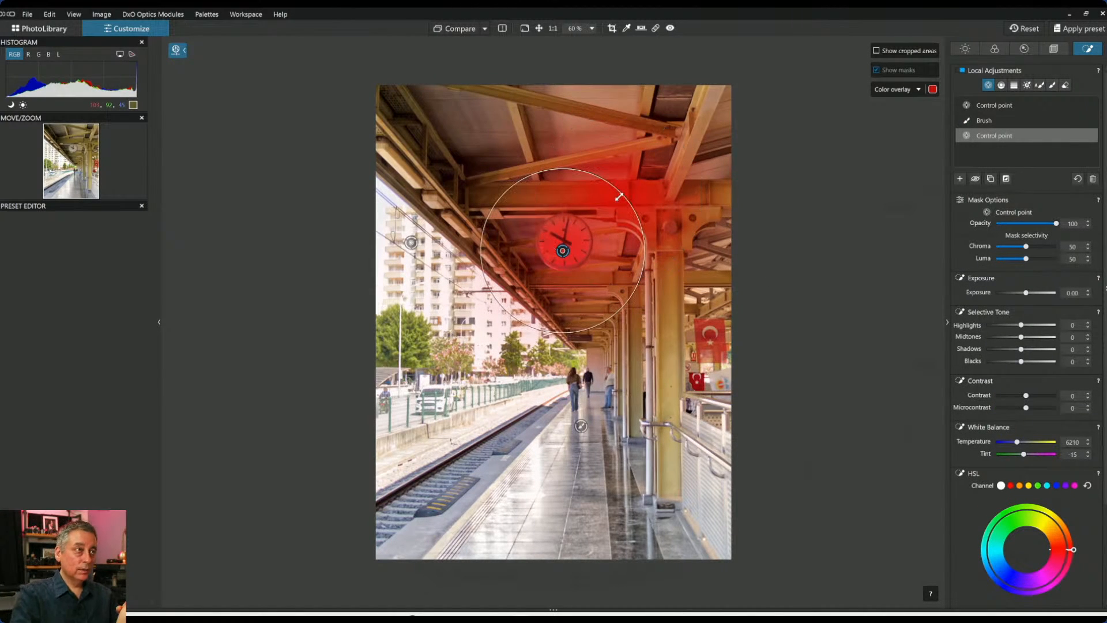
left_click_drag(620, 197, 560, 245)
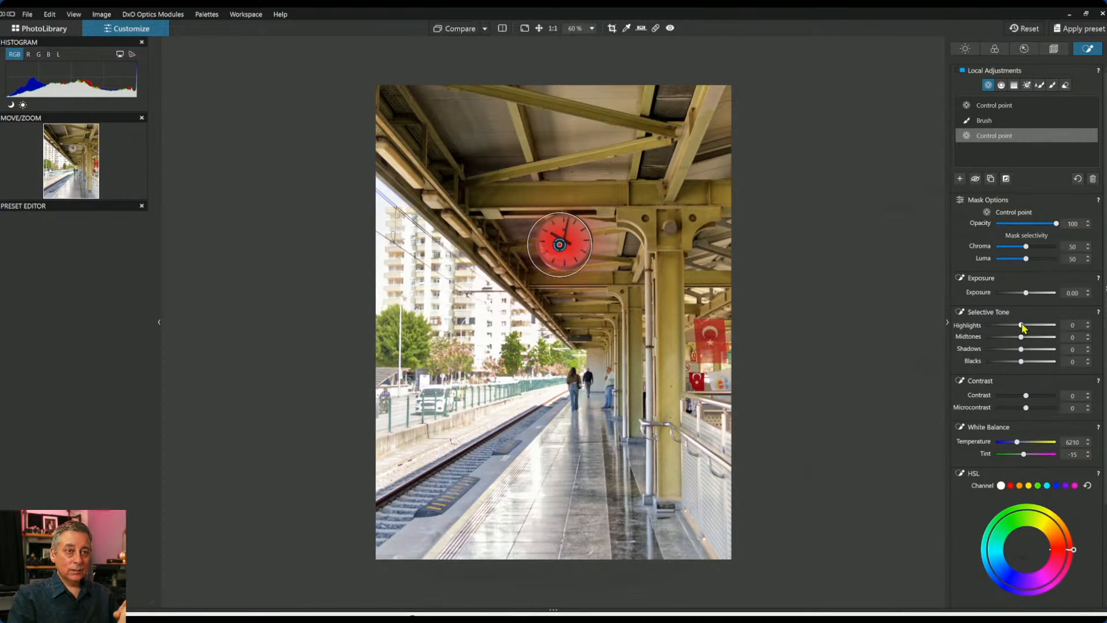
left_click_drag(1027, 293, 1030, 327)
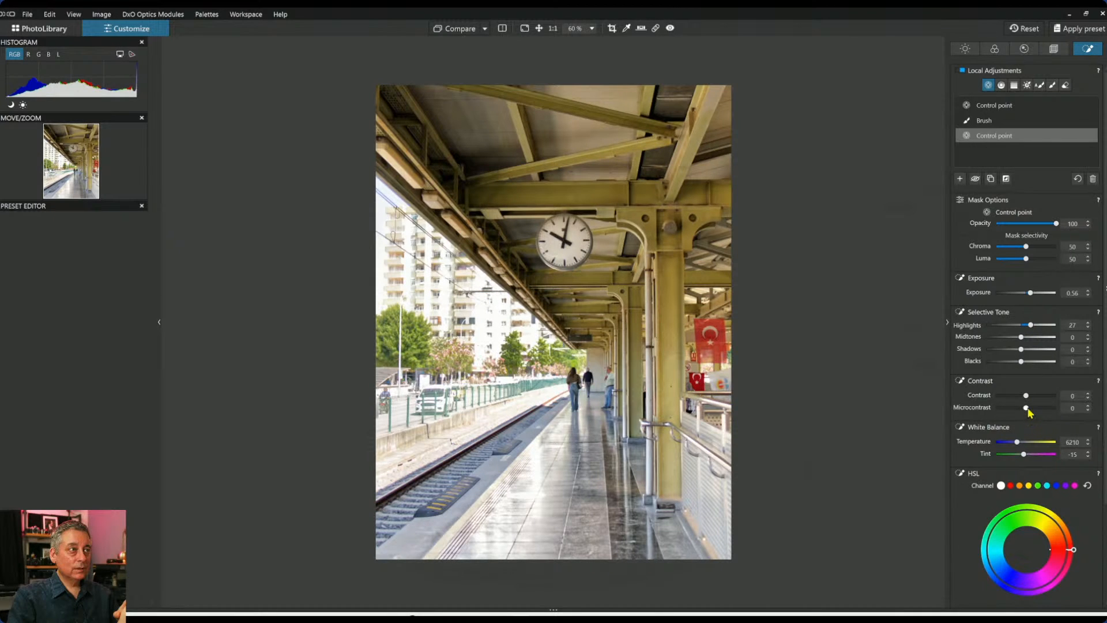
left_click_drag(1026, 407, 1029, 408)
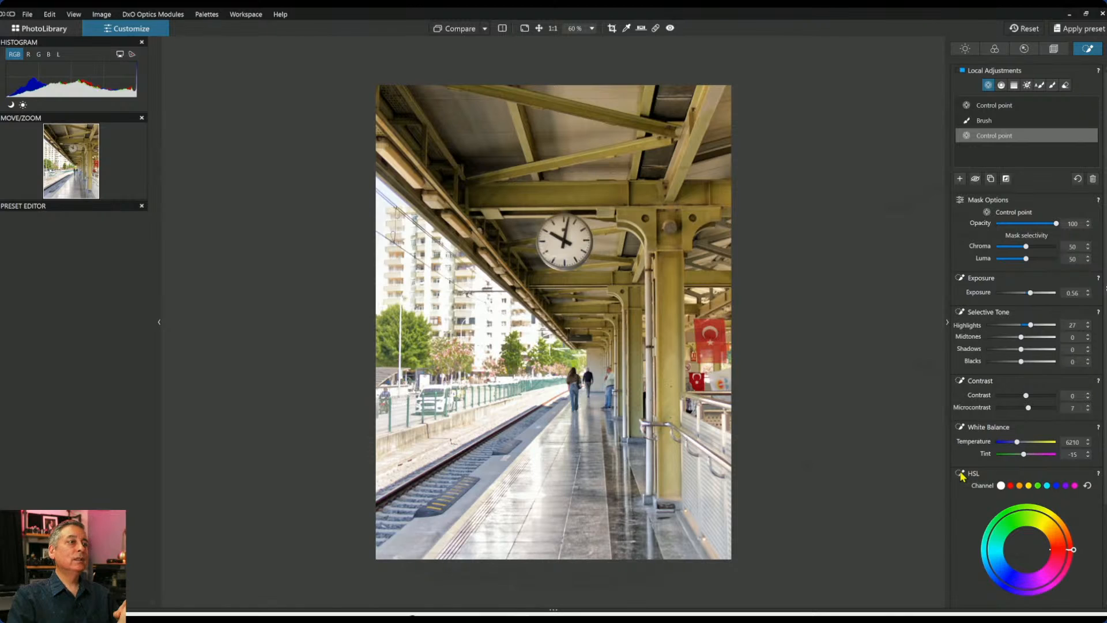
left_click(695, 448)
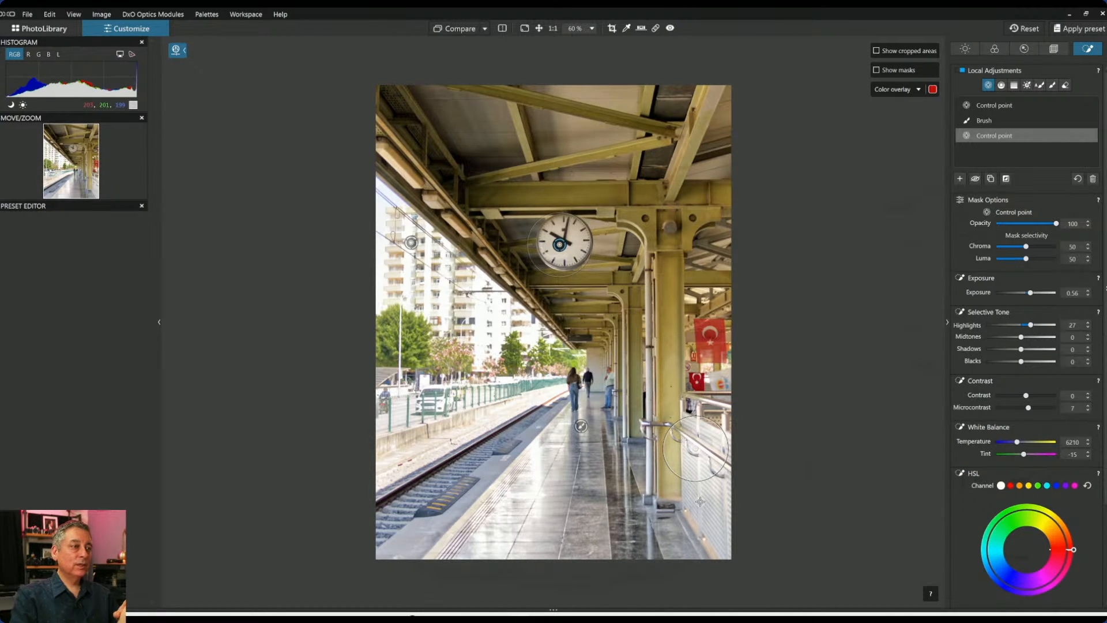
key("ctrl+z")
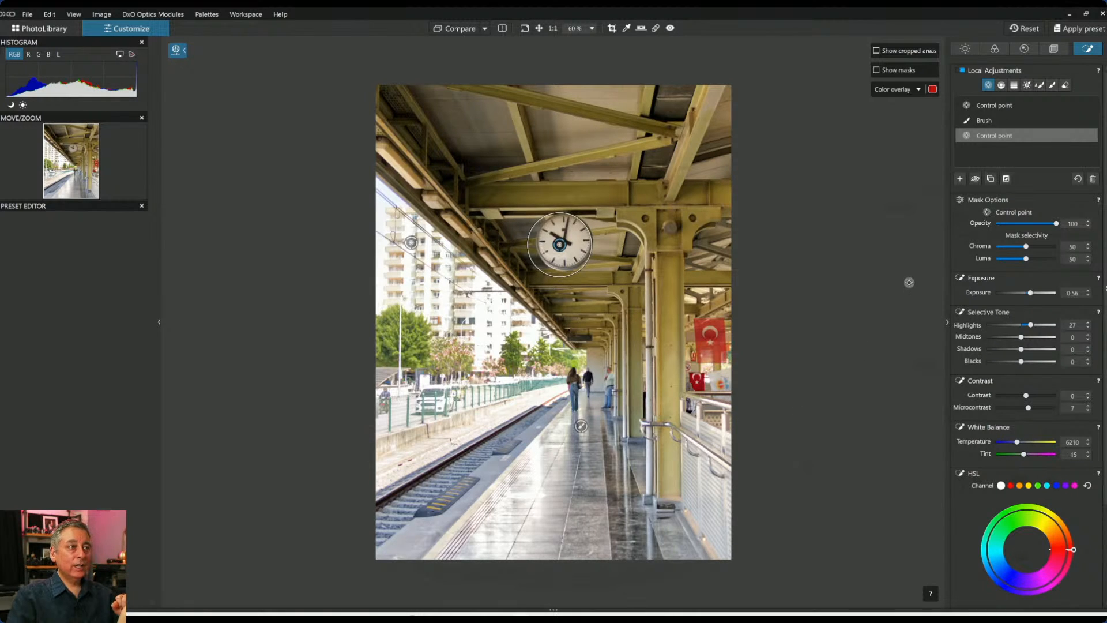
left_click(989, 86)
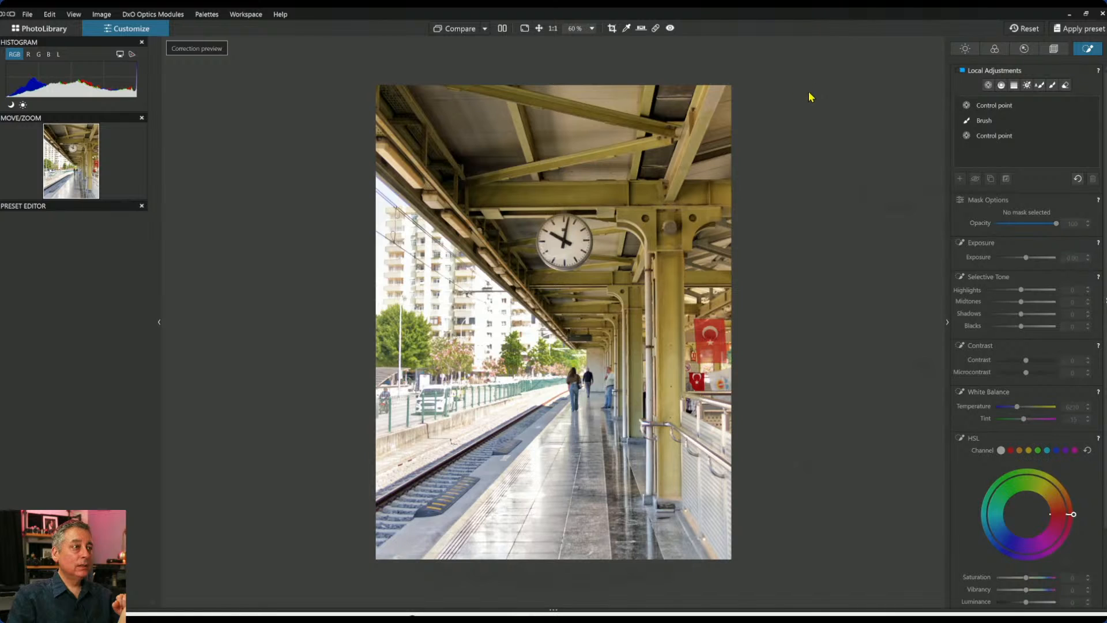
Compare the edited station photo side by side with its uncorrected original, hiding the palettes, and return to the single view.
left_click(501, 30)
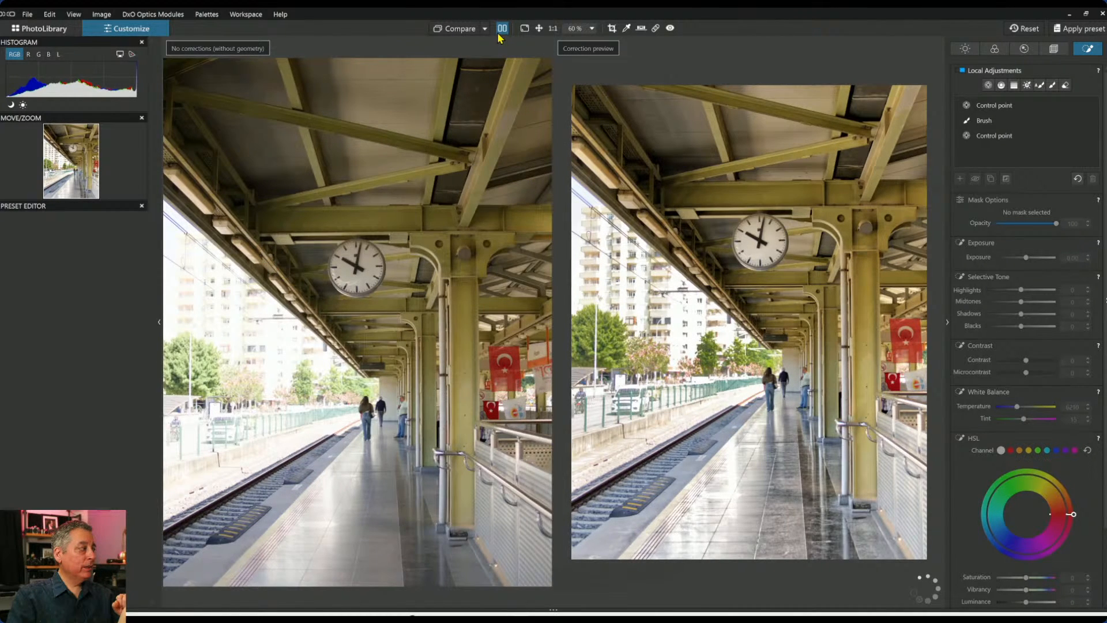
scroll(514, 276, "down", 1)
key("F9")
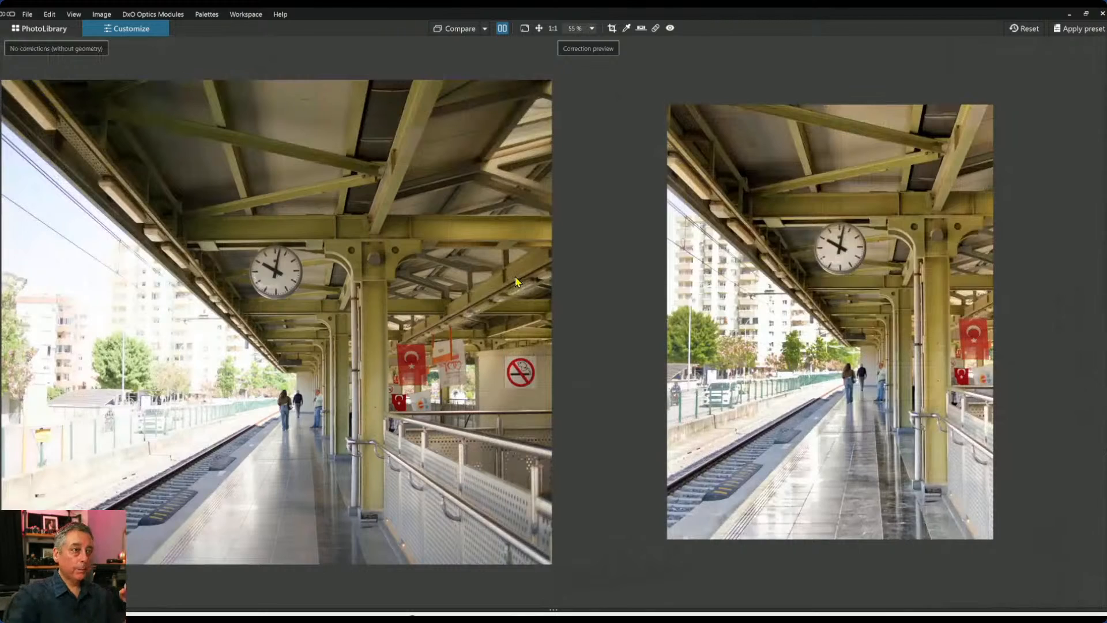
scroll(514, 276, "down", 1)
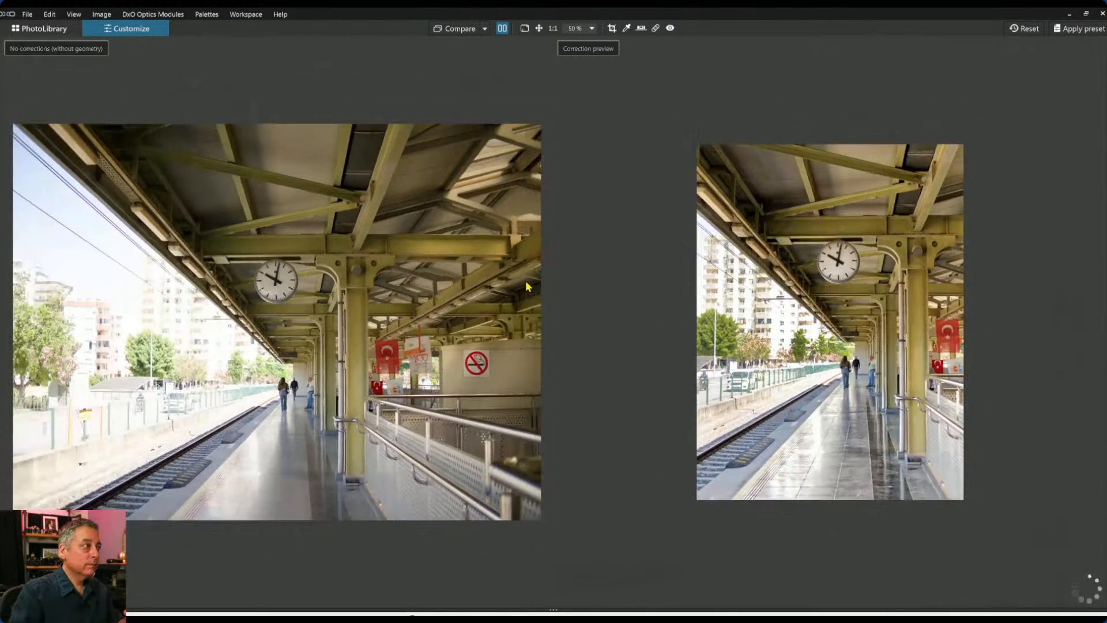
scroll(526, 287, "down", 1)
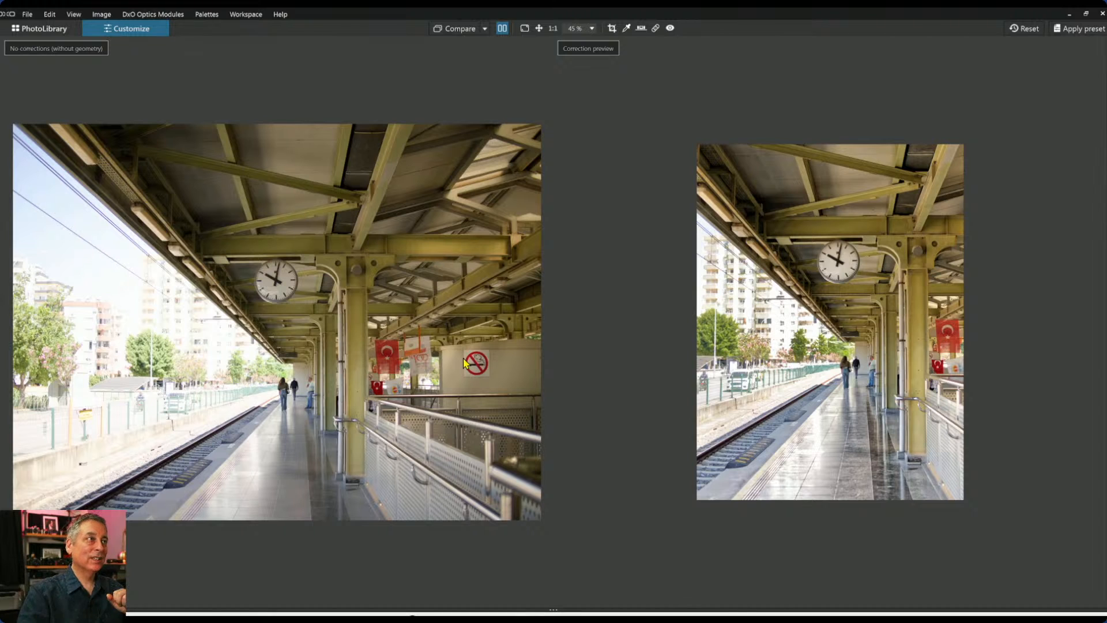
left_click(502, 28)
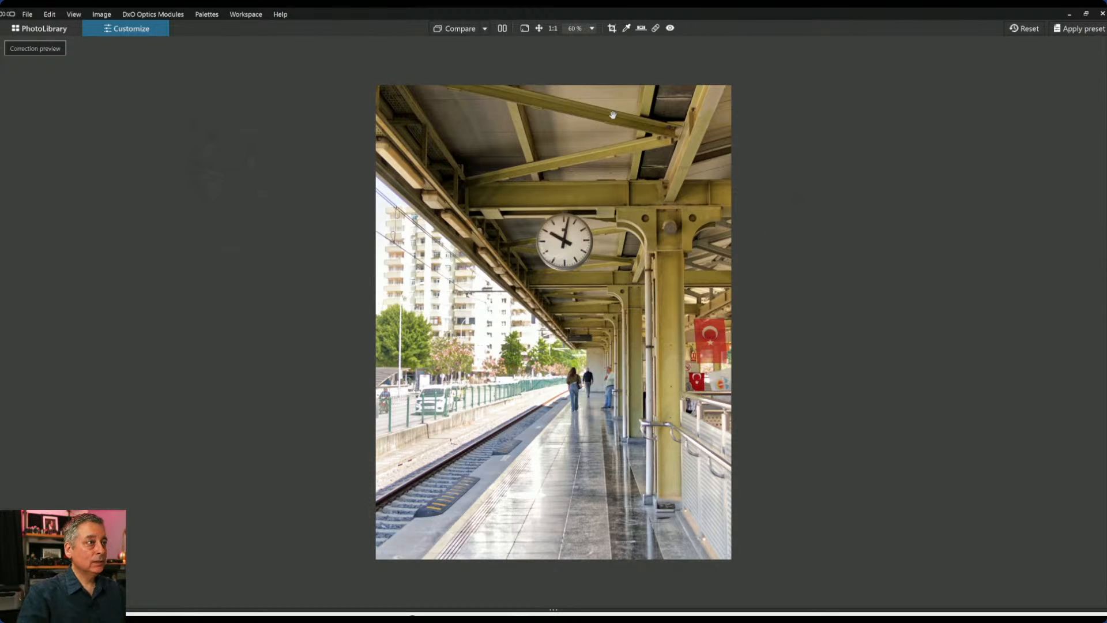
Open the heron photo from the image library for editing and fit the whole bird in view.
left_click(59, 29)
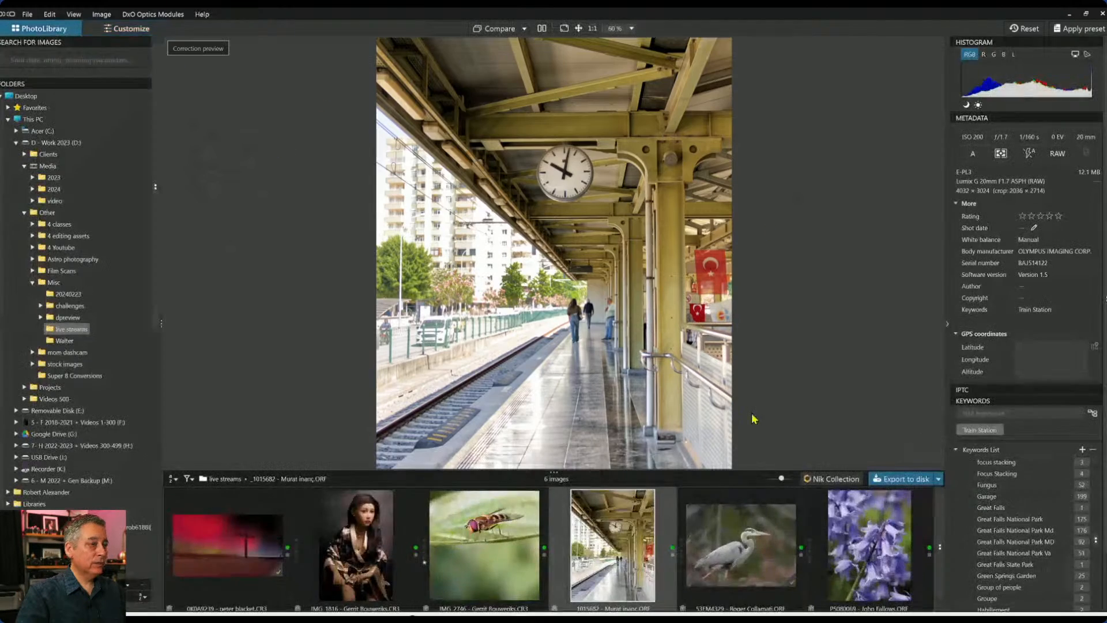
double_click(729, 554)
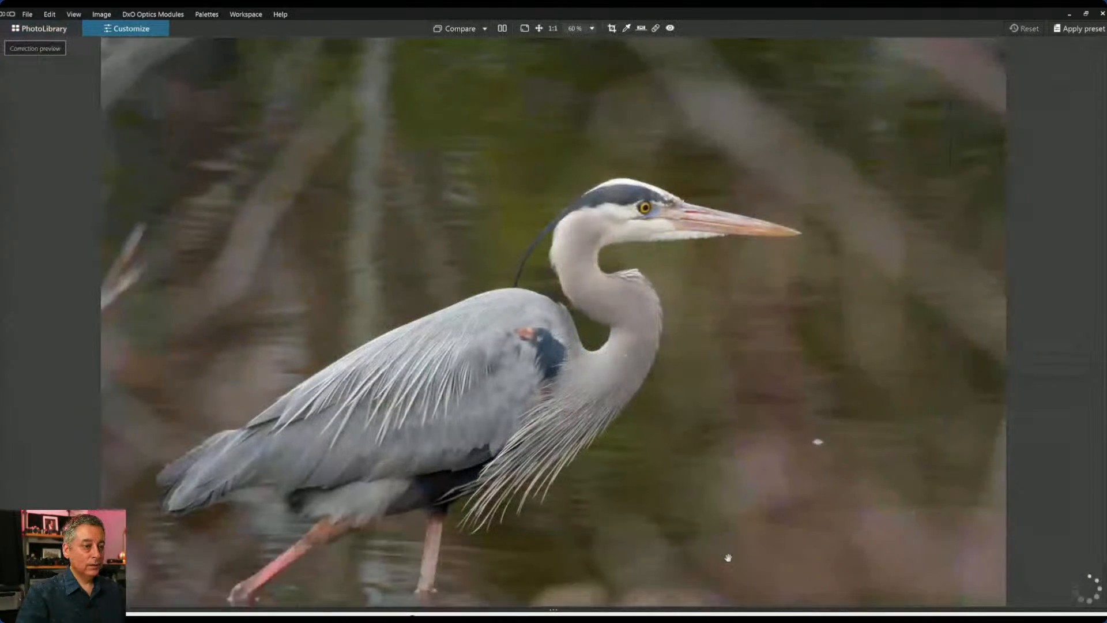
scroll(667, 313, "down", 4)
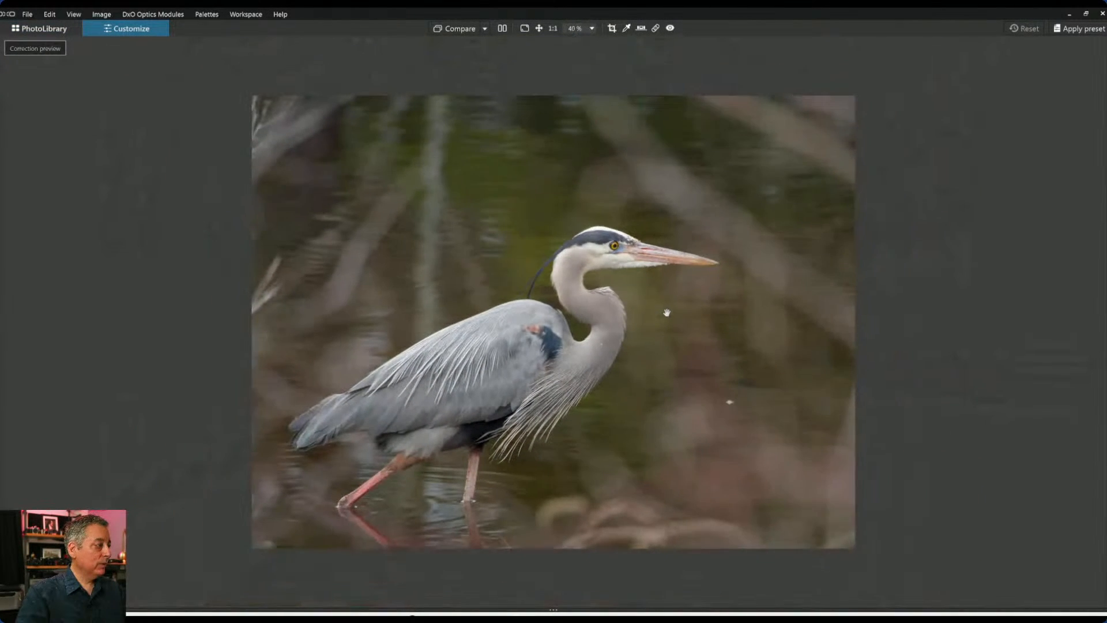
scroll(667, 313, "down", 1)
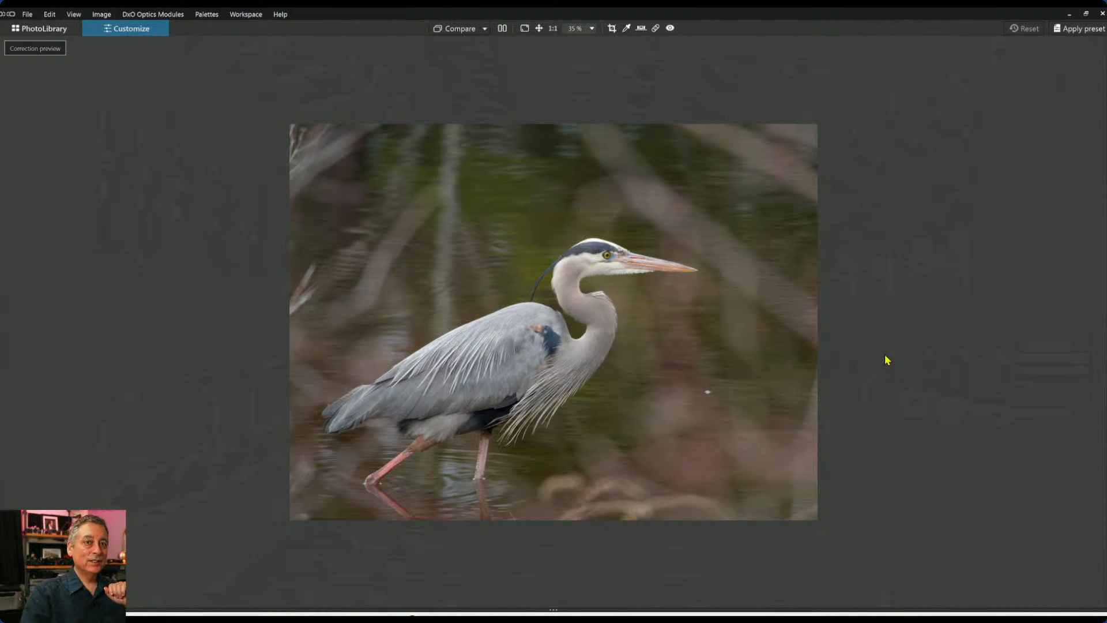
Show the editing palettes again and apply the personal default preset numbered 000 to the heron photo.
key("Tab")
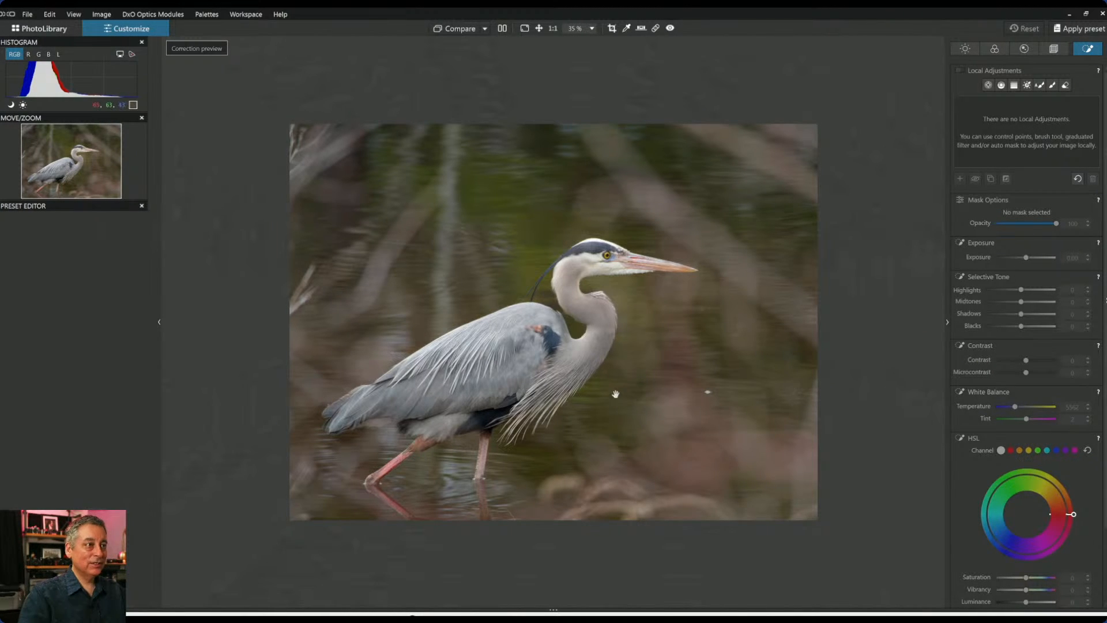
scroll(616, 394, "up", 2)
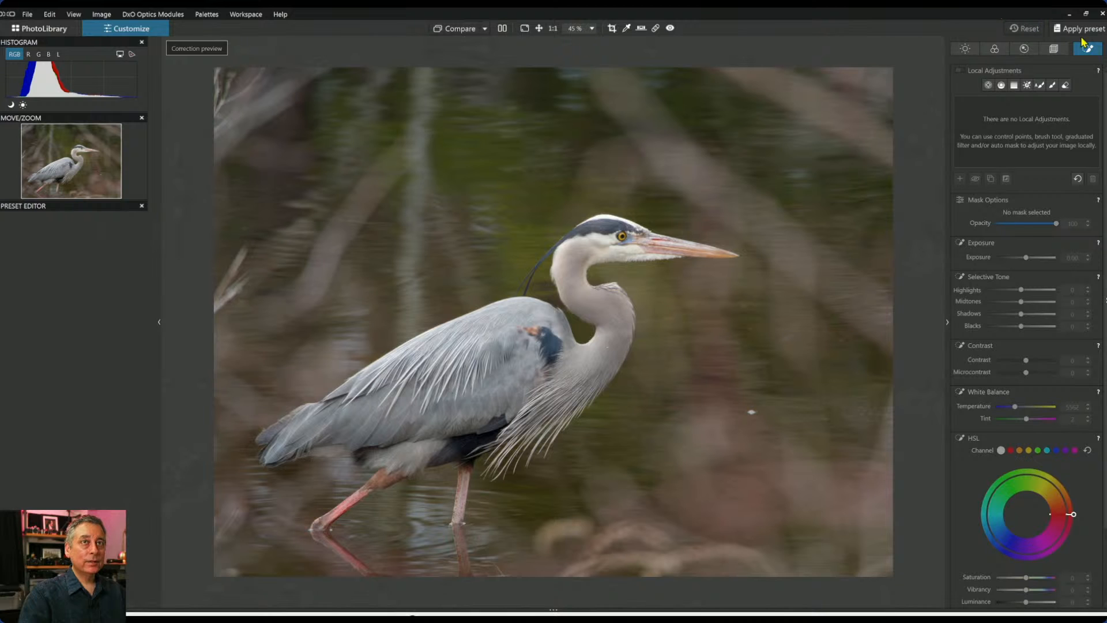
key("F11")
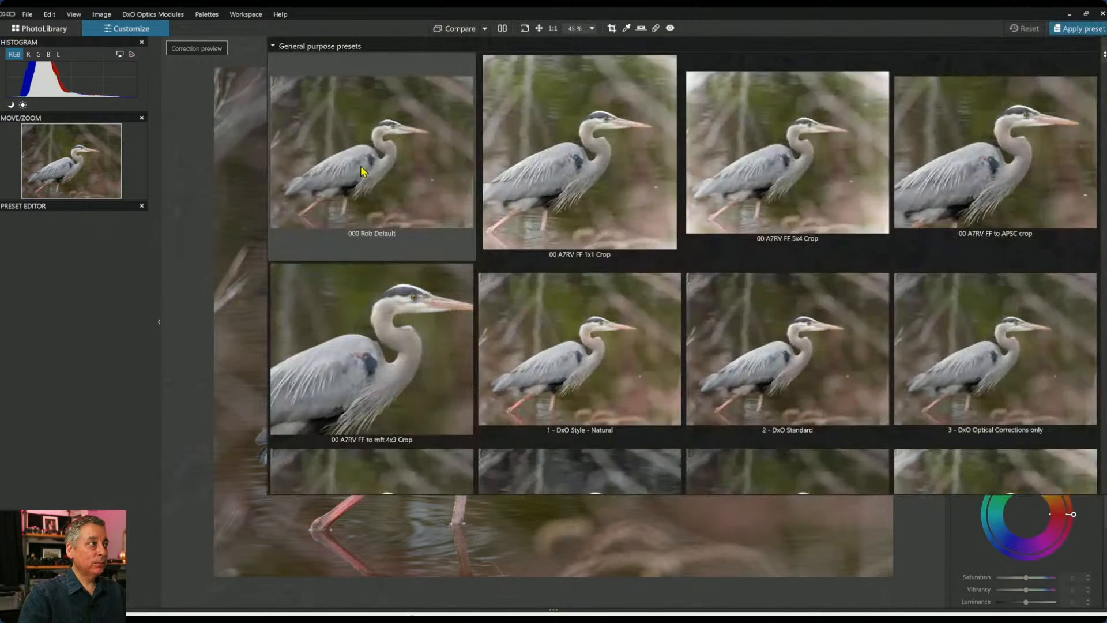
left_click(361, 166)
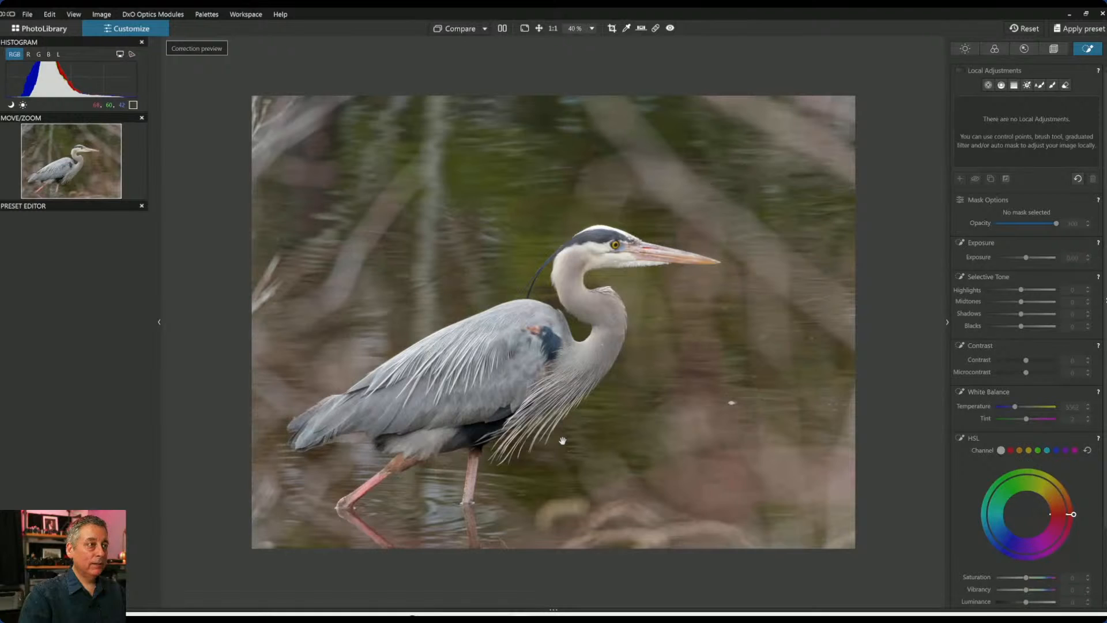
Crop the heron photo at its original aspect ratio to about 4477 × 3358 px, trimming the upper area and the space ahead of the bill.
scroll(563, 441, "down", 1)
scroll(562, 440, "up", 1)
left_click(1055, 48)
left_click(995, 160)
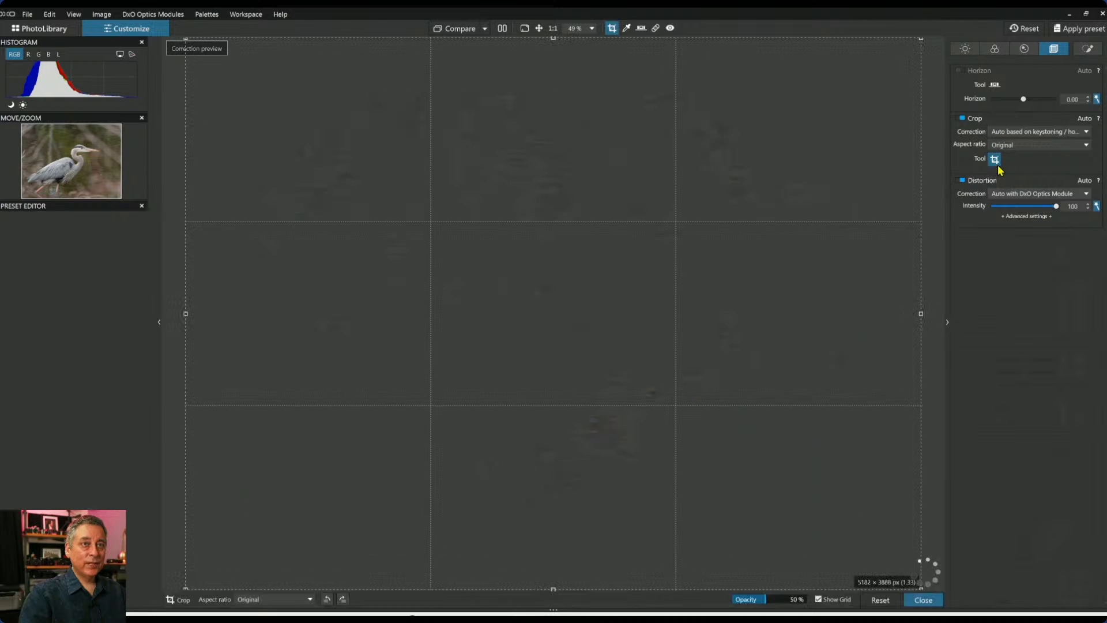
left_click_drag(921, 38, 811, 183)
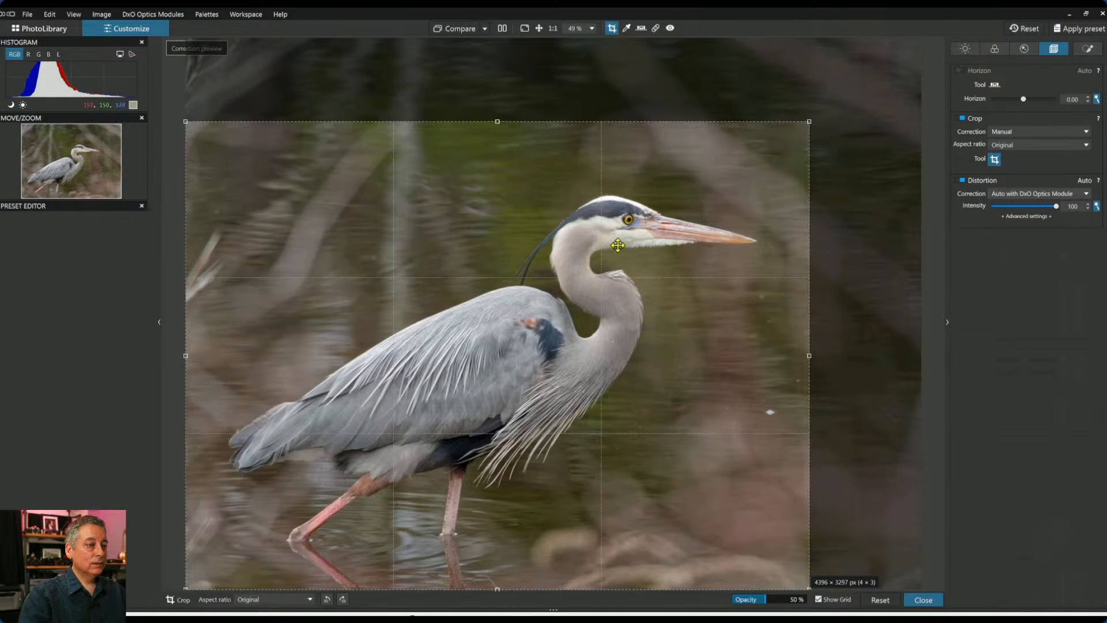
scroll(617, 248, "down", 1)
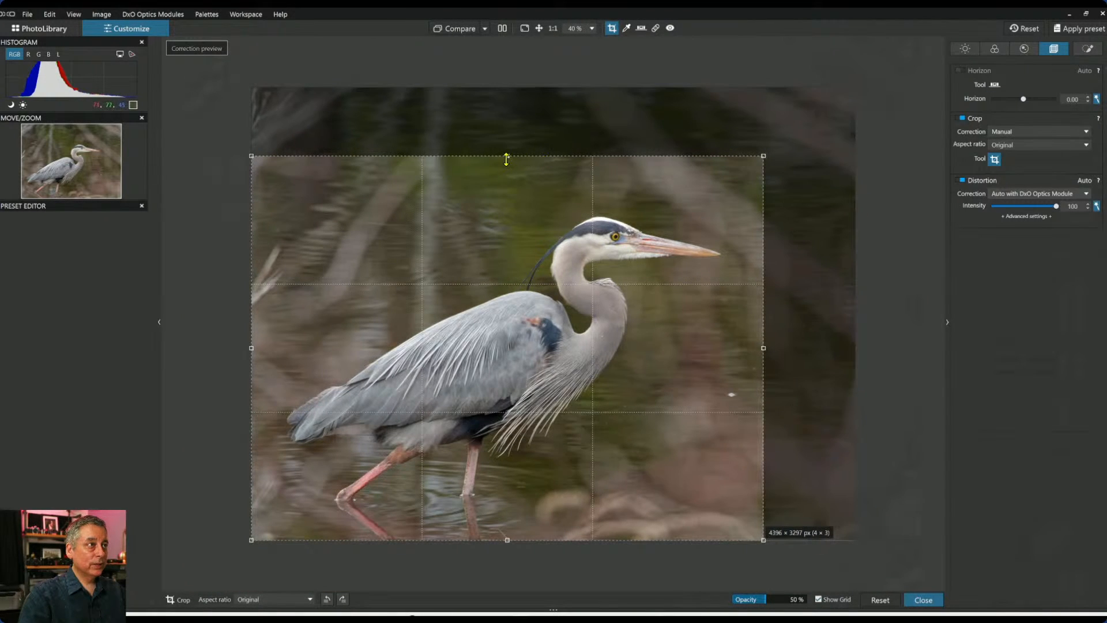
left_click_drag(506, 160, 499, 201)
left_click_drag(756, 168, 766, 160)
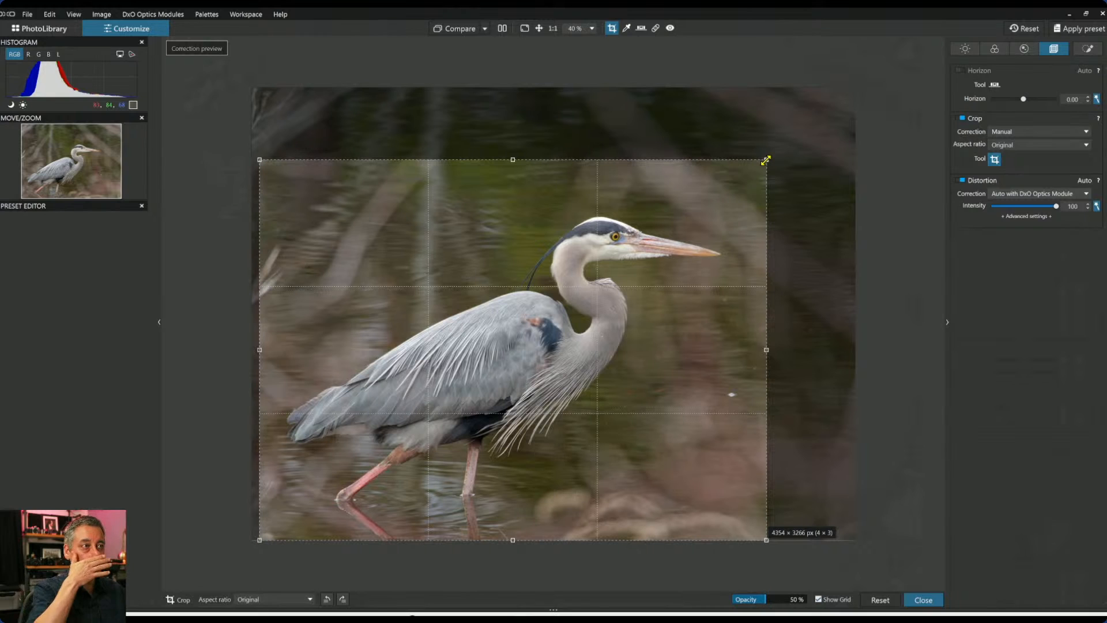
left_click_drag(766, 160, 780, 152)
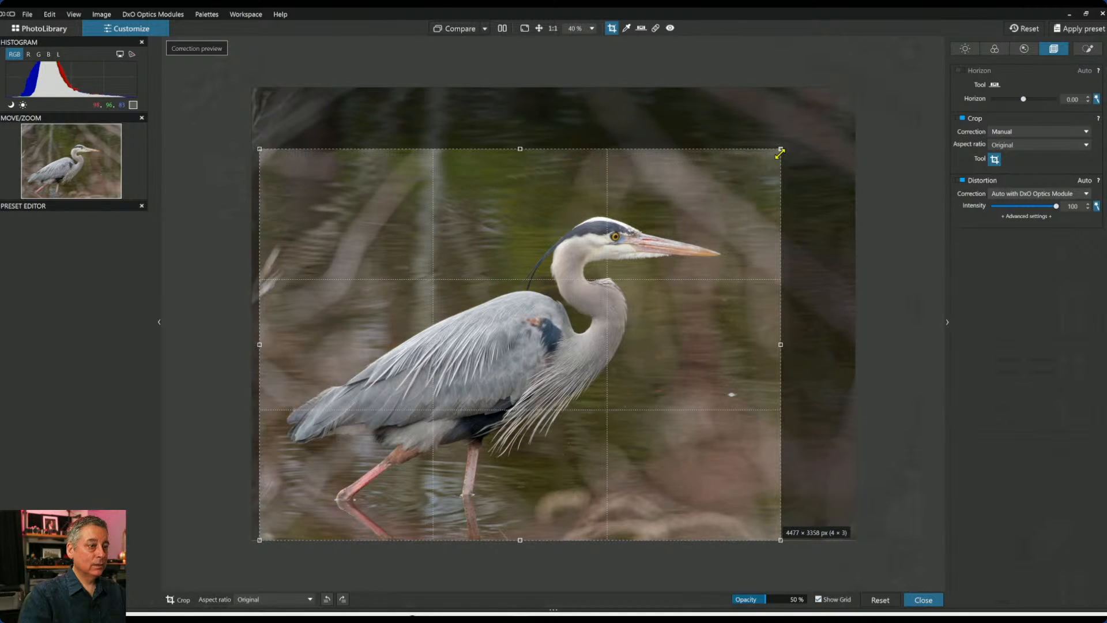
key("Return")
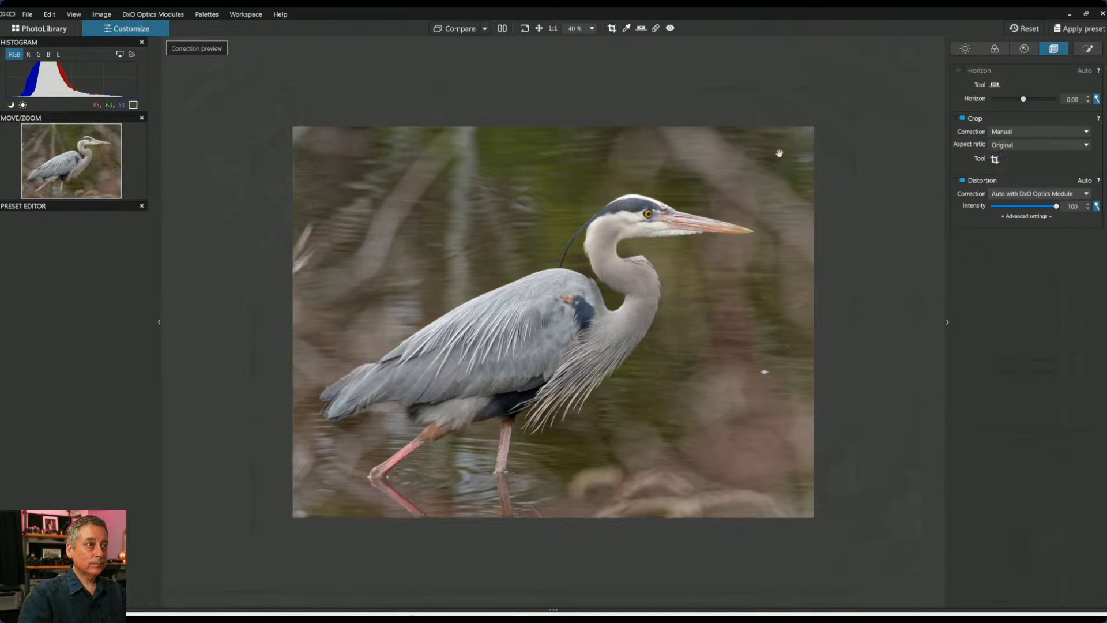
Try sampling the RAW white balance from the heron's head and the background just above it, and return the setting to As Shot.
scroll(787, 264, "up", 1)
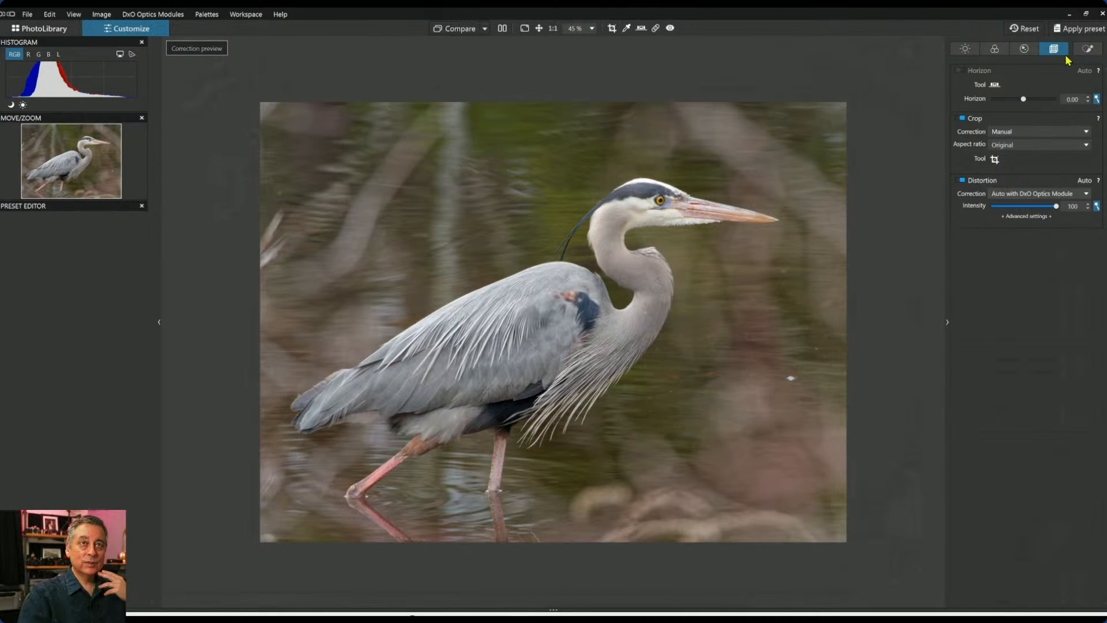
left_click(1087, 52)
left_click(1025, 49)
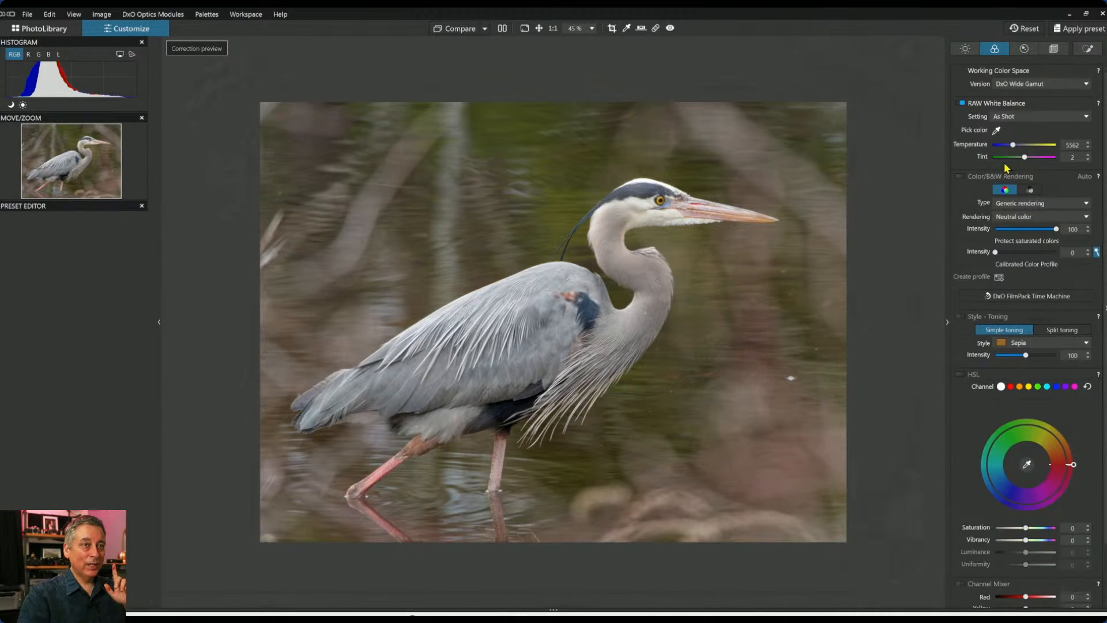
left_click(997, 130)
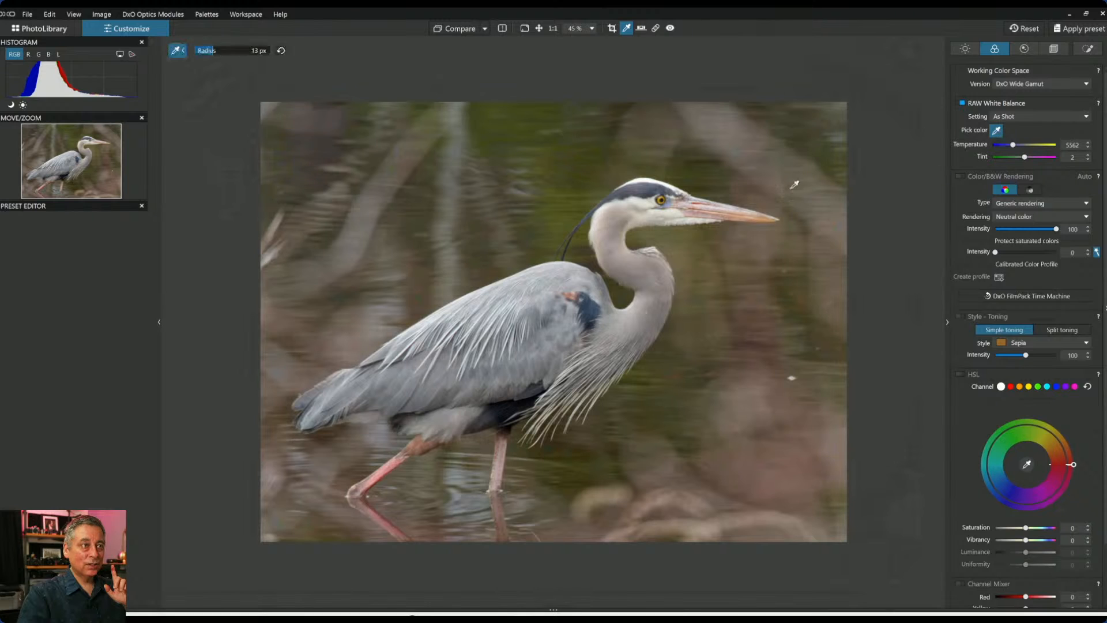
left_click(647, 199)
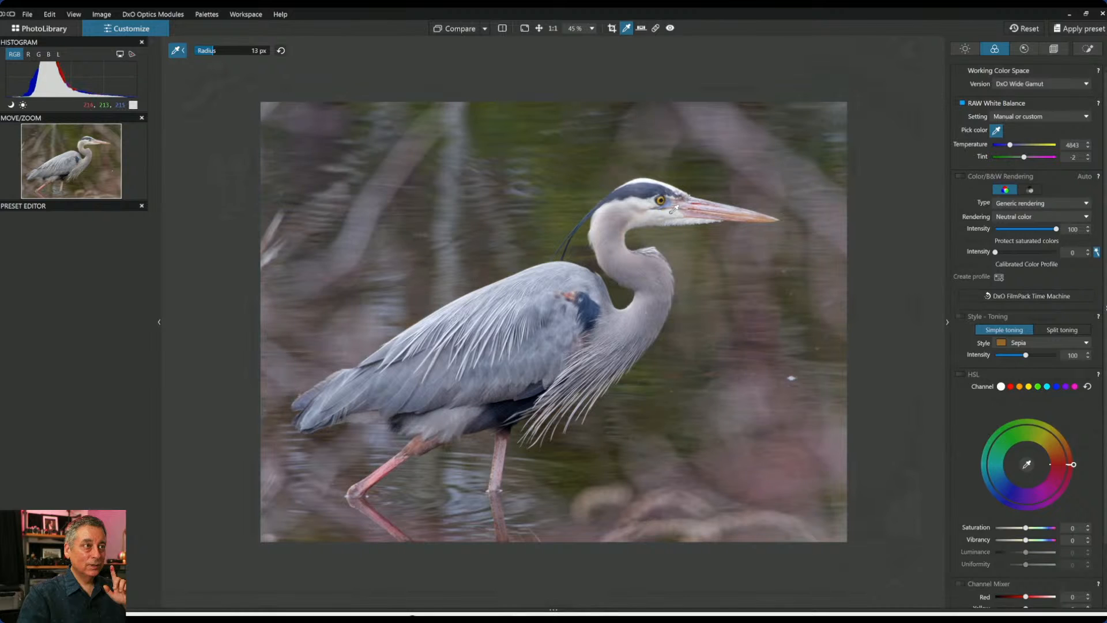
left_click(648, 175)
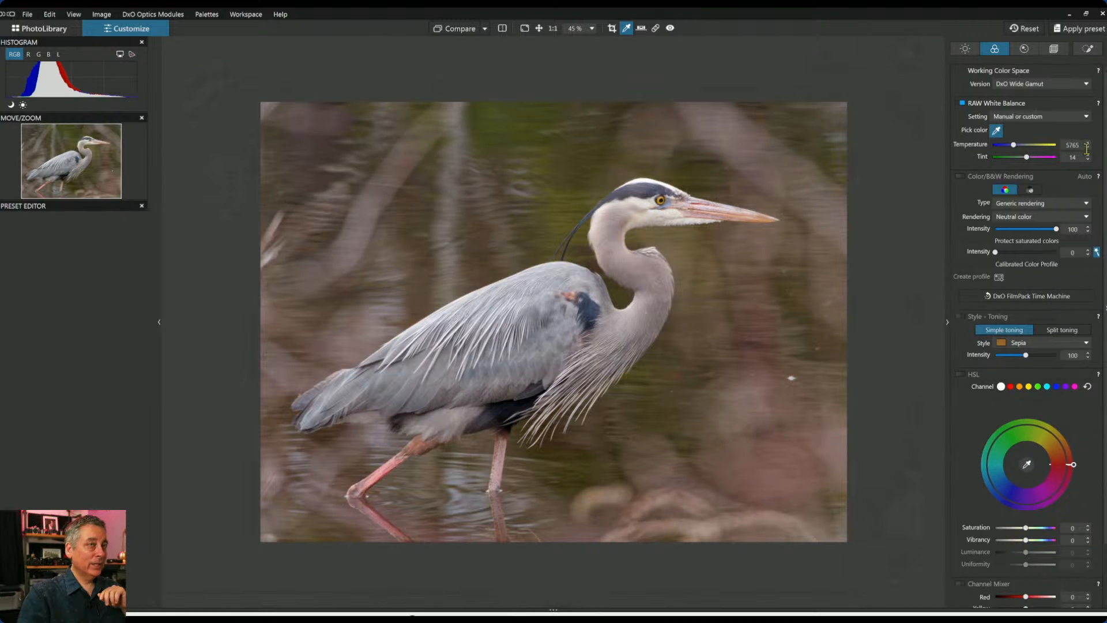
left_click(1046, 117)
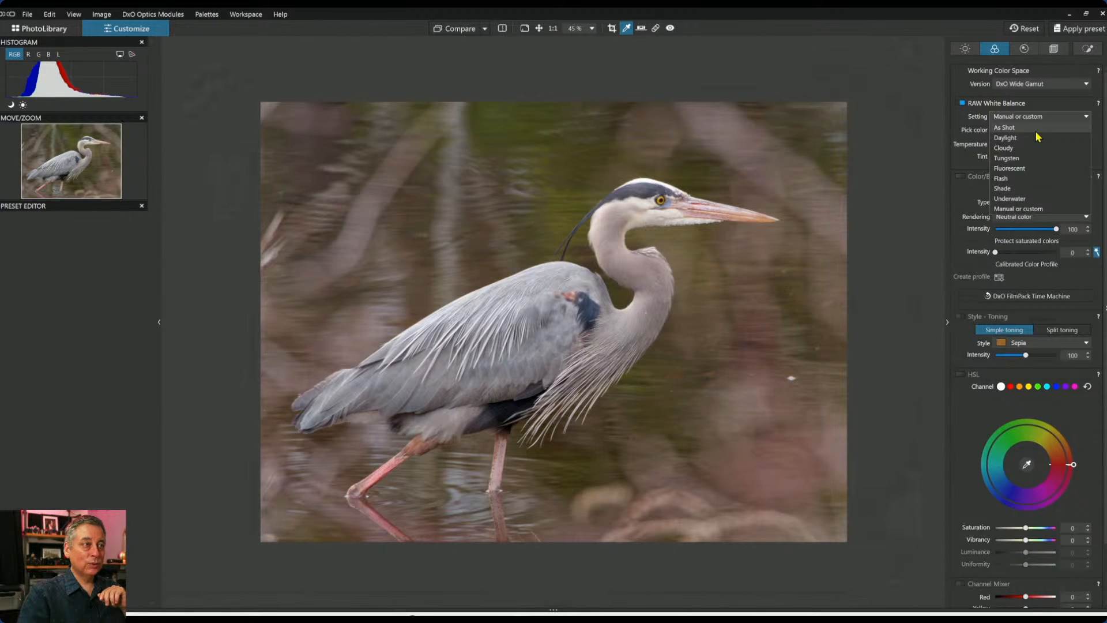
left_click(1037, 132)
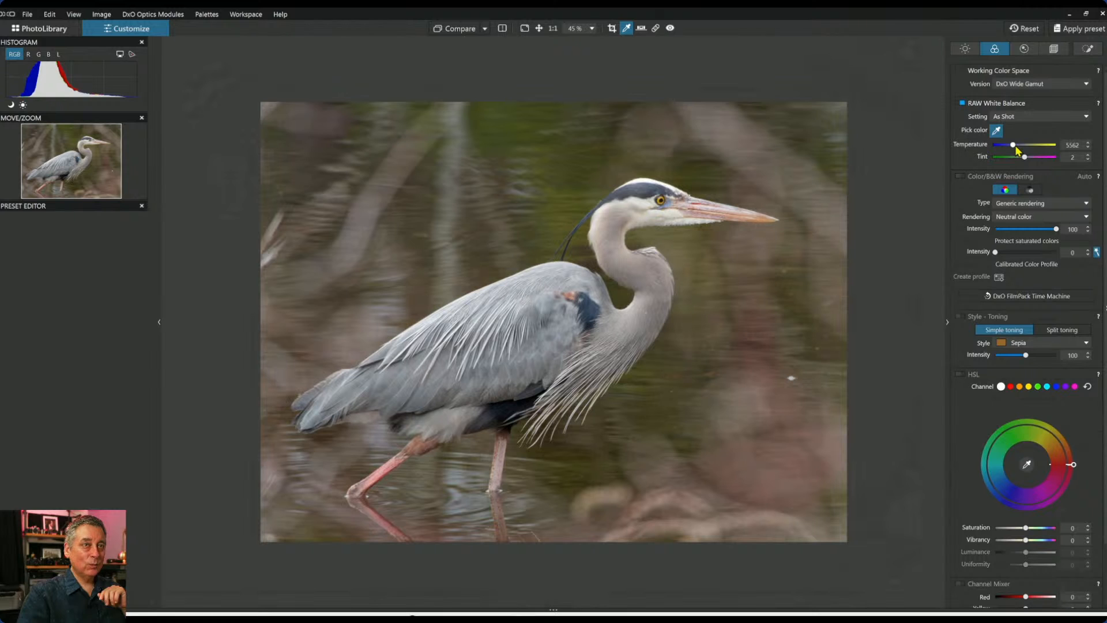
Set the RAW white balance Temperature to 5662 and the color rendering to DxO camera profile (E-M5MarkIII).
left_click(1032, 216)
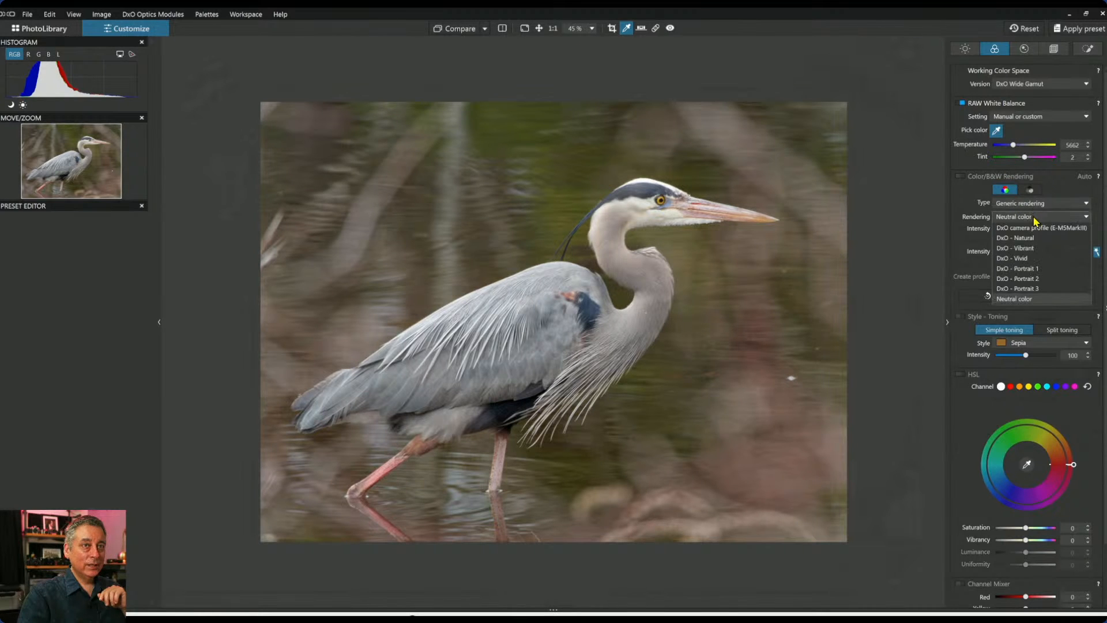
left_click(1037, 229)
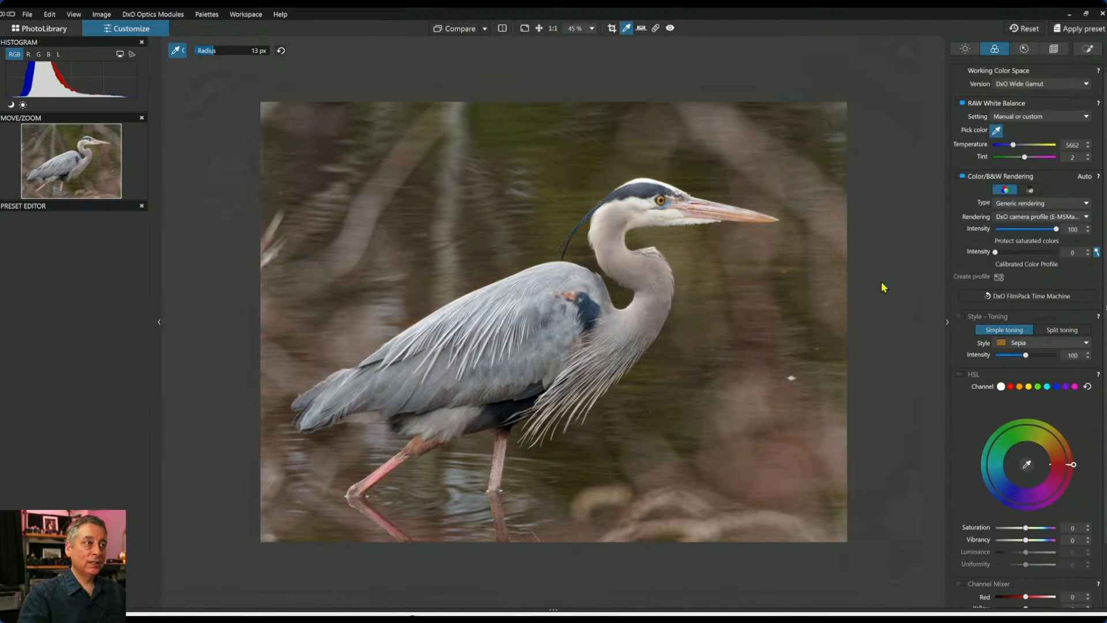
Paint an Auto mask local adjustment with an enlarged brush over the heron's body, neck, head and bill.
left_click(1088, 49)
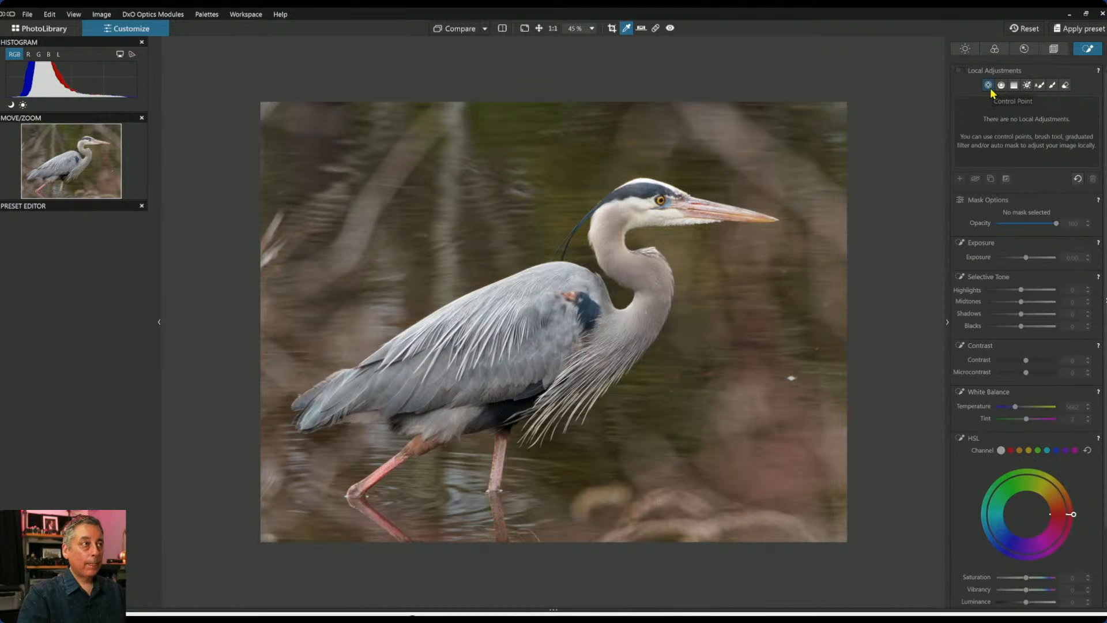
left_click(1041, 86)
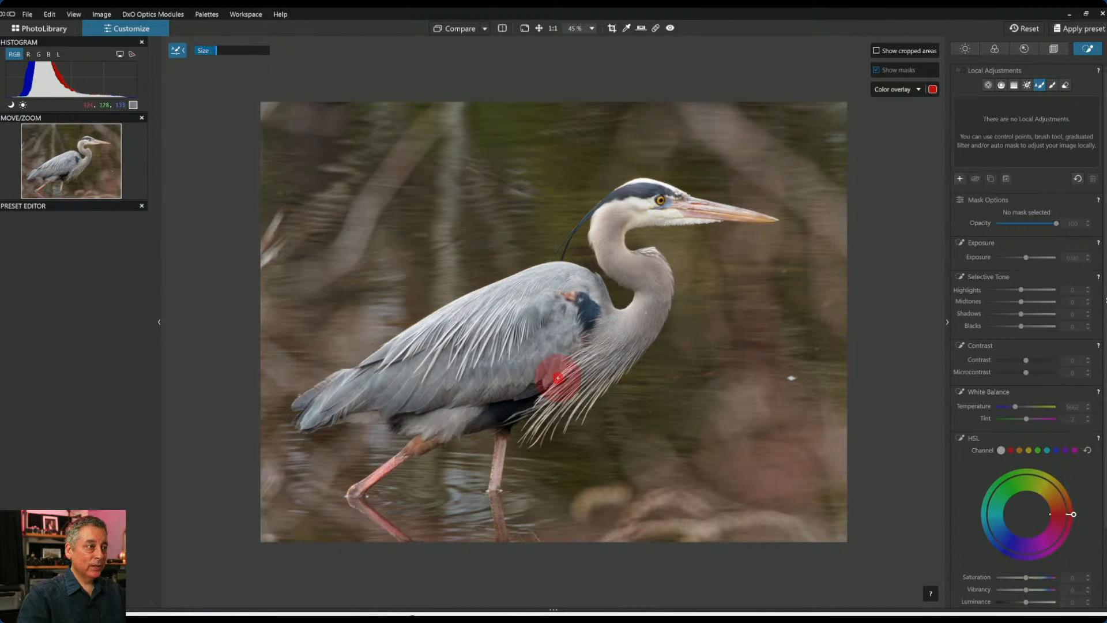
scroll(558, 378, "up", 4)
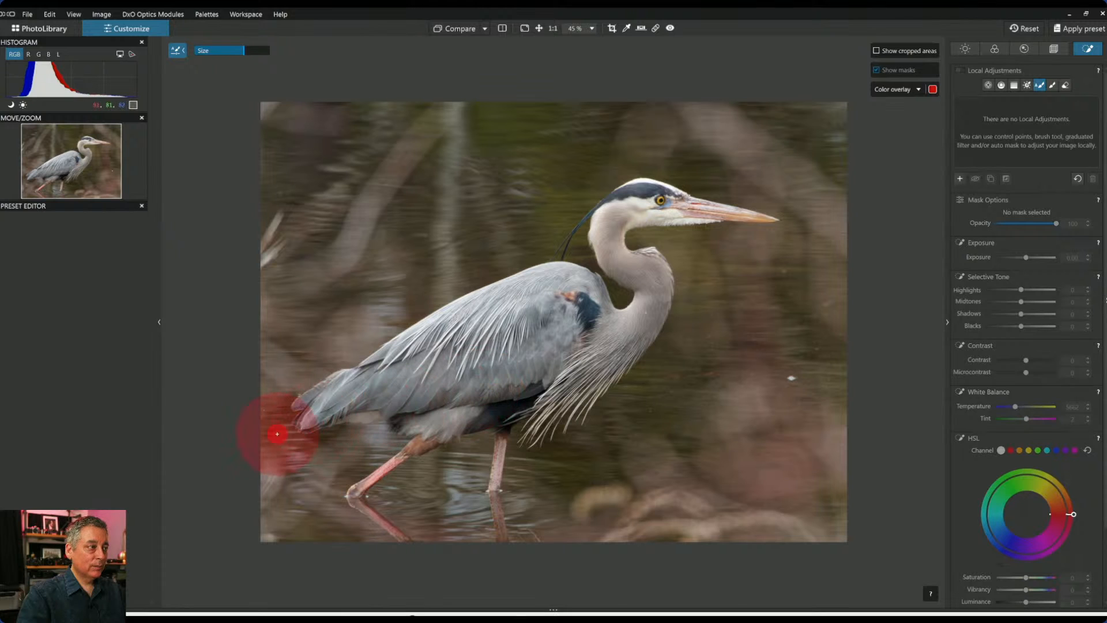
mouse_move(312, 407)
left_mouse_down()
mouse_move(528, 306)
mouse_move(556, 299)
mouse_move(600, 324)
mouse_move(632, 303)
mouse_move(623, 221)
mouse_move(761, 215)
mouse_move(629, 213)
mouse_move(649, 282)
mouse_move(634, 341)
mouse_move(542, 414)
mouse_move(510, 369)
mouse_move(453, 424)
mouse_move(418, 435)
mouse_move(420, 413)
mouse_move(317, 417)
left_mouse_up()
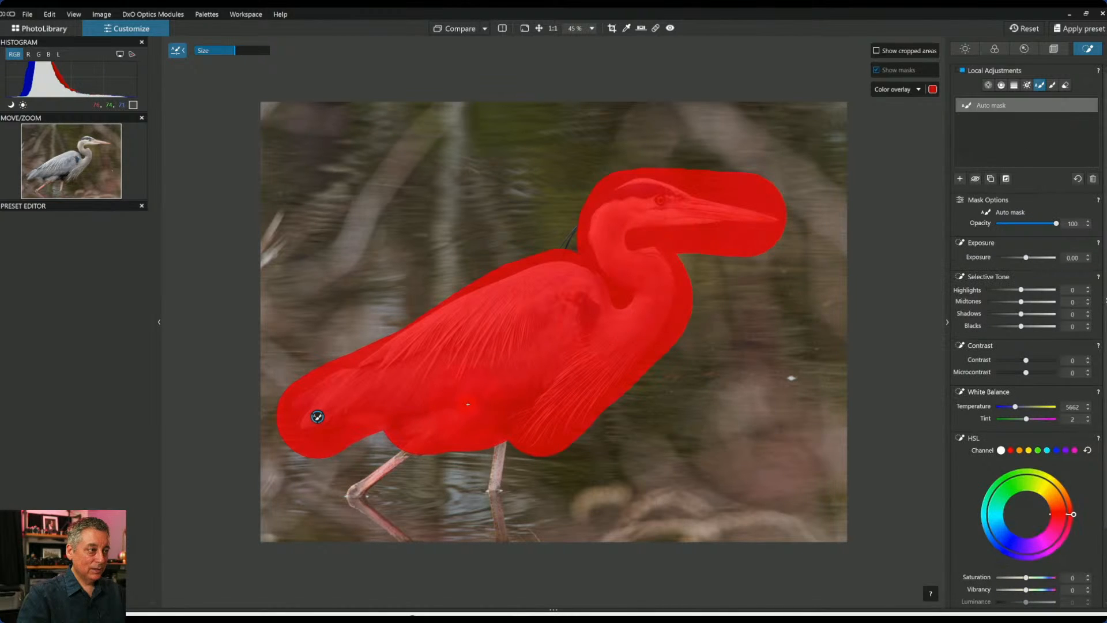
Extend the Auto mask over both of the heron's legs and lower the mask's Exposure to -3.56.
mouse_move(432, 452)
left_mouse_down()
mouse_move(363, 480)
mouse_move(345, 501)
mouse_move(406, 534)
left_mouse_up()
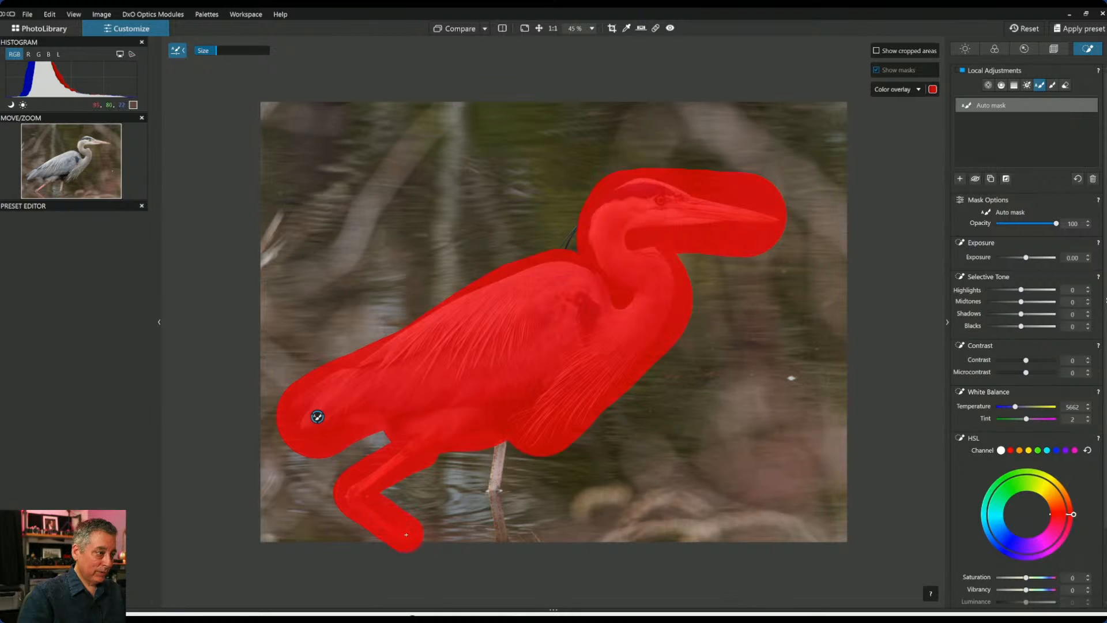
left_click_drag(496, 452, 493, 485)
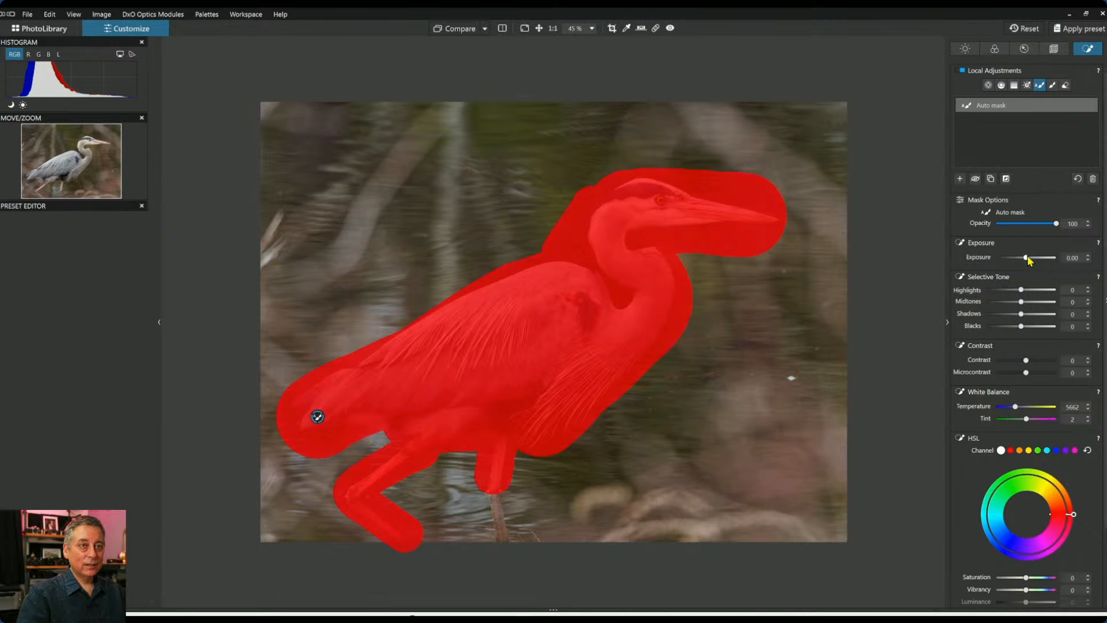
left_click_drag(1028, 258, 1000, 260)
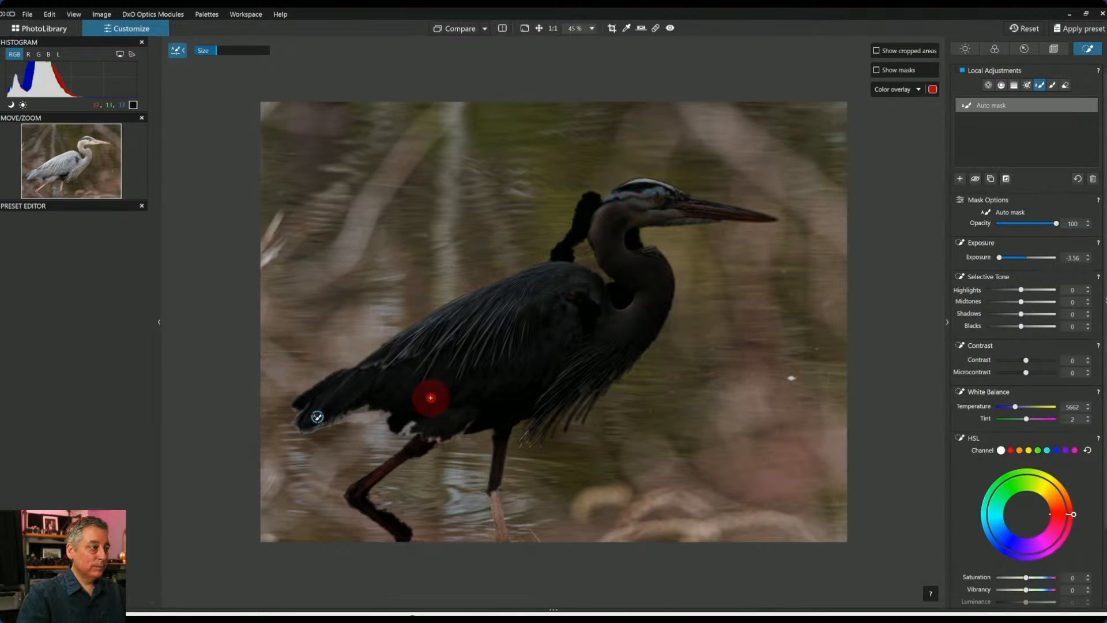
Paint the Auto mask over the missed pale spots along the heron's tail and underside, above the rear leg.
left_click_drag(393, 406, 317, 415)
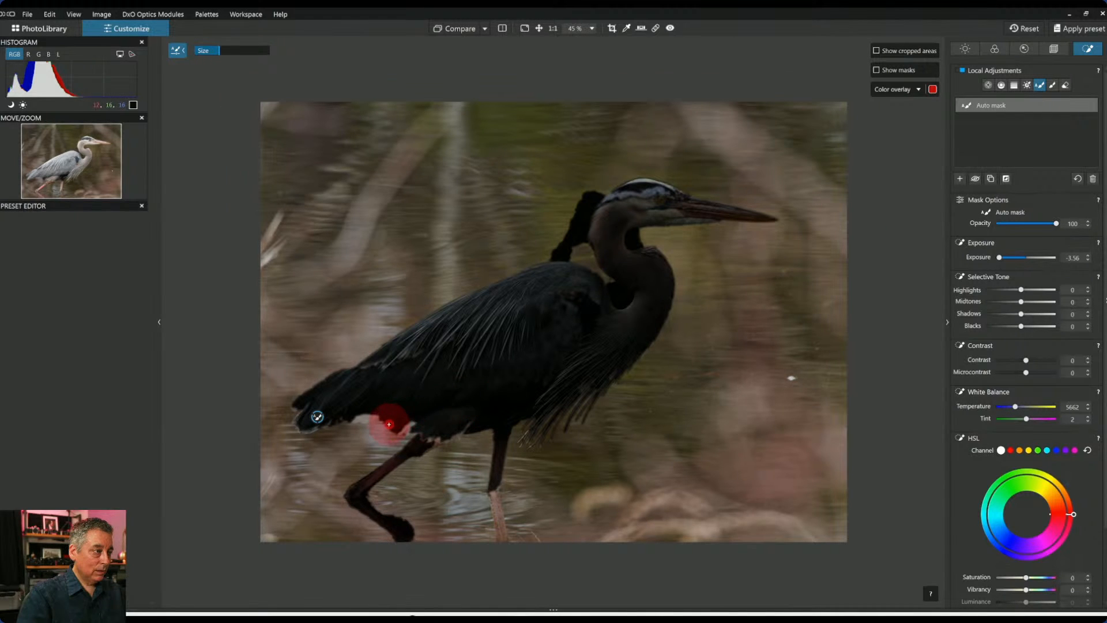
scroll(317, 417, "up", 4)
scroll(327, 446, "up", 1)
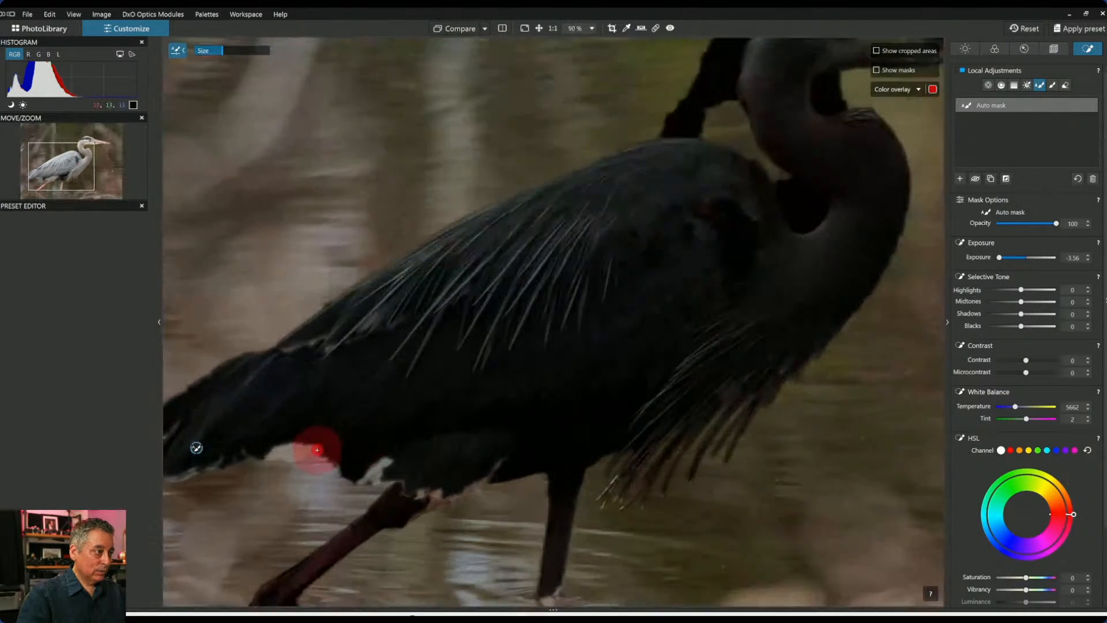
left_click_drag(316, 449, 257, 449)
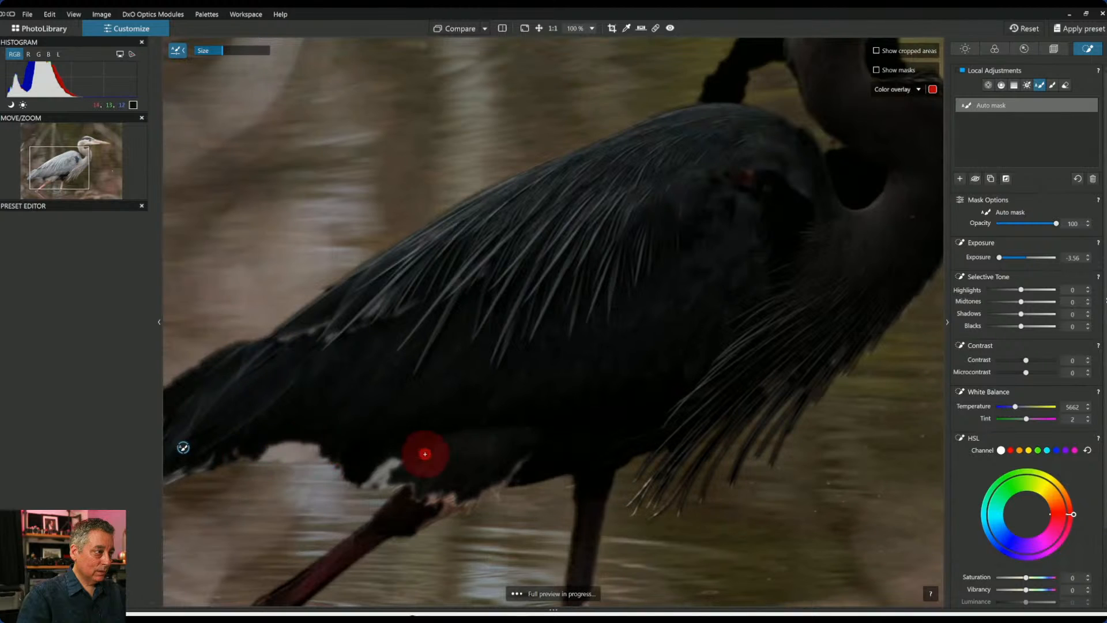
left_click_drag(407, 455, 382, 465)
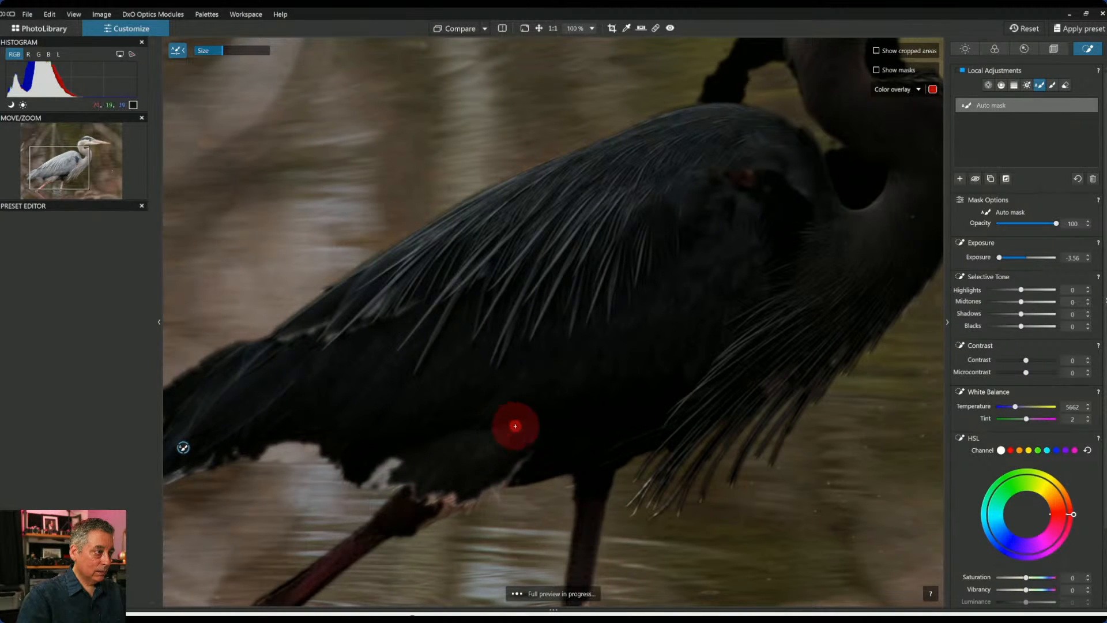
scroll(618, 377, "down", 1)
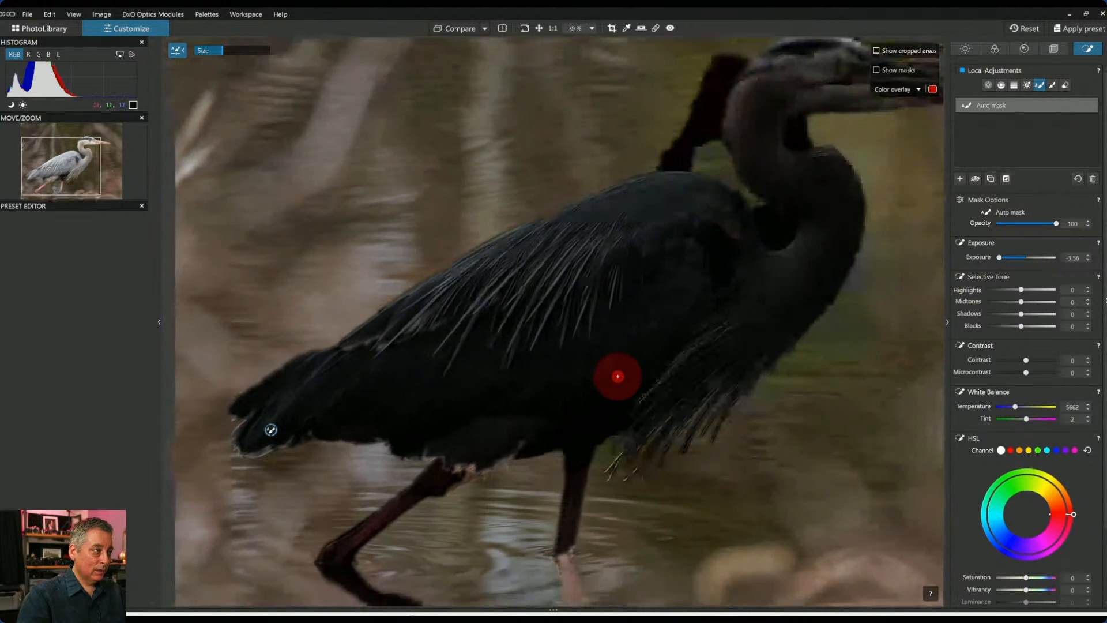
scroll(662, 327, "down", 1)
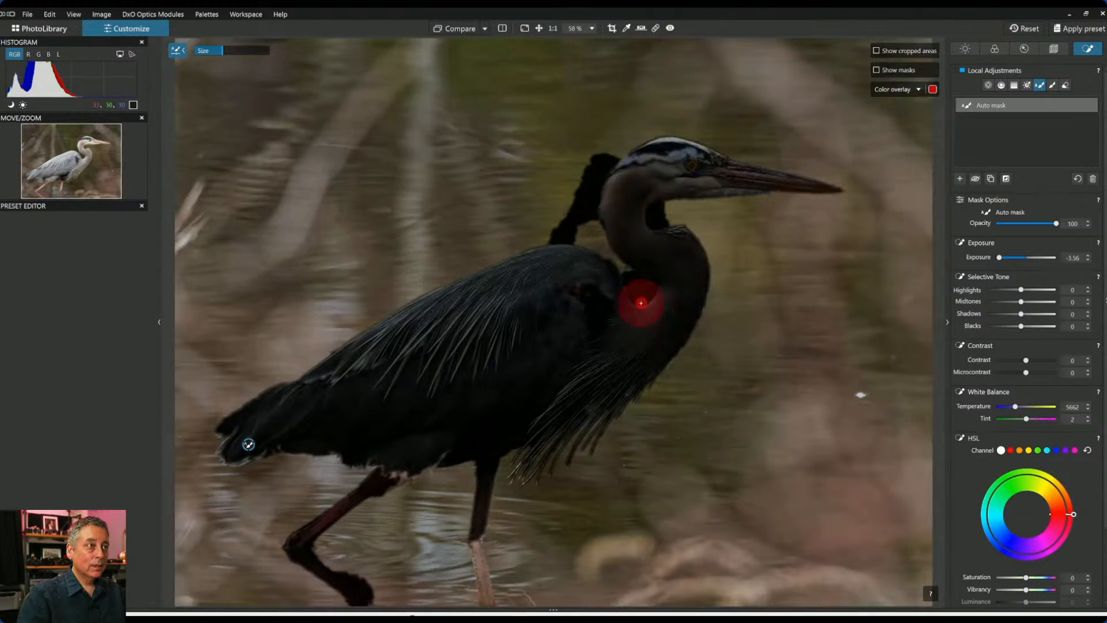
Erase the mask spill behind the heron's head plume and inside the neck curves, using an eraser Flow of 41%.
left_click(594, 158)
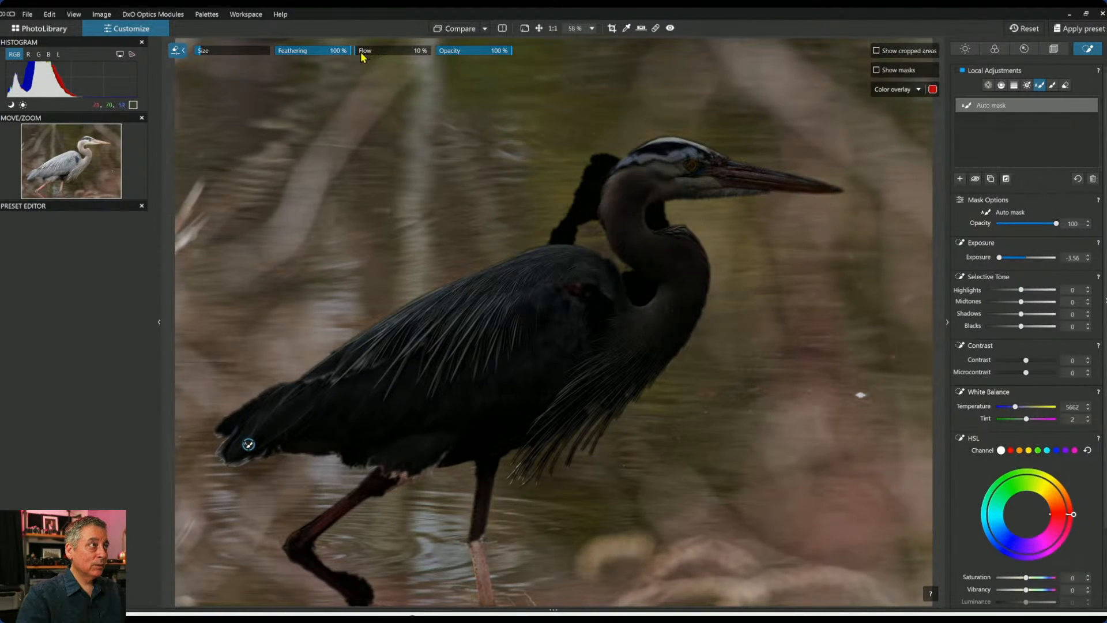
left_click_drag(357, 55, 383, 58)
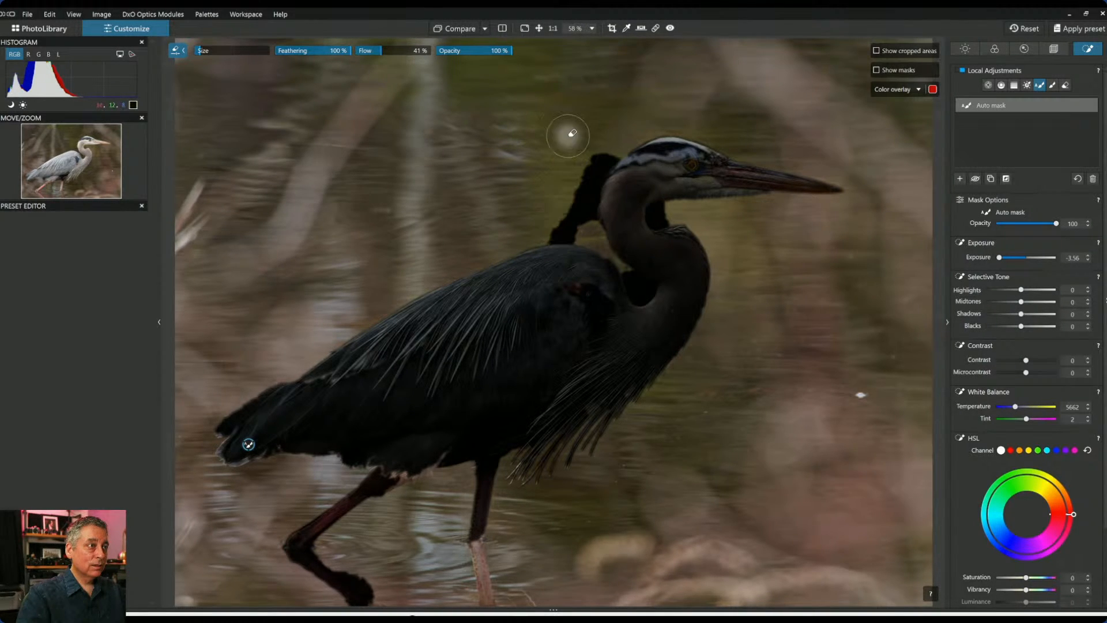
left_click_drag(585, 119, 605, 144)
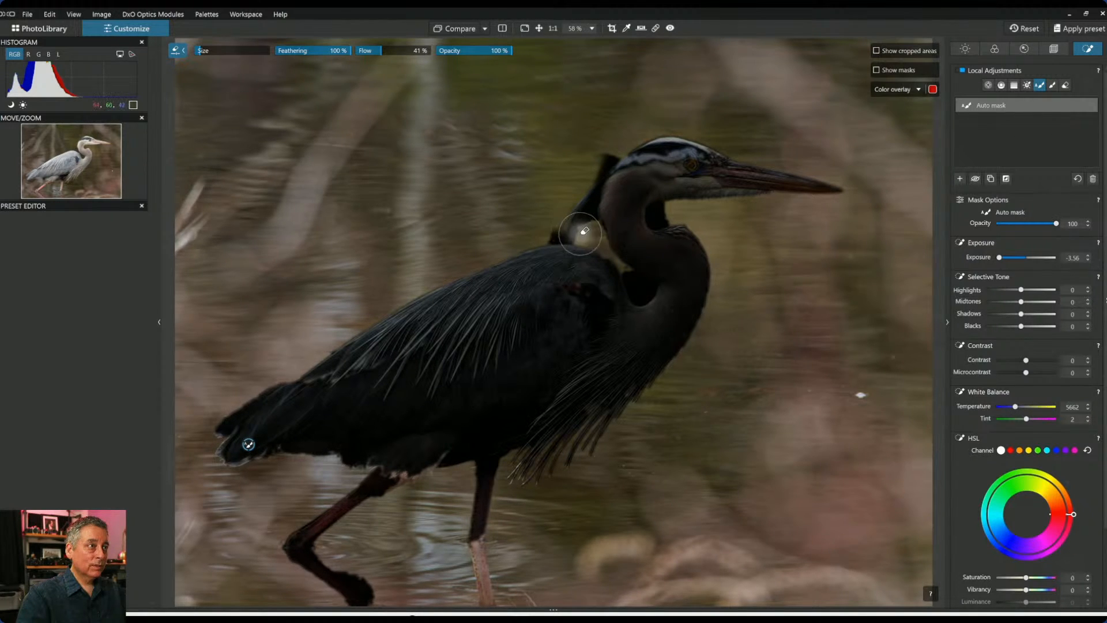
left_click_drag(586, 189, 590, 170)
left_click_drag(675, 210, 662, 225)
mouse_move(654, 289)
left_mouse_down()
mouse_move(629, 274)
mouse_move(635, 292)
mouse_move(643, 280)
mouse_move(652, 289)
mouse_move(637, 283)
mouse_move(640, 292)
mouse_move(635, 270)
left_mouse_up()
mouse_move(586, 226)
left_mouse_down()
mouse_move(546, 237)
mouse_move(576, 227)
mouse_move(608, 156)
mouse_move(663, 123)
mouse_move(603, 168)
mouse_move(589, 203)
mouse_move(595, 217)
left_mouse_up()
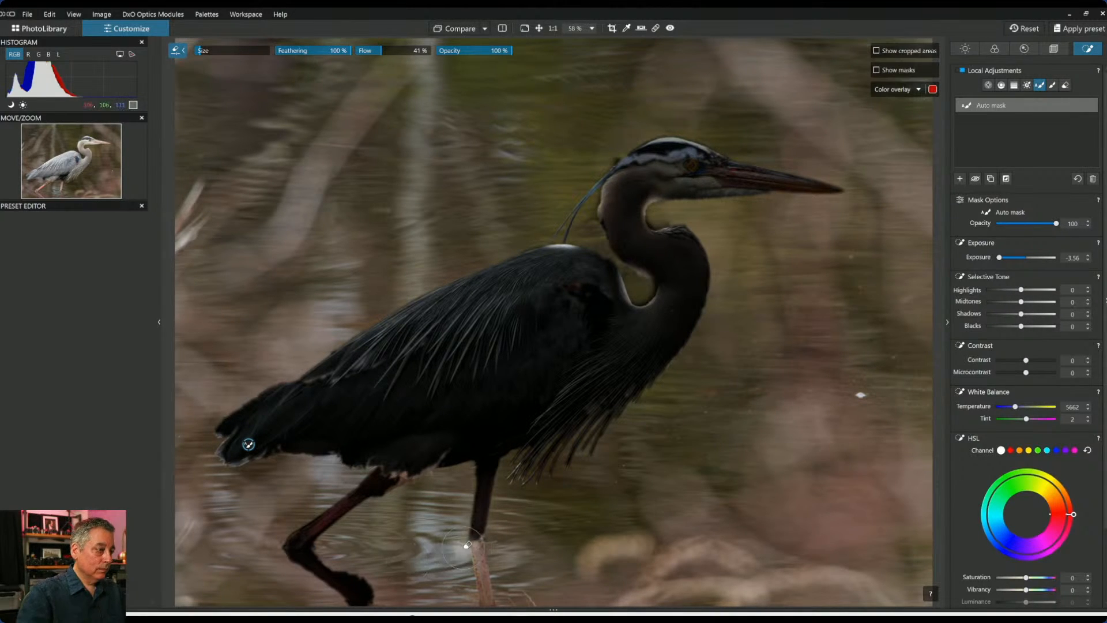
Paint the Auto mask over the unmasked belly feathers and the top of the rear leg.
left_click(438, 468)
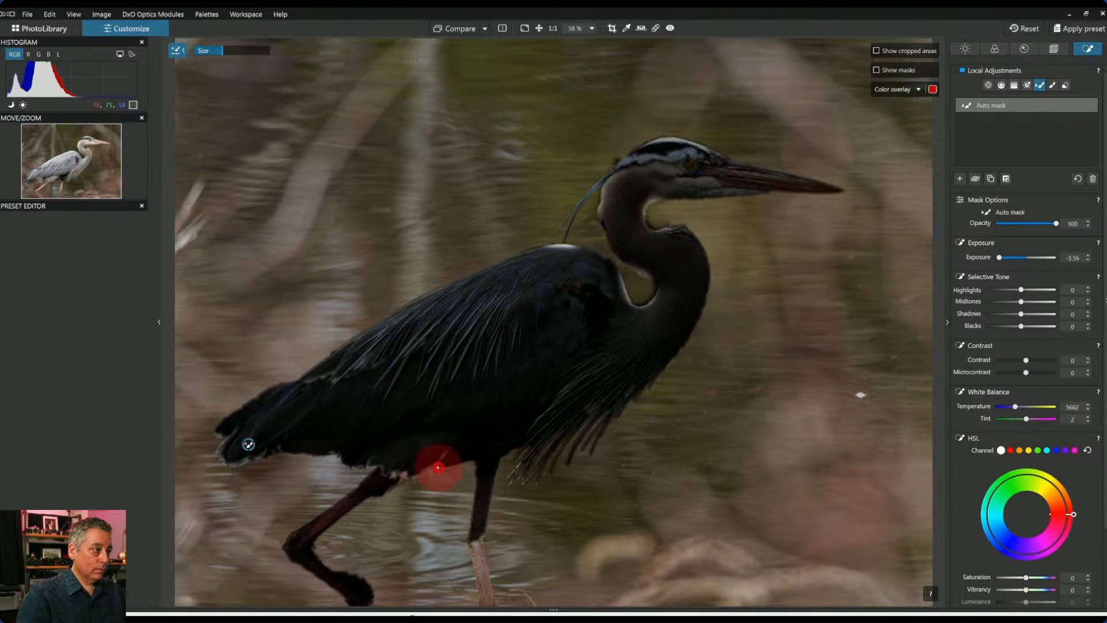
scroll(424, 459, "up", 5)
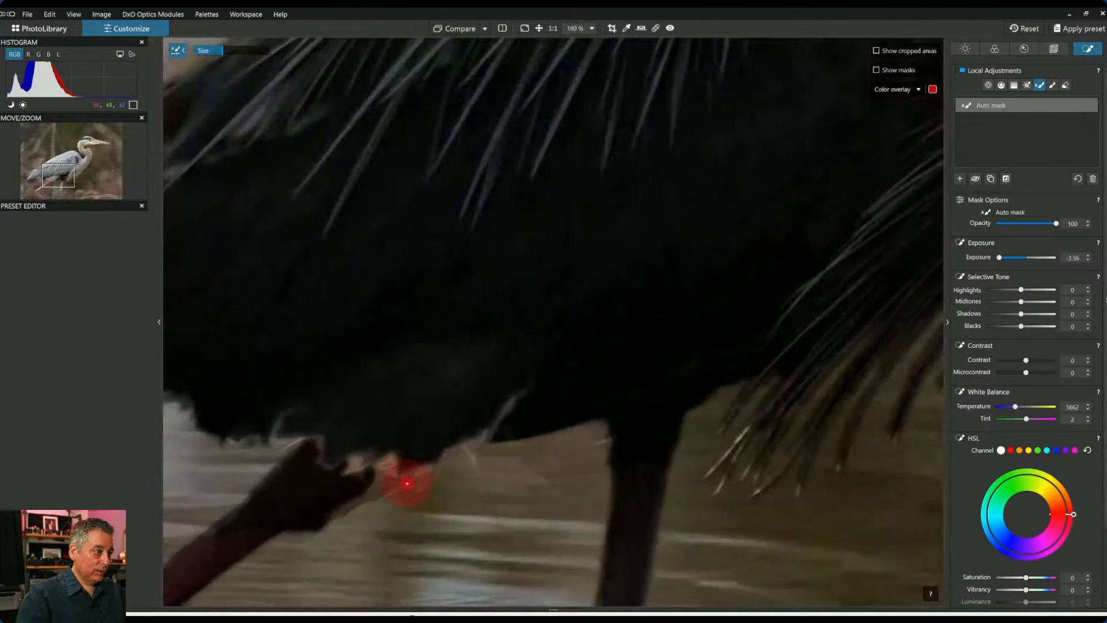
mouse_move(369, 473)
left_mouse_down()
mouse_move(489, 416)
mouse_move(439, 438)
mouse_move(366, 445)
mouse_move(299, 429)
mouse_move(365, 431)
mouse_move(346, 468)
left_mouse_up()
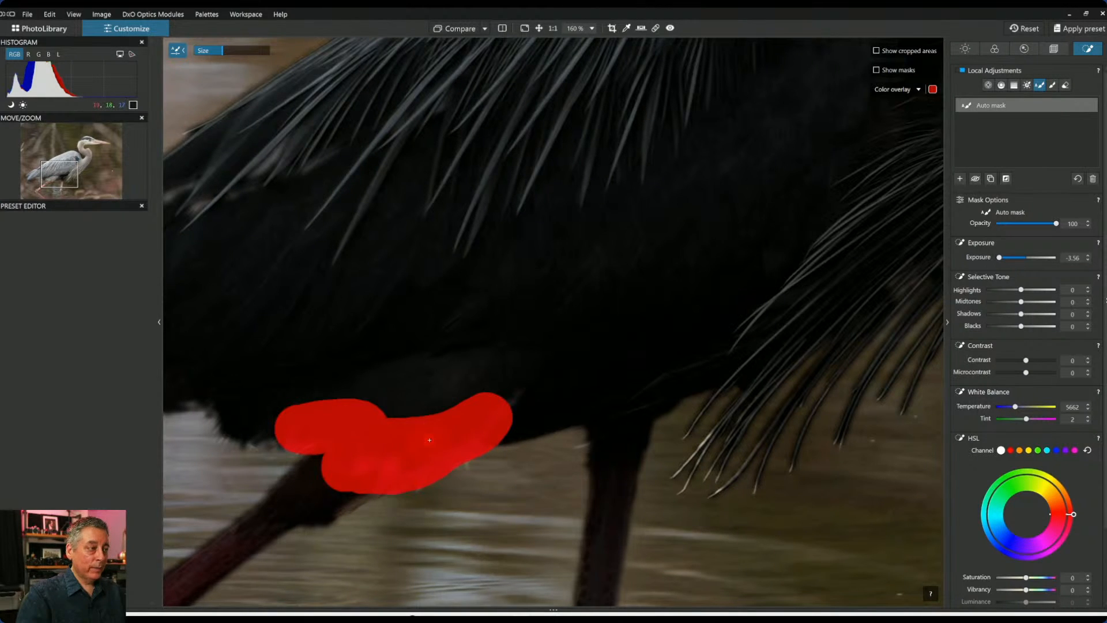
left_click_drag(429, 440, 438, 427)
scroll(440, 425, "down", 3)
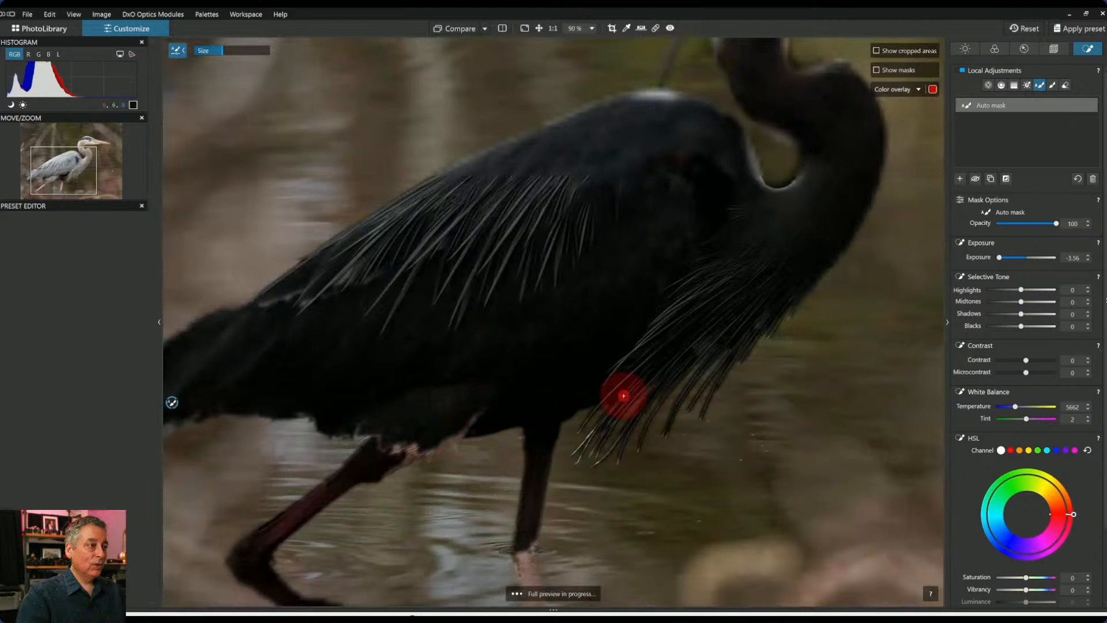
scroll(508, 412, "down", 2)
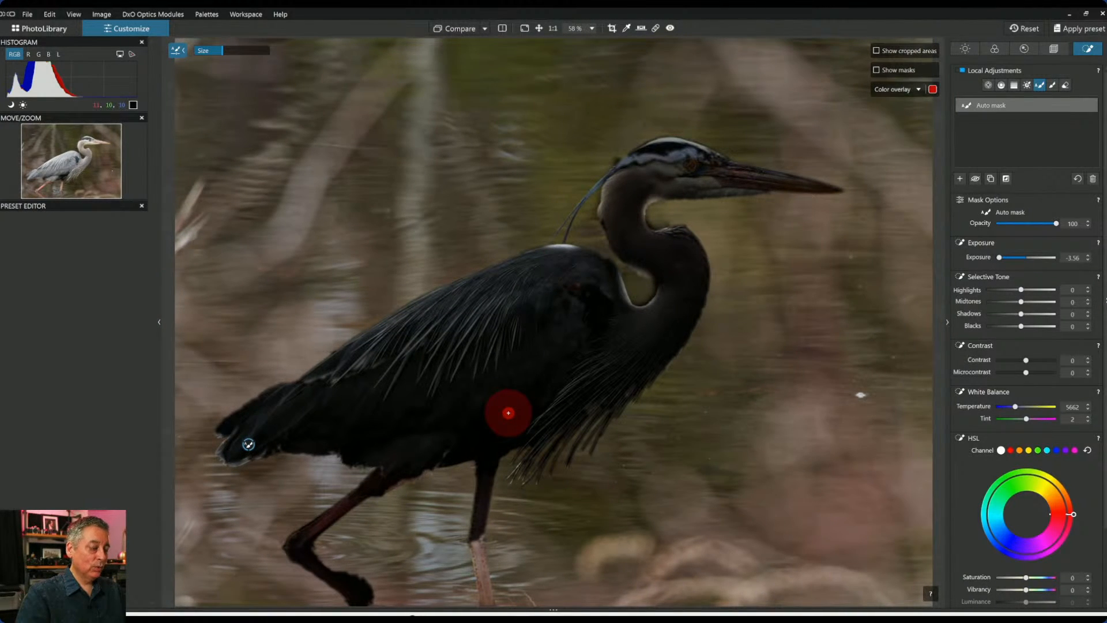
Repaint the mask along the top of the heron's back with a smaller brush and reset the mask's Exposure to 0.00.
scroll(505, 378, "up", 4)
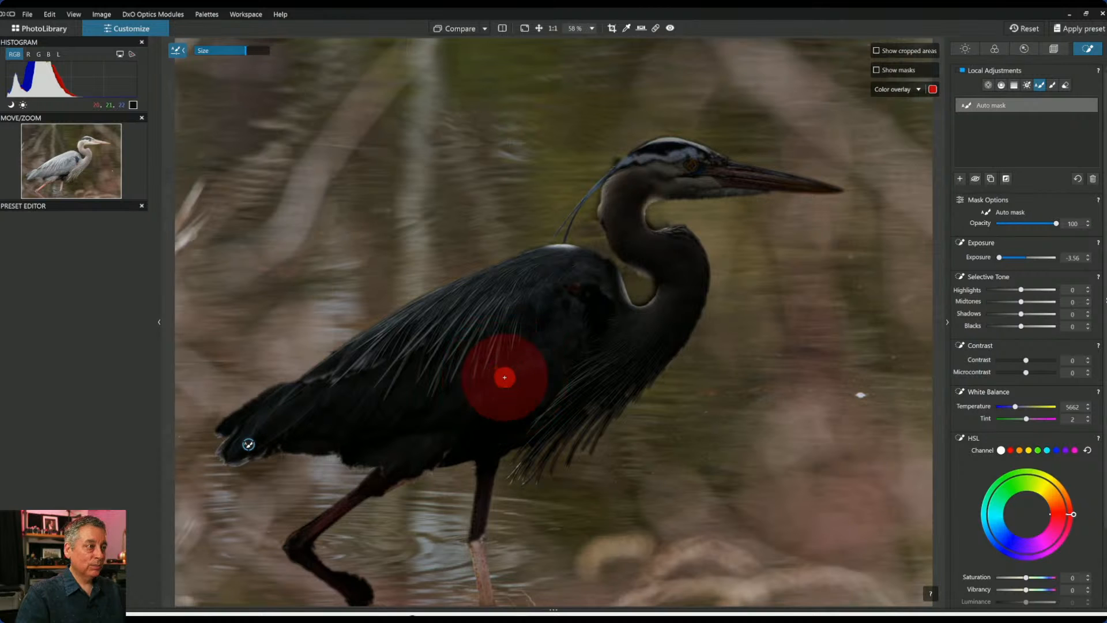
scroll(505, 378, "down", 5)
scroll(504, 378, "up", 1)
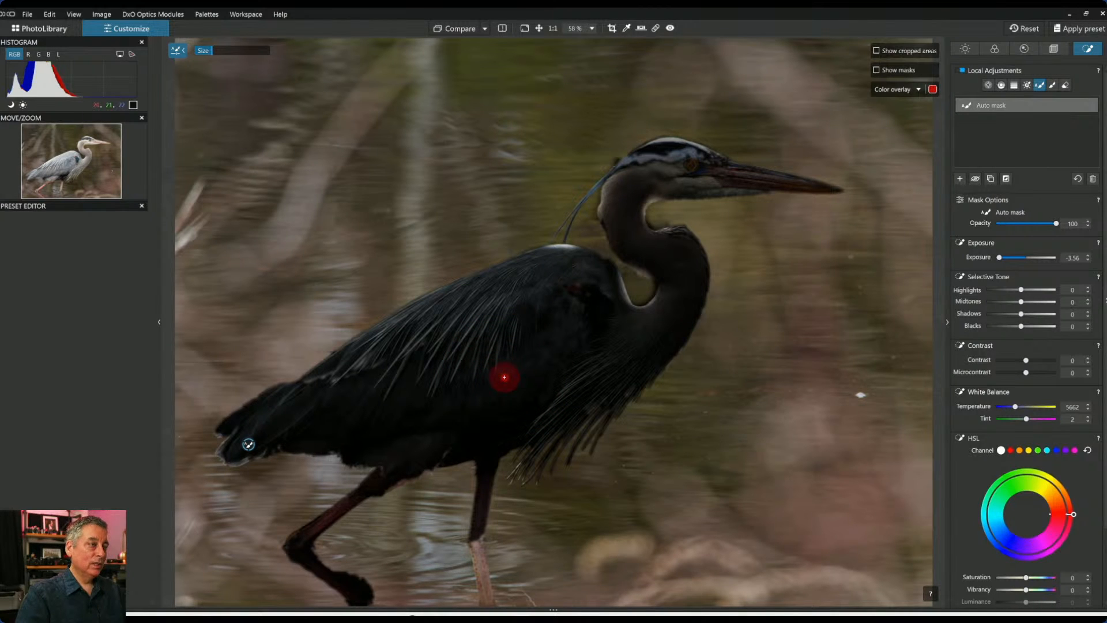
scroll(505, 378, "up", 3)
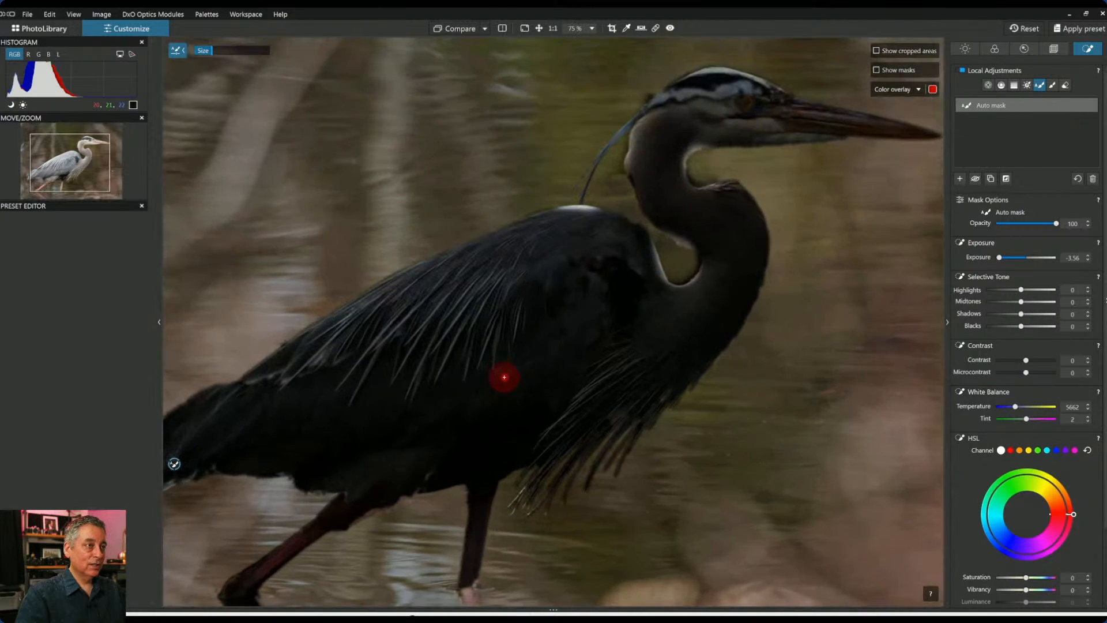
scroll(570, 204, "up", 2)
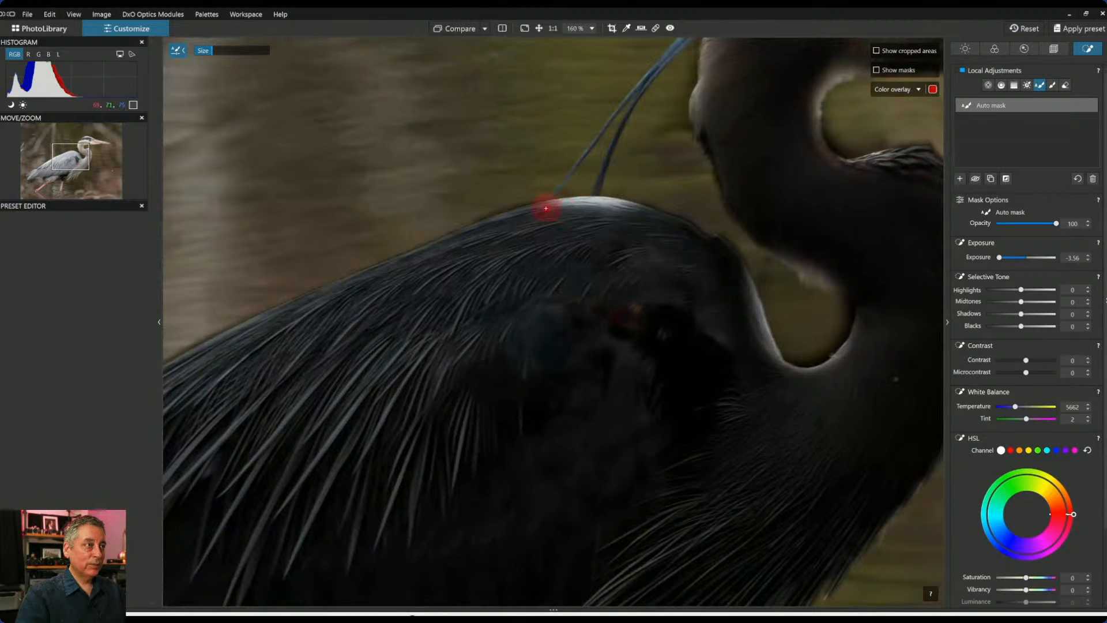
left_click_drag(545, 207, 633, 207)
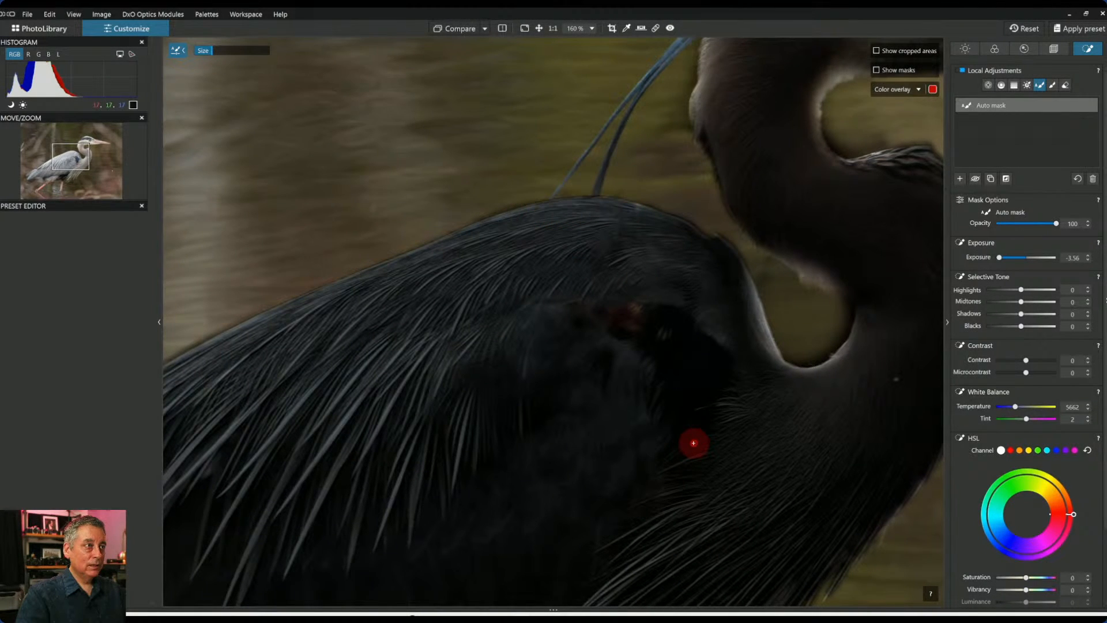
scroll(779, 429, "down", 10)
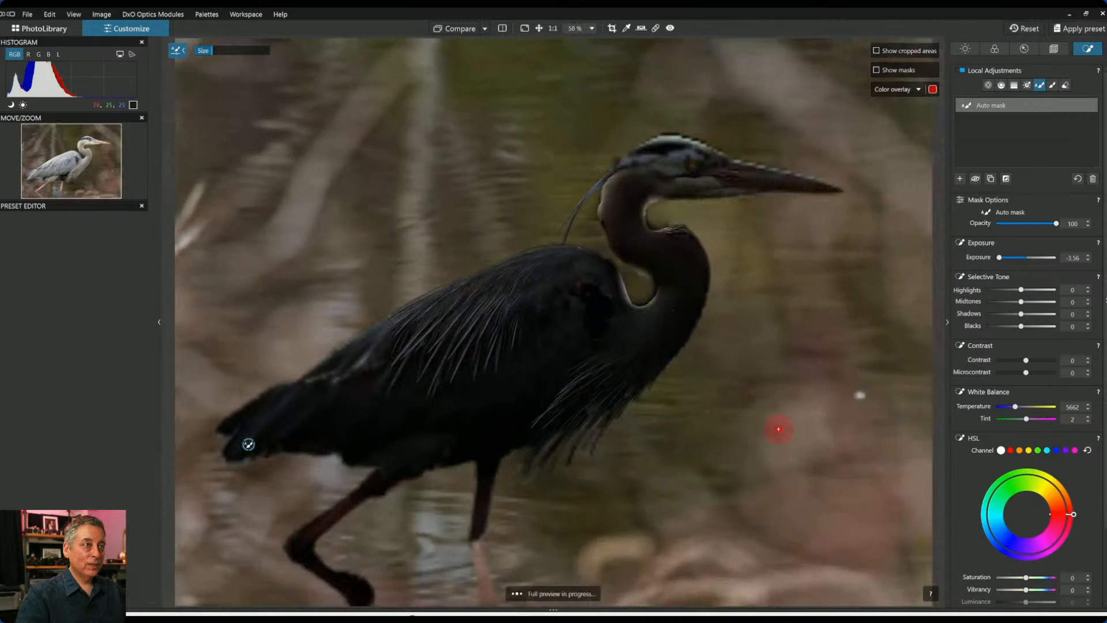
scroll(291, 427, "down", 2)
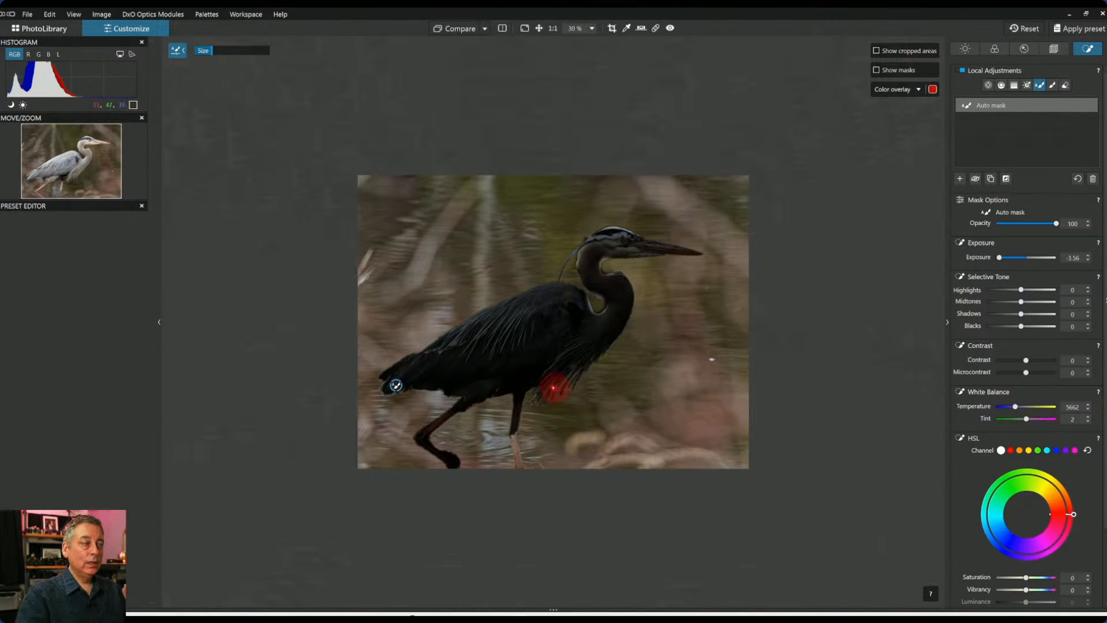
double_click(1000, 260)
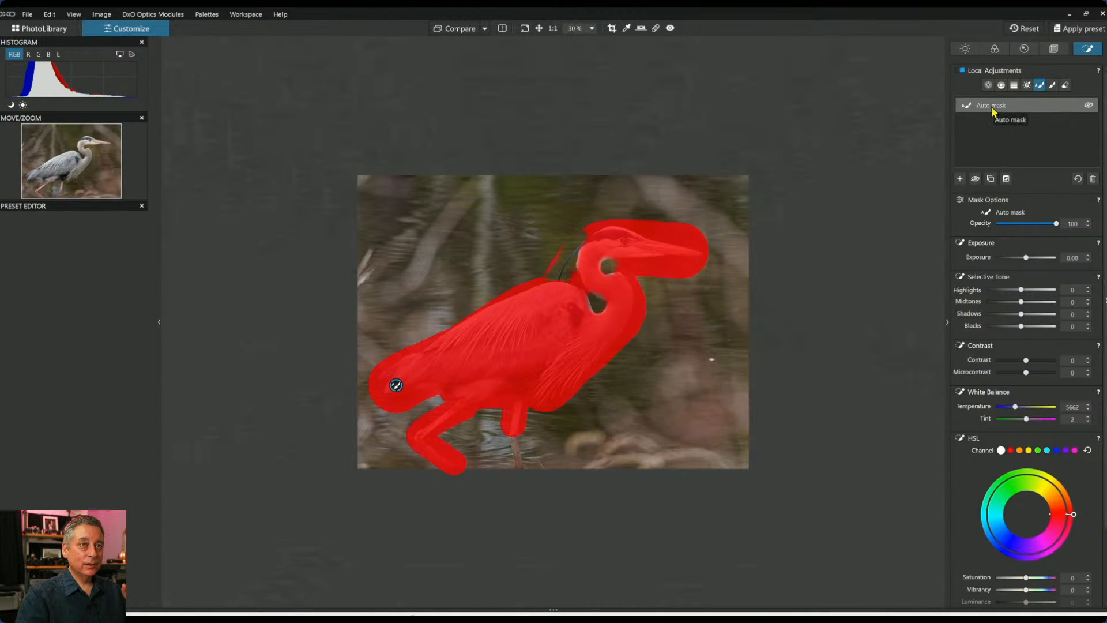
Duplicate the heron's Auto mask and invert the lower one in the list so it covers the background.
left_click(991, 180)
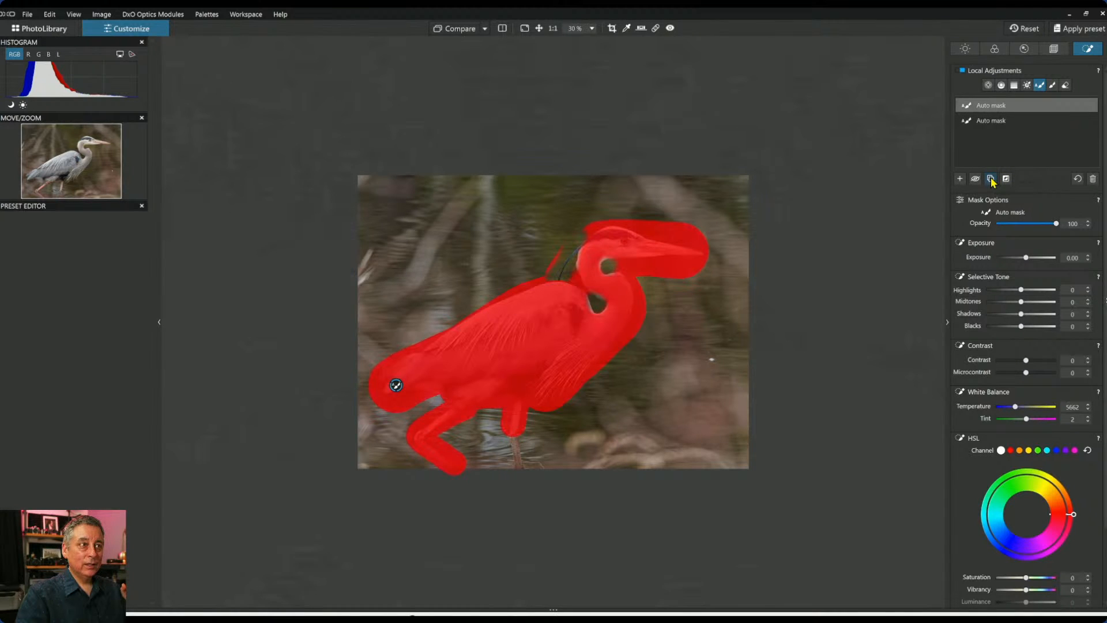
left_click(992, 122)
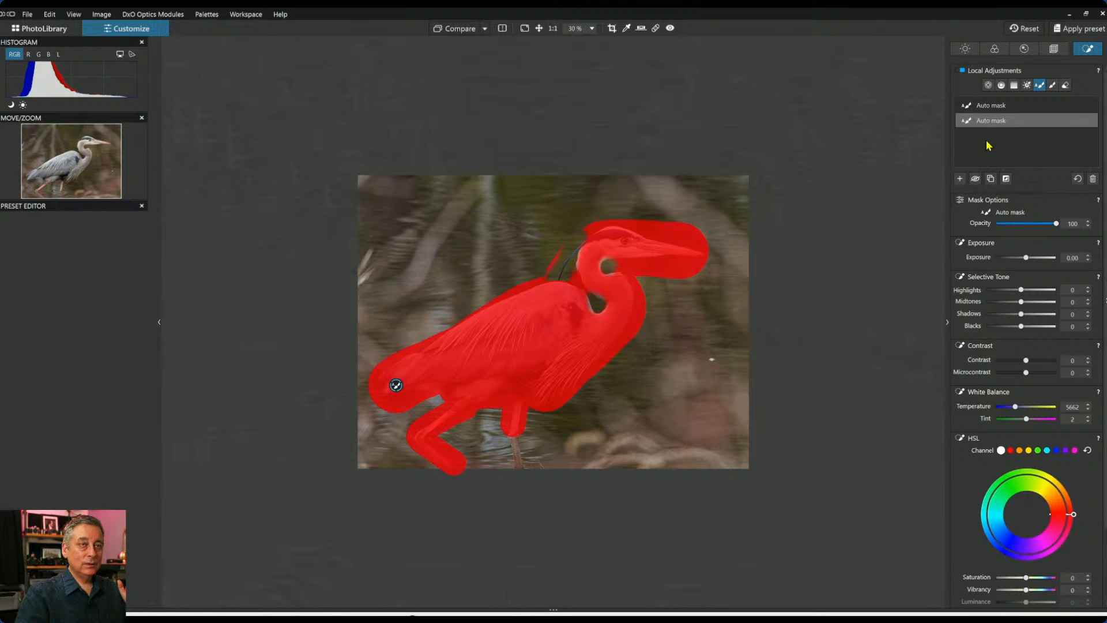
left_click(1007, 179)
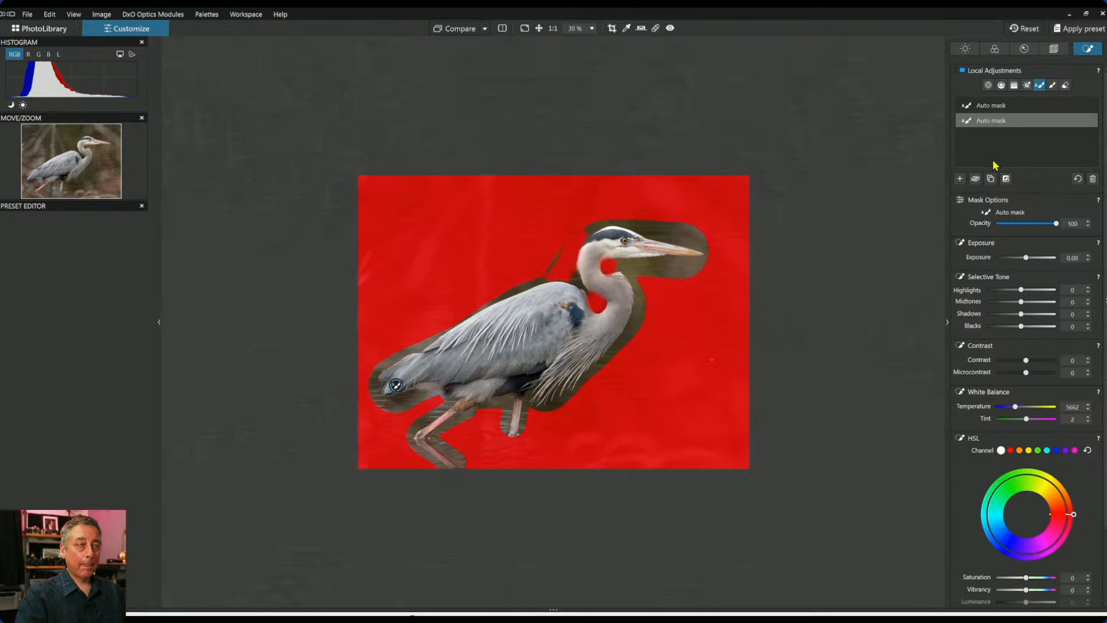
Try lowering the inverted background mask's Blacks to -36, and reset the value to 0.
scroll(1023, 285, "down", 1)
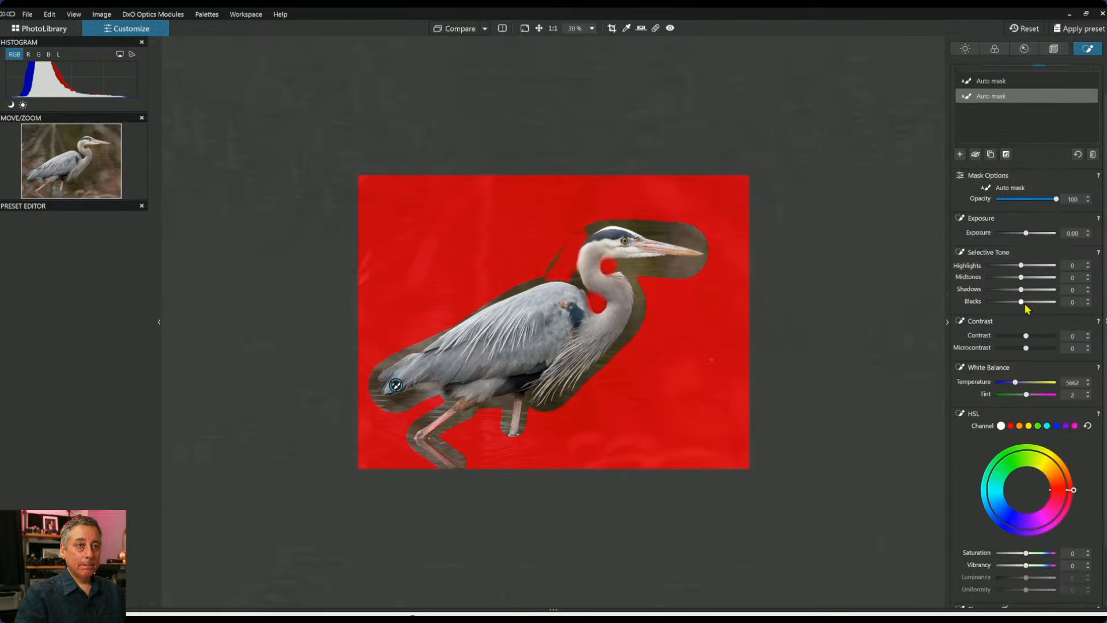
left_click_drag(1022, 305, 1009, 310)
scroll(792, 286, "up", 3)
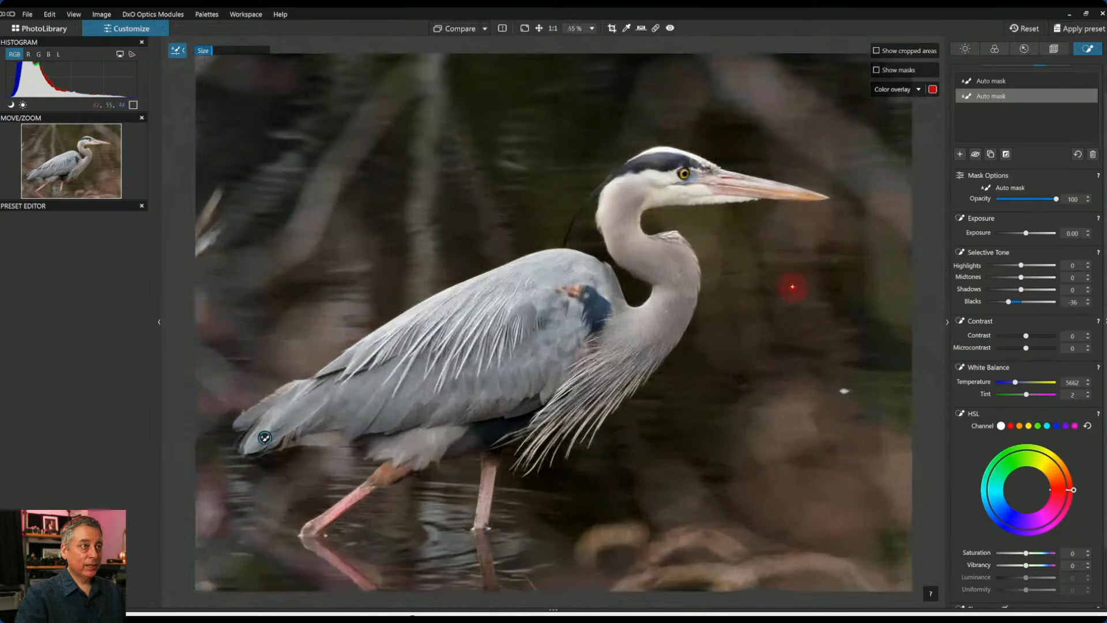
scroll(793, 287, "down", 1)
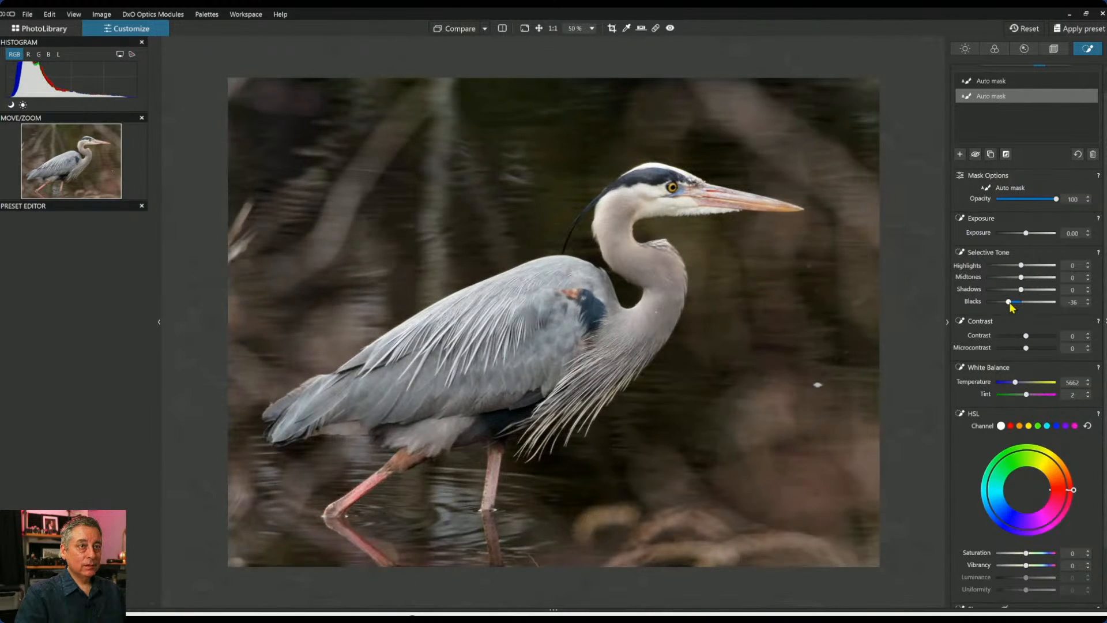
double_click(1008, 302)
Darken the background mask with Exposure -0.63, Highlights -100 and Midtones -47.
left_click_drag(1026, 233, 1019, 234)
scroll(877, 275, "down", 1)
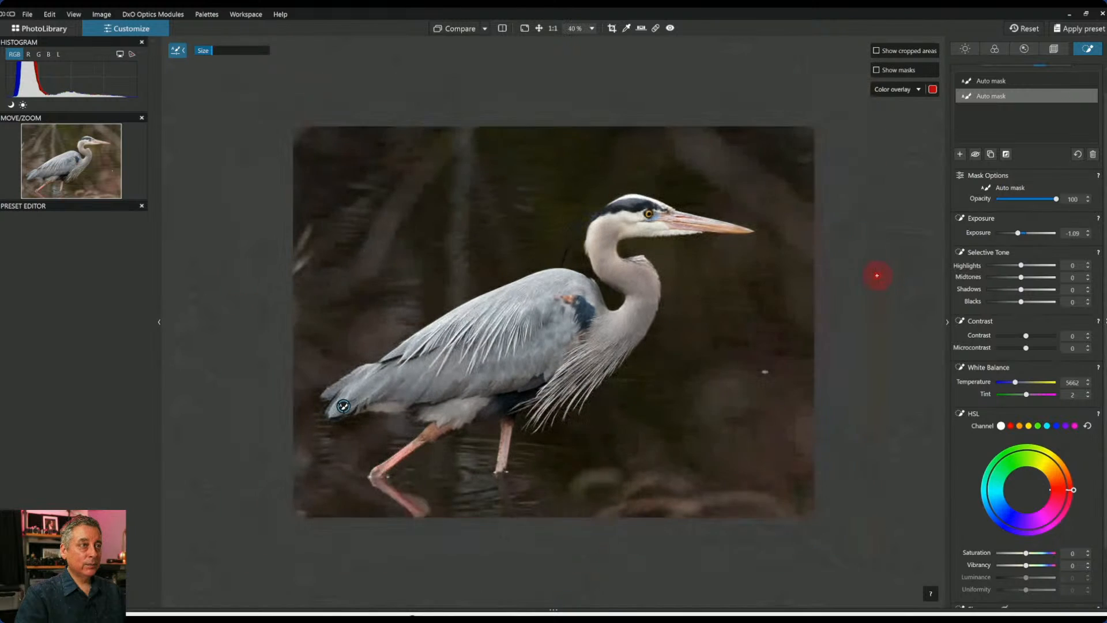
left_click_drag(1022, 278, 982, 267)
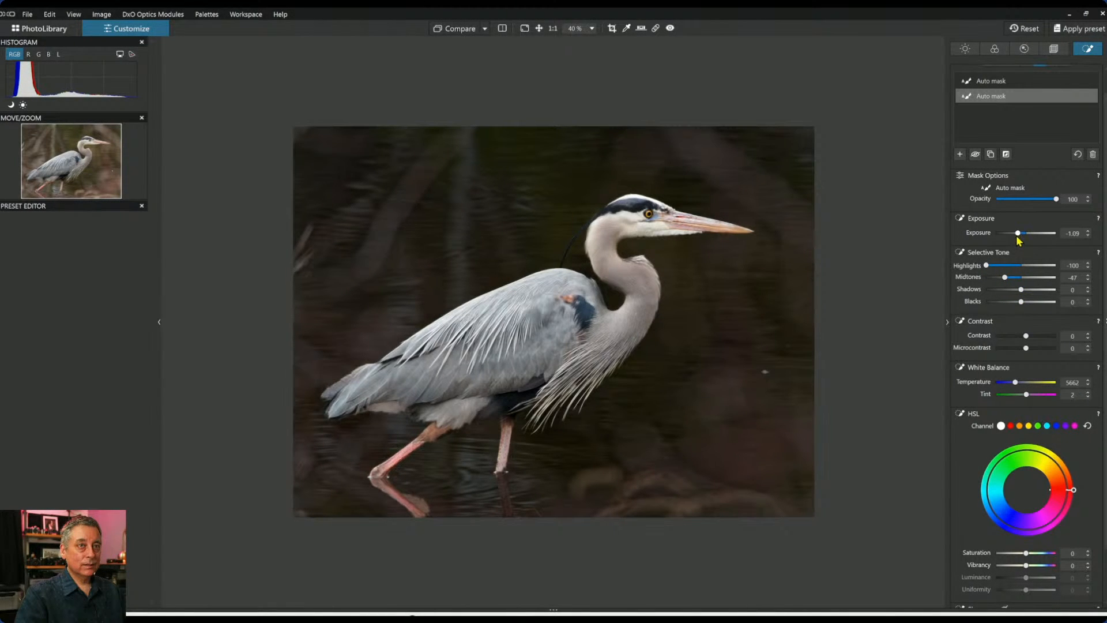
left_click_drag(1019, 238, 1023, 237)
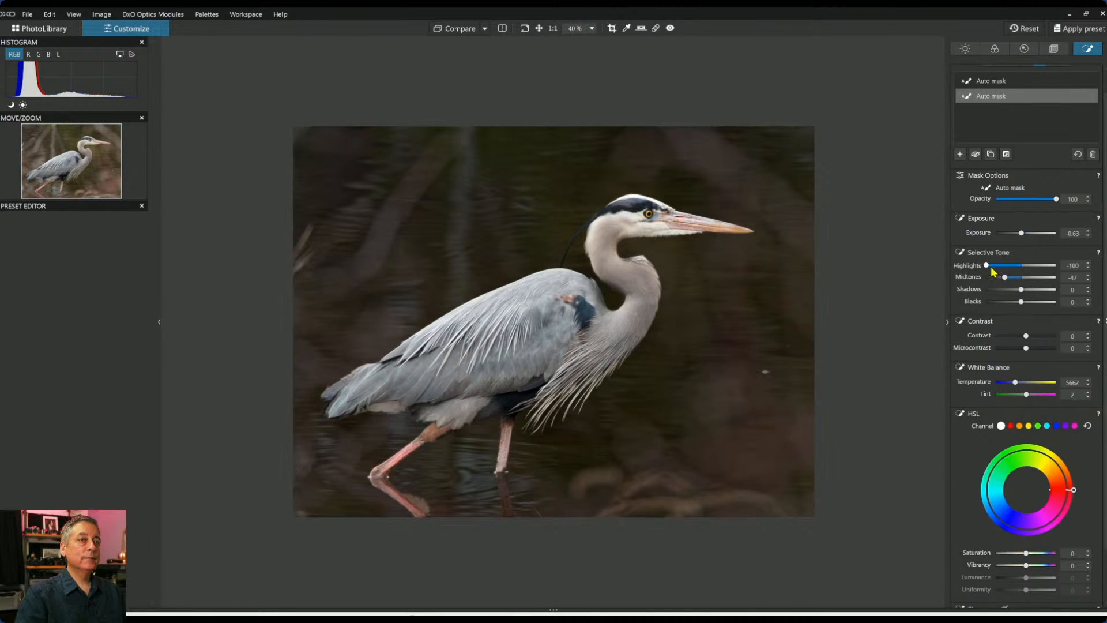
Reset the background mask's Exposure to 0.00, try Blacks at -37, and reset the Blacks to 0.
double_click(1022, 233)
left_click_drag(1021, 302, 1010, 306)
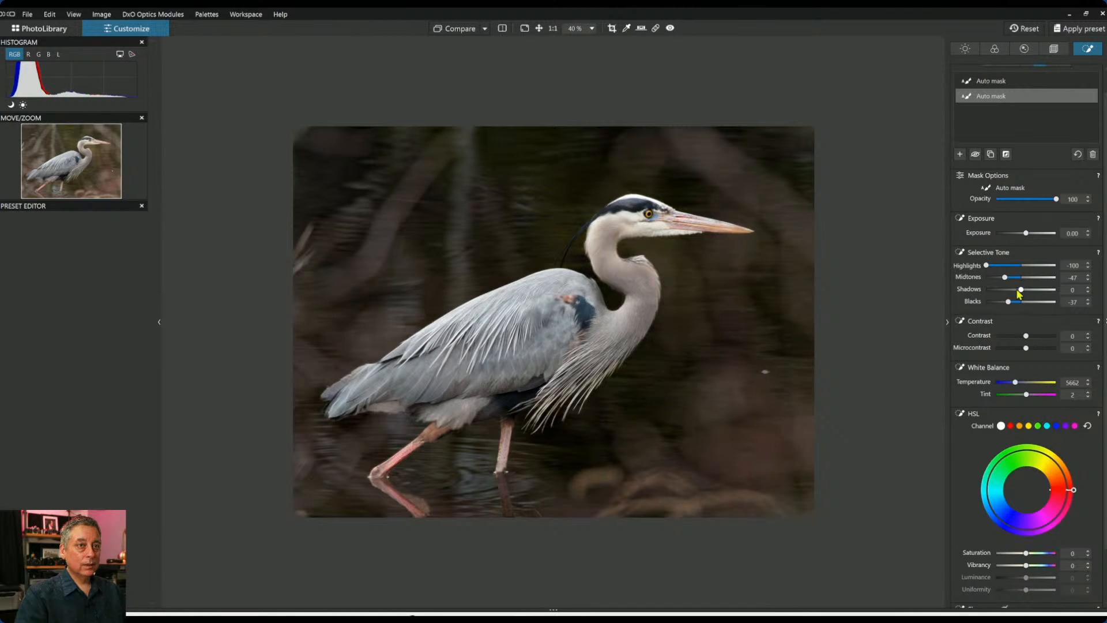
double_click(1008, 302)
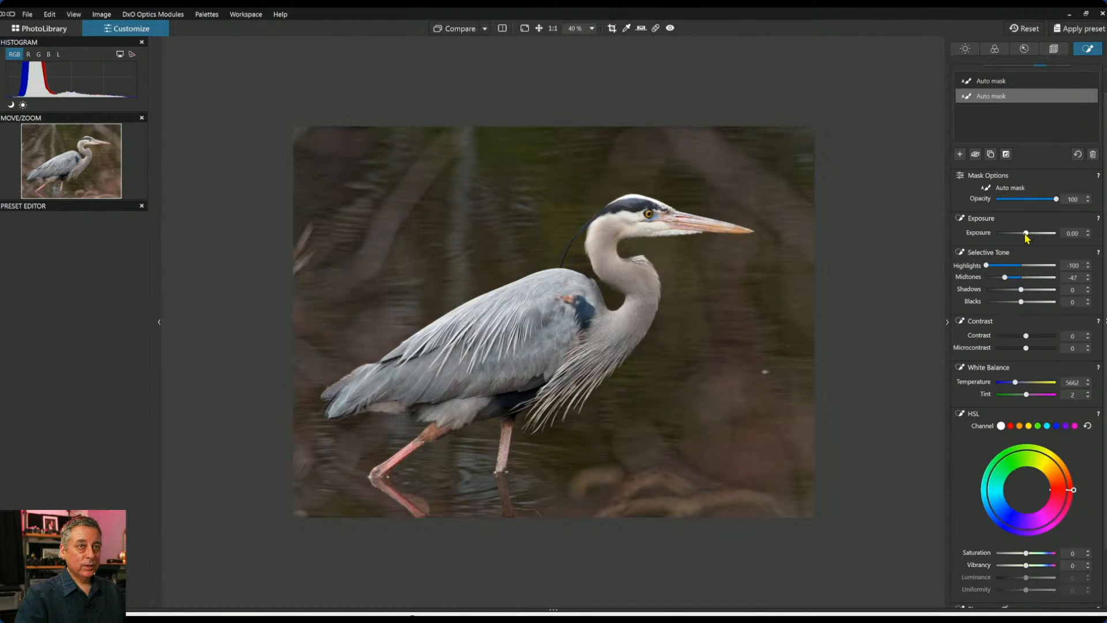
Darken the inverted background mask by setting its Exposure to -0.70.
scroll(1025, 235, "down", 3)
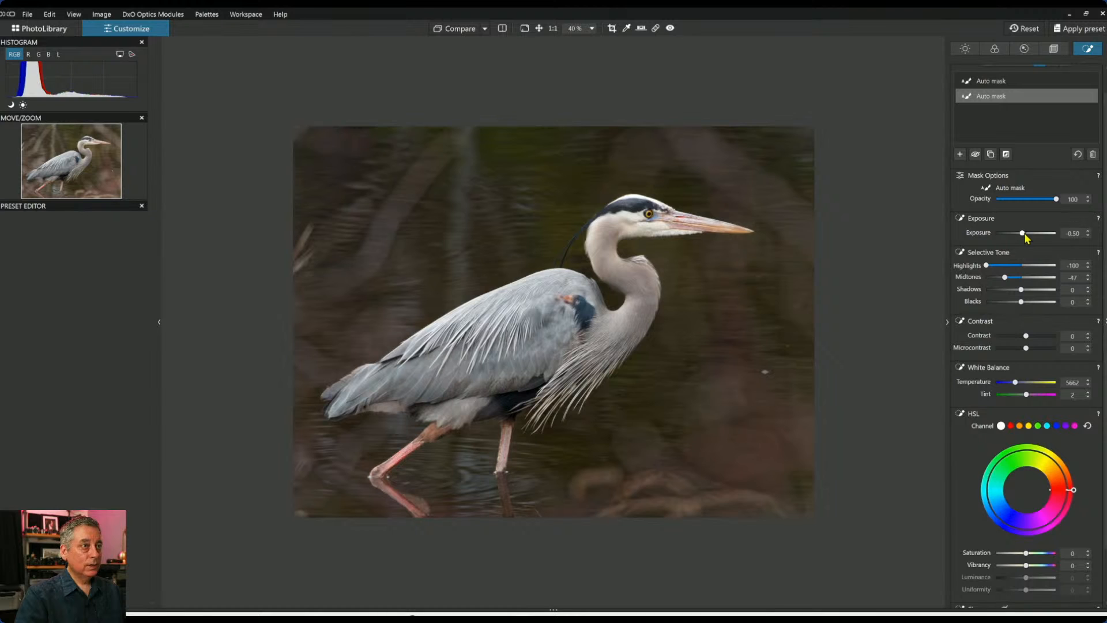
scroll(1024, 233, "down", 1)
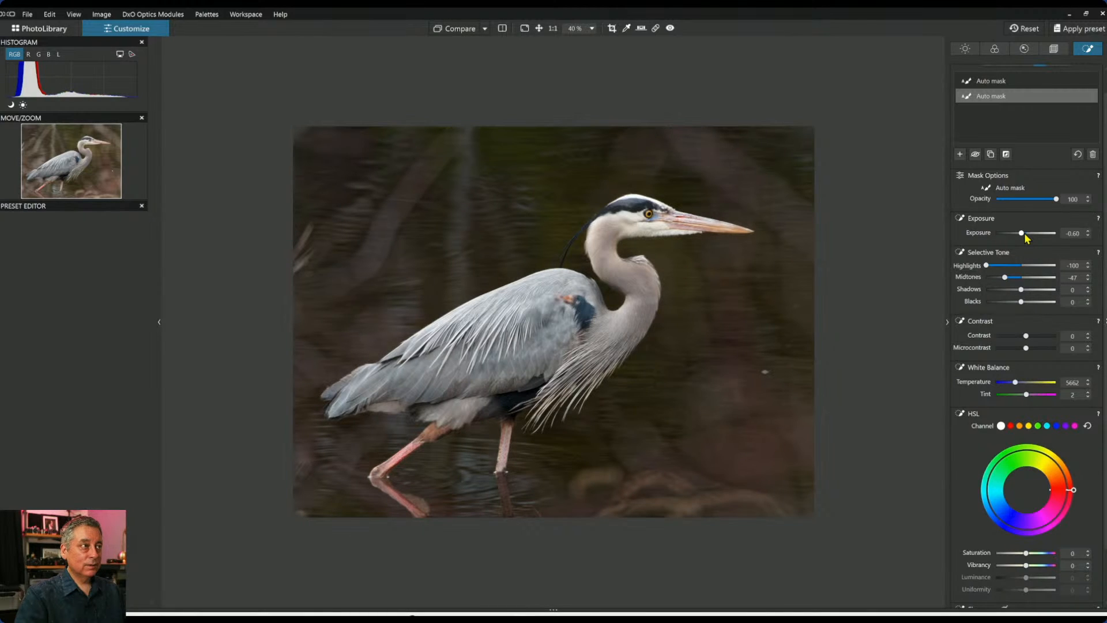
scroll(1025, 233, "down", 1)
scroll(1018, 391, "down", 1)
scroll(1017, 391, "up", 2)
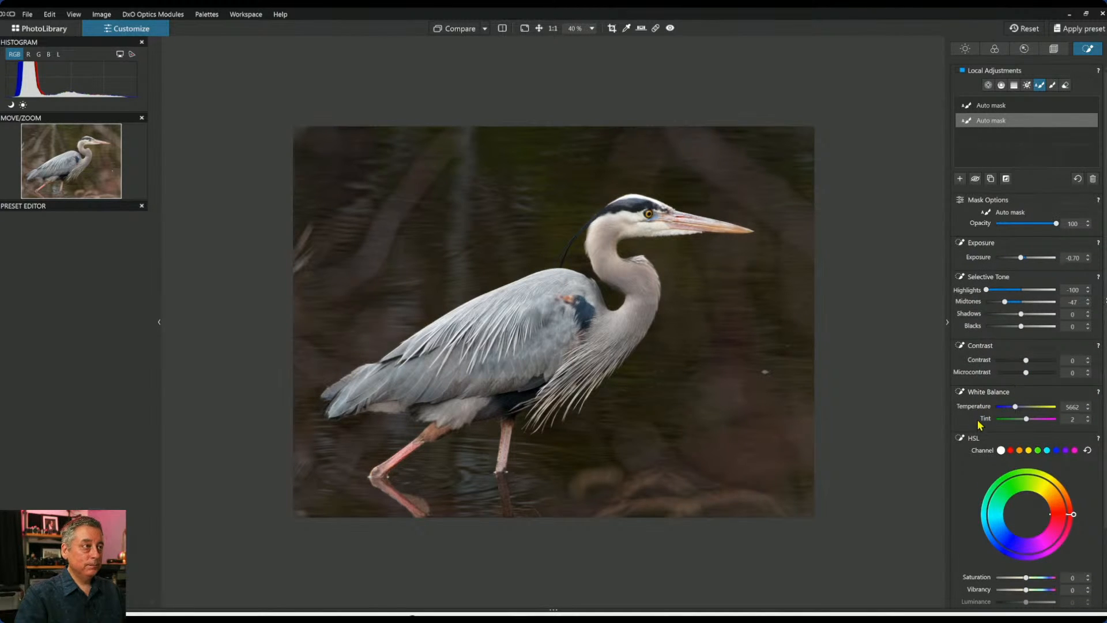
Set the background mask's Sharpness intensity to -100 and try a small amount of Blur, returning it to 0.
scroll(983, 429, "down", 2)
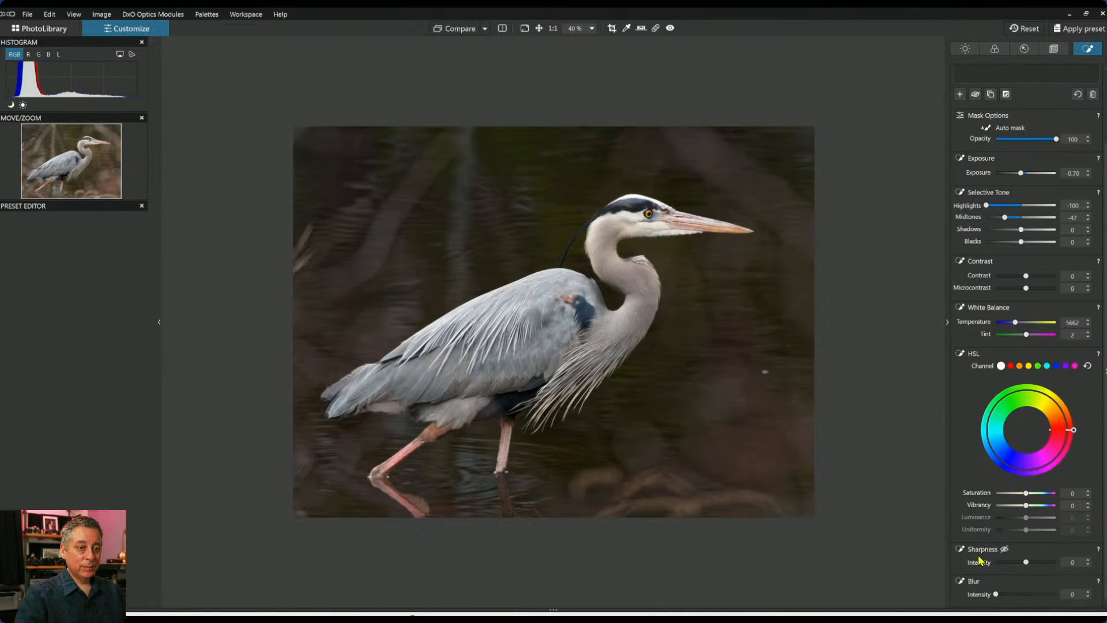
left_click(996, 563)
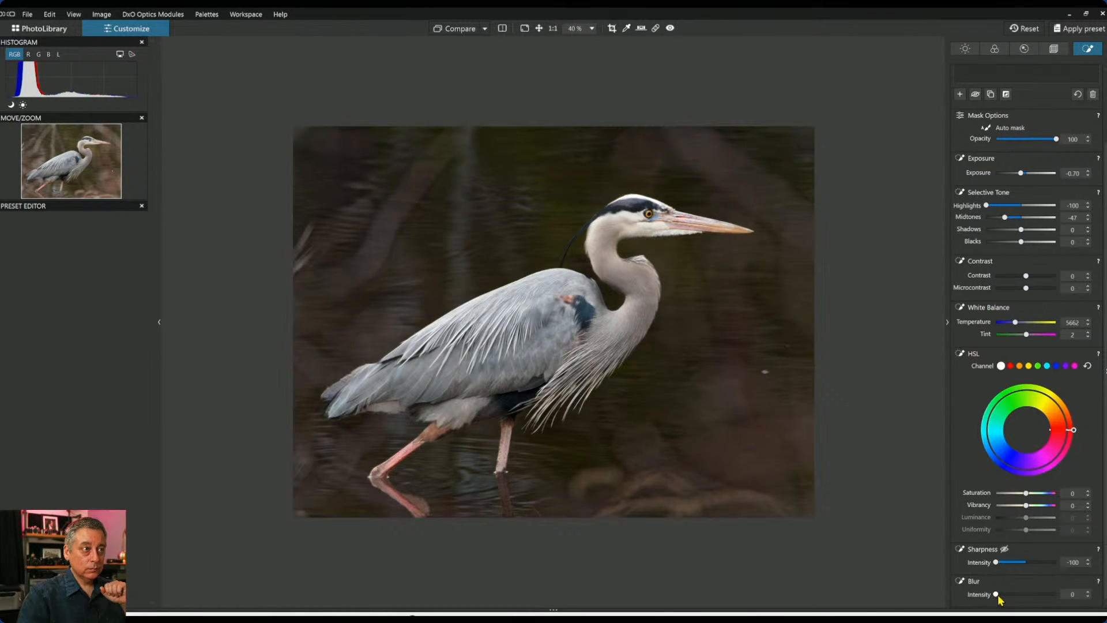
left_click_drag(996, 594, 1004, 595)
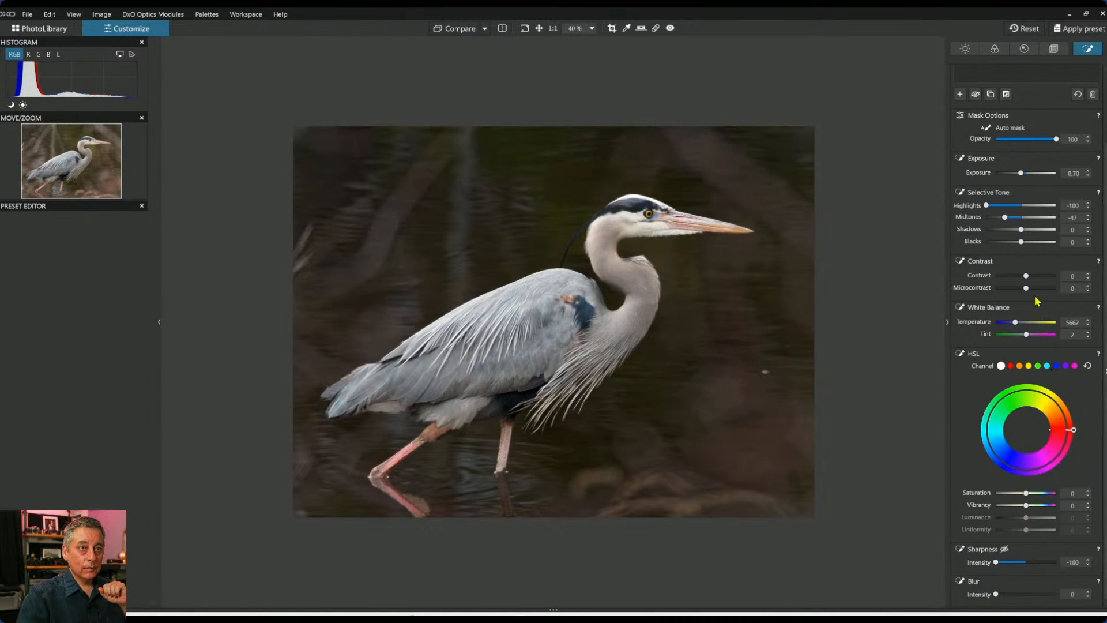
Soften the background mask with Contrast -48 and Microcontrast -76, set Exposure to -0.60, and retest Highlights, ending at -100.
left_click_drag(1026, 288, 1003, 293)
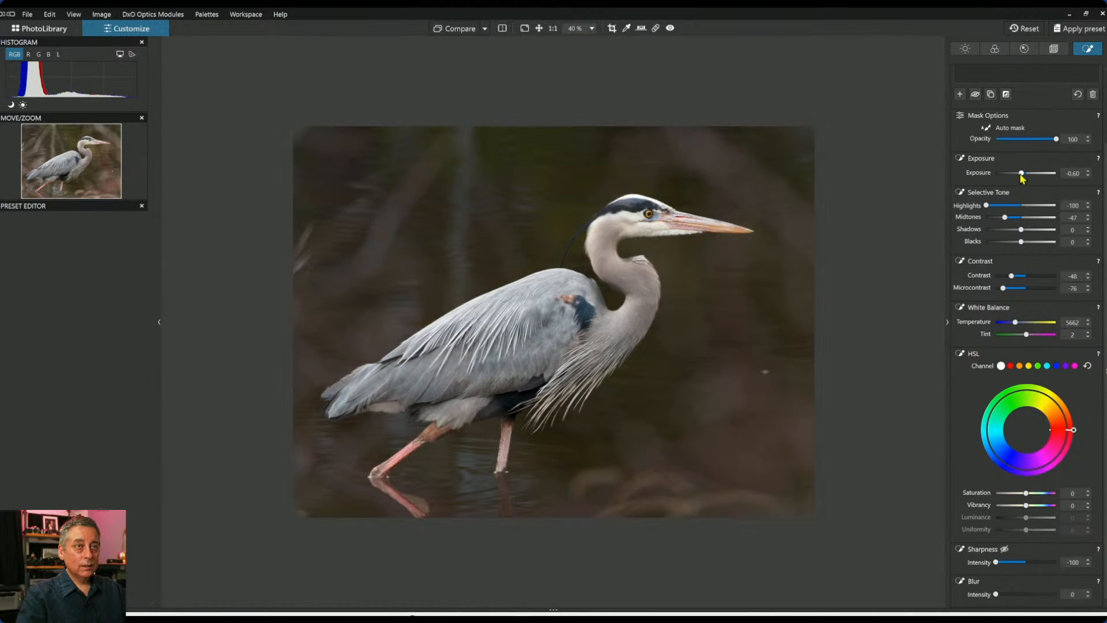
double_click(987, 206)
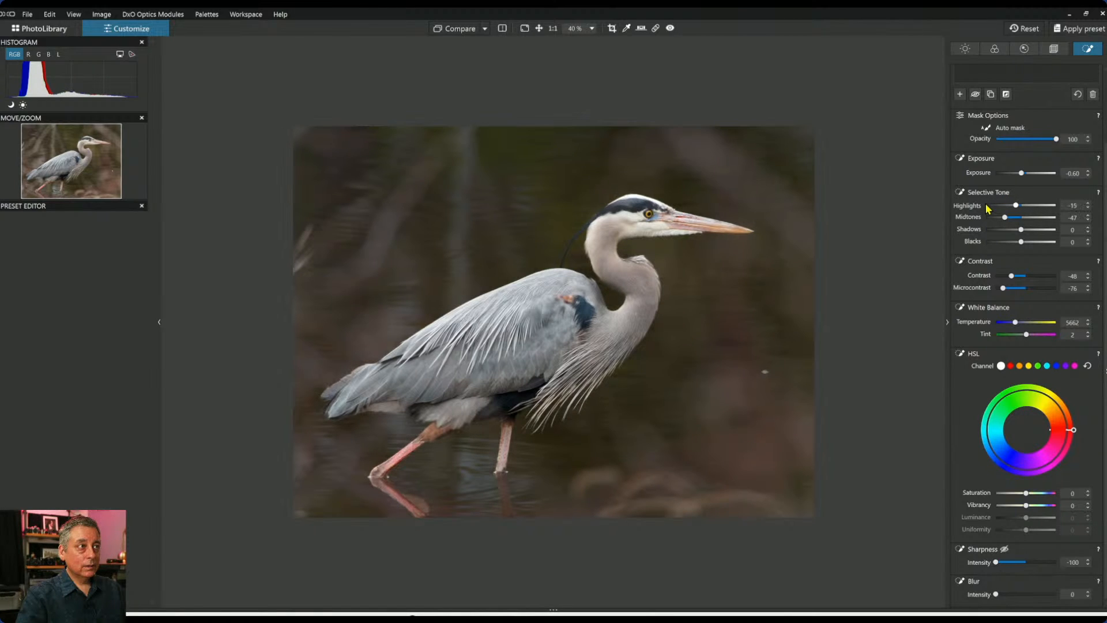
left_click(987, 206)
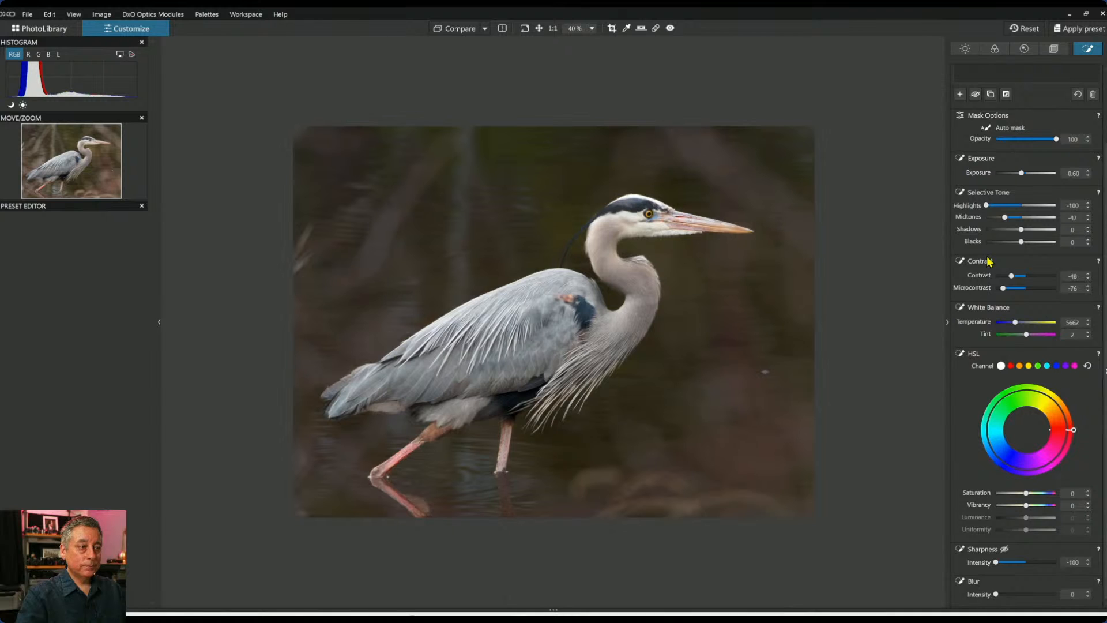
left_click(935, 288)
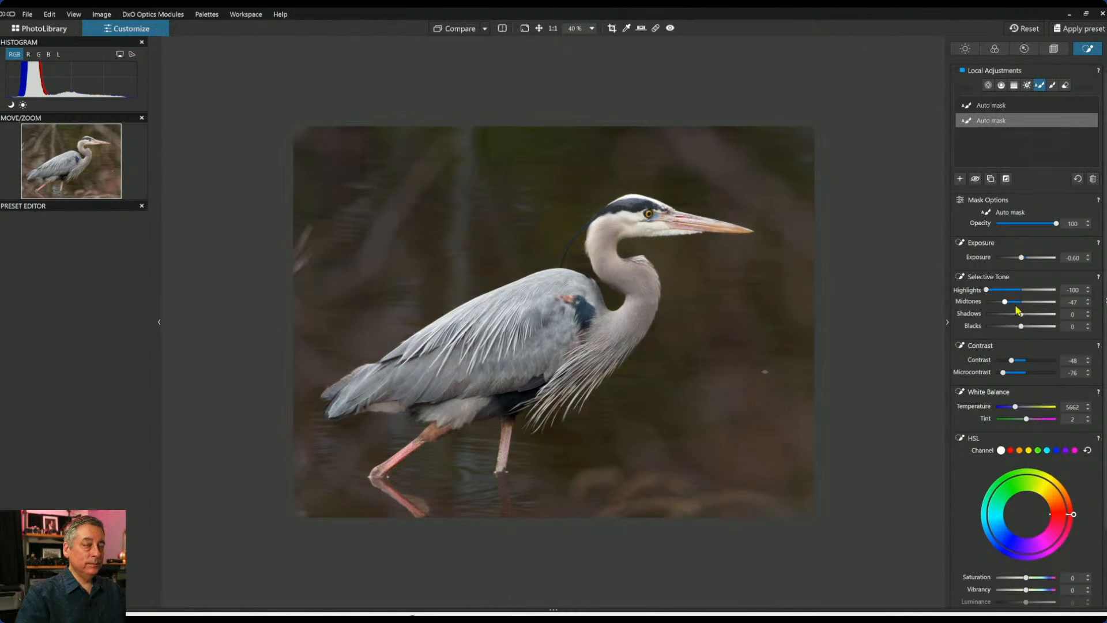
Brighten the heron's Auto mask with Exposure 0.20 and set its Vibrancy to 37.
left_click(1001, 109)
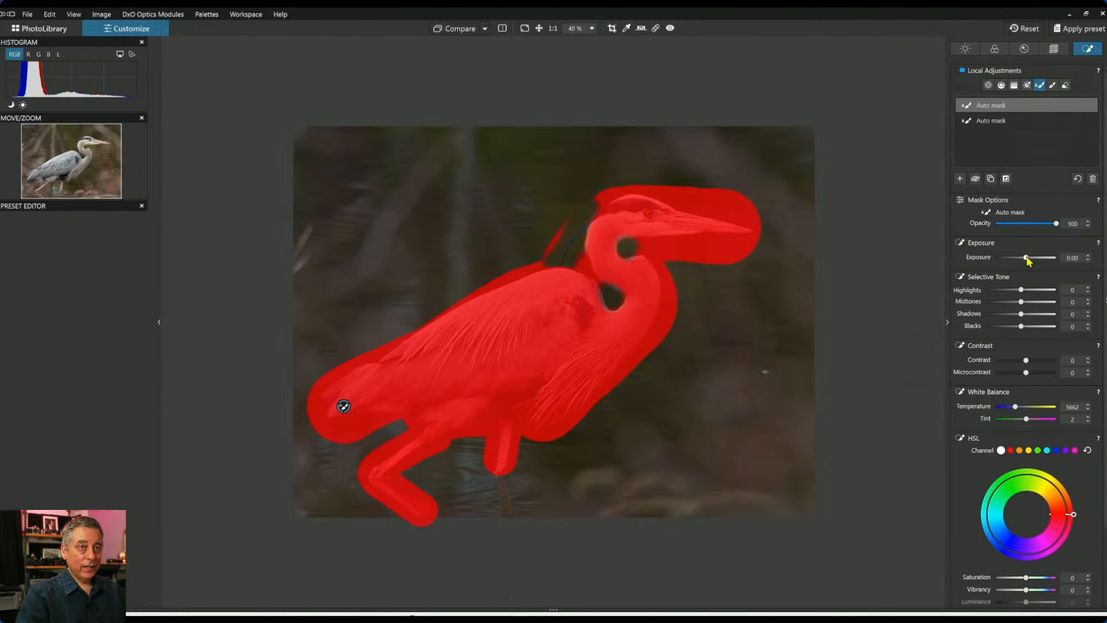
left_click_drag(1026, 258, 1028, 258)
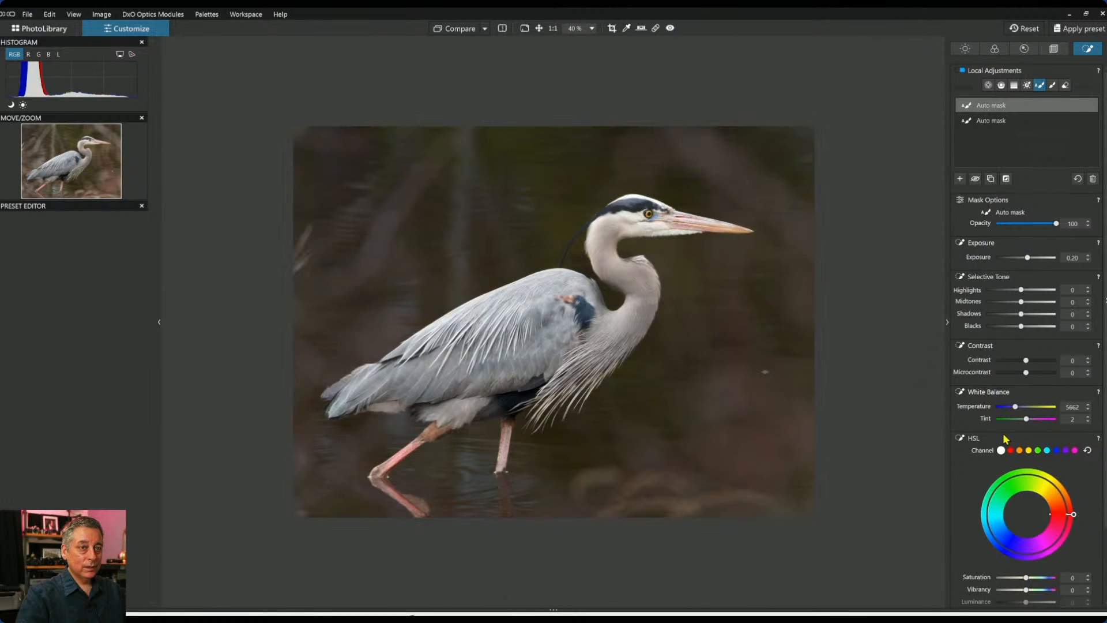
scroll(1006, 441, "down", 3)
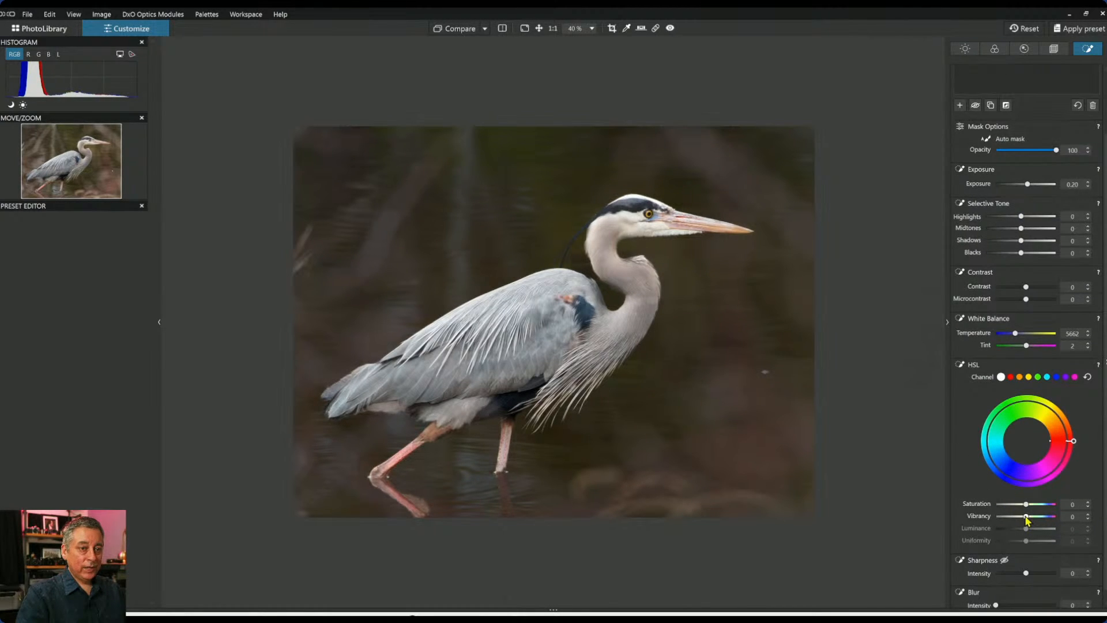
left_click_drag(1026, 516, 1047, 521)
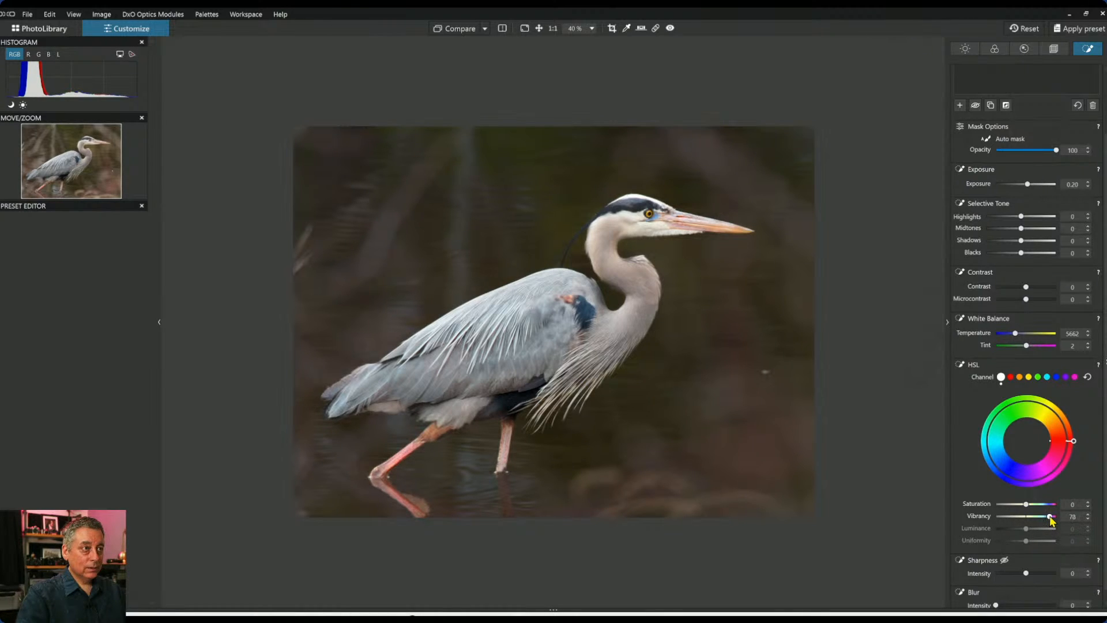
left_click_drag(1050, 519, 1037, 516)
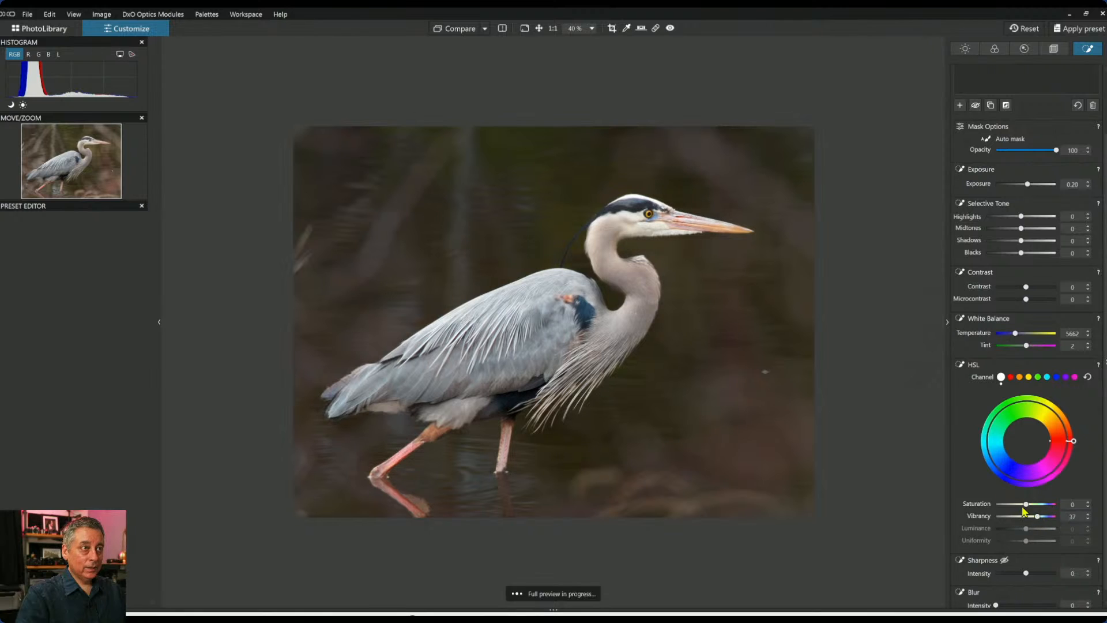
Add a new Control point mask on the heron's eye and shrink its circle to fit the eye.
scroll(652, 208, "up", 3)
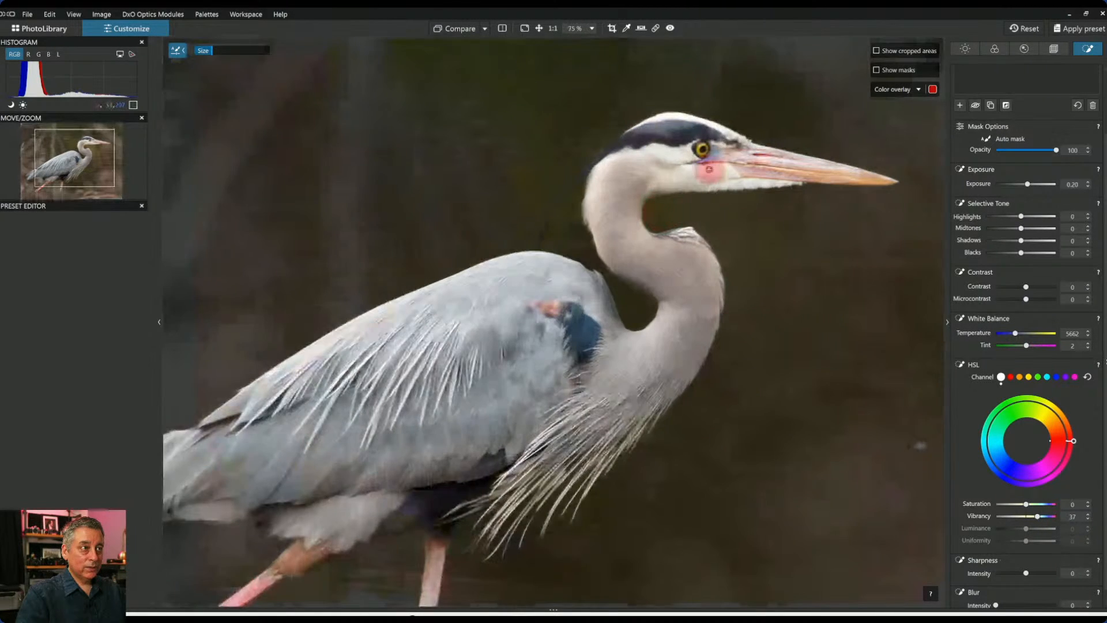
scroll(724, 144, "up", 1)
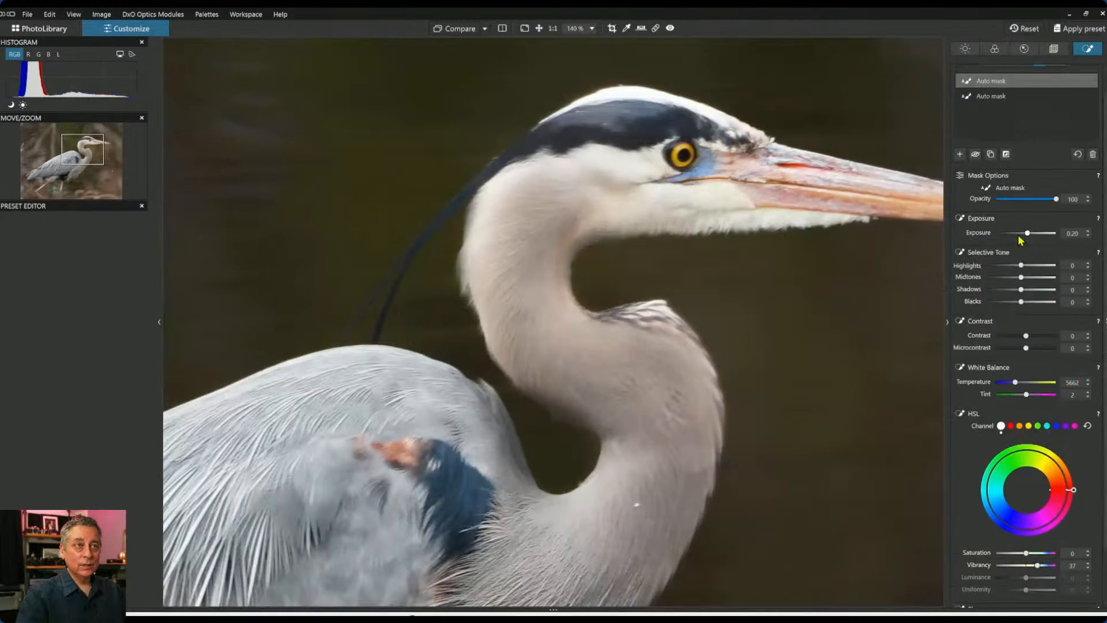
left_click(960, 180)
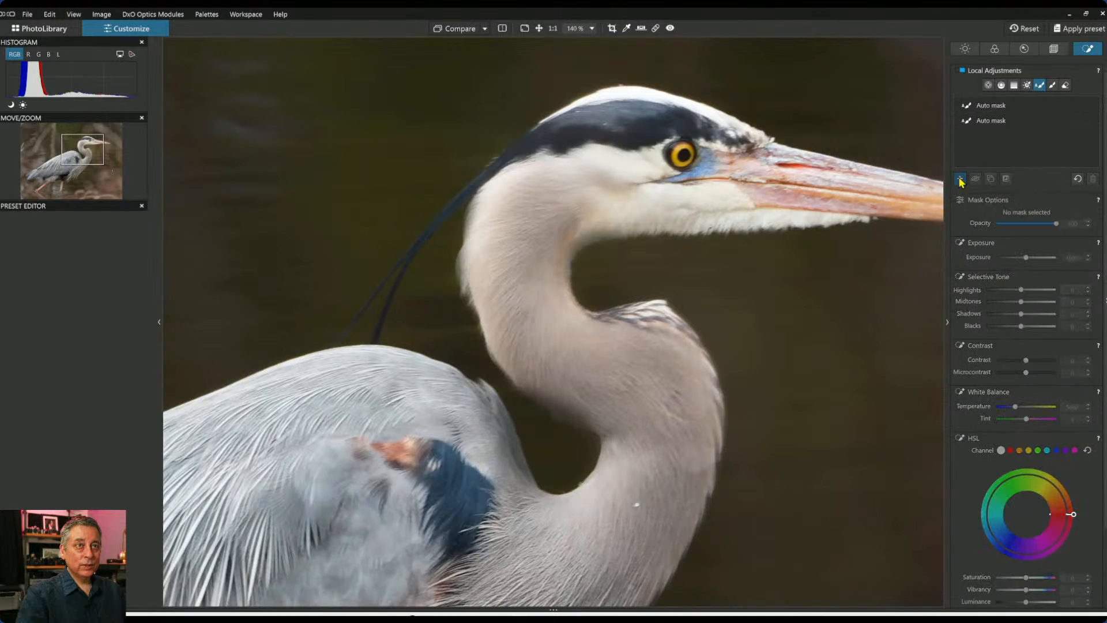
left_click(988, 86)
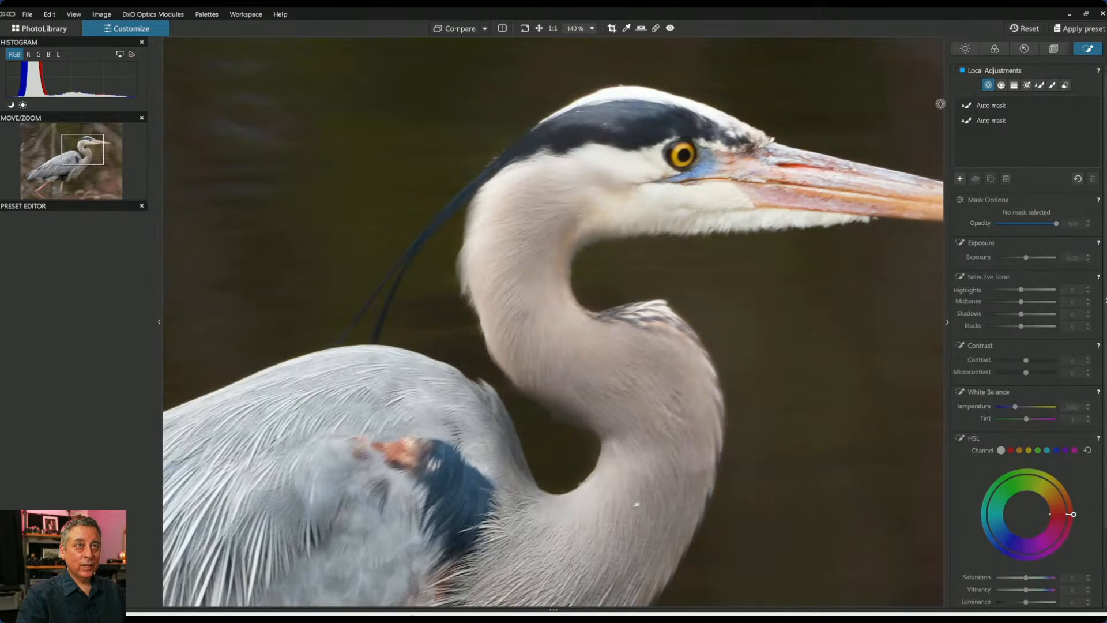
left_click(680, 156)
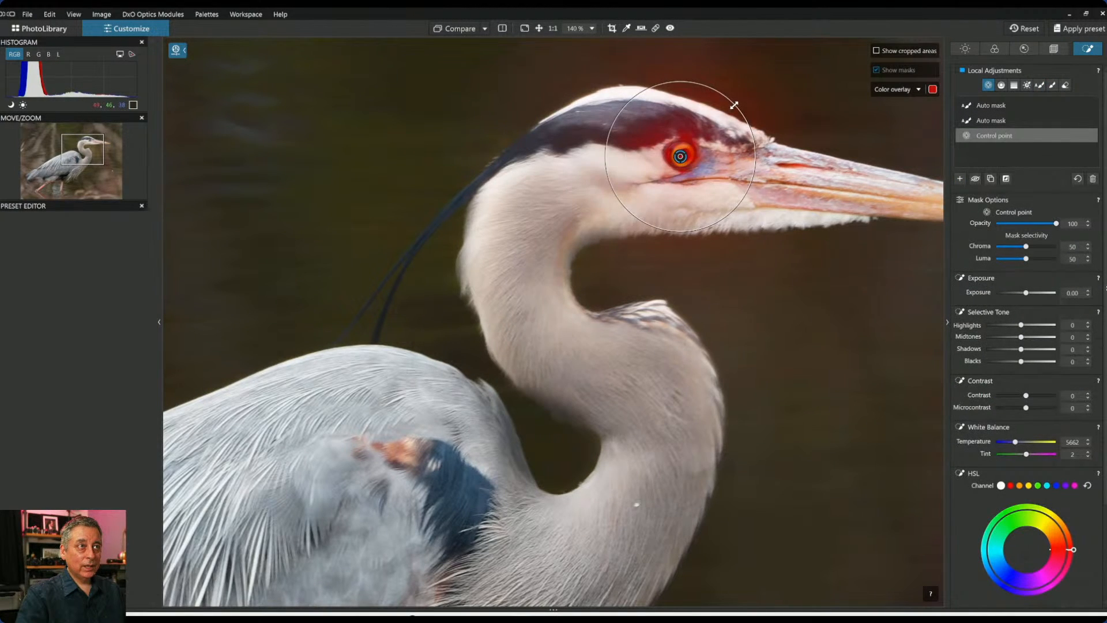
left_click_drag(731, 105, 694, 143)
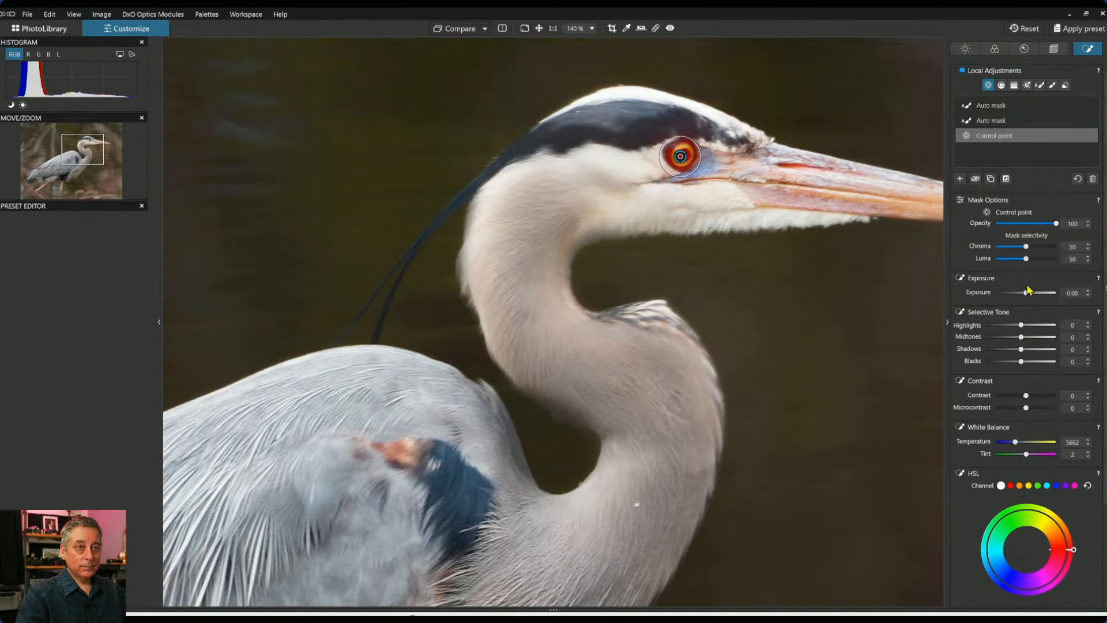
Set the eye control point's Exposure to 0.70 and Microcontrast to 76, reposition it slightly, and compare with the uncorrected image.
left_click_drag(1027, 294, 1029, 295)
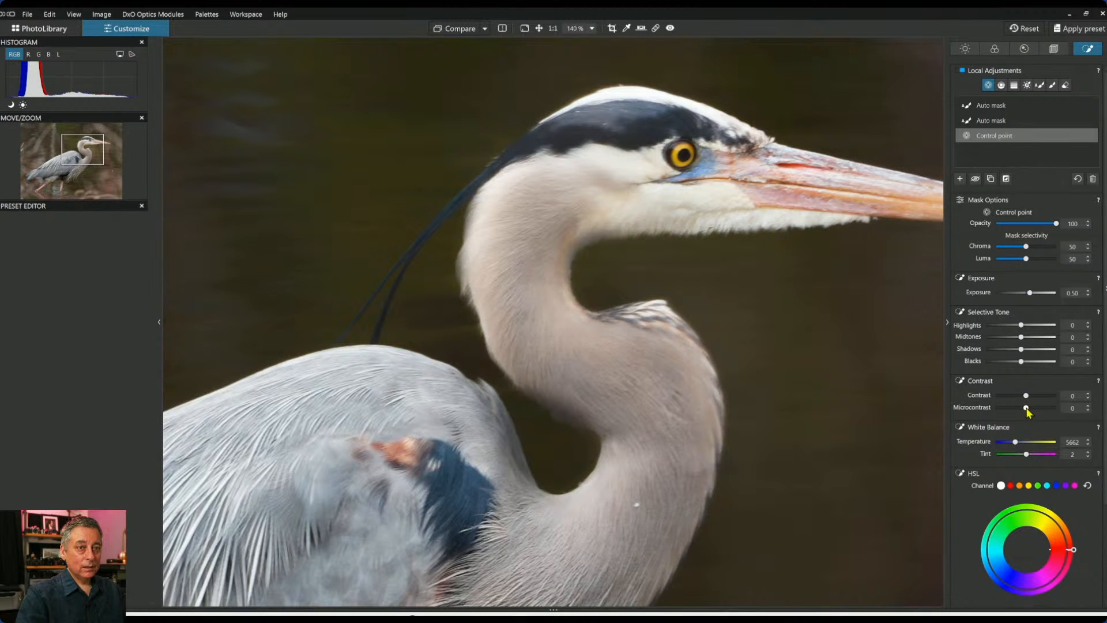
left_click_drag(1028, 409, 1049, 413)
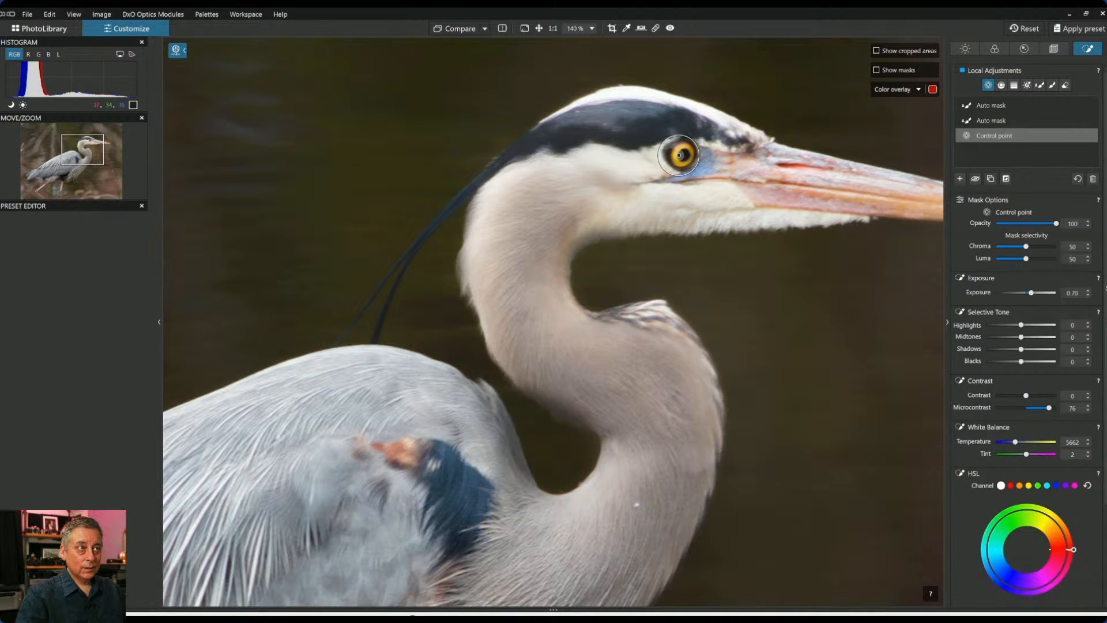
left_click_drag(678, 155, 679, 153)
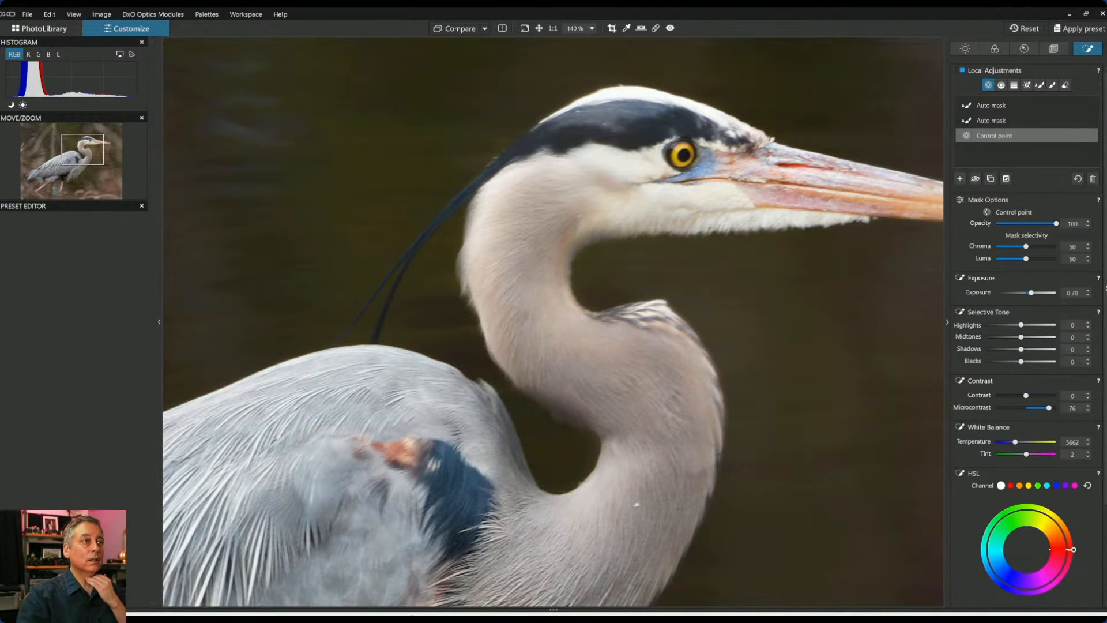
left_click(453, 30)
left_click(453, 30)
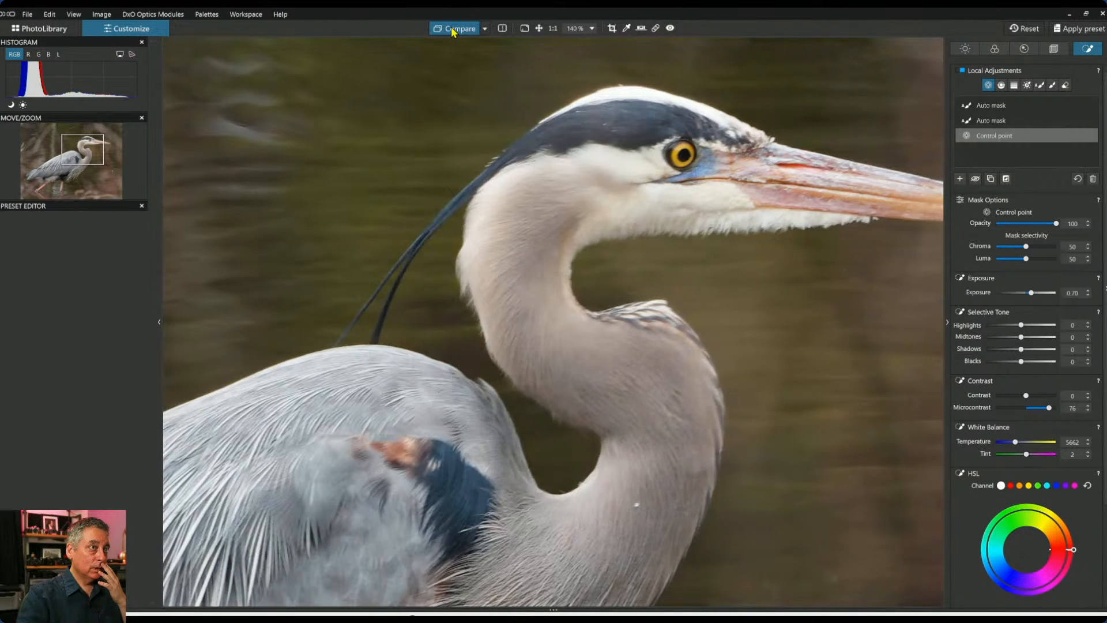
Try adjusting the eye control point's Vibrancy, returning it to 0, and raise its Shadows to 40.
scroll(752, 258, "down", 3)
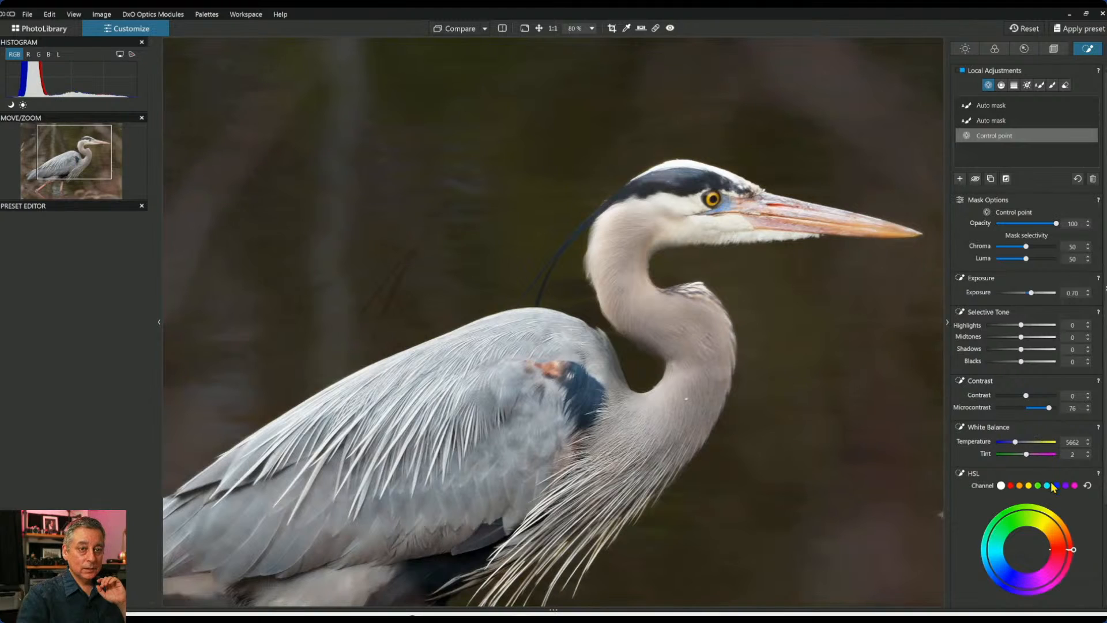
scroll(1032, 433, "down", 3)
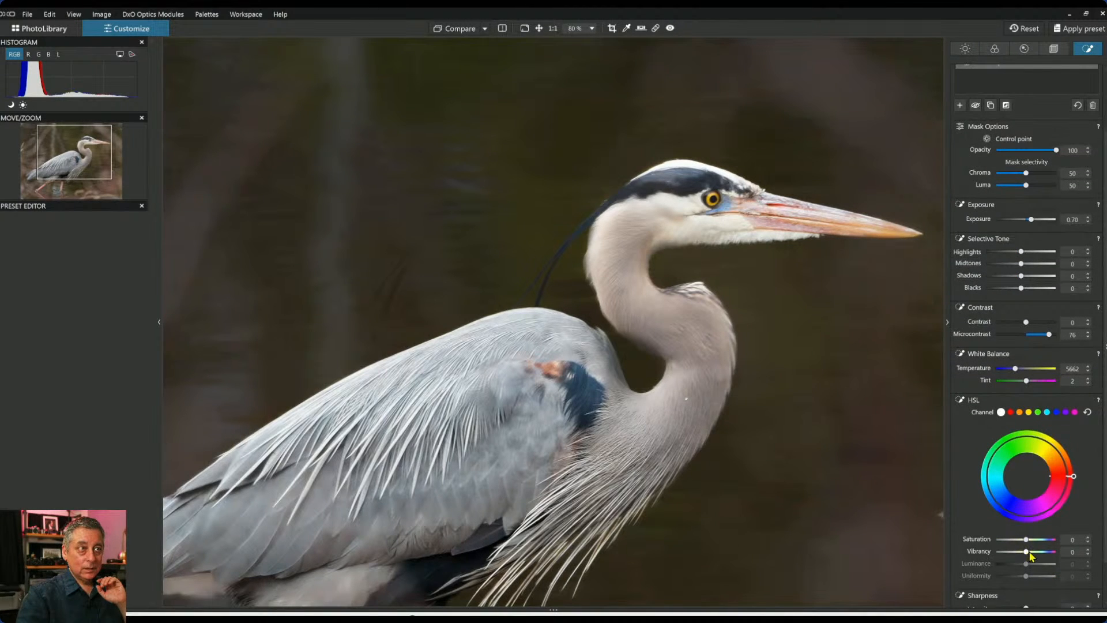
mouse_move(1027, 552)
left_mouse_down()
mouse_move(1038, 552)
mouse_move(1026, 552)
left_mouse_up()
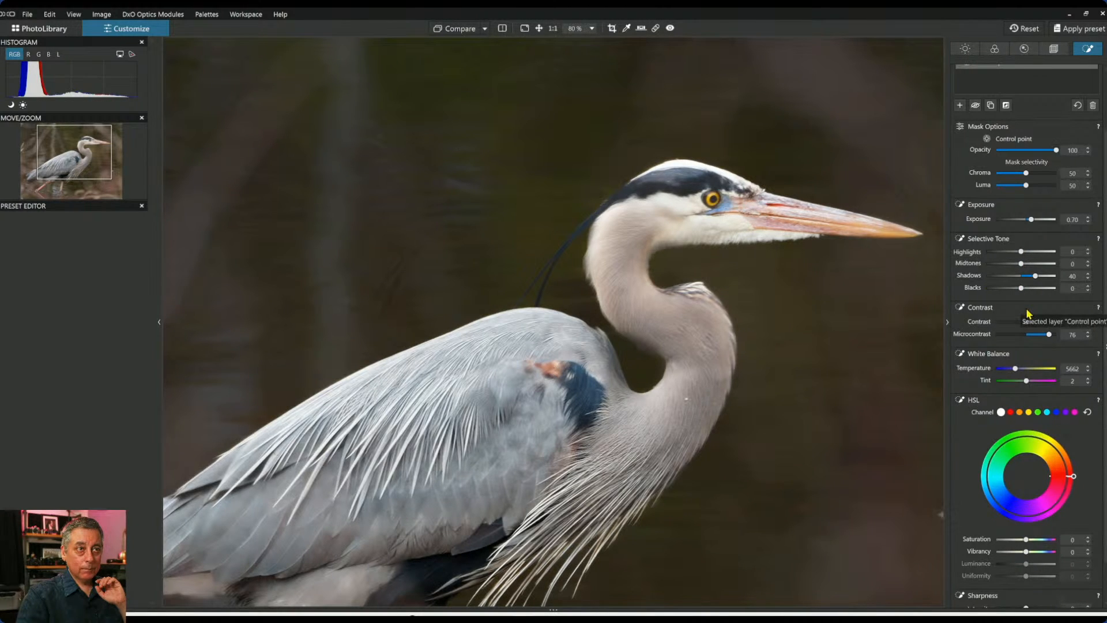
Add a new Control point mask with several points along the beak out to its tip, and set its Chroma selectivity to 59.
scroll(1025, 318, "up", 2)
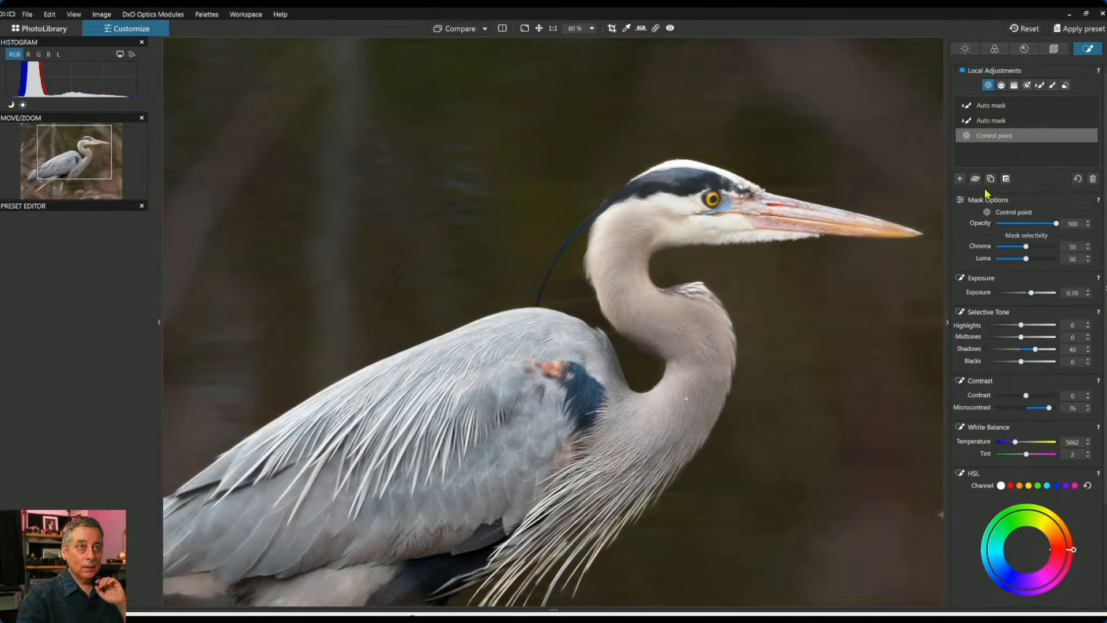
left_click(959, 179)
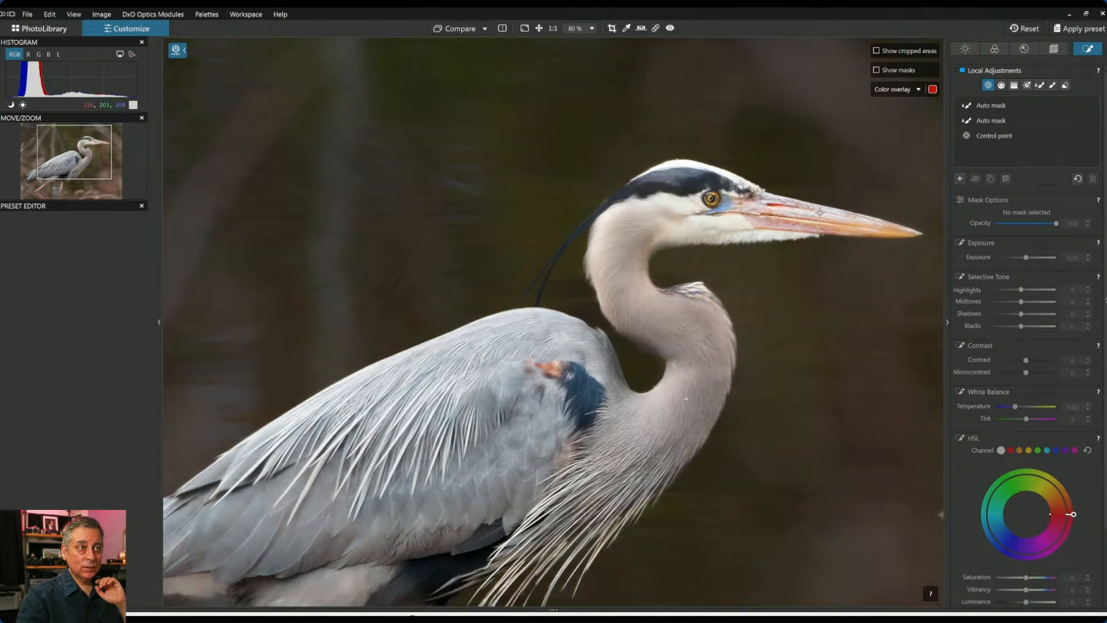
left_click(851, 224)
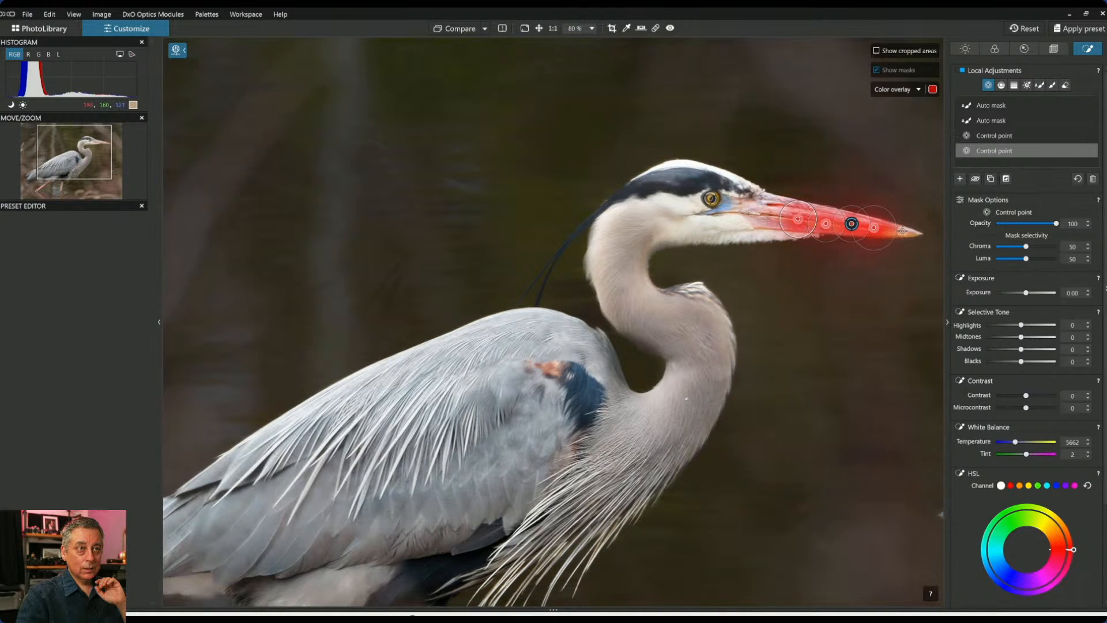
left_click(902, 231)
left_click_drag(1026, 247, 1032, 252)
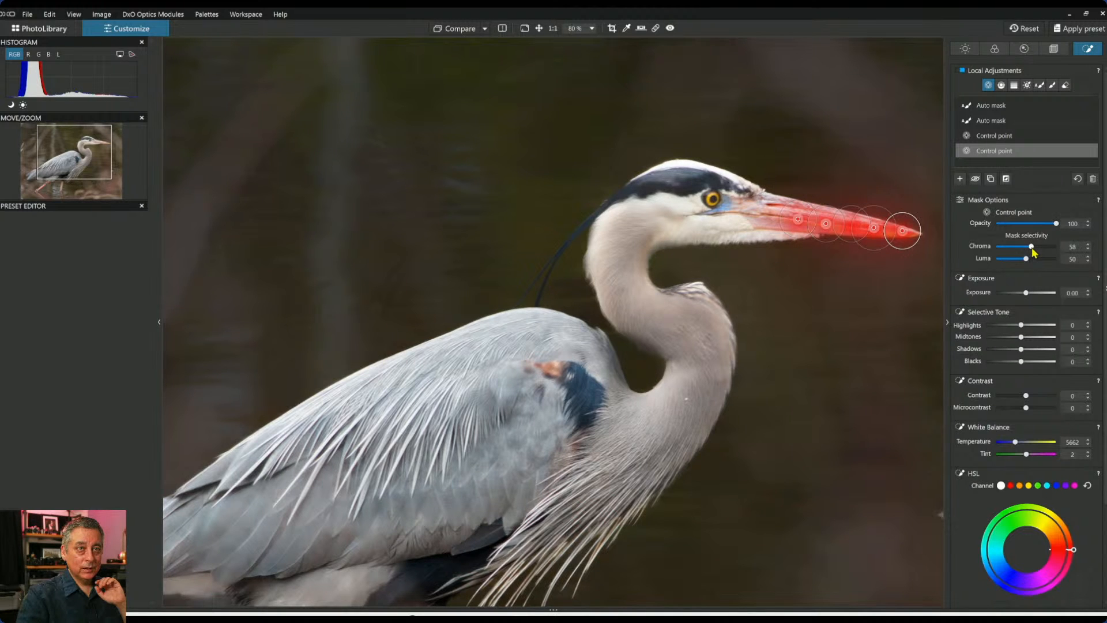
scroll(930, 232, "up", 3)
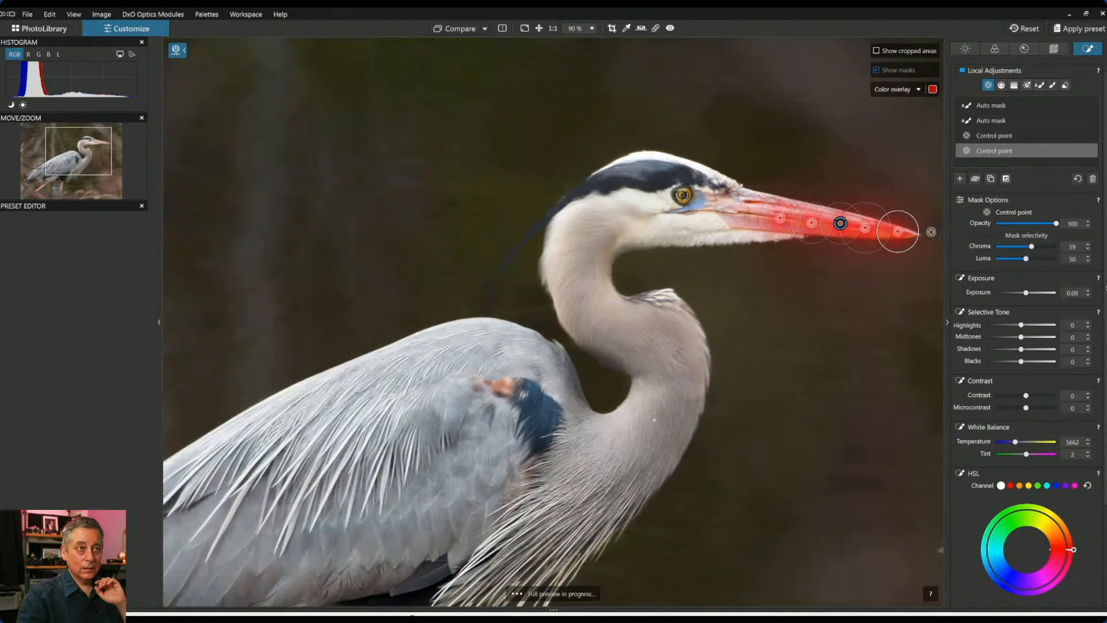
Raise the beak control point's Vibrancy to 71 and check the result on the whole photo.
scroll(1059, 464, "down", 3)
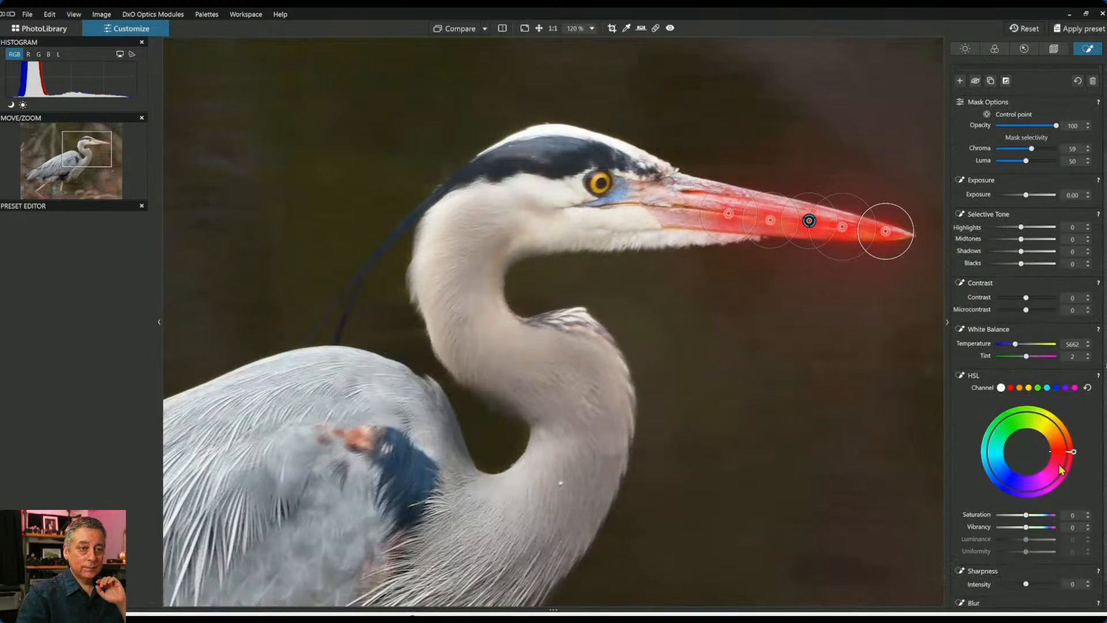
left_click_drag(1027, 528, 1046, 531)
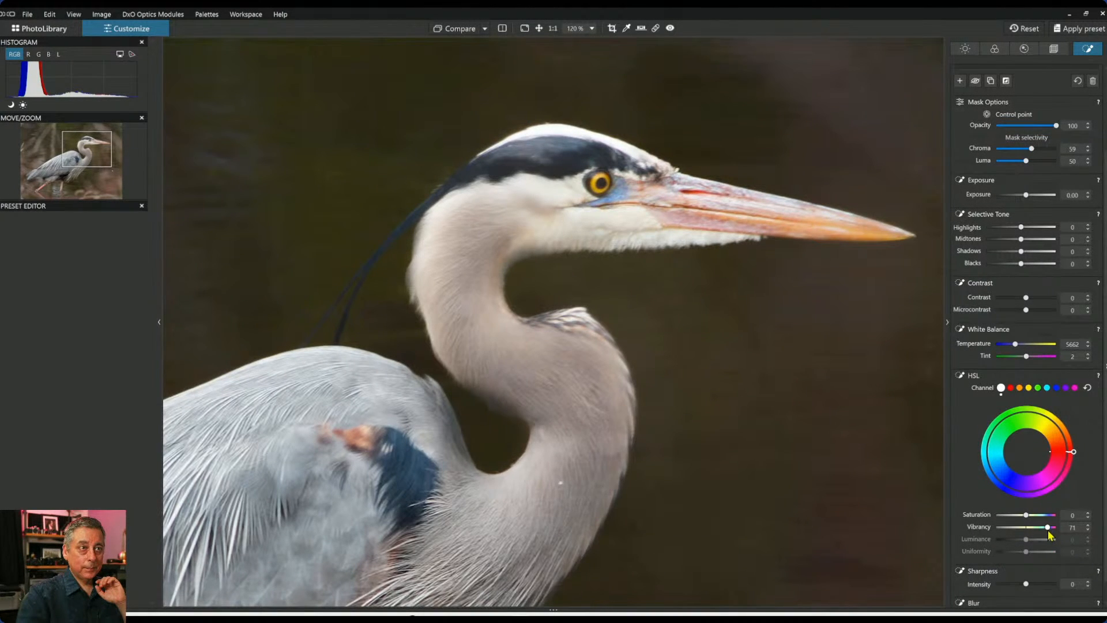
scroll(844, 470, "down", 5)
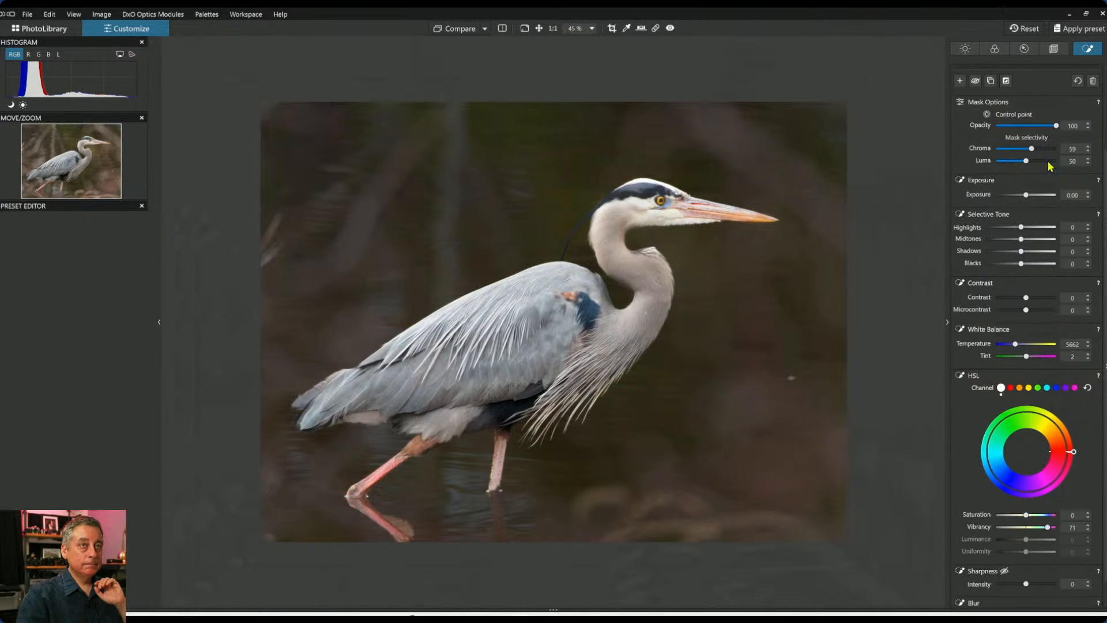
scroll(1044, 304, "up", 2)
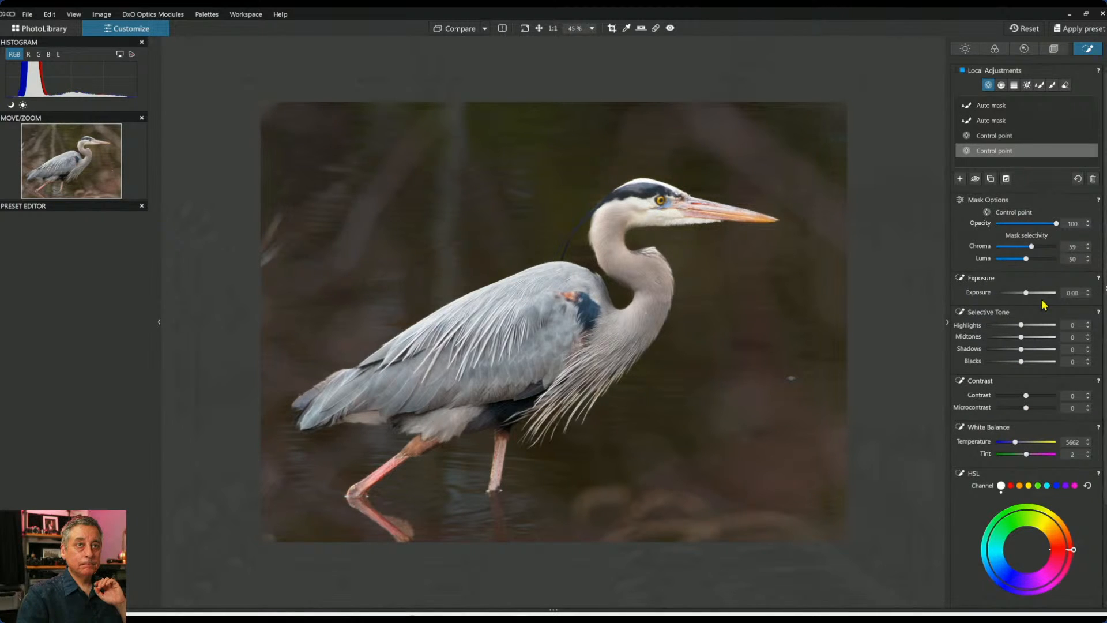
mouse_move(1038, 108)
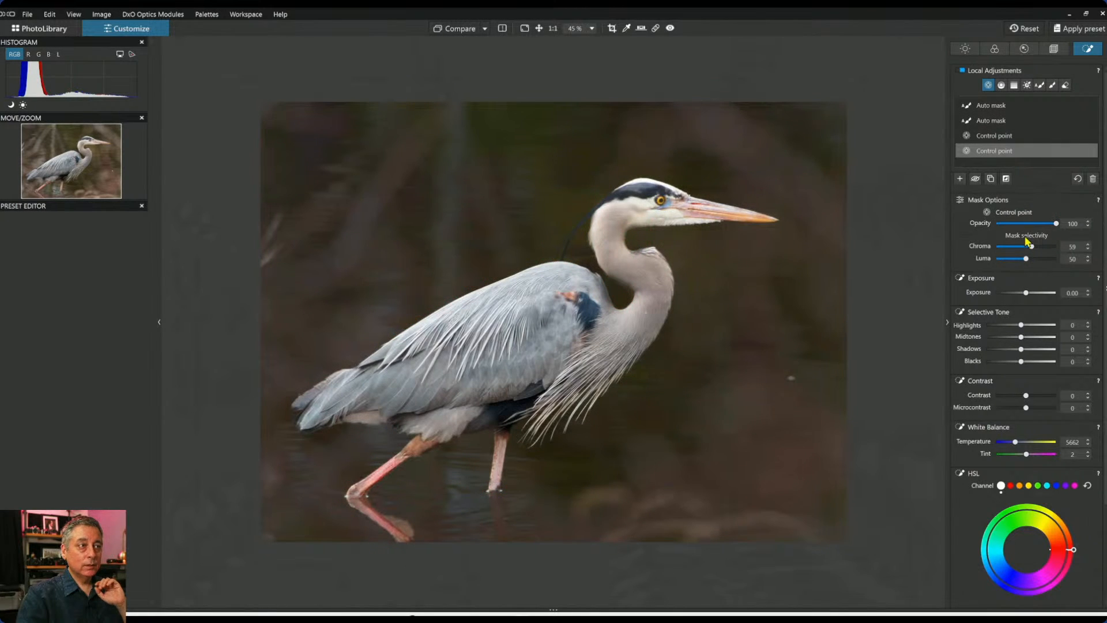
key("d")
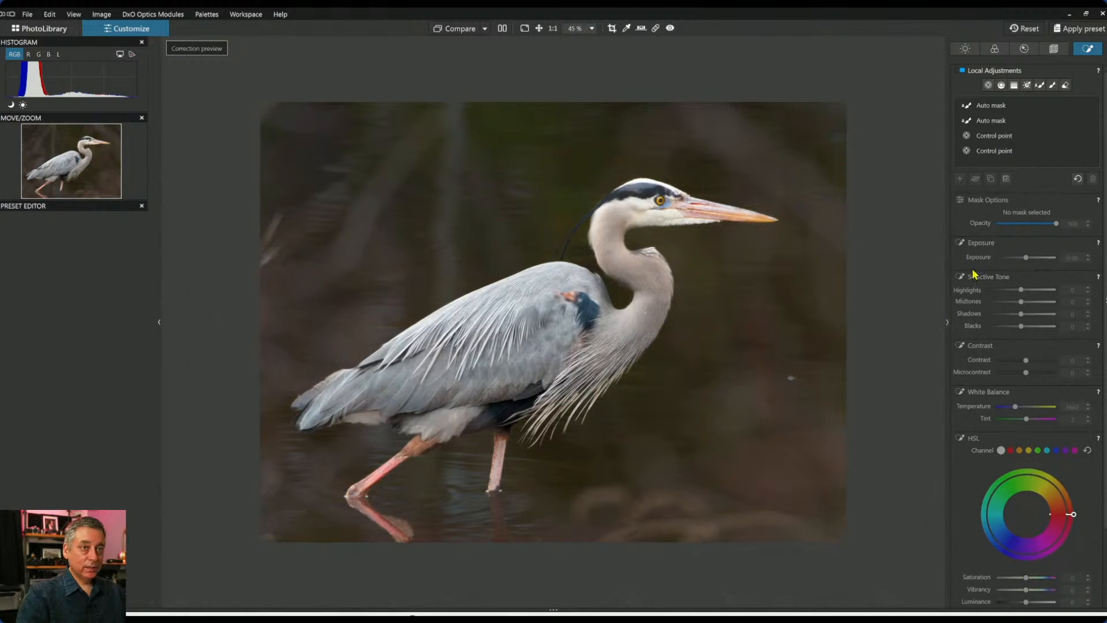
Try a new Control point on the heron's body, with its circle enlarged to cover most of the photo and the mask inverted.
left_click(988, 85)
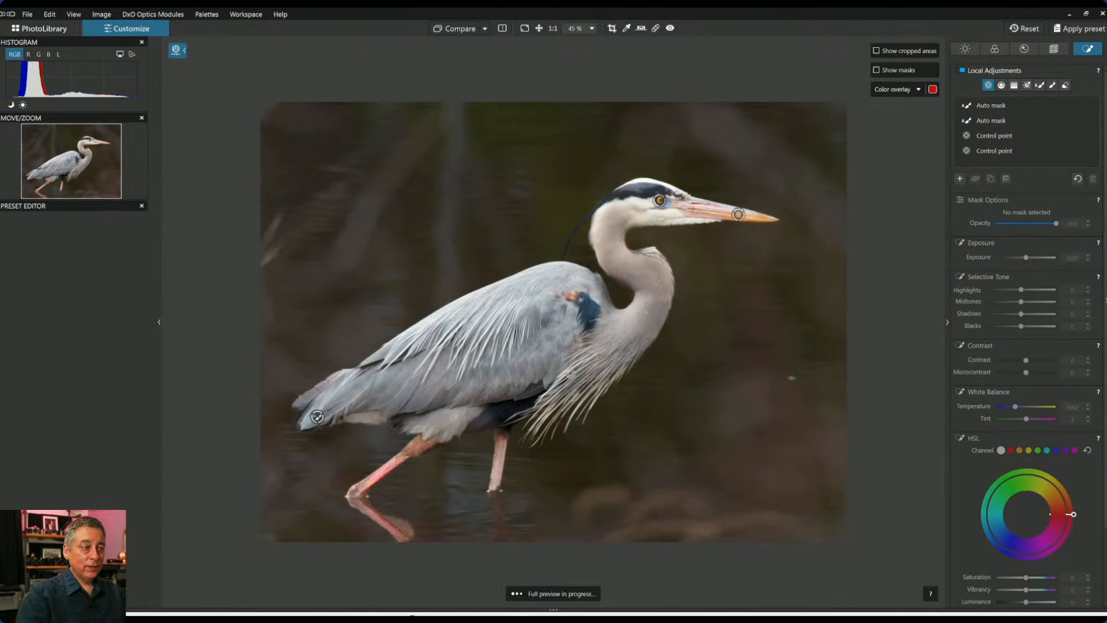
left_click(548, 332)
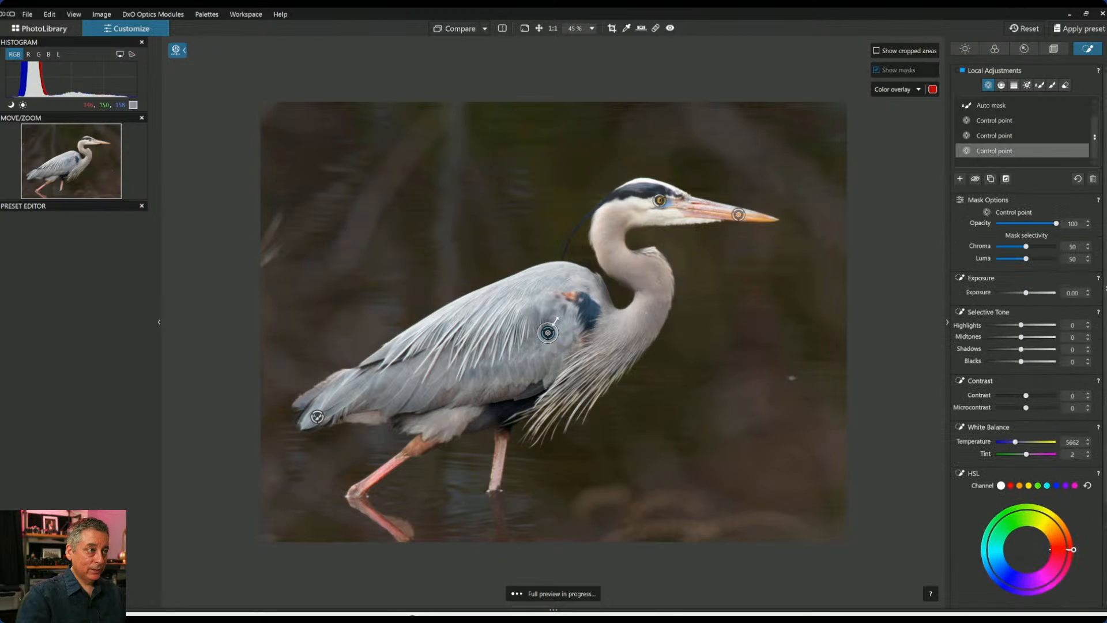
left_click_drag(556, 319, 760, 114)
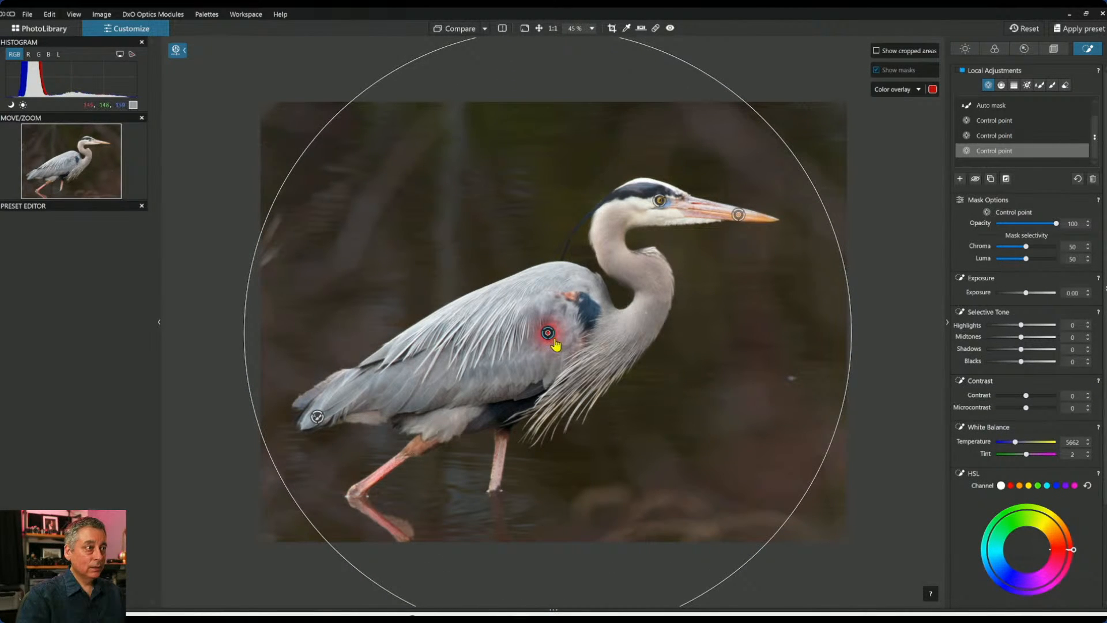
left_click_drag(549, 335, 560, 334)
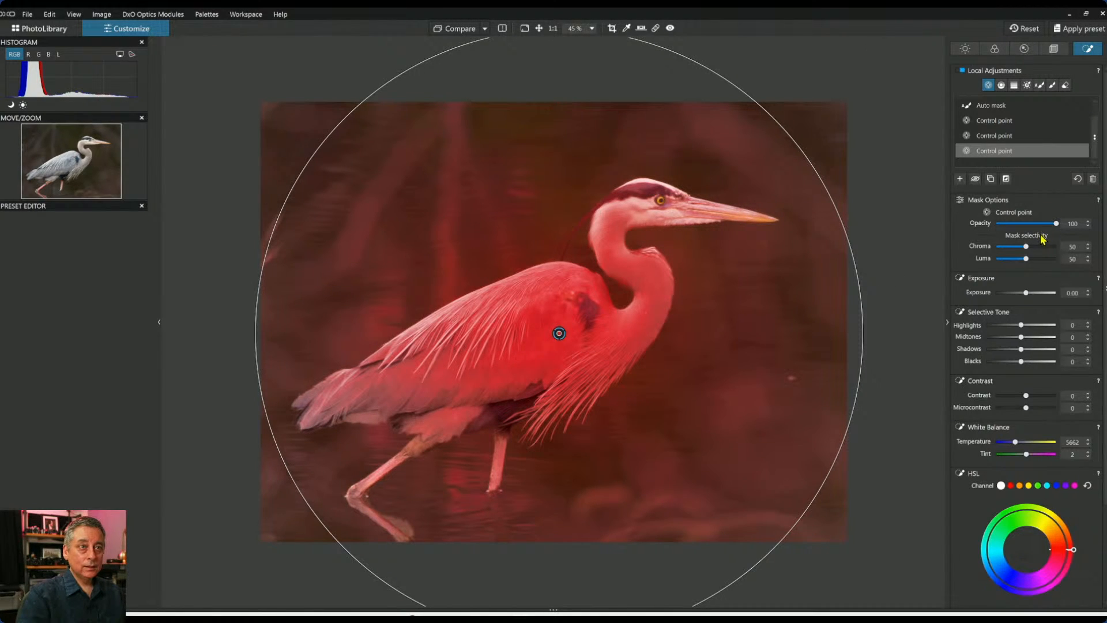
left_click(1007, 181)
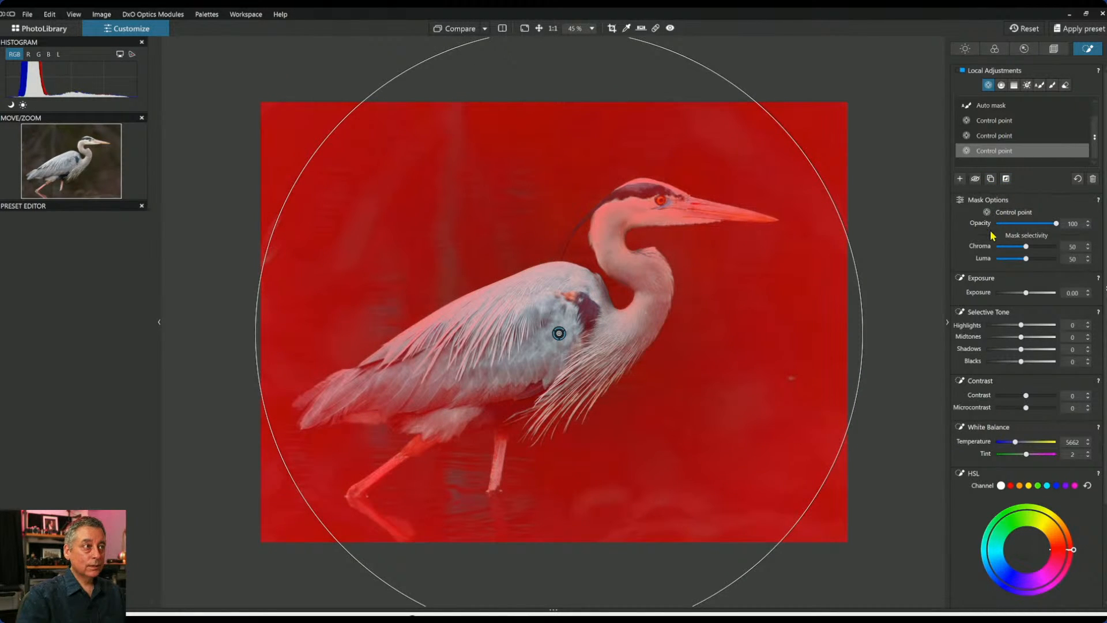
Try lowering the inverted mask's Highlights and setting its Blacks to -20, and delete this control point from the heron's body.
scroll(1007, 320, "down", 2)
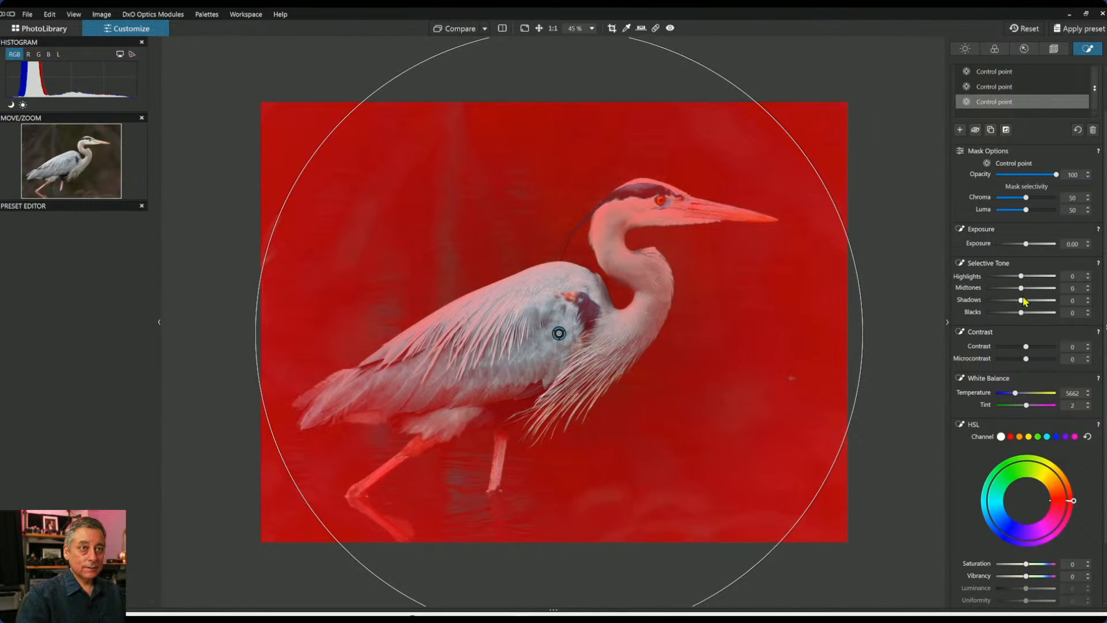
left_click(1009, 277)
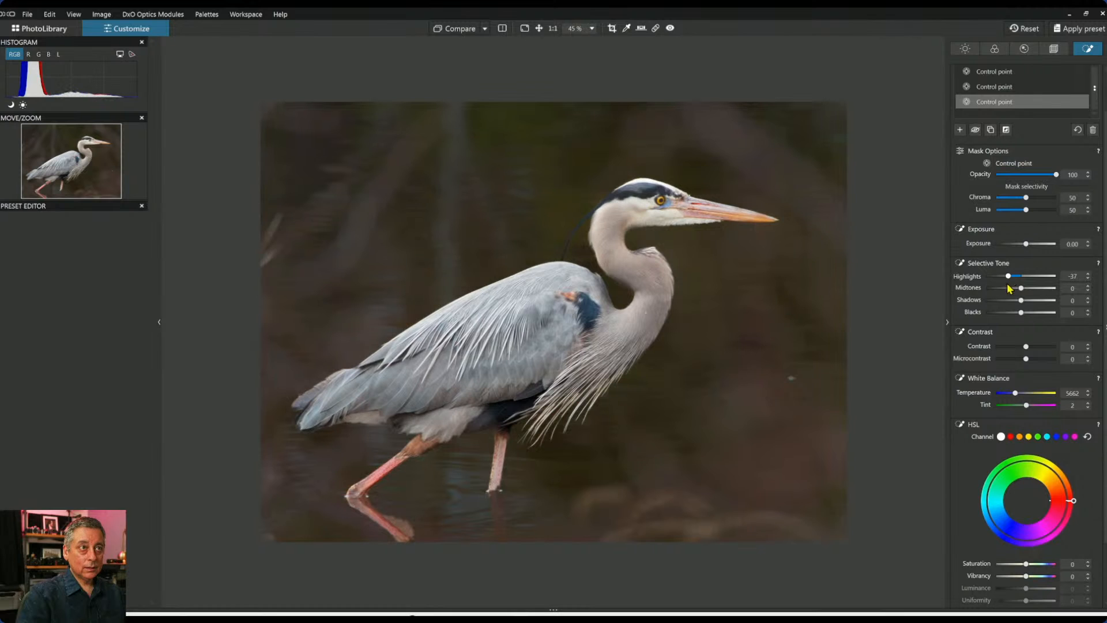
double_click(1009, 277)
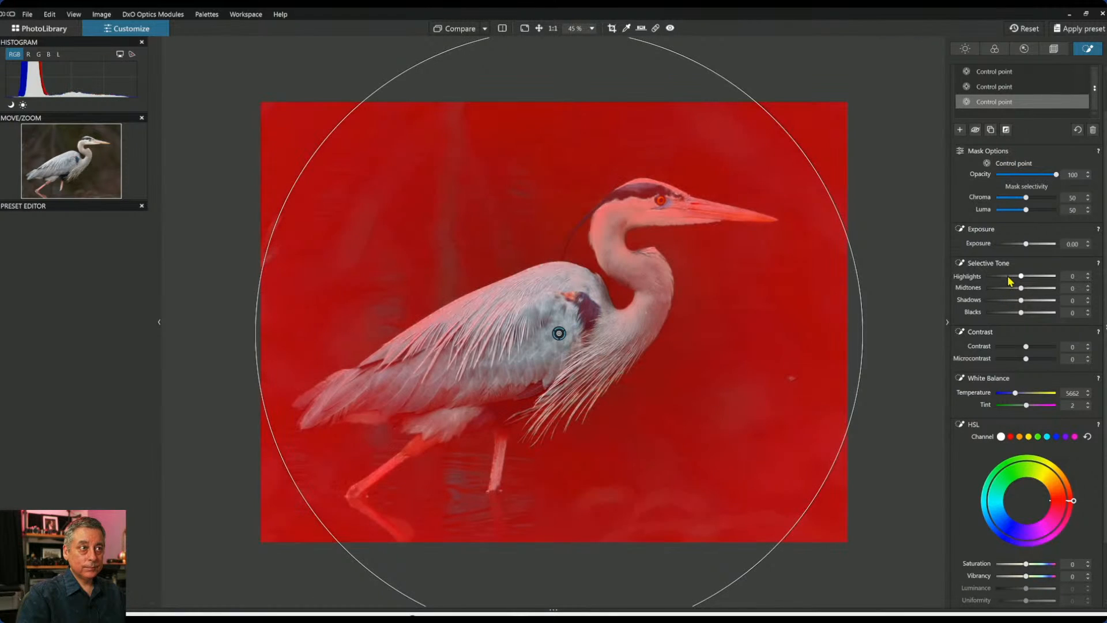
left_click(1008, 312)
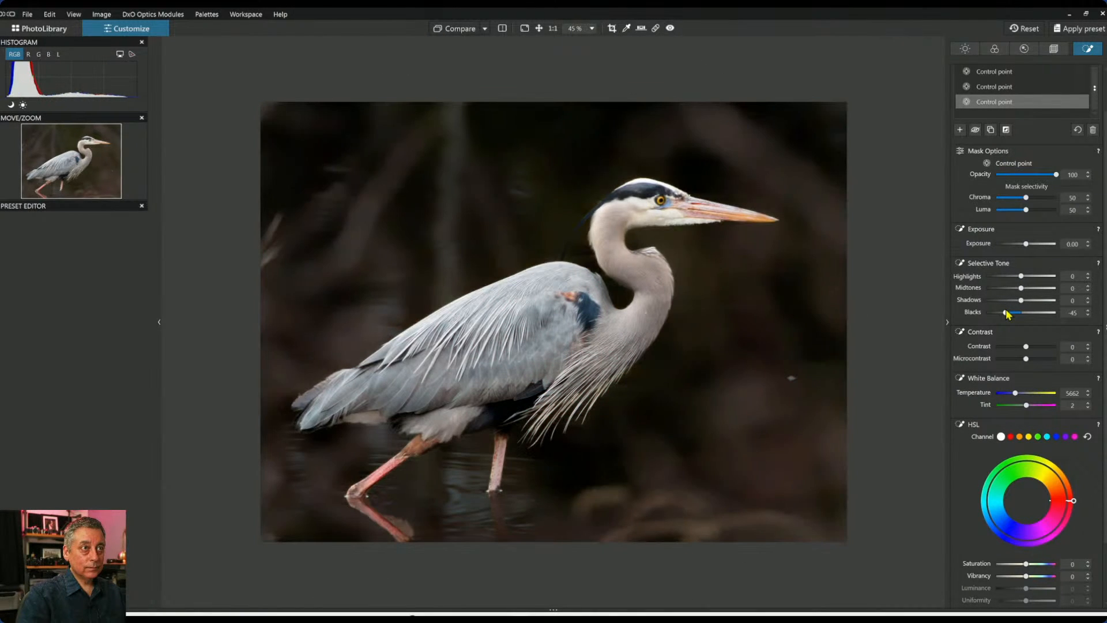
left_click_drag(1007, 316, 1015, 316)
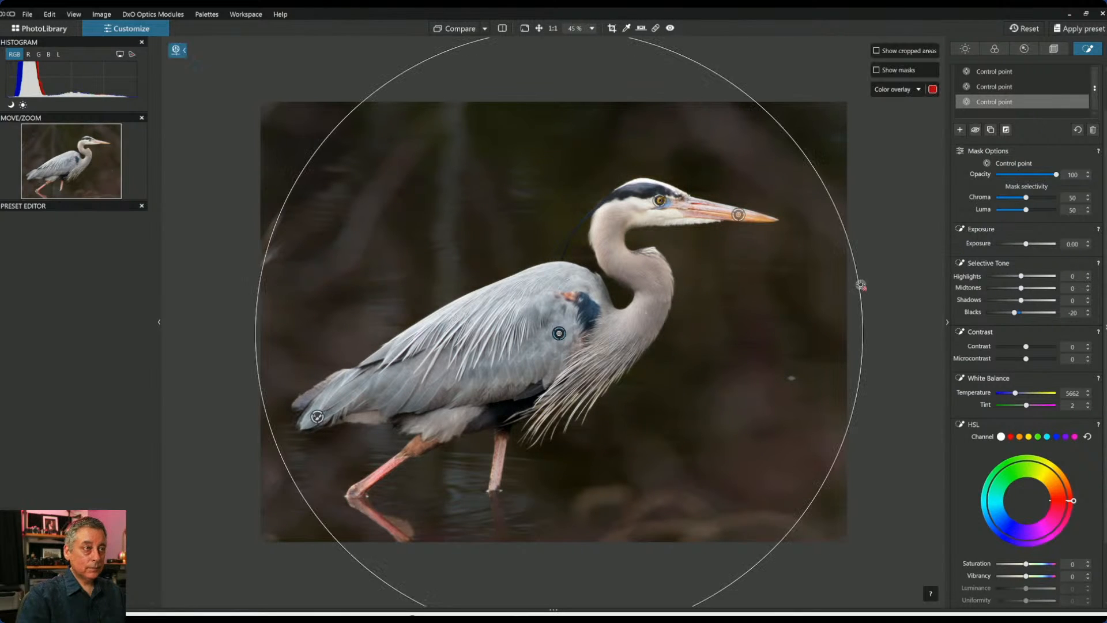
key("Delete")
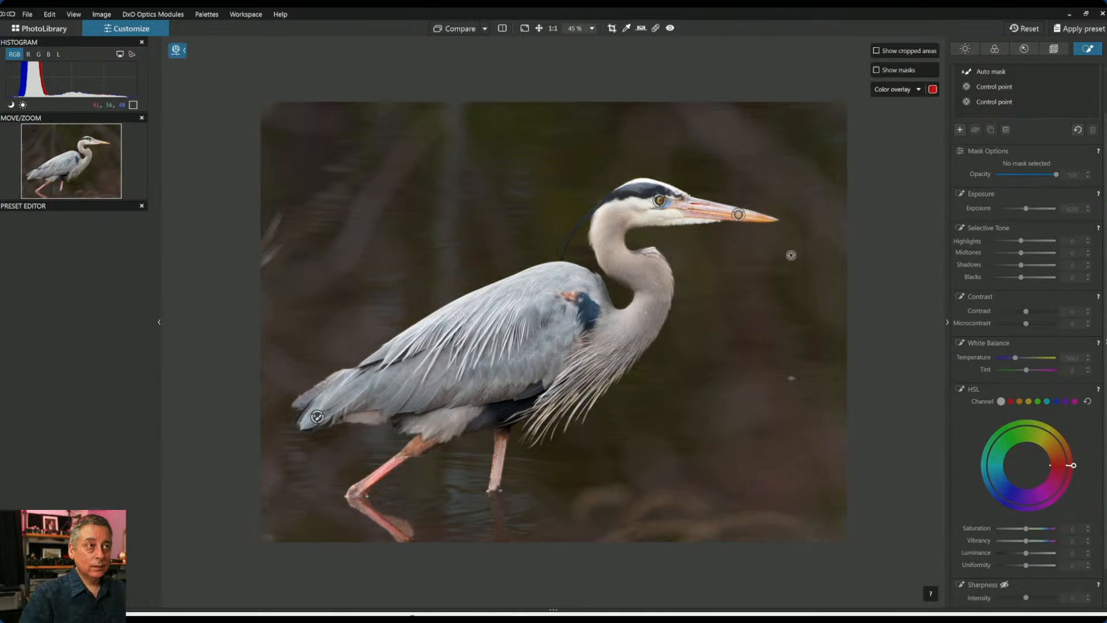
scroll(1031, 147, "up", 2)
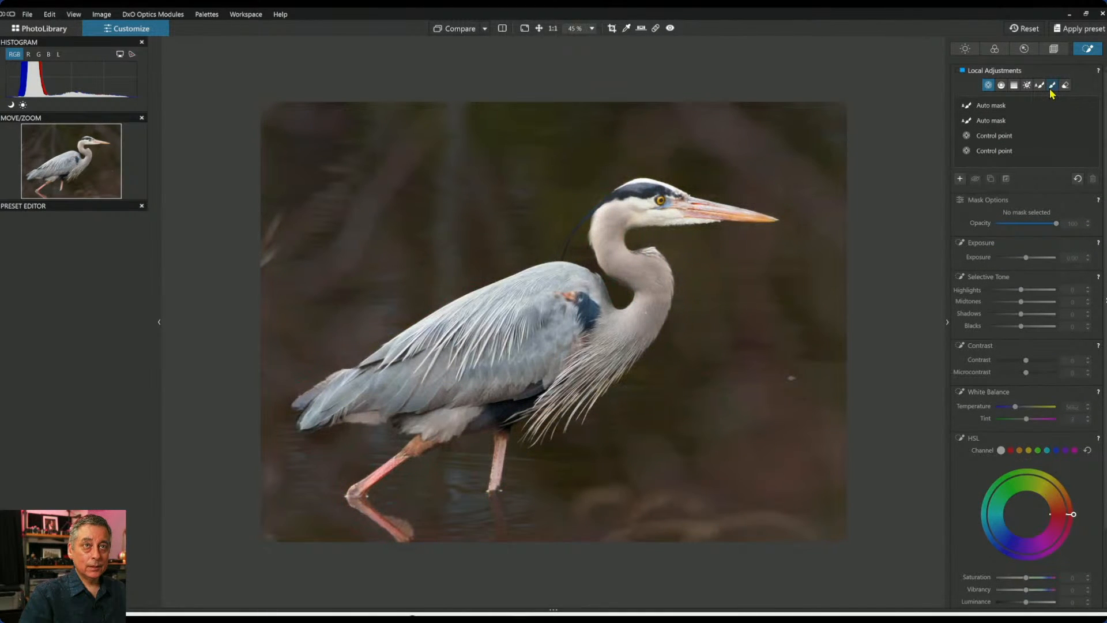
Reduce the global Vignetting correction's Intensity to 0, switch the correction off and show its advanced settings.
left_click(1054, 51)
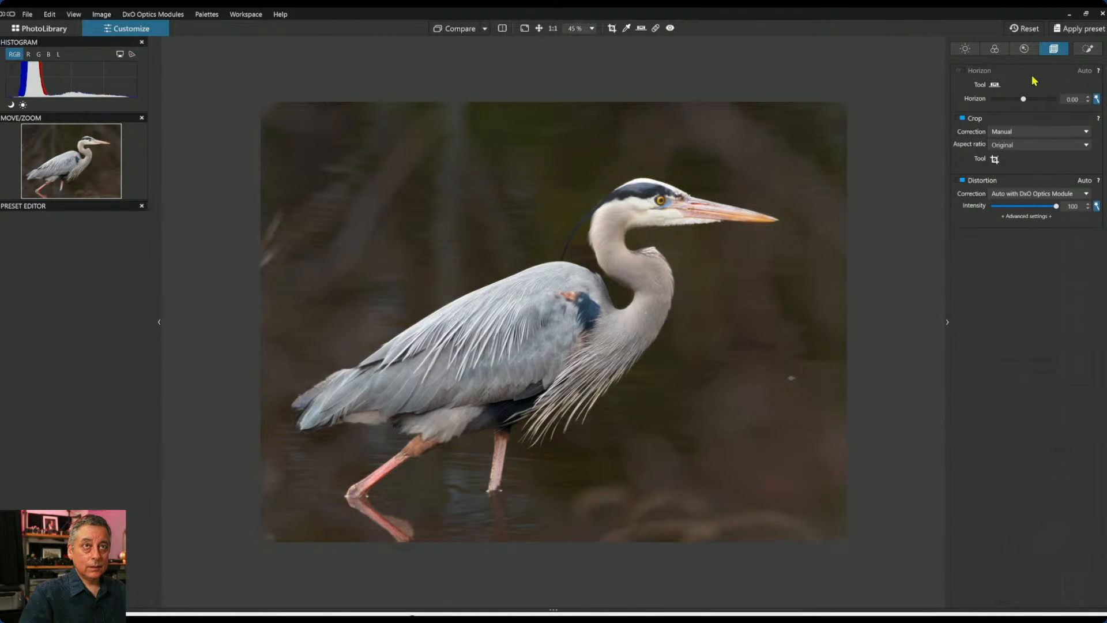
left_click(1028, 51)
left_click(1053, 50)
left_click(1092, 50)
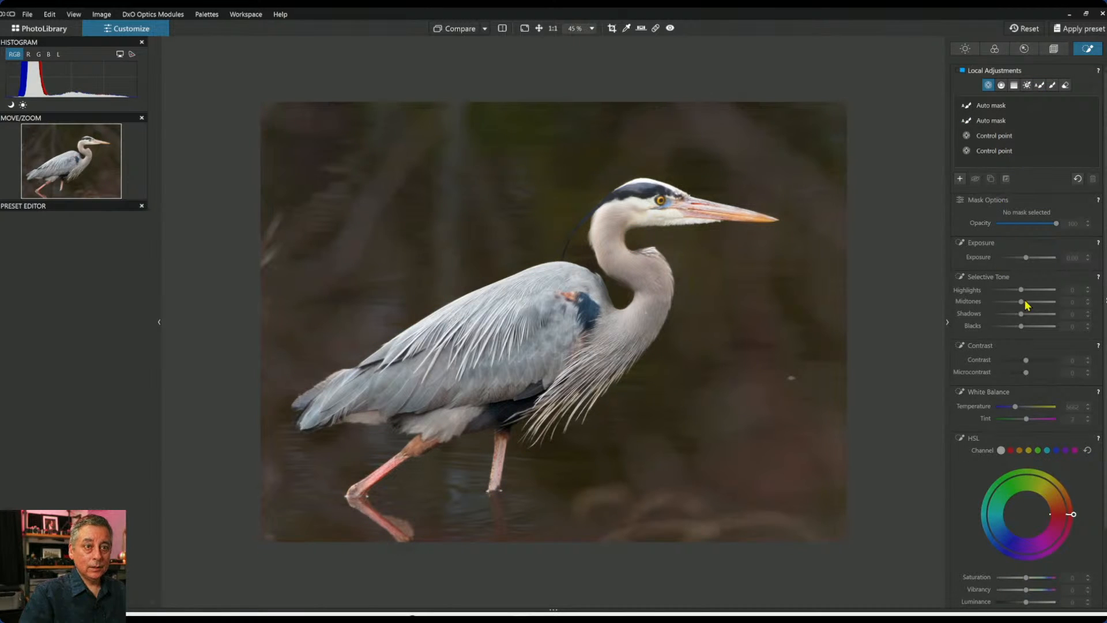
left_click(967, 52)
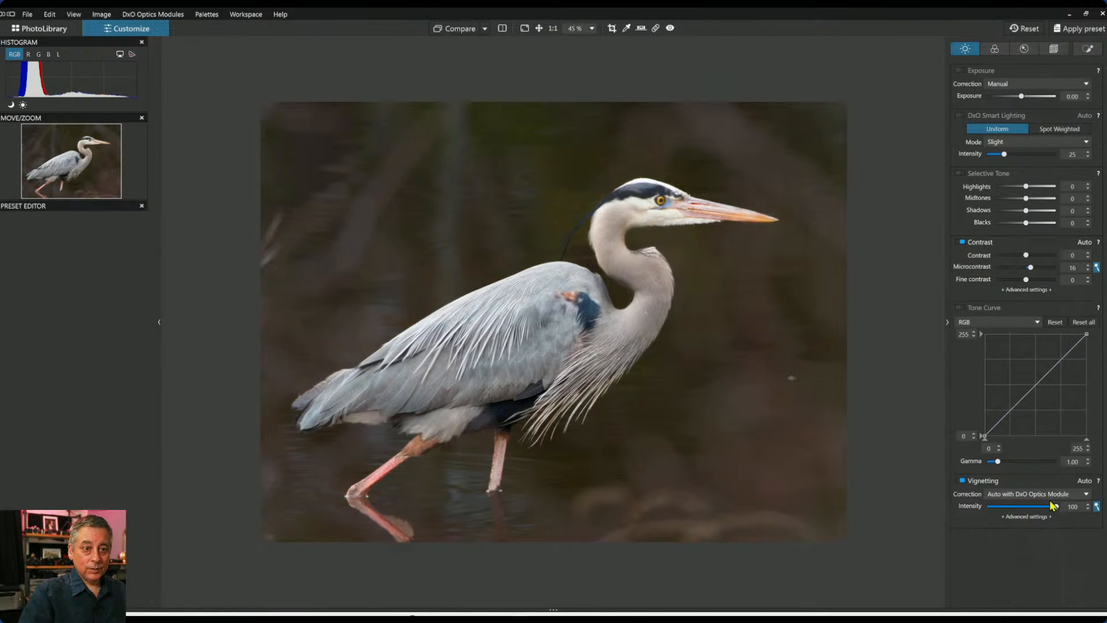
left_click(991, 507)
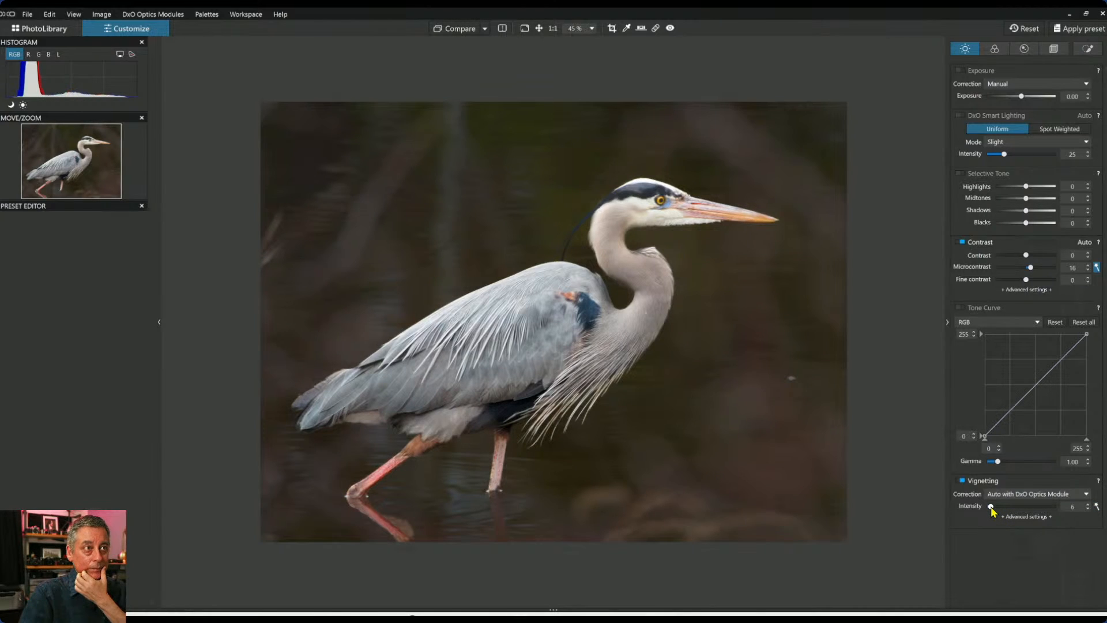
left_click_drag(992, 507, 985, 507)
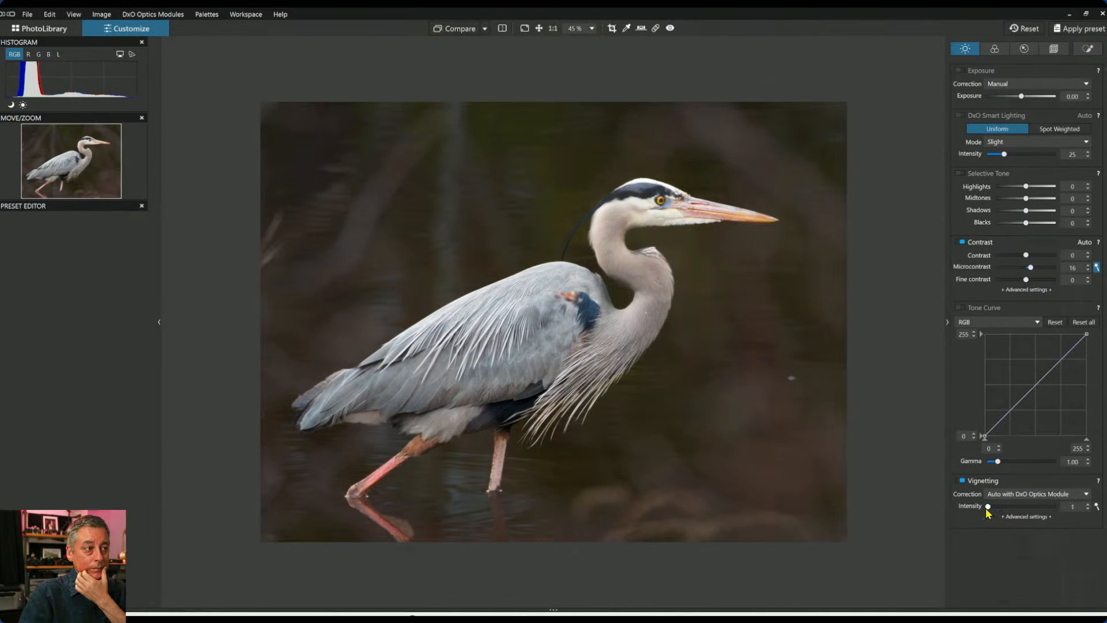
left_click(960, 482)
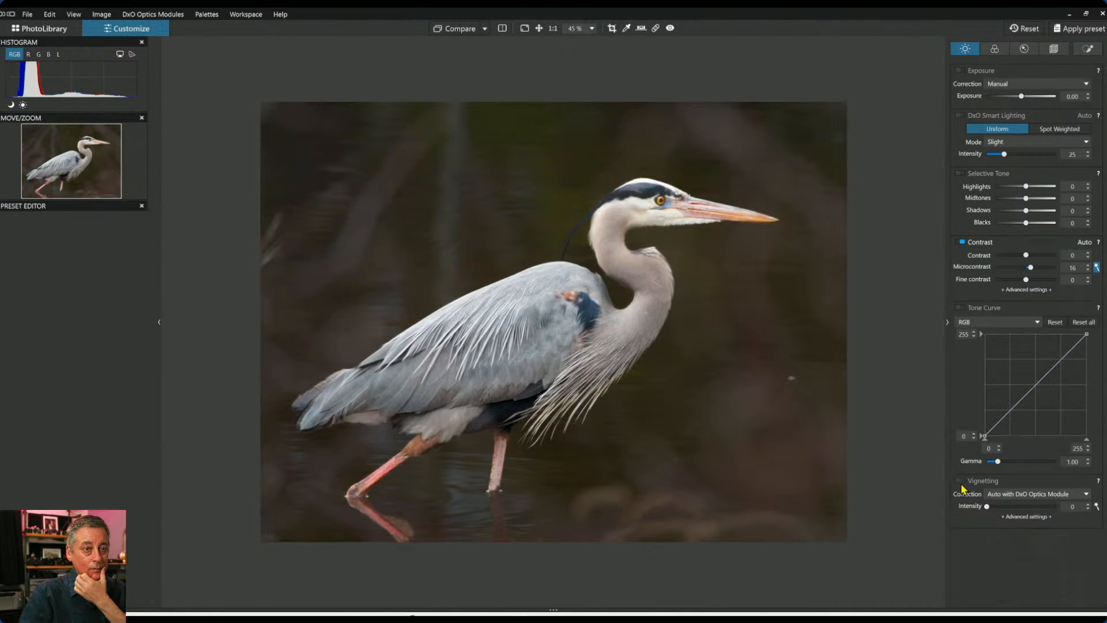
left_click(1013, 516)
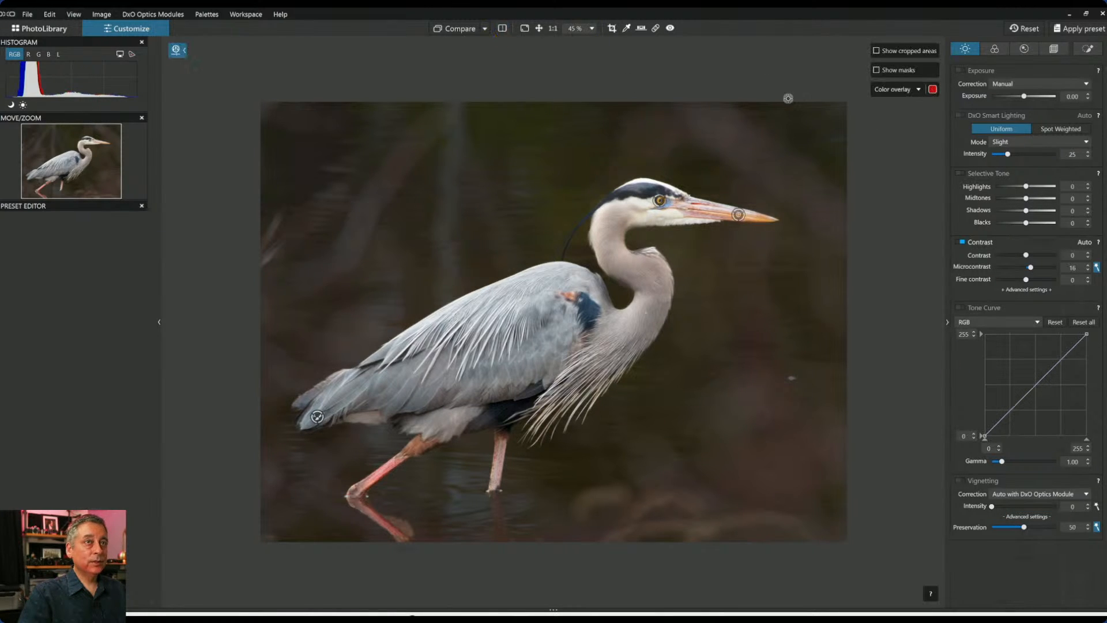
Compare the edited heron photo side by side with the uncorrected version, with the palettes hidden.
key("Escape")
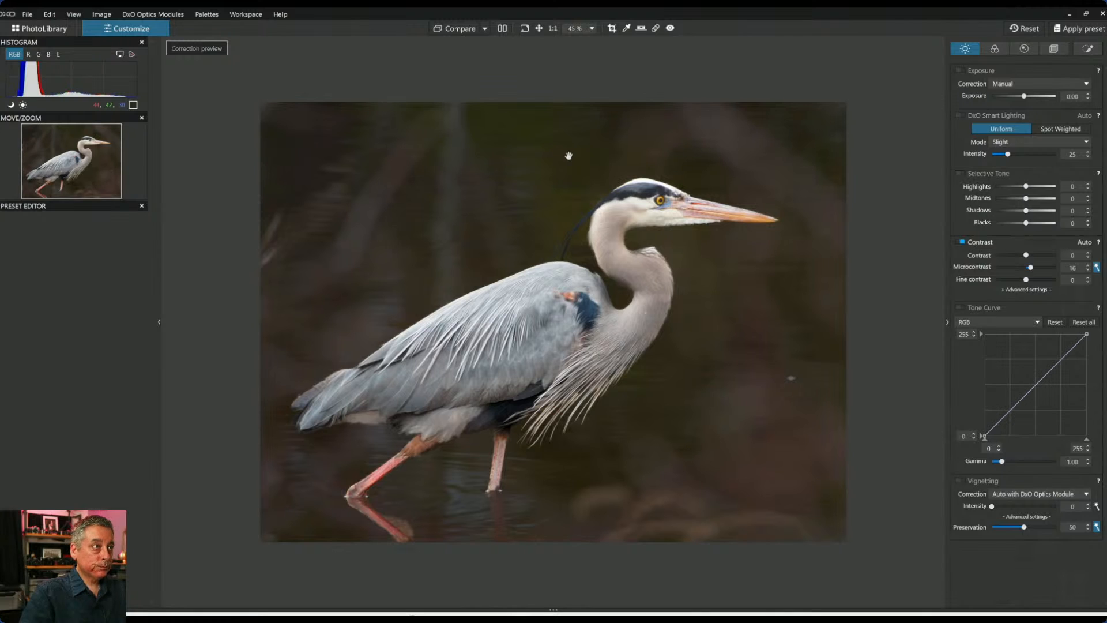
left_click(502, 28)
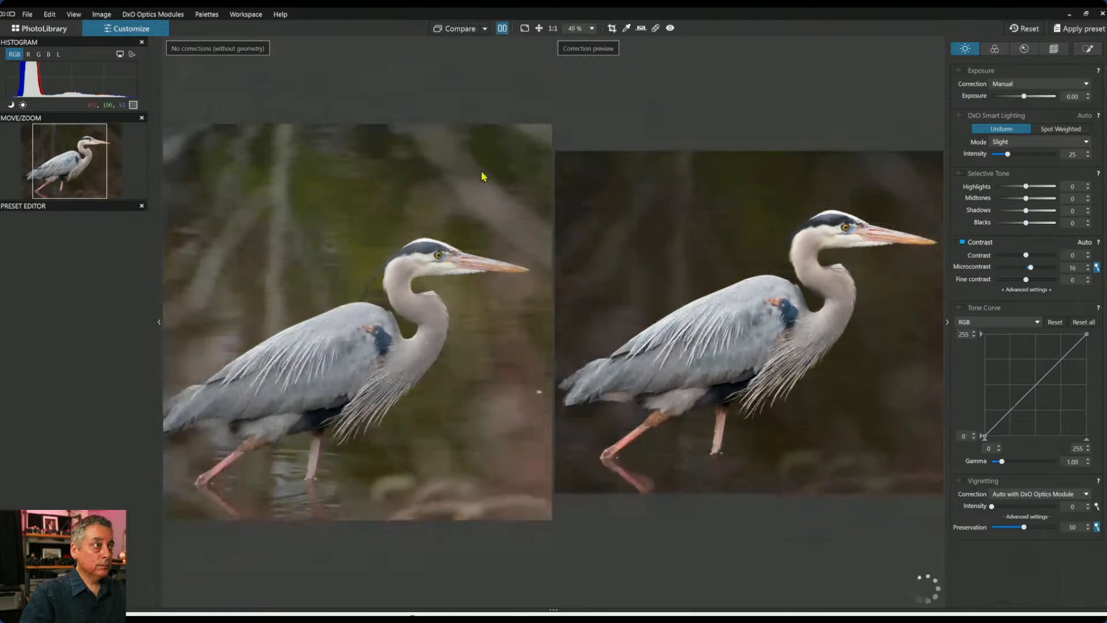
scroll(484, 176, "down", 2)
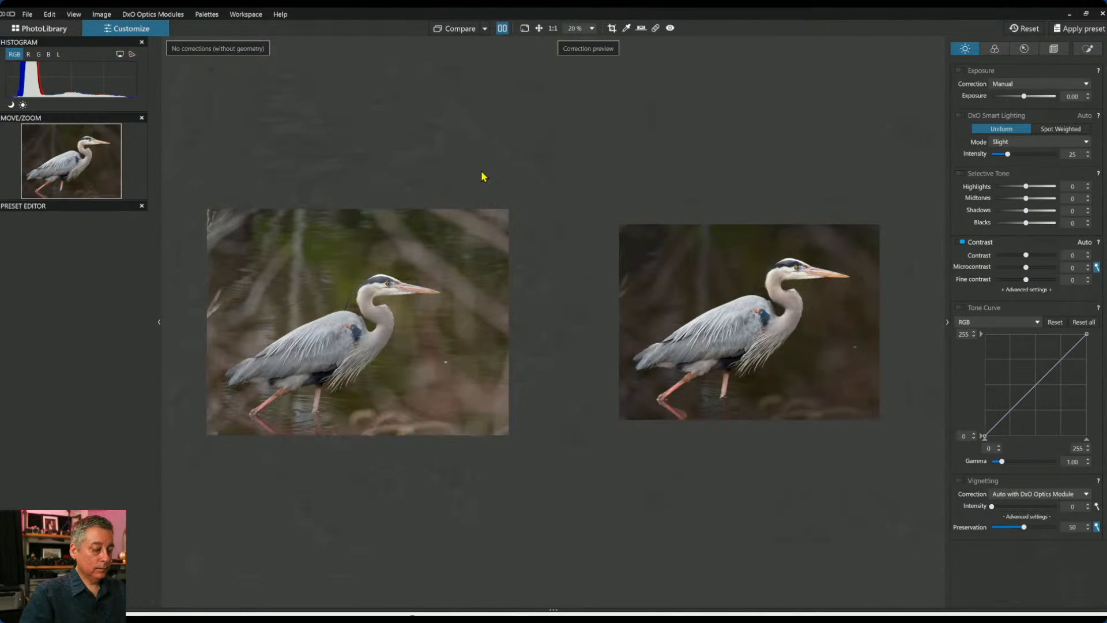
key("Tab")
scroll(498, 245, "up", 1)
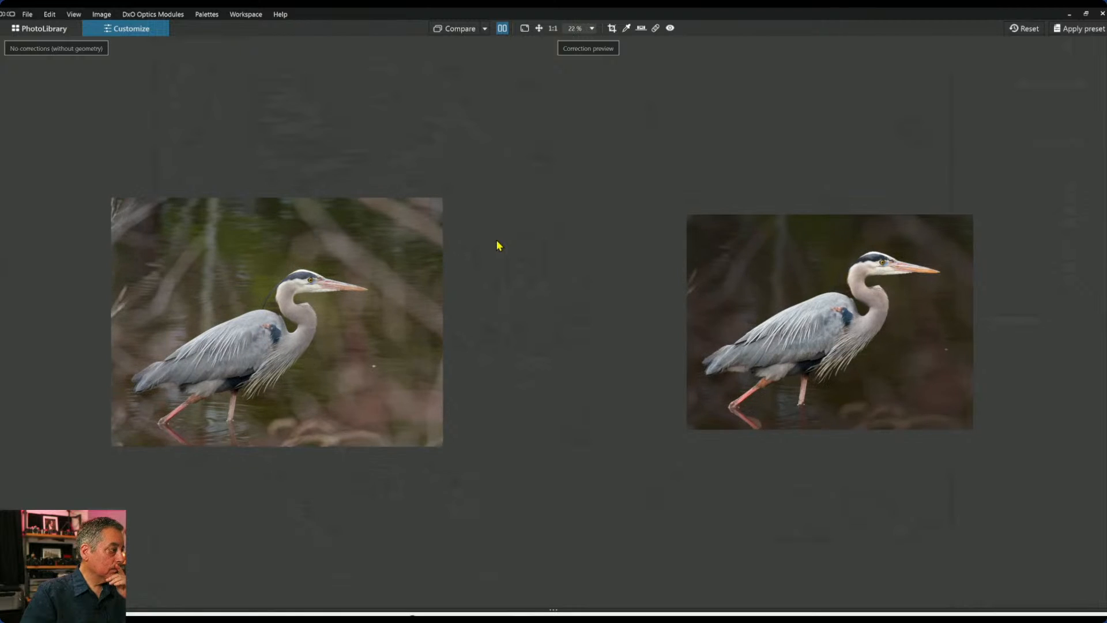
scroll(499, 245, "up", 1)
scroll(498, 244, "up", 1)
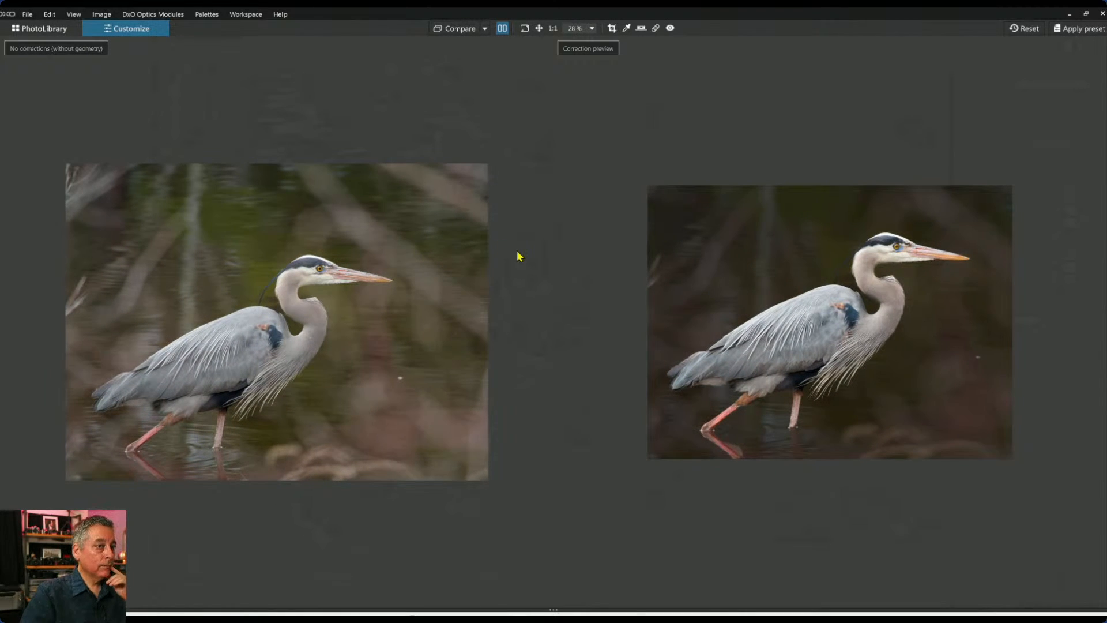
scroll(518, 254, "up", 1)
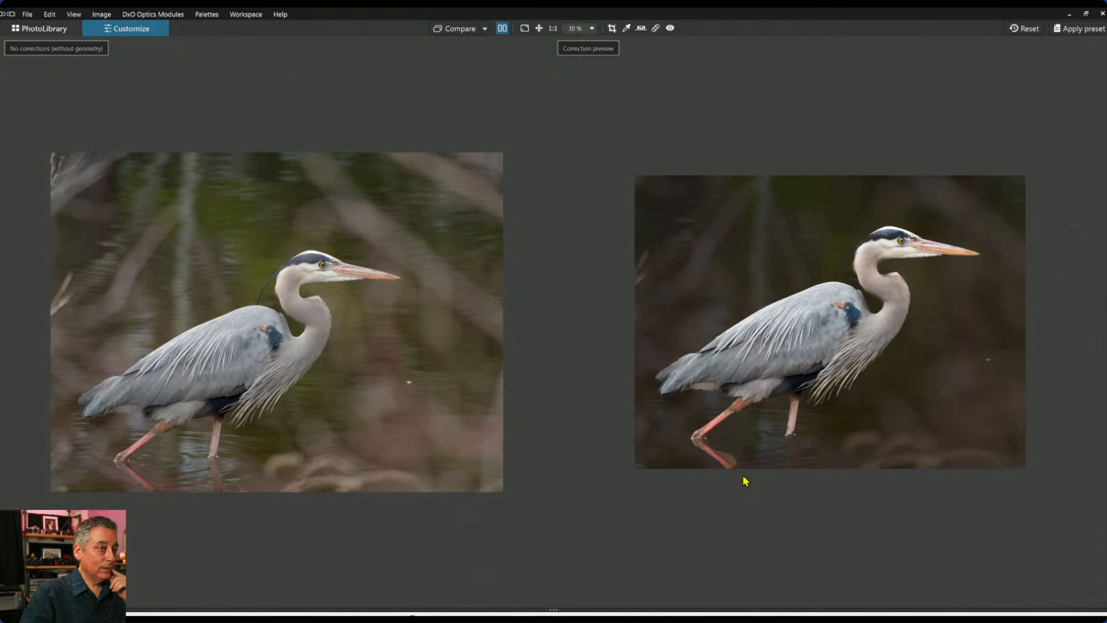
scroll(744, 477, "up", 1)
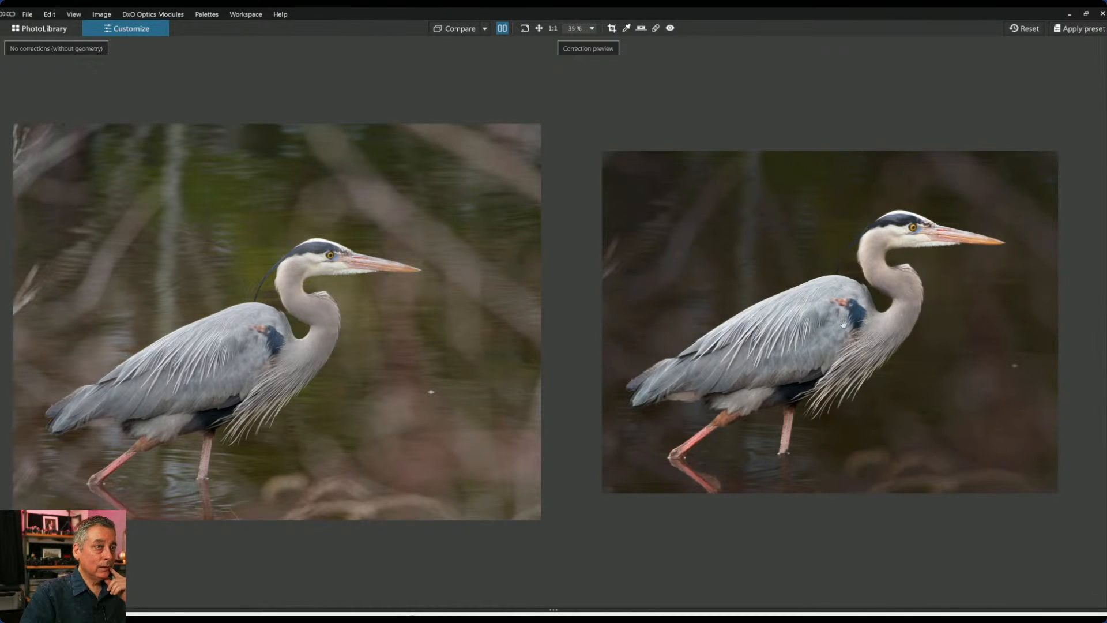
Restore the single-image view with its palettes and return to the Local Adjustments.
left_click(502, 28)
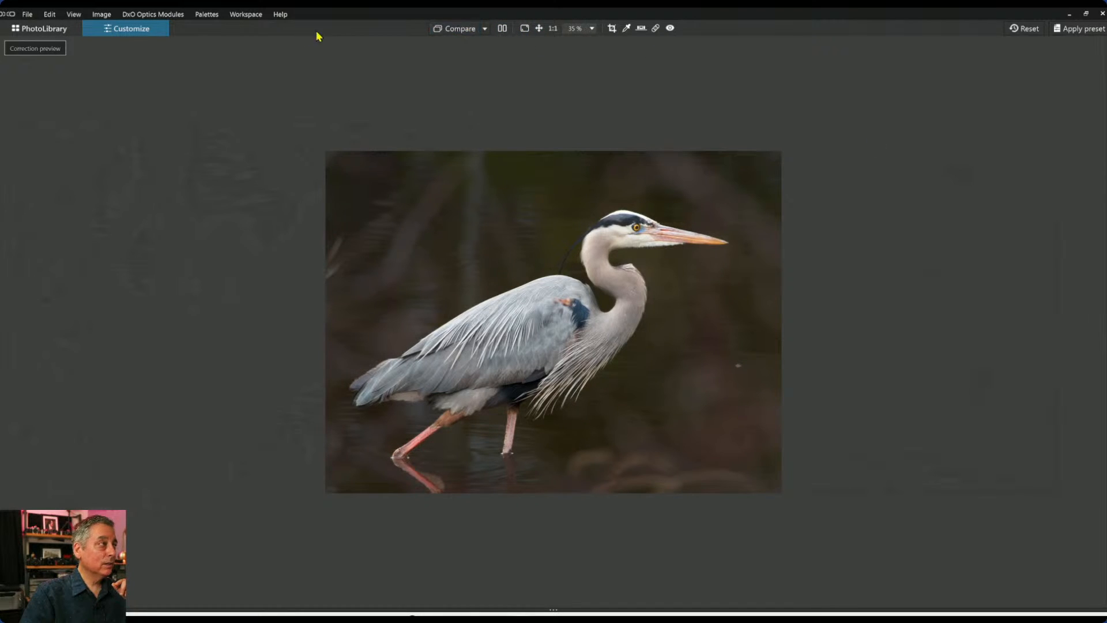
key("F9")
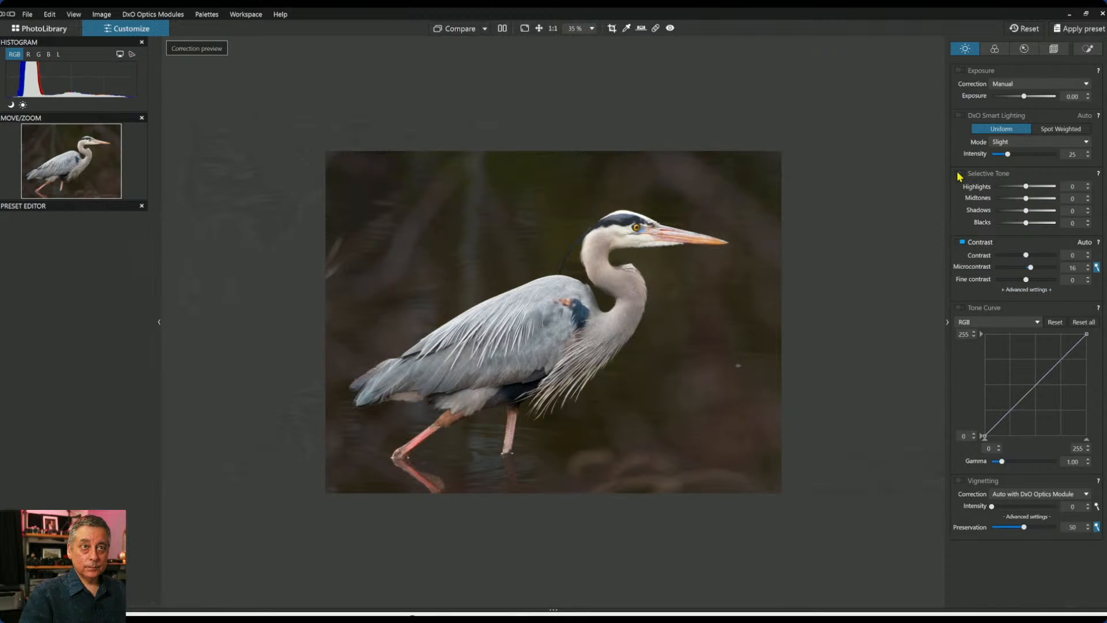
left_click(1087, 49)
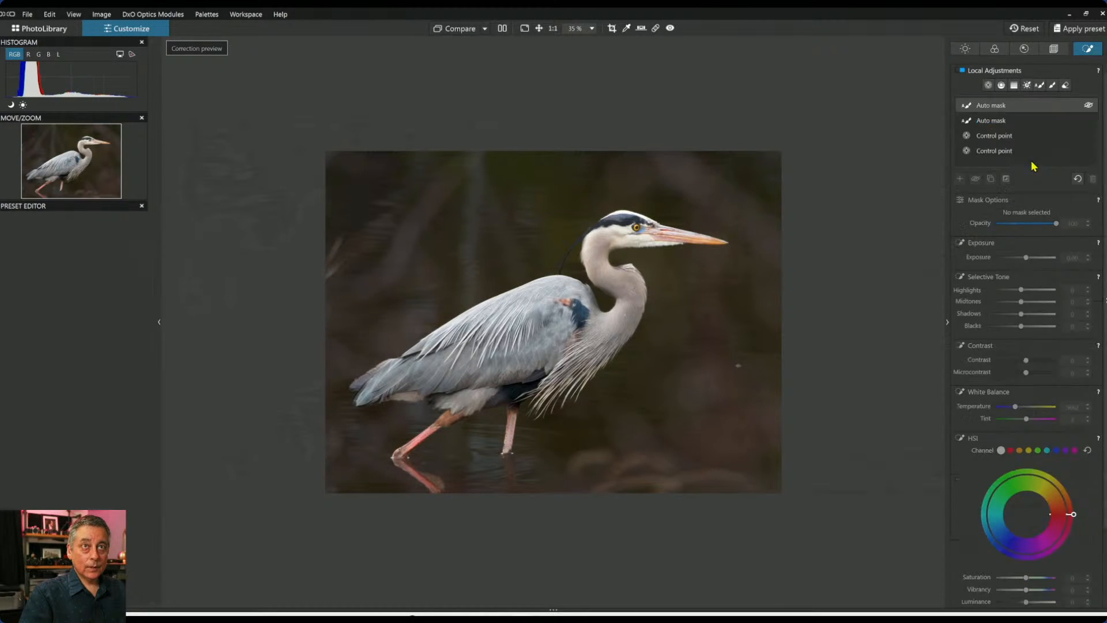
Try an auto mask over the front foot's reflection in the water, with Exposure at -0.63 and HSL Saturation at -23.
left_click(1040, 85)
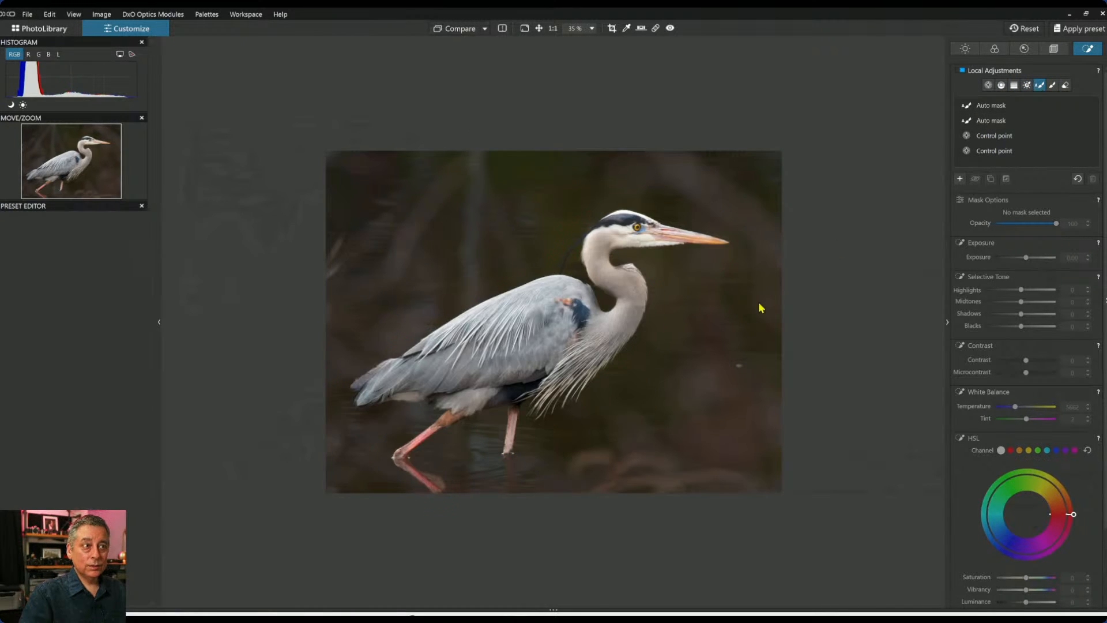
left_click_drag(410, 469, 441, 487)
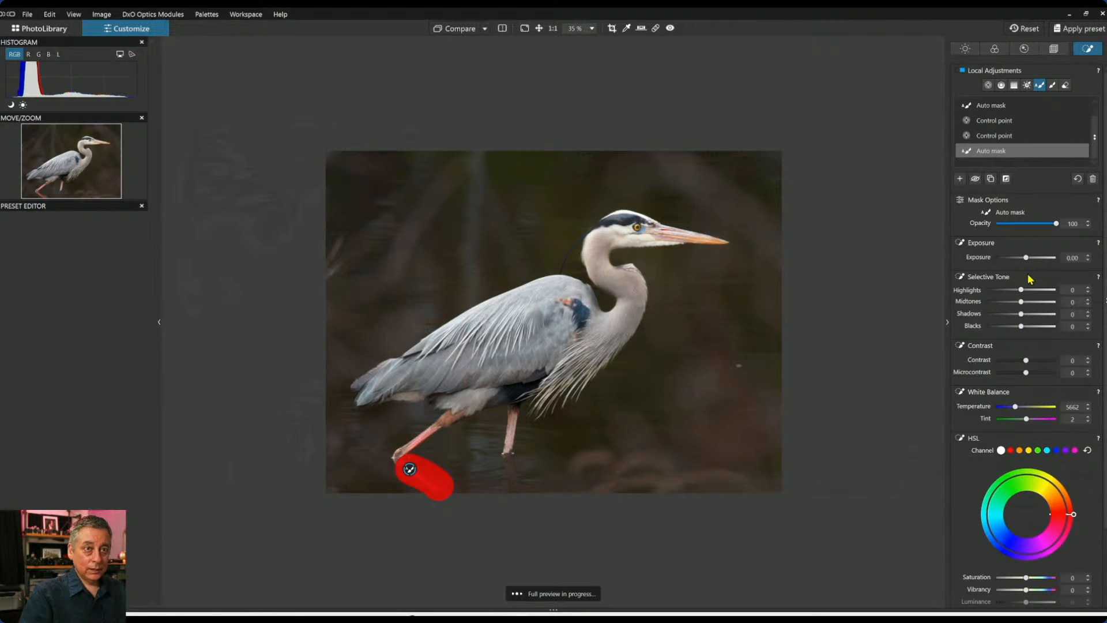
left_click_drag(1028, 260, 1023, 260)
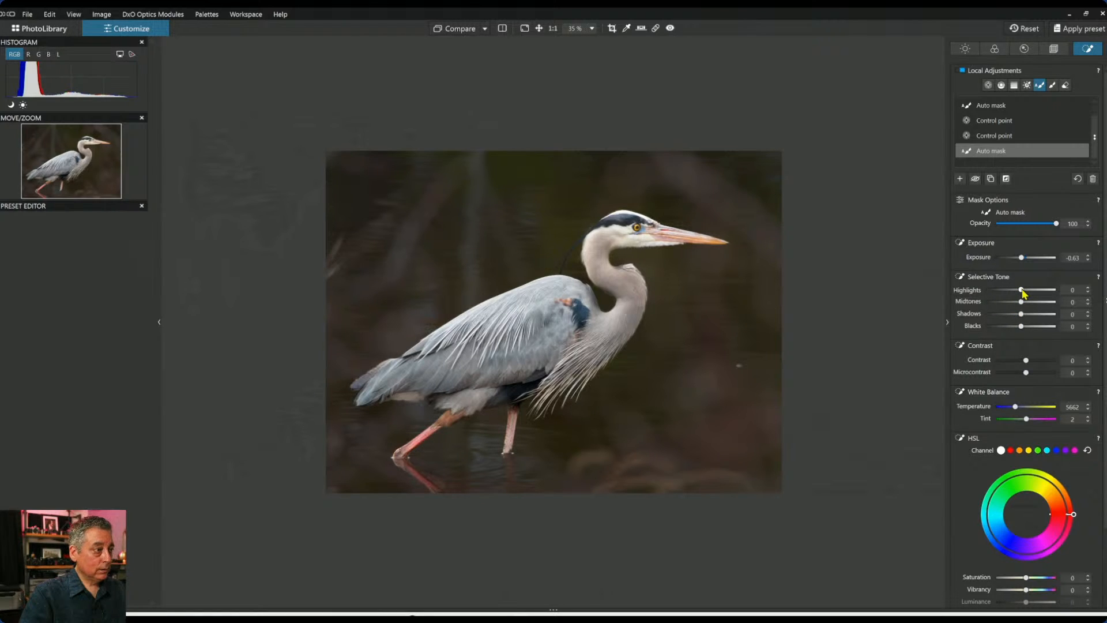
scroll(1012, 479, "down", 2)
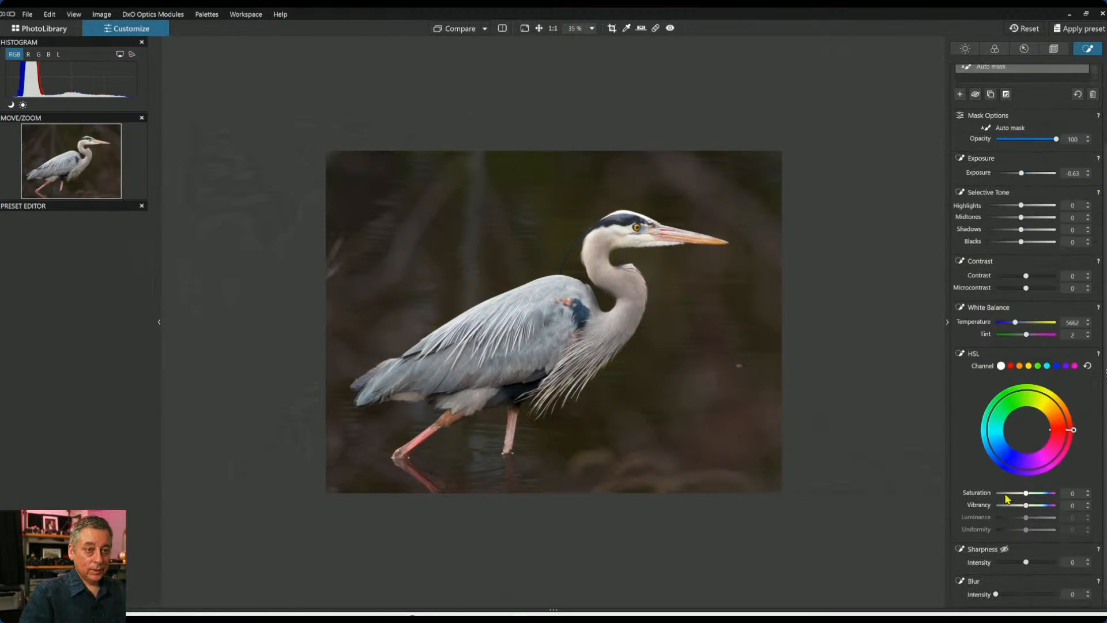
left_click(1013, 493)
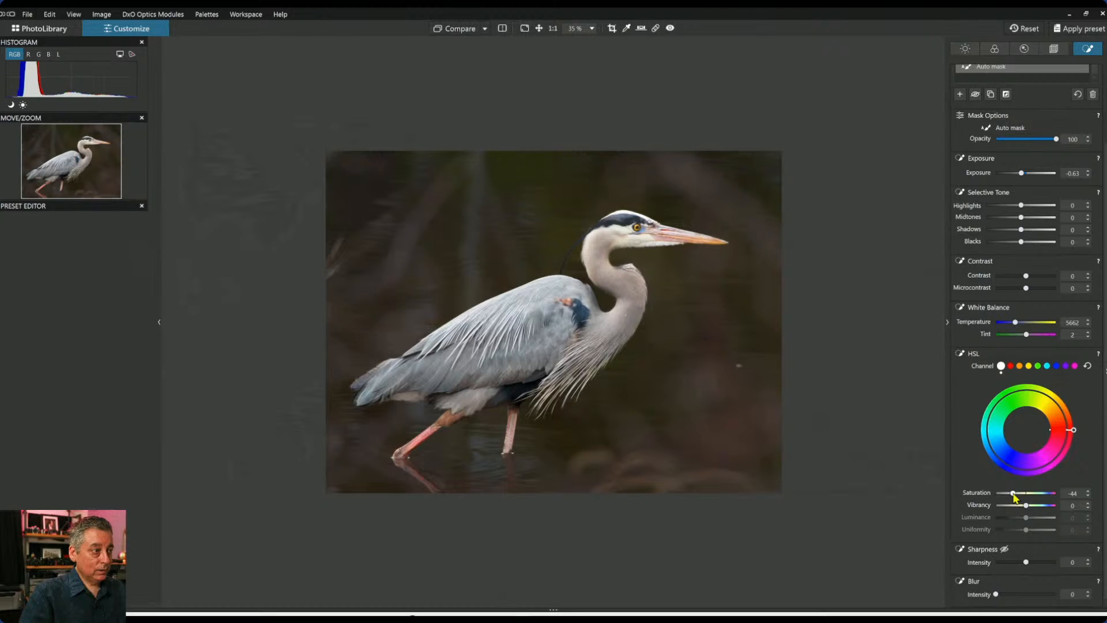
mouse_move(1013, 494)
left_mouse_down()
mouse_move(1003, 496)
mouse_move(1021, 500)
left_mouse_up()
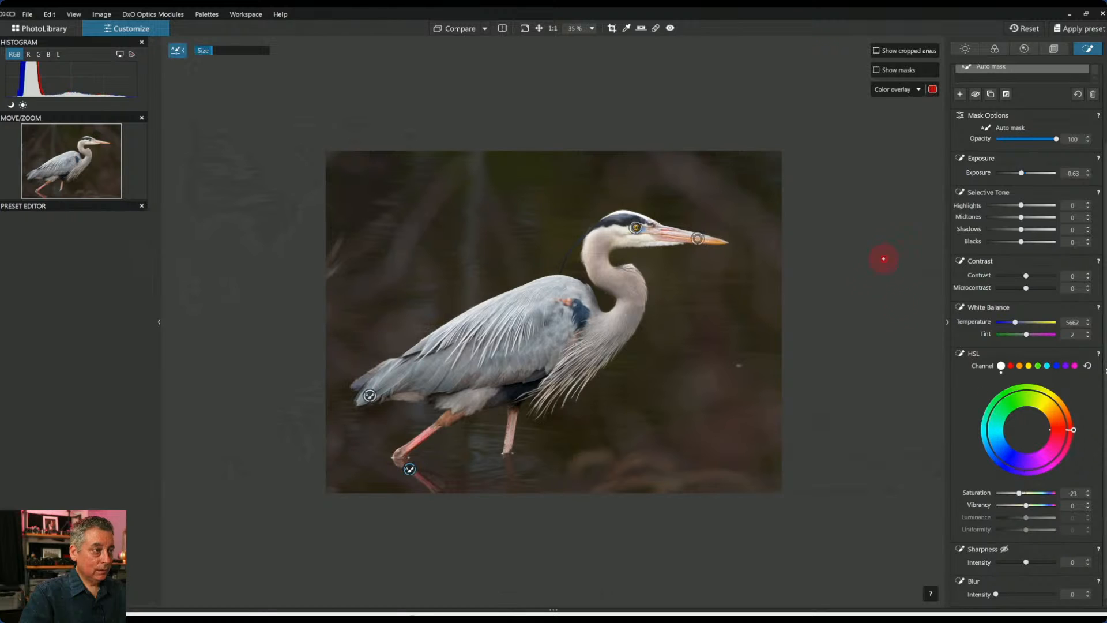
key("Escape")
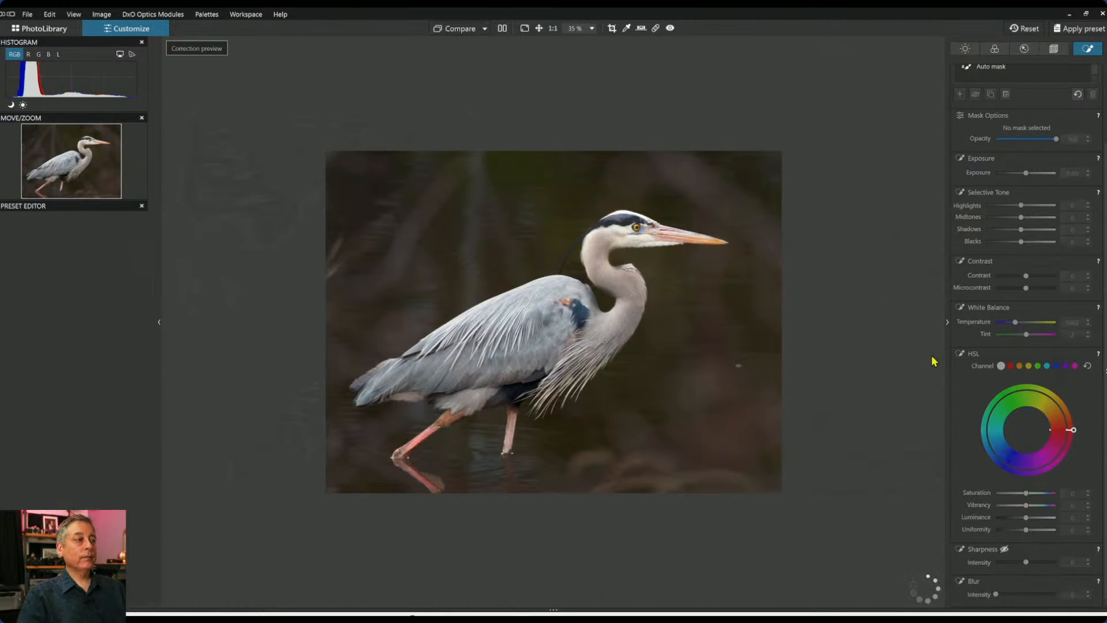
Reselect the reflection's auto mask and try erasing the area beside the reflection from it.
scroll(1019, 128, "up", 3)
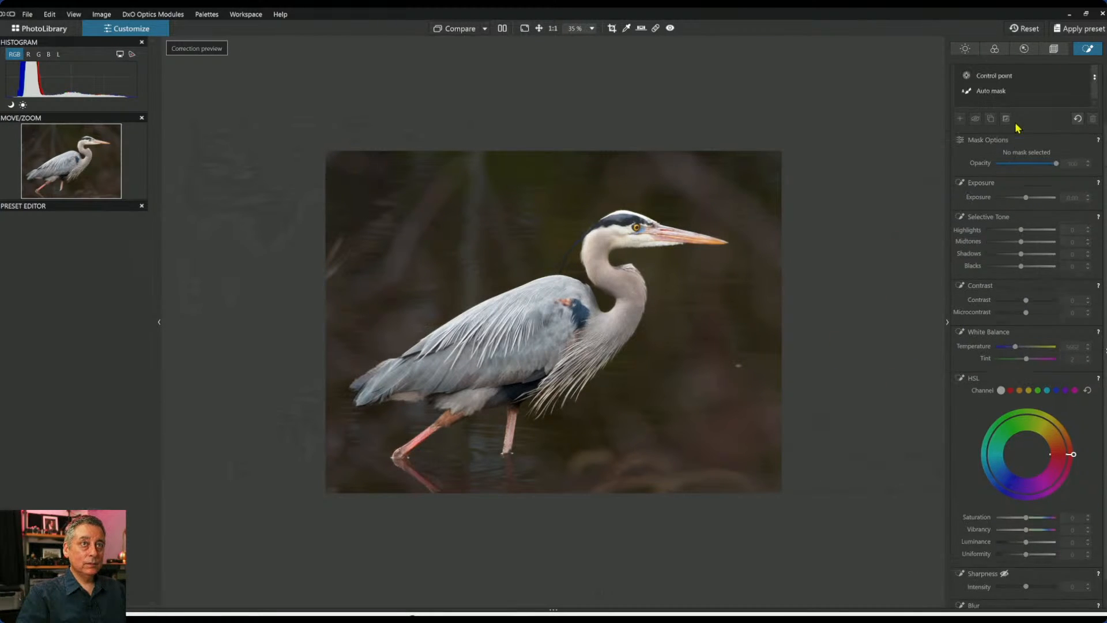
left_click(1008, 129)
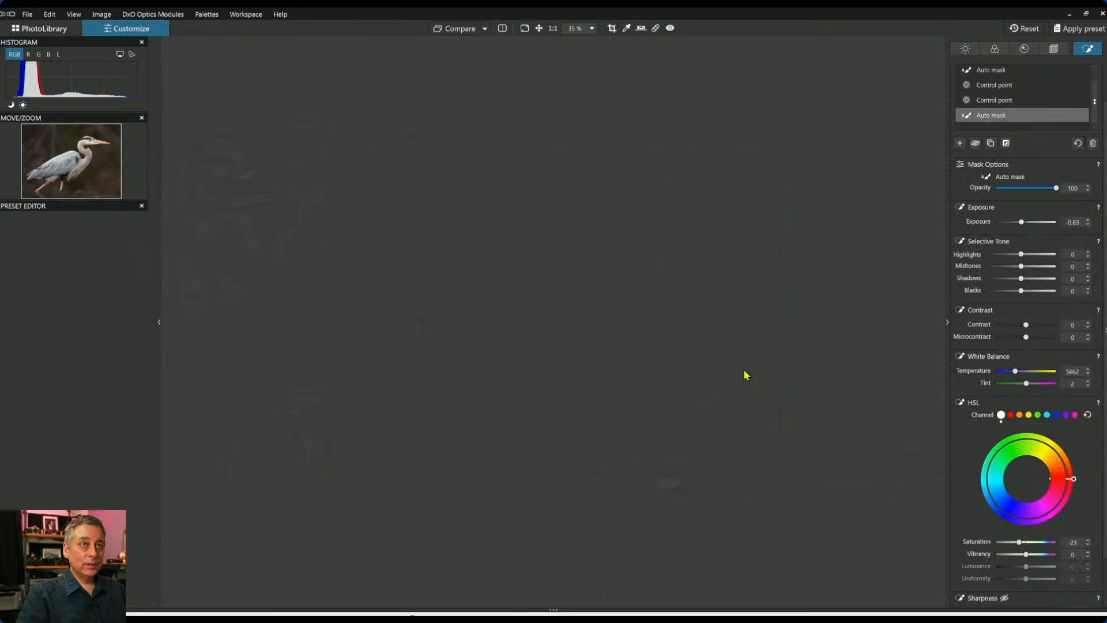
key("super")
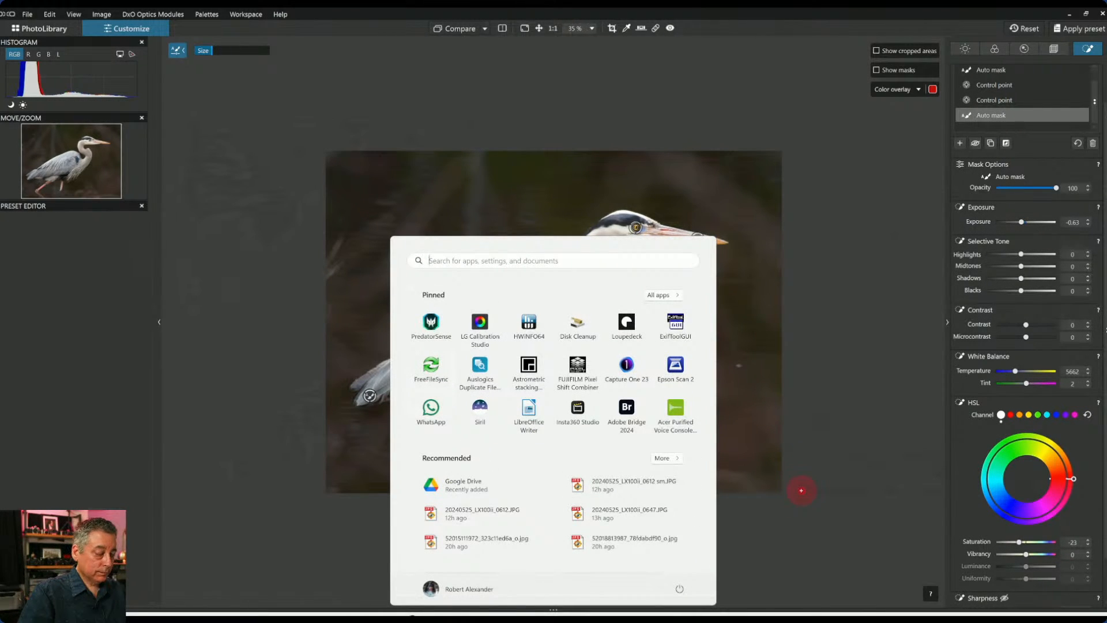
key("super")
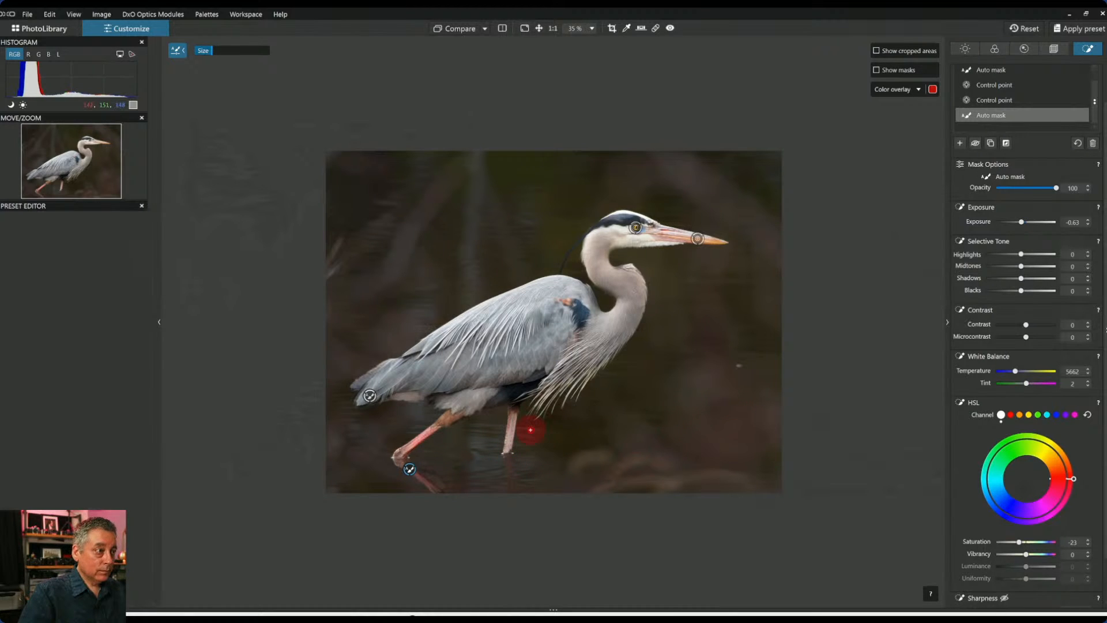
scroll(385, 497, "up", 1)
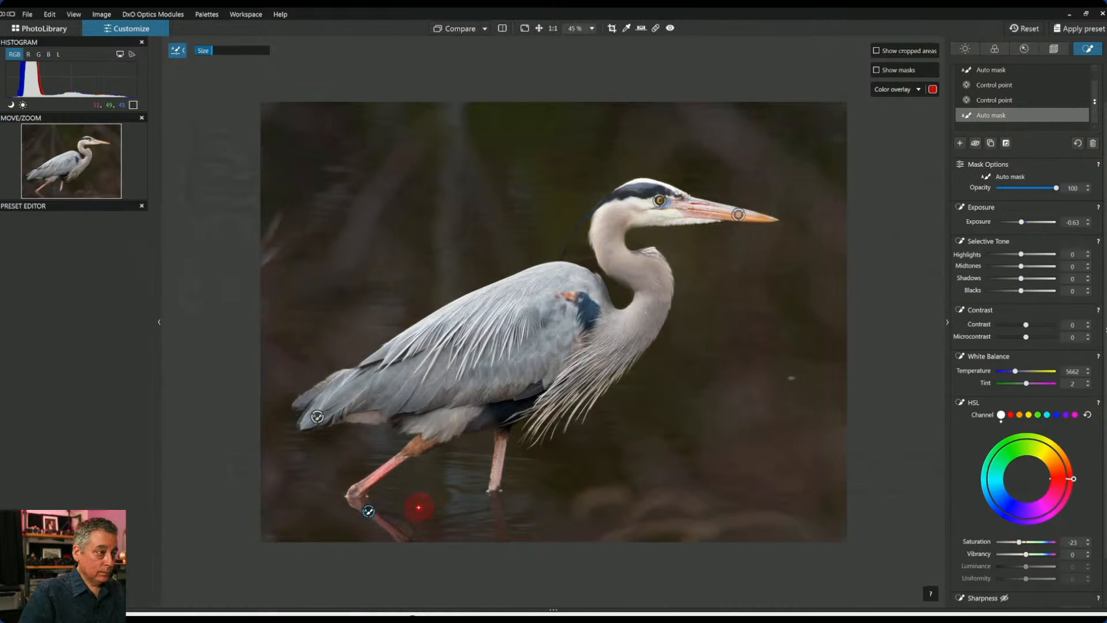
left_click(960, 143)
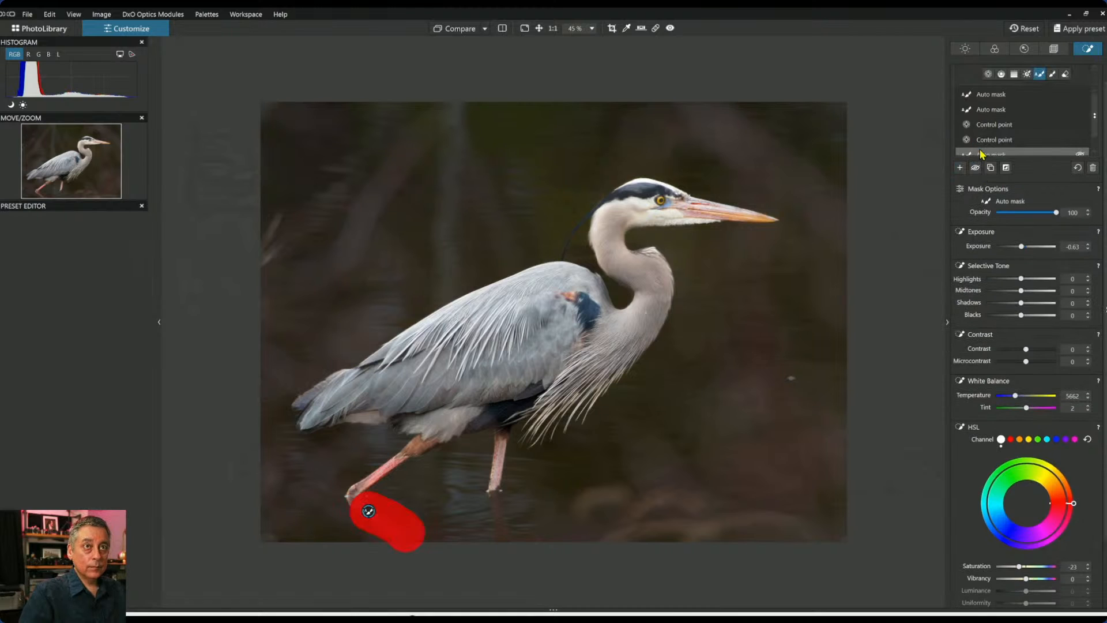
left_click(1065, 75)
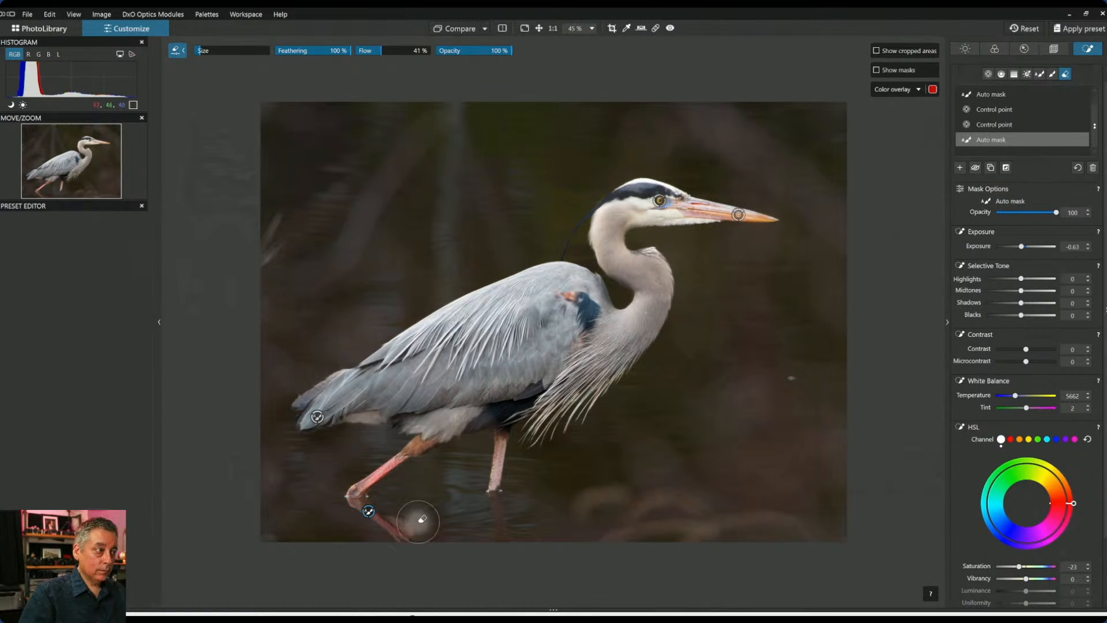
left_click(369, 511)
left_click(369, 512)
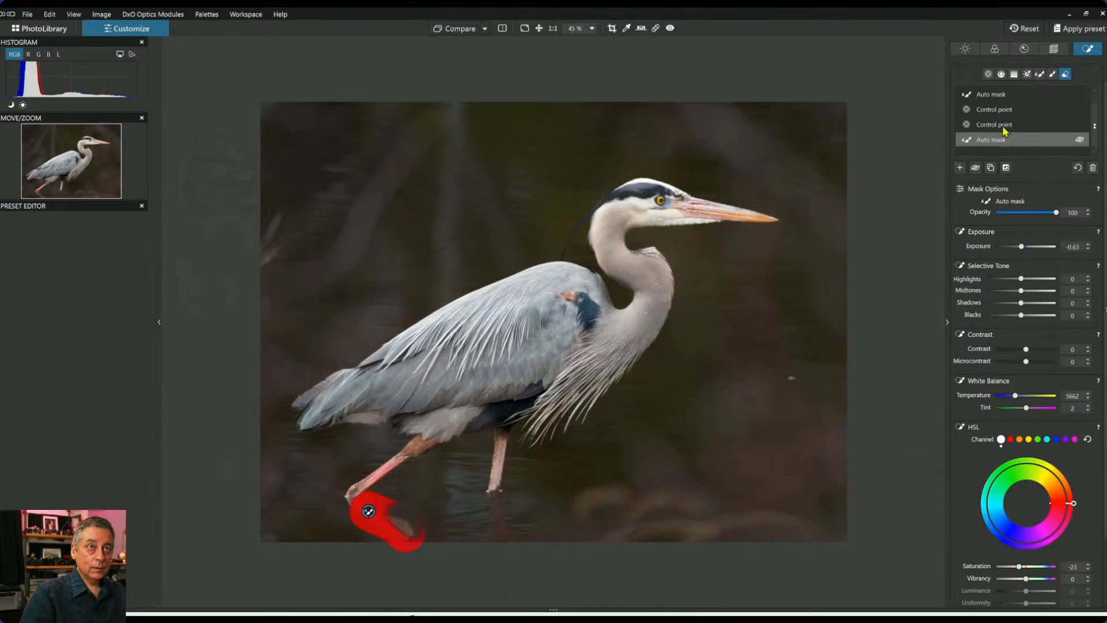
Repaint the auto mask along the leg's reflection, and delete this mask.
left_click(1040, 74)
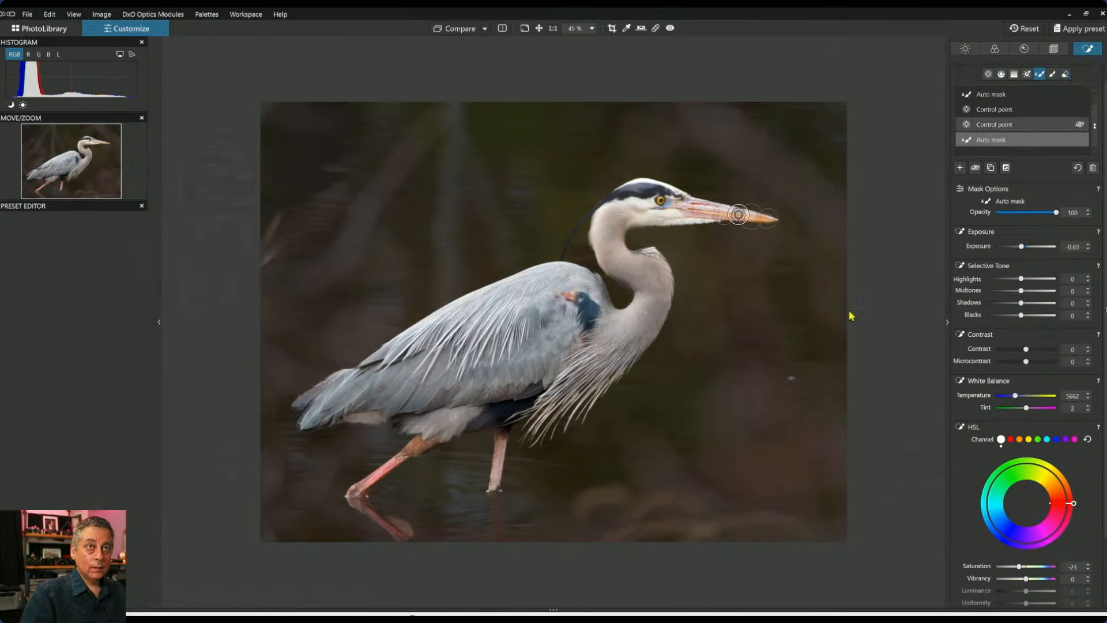
left_click_drag(374, 520, 406, 537)
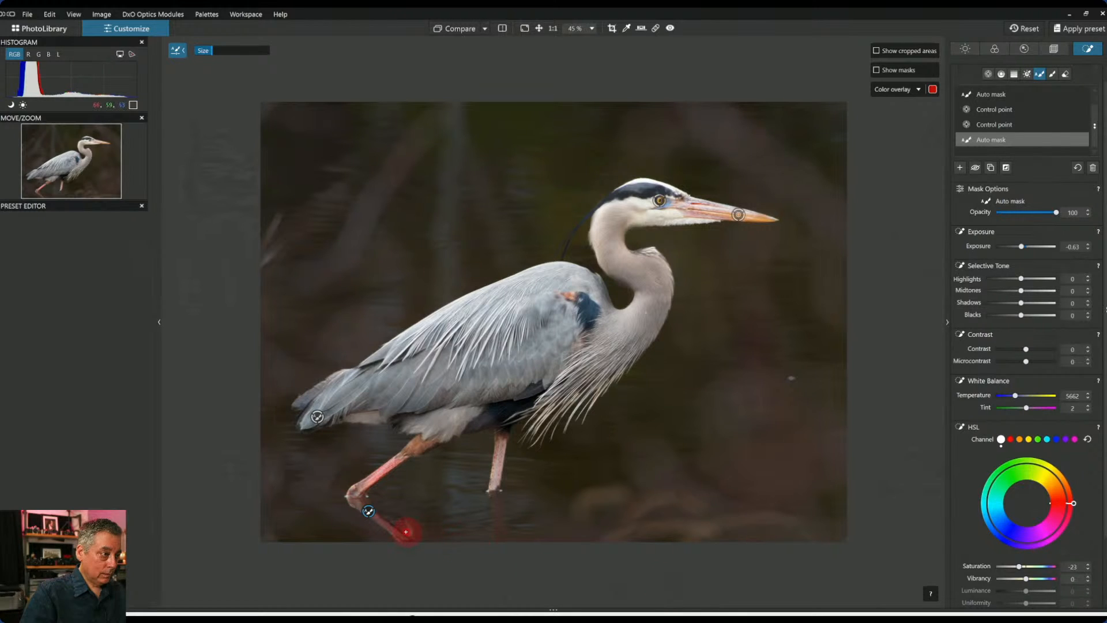
left_click_drag(405, 528, 379, 518)
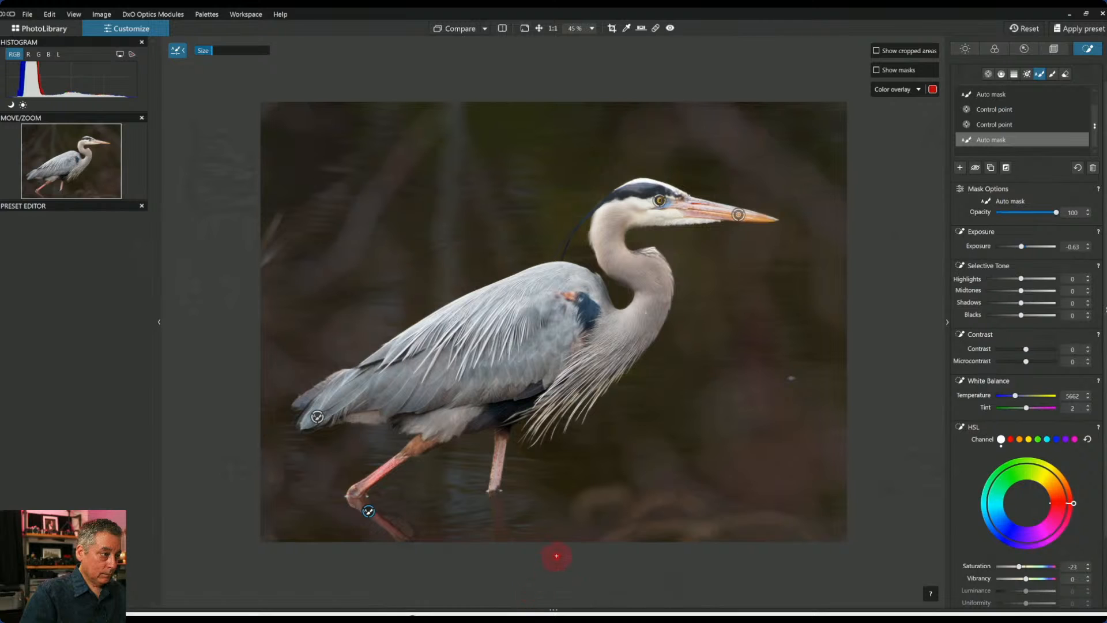
scroll(556, 555, "down", 2)
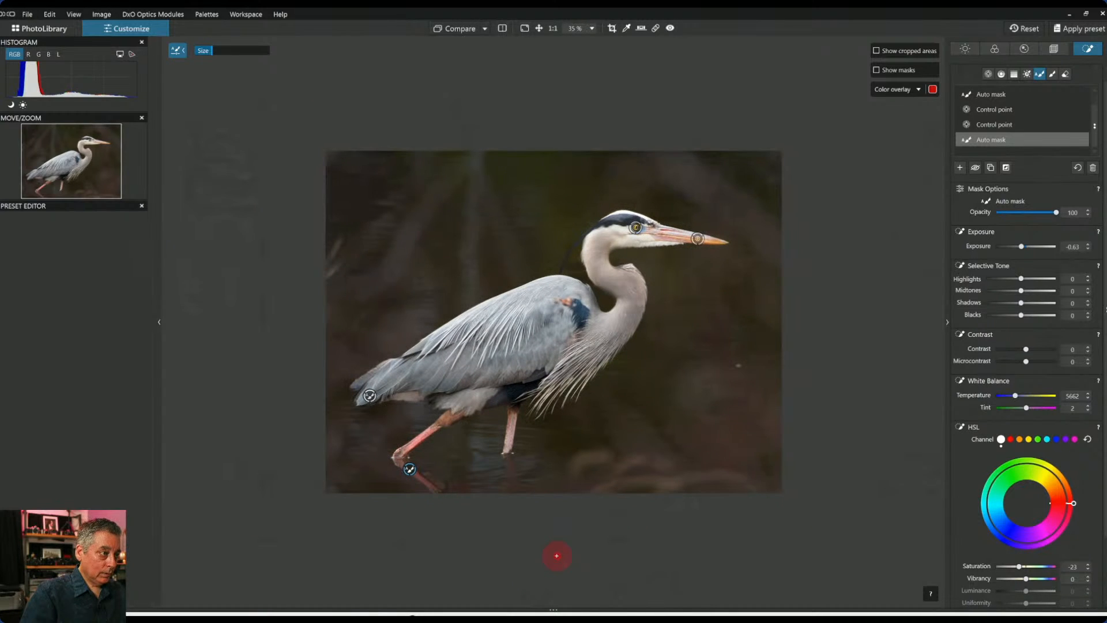
key("Delete")
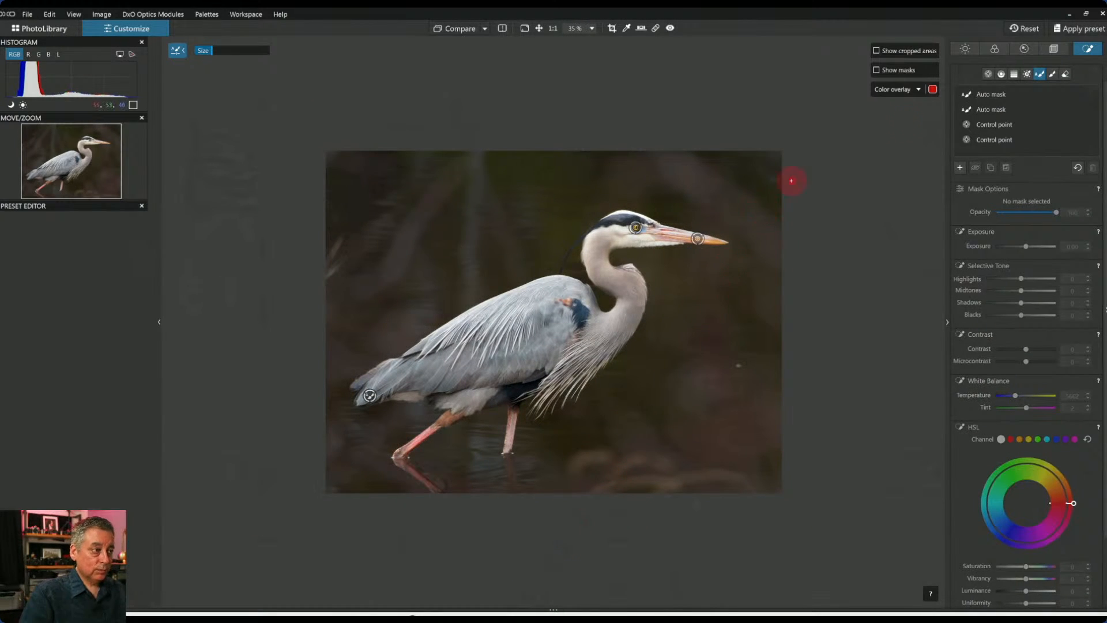
Paint a mask over the leg's reflection in the water with the Brush, at 64% feathering and 43% flow.
mouse_move(1023, 107)
left_click(1052, 74)
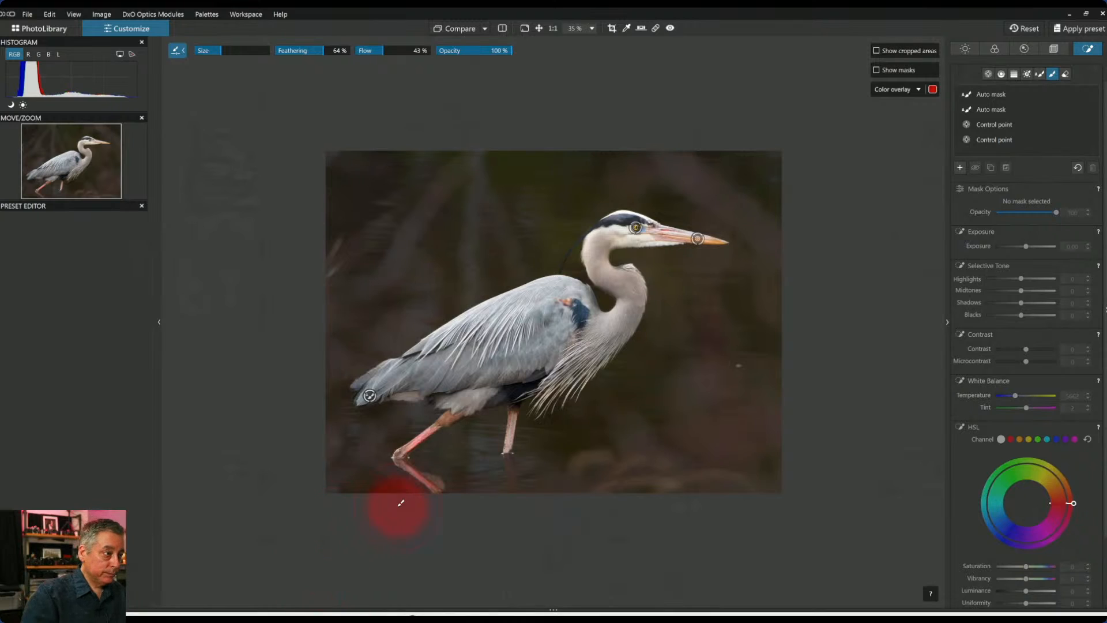
scroll(421, 506, "up", 2)
scroll(403, 557, "down", 1)
left_click_drag(373, 519, 417, 532)
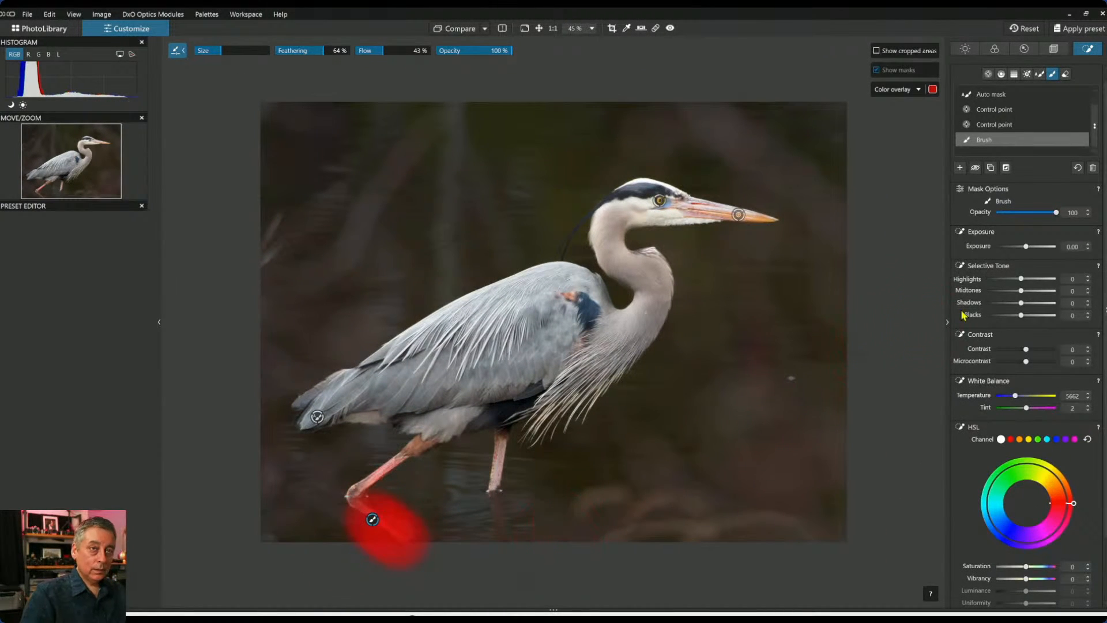
Try the brush mask's Shadows at -37 and reset them, and set its Exposure to -0.25 and HSL Saturation to -44.
left_click_drag(1021, 303, 1009, 303)
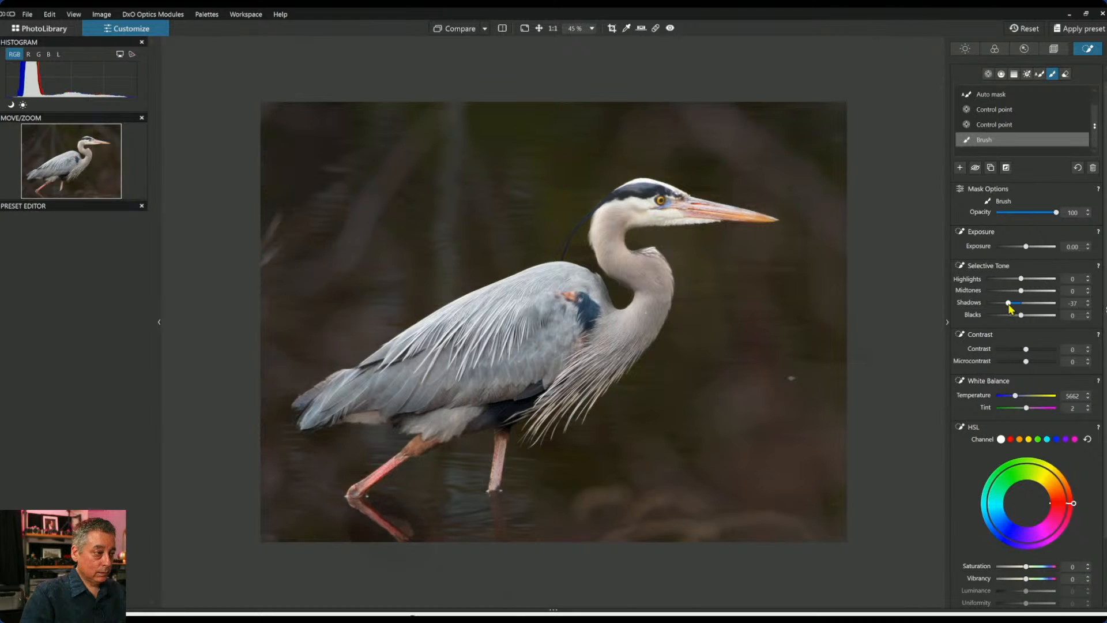
double_click(1009, 304)
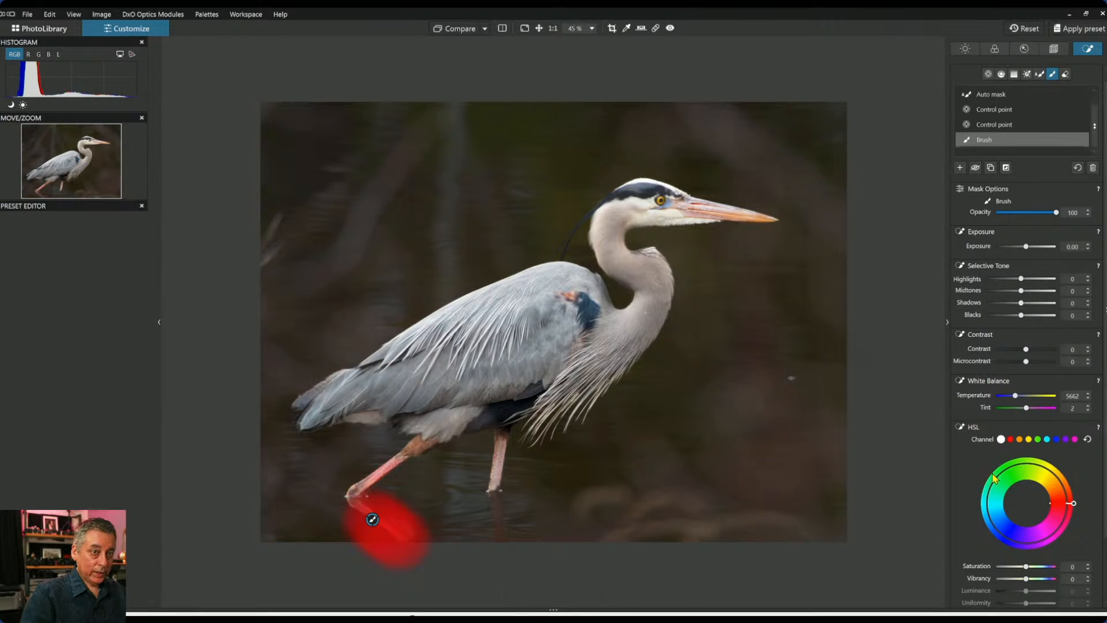
scroll(993, 477, "down", 3)
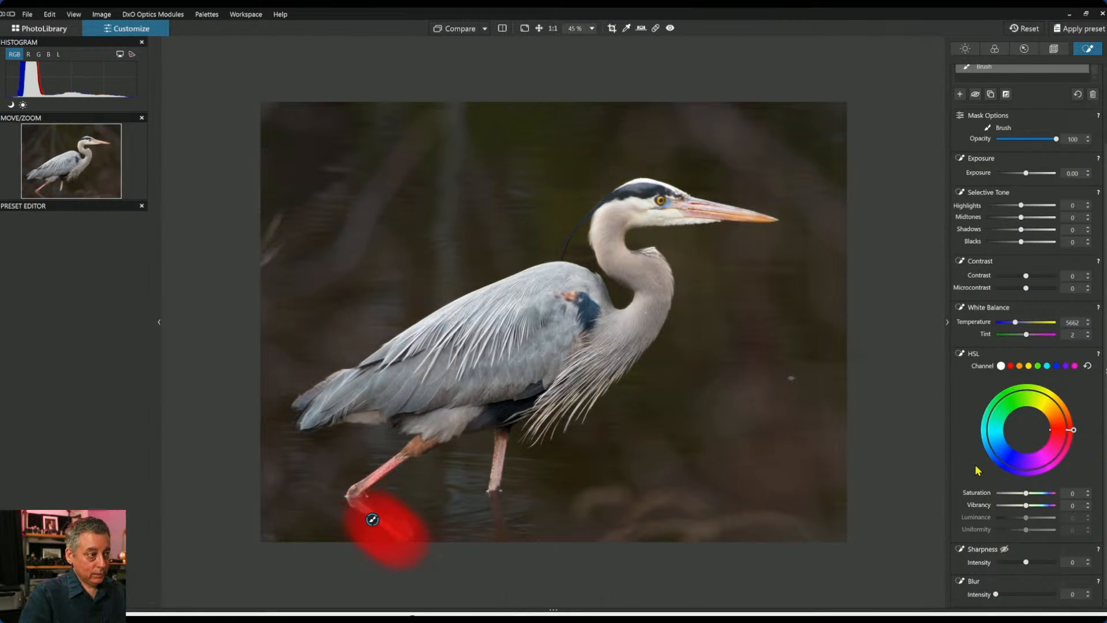
mouse_move(863, 483)
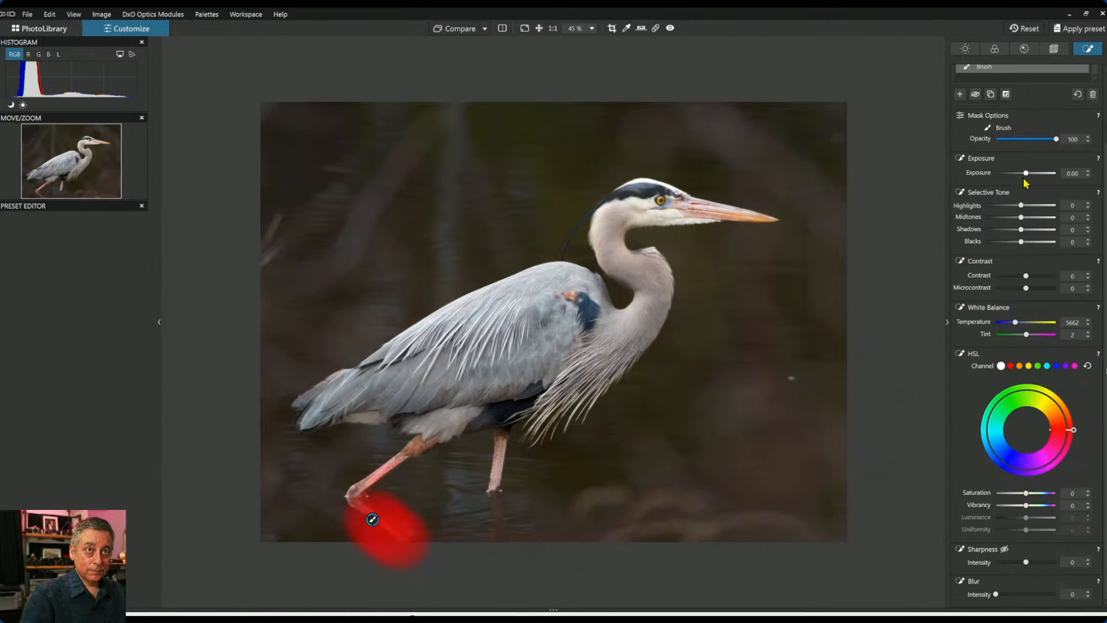
left_click_drag(1027, 177, 1026, 176)
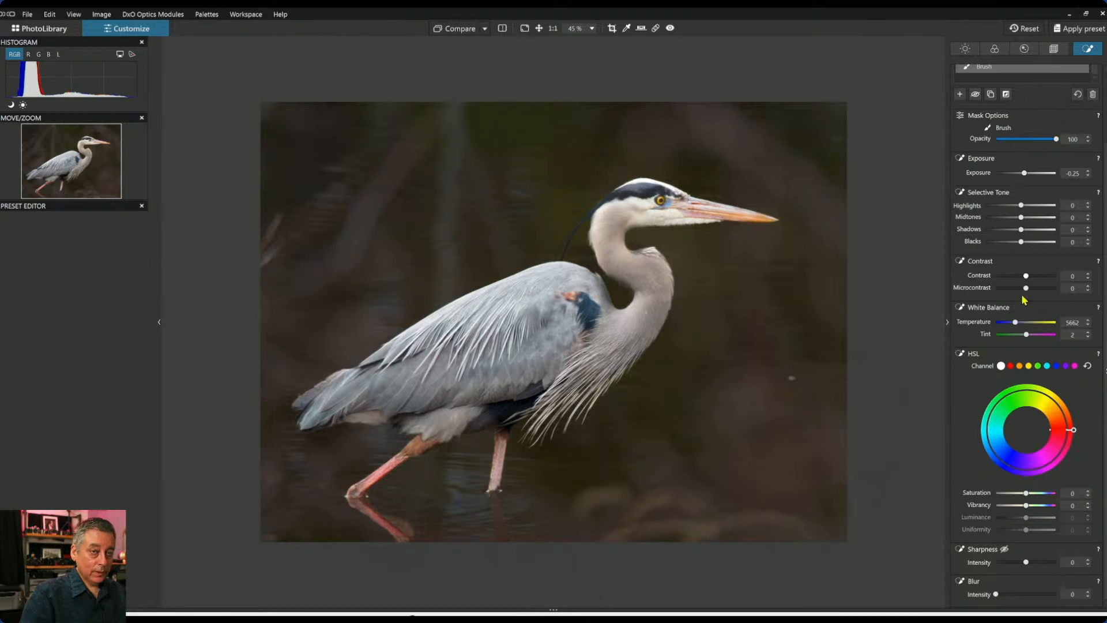
left_click(1014, 494)
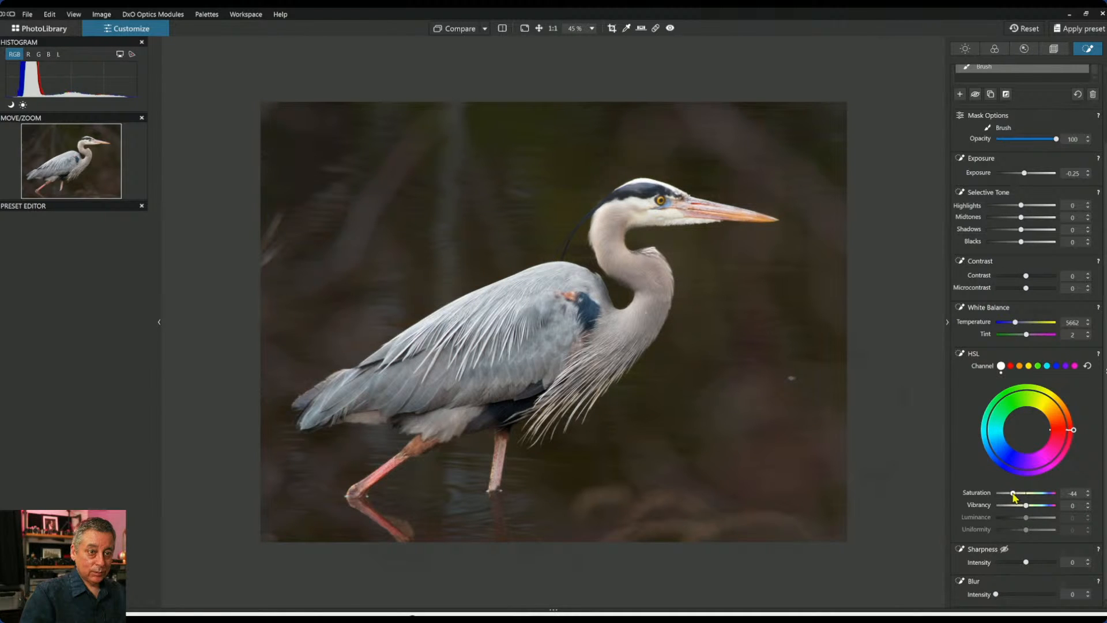
Display the heron's auto mask and erase the area around the far end of the leg's reflection from it.
mouse_move(375, 424)
left_mouse_down()
mouse_move(303, 403)
mouse_move(318, 418)
left_mouse_up()
left_click(317, 417)
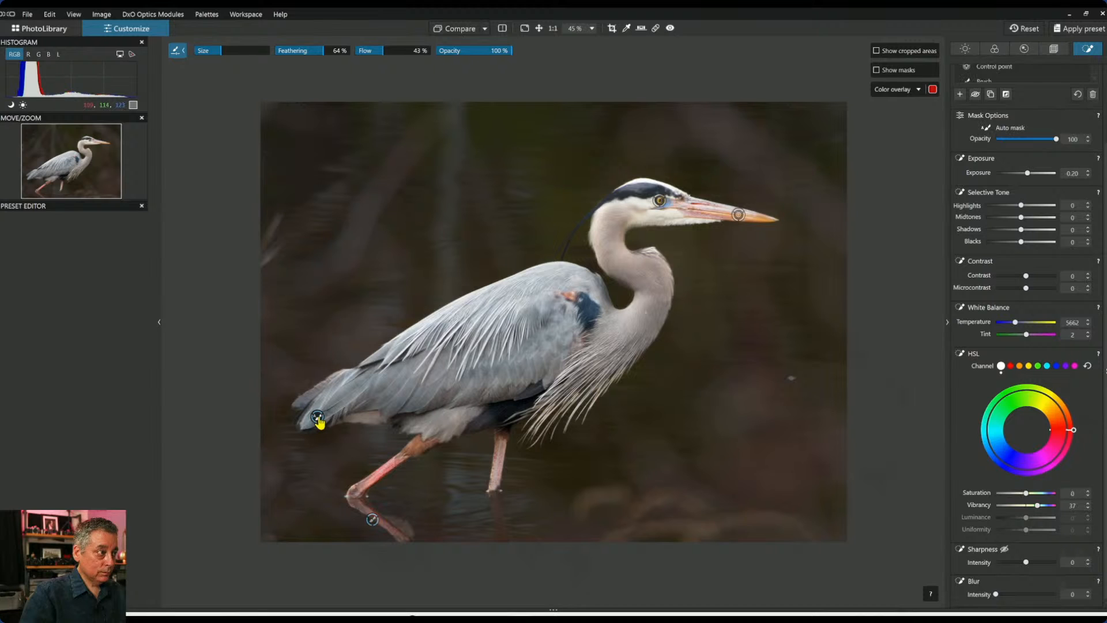
left_click(876, 74)
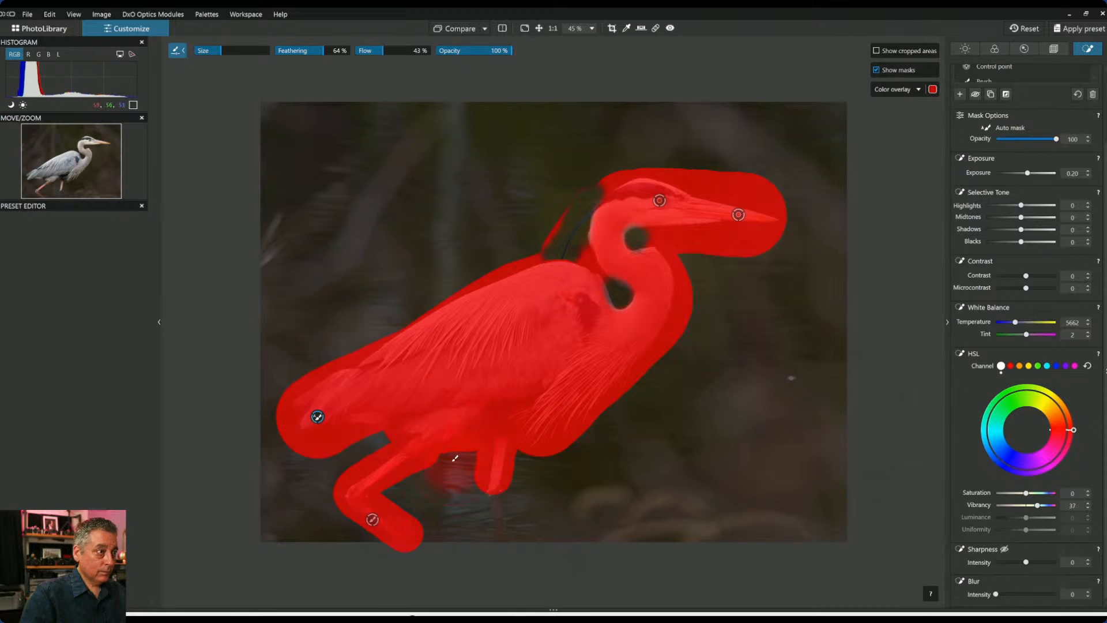
scroll(1070, 119, "up", 2)
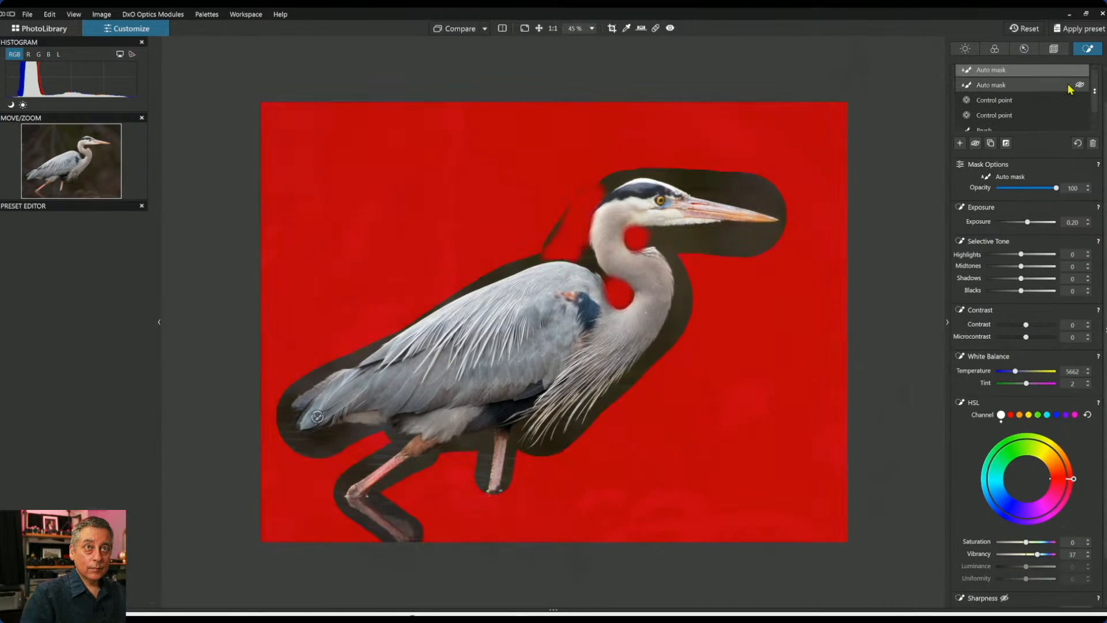
scroll(1070, 88, "up", 1)
left_click(1066, 85)
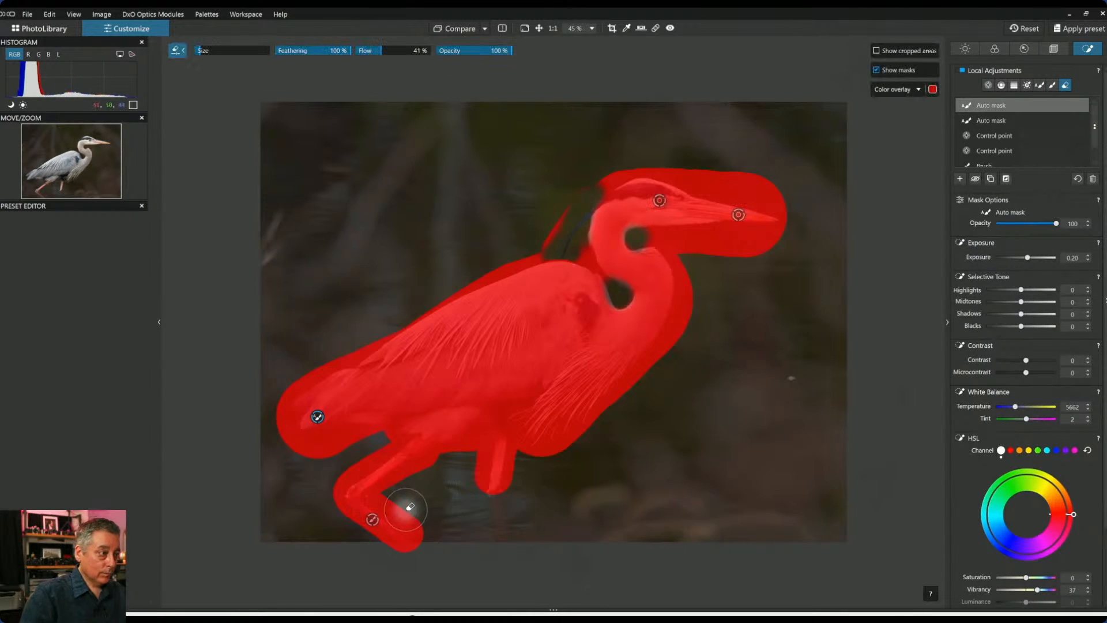
left_click_drag(415, 529, 425, 535)
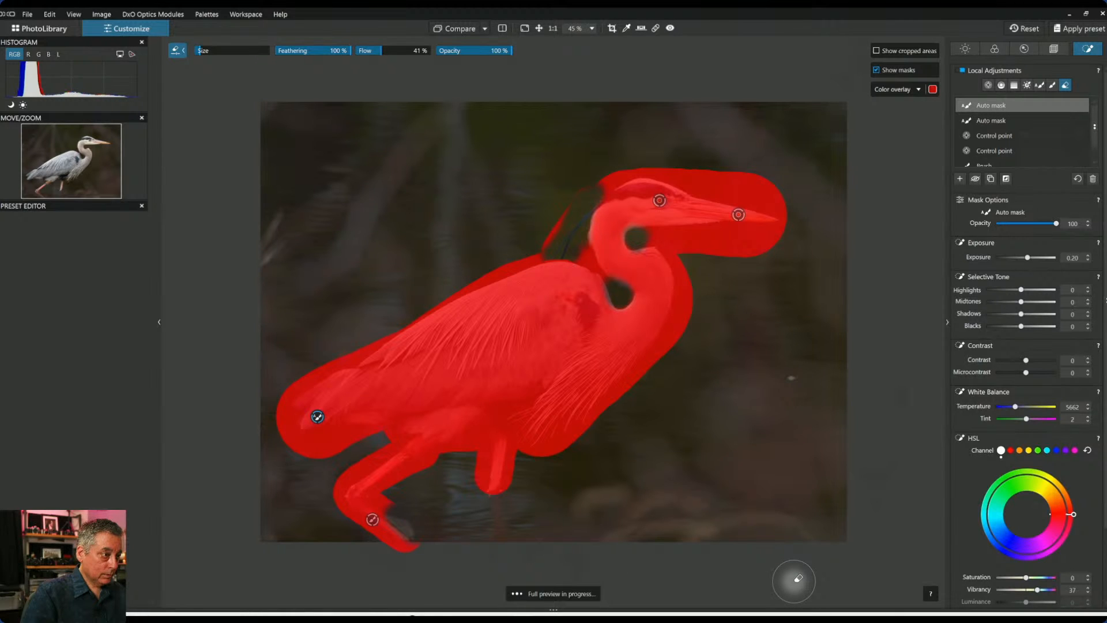
scroll(709, 541, "down", 1)
scroll(710, 541, "down", 1)
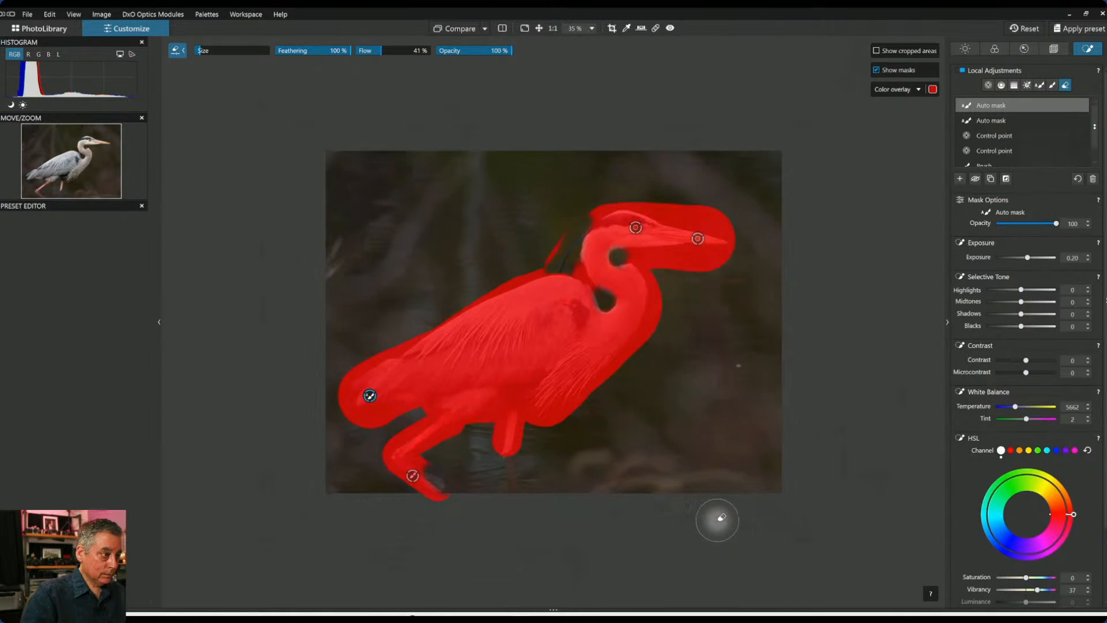
key("Escape")
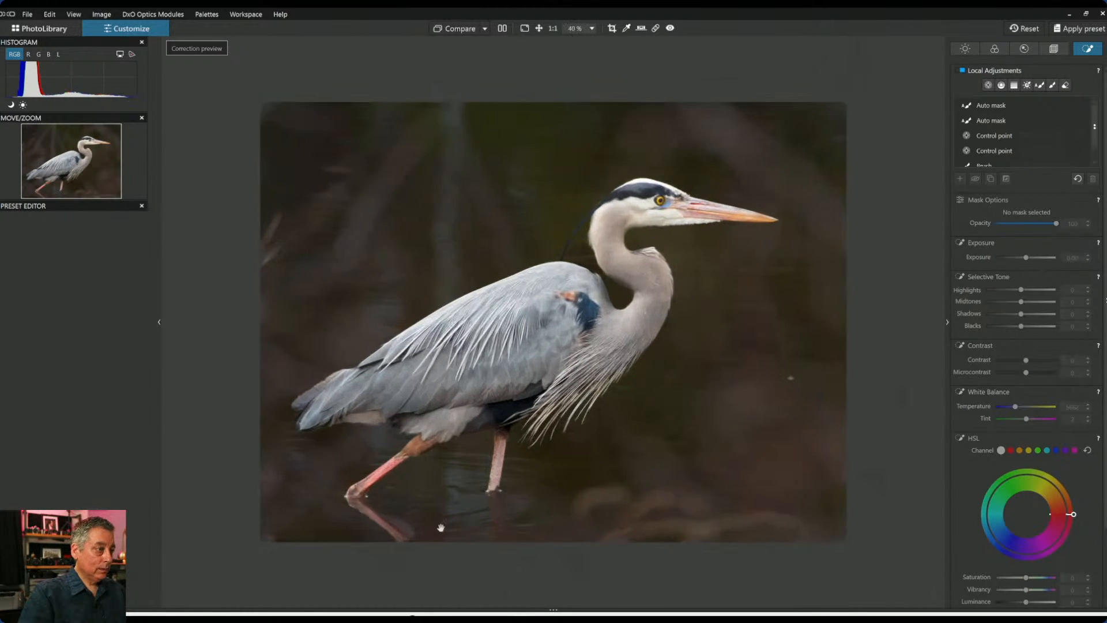
Display the brush mask on the leg's reflection and compare the heron photo with its uncorrected version.
scroll(438, 526, "up", 3)
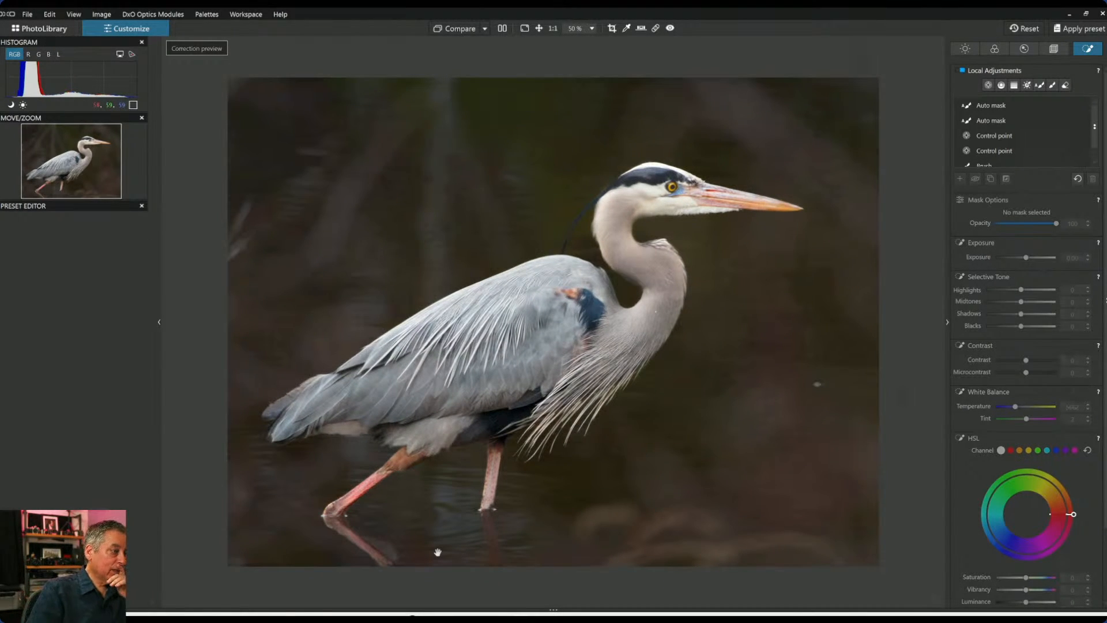
scroll(1010, 151, "down", 1)
left_click(1011, 151)
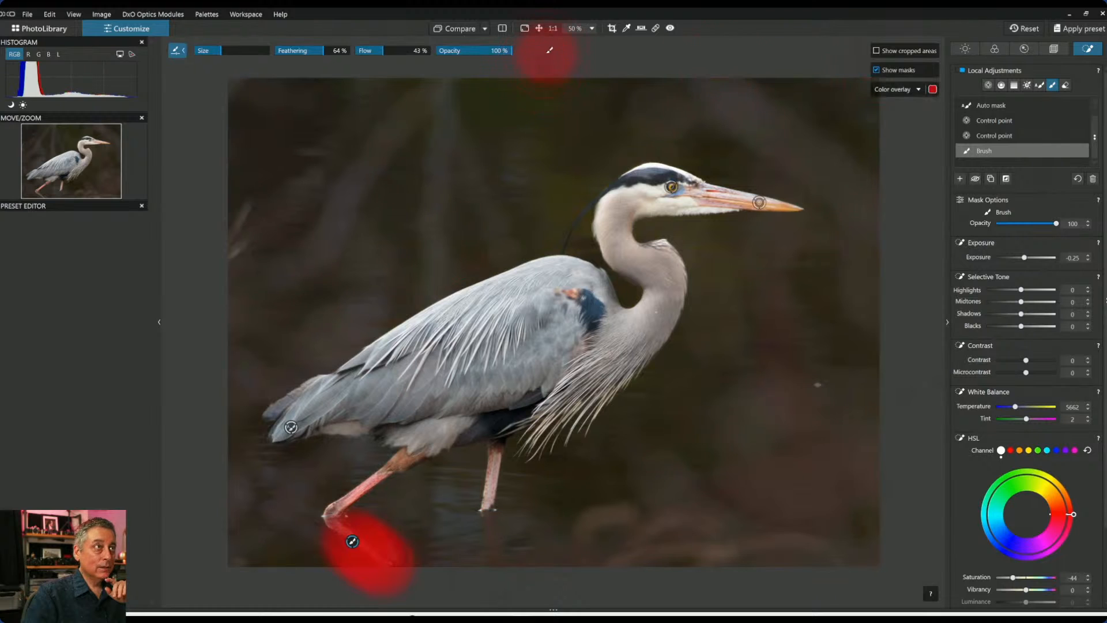
left_click(459, 30)
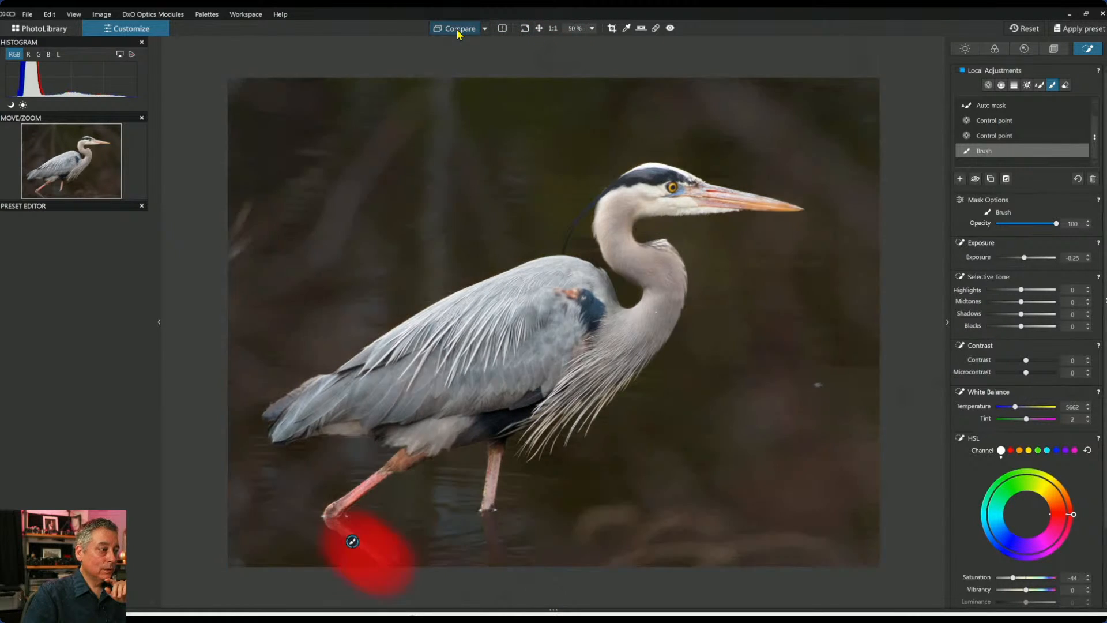
left_click(460, 30)
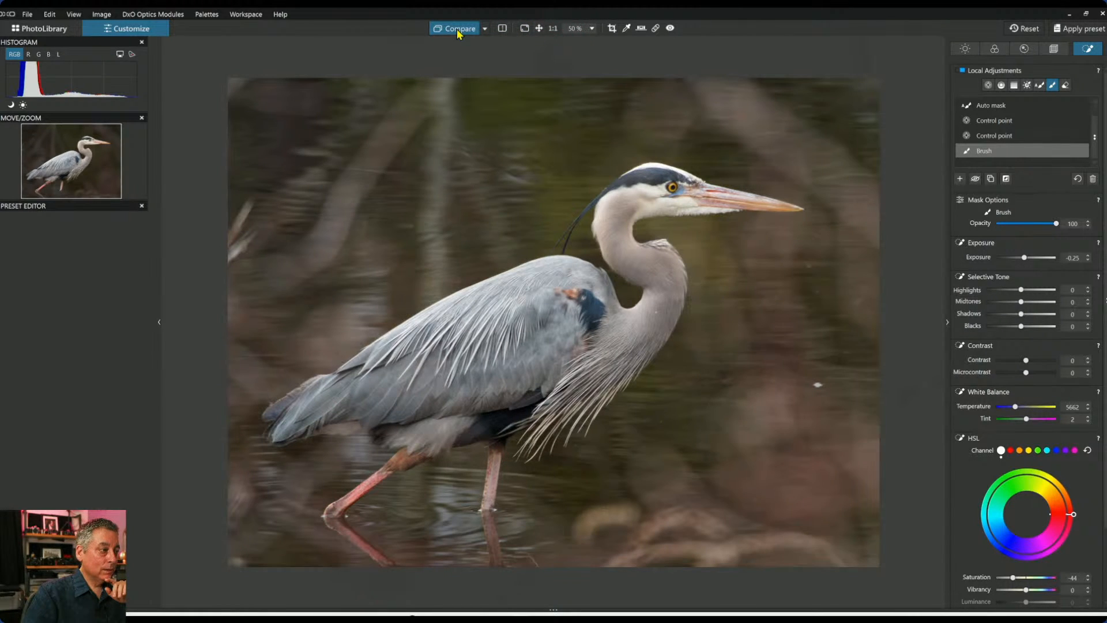
left_click(459, 30)
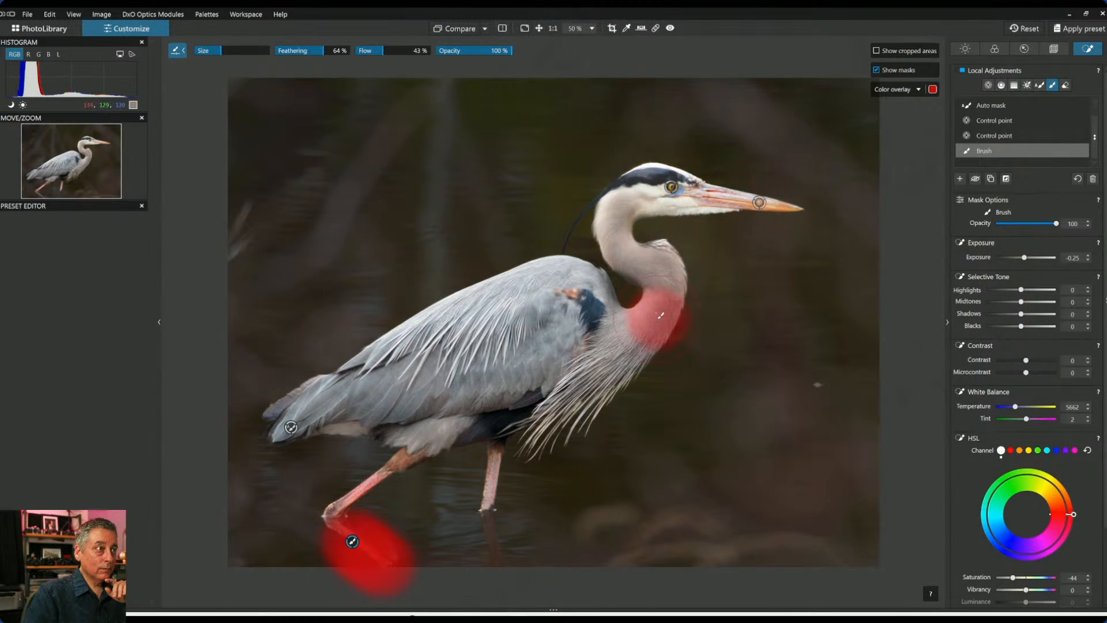
Select the auto mask covering the heron's background and set its Exposure to -0.59.
scroll(657, 315, "down", 4)
mouse_move(398, 388)
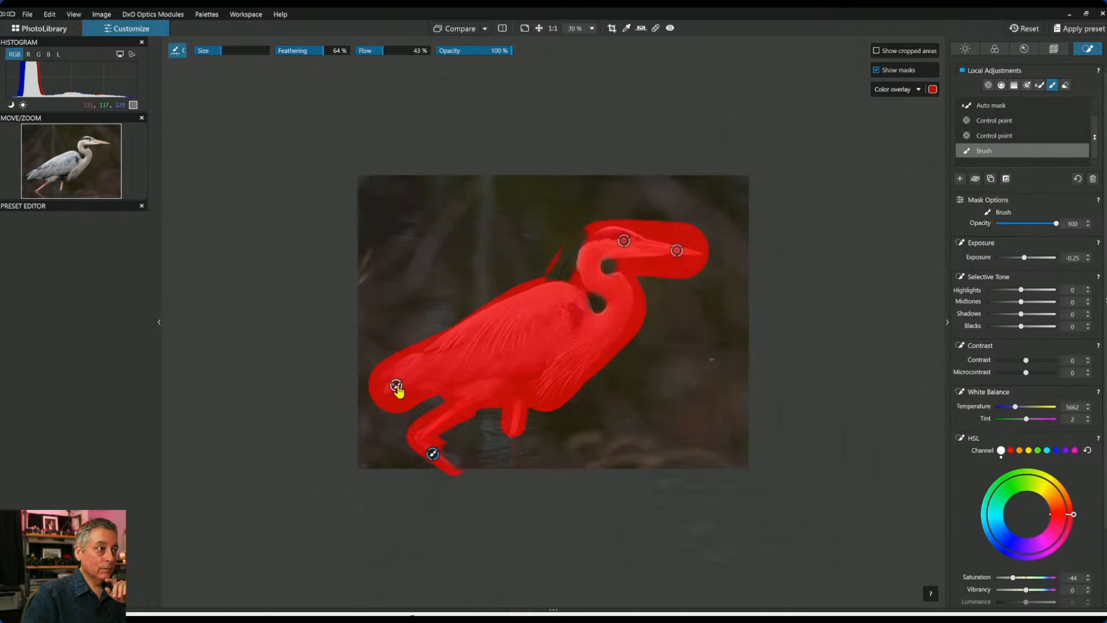
scroll(993, 129, "up", 1)
left_click(993, 122)
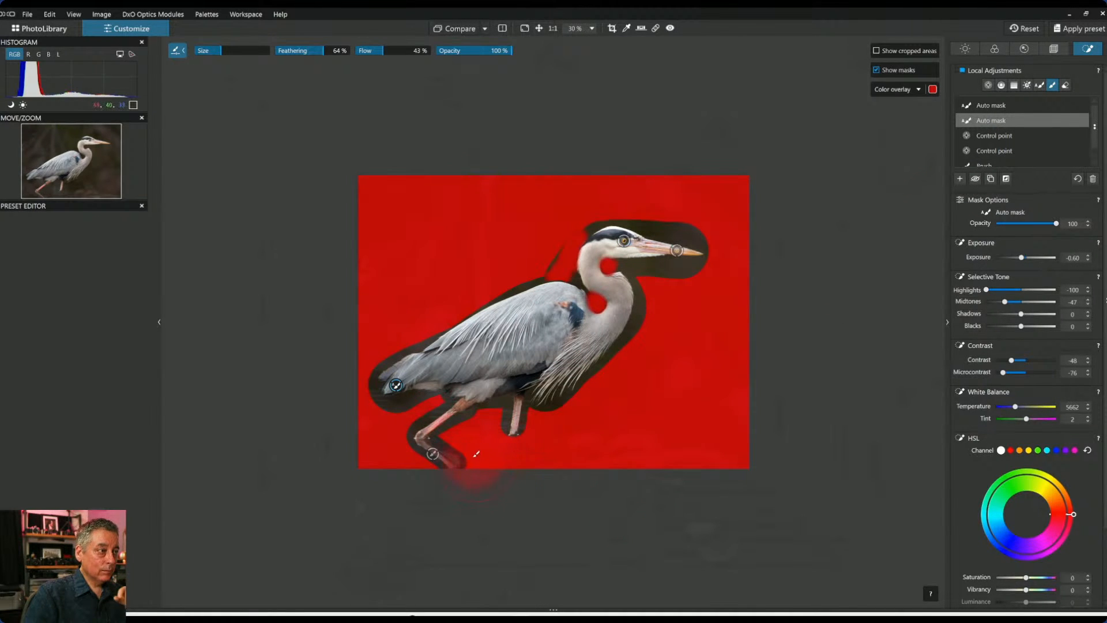
scroll(457, 462, "up", 2)
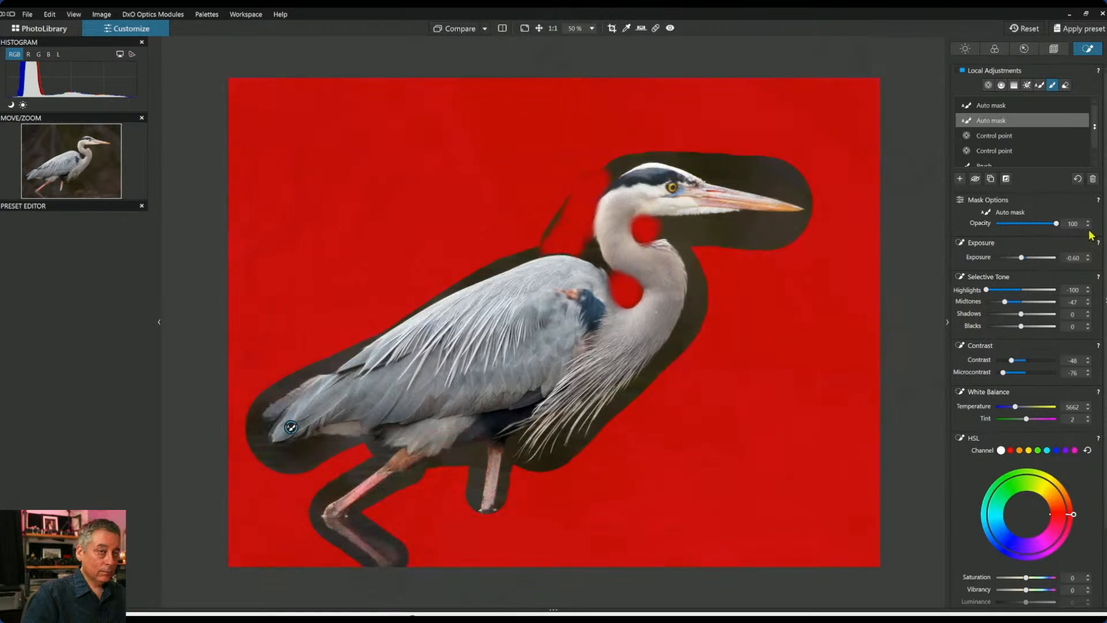
mouse_move(1022, 259)
left_mouse_down()
mouse_move(995, 259)
mouse_move(1022, 260)
left_mouse_up()
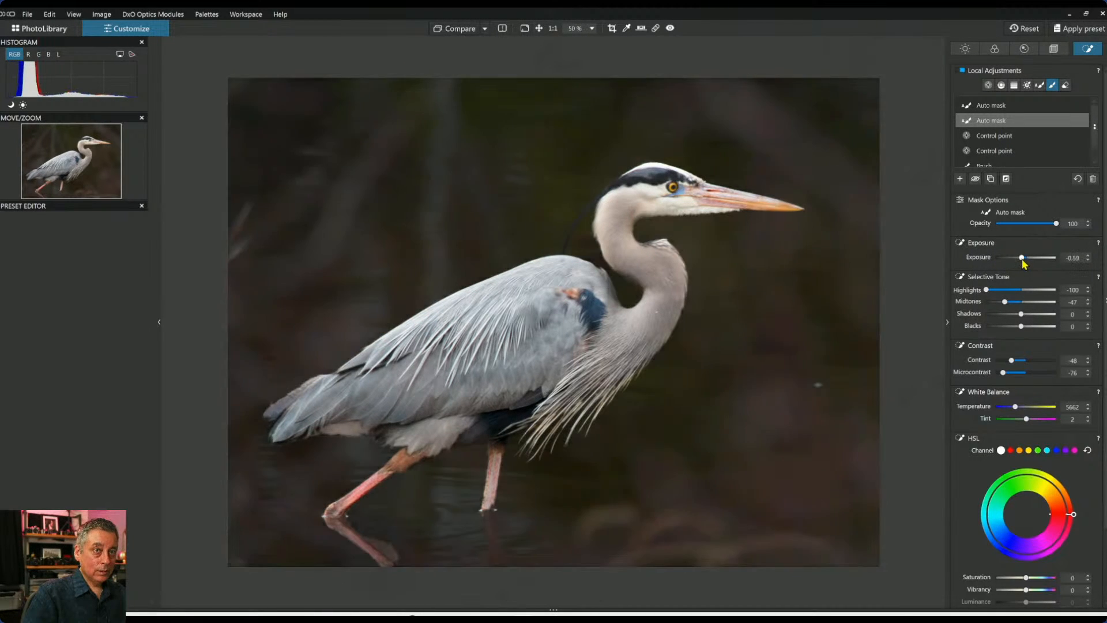
scroll(791, 416, "down", 1)
scroll(560, 481, "down", 2)
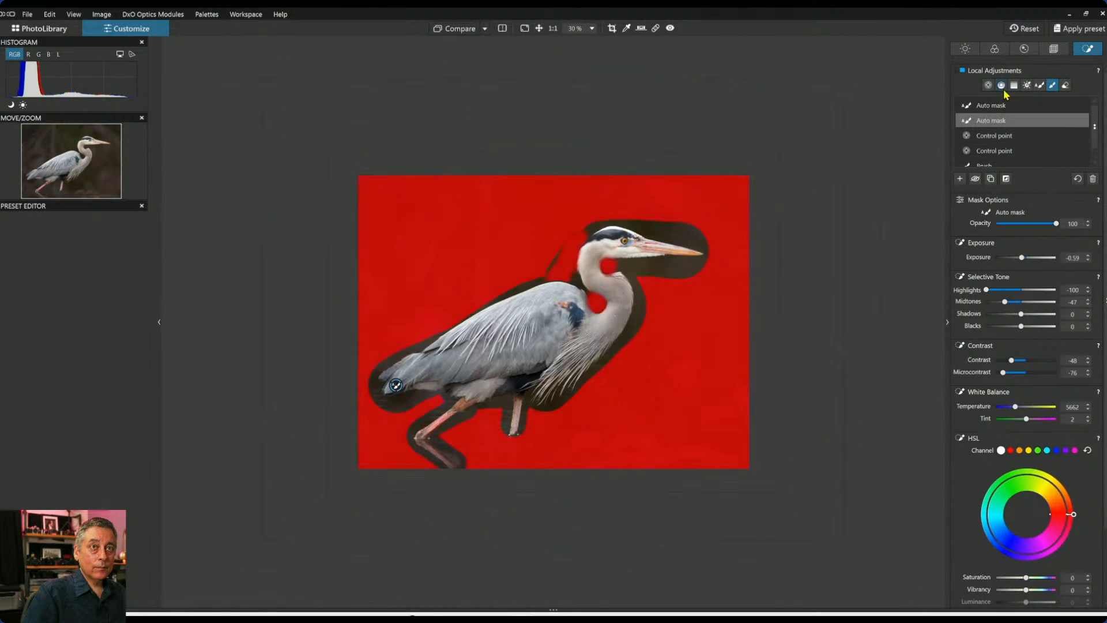
left_click(1052, 86)
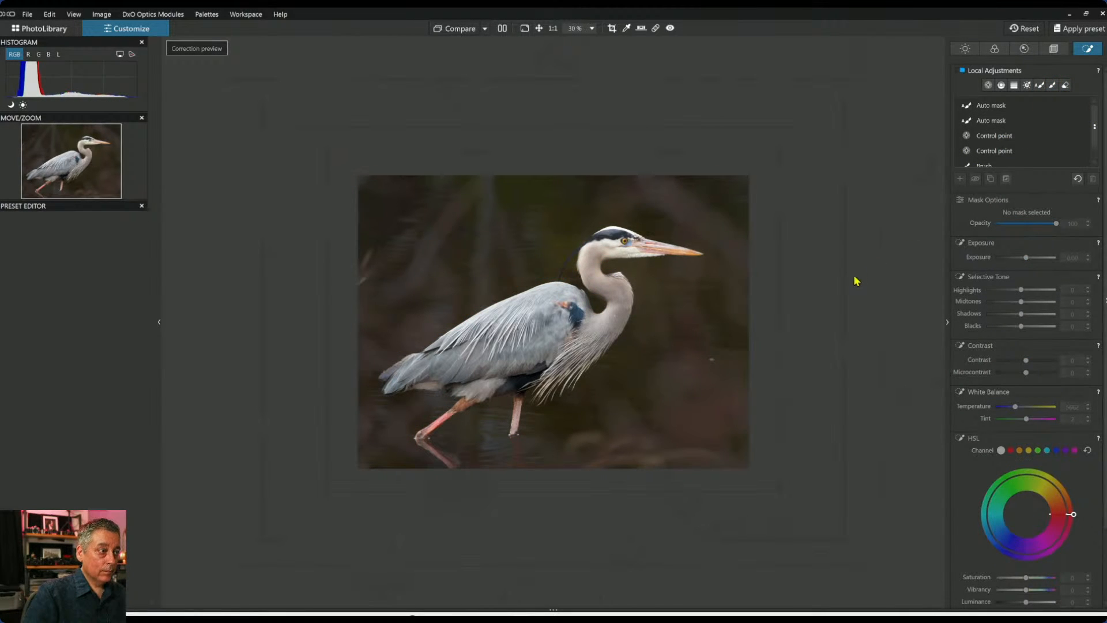
scroll(657, 396, "up", 2)
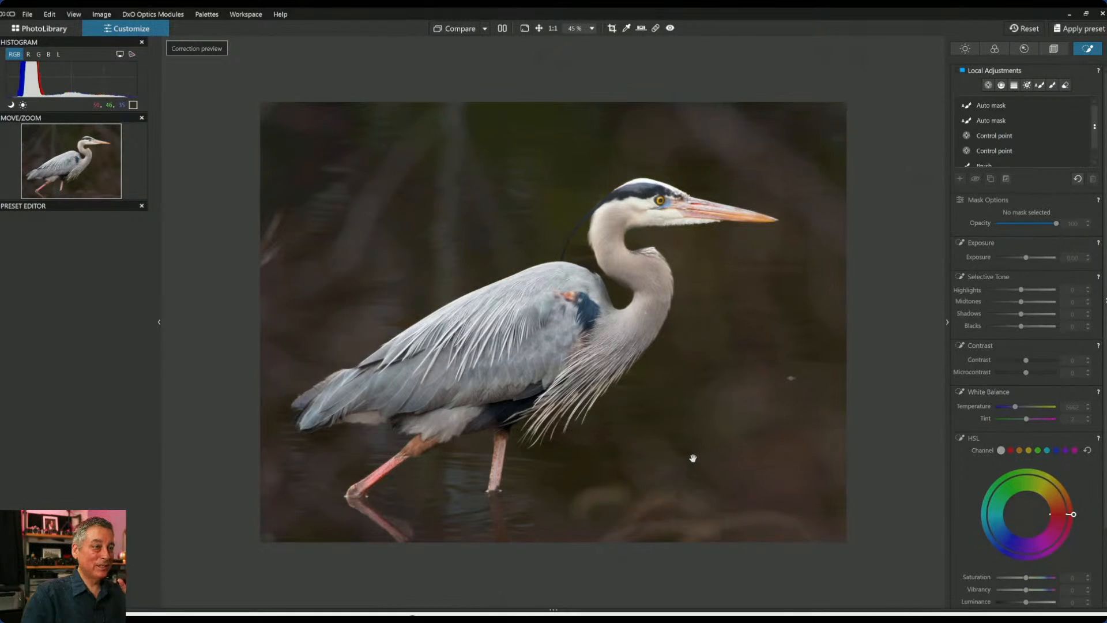
Extend the background's auto mask over the water beside the far end of the leg's reflection.
left_click(1006, 106)
left_click(1002, 121)
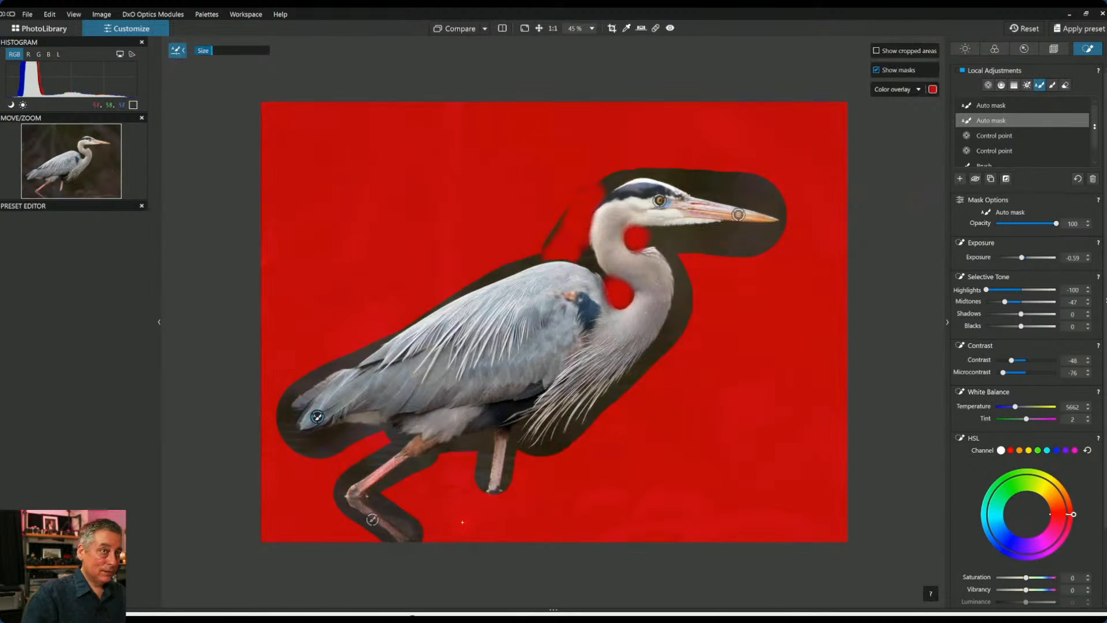
left_click_drag(403, 514, 419, 526)
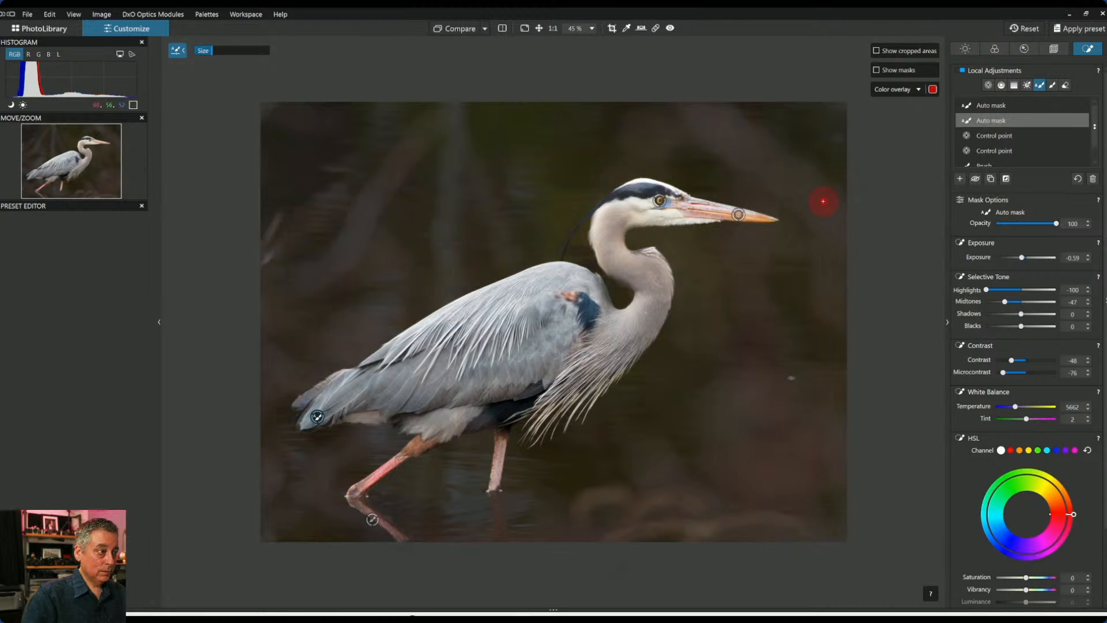
left_click_drag(405, 513, 390, 512)
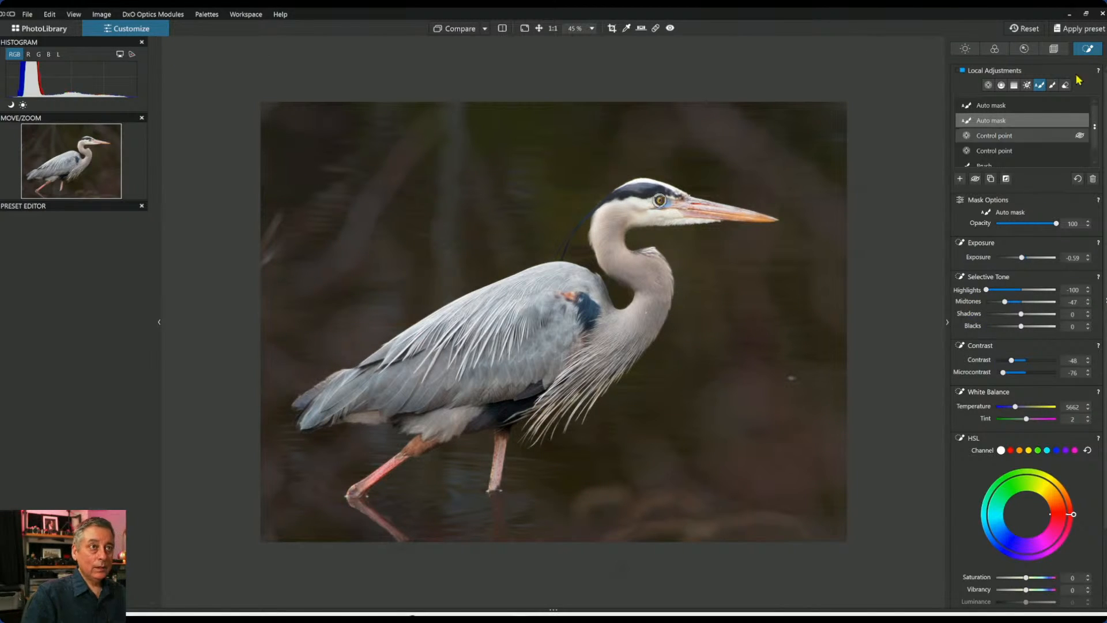
left_click(641, 30)
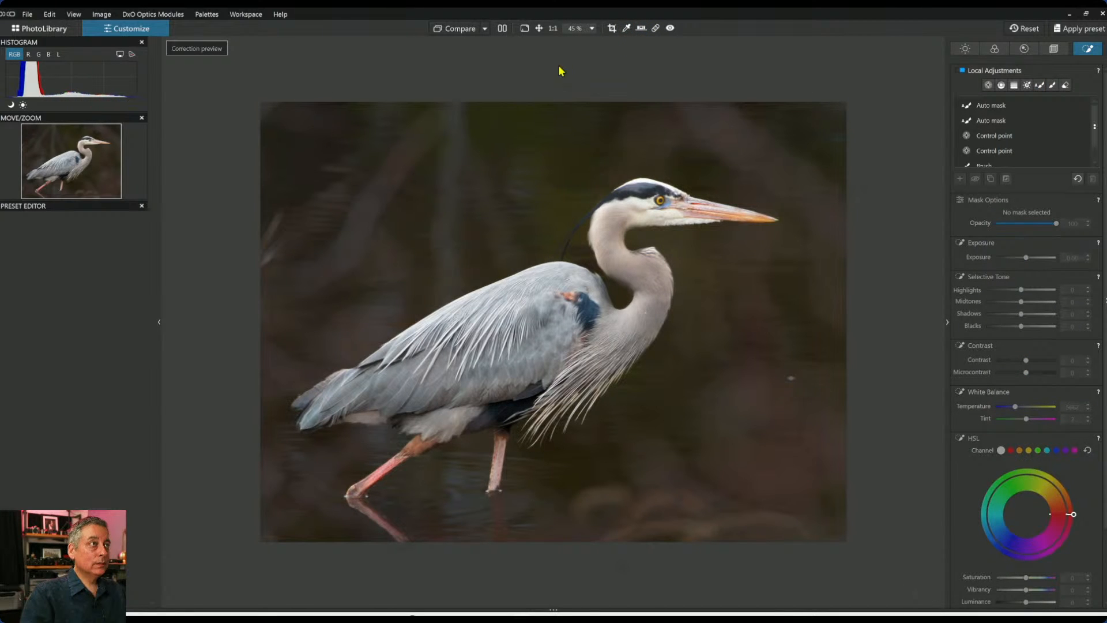
Compare the uncorrected and corrected heron photos side by side with the palettes hidden, and return to the single view.
left_click(504, 32)
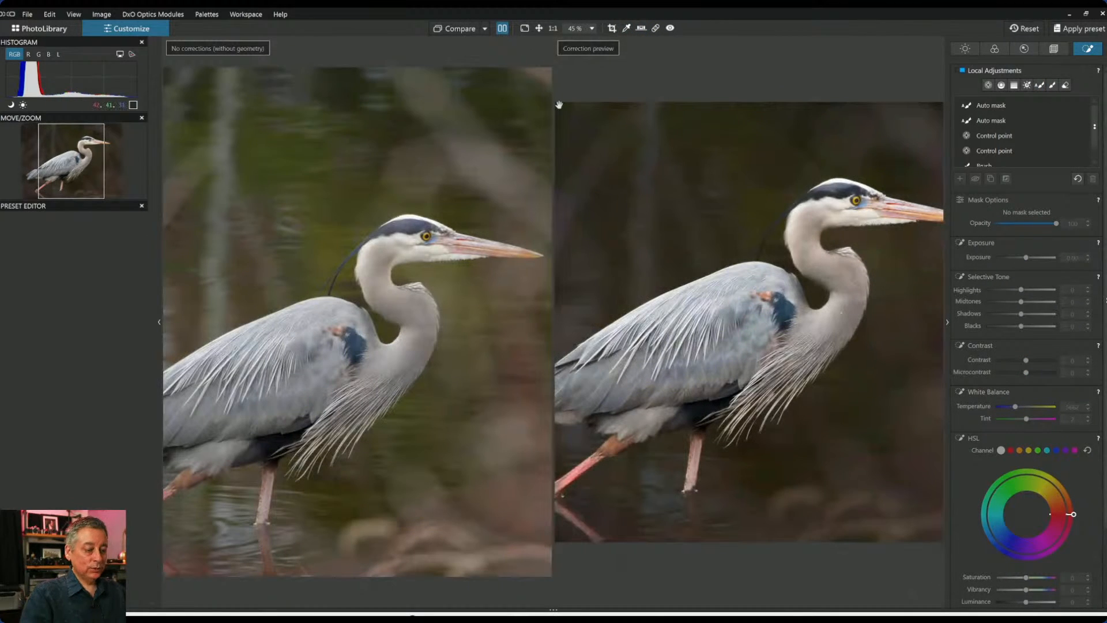
key("F9")
scroll(602, 191, "down", 5)
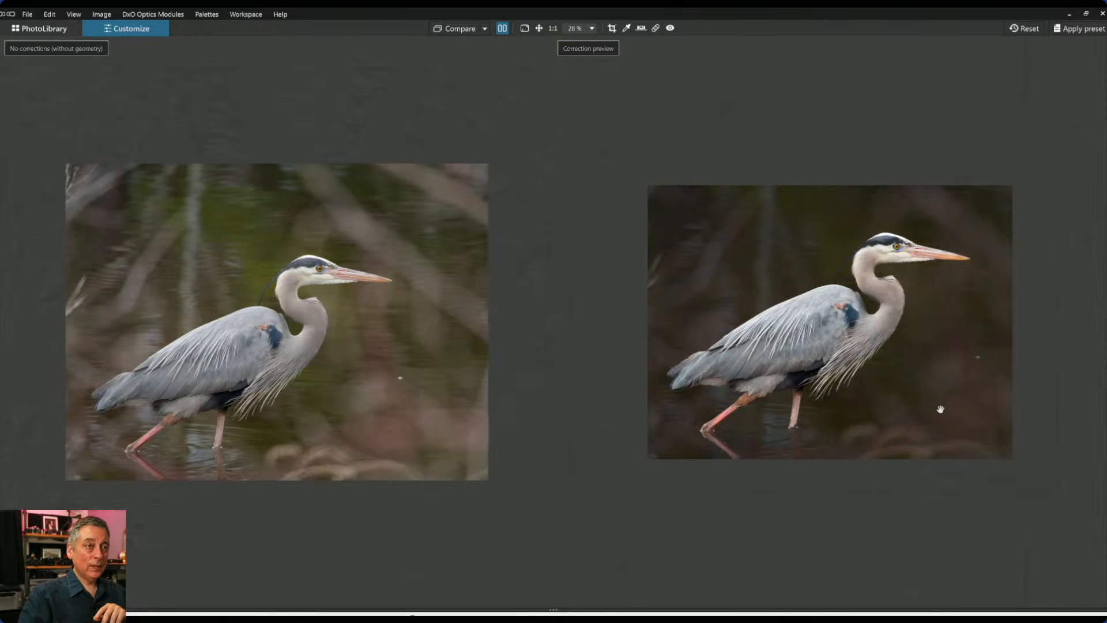
scroll(941, 409, "up", 1)
scroll(941, 409, "down", 1)
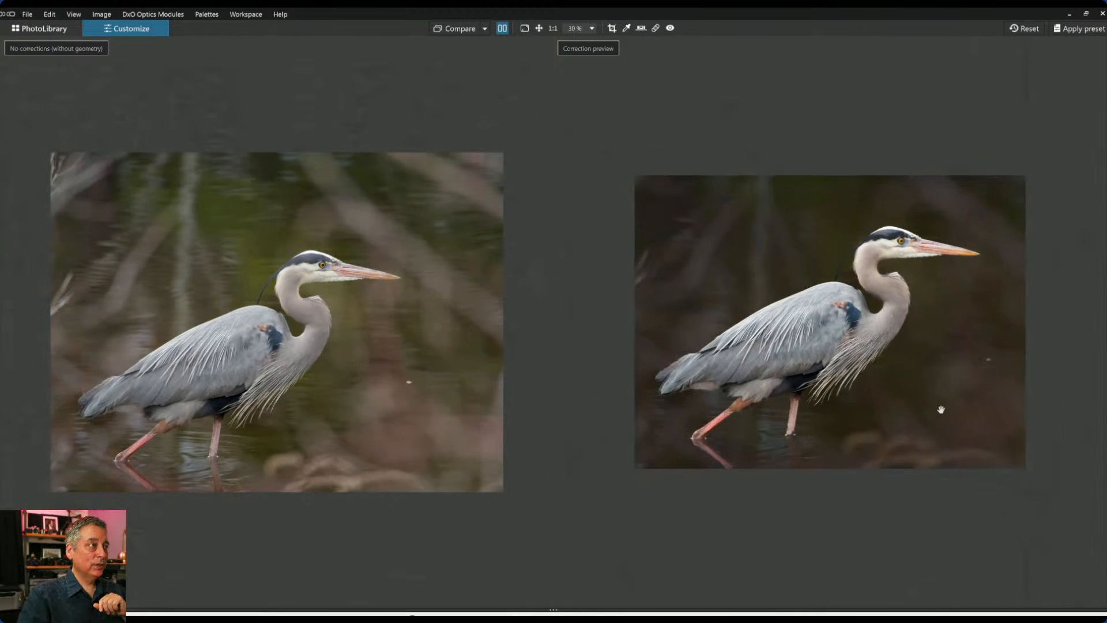
left_click(503, 28)
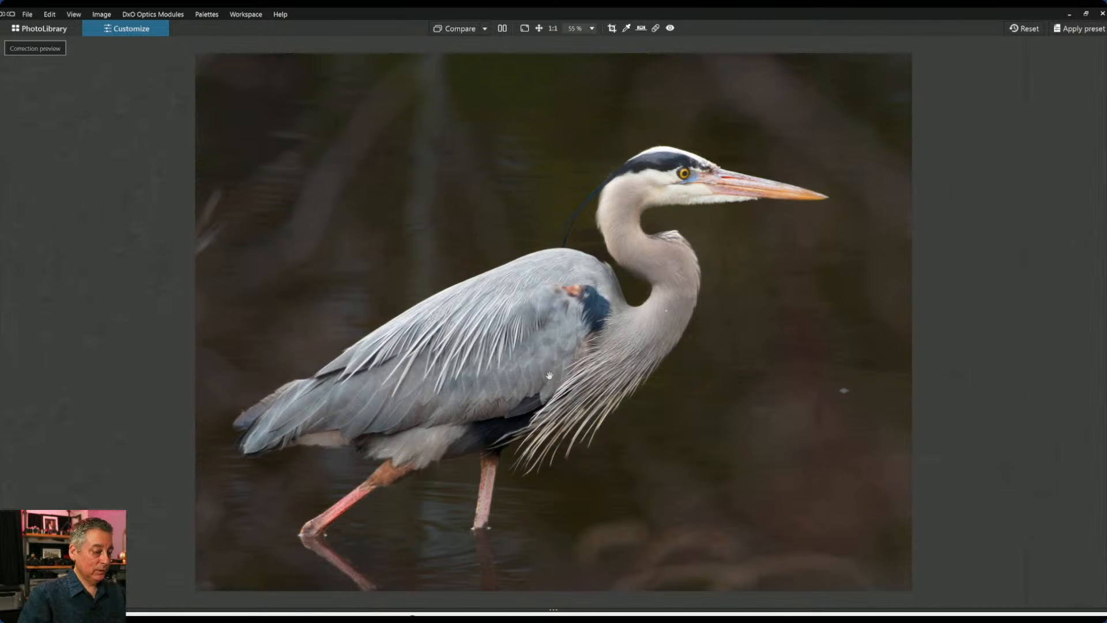
Apply the first general purpose preset, the personal default, to the bluebell photo in the library and open it for customizing.
left_click(42, 29)
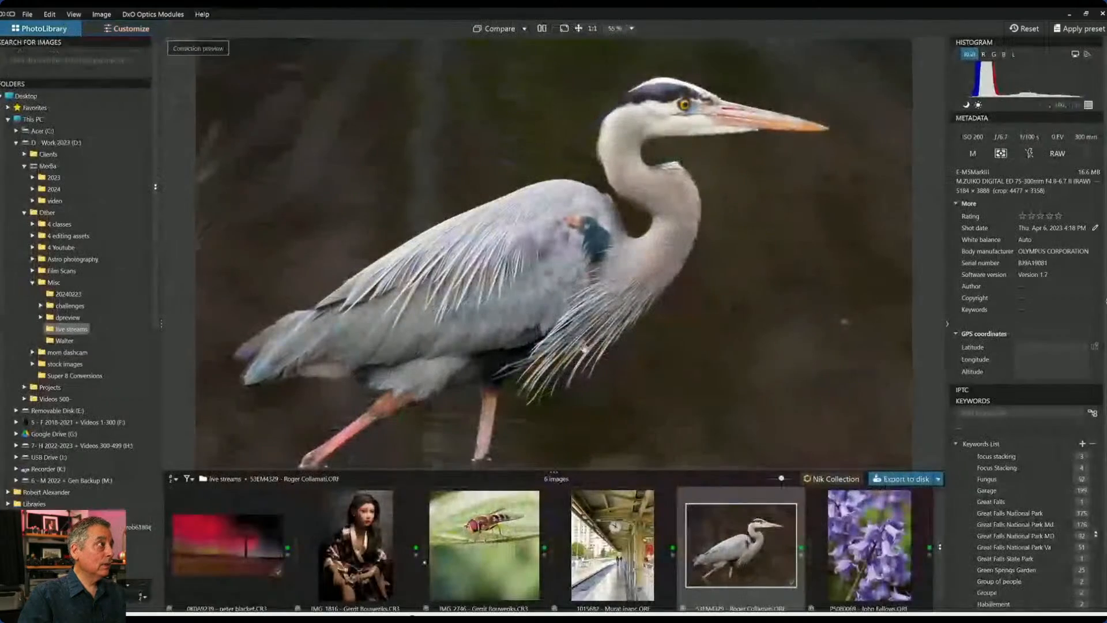
left_click(862, 548)
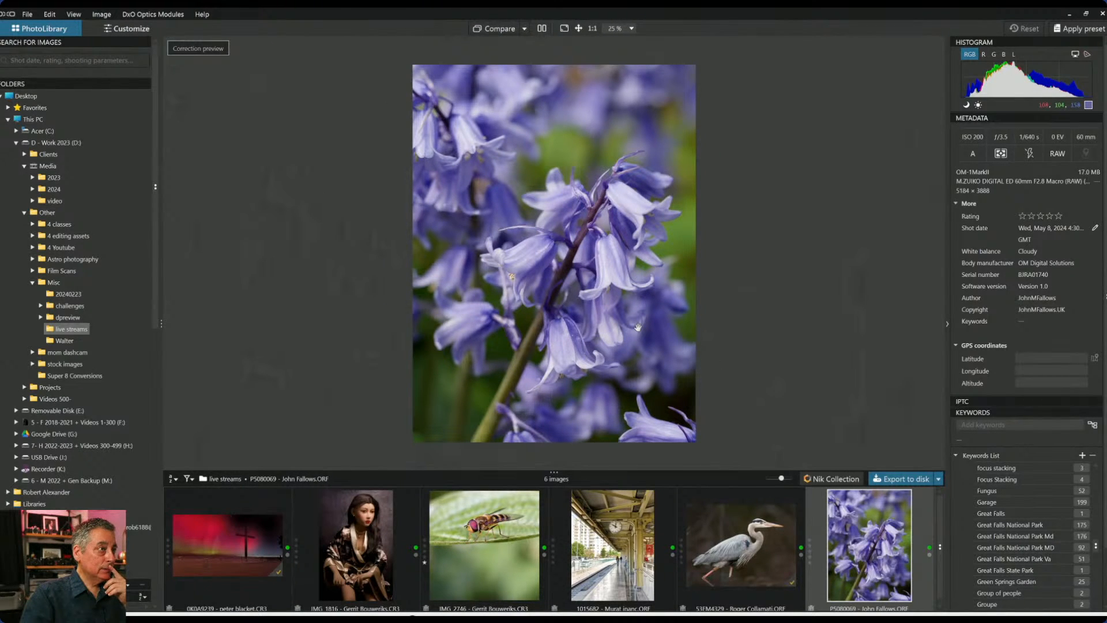
left_click(1078, 28)
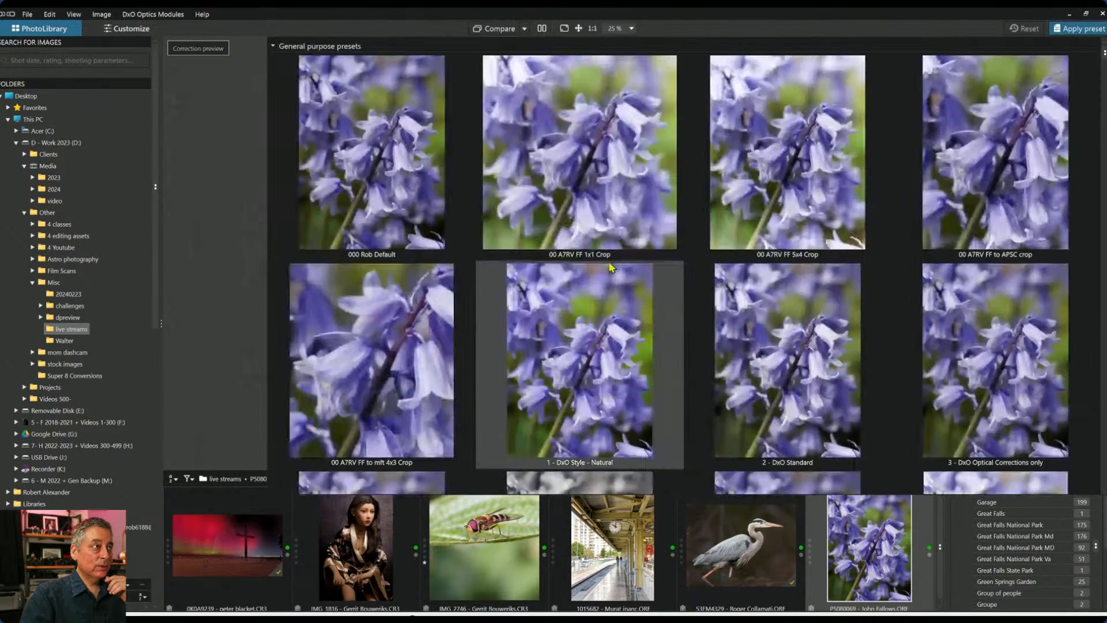
left_click(381, 233)
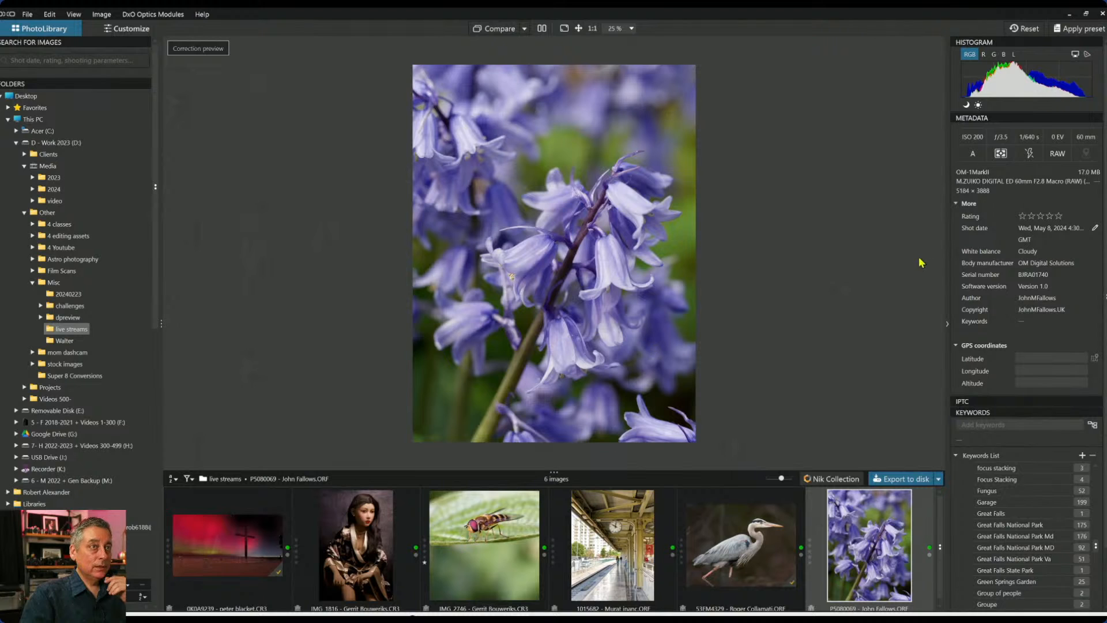
double_click(885, 564)
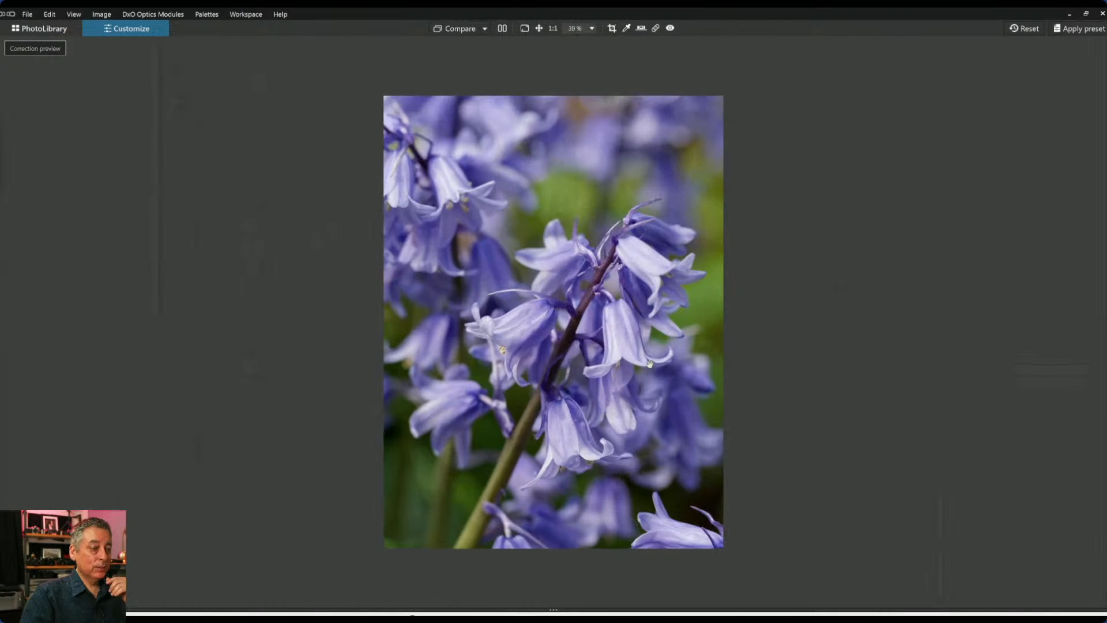
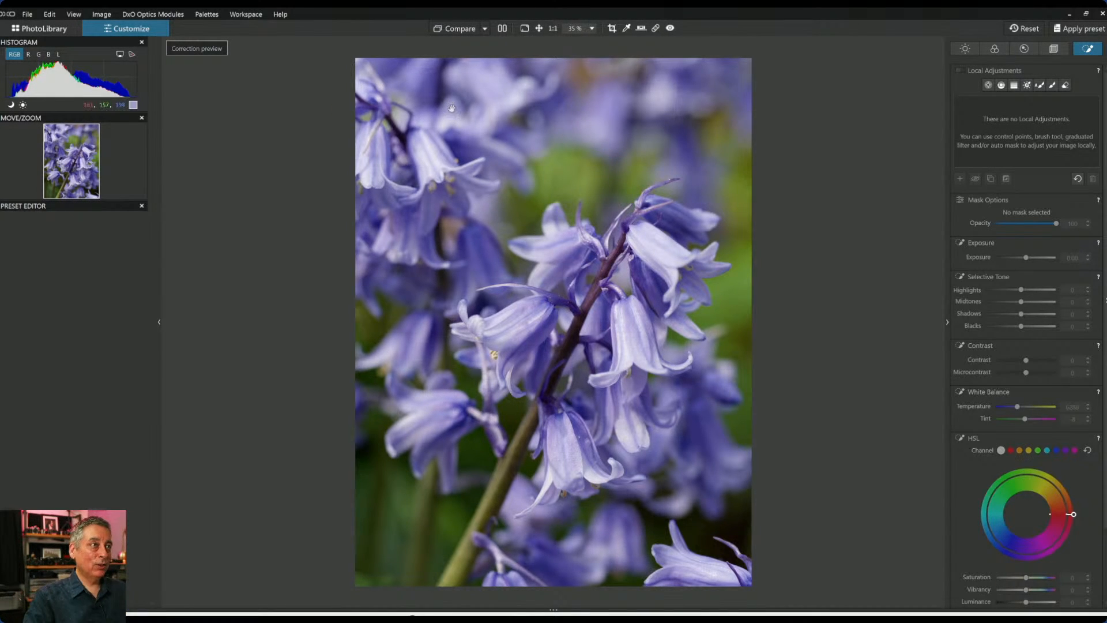
Crop the bluebell photo from its upper left corner to about 3239 × 4318 px, keeping the original aspect ratio.
left_click(1054, 50)
left_click(995, 159)
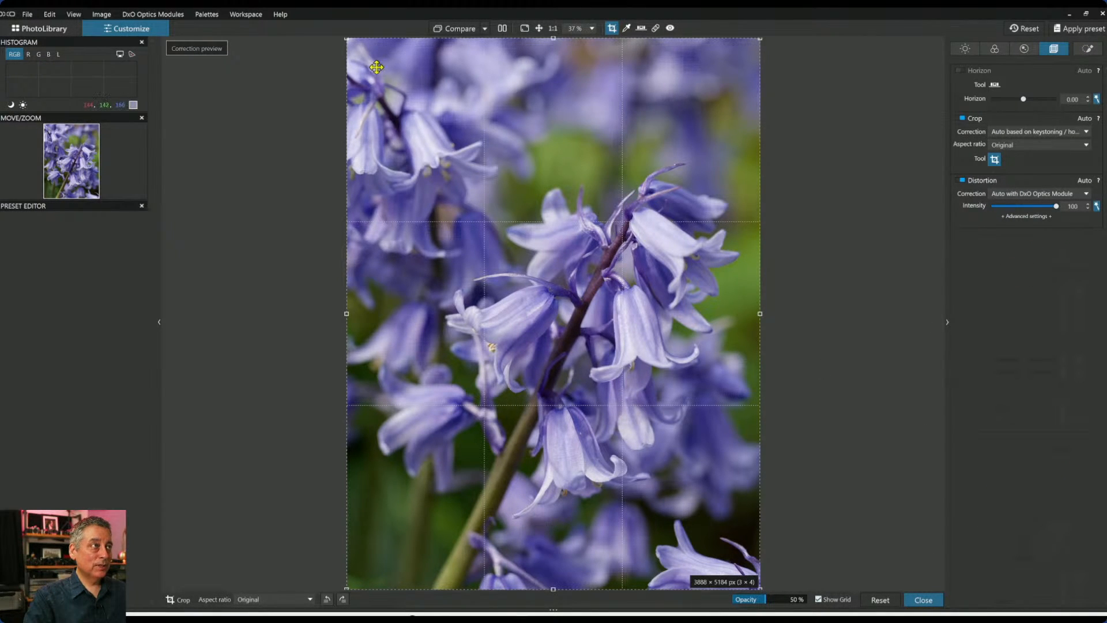
left_click_drag(352, 41, 406, 132)
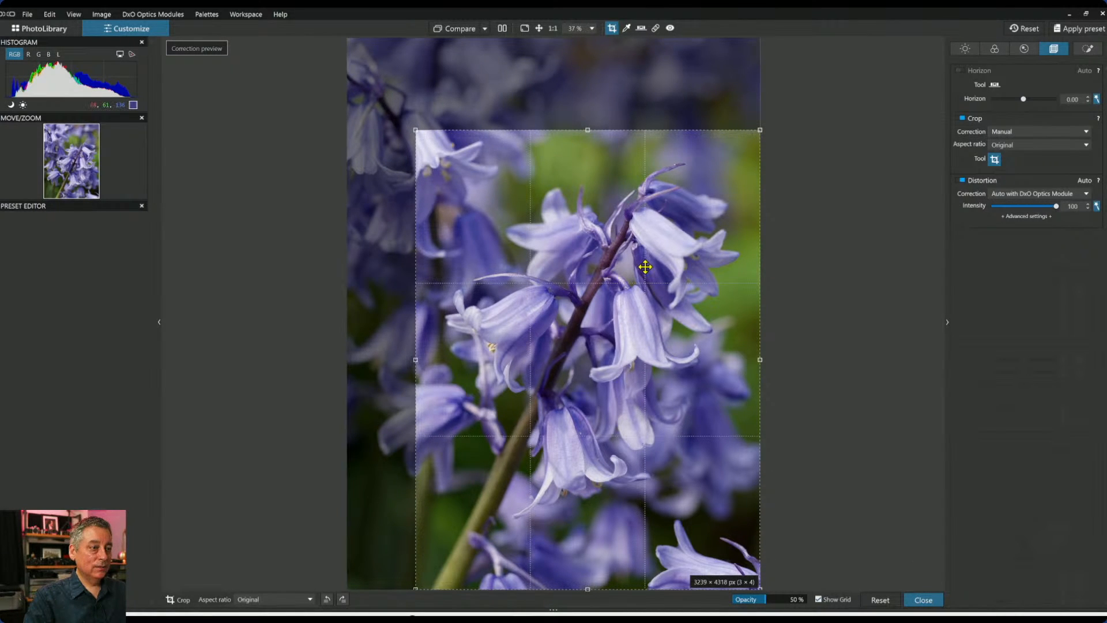
key("Return")
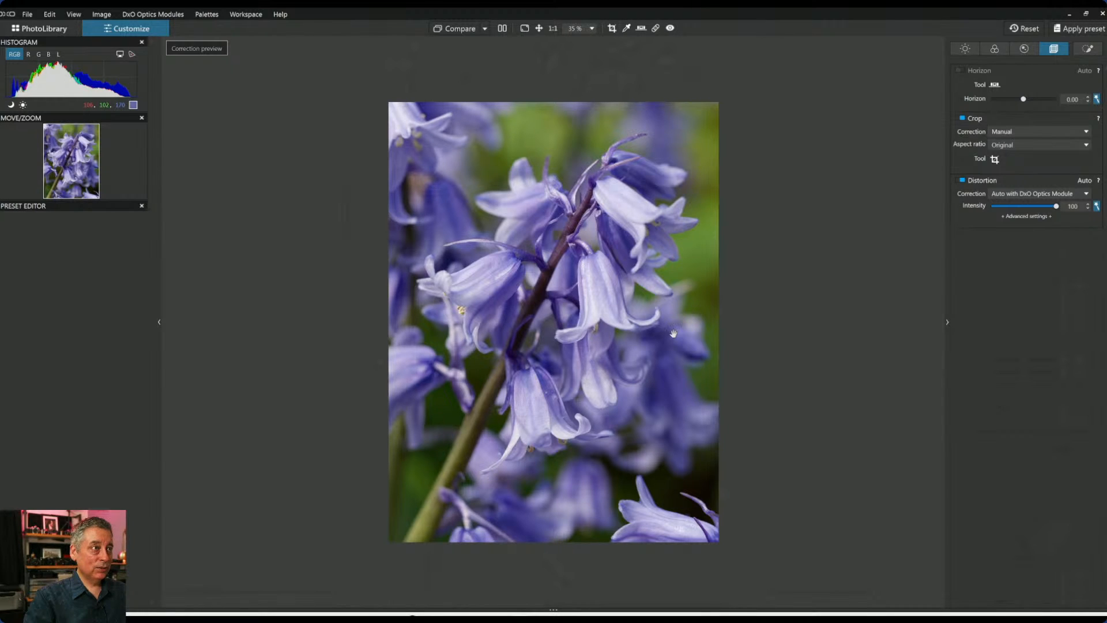
scroll(673, 334, "up", 1)
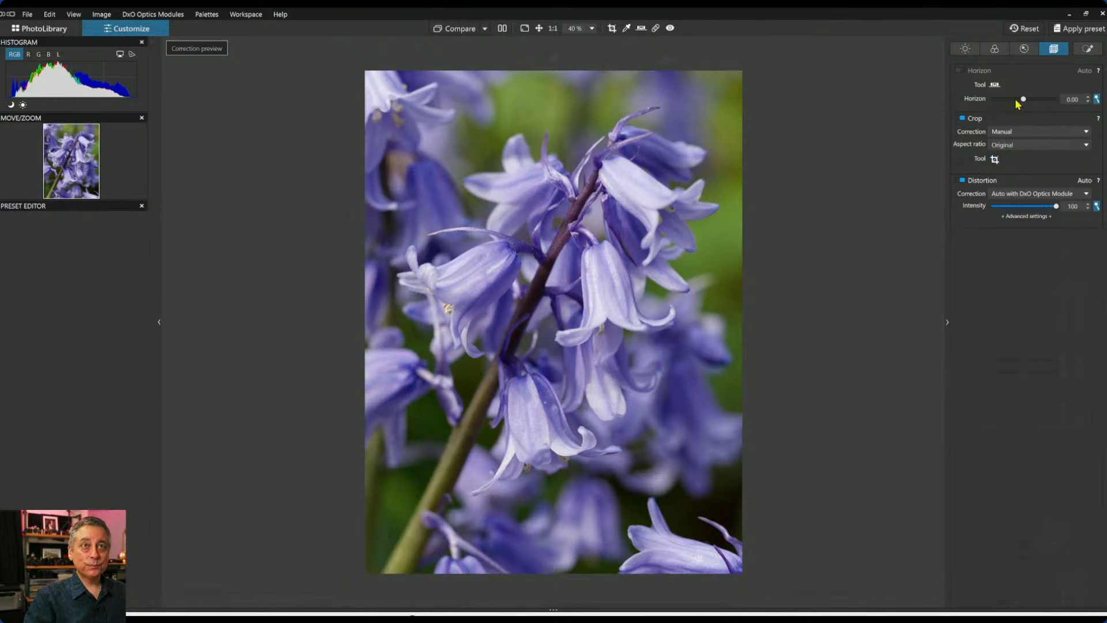
Set the bluebell photo's RAW white balance to Shade and its HSL Vibrancy to 14.
left_click(1024, 52)
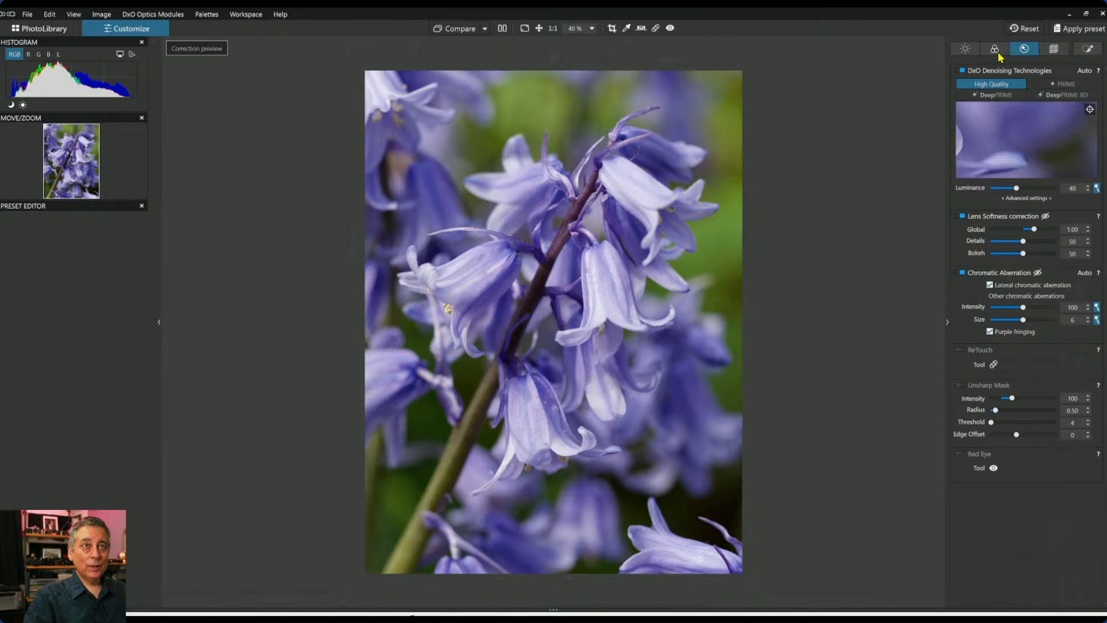
left_click(996, 51)
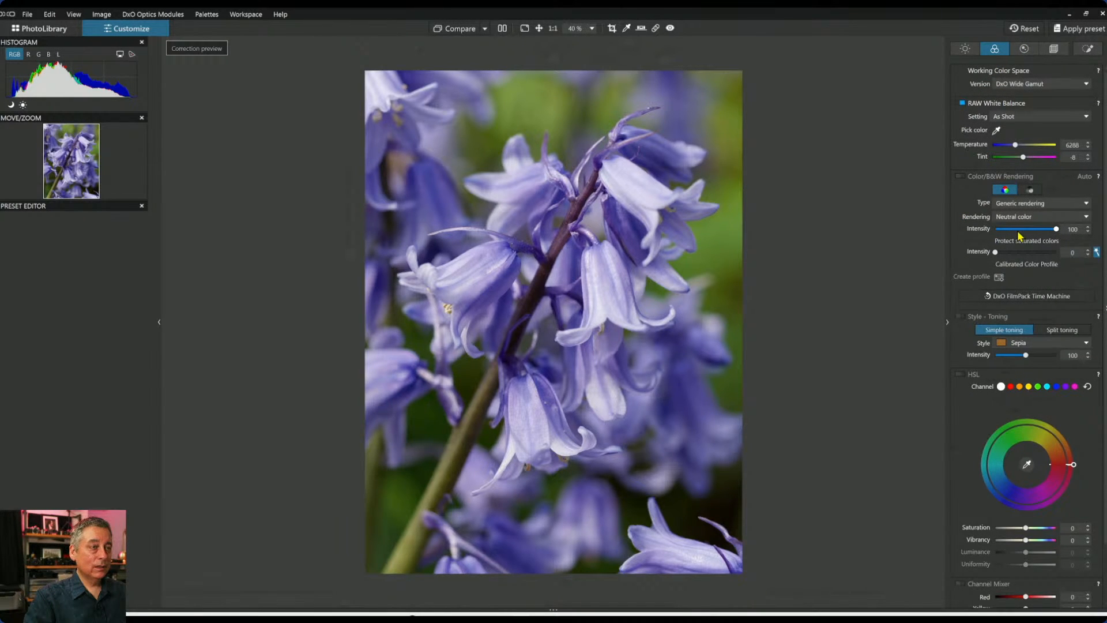
left_click(1020, 117)
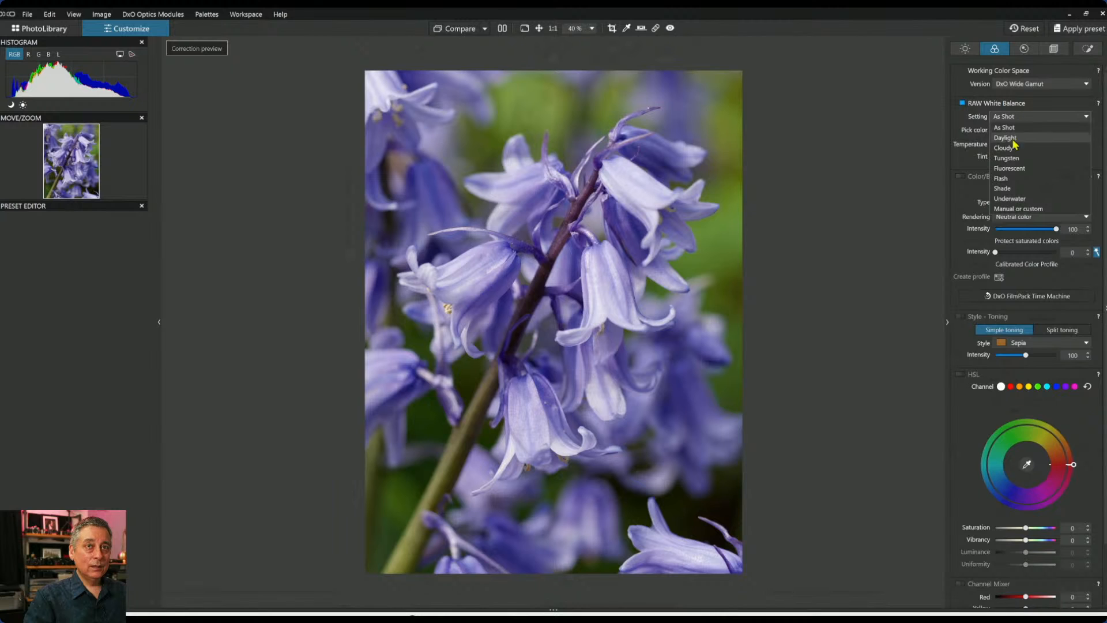
left_click(1010, 188)
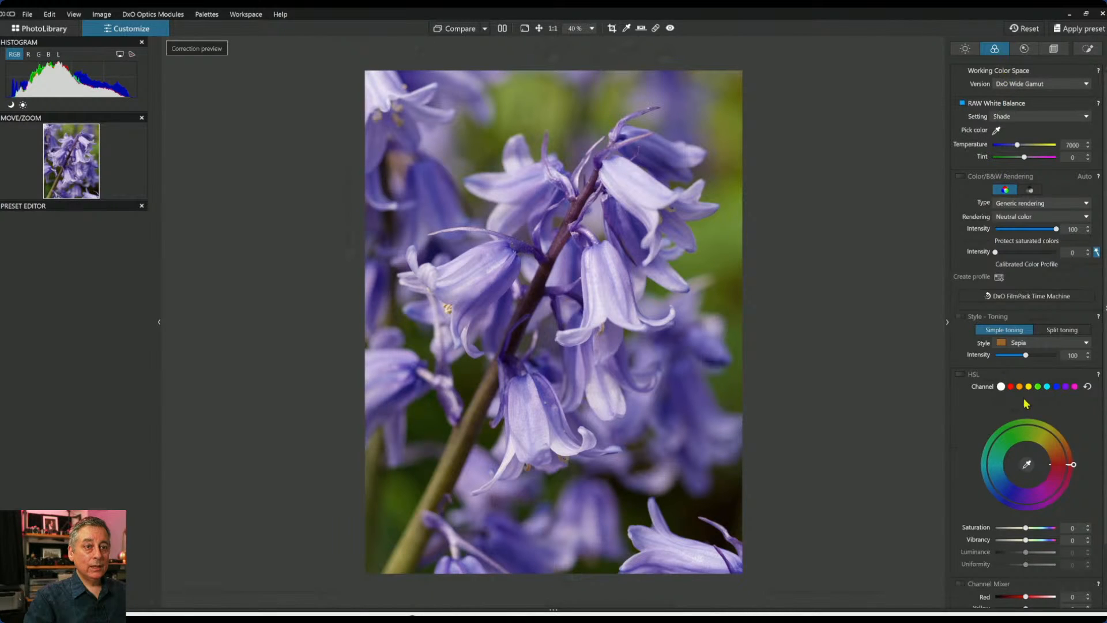
scroll(1008, 433, "down", 1)
left_click_drag(1026, 476, 1032, 480)
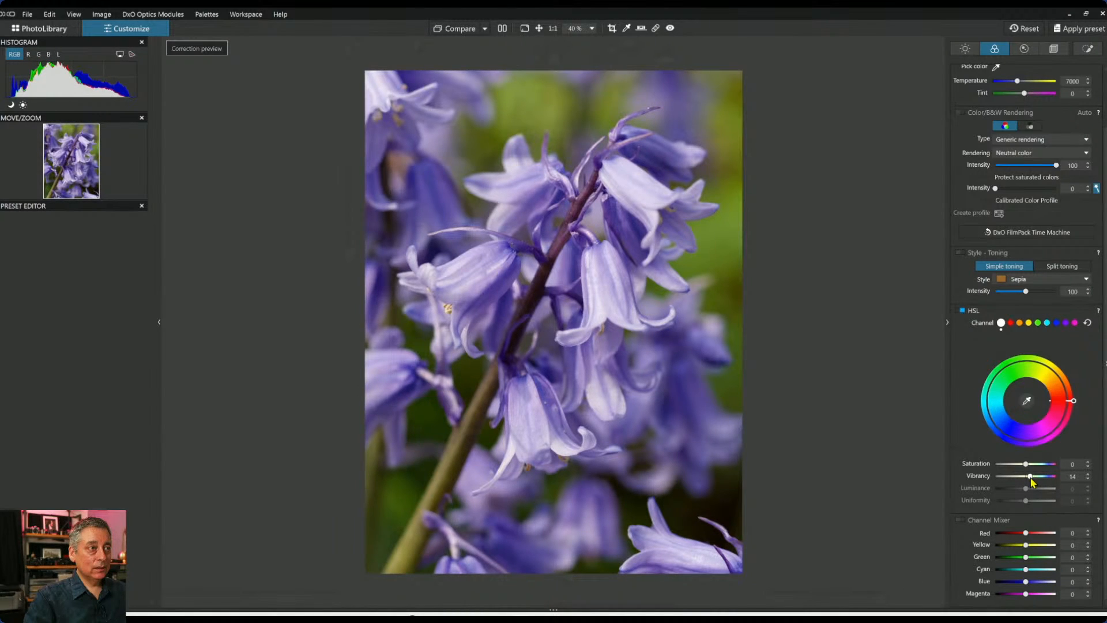
Reset the bluebell photo's HSL Vibrancy, then sample the green background and set that channel's Saturation to -28.
double_click(1030, 478)
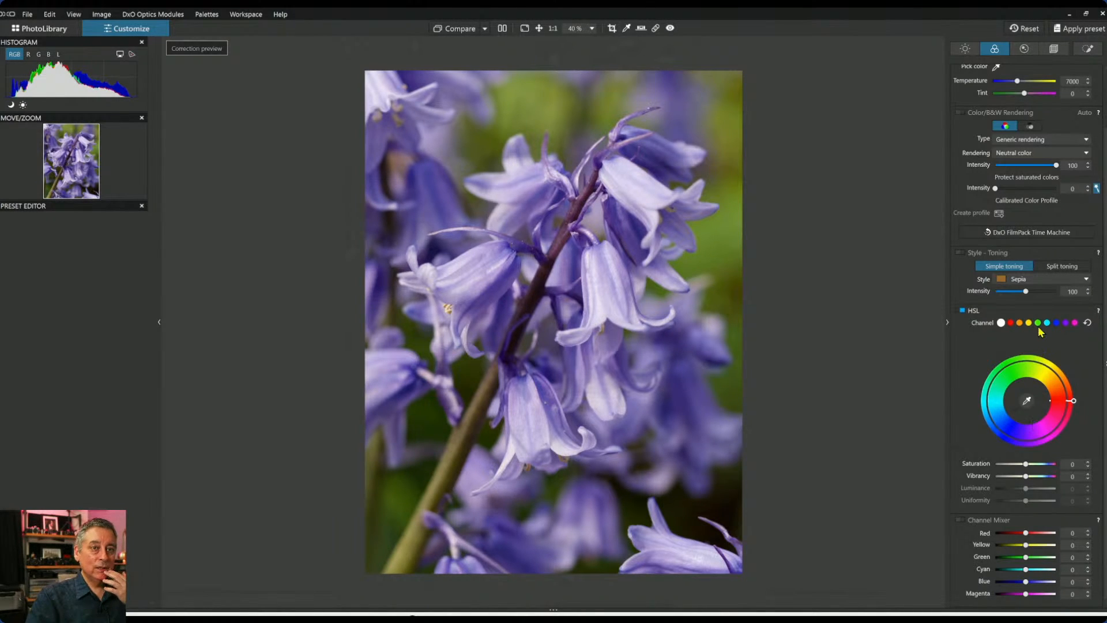
left_click(1027, 401)
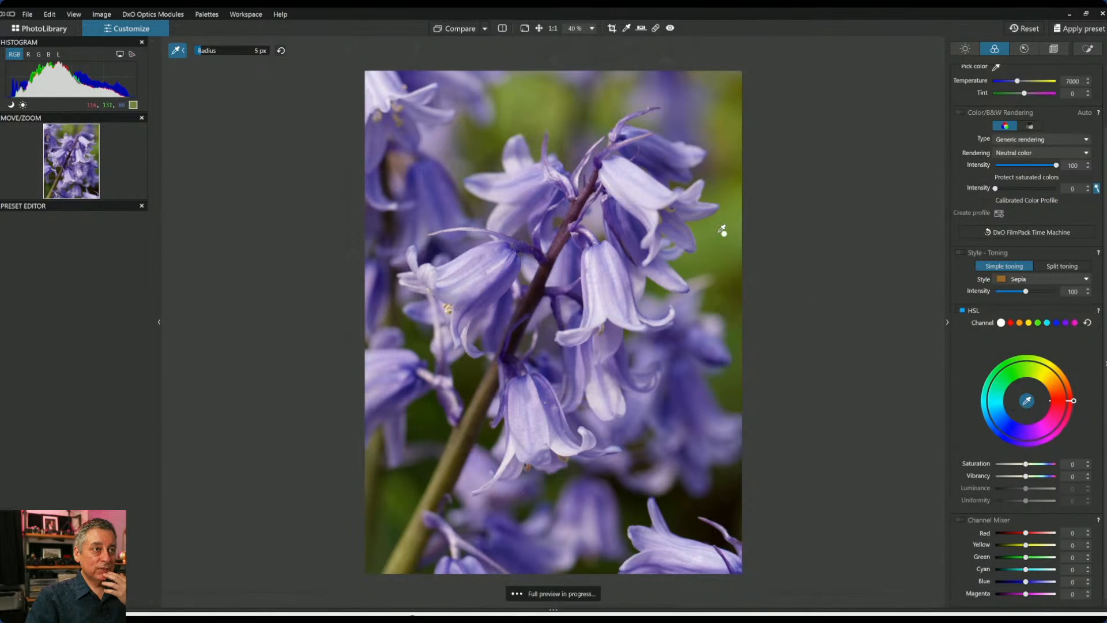
left_click(722, 230)
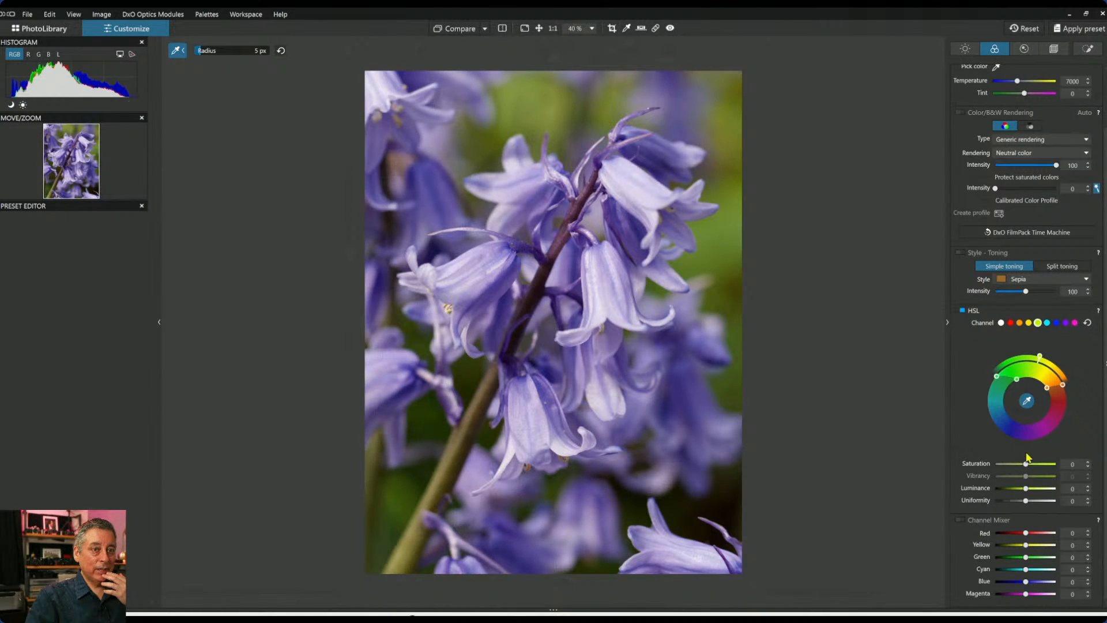
left_click_drag(1026, 465, 1019, 470)
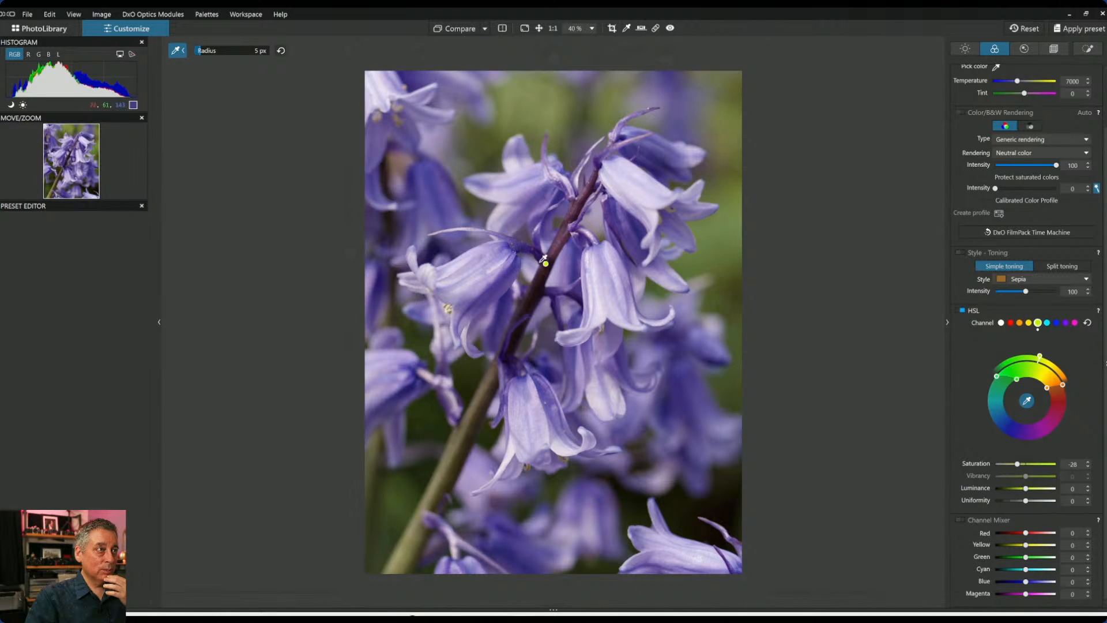
Sample the purple-blue of a flower and set its HSL channel to Saturation 20 and Luminance 17.
left_click(509, 268)
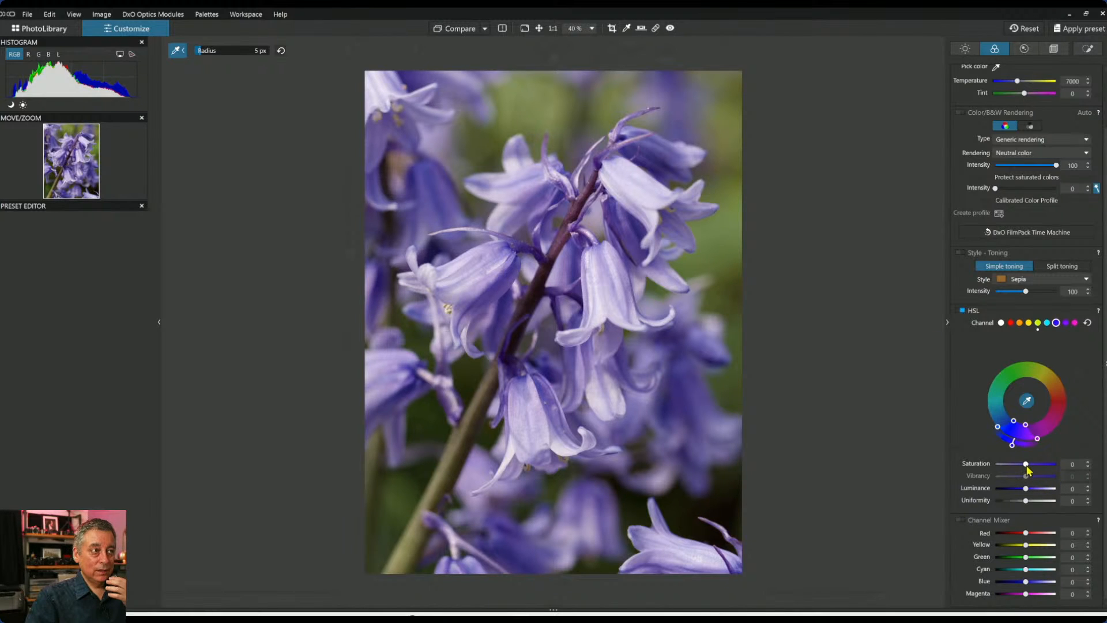
left_click_drag(1028, 467, 1033, 492)
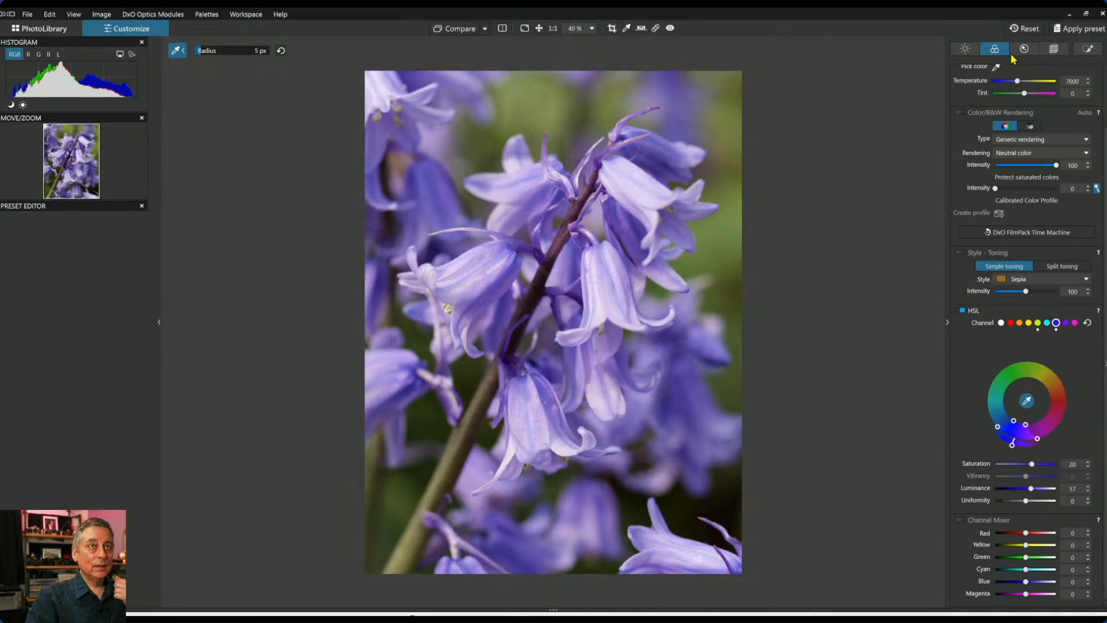
Set the bluebell photo's Microcontrast to 37 and Contrast to 10, and try Selective Tone Blacks at -18.
left_click(966, 49)
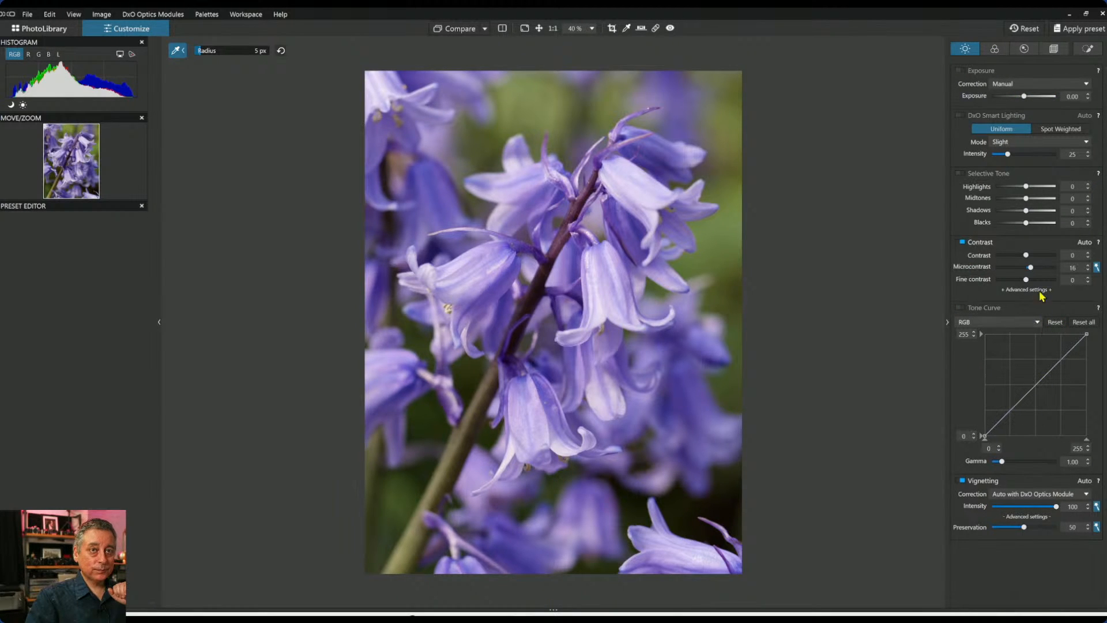
left_click_drag(1030, 267, 1044, 268)
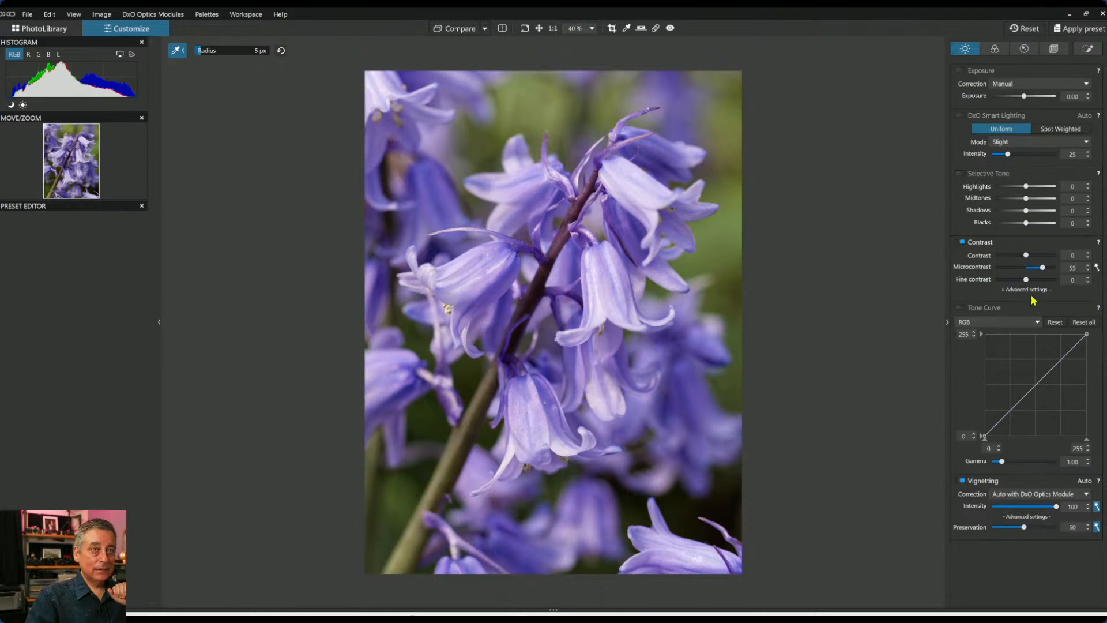
left_click_drag(1043, 267, 1022, 229)
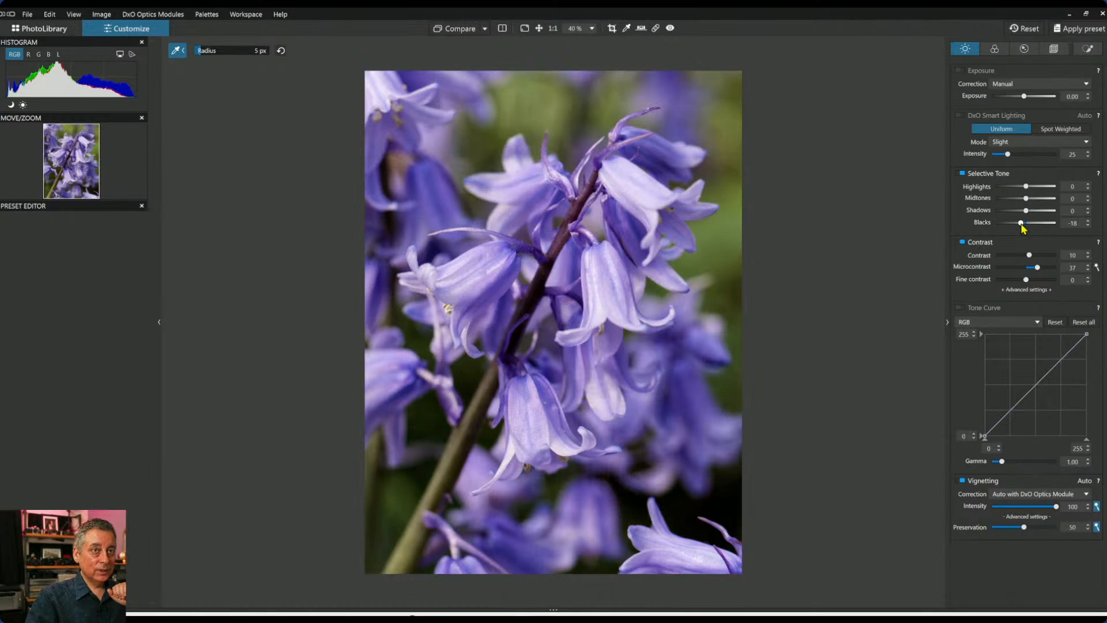
Reset the Selective Tone Blacks, and set Midtones to 12 and Shadows to 6.
double_click(1023, 224)
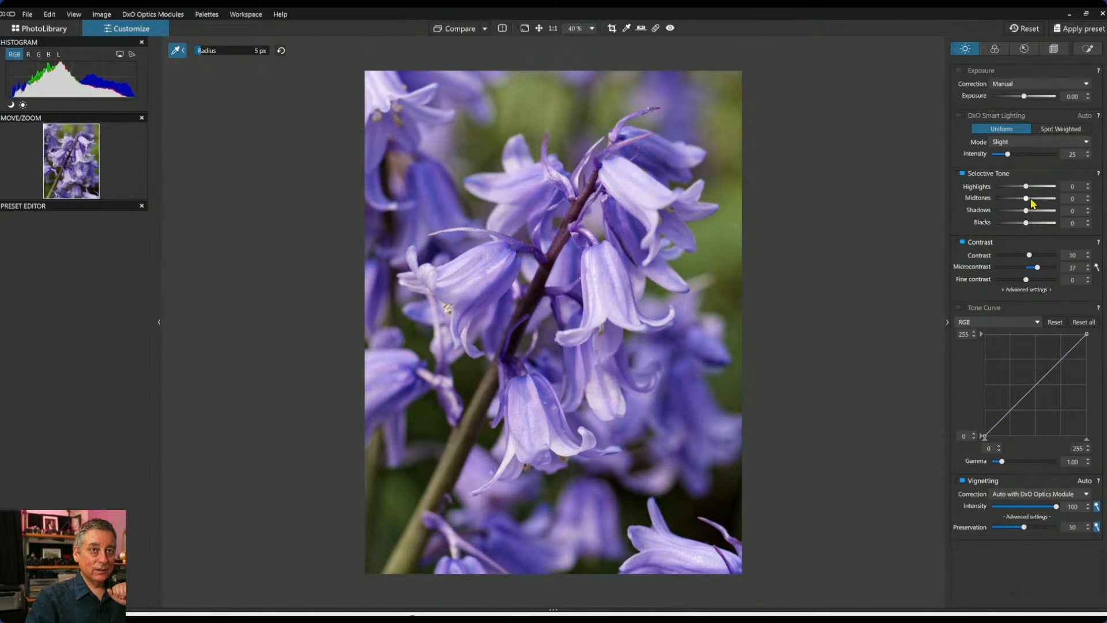
left_click(1031, 199)
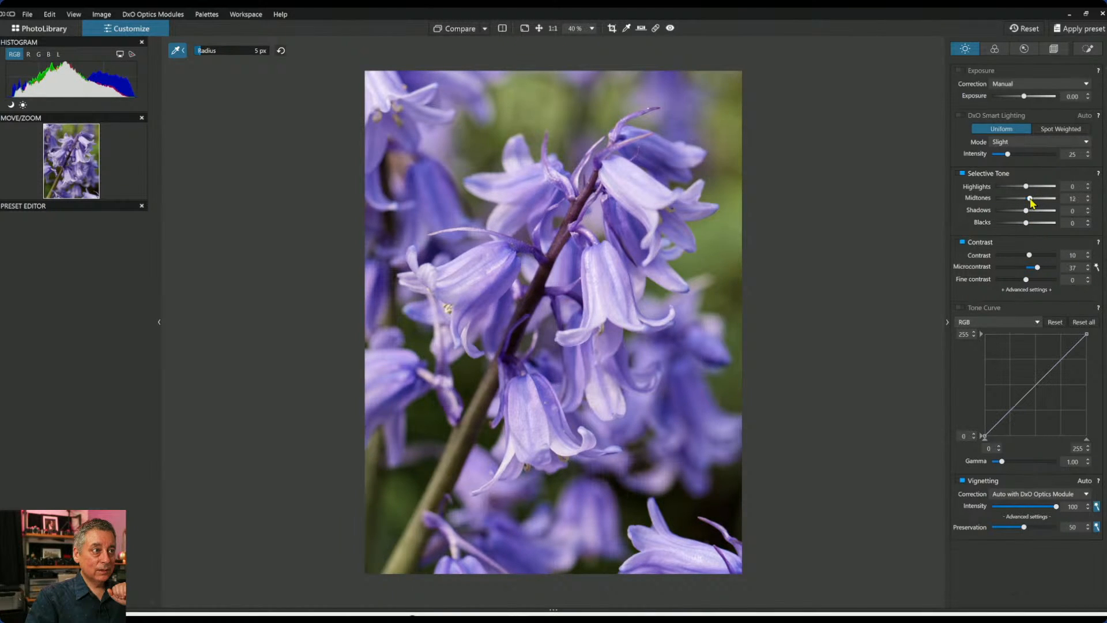
left_click(1030, 211)
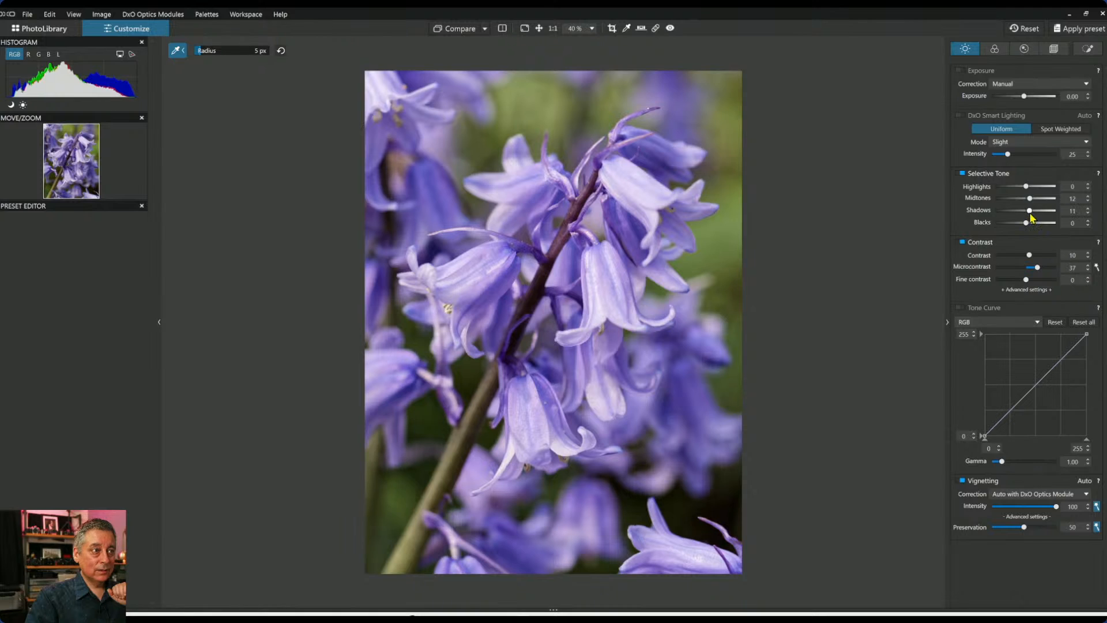
left_click_drag(1030, 211, 1028, 211)
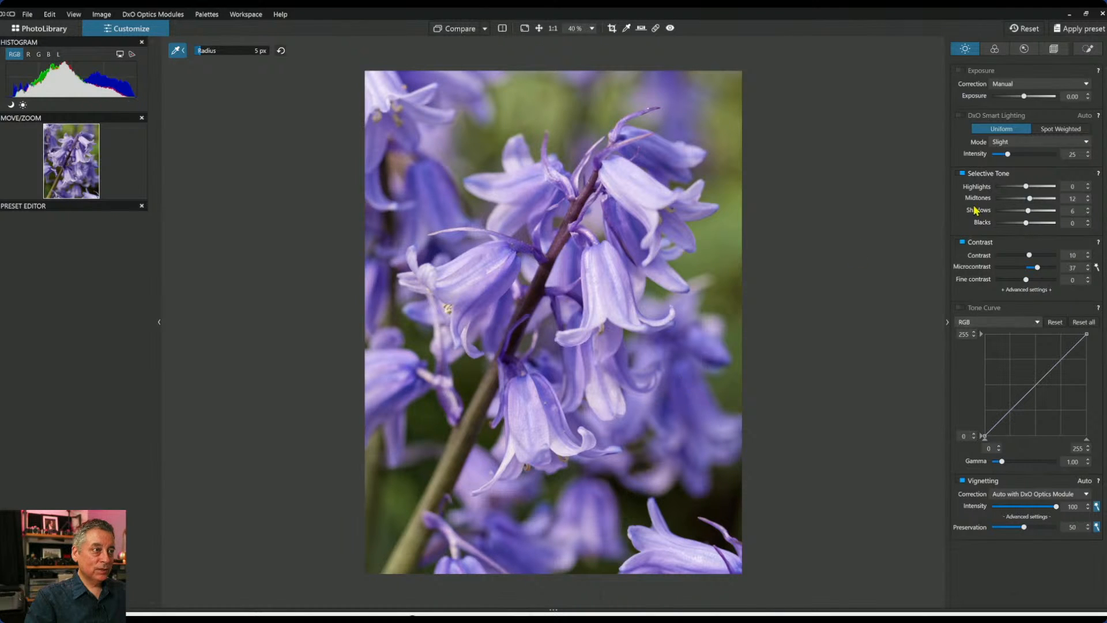
Set the orange HSL channel to Saturation 39 and Luminance 16.
left_click(996, 51)
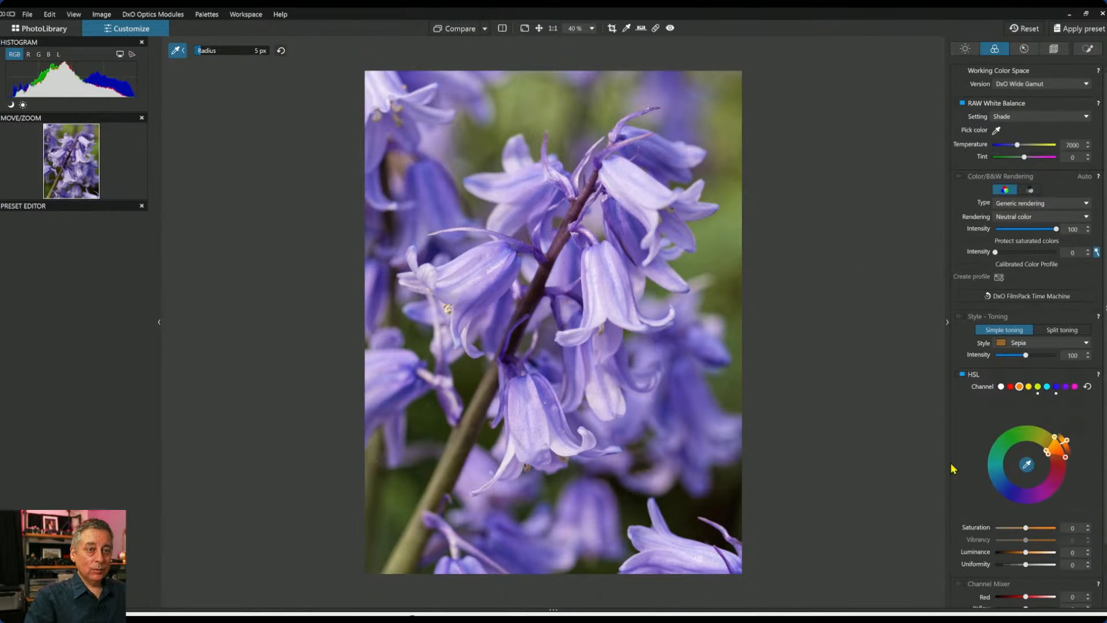
scroll(957, 465, "down", 2)
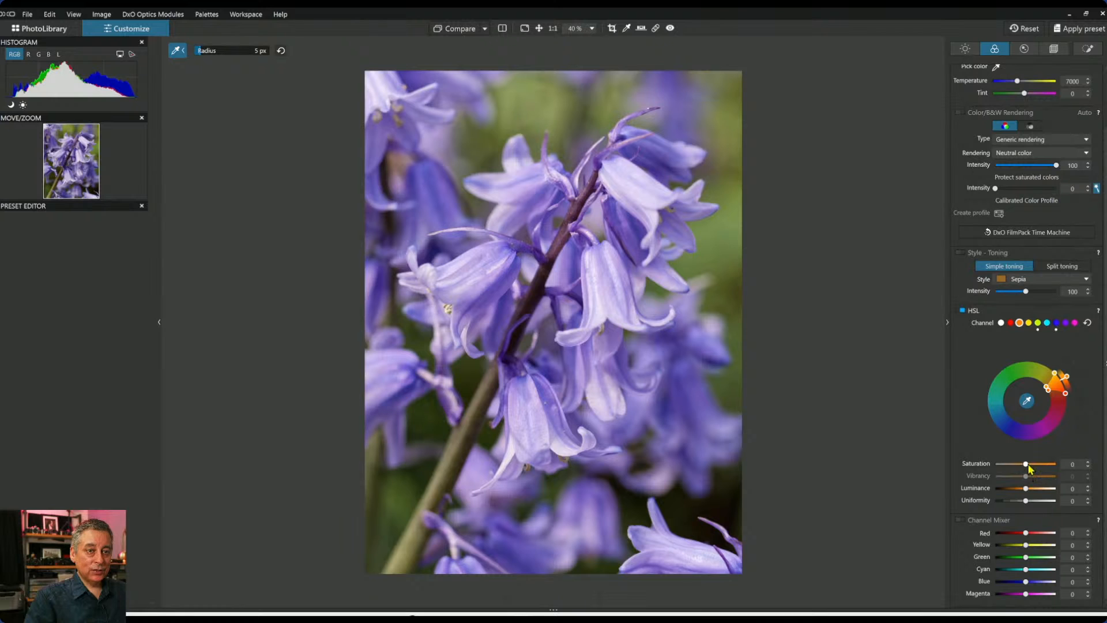
left_click_drag(1026, 465, 1061, 470)
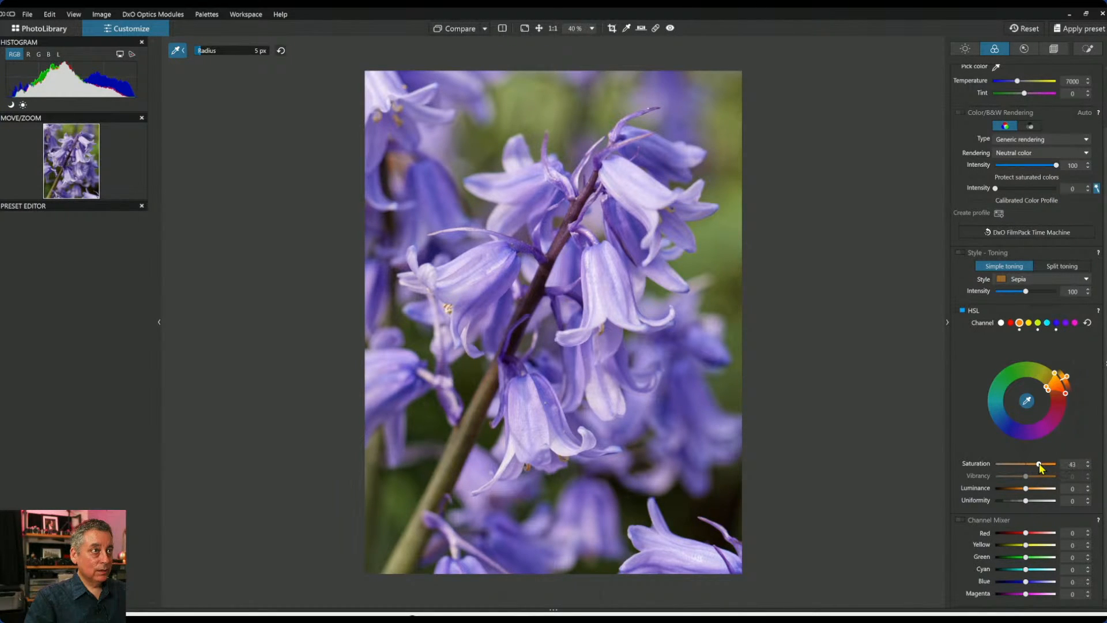
left_click_drag(1042, 469, 1031, 489)
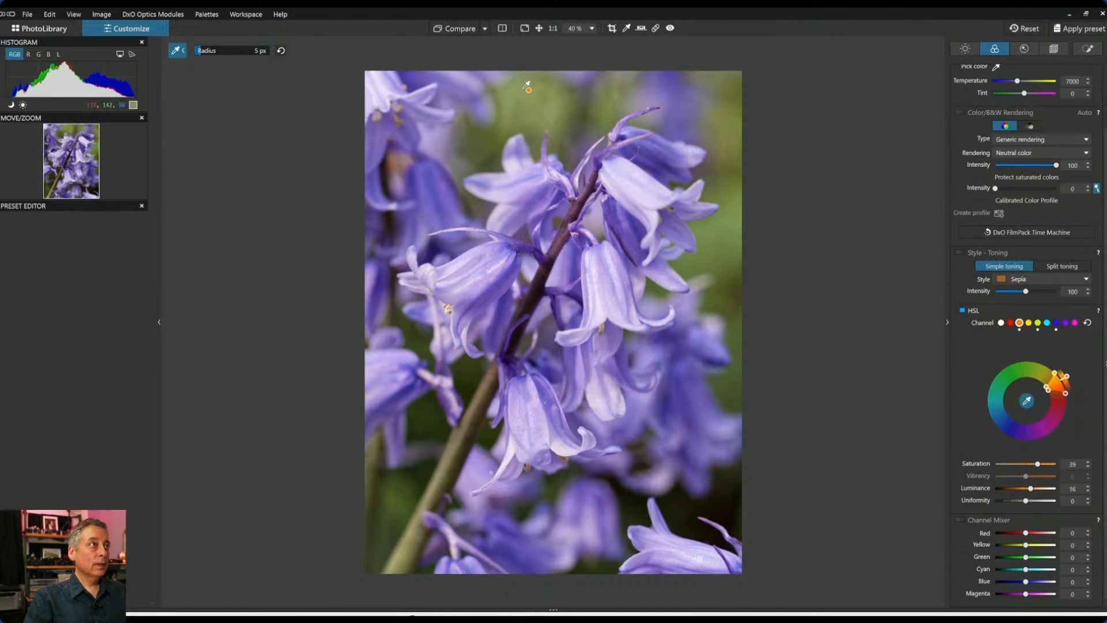
Compare the edited bluebell photo with its uncorrected version and show it smaller, at 30 %.
left_click(464, 28)
left_click(466, 31)
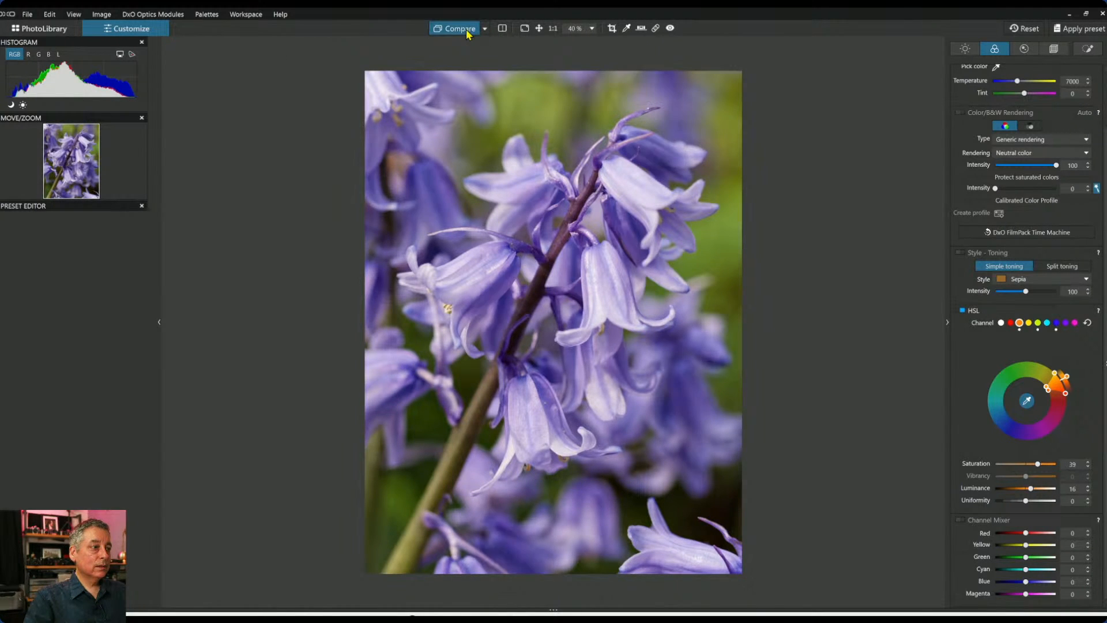
left_click(467, 32)
scroll(831, 277, "down", 2)
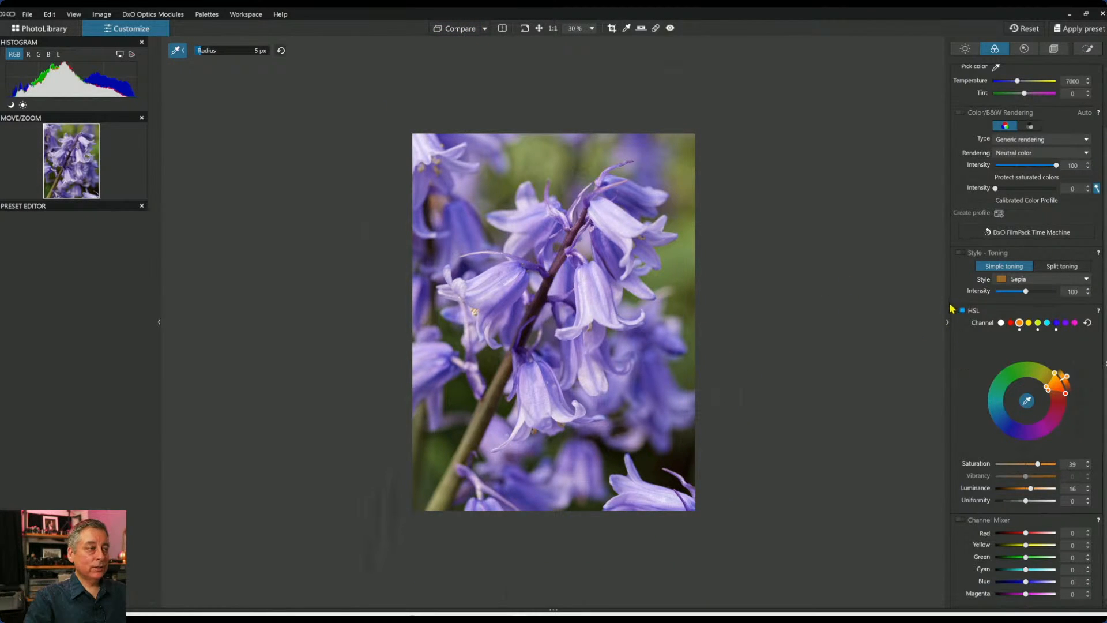
Compare the uncorrected and corrected bluebell photos side by side with the palettes hidden, and return to the single view.
left_click(1023, 49)
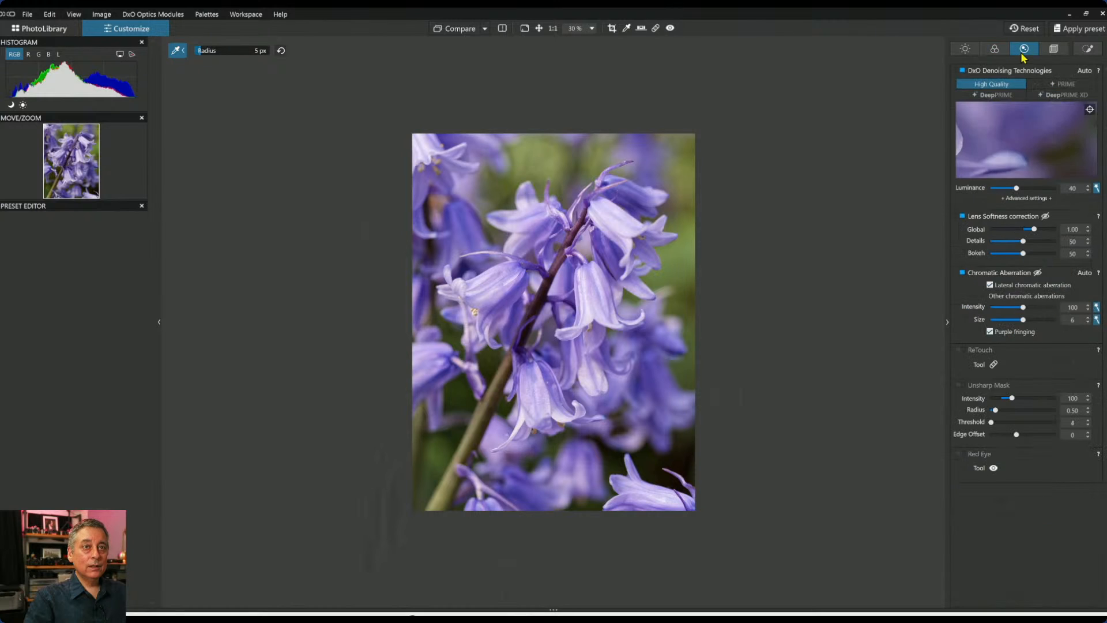
left_click(1056, 51)
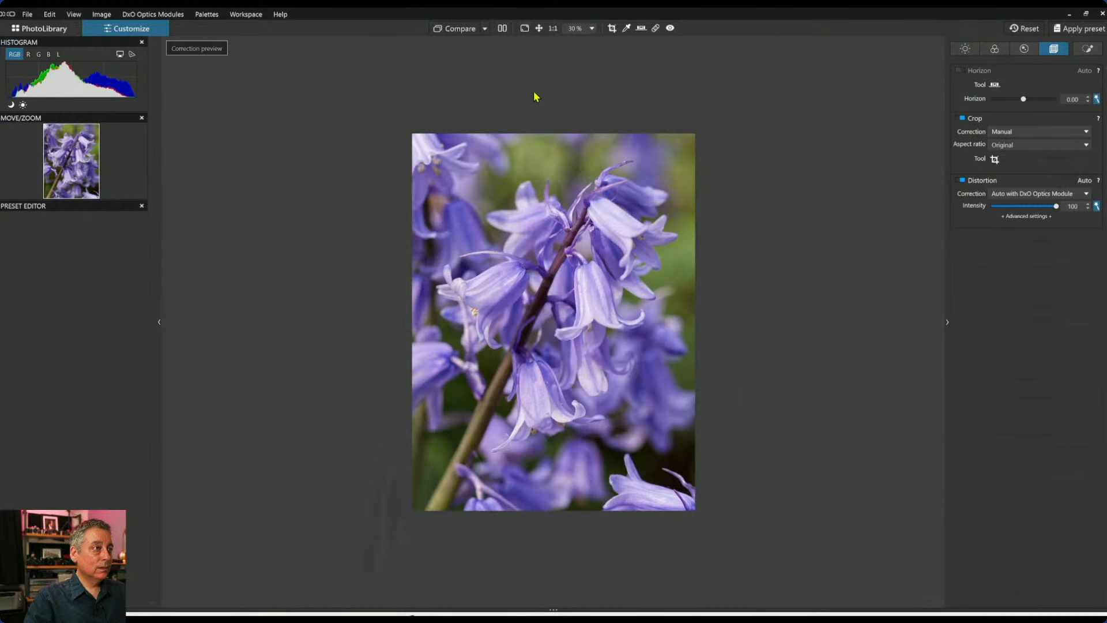
left_click(503, 28)
key("F9")
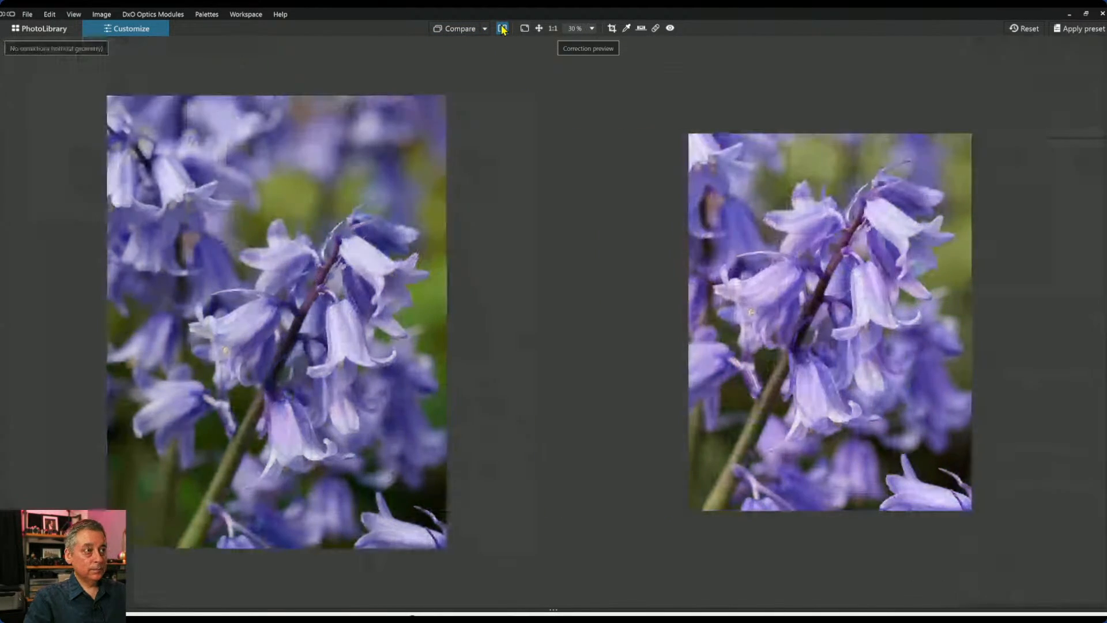
scroll(462, 152, "down", 1)
scroll(465, 155, "up", 2)
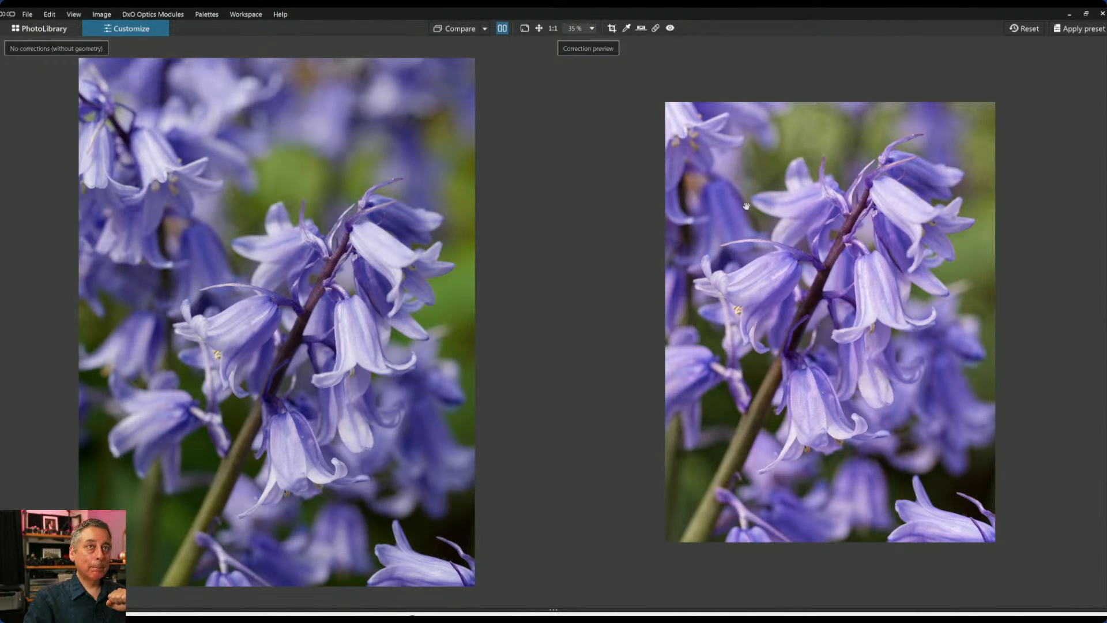
left_click(502, 30)
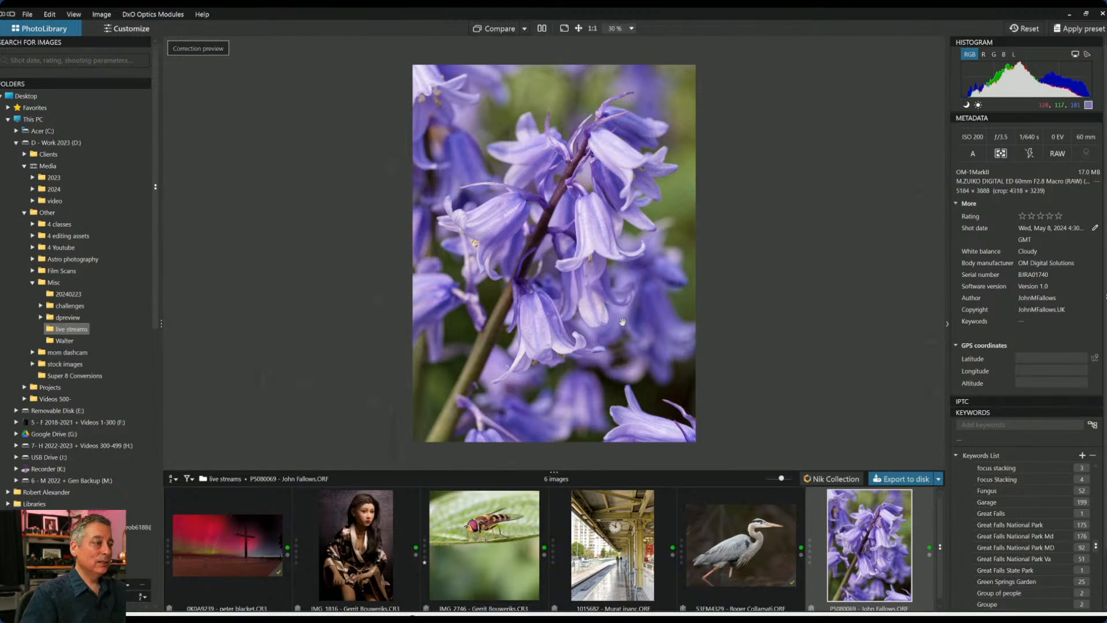
Browse the folder tree of the photo library.
scroll(124, 381, "down", 3)
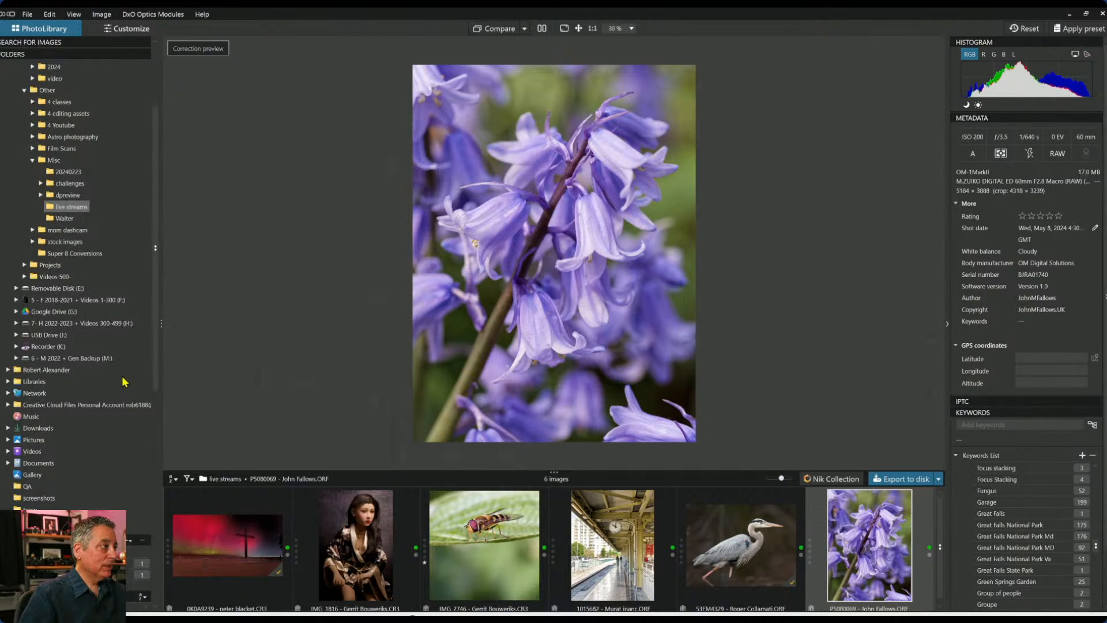